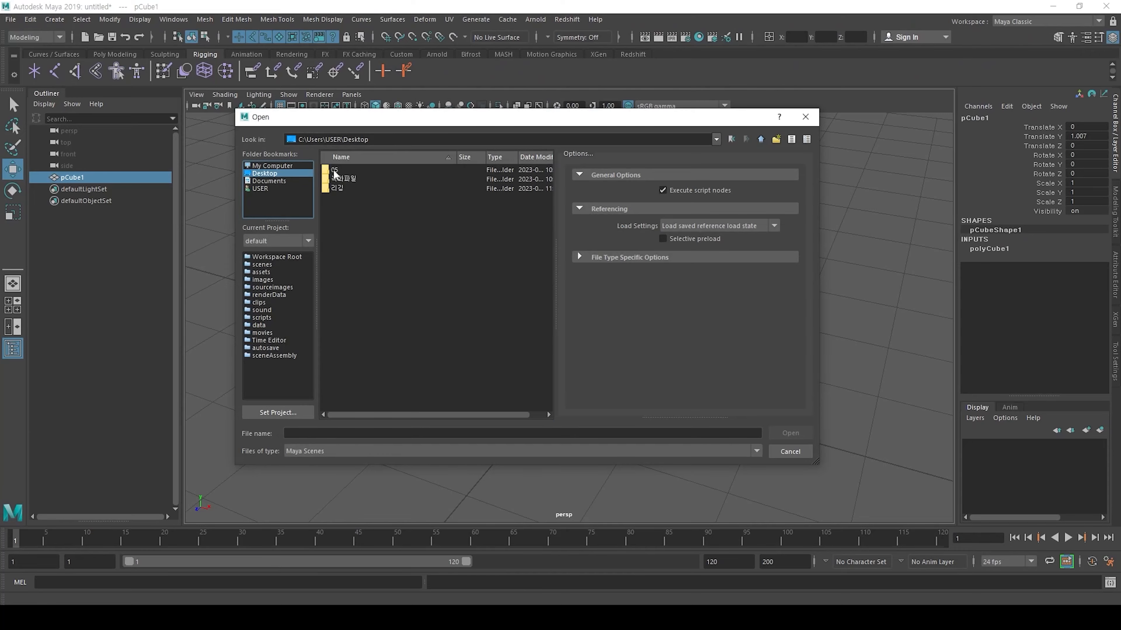
Step: Open the scene 01_UV.mb from the 05 folder on the Desktop
{"action": "double_click", "coordinate": [335, 170]}
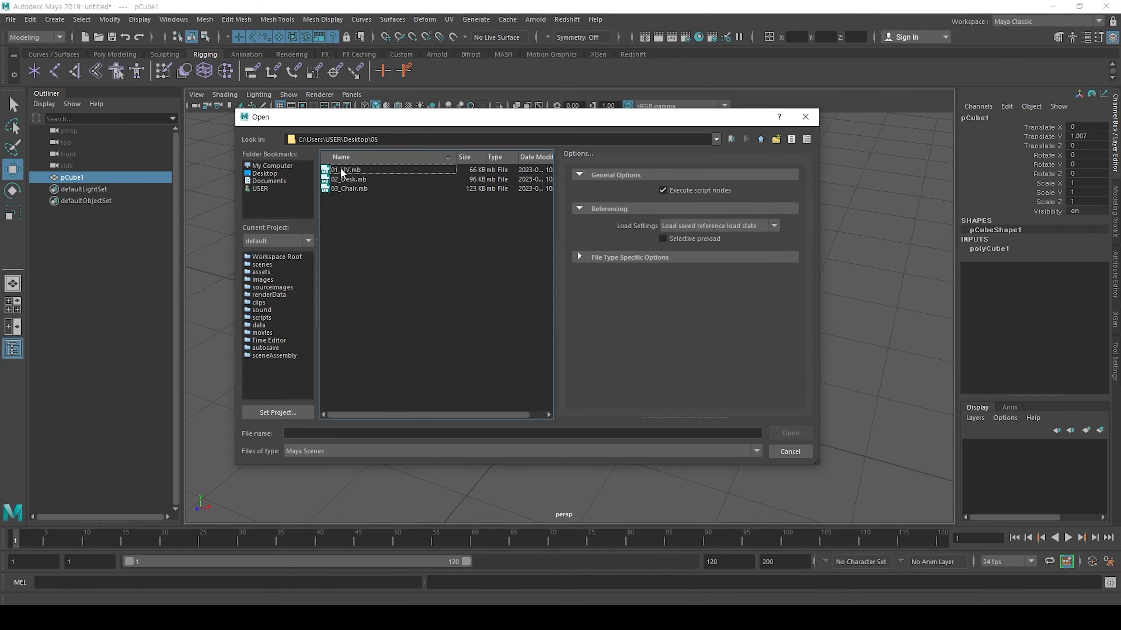
{"action": "left_click", "coordinate": [446, 230]}
{"action": "left_click", "coordinate": [787, 432]}
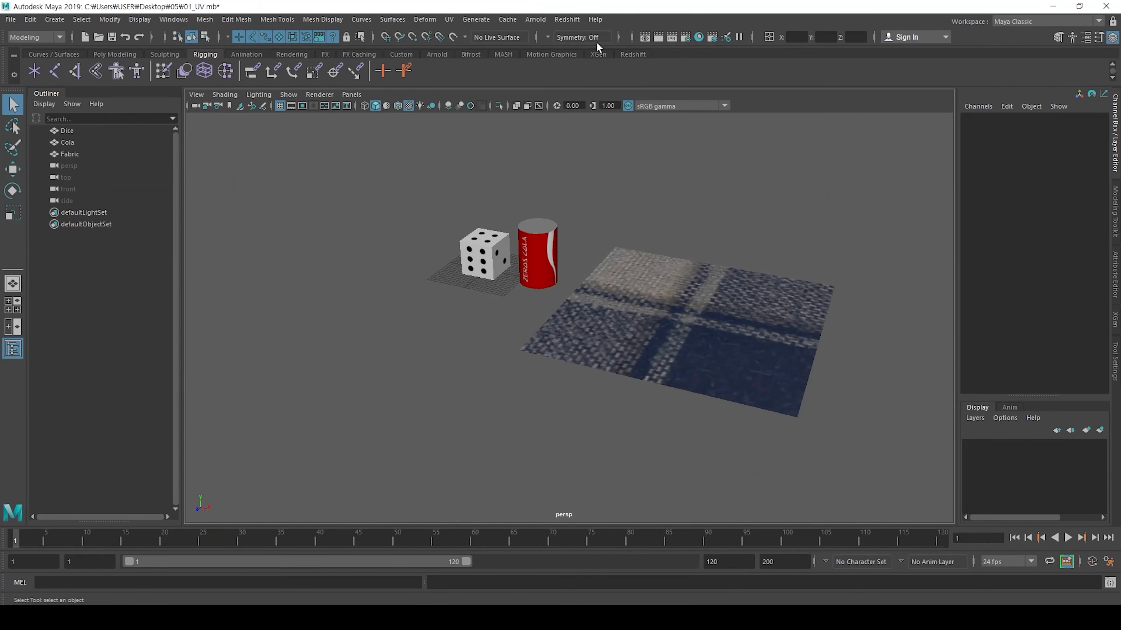
Step: Examine the textured dice, cola can and fabric models from several angles and distances
{"action": "scroll", "coordinate": [646, 317], "scroll_direction": "up", "scroll_amount": 5}
{"action": "left_click_drag", "start_coordinate": [409, 300], "coordinate": [439, 292], "text": "alt"}
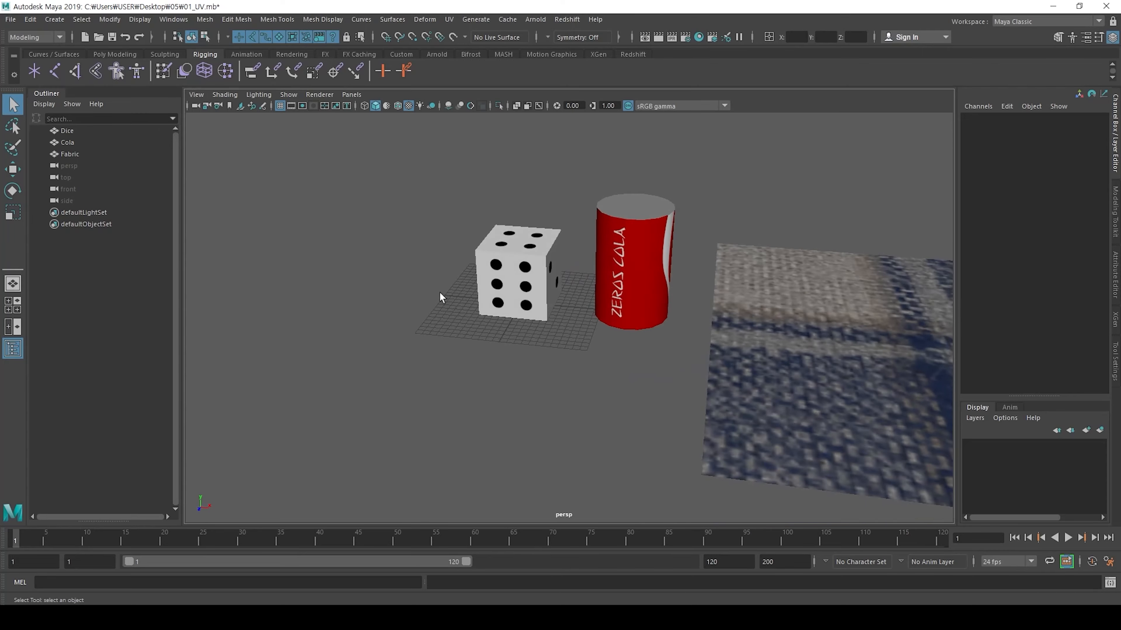
{"action": "scroll", "coordinate": [440, 292], "scroll_direction": "up", "scroll_amount": 3}
{"action": "key", "text": "ctrl+1"}
{"action": "left_click", "coordinate": [487, 209]}
{"action": "left_click_drag", "start_coordinate": [423, 195], "coordinate": [555, 168]}
{"action": "key", "text": "Escape"}
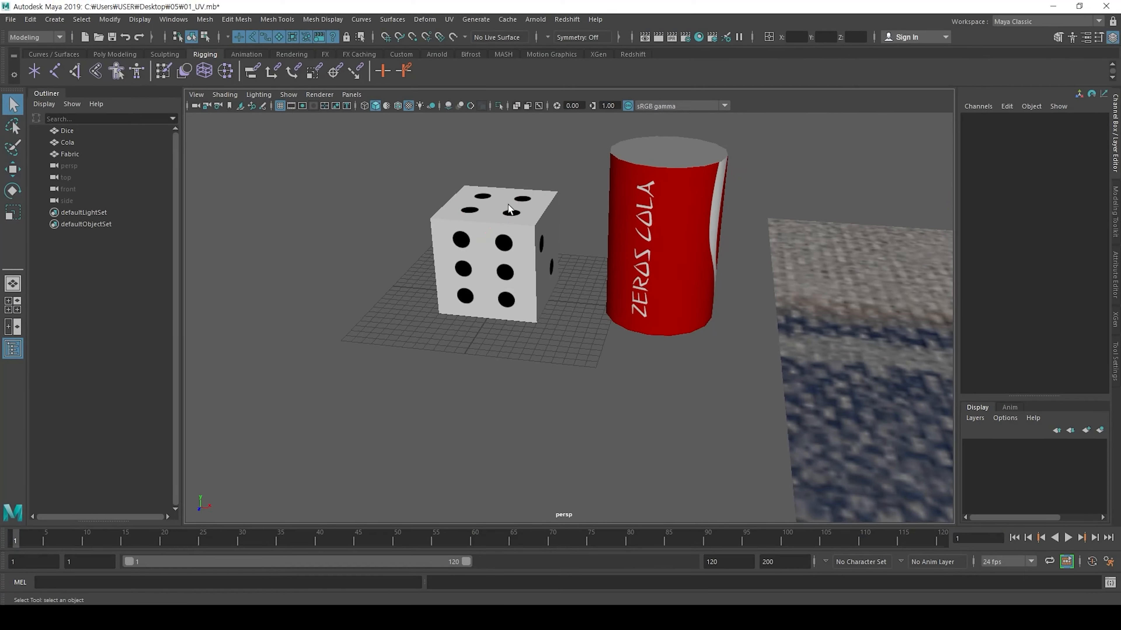
{"action": "middle_click_drag", "start_coordinate": [699, 255], "coordinate": [443, 234], "text": "alt"}
{"action": "scroll", "coordinate": [651, 274], "scroll_direction": "down", "scroll_amount": 5}
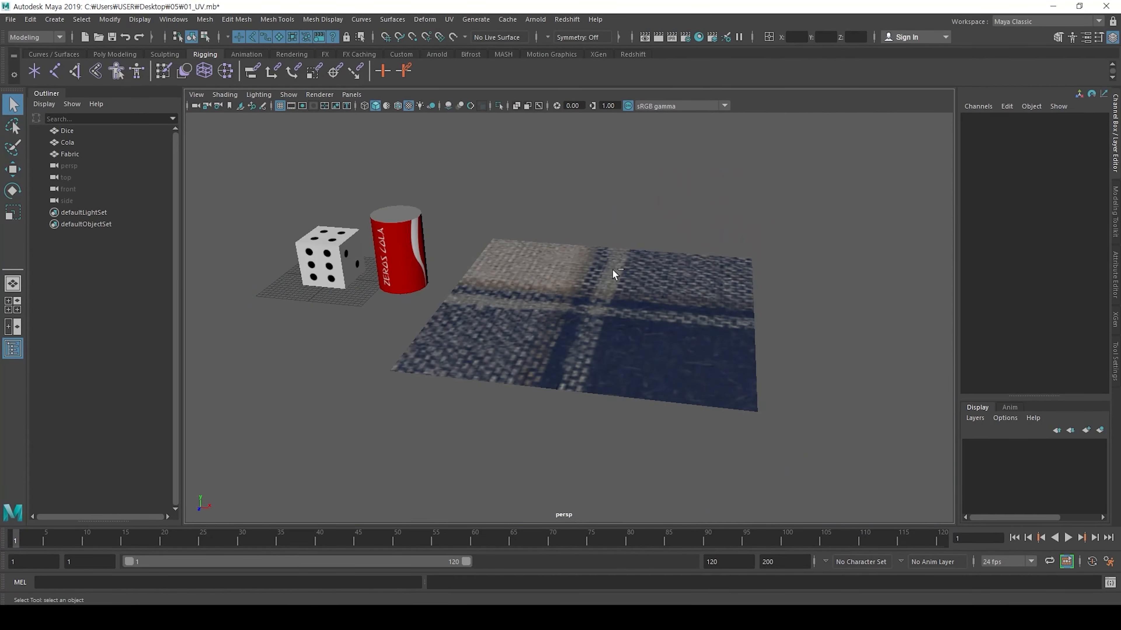
{"action": "key", "text": "ctrl+1"}
{"action": "left_click", "coordinate": [567, 268]}
{"action": "left_click_drag", "start_coordinate": [520, 237], "coordinate": [698, 225]}
{"action": "key", "text": "Escape"}
{"action": "scroll", "coordinate": [597, 319], "scroll_direction": "down", "scroll_amount": 2}
{"action": "middle_click_drag", "start_coordinate": [598, 319], "coordinate": [727, 347], "text": "alt"}
{"action": "left_click_drag", "start_coordinate": [547, 294], "coordinate": [477, 275], "text": "alt"}
{"action": "middle_click_drag", "start_coordinate": [476, 275], "coordinate": [548, 302], "text": "alt"}
{"action": "scroll", "coordinate": [547, 302], "scroll_direction": "down", "scroll_amount": 1}
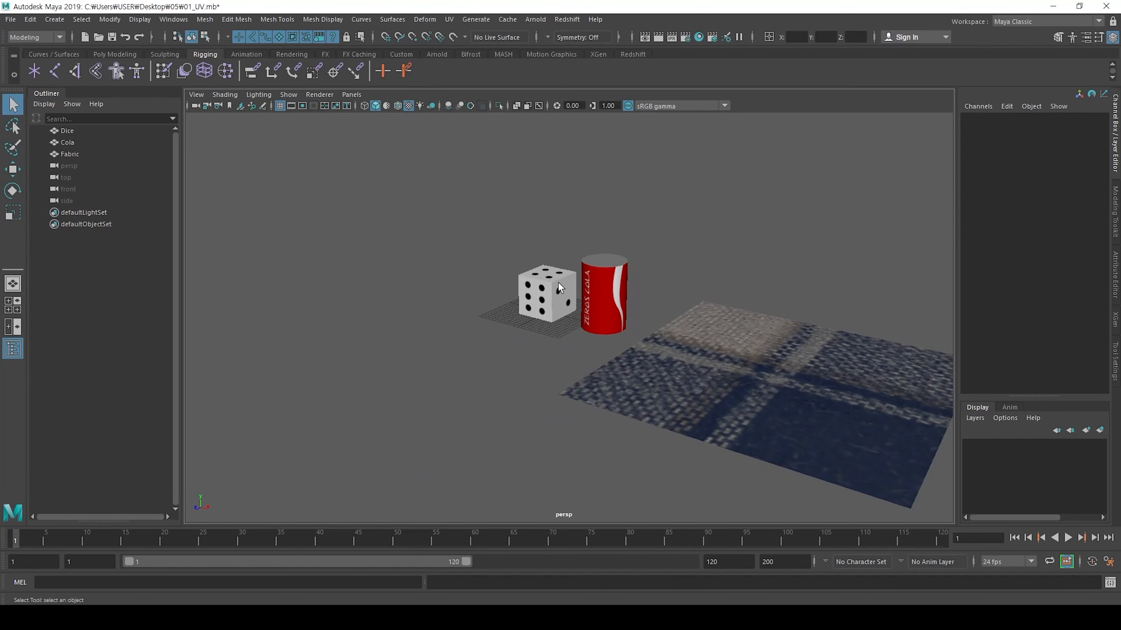
{"action": "key", "text": "ctrl+1"}
{"action": "left_click", "coordinate": [629, 310]}
{"action": "left_click_drag", "start_coordinate": [678, 349], "coordinate": [811, 294]}
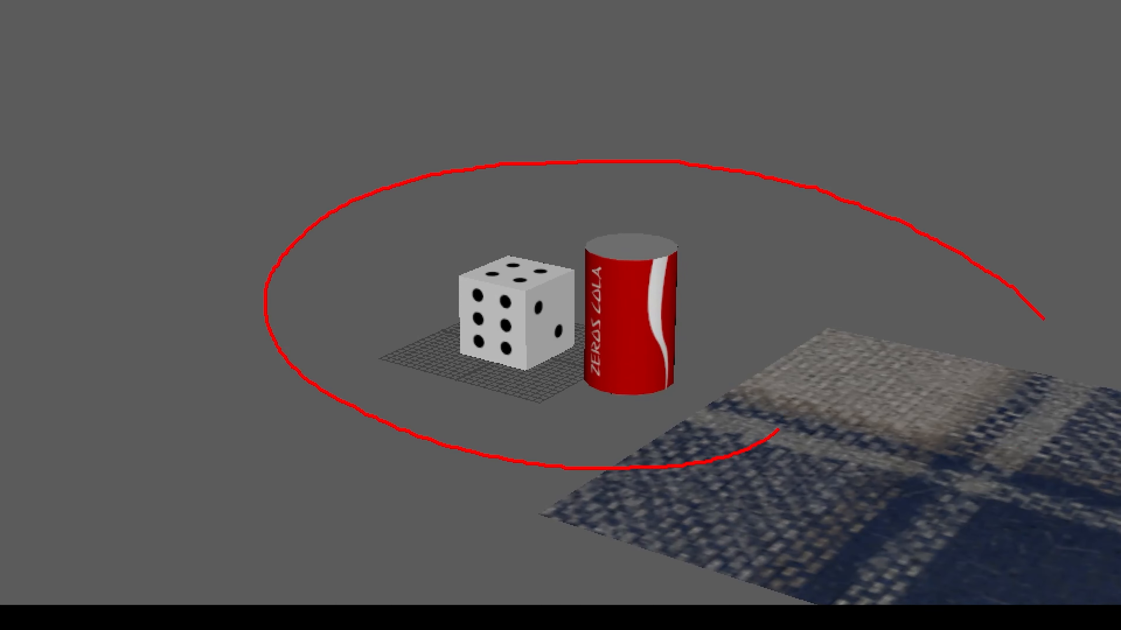
{"action": "key", "text": "Escape"}
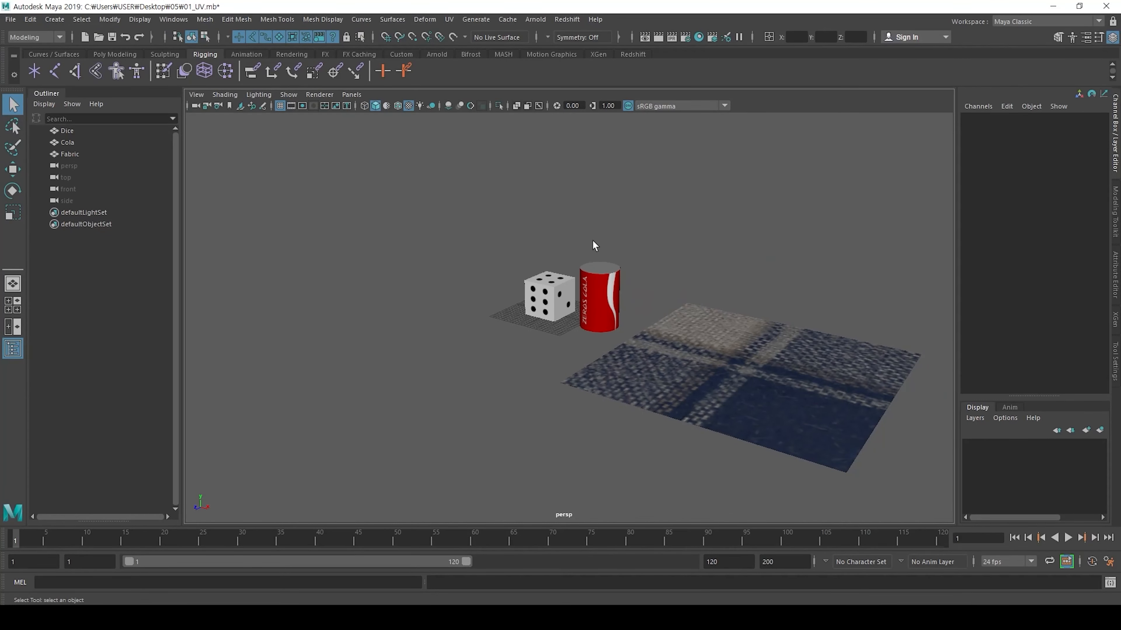
Step: Turn on shaded display with texture maps and compare the textures on the dice, cola can and fabric
{"action": "key", "text": "6"}
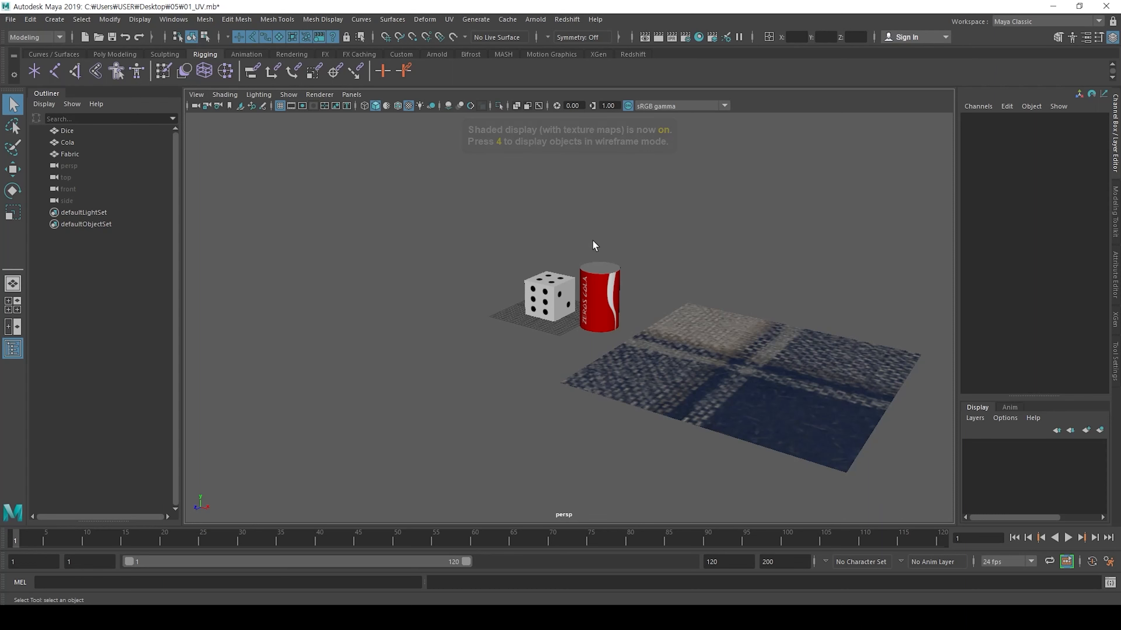
{"action": "left_click_drag", "start_coordinate": [593, 240], "coordinate": [629, 283], "text": "alt"}
{"action": "key", "text": "ctrl+1"}
{"action": "left_click", "coordinate": [593, 297]}
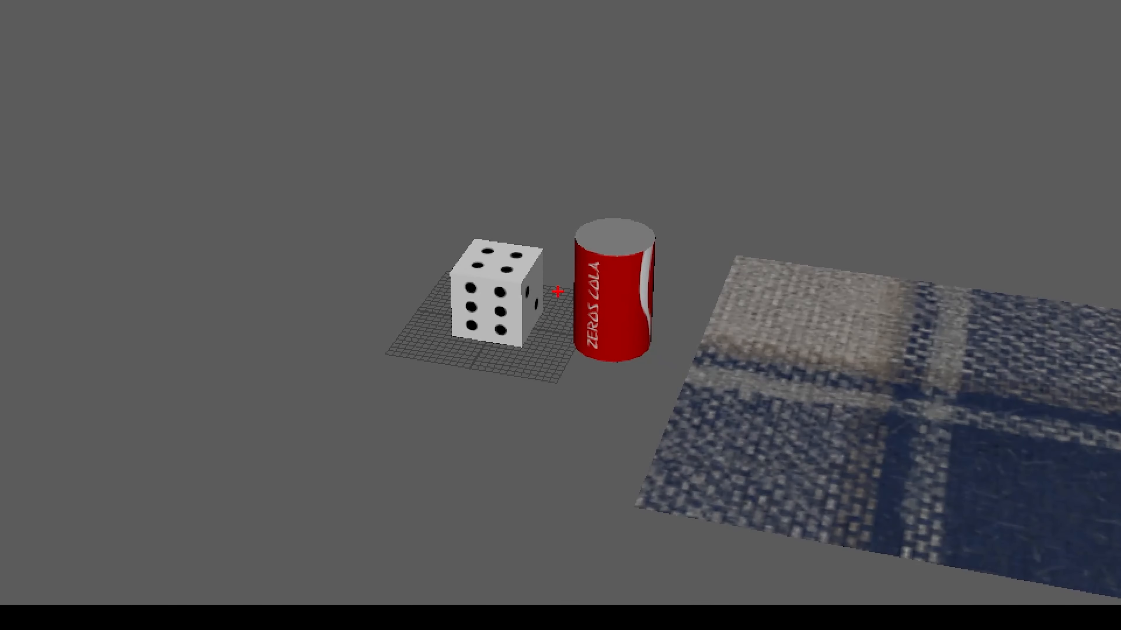
{"action": "left_click_drag", "start_coordinate": [462, 203], "coordinate": [514, 176]}
{"action": "left_click_drag", "start_coordinate": [609, 129], "coordinate": [683, 130]}
{"action": "left_click_drag", "start_coordinate": [819, 194], "coordinate": [907, 209]}
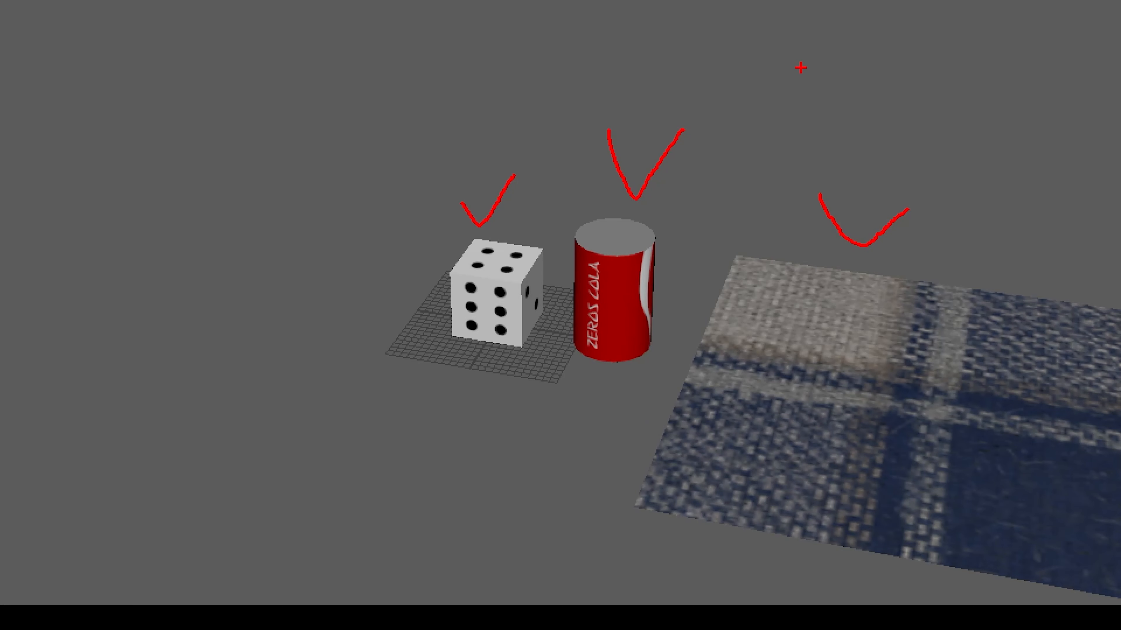
{"action": "key", "text": "Escape"}
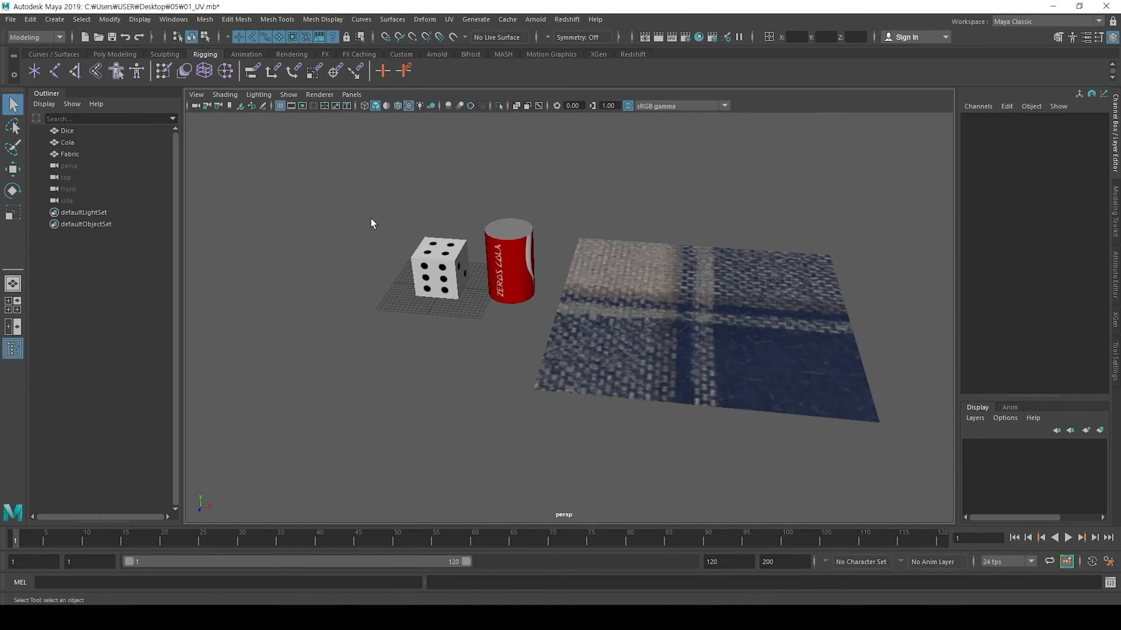
{"action": "key", "text": "ctrl+1"}
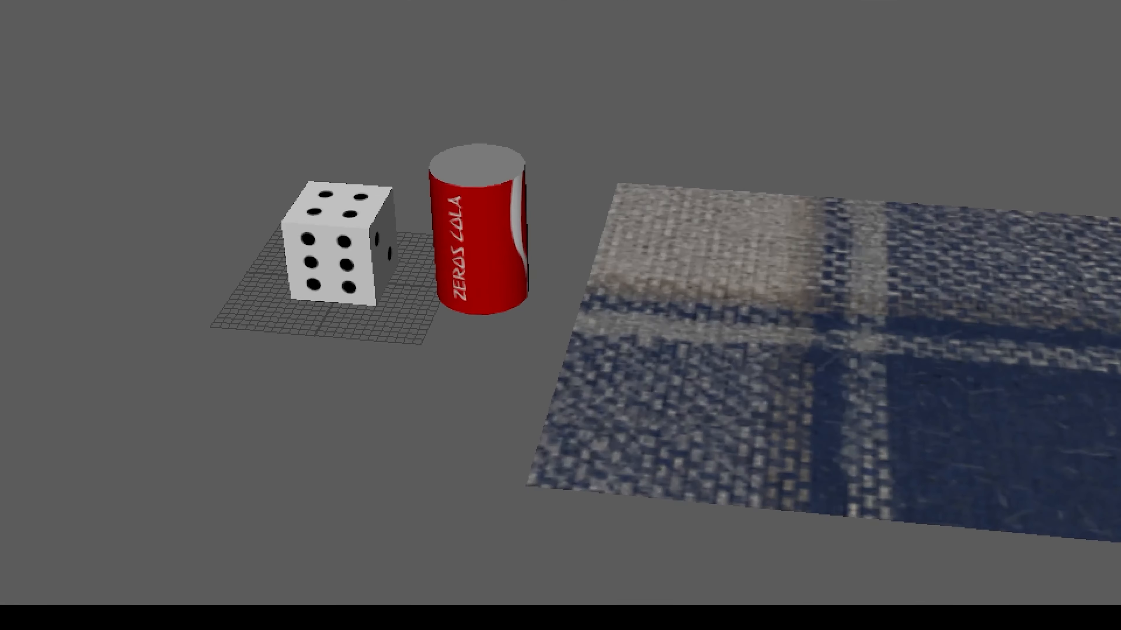
{"action": "mouse_move", "coordinate": [311, 172]}
{"action": "left_mouse_down"}
{"action": "mouse_move", "coordinate": [325, 216]}
{"action": "mouse_move", "coordinate": [348, 79]}
{"action": "left_mouse_up"}
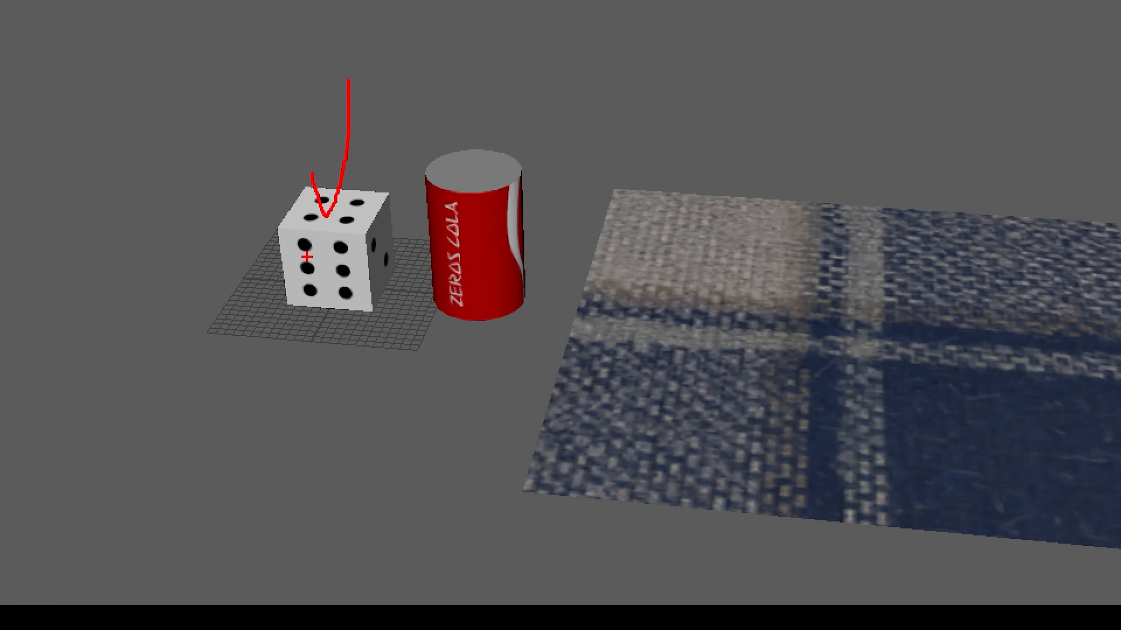
{"action": "mouse_move", "coordinate": [295, 277]}
{"action": "left_mouse_down"}
{"action": "mouse_move", "coordinate": [246, 212]}
{"action": "mouse_move", "coordinate": [277, 290]}
{"action": "left_mouse_up"}
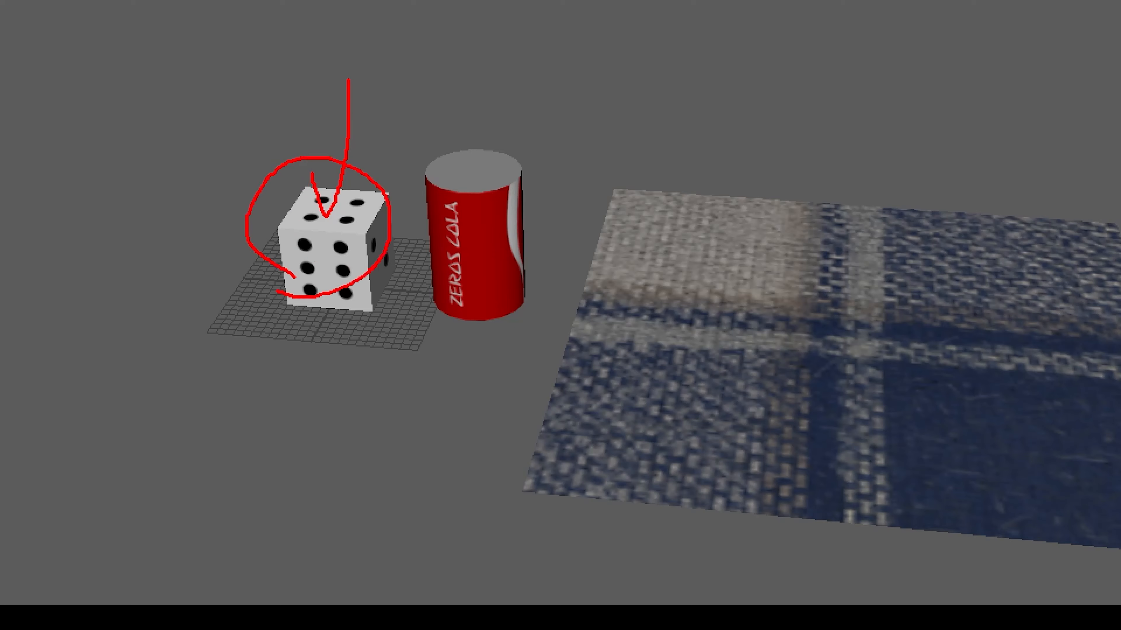
{"action": "left_click_drag", "start_coordinate": [445, 119], "coordinate": [469, 83]}
{"action": "left_click_drag", "start_coordinate": [745, 176], "coordinate": [787, 160]}
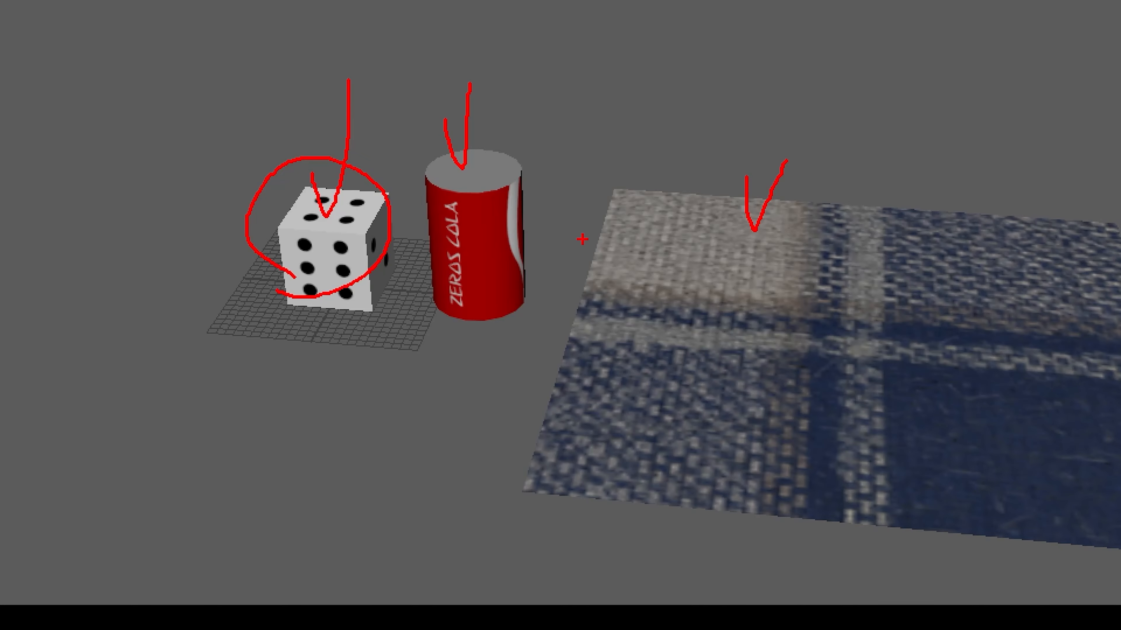
{"action": "key", "text": "Escape"}
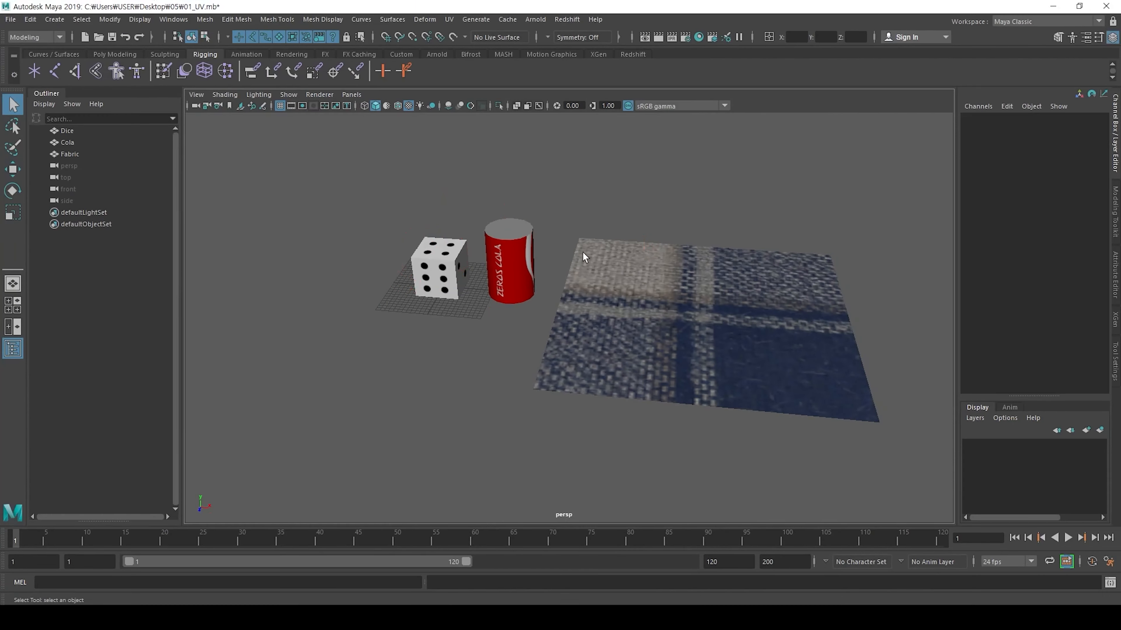
Step: Examine the dice up close, looking at how its faces are textured from different angles
{"action": "scroll", "coordinate": [481, 282], "scroll_direction": "up", "scroll_amount": 4}
{"action": "middle_click_drag", "start_coordinate": [481, 281], "coordinate": [606, 312], "text": "alt"}
{"action": "key", "text": "ctrl+1"}
{"action": "left_click", "coordinate": [553, 257]}
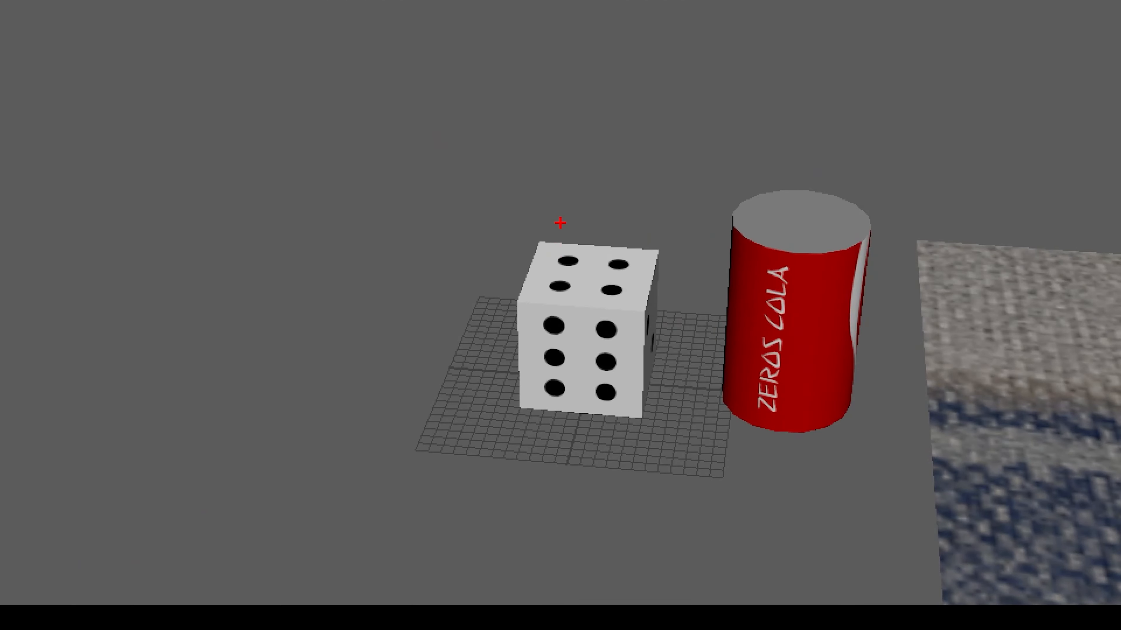
{"action": "left_click_drag", "start_coordinate": [561, 224], "coordinate": [698, 148]}
{"action": "key", "text": "Escape"}
{"action": "left_click_drag", "start_coordinate": [541, 326], "coordinate": [485, 328], "text": "alt"}
{"action": "scroll", "coordinate": [485, 328], "scroll_direction": "up", "scroll_amount": 5}
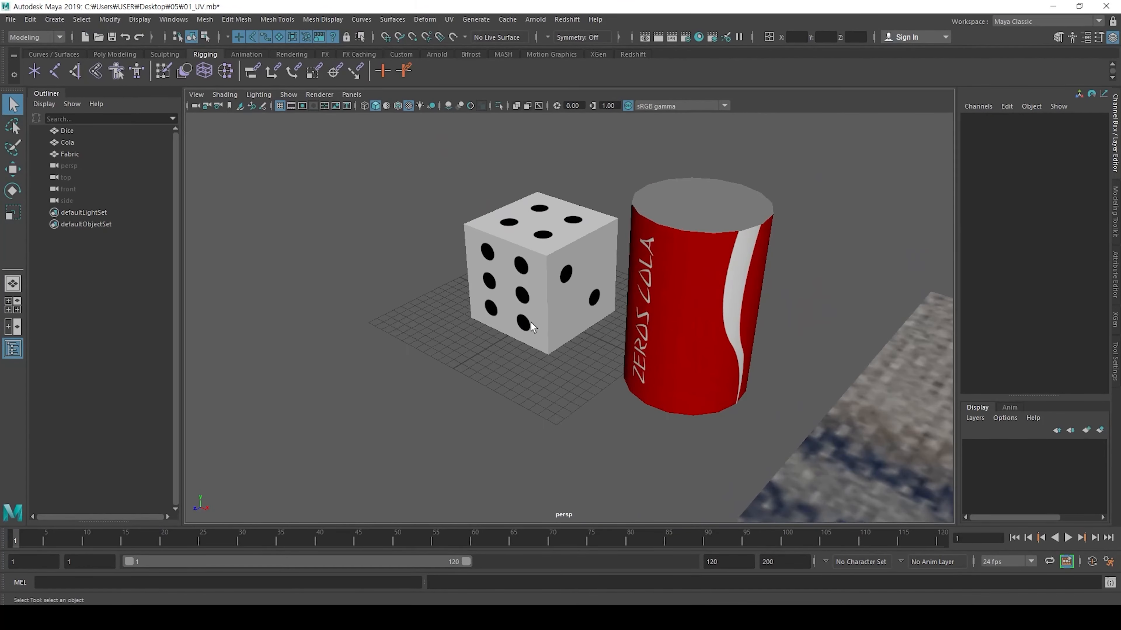
{"action": "middle_click_drag", "start_coordinate": [533, 292], "coordinate": [586, 322], "text": "alt"}
{"action": "scroll", "coordinate": [586, 322], "scroll_direction": "up", "scroll_amount": 3}
{"action": "left_click_drag", "start_coordinate": [586, 319], "coordinate": [574, 241], "text": "alt"}
Step: Select the dice and show its UV layout in the UV Editor
{"action": "left_click", "coordinate": [614, 250]}
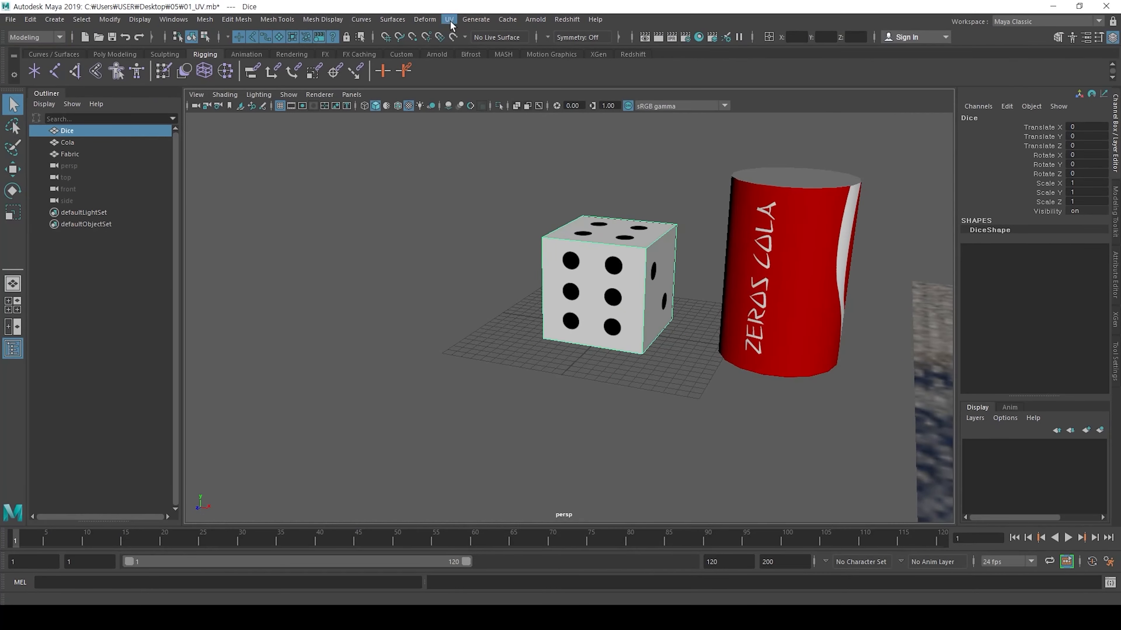
{"action": "left_click", "coordinate": [527, 77]}
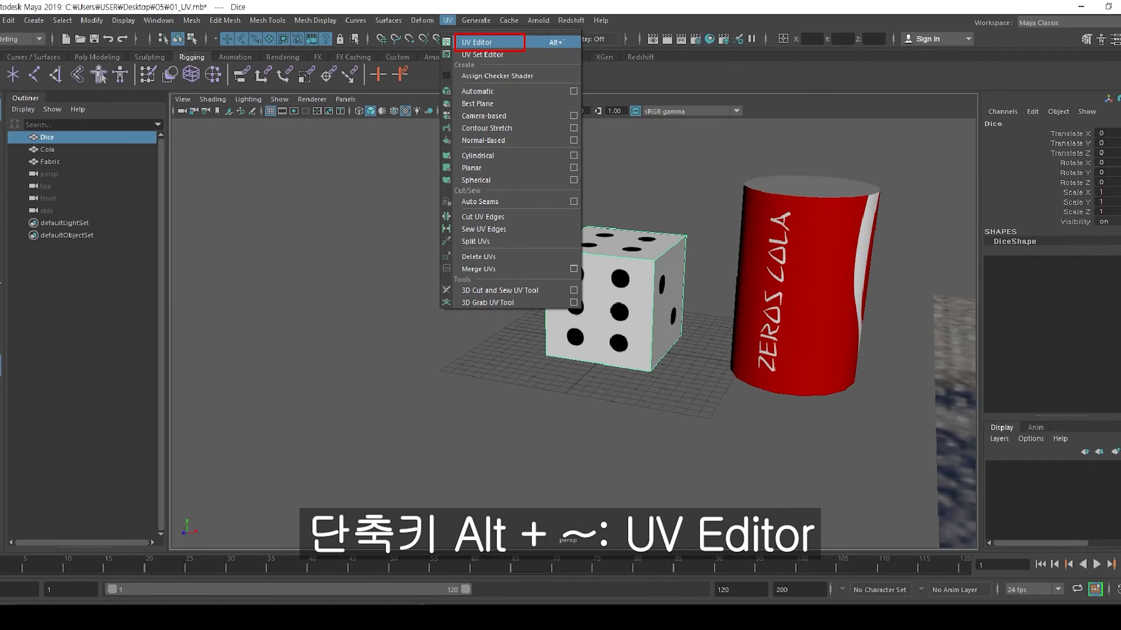
{"action": "left_click", "coordinate": [486, 98]}
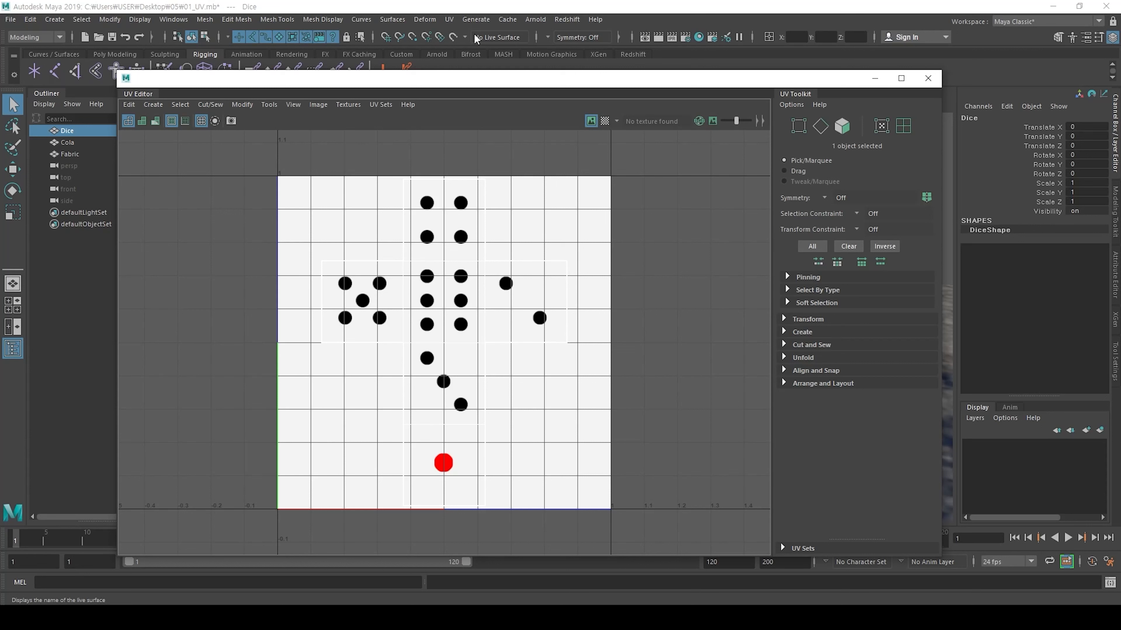
{"action": "left_click", "coordinate": [449, 21]}
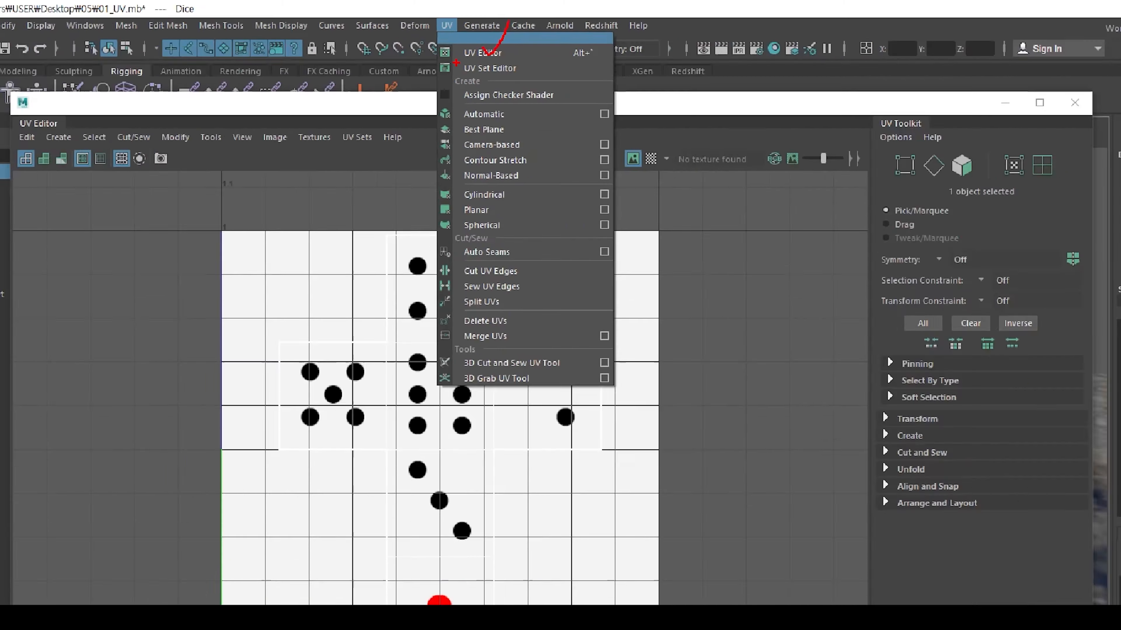
{"action": "left_click", "coordinate": [536, 103]}
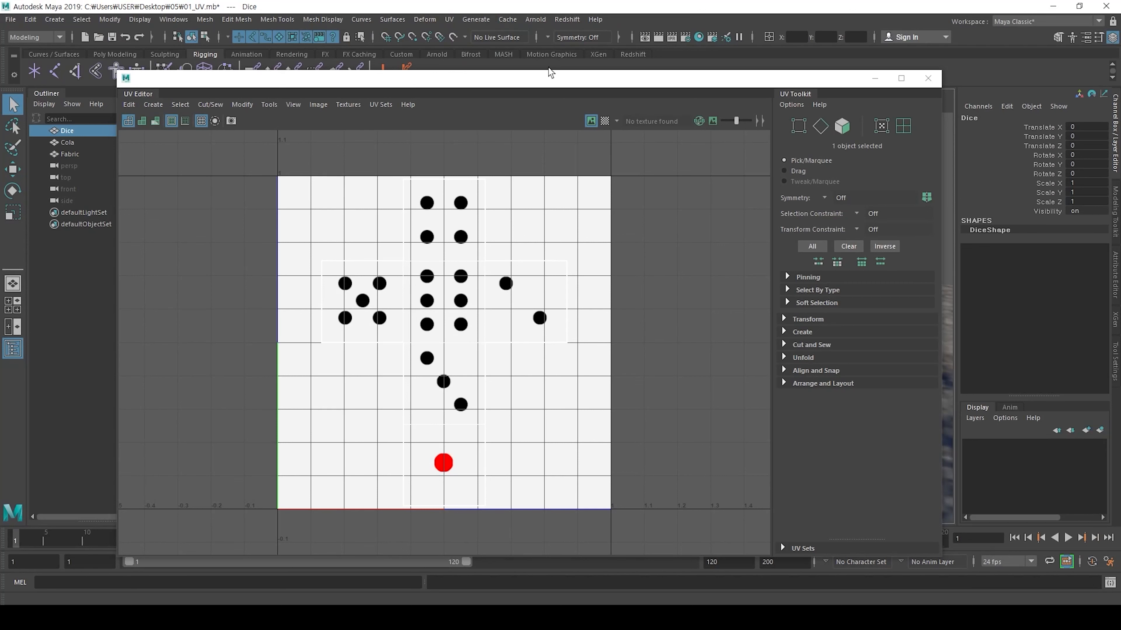
Step: Move the UV Editor window higher, hide the texture image behind the dice's UVs, and close the editor
{"action": "left_click_drag", "start_coordinate": [557, 83], "coordinate": [611, 23]}
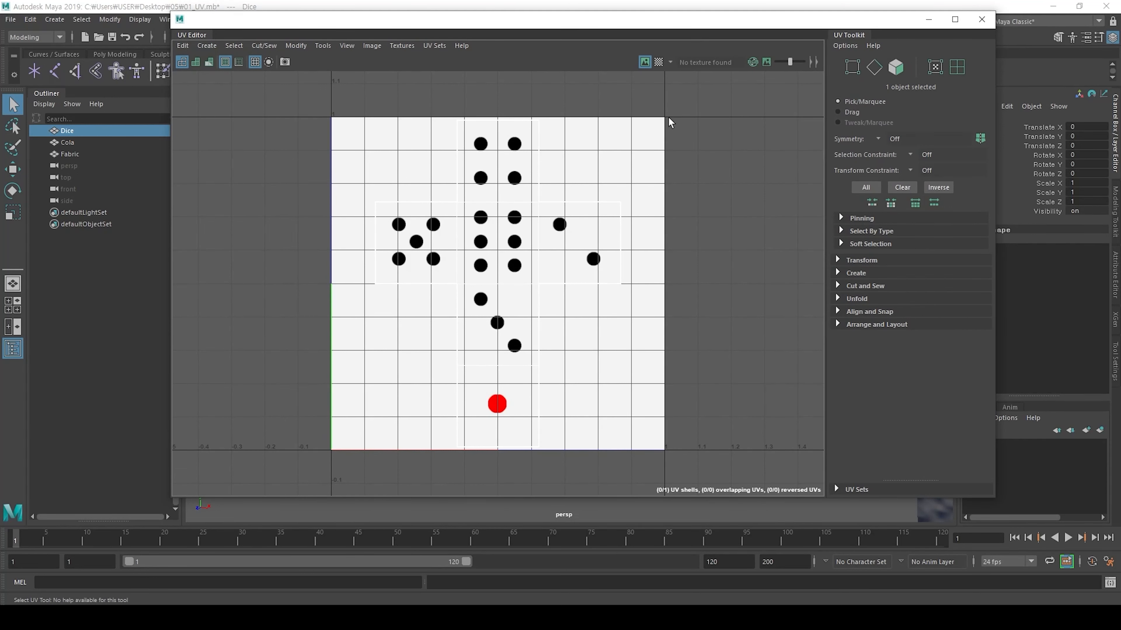
{"action": "mouse_move", "coordinate": [499, 168]}
{"action": "middle_mouse_down", "text": "alt"}
{"action": "mouse_move", "coordinate": [533, 178]}
{"action": "mouse_move", "coordinate": [503, 171]}
{"action": "middle_mouse_up", "text": "alt"}
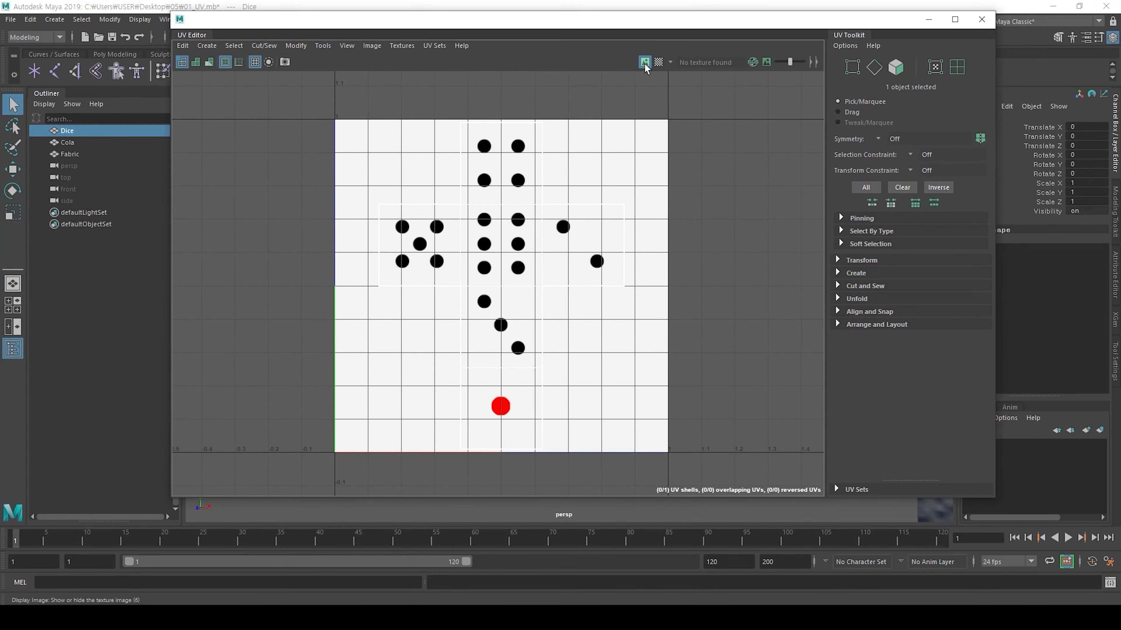
{"action": "left_click", "coordinate": [645, 63]}
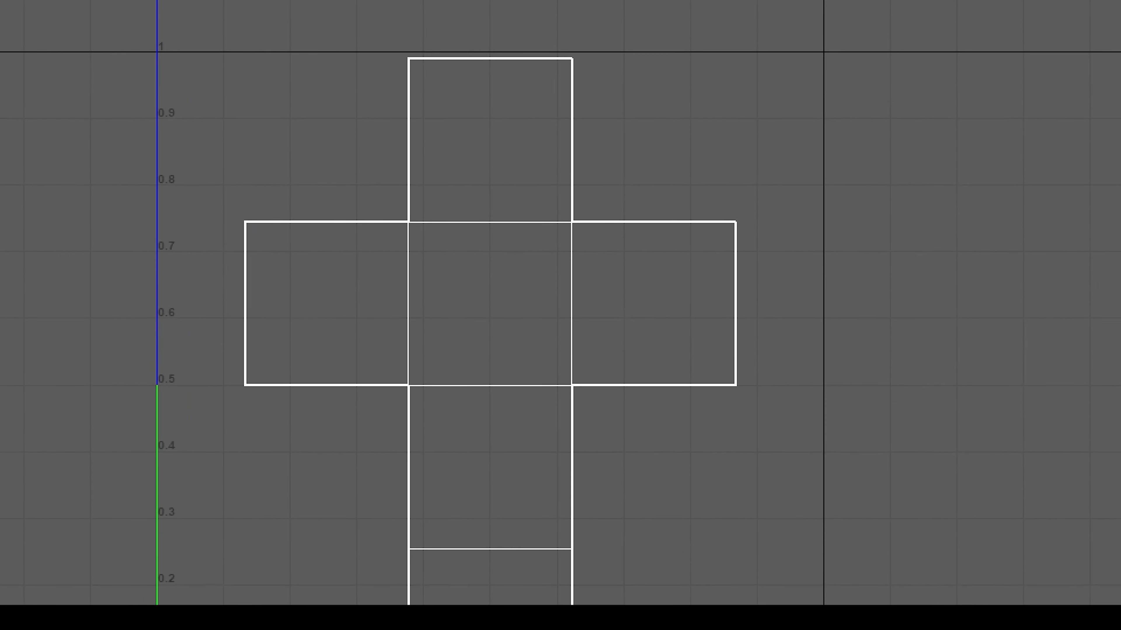
{"action": "mouse_move", "coordinate": [624, 159]}
{"action": "left_mouse_down"}
{"action": "mouse_move", "coordinate": [606, 155]}
{"action": "mouse_move", "coordinate": [521, 207]}
{"action": "left_mouse_up"}
{"action": "left_click_drag", "start_coordinate": [514, 186], "coordinate": [578, 190]}
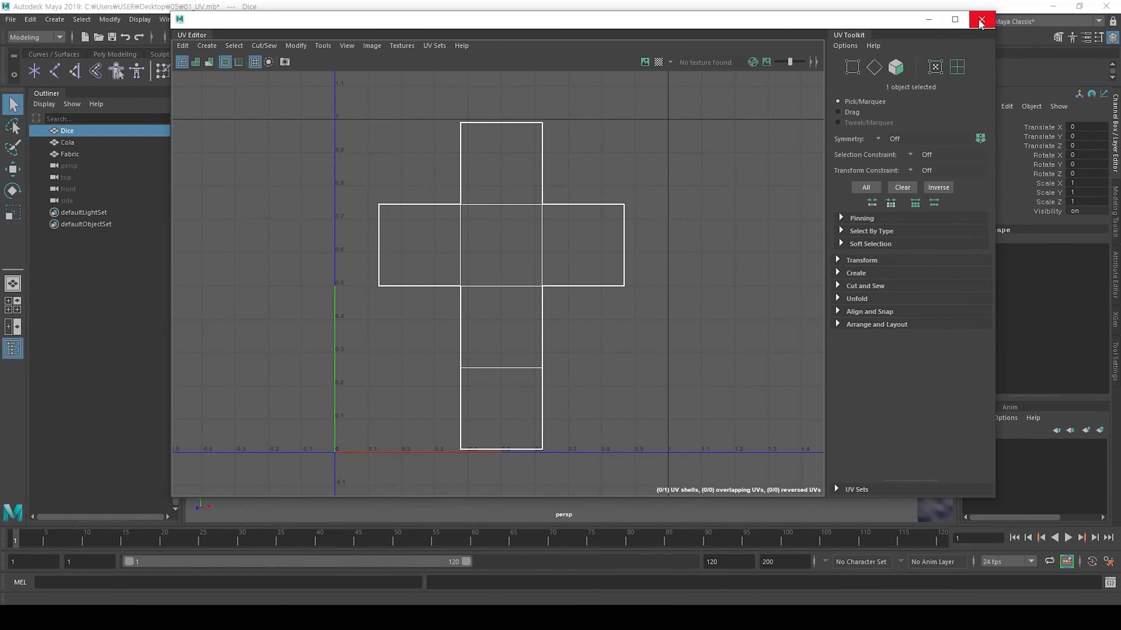
{"action": "left_click", "coordinate": [873, 77]}
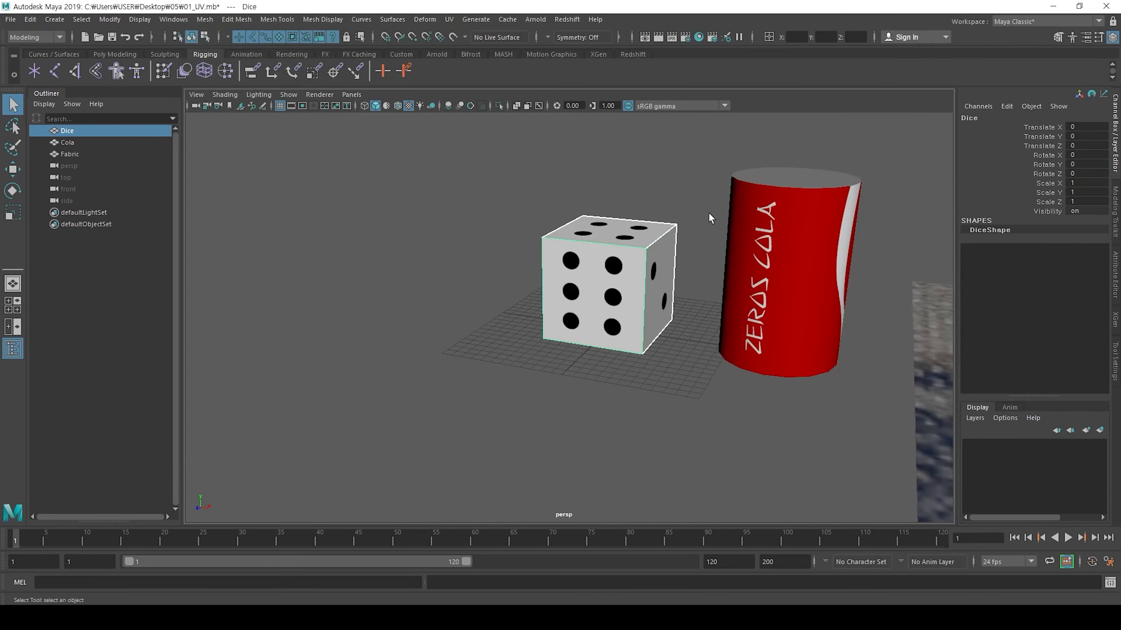
Step: Deselect the dice and create a new polygon cube
{"action": "scroll", "coordinate": [591, 212], "scroll_direction": "down", "scroll_amount": 2}
{"action": "left_click", "coordinate": [467, 231]}
{"action": "left_click", "coordinate": [54, 19]}
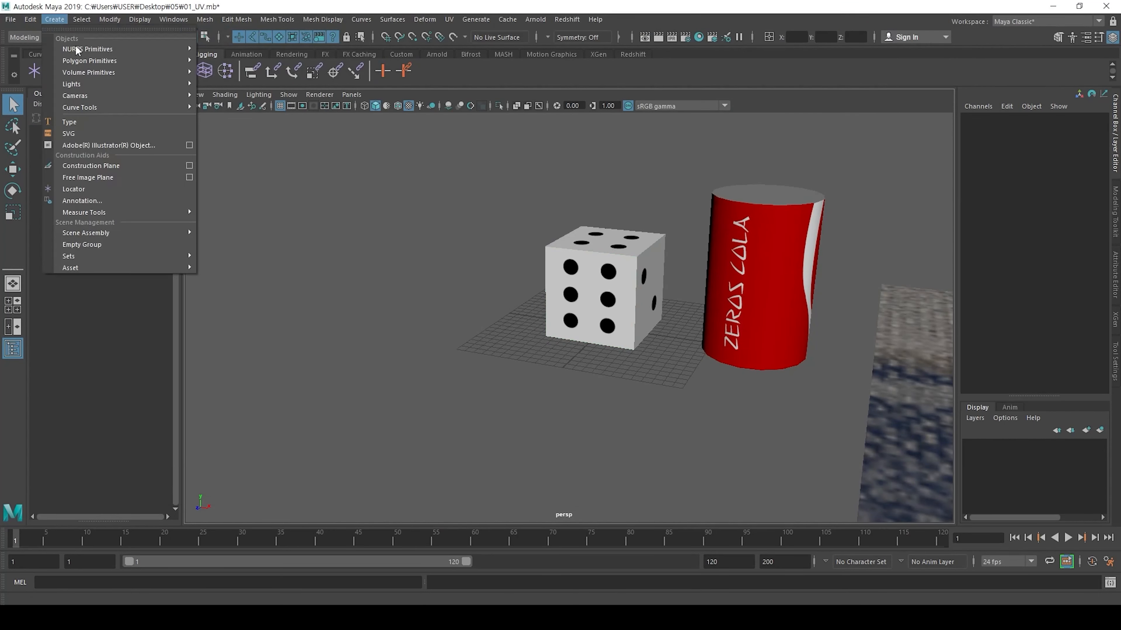
{"action": "left_click", "coordinate": [241, 80]}
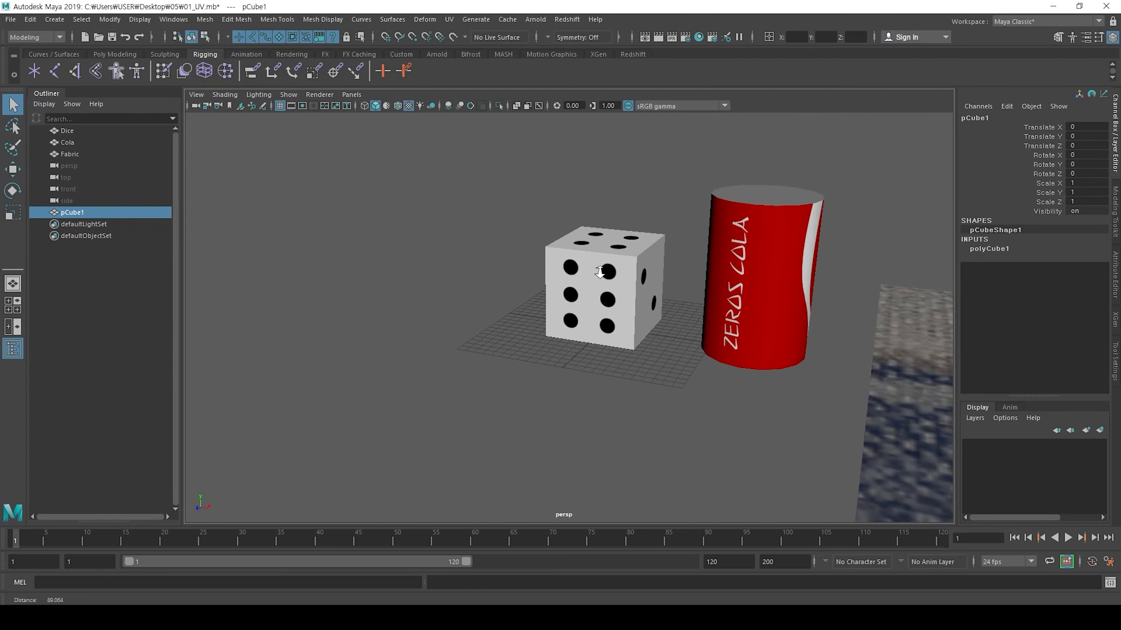
Step: Move the new cube about 20.54 along Z, scale it uniformly to about 8.1, and raise it to about 7.23 in Y
{"action": "left_click_drag", "start_coordinate": [600, 272], "coordinate": [603, 293], "text": "alt"}
{"action": "key", "text": "w"}
{"action": "left_click_drag", "start_coordinate": [559, 352], "coordinate": [415, 393]}
{"action": "middle_click_drag", "start_coordinate": [414, 393], "coordinate": [463, 324], "text": "alt"}
{"action": "key", "text": "r"}
{"action": "left_click_drag", "start_coordinate": [512, 336], "coordinate": [576, 319]}
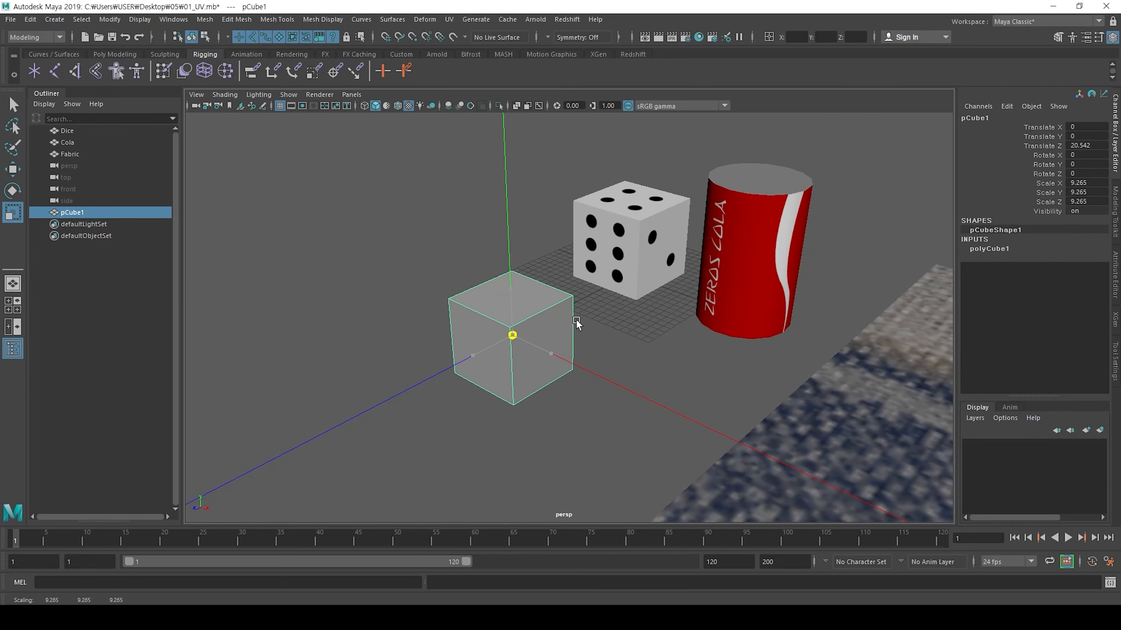
{"action": "key", "text": "w"}
{"action": "left_click_drag", "start_coordinate": [512, 303], "coordinate": [512, 246]}
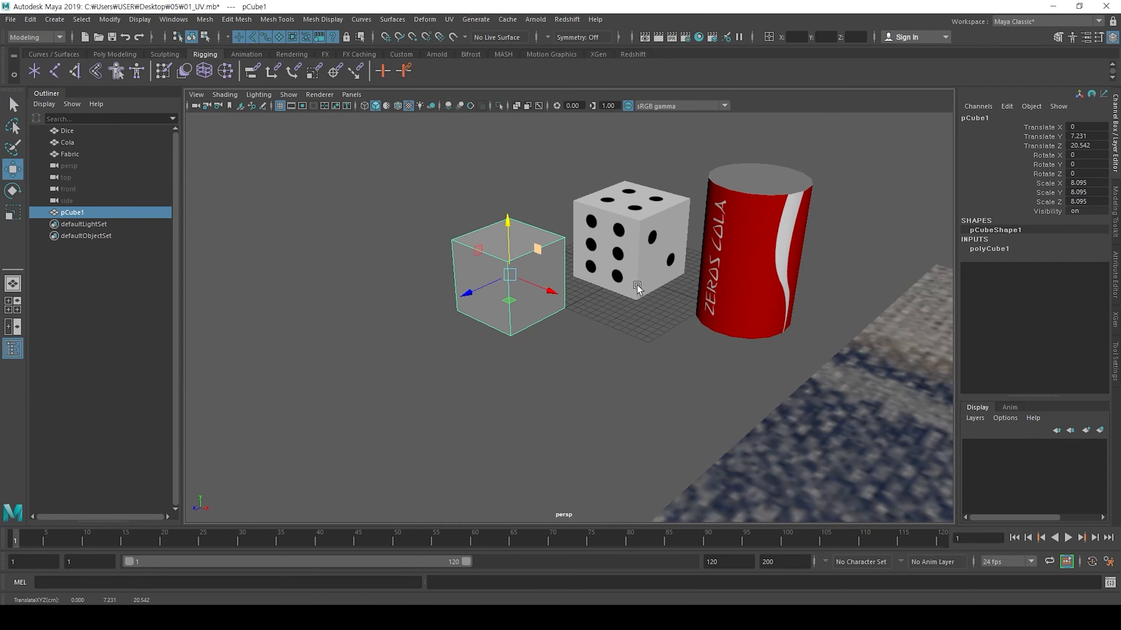
Step: Lower the untextured cube to about 4.53 in Y and scale it uniformly to about 9.79
{"action": "mouse_move", "coordinate": [636, 285]}
{"action": "left_mouse_down", "text": "alt"}
{"action": "mouse_move", "coordinate": [553, 269]}
{"action": "mouse_move", "coordinate": [644, 284]}
{"action": "mouse_move", "coordinate": [628, 270]}
{"action": "left_mouse_up", "text": "alt"}
{"action": "left_click_drag", "start_coordinate": [603, 199], "coordinate": [603, 222]}
{"action": "right_click_drag", "start_coordinate": [526, 277], "coordinate": [628, 260], "text": "alt"}
{"action": "key", "text": "r"}
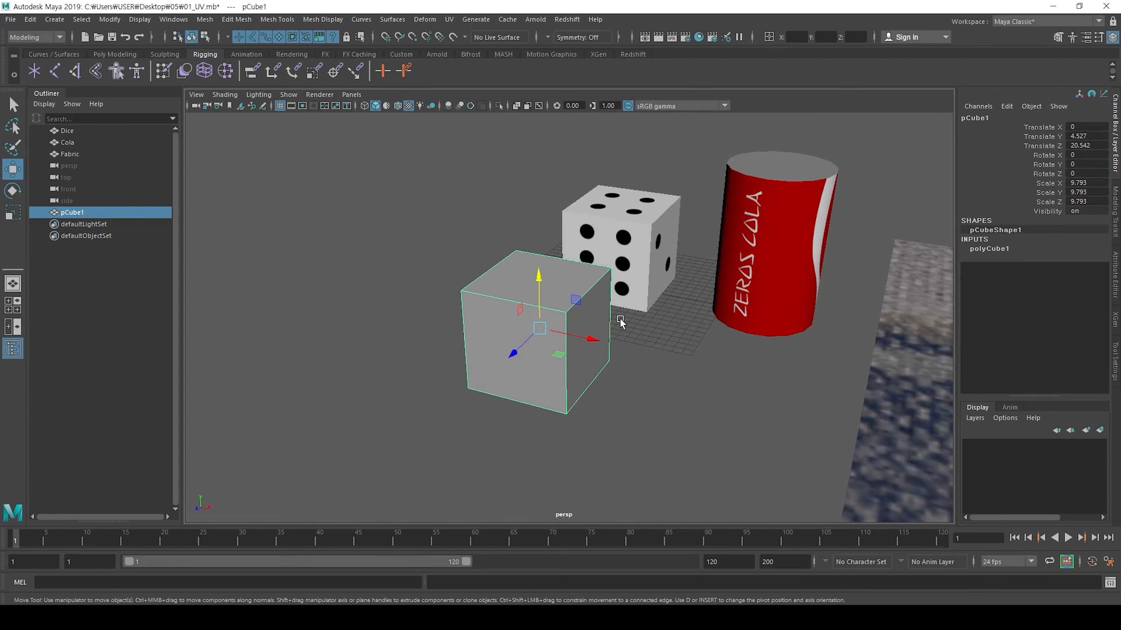
Step: Open the UV Editor for the untextured cube and examine its default UV layout
{"action": "left_click_drag", "start_coordinate": [568, 279], "coordinate": [559, 271], "text": "alt"}
{"action": "left_click", "coordinate": [449, 19]}
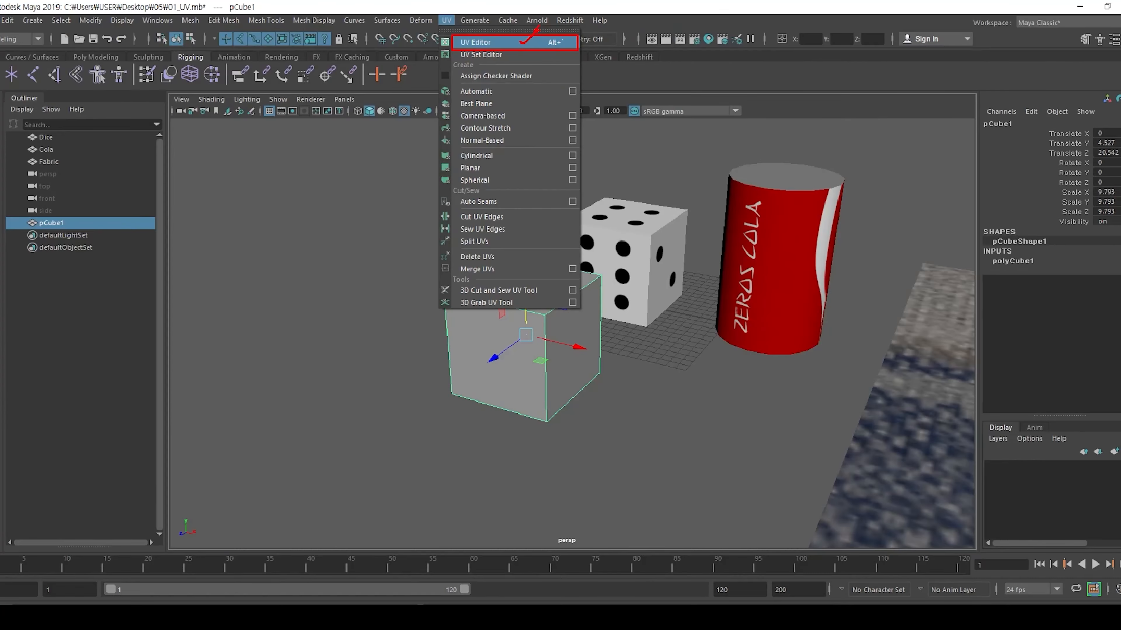
{"action": "left_click", "coordinate": [579, 81]}
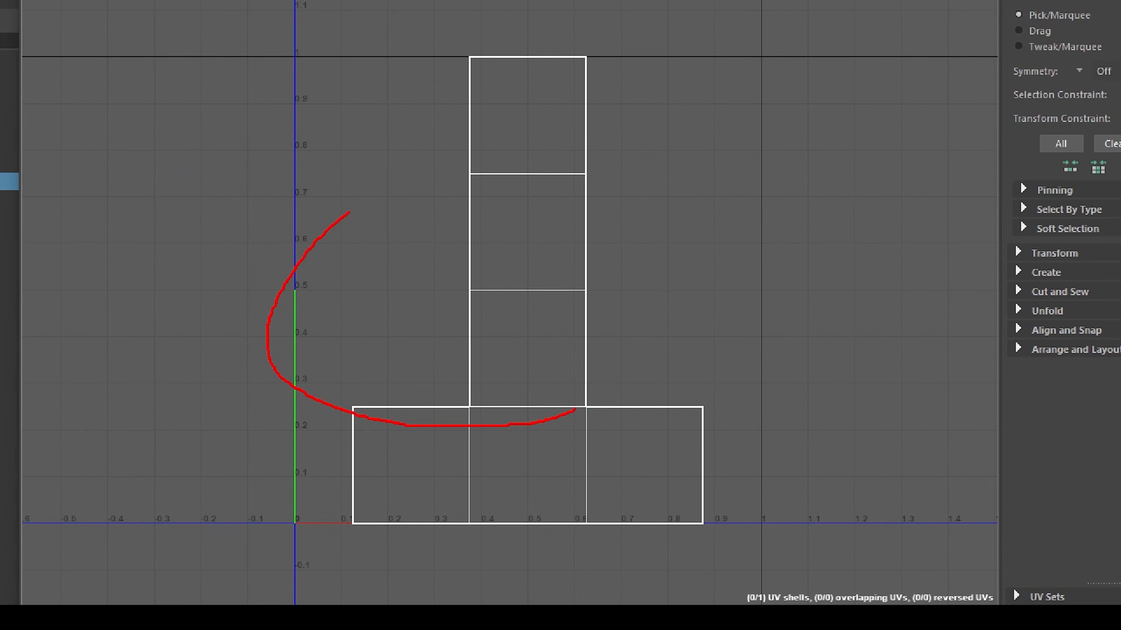
{"action": "left_click_drag", "start_coordinate": [349, 213], "coordinate": [407, 517]}
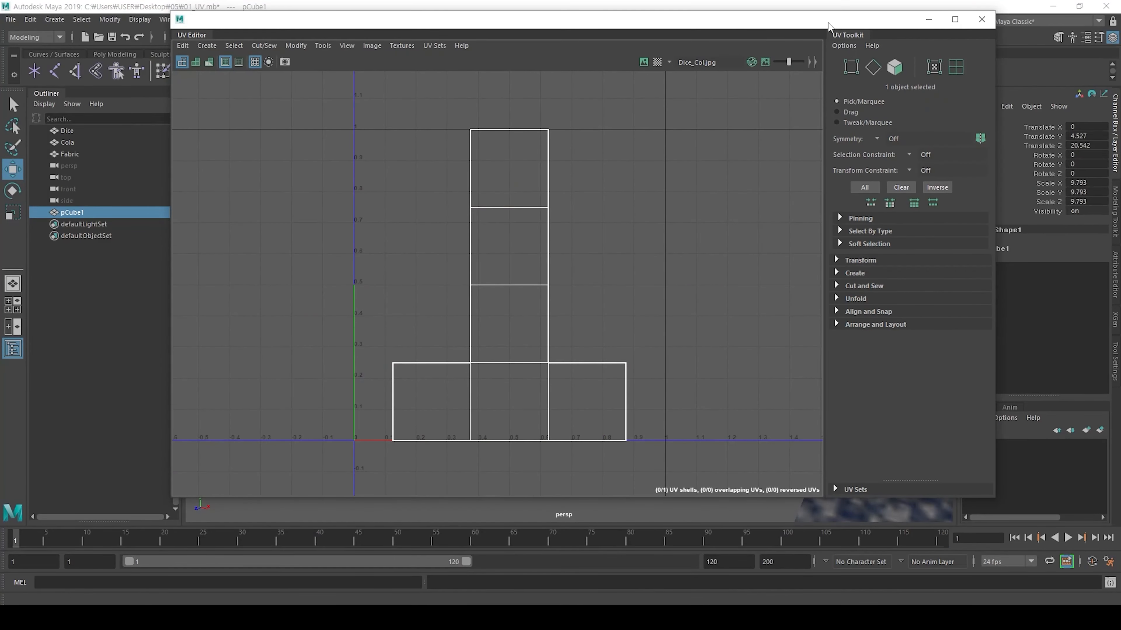
Step: Select the dice and then the untextured cube to compare their UV layouts, and close the UV Editor
{"action": "left_click_drag", "start_coordinate": [868, 15], "coordinate": [605, 334]}
{"action": "left_click", "coordinate": [634, 212]}
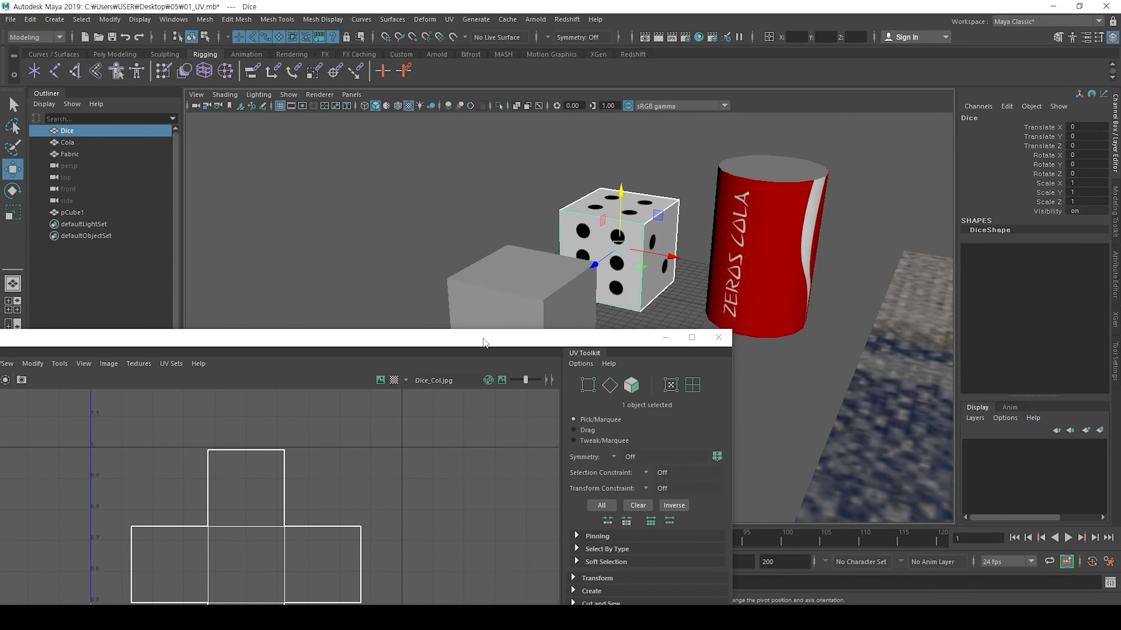
{"action": "left_click_drag", "start_coordinate": [483, 340], "coordinate": [752, 91]}
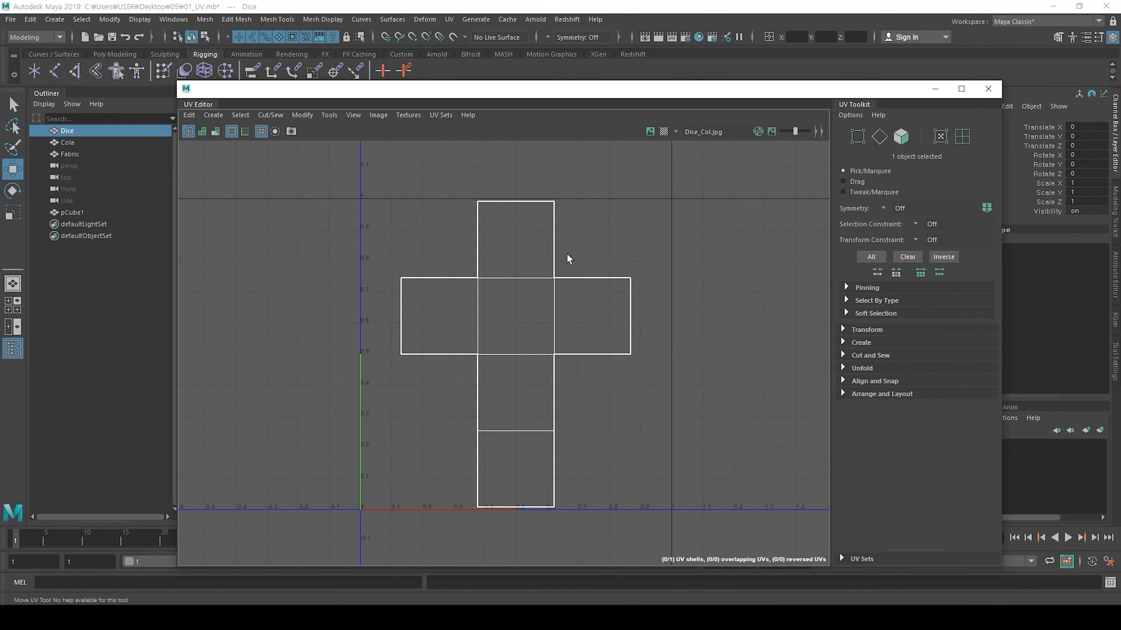
{"action": "left_click_drag", "start_coordinate": [891, 95], "coordinate": [871, 375]}
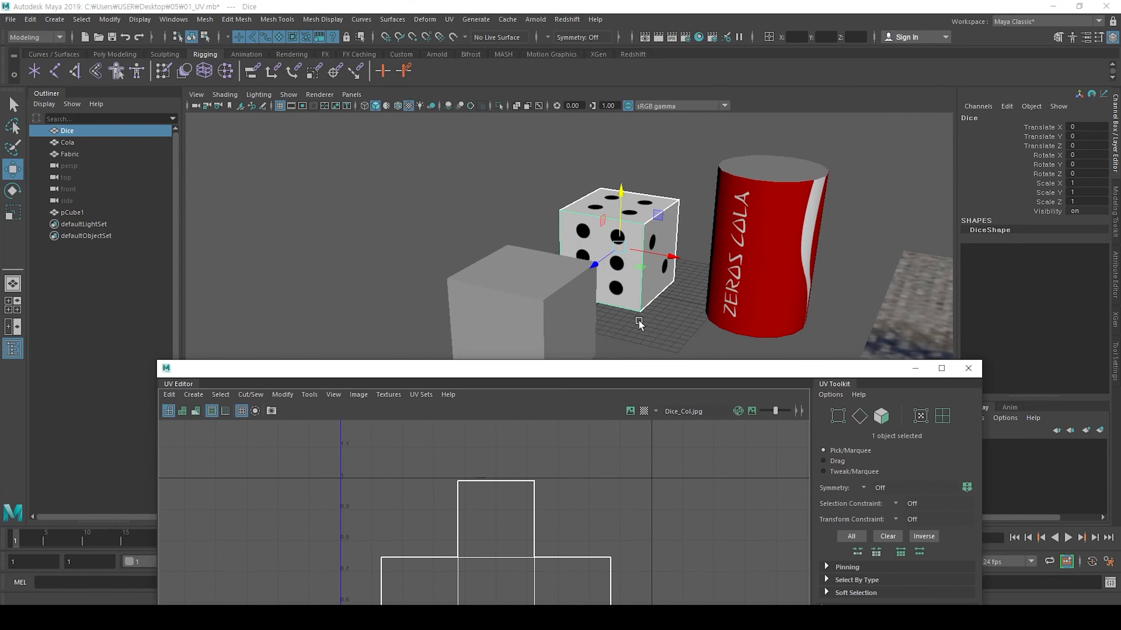
{"action": "left_click", "coordinate": [531, 294]}
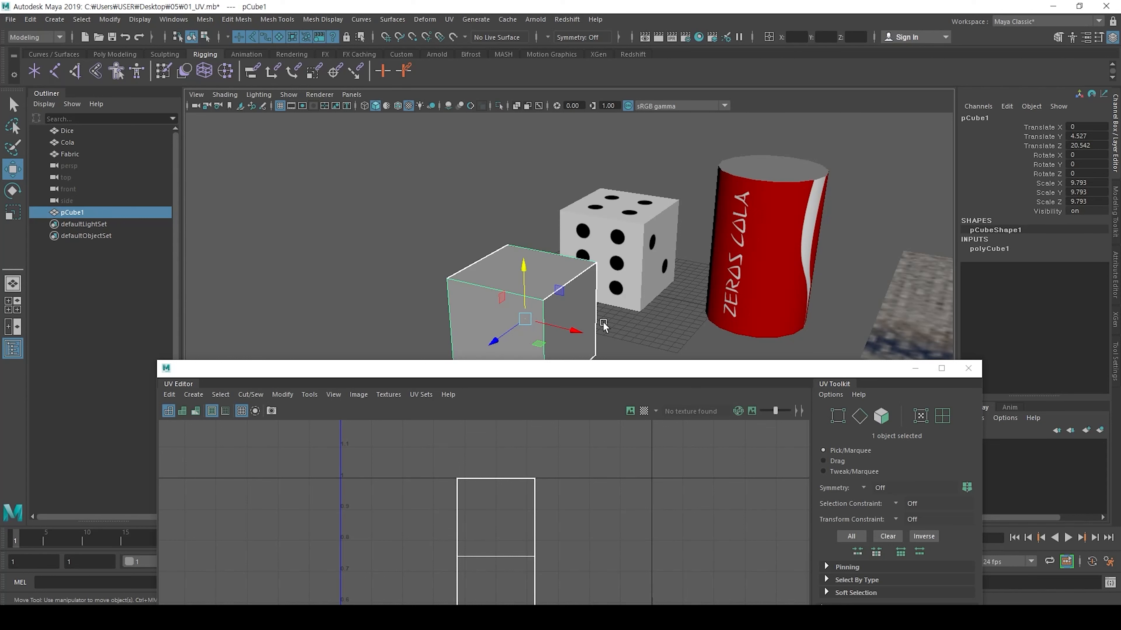
{"action": "left_click", "coordinate": [967, 368]}
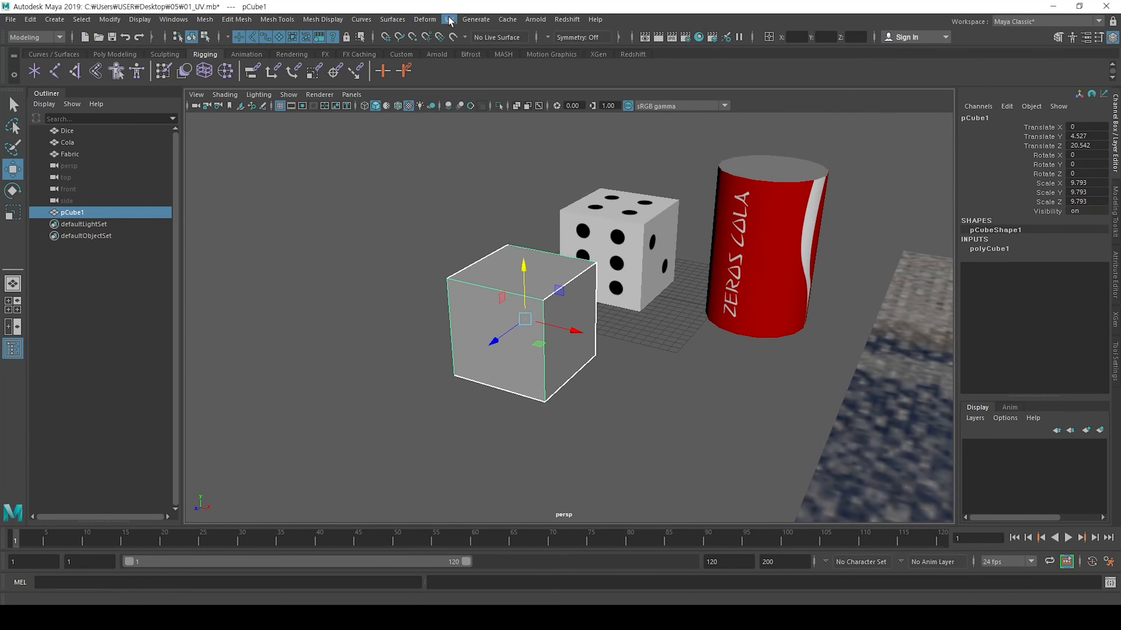
Step: Open the Planar mapping options for the untextured cube and move the dialog clear of it to review the projection settings
{"action": "left_click", "coordinate": [510, 77]}
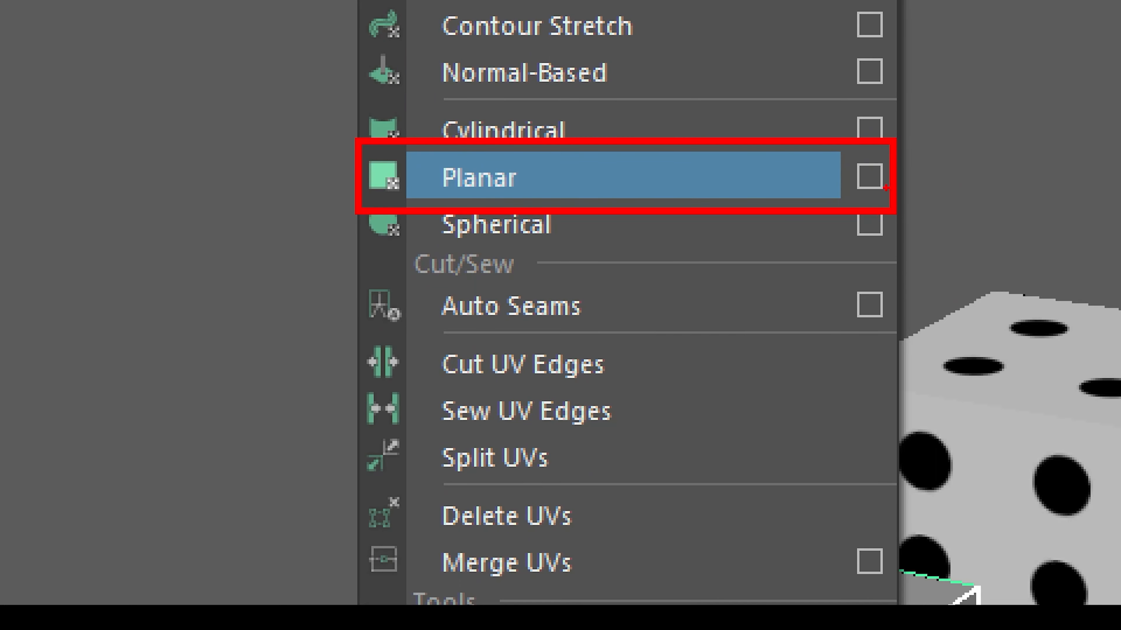
{"action": "left_click_drag", "start_coordinate": [864, 158], "coordinate": [920, 99]}
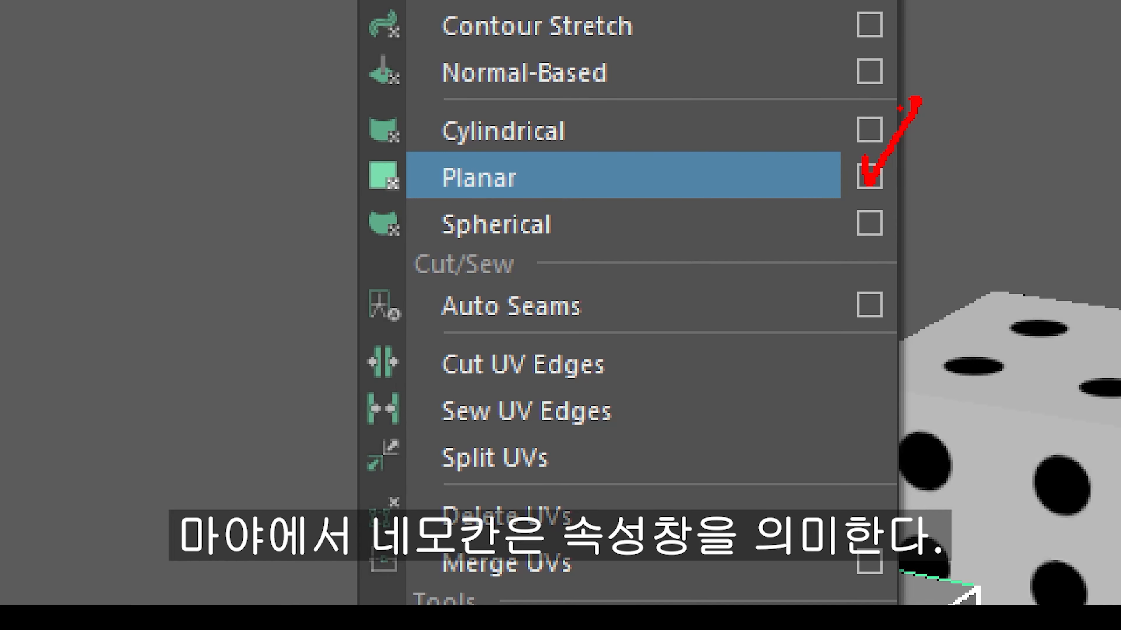
{"action": "key", "text": "Escape"}
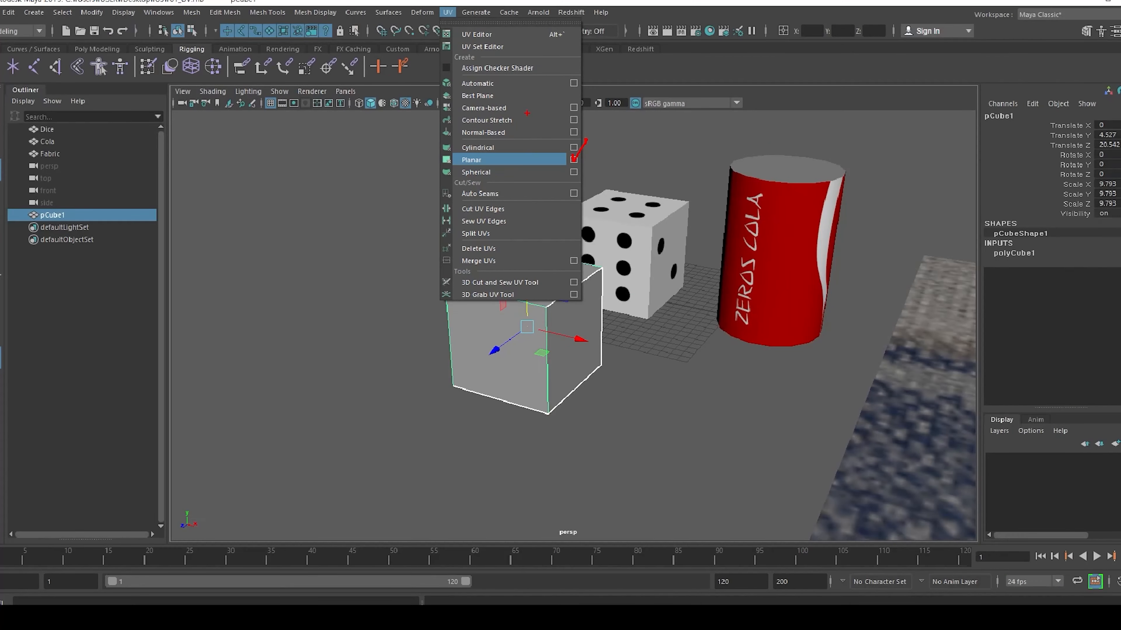
{"action": "left_click", "coordinate": [451, 16]}
{"action": "left_click", "coordinate": [569, 160]}
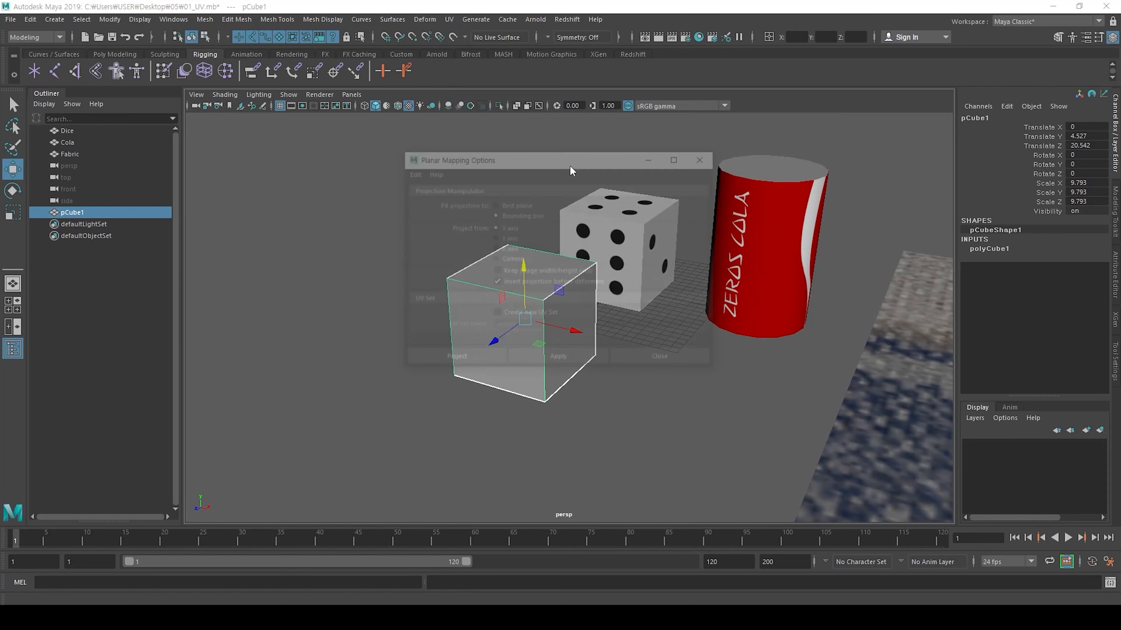
{"action": "left_click_drag", "start_coordinate": [569, 159], "coordinate": [686, 147]}
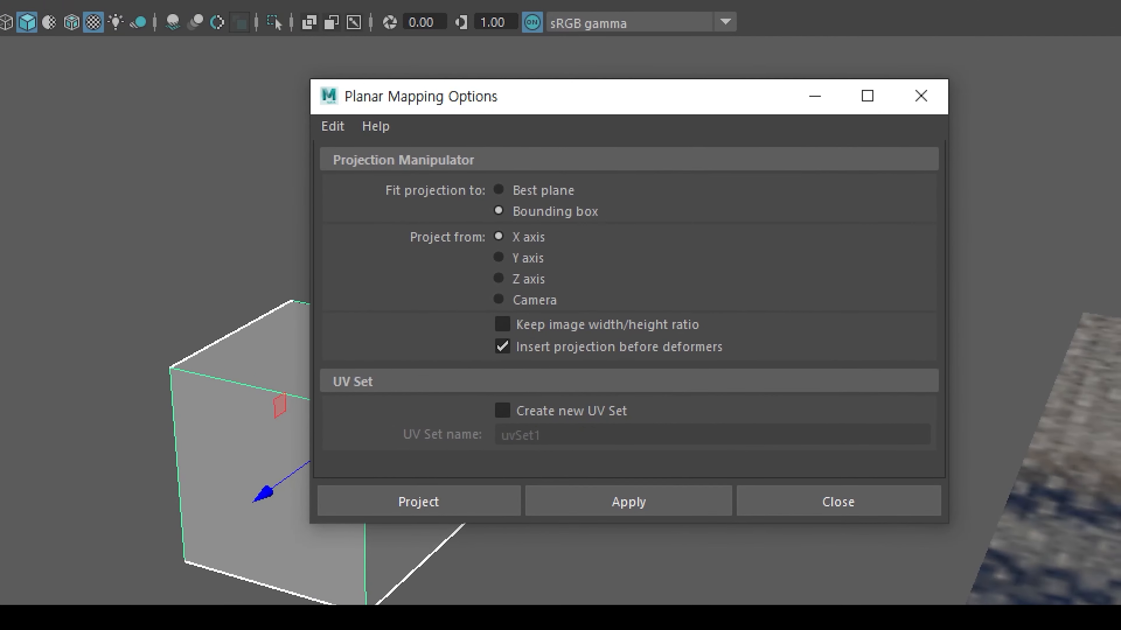
{"action": "left_click", "coordinate": [632, 158]}
{"action": "mouse_move", "coordinate": [569, 127]}
{"action": "left_mouse_down", "text": "ctrl"}
{"action": "mouse_move", "coordinate": [462, 99]}
{"action": "mouse_move", "coordinate": [401, 98]}
{"action": "left_mouse_up", "text": "ctrl"}
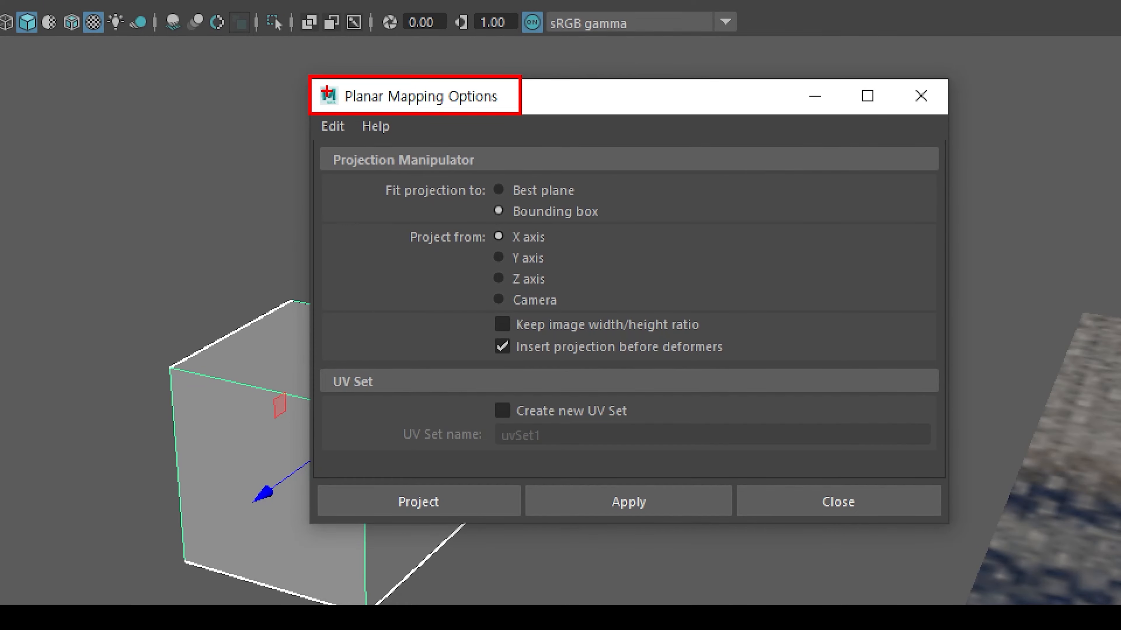
{"action": "key", "text": "Escape"}
{"action": "left_click_drag", "start_coordinate": [738, 104], "coordinate": [930, 72]}
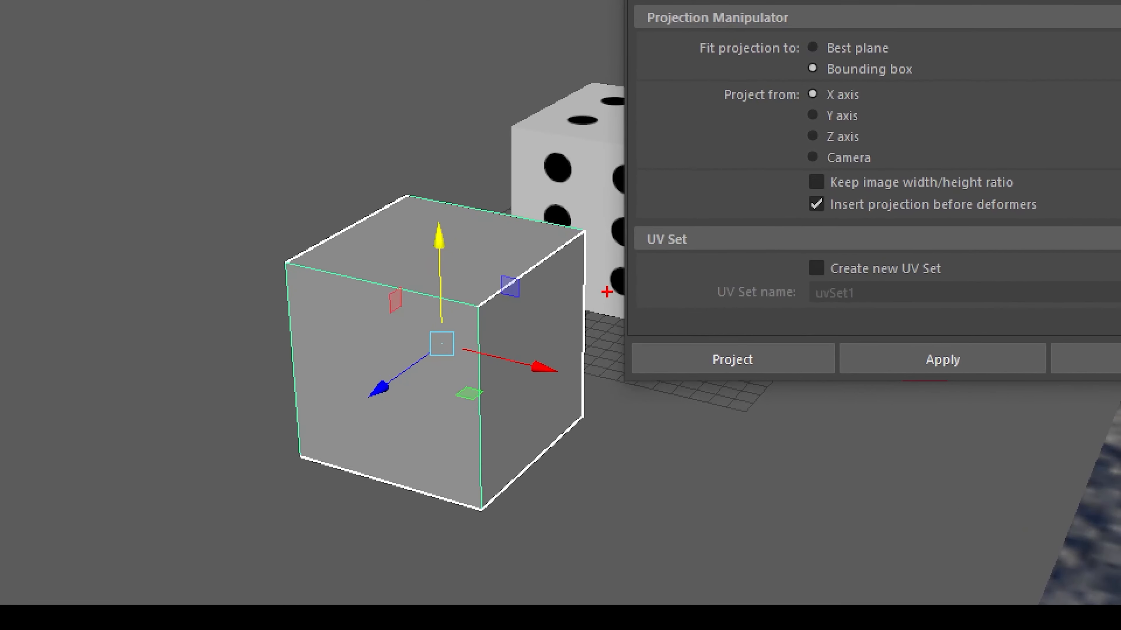
{"action": "left_click_drag", "start_coordinate": [407, 238], "coordinate": [524, 107]}
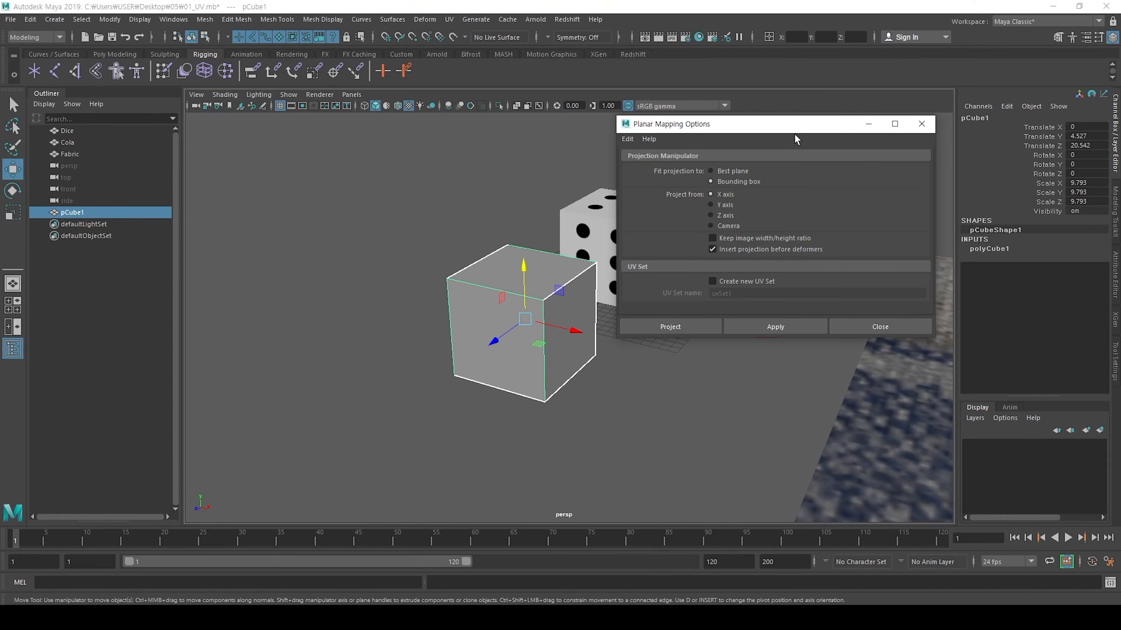
{"action": "left_click_drag", "start_coordinate": [794, 133], "coordinate": [727, 161]}
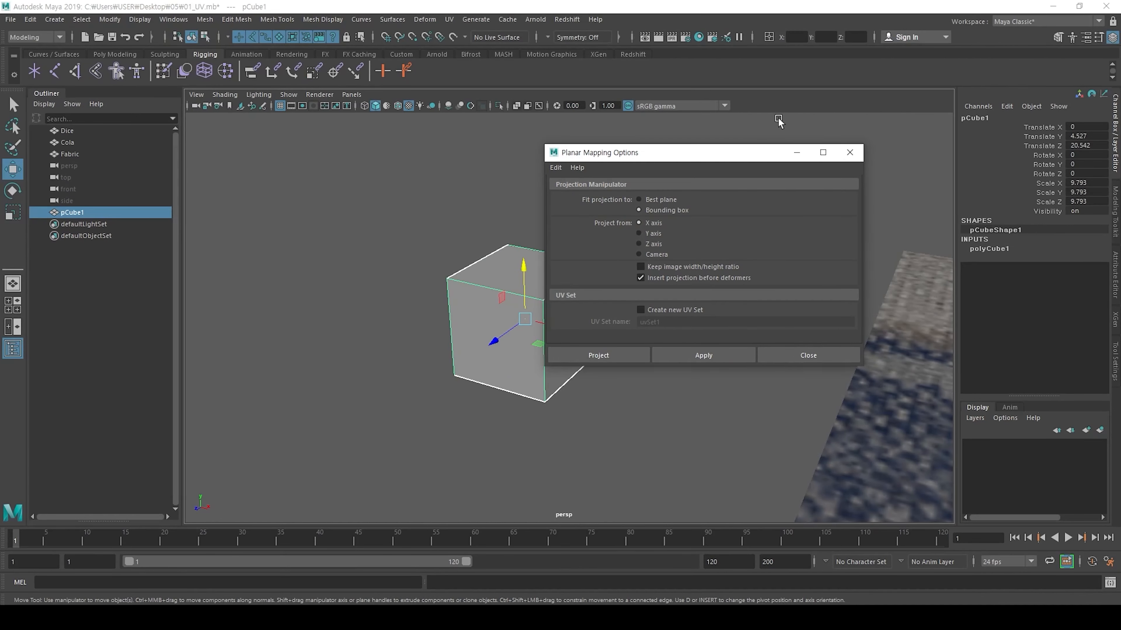
Step: View the cube along the X axis and apply a planar UV projection from the X axis, fitted to the bounding box
{"action": "left_click_drag", "start_coordinate": [746, 154], "coordinate": [810, 442]}
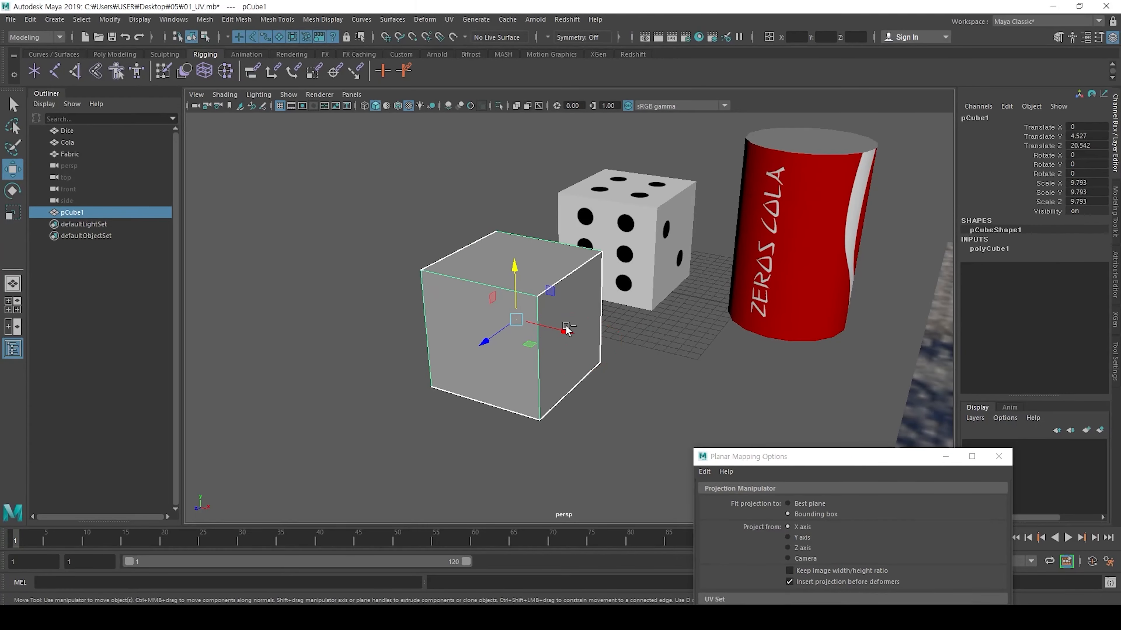
{"action": "left_click_drag", "start_coordinate": [569, 326], "coordinate": [546, 234], "text": "alt"}
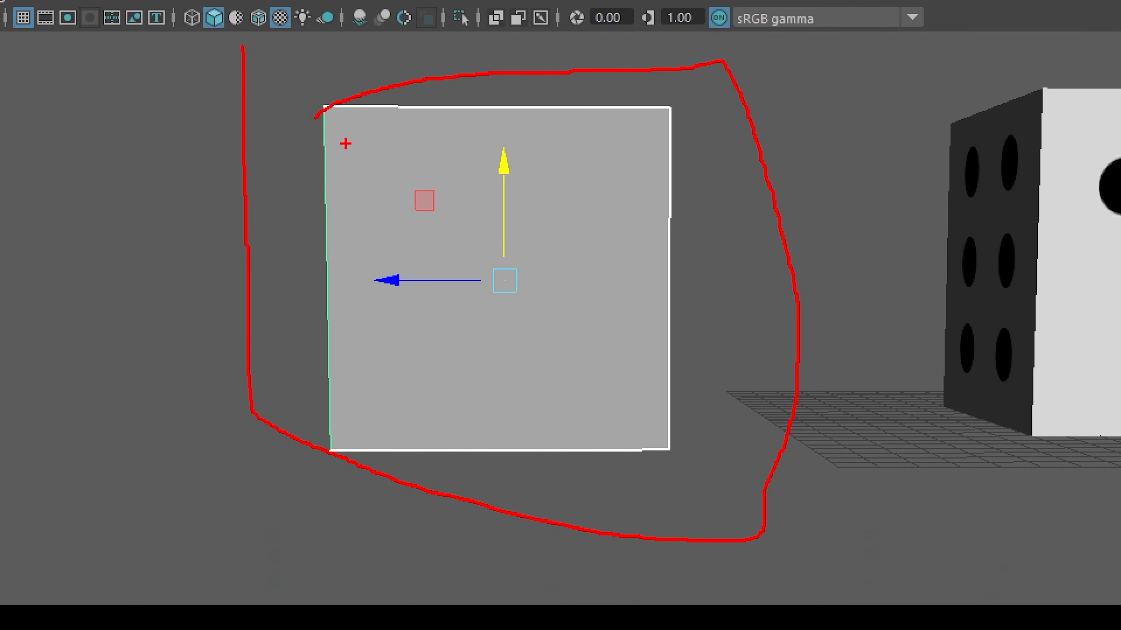
{"action": "key", "text": "Escape"}
{"action": "left_click_drag", "start_coordinate": [781, 458], "coordinate": [712, 218]}
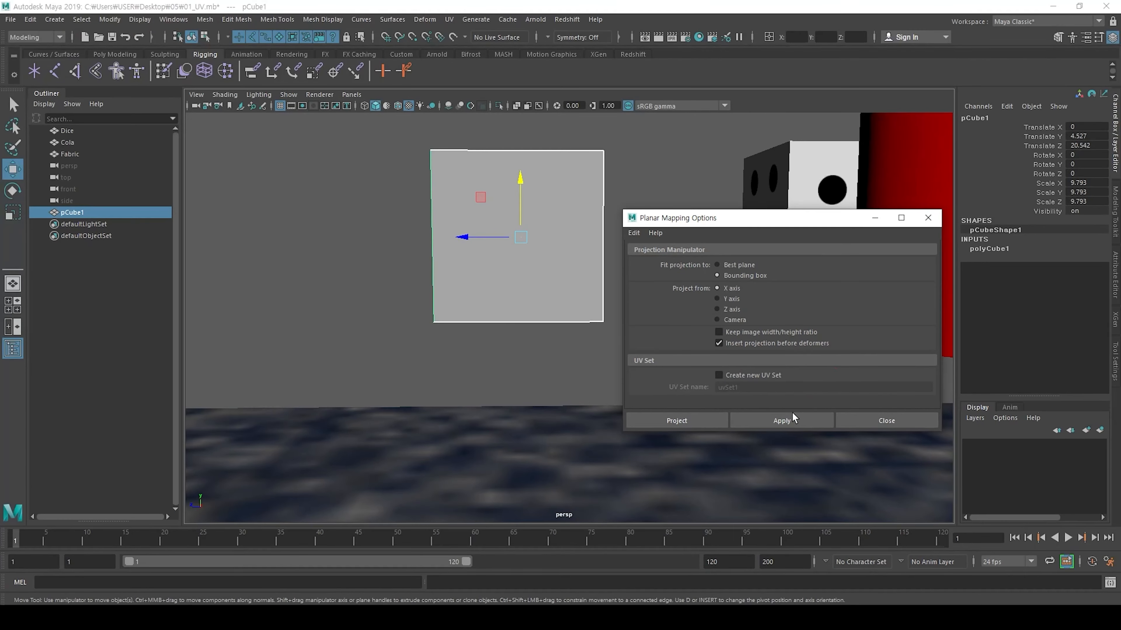
{"action": "left_click", "coordinate": [781, 419]}
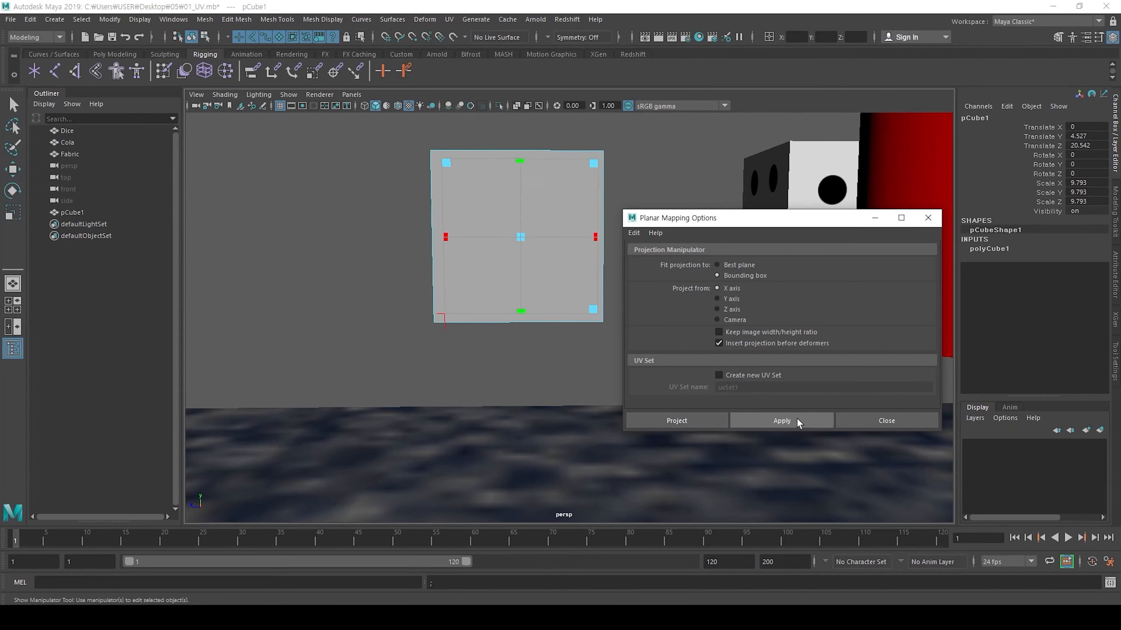
{"action": "scroll", "coordinate": [513, 216], "scroll_direction": "down", "scroll_amount": 2}
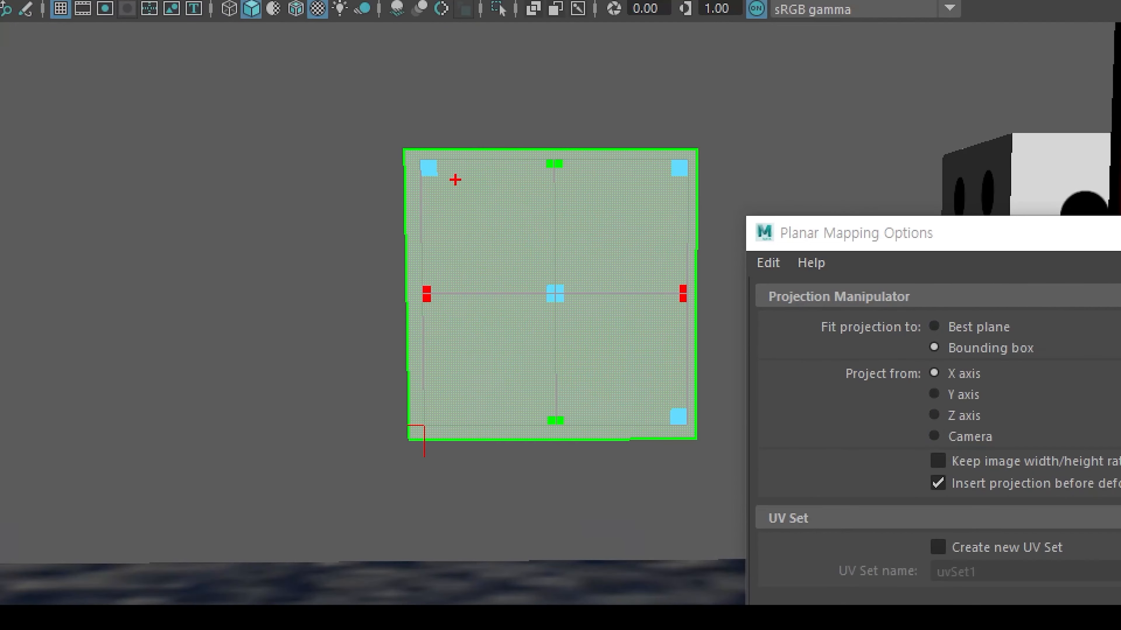
{"action": "mouse_move", "coordinate": [570, 170]}
{"action": "left_mouse_down"}
{"action": "mouse_move", "coordinate": [676, 313]}
{"action": "mouse_move", "coordinate": [500, 420]}
{"action": "mouse_move", "coordinate": [432, 295]}
{"action": "mouse_move", "coordinate": [427, 167]}
{"action": "left_mouse_up"}
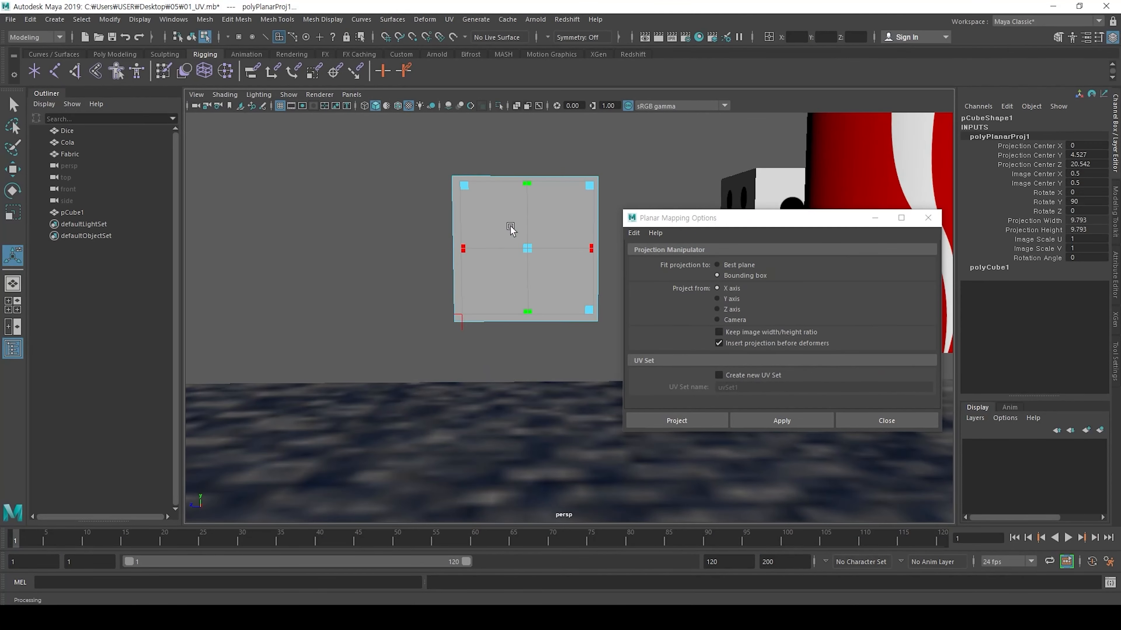
Step: Open the UV Editor, clear the face selection and examine the UVs made by the X-axis planar projection
{"action": "left_click_drag", "start_coordinate": [521, 253], "coordinate": [726, 319], "text": "alt"}
{"action": "middle_click_drag", "start_coordinate": [613, 261], "coordinate": [481, 209], "text": "alt"}
{"action": "mouse_move", "coordinate": [663, 270]}
{"action": "left_mouse_down"}
{"action": "mouse_move", "coordinate": [500, 260]}
{"action": "mouse_move", "coordinate": [556, 318]}
{"action": "left_mouse_up"}
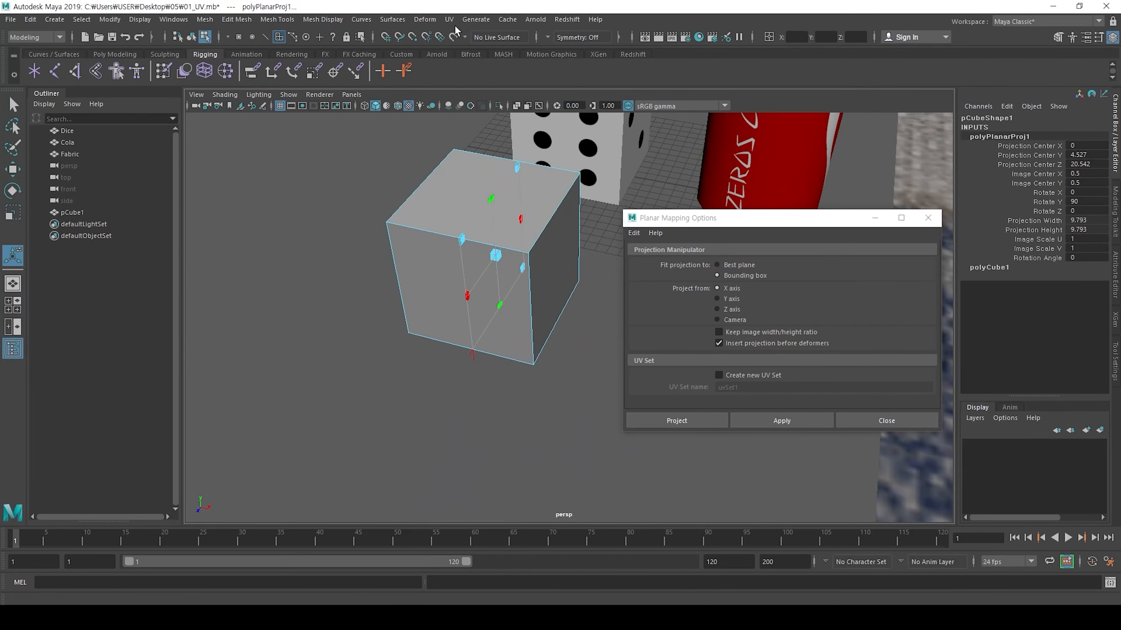
{"action": "left_click", "coordinate": [449, 19]}
{"action": "left_click", "coordinate": [476, 40]}
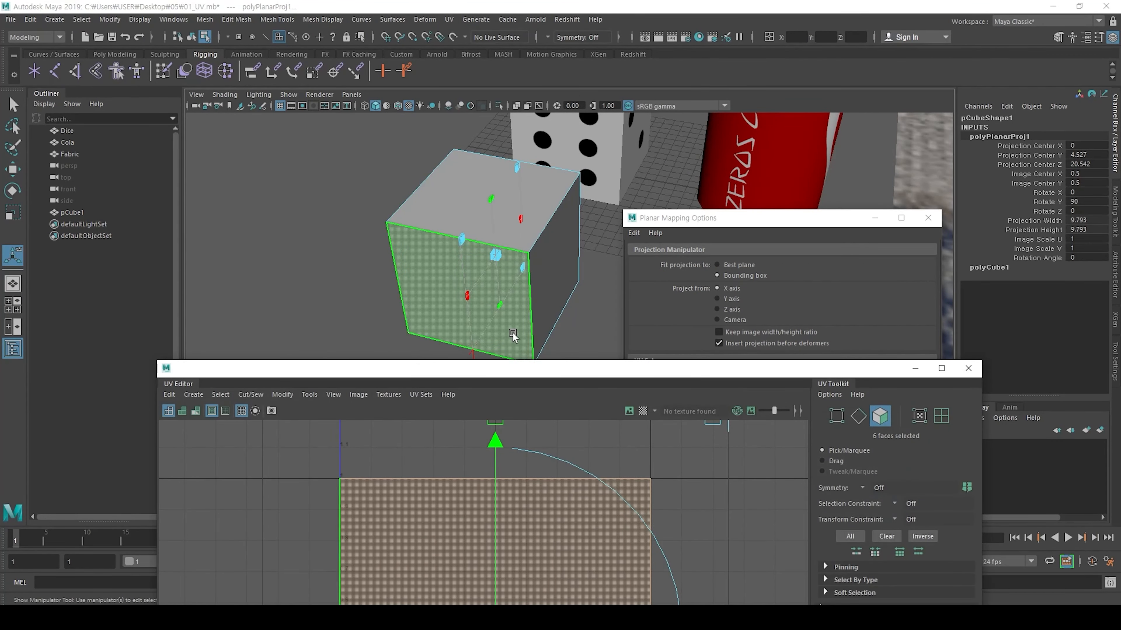
{"action": "left_click_drag", "start_coordinate": [517, 373], "coordinate": [436, 152]}
{"action": "left_click", "coordinate": [629, 303]}
{"action": "middle_click_drag", "start_coordinate": [553, 384], "coordinate": [541, 355], "text": "alt"}
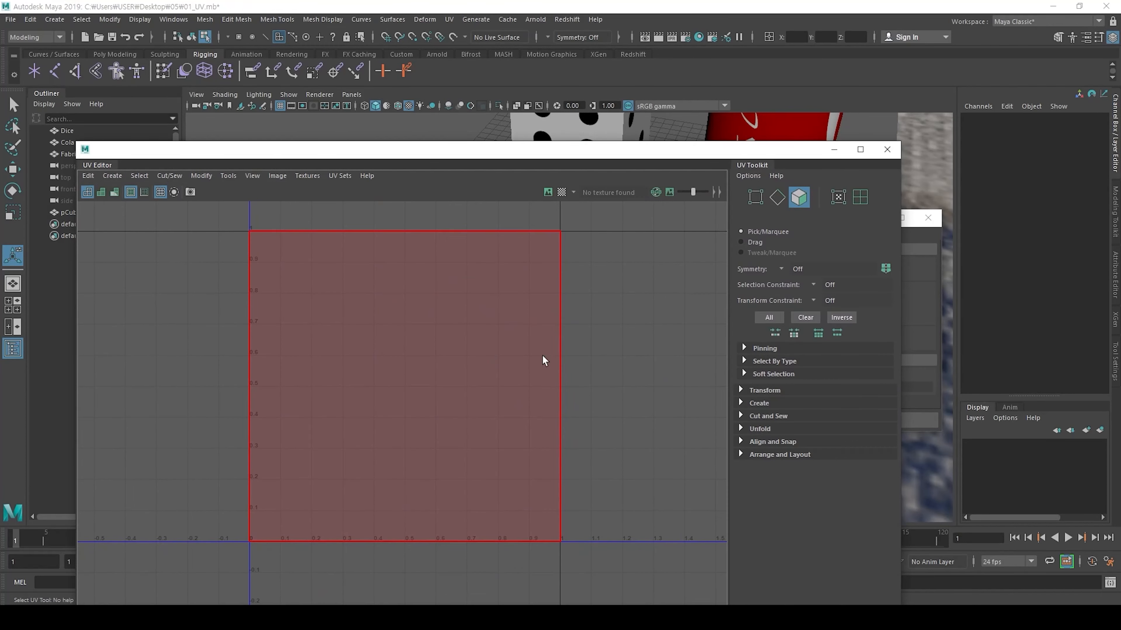
{"action": "right_click_drag", "start_coordinate": [542, 355], "coordinate": [457, 413], "text": "alt"}
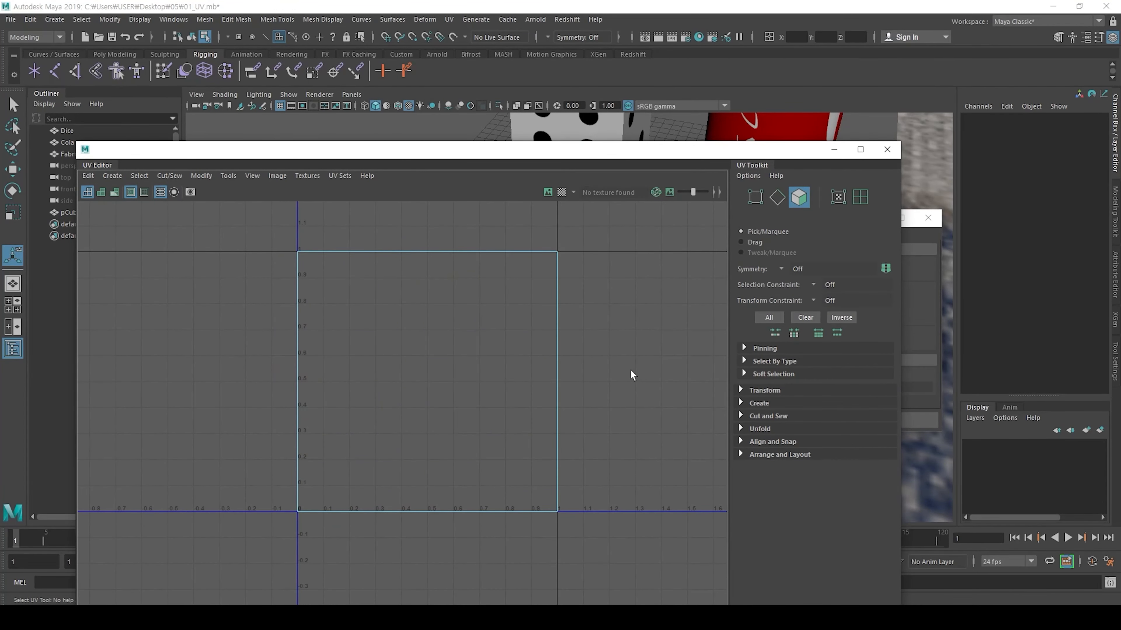
Step: Lower the UV Editor and Planar Mapping Options windows and examine the cube's shape along the X axis
{"action": "left_click_drag", "start_coordinate": [602, 148], "coordinate": [480, 407]}
{"action": "left_click_drag", "start_coordinate": [790, 222], "coordinate": [558, 417]}
{"action": "left_click_drag", "start_coordinate": [579, 380], "coordinate": [453, 213], "text": "alt"}
{"action": "left_click", "coordinate": [526, 177]}
{"action": "key", "text": "ctrl+1"}
{"action": "left_click", "coordinate": [609, 164]}
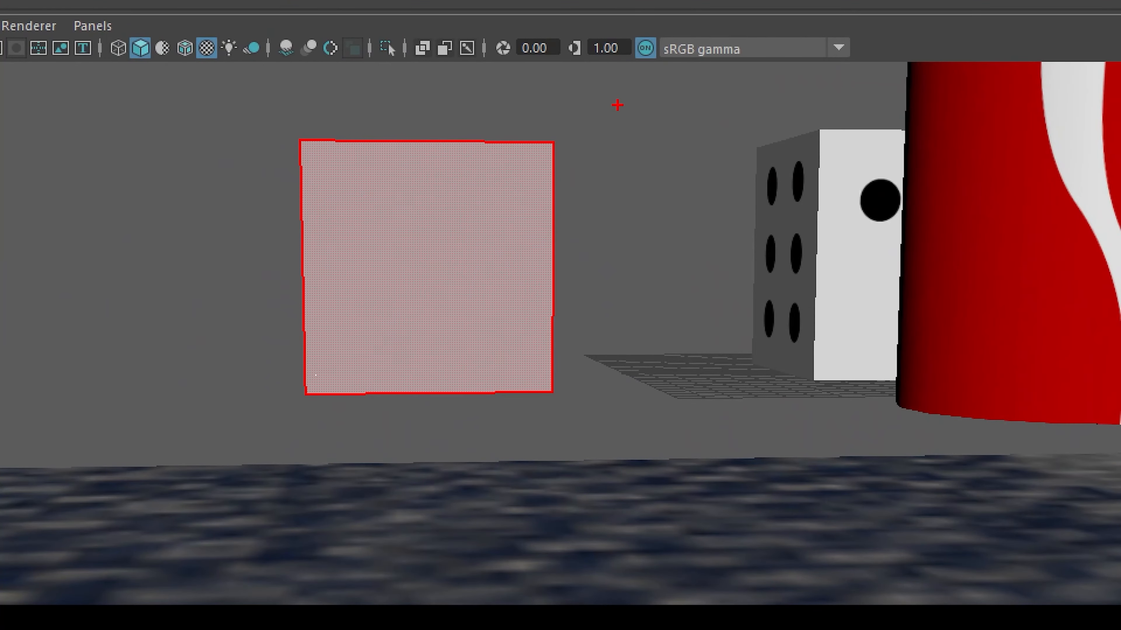
{"action": "left_click_drag", "start_coordinate": [617, 105], "coordinate": [197, 443], "text": "ctrl"}
{"action": "key", "text": "Escape"}
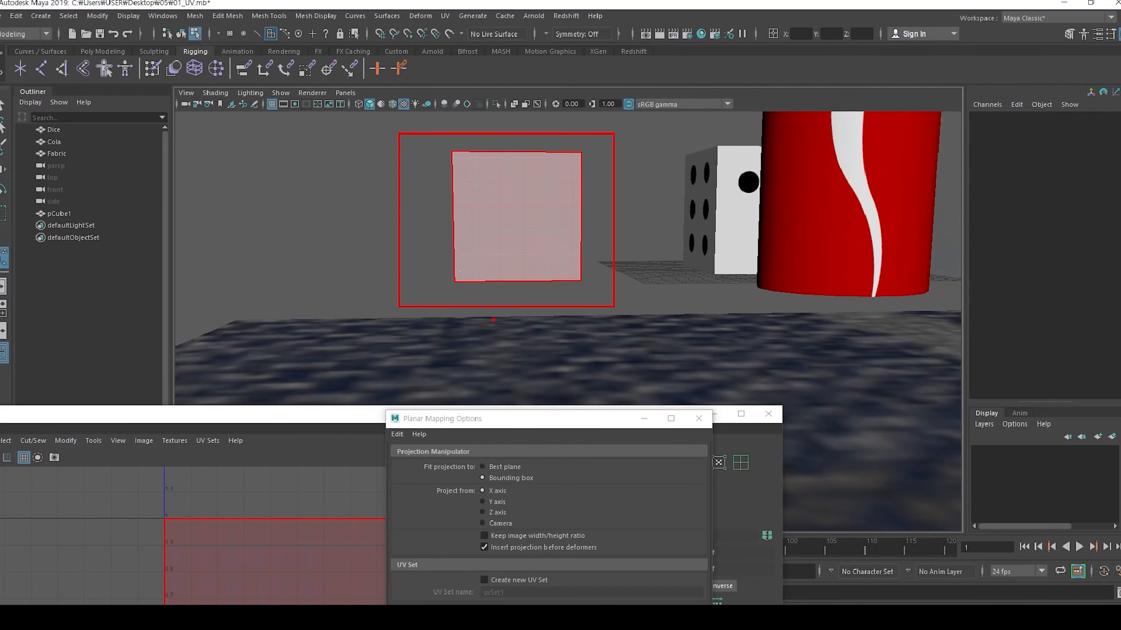
Step: Select the cube's X-facing face and compare it with the projected square in the UV Editor
{"action": "left_click", "coordinate": [612, 258]}
{"action": "left_click_drag", "start_coordinate": [348, 404], "coordinate": [454, 118]}
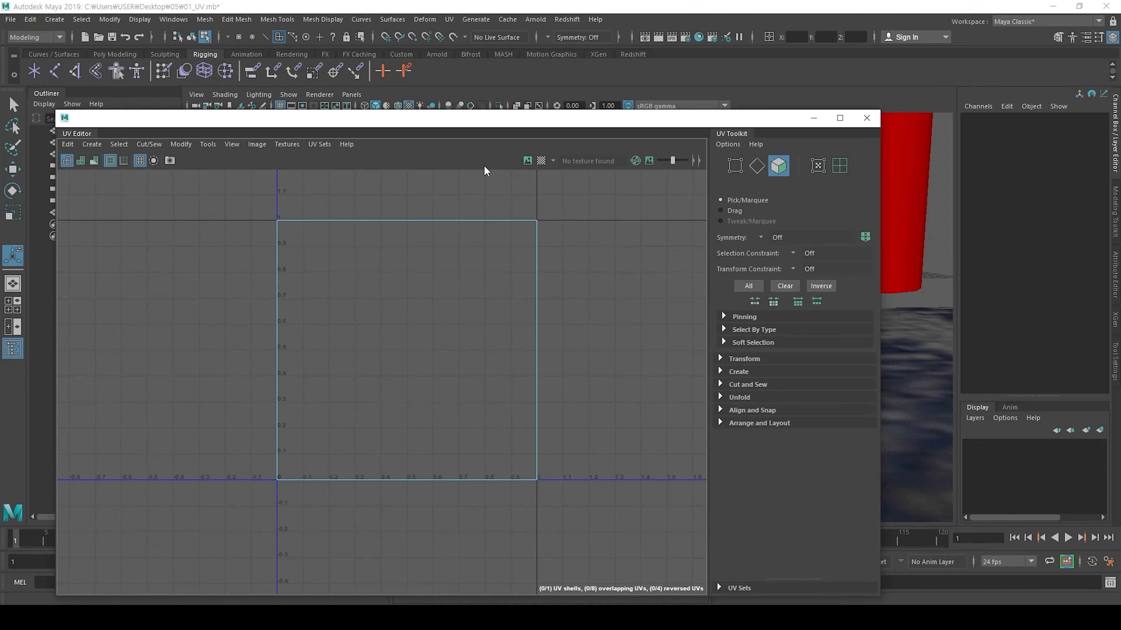
{"action": "left_click_drag", "start_coordinate": [532, 119], "coordinate": [570, 212]}
{"action": "left_click", "coordinate": [565, 217]}
{"action": "left_click", "coordinate": [615, 204]}
{"action": "left_click", "coordinate": [565, 228]}
{"action": "key", "text": "ctrl+1"}
{"action": "mouse_move", "coordinate": [345, 372]}
{"action": "left_mouse_down"}
{"action": "mouse_move", "coordinate": [380, 459]}
{"action": "mouse_move", "coordinate": [501, 233]}
{"action": "mouse_move", "coordinate": [558, 413]}
{"action": "left_mouse_up"}
{"action": "key", "text": "Escape"}
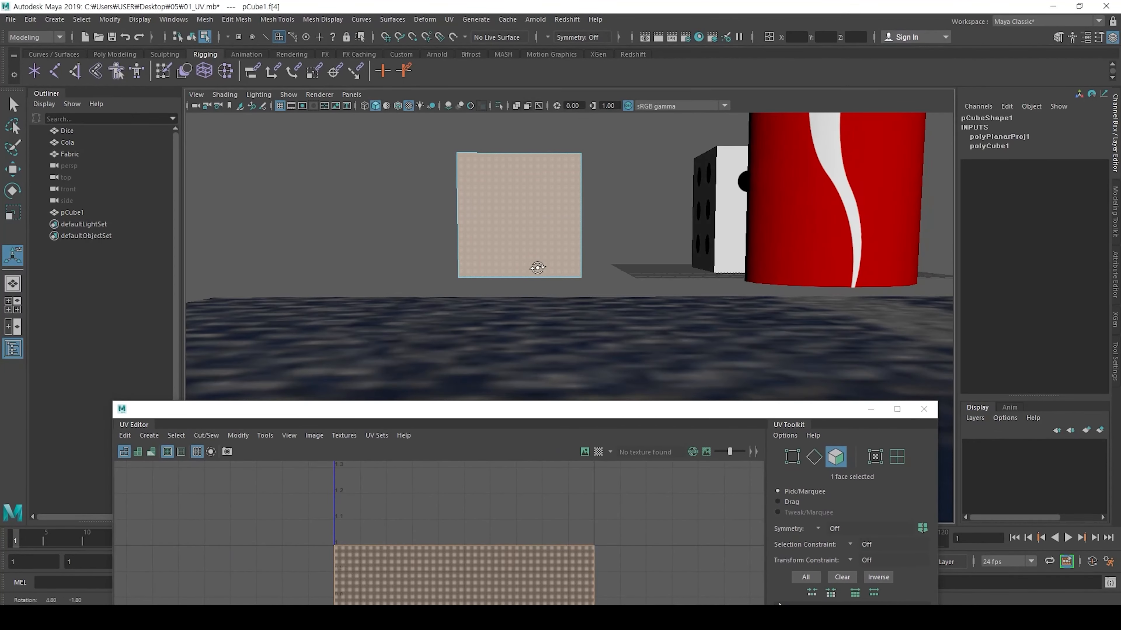
Step: Move the UV Editor out of the way and place the Planar Mapping Options beside the cube to review the projection axes
{"action": "left_click_drag", "start_coordinate": [783, 414], "coordinate": [677, 524]}
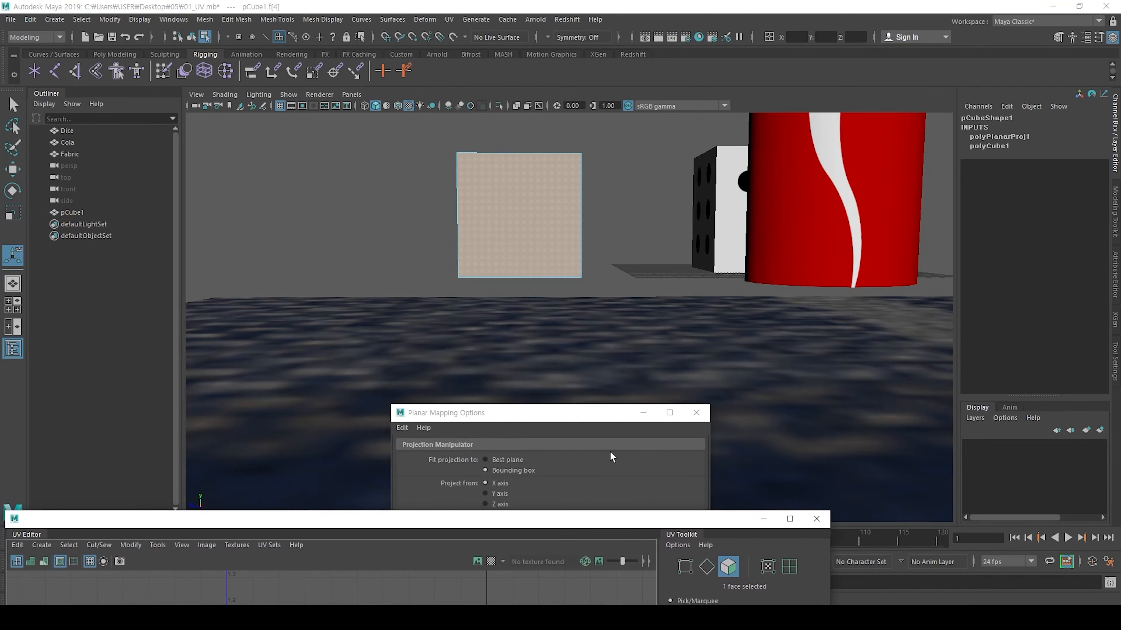
{"action": "left_click_drag", "start_coordinate": [570, 414], "coordinate": [762, 190]}
{"action": "key", "text": "ctrl+1"}
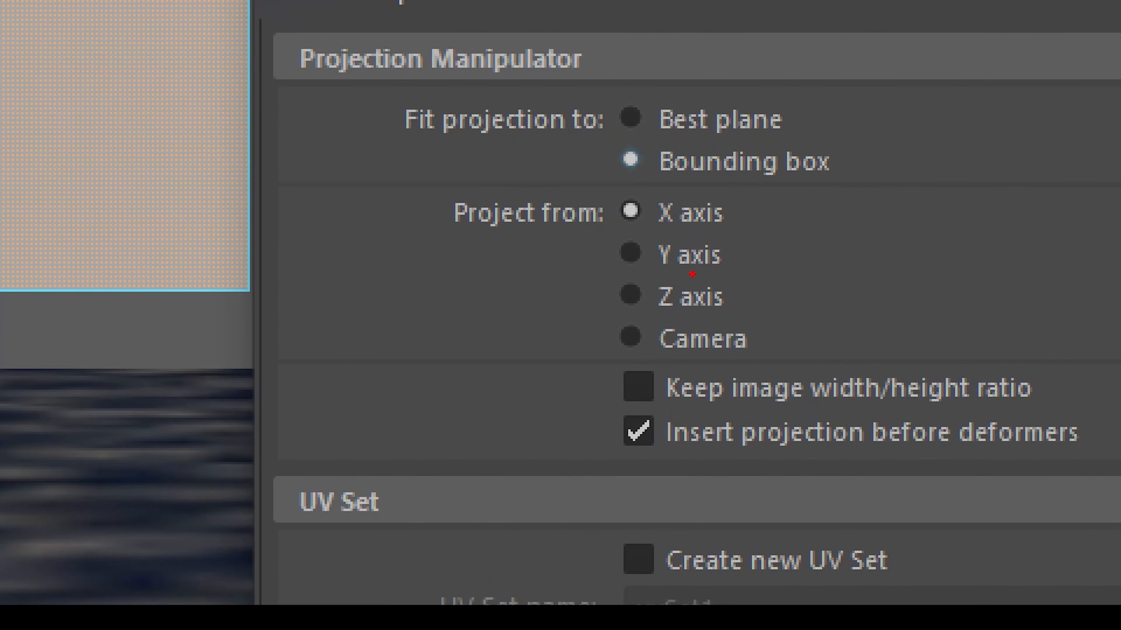
{"action": "left_click_drag", "start_coordinate": [616, 275], "coordinate": [634, 305]}
{"action": "key", "text": "Escape"}
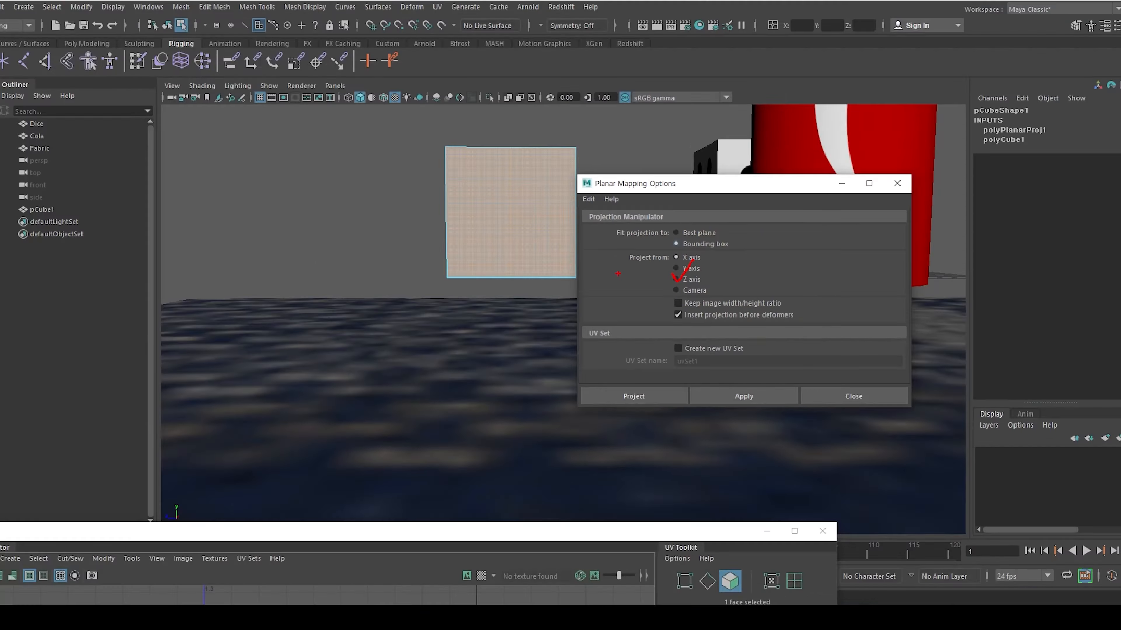
Step: Switch the cube back to object selection with the Move tool and examine its axis directions from a corner view
{"action": "mouse_move", "coordinate": [525, 244]}
{"action": "left_mouse_down", "text": "alt"}
{"action": "mouse_move", "coordinate": [468, 253]}
{"action": "mouse_move", "coordinate": [521, 272]}
{"action": "mouse_move", "coordinate": [498, 261]}
{"action": "mouse_move", "coordinate": [466, 294]}
{"action": "mouse_move", "coordinate": [480, 222]}
{"action": "left_mouse_up", "text": "alt"}
{"action": "key", "text": "F8"}
{"action": "key", "text": "w"}
{"action": "key", "text": "ctrl+1"}
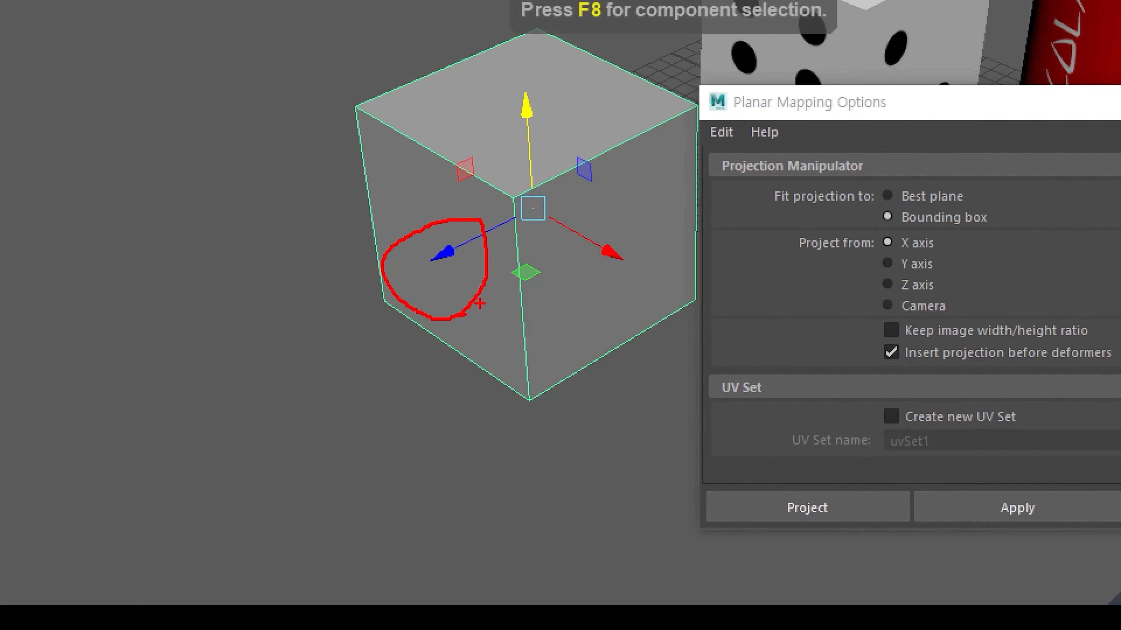
Step: Apply planar mapping projected from the Z axis to the whole cube and raise the UV Editor to check the layout
{"action": "key", "text": "Escape"}
{"action": "mouse_move", "coordinate": [451, 256]}
{"action": "left_mouse_down", "text": "alt"}
{"action": "mouse_move", "coordinate": [518, 264]}
{"action": "mouse_move", "coordinate": [518, 220]}
{"action": "left_mouse_up", "text": "alt"}
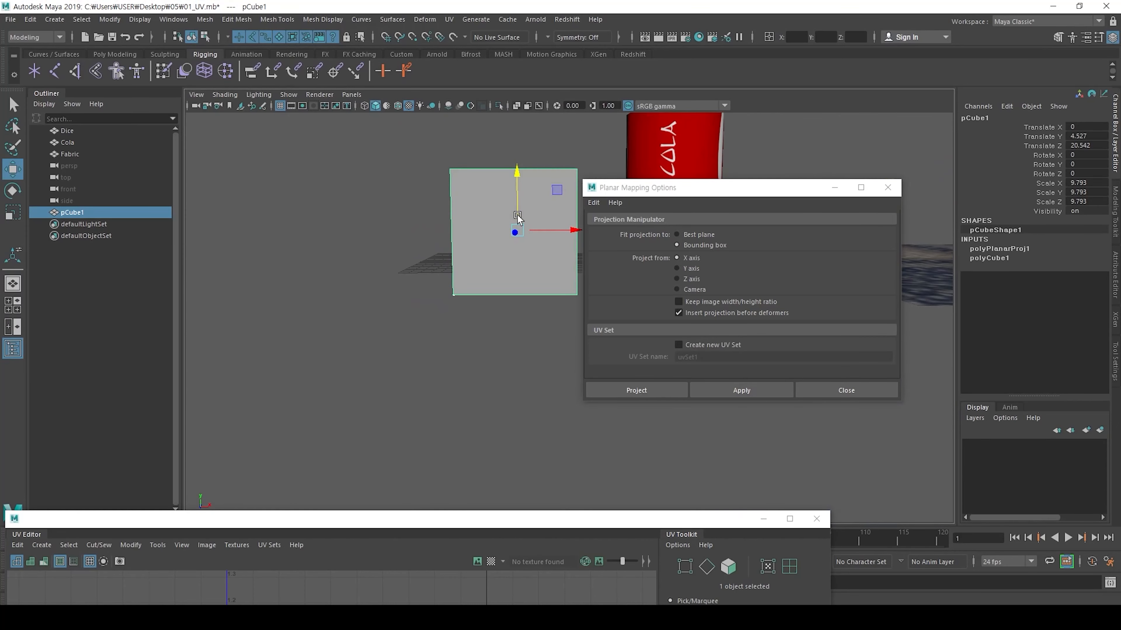
{"action": "left_click", "coordinate": [688, 280]}
{"action": "left_click", "coordinate": [741, 390]}
{"action": "left_click_drag", "start_coordinate": [623, 524], "coordinate": [800, 111]}
{"action": "scroll", "coordinate": [685, 288], "scroll_direction": "down", "scroll_amount": 1}
{"action": "key", "text": "w"}
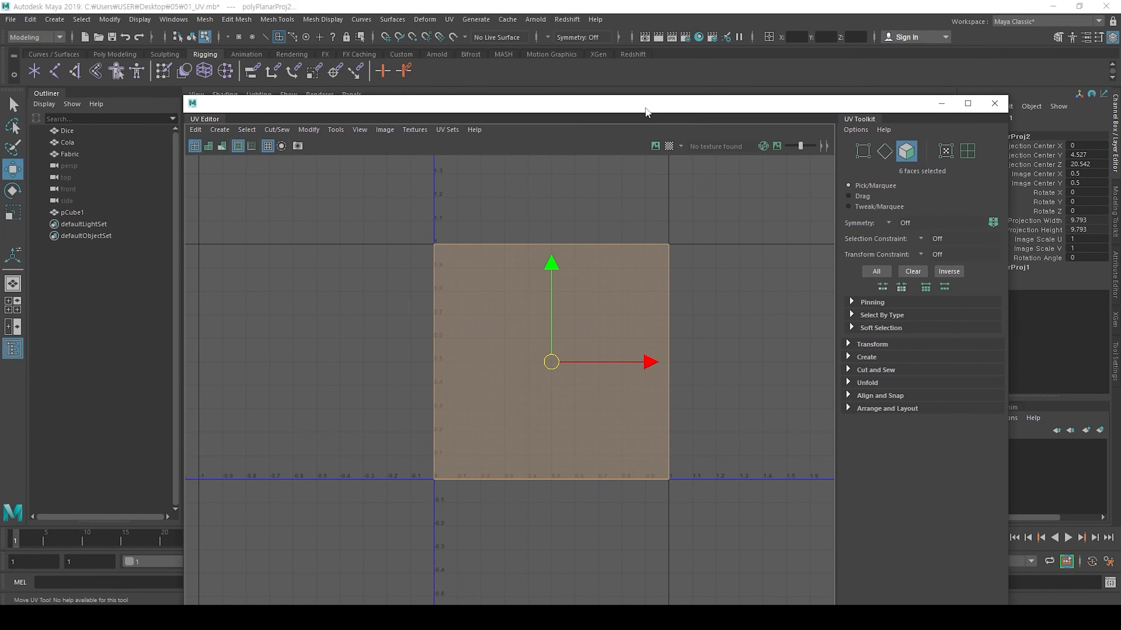
Step: Select the cube's Z-facing face and compare it with the projected square in the UV Editor
{"action": "left_click_drag", "start_coordinate": [645, 112], "coordinate": [624, 385]}
{"action": "left_click", "coordinate": [510, 208]}
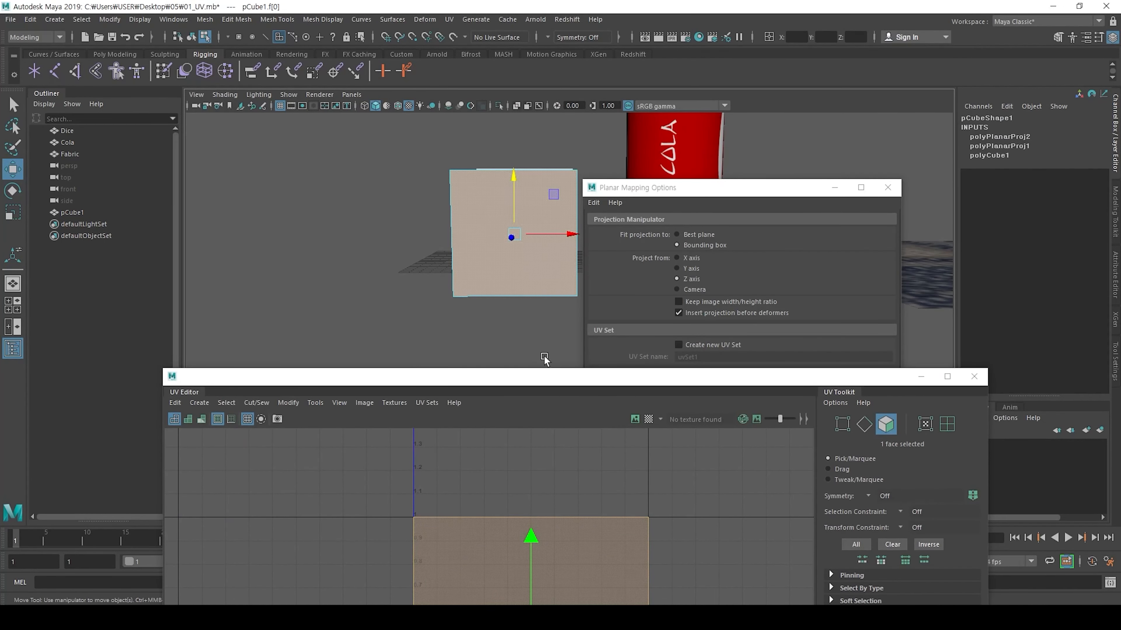
{"action": "left_click_drag", "start_coordinate": [547, 380], "coordinate": [555, 121]}
{"action": "key", "text": "ctrl+1"}
{"action": "left_click", "coordinate": [533, 334]}
{"action": "left_click_drag", "start_coordinate": [433, 304], "coordinate": [694, 217]}
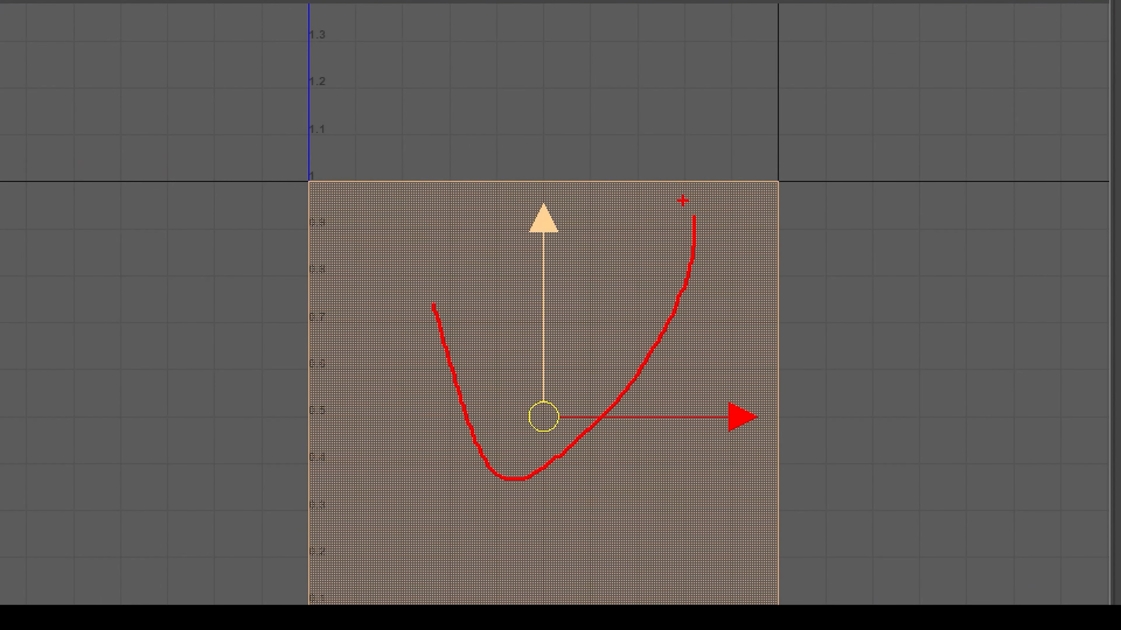
{"action": "key", "text": "Escape"}
Step: Select the cube's X-facing side face and examine how the Z-axis projection lays it out in the UV Editor
{"action": "left_click_drag", "start_coordinate": [609, 120], "coordinate": [581, 367]}
{"action": "left_click_drag", "start_coordinate": [541, 238], "coordinate": [445, 272], "text": "alt"}
{"action": "left_click", "coordinate": [533, 237]}
{"action": "left_click_drag", "start_coordinate": [570, 366], "coordinate": [480, 173]}
{"action": "key", "text": "ctrl+1"}
{"action": "left_click", "coordinate": [536, 347]}
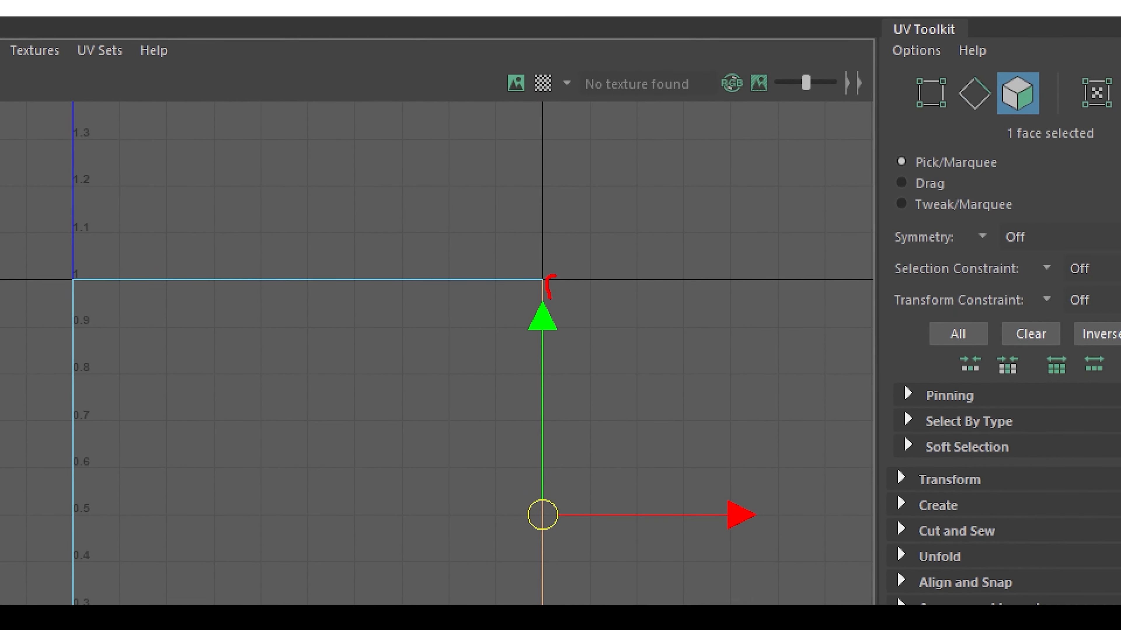
{"action": "left_click_drag", "start_coordinate": [549, 298], "coordinate": [562, 604]}
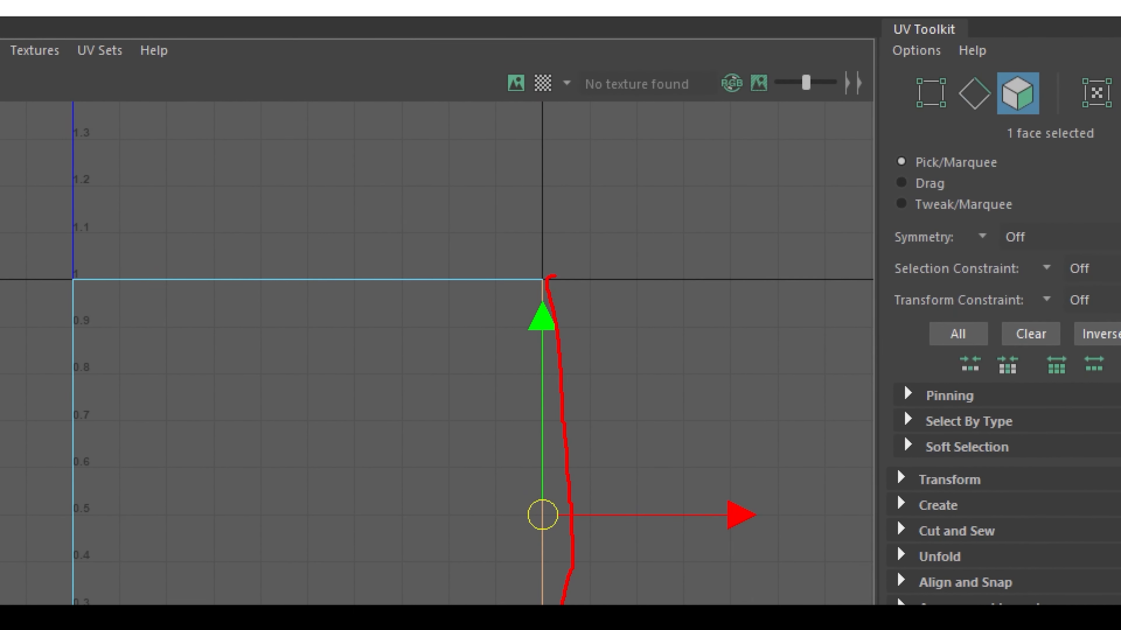
{"action": "key", "text": "Escape"}
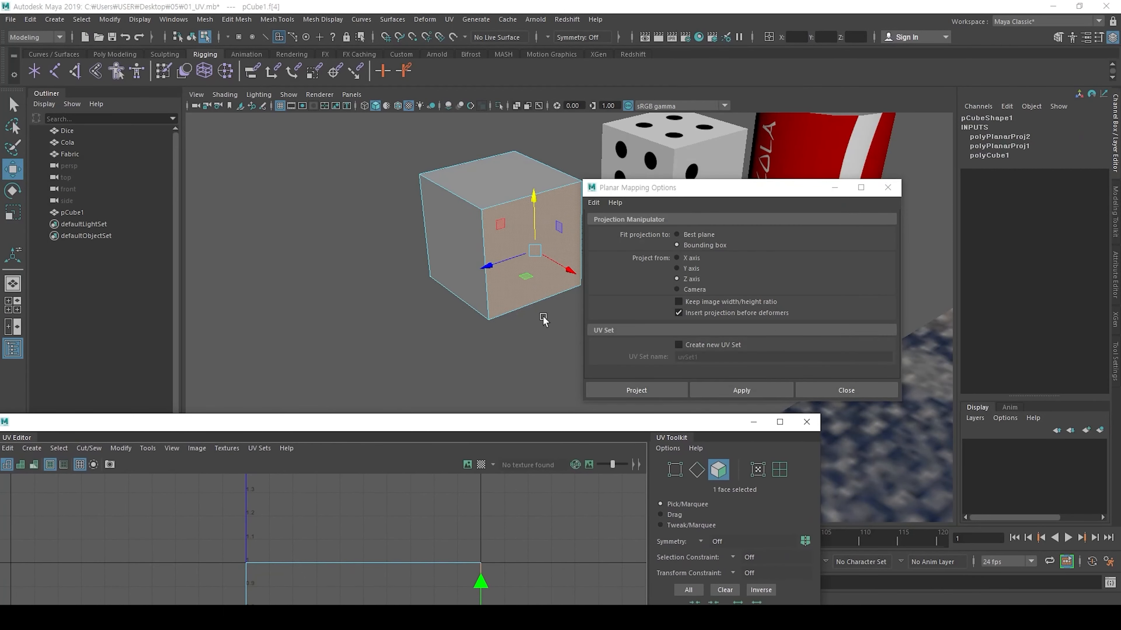
Step: Check the cube's axis directions in object selection, and select only its Z-facing face
{"action": "right_click_drag", "start_coordinate": [543, 317], "coordinate": [493, 253], "text": "alt"}
{"action": "key", "text": "F8"}
{"action": "left_click_drag", "start_coordinate": [492, 253], "coordinate": [534, 288], "text": "alt"}
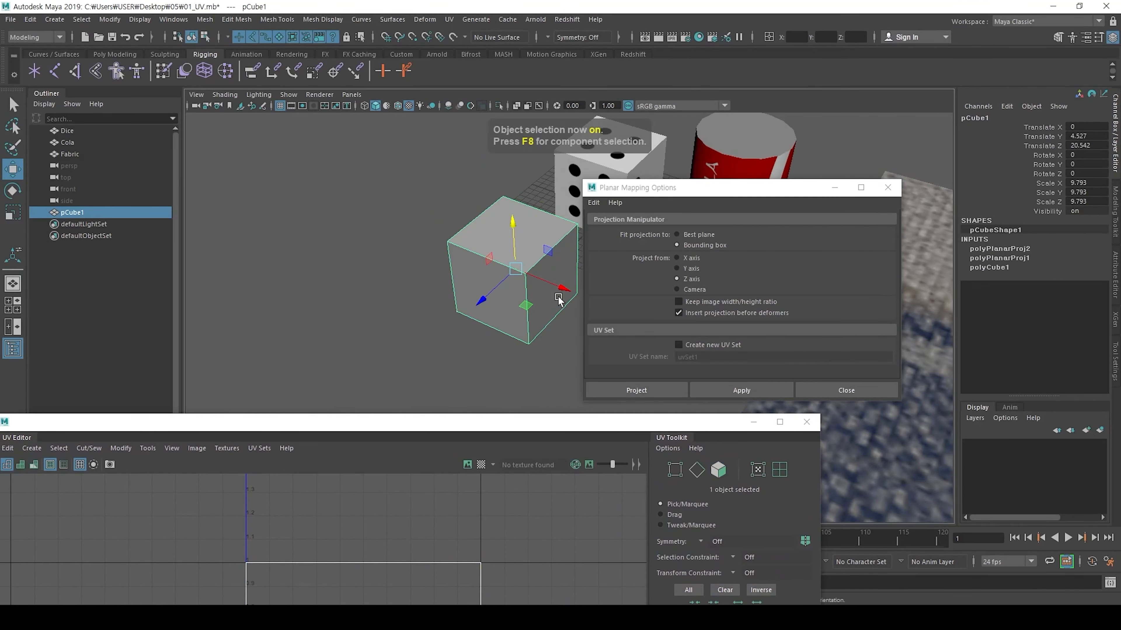
{"action": "right_click_drag", "start_coordinate": [440, 292], "coordinate": [500, 238], "text": "alt"}
{"action": "left_click", "coordinate": [531, 296]}
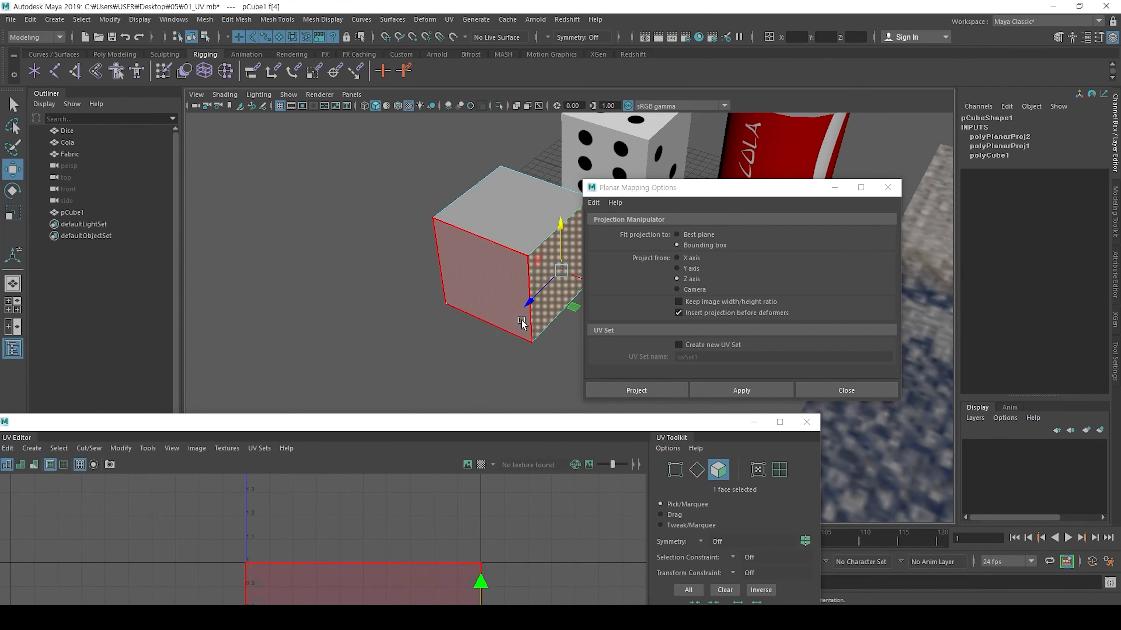
{"action": "left_click_drag", "start_coordinate": [525, 324], "coordinate": [461, 293], "text": "alt"}
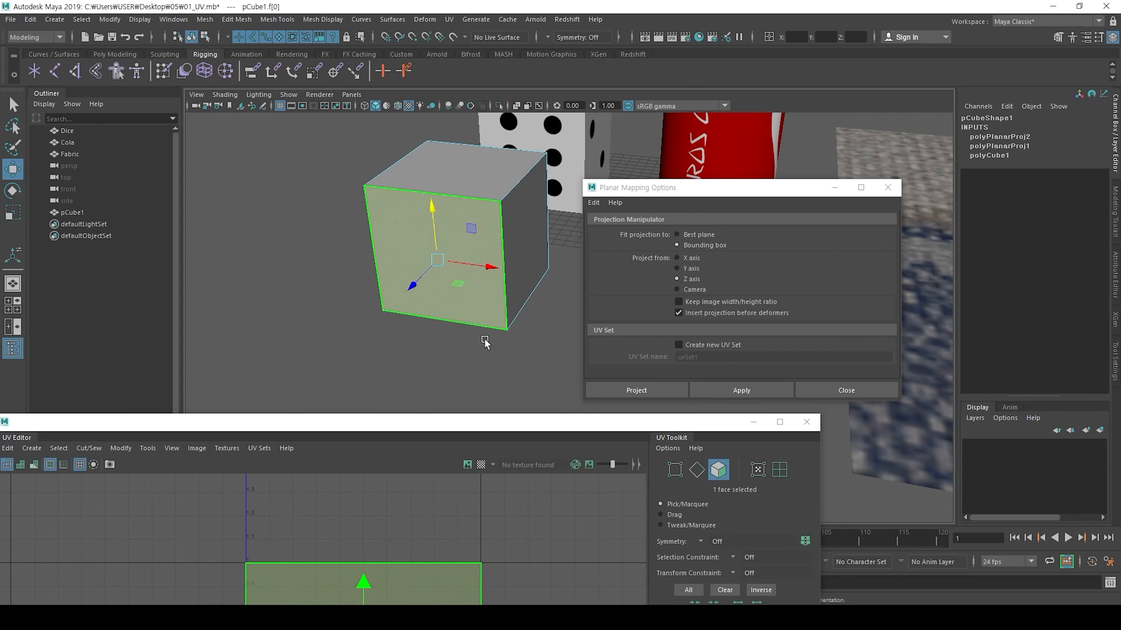
{"action": "mouse_move", "coordinate": [484, 340]}
{"action": "left_mouse_down", "text": "alt"}
{"action": "mouse_move", "coordinate": [382, 185]}
{"action": "mouse_move", "coordinate": [584, 14]}
{"action": "left_mouse_up", "text": "alt"}
{"action": "key", "text": "ctrl+1"}
{"action": "left_click", "coordinate": [388, 209]}
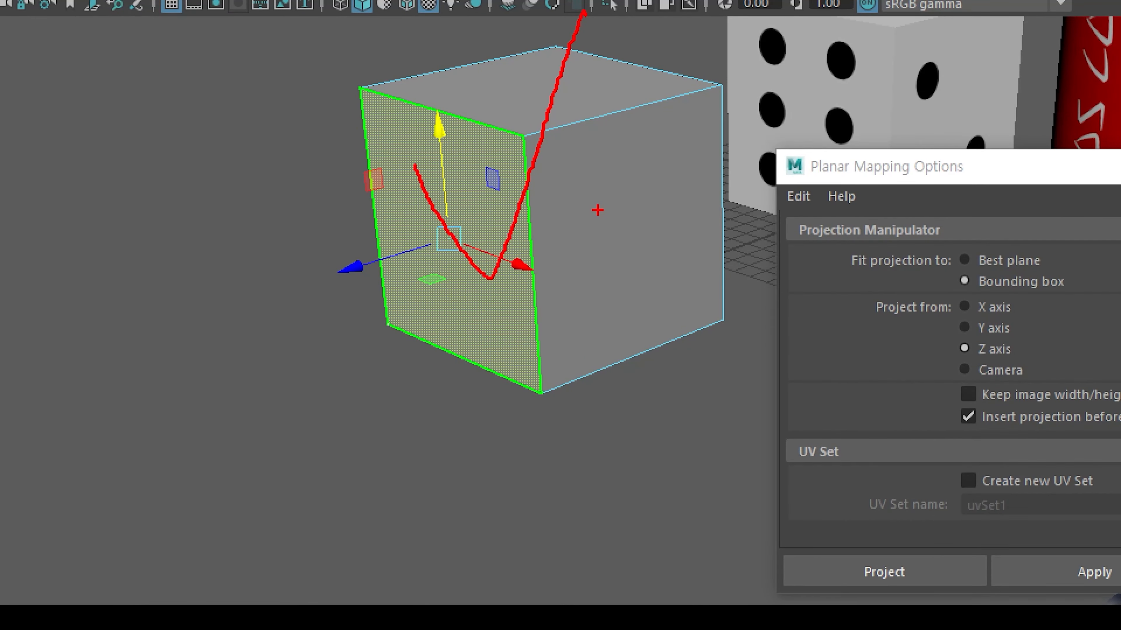
{"action": "key", "text": "Escape"}
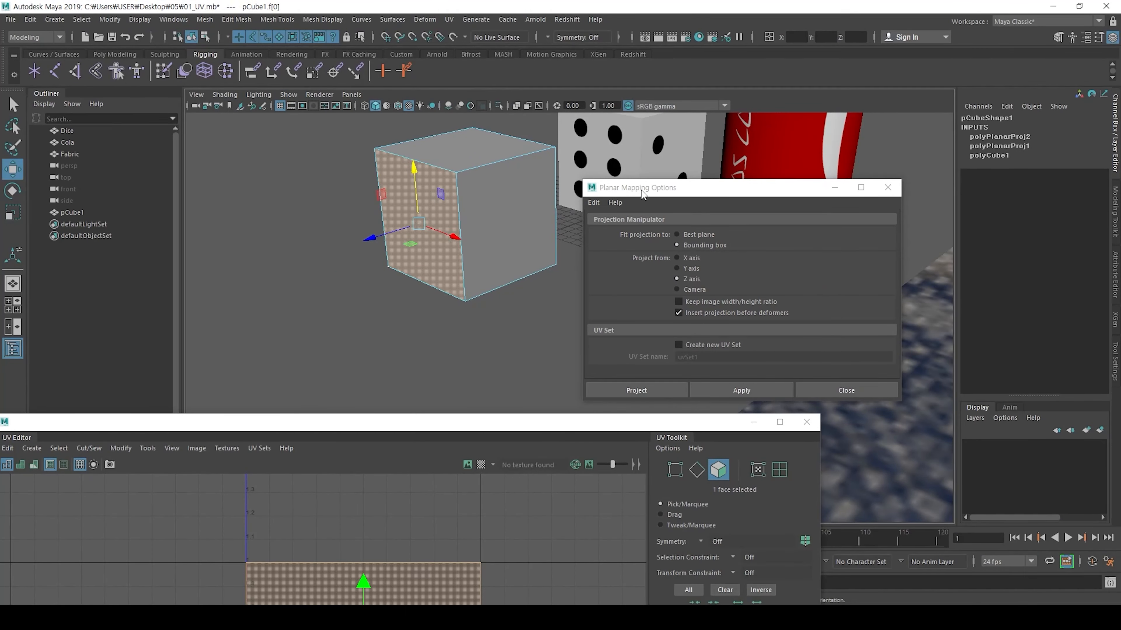
Step: Place the Planar Mapping Options beside the cube and match the selected face's Z direction with the Z axis projection option
{"action": "left_click_drag", "start_coordinate": [641, 189], "coordinate": [542, 138]}
{"action": "key", "text": "ctrl+1"}
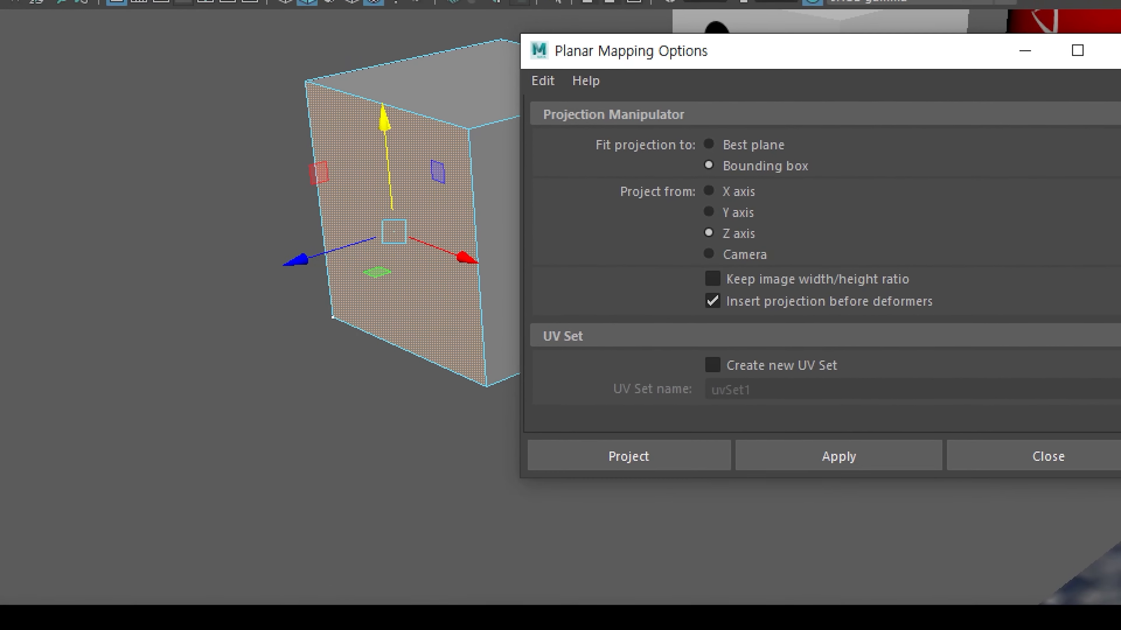
{"action": "left_click", "coordinate": [453, 195]}
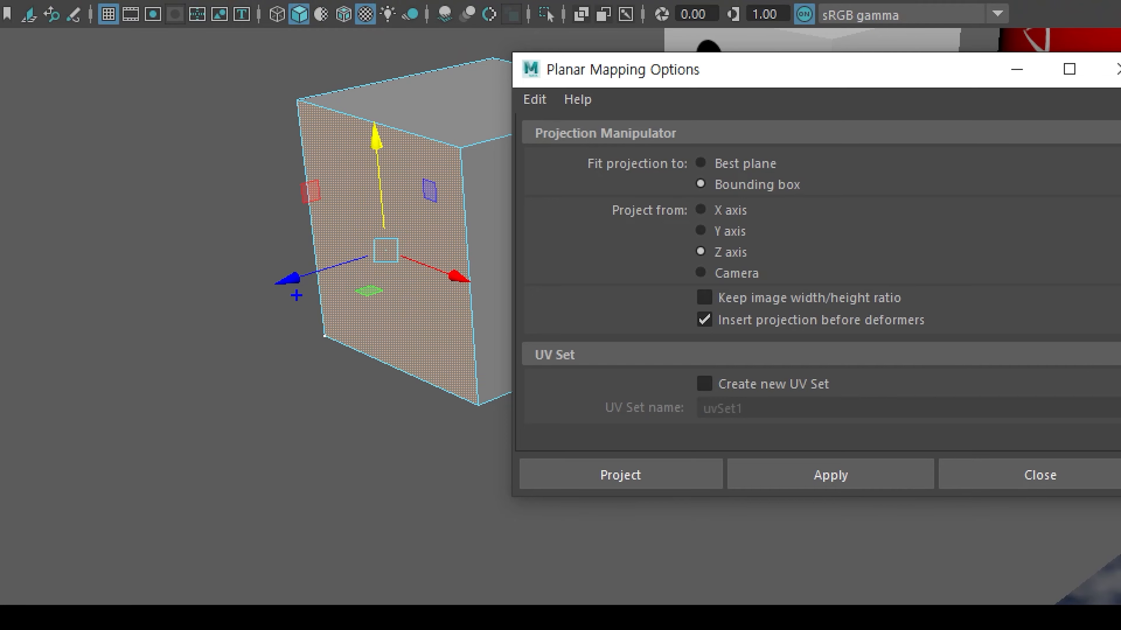
{"action": "left_click_drag", "start_coordinate": [298, 301], "coordinate": [299, 324]}
{"action": "key", "text": "Escape"}
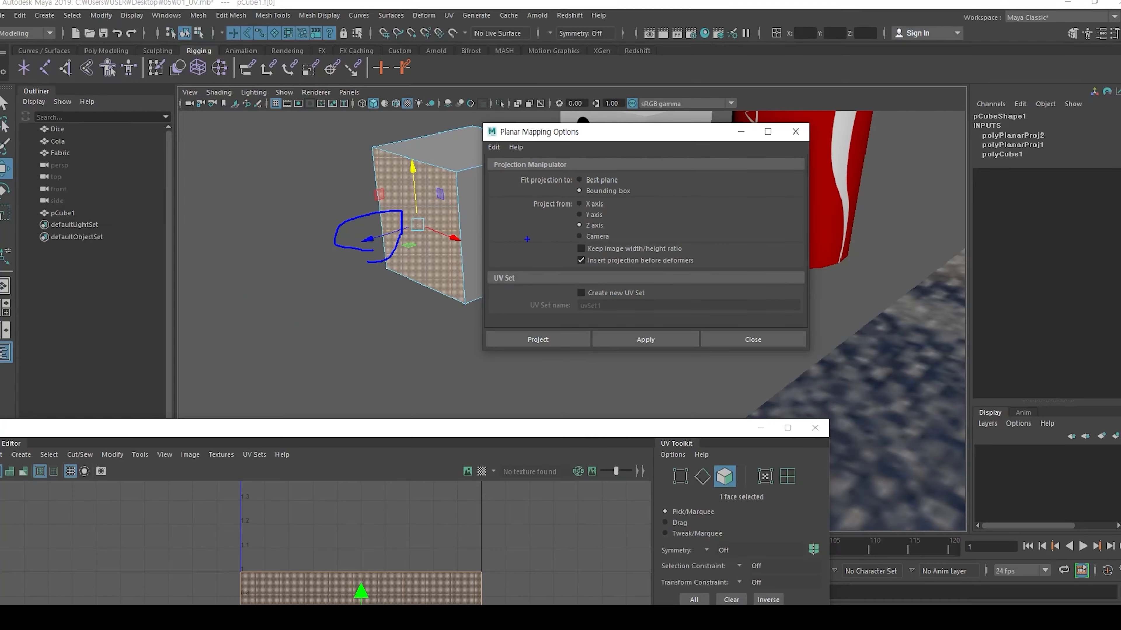
{"action": "key", "text": "ctrl+1"}
{"action": "left_click", "coordinate": [609, 227]}
{"action": "key", "text": "y"}
{"action": "left_click_drag", "start_coordinate": [613, 205], "coordinate": [504, 233], "text": "ctrl"}
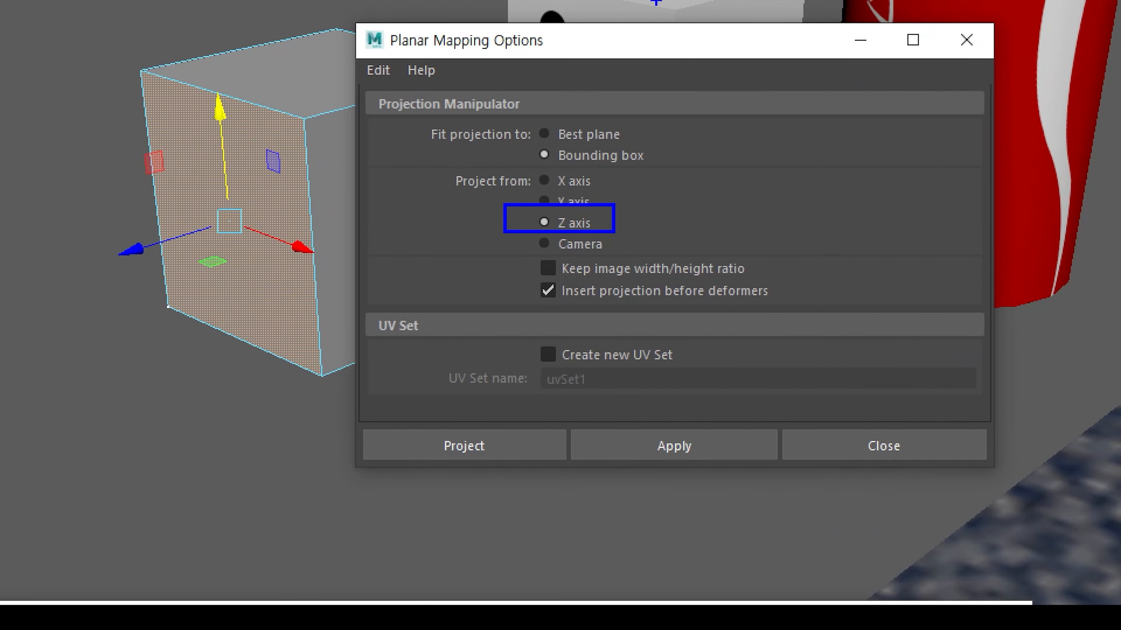
{"action": "key", "text": "Escape"}
Step: Apply the Z-axis planar mapping to the selected face only and examine its UV square and border edges on the cube
{"action": "left_click_drag", "start_coordinate": [616, 138], "coordinate": [664, 103]}
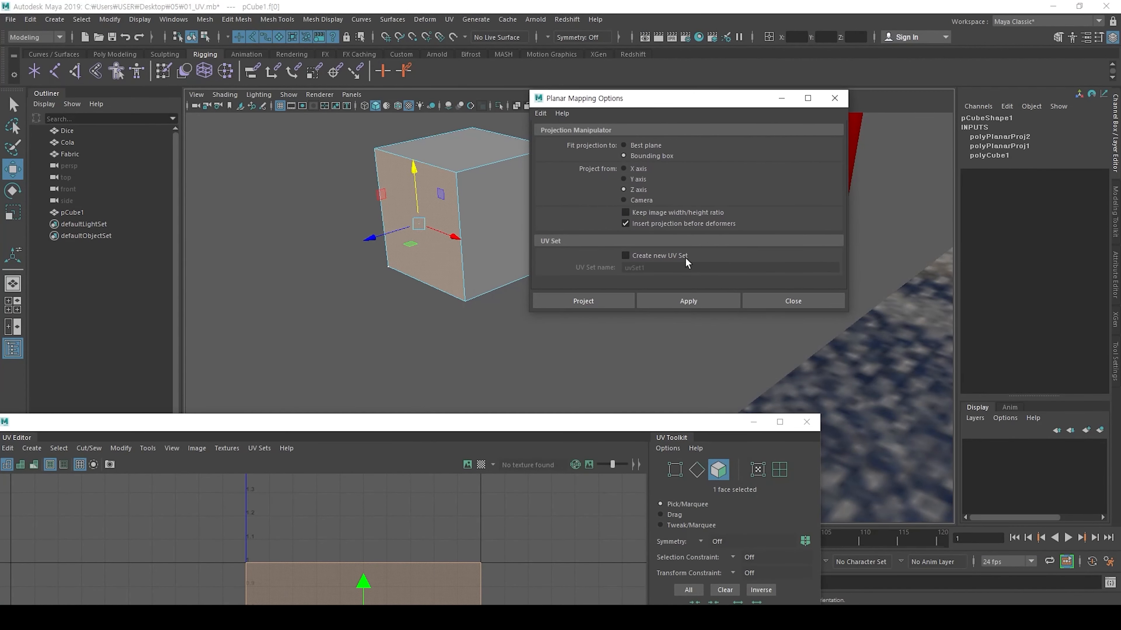
{"action": "left_click", "coordinate": [685, 299]}
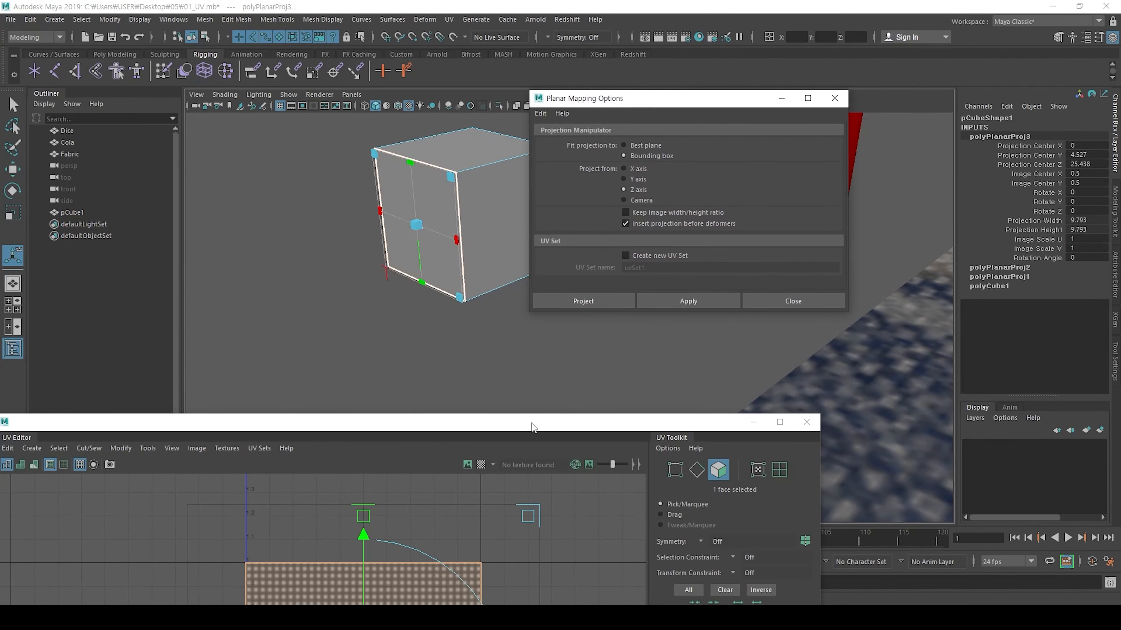
{"action": "left_click_drag", "start_coordinate": [532, 424], "coordinate": [694, 55]}
{"action": "scroll", "coordinate": [554, 234], "scroll_direction": "down", "scroll_amount": 1}
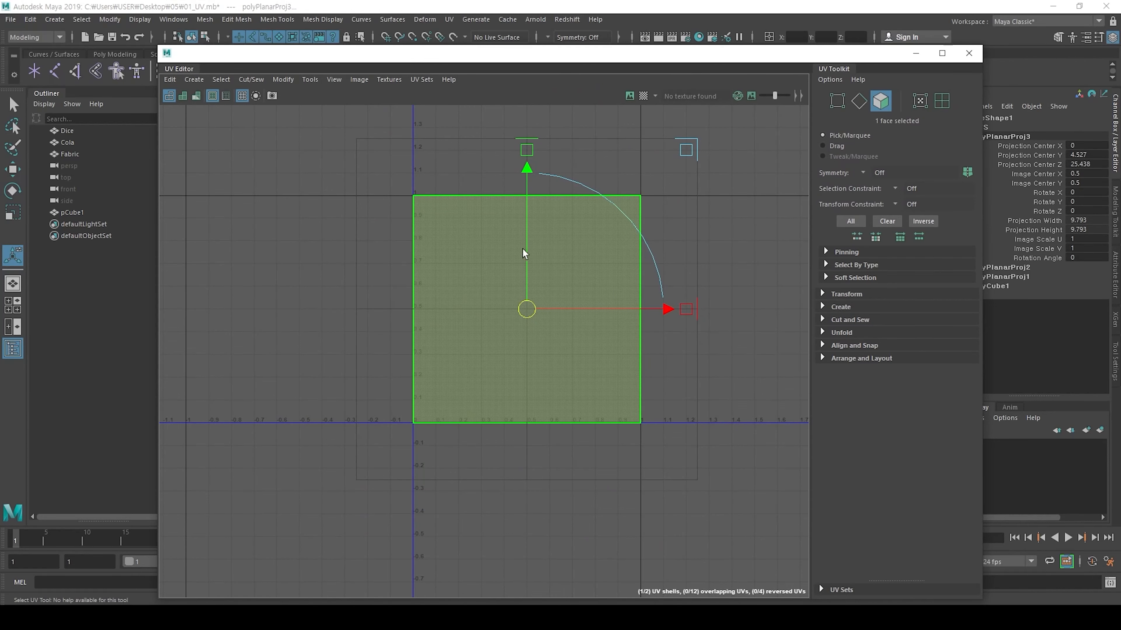
{"action": "left_click_drag", "start_coordinate": [548, 56], "coordinate": [520, 380]}
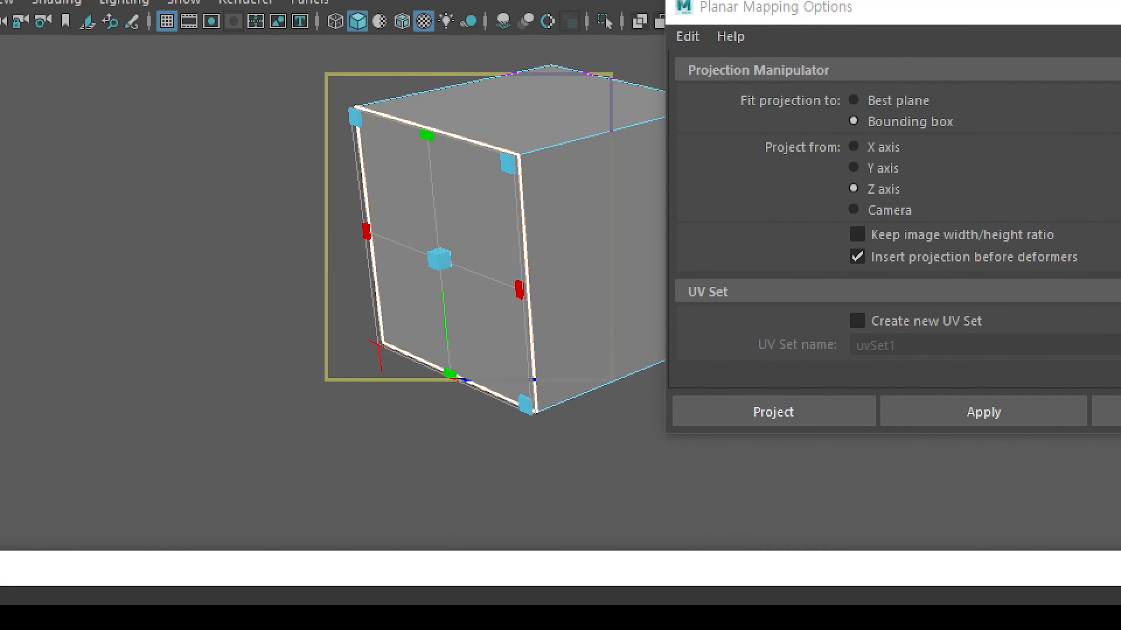
{"action": "mouse_move", "coordinate": [371, 112]}
{"action": "left_mouse_down"}
{"action": "mouse_move", "coordinate": [496, 150]}
{"action": "mouse_move", "coordinate": [527, 269]}
{"action": "mouse_move", "coordinate": [542, 405]}
{"action": "mouse_move", "coordinate": [360, 334]}
{"action": "mouse_move", "coordinate": [366, 131]}
{"action": "left_mouse_up"}
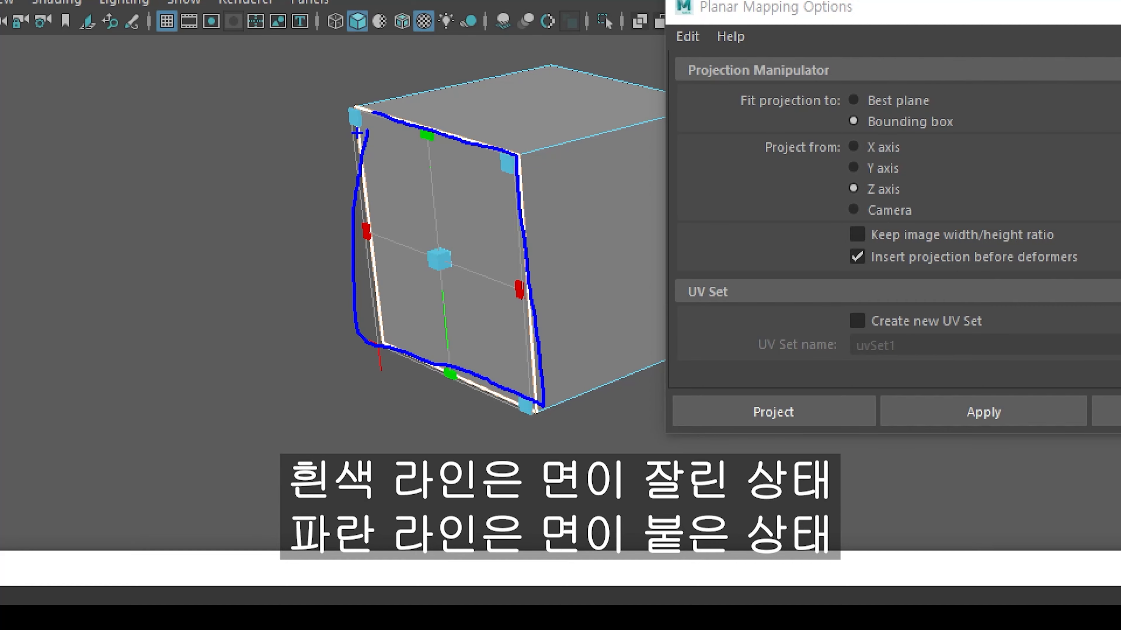
{"action": "key", "text": "Escape"}
Step: Move the Z-facing face's UV shell out to the left of the 0–1 UV square
{"action": "mouse_move", "coordinate": [535, 381]}
{"action": "left_mouse_down"}
{"action": "mouse_move", "coordinate": [559, 164]}
{"action": "mouse_move", "coordinate": [648, 64]}
{"action": "mouse_move", "coordinate": [735, 59]}
{"action": "left_mouse_up"}
{"action": "key", "text": "w"}
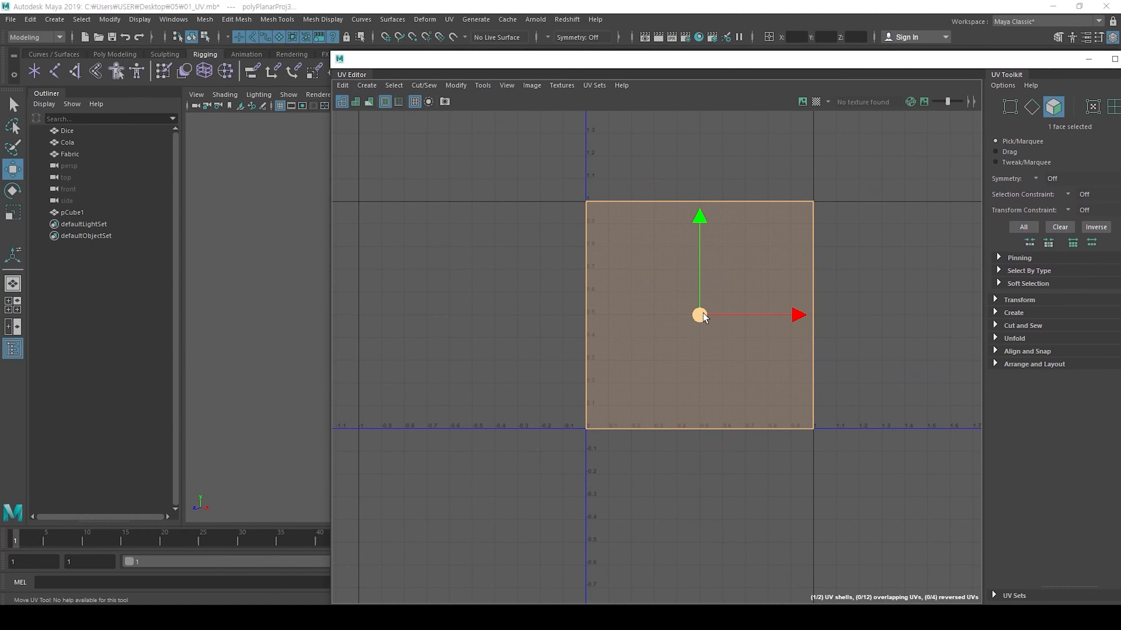
{"action": "left_click_drag", "start_coordinate": [703, 318], "coordinate": [413, 279]}
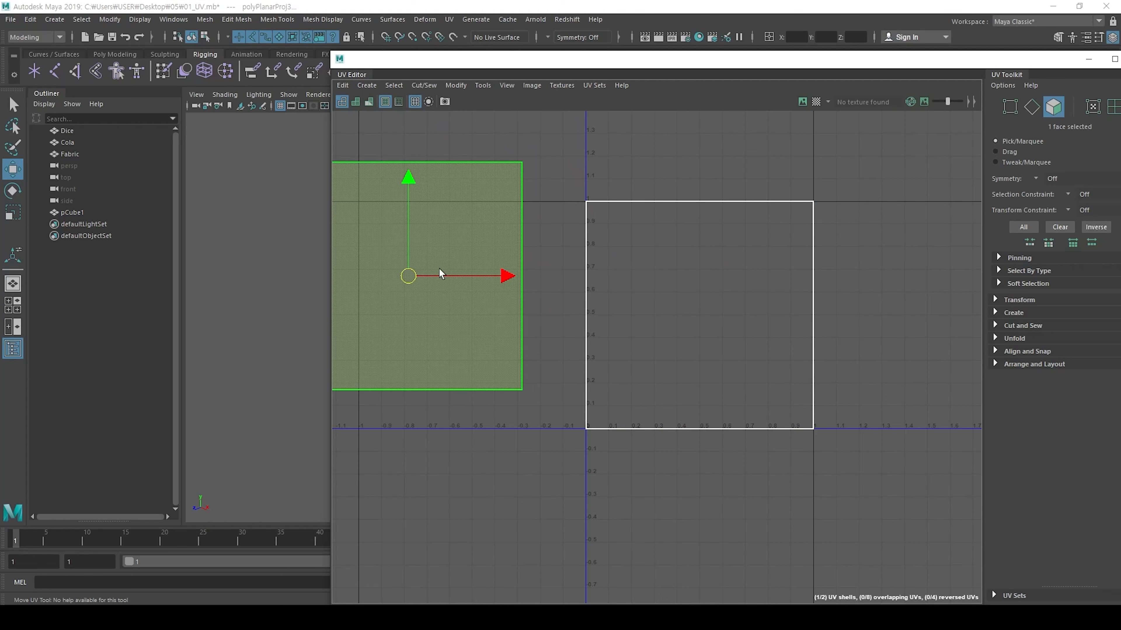
Step: Apply planar mapping from the Y axis to the cube's top face and move its UV shell below and left of the 0–1 square
{"action": "left_click_drag", "start_coordinate": [566, 61], "coordinate": [553, 417]}
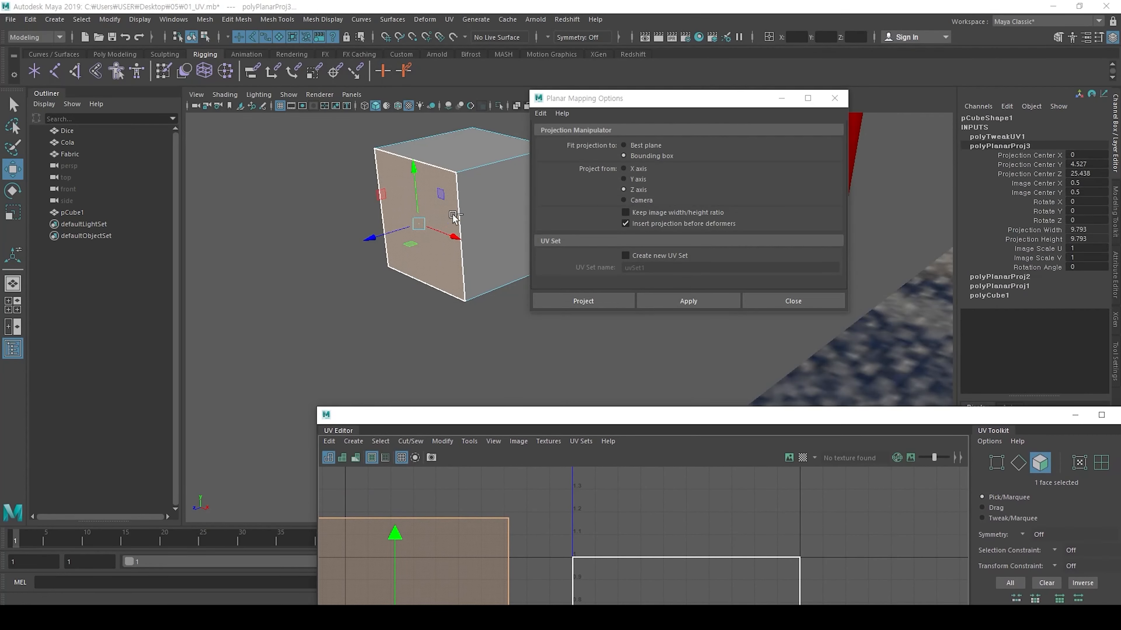
{"action": "mouse_move", "coordinate": [451, 213]}
{"action": "left_mouse_down", "text": "alt"}
{"action": "mouse_move", "coordinate": [455, 230]}
{"action": "mouse_move", "coordinate": [468, 218]}
{"action": "left_mouse_up", "text": "alt"}
{"action": "left_click", "coordinate": [468, 219]}
{"action": "left_click", "coordinate": [624, 179]}
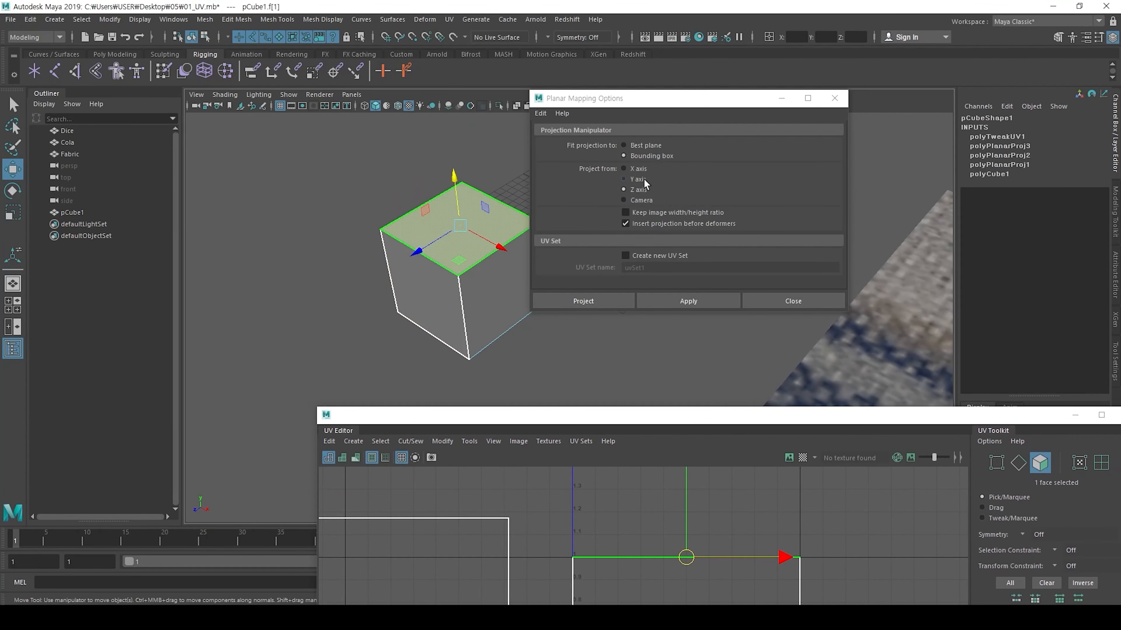
{"action": "left_click", "coordinate": [685, 305]}
{"action": "left_click_drag", "start_coordinate": [683, 415], "coordinate": [543, 129]}
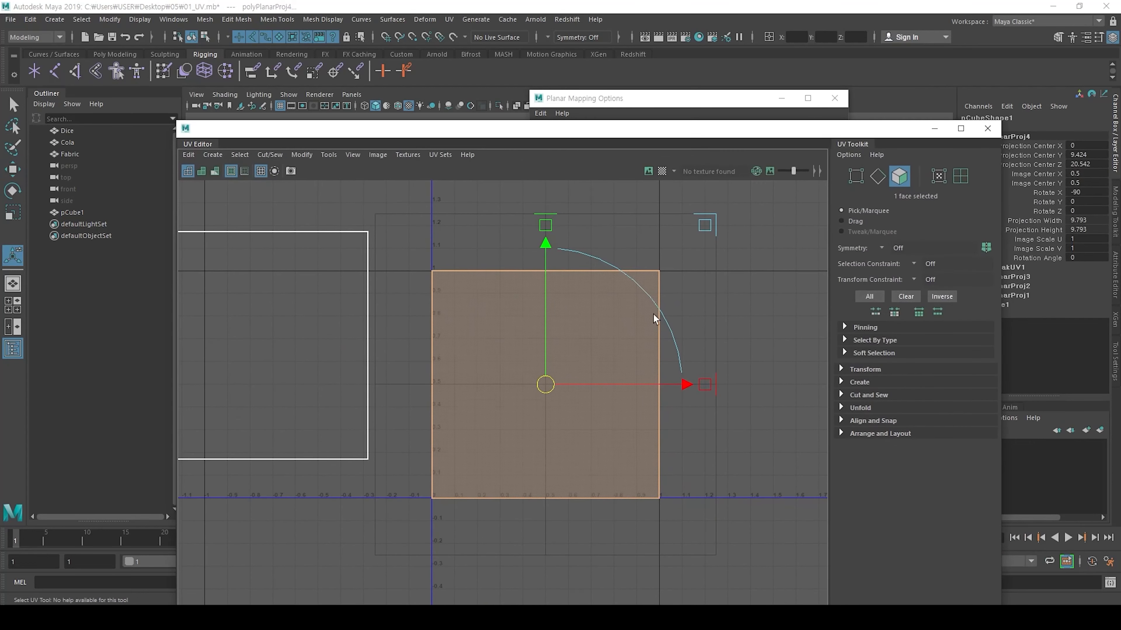
{"action": "scroll", "coordinate": [589, 385], "scroll_direction": "down", "scroll_amount": 3}
{"action": "left_click_drag", "start_coordinate": [589, 380], "coordinate": [426, 414]}
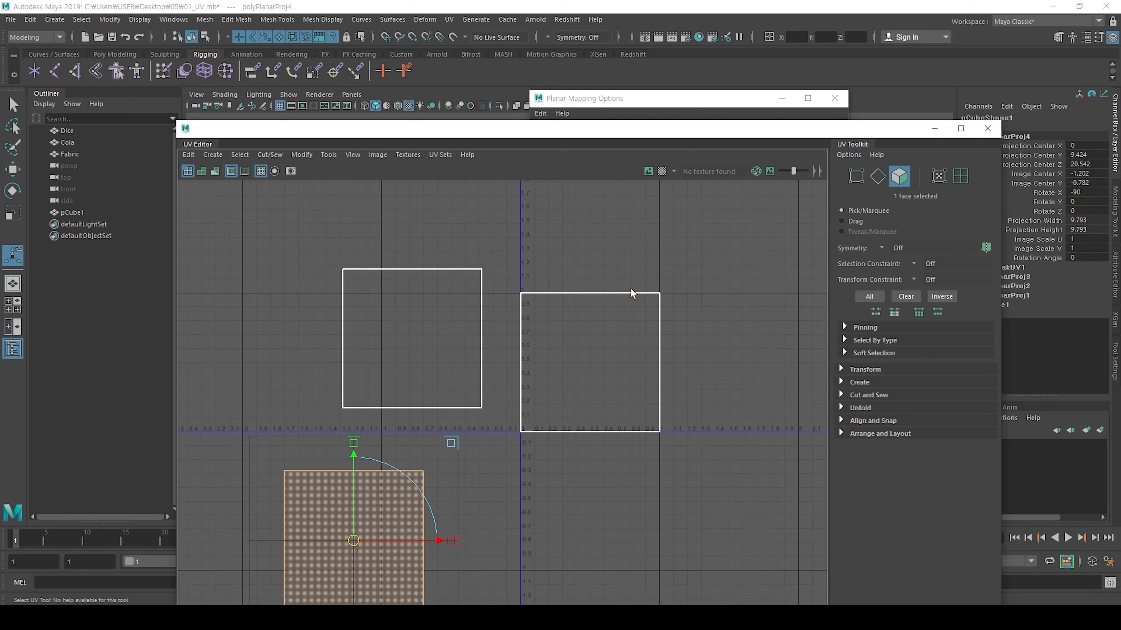
Step: Select the cube's X-facing face and close the Planar Mapping Options and UV Editor windows
{"action": "left_click_drag", "start_coordinate": [614, 132], "coordinate": [636, 342]}
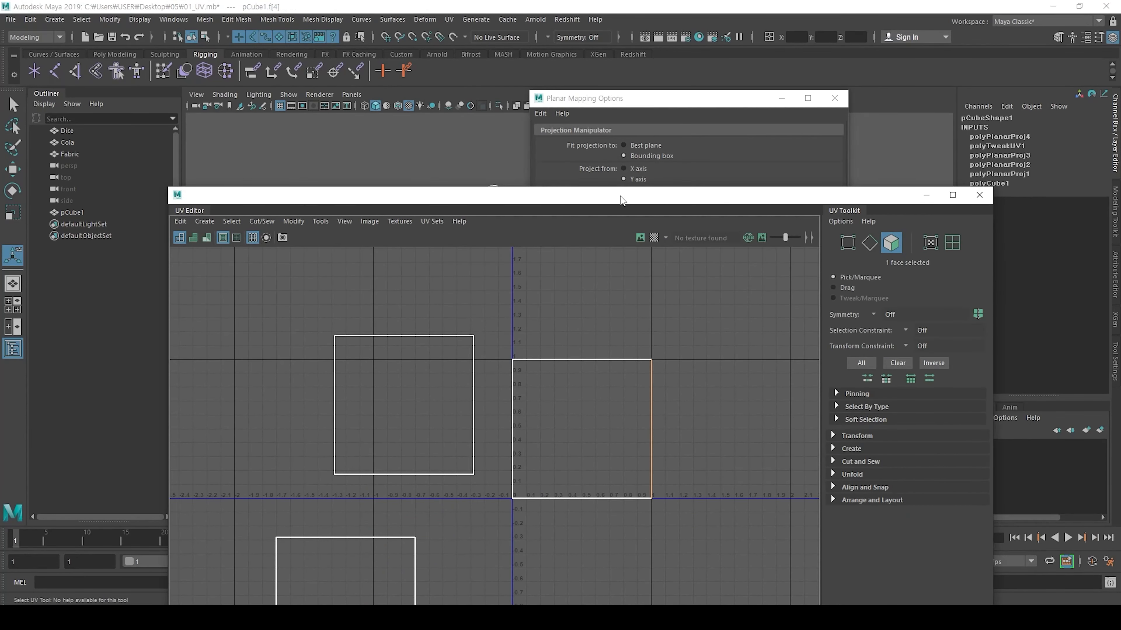
{"action": "left_click_drag", "start_coordinate": [622, 200], "coordinate": [551, 332]}
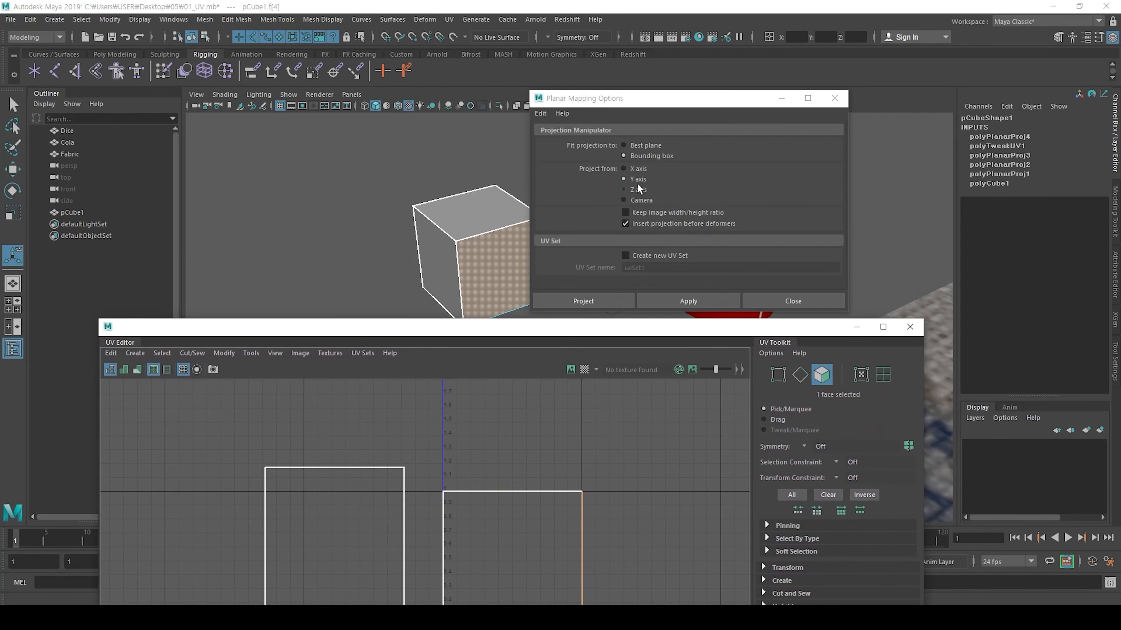
{"action": "key", "text": "w"}
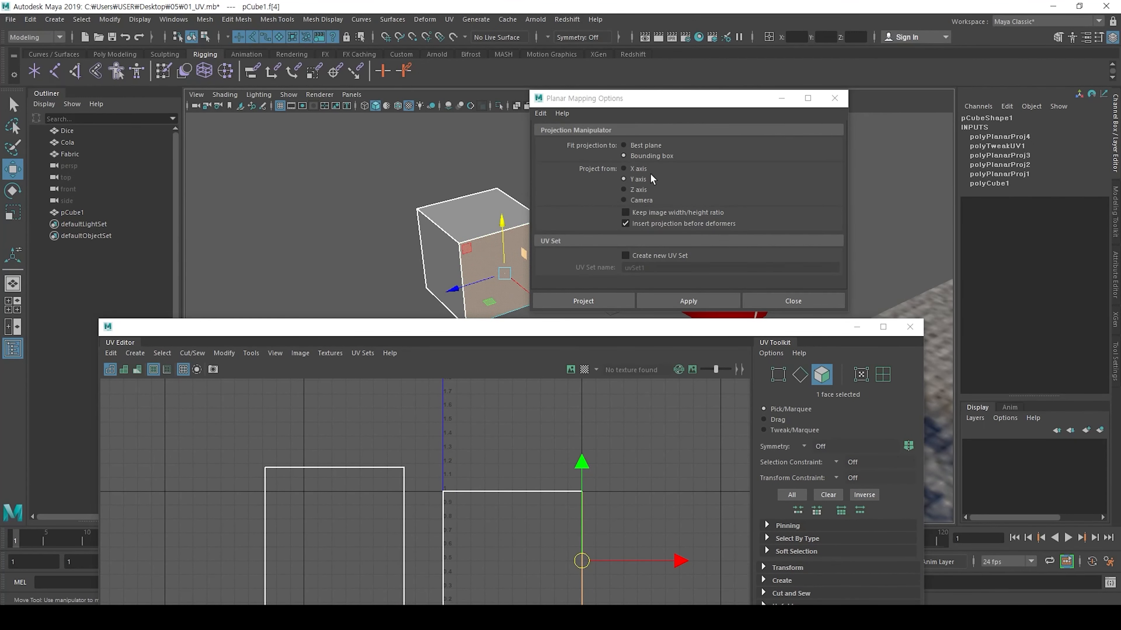
{"action": "left_click", "coordinate": [786, 302]}
{"action": "left_click_drag", "start_coordinate": [741, 322], "coordinate": [741, 283]}
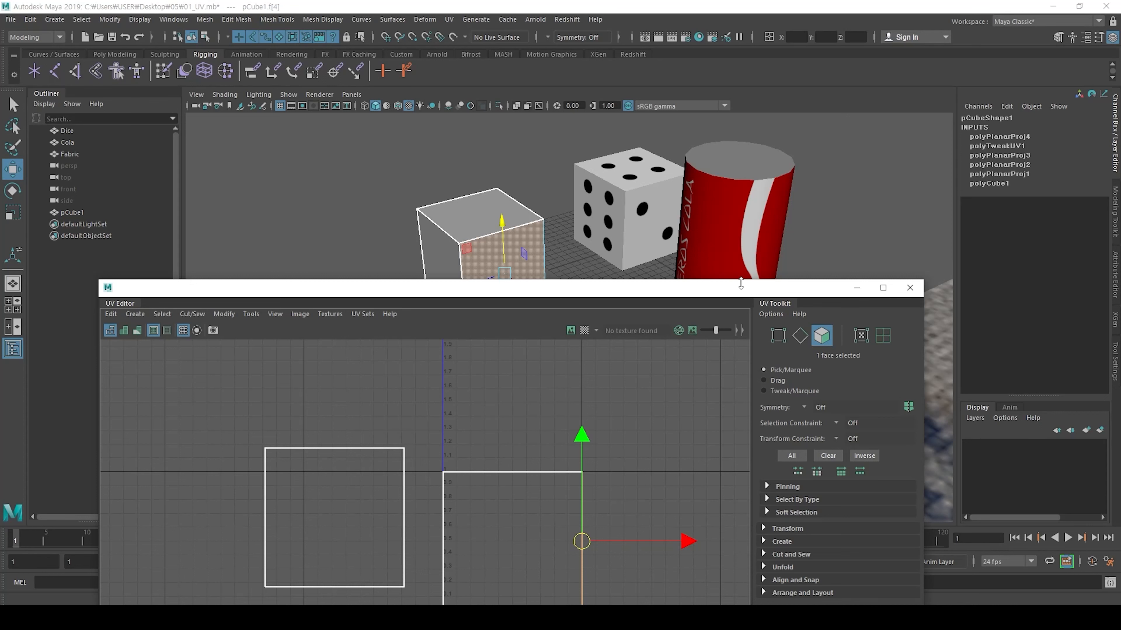
{"action": "left_click", "coordinate": [448, 19]}
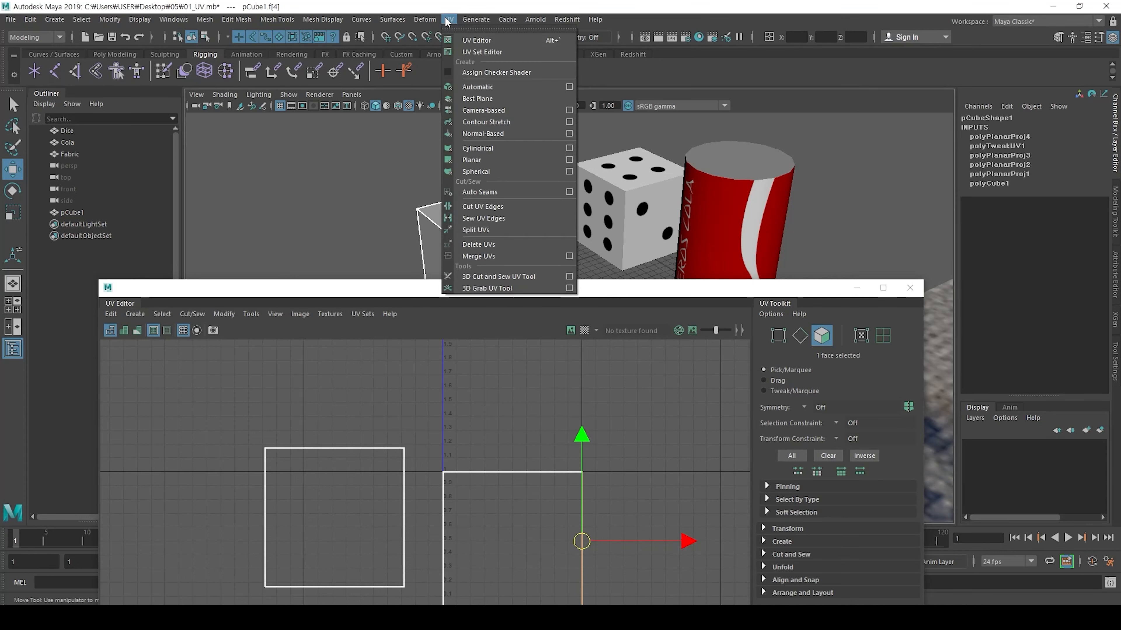
{"action": "left_click", "coordinate": [632, 316]}
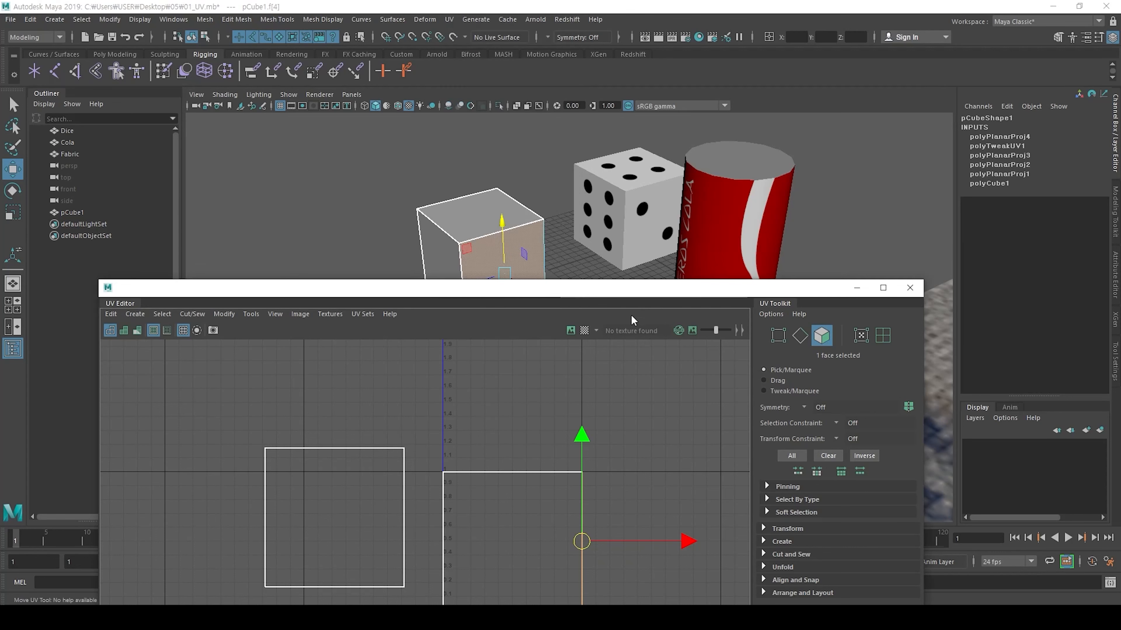
{"action": "left_click", "coordinate": [910, 288]}
Step: Return to object selection and apply automatic UV mapping with 6 planes to the whole cube
{"action": "right_click_drag", "start_coordinate": [475, 204], "coordinate": [527, 189]}
{"action": "scroll", "coordinate": [517, 255], "scroll_direction": "down", "scroll_amount": 1}
{"action": "middle_click_drag", "start_coordinate": [517, 255], "coordinate": [581, 303], "text": "alt"}
{"action": "scroll", "coordinate": [580, 303], "scroll_direction": "up", "scroll_amount": 1}
{"action": "left_click", "coordinate": [446, 19]}
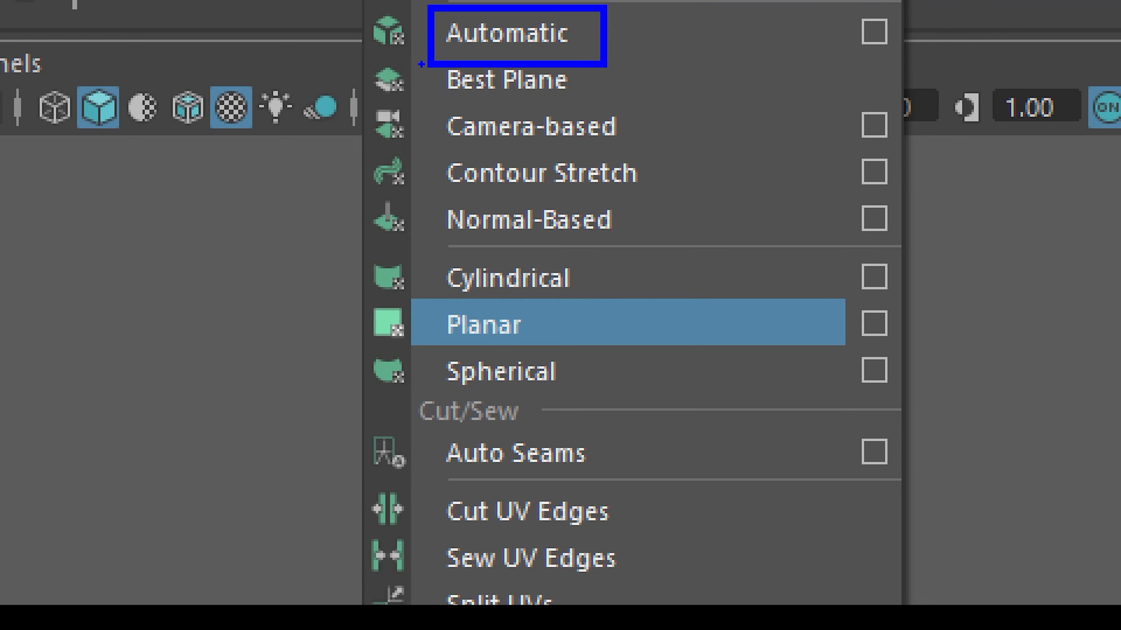
{"action": "key", "text": "Escape"}
{"action": "left_click", "coordinate": [449, 19]}
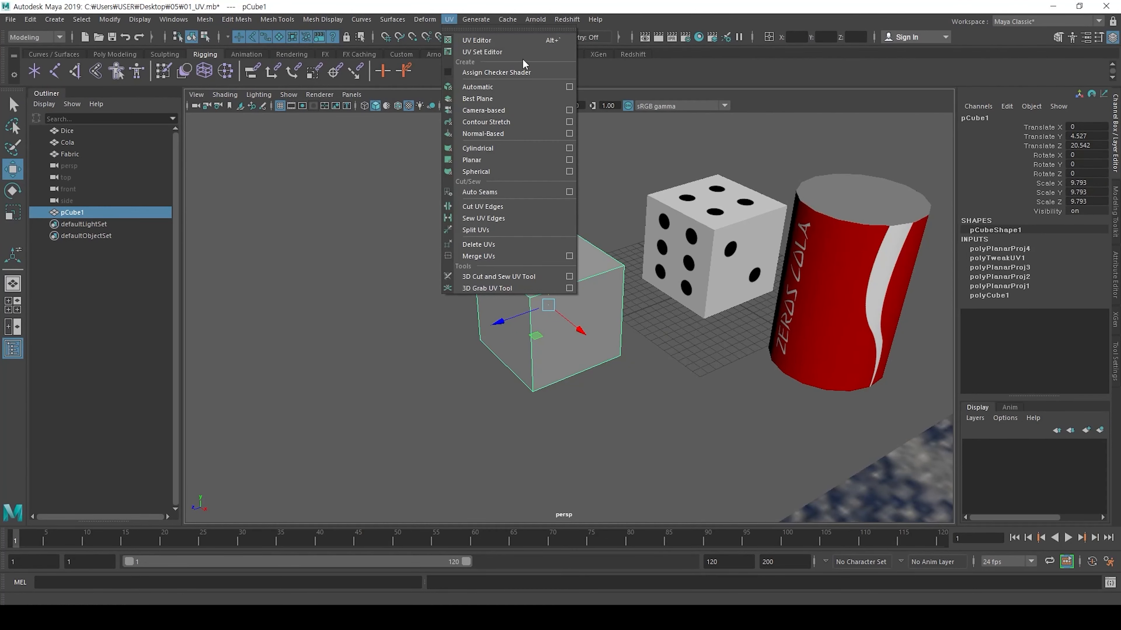
{"action": "left_click", "coordinate": [573, 89]}
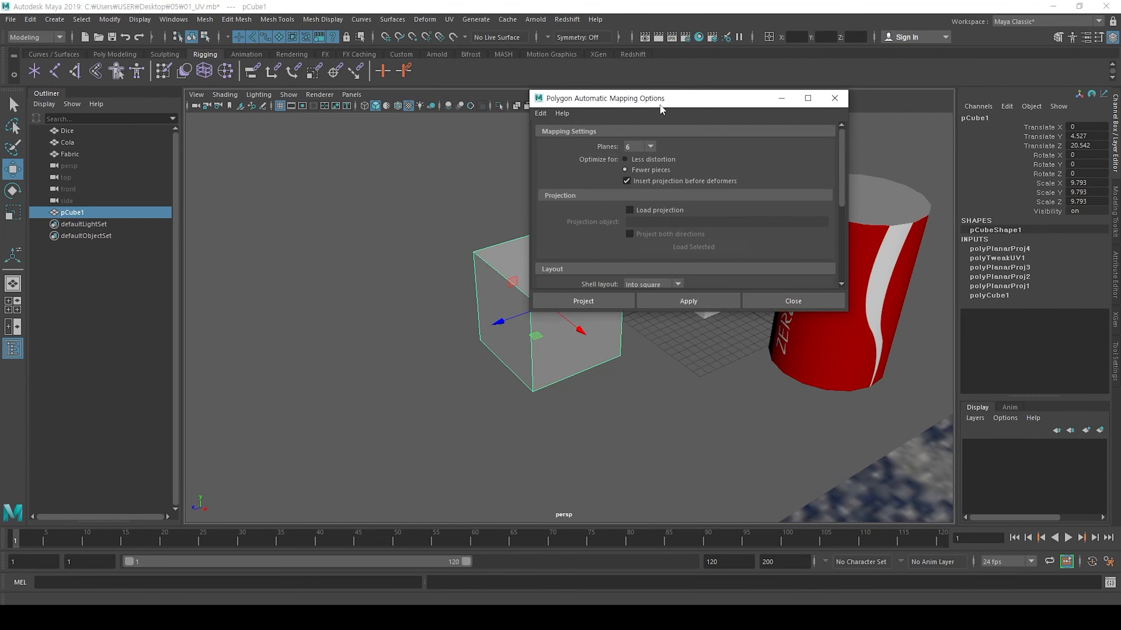
{"action": "left_click_drag", "start_coordinate": [662, 110], "coordinate": [250, 128]}
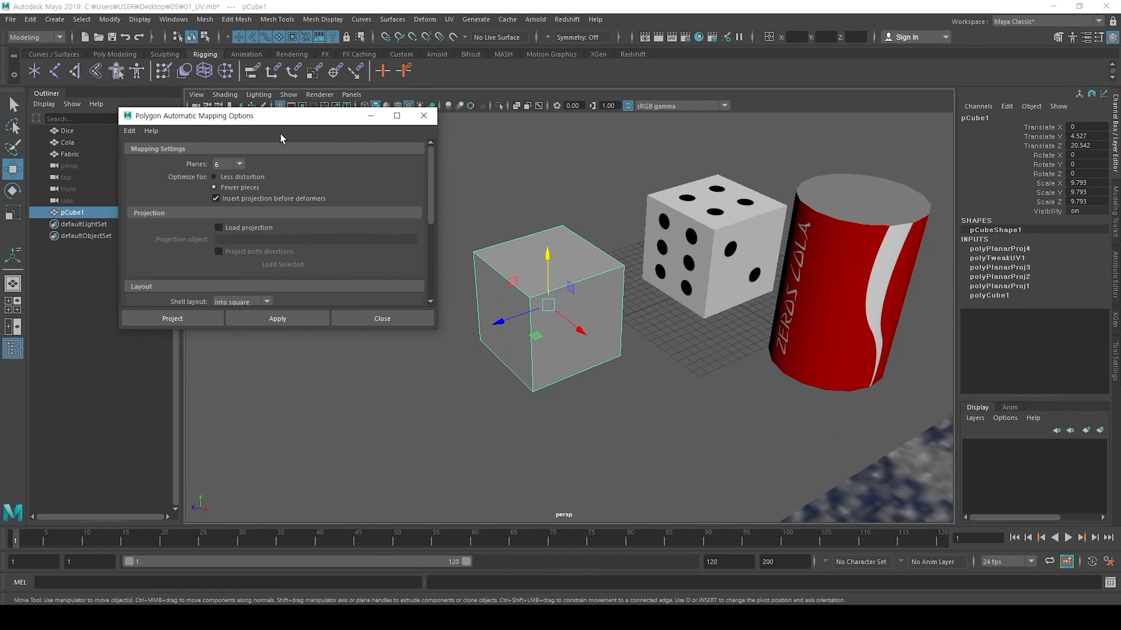
{"action": "left_click", "coordinate": [277, 318]}
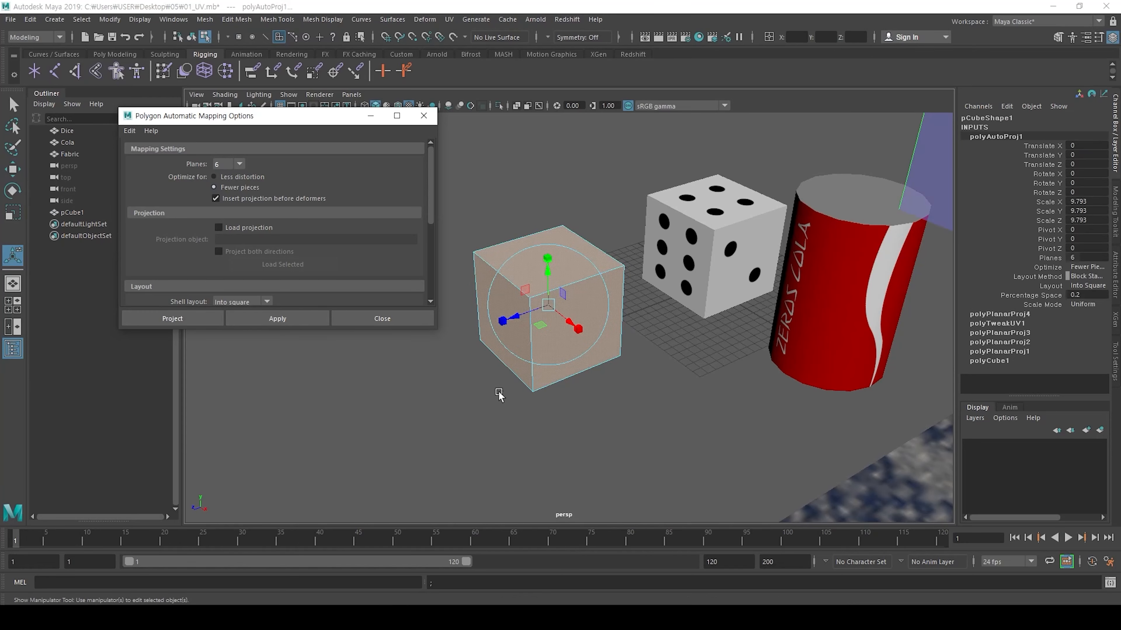
Step: Examine the automatic projection planes placed around the cube on every side
{"action": "right_click_drag", "start_coordinate": [756, 358], "coordinate": [520, 388], "text": "alt"}
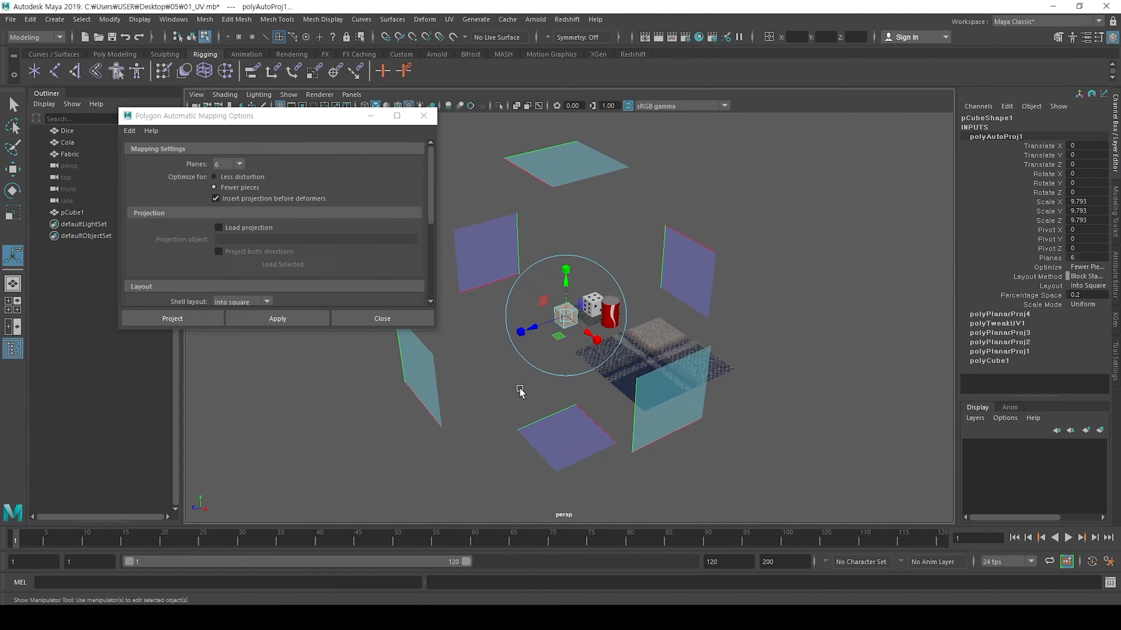
{"action": "middle_click_drag", "start_coordinate": [520, 389], "coordinate": [629, 375], "text": "alt"}
{"action": "left_click_drag", "start_coordinate": [653, 18], "coordinate": [677, 23]}
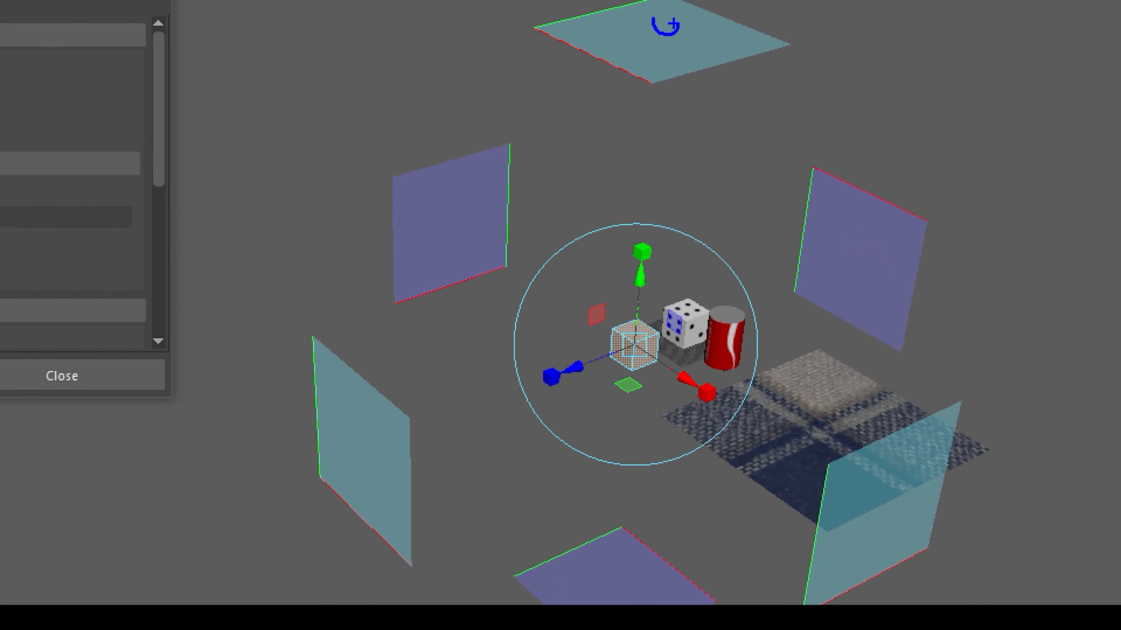
{"action": "left_click_drag", "start_coordinate": [437, 155], "coordinate": [476, 203]}
{"action": "mouse_move", "coordinate": [337, 417]}
{"action": "left_mouse_down"}
{"action": "mouse_move", "coordinate": [350, 441]}
{"action": "mouse_move", "coordinate": [383, 452]}
{"action": "left_mouse_up"}
{"action": "left_click_drag", "start_coordinate": [624, 561], "coordinate": [675, 550]}
{"action": "left_click_drag", "start_coordinate": [889, 490], "coordinate": [966, 460]}
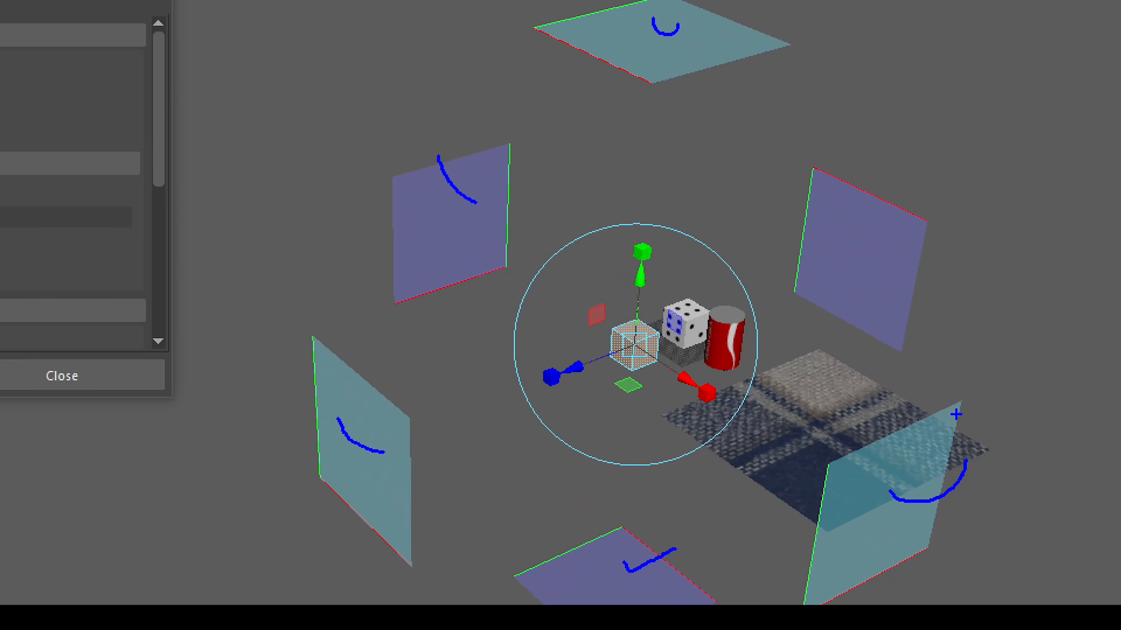
{"action": "left_click_drag", "start_coordinate": [902, 267], "coordinate": [963, 312]}
{"action": "left_click_drag", "start_coordinate": [925, 13], "coordinate": [859, 113]}
{"action": "left_click_drag", "start_coordinate": [908, 75], "coordinate": [954, 135]}
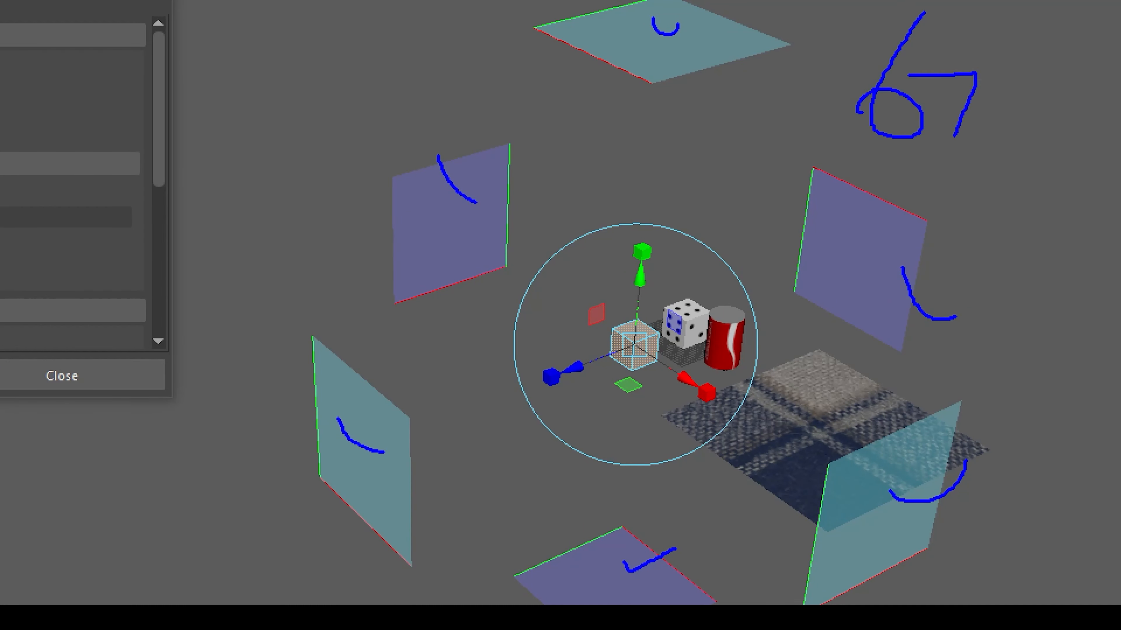
{"action": "left_click_drag", "start_coordinate": [992, 63], "coordinate": [1002, 99]}
{"action": "left_click_drag", "start_coordinate": [1021, 55], "coordinate": [1022, 145]}
{"action": "key", "text": "Escape"}
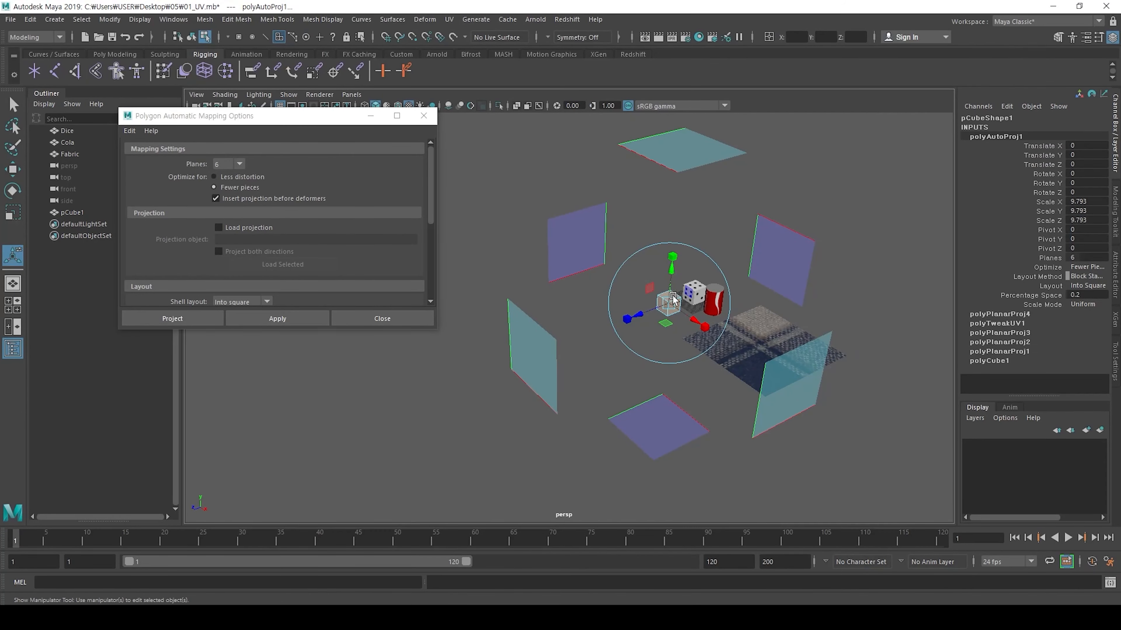
{"action": "mouse_move", "coordinate": [536, 327]}
{"action": "left_mouse_down", "text": "alt"}
{"action": "mouse_move", "coordinate": [613, 261]}
{"action": "mouse_move", "coordinate": [608, 303]}
{"action": "mouse_move", "coordinate": [723, 351]}
{"action": "mouse_move", "coordinate": [757, 295]}
{"action": "mouse_move", "coordinate": [755, 284]}
{"action": "mouse_move", "coordinate": [731, 330]}
{"action": "mouse_move", "coordinate": [753, 298]}
{"action": "mouse_move", "coordinate": [605, 303]}
{"action": "mouse_move", "coordinate": [601, 382]}
{"action": "mouse_move", "coordinate": [603, 202]}
{"action": "mouse_move", "coordinate": [480, 303]}
{"action": "left_mouse_up", "text": "alt"}
{"action": "left_click_drag", "start_coordinate": [531, 255], "coordinate": [518, 303], "text": "alt"}
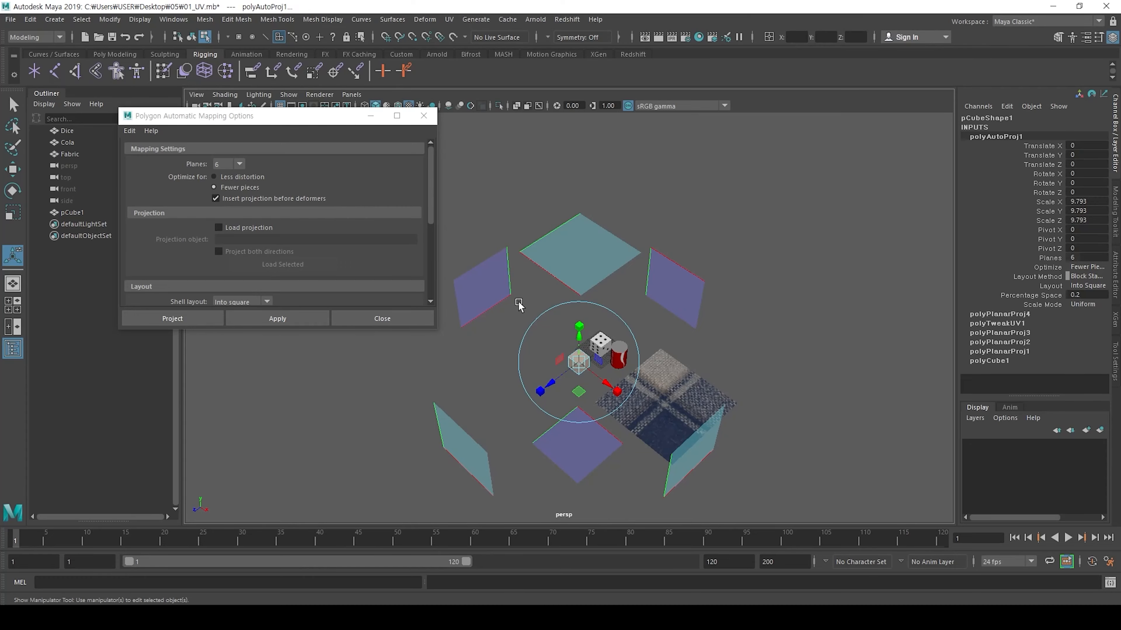
Step: Close the automatic mapping options and examine the cube's separate UV shells in the UV Editor
{"action": "left_click", "coordinate": [372, 317]}
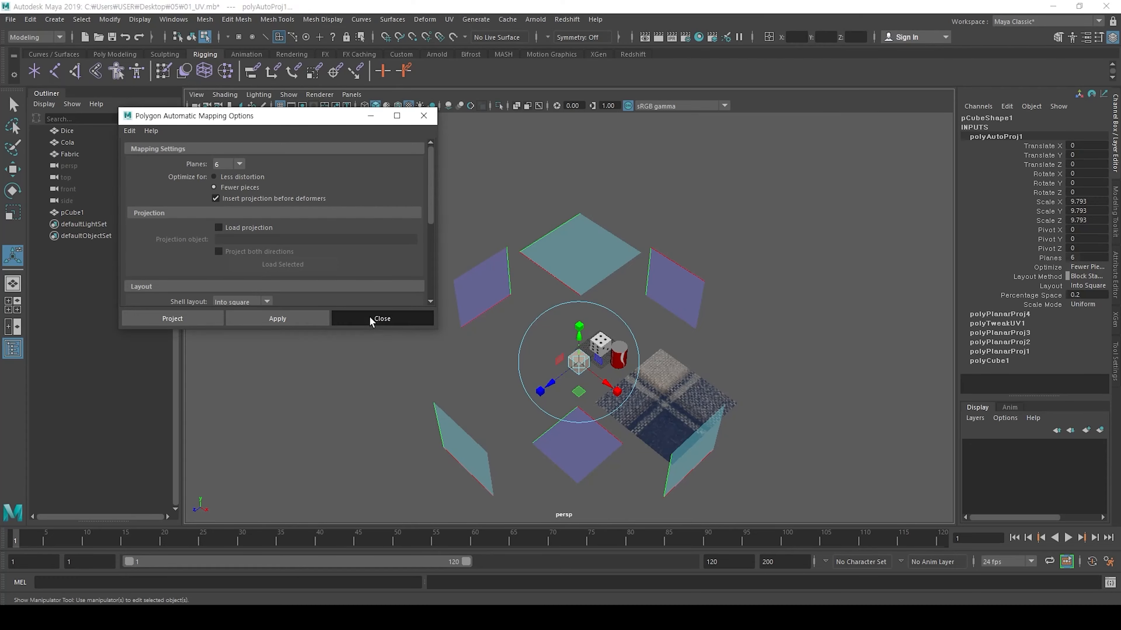
{"action": "key", "text": "alt+Tab"}
{"action": "left_click_drag", "start_coordinate": [550, 292], "coordinate": [569, 116]}
{"action": "key", "text": "ctrl+1"}
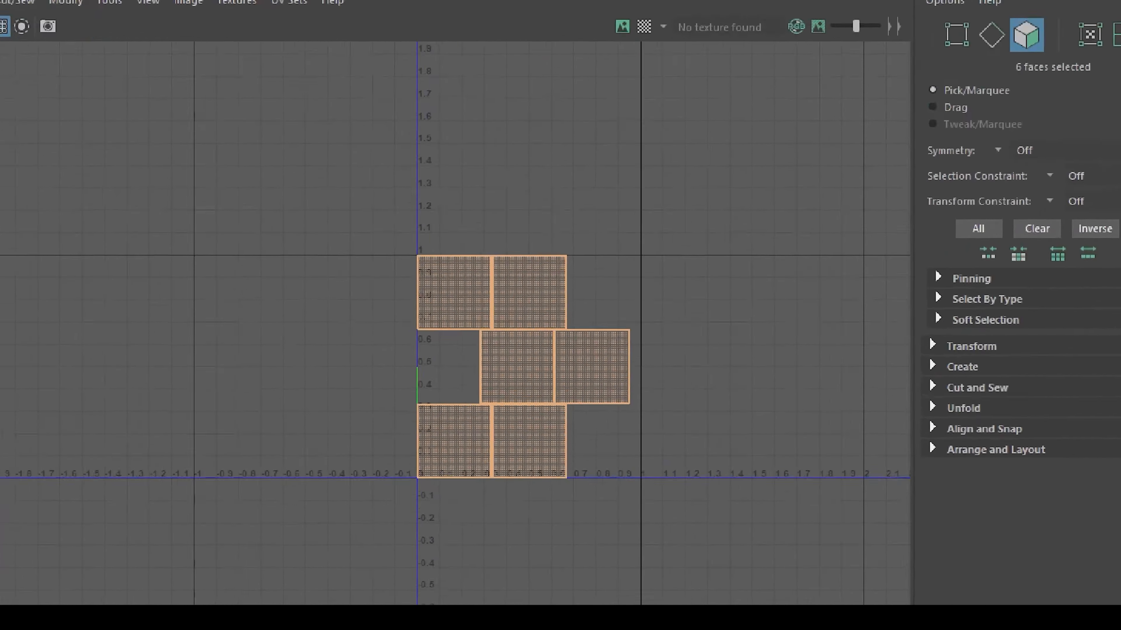
{"action": "left_click", "coordinate": [536, 386]}
{"action": "left_click_drag", "start_coordinate": [586, 521], "coordinate": [219, 545]}
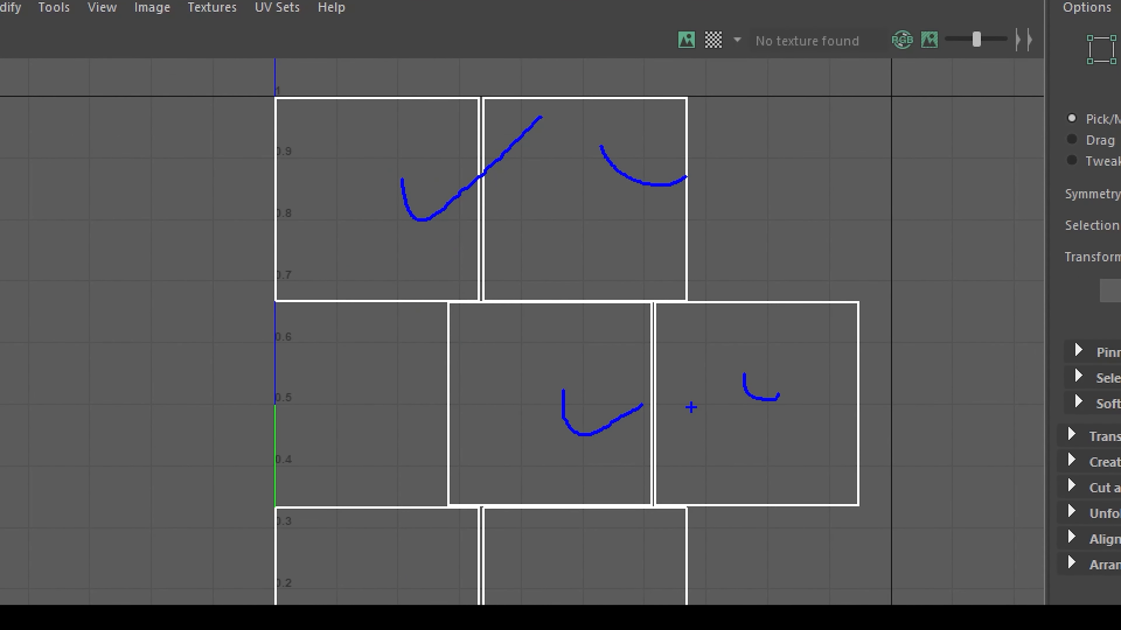
{"action": "mouse_move", "coordinate": [778, 488]}
{"action": "left_mouse_down"}
{"action": "mouse_move", "coordinate": [351, 358]}
{"action": "mouse_move", "coordinate": [428, 569]}
{"action": "left_mouse_up"}
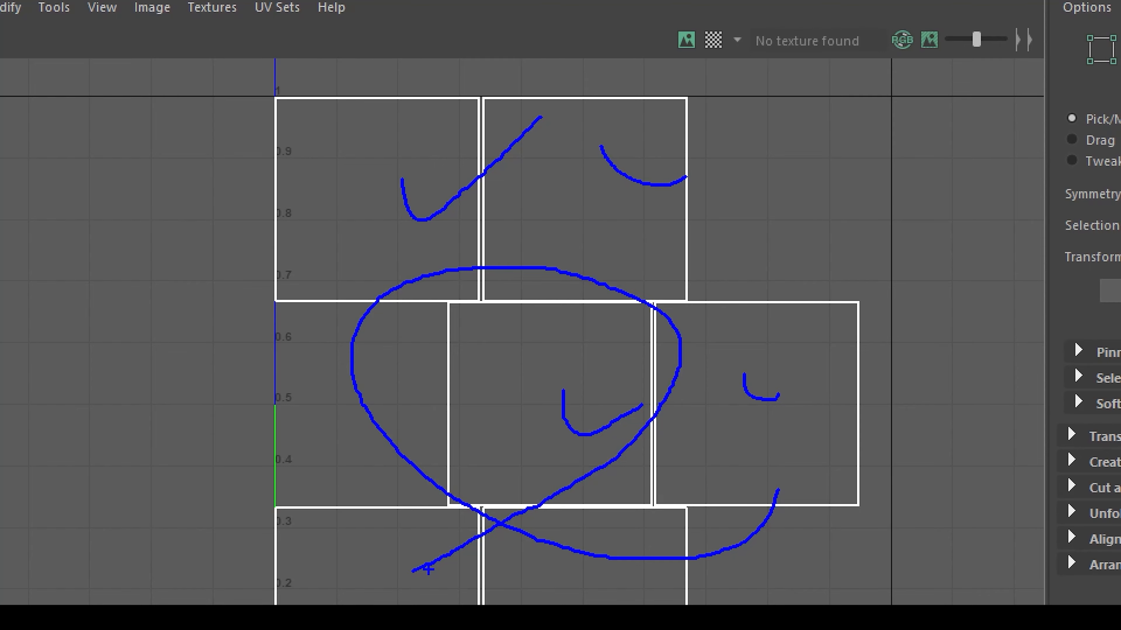
{"action": "key", "text": "Escape"}
Step: Uncover the cube behind the UV Editor and examine its highlighted UV border edges in the viewport
{"action": "left_click_drag", "start_coordinate": [629, 124], "coordinate": [630, 387]}
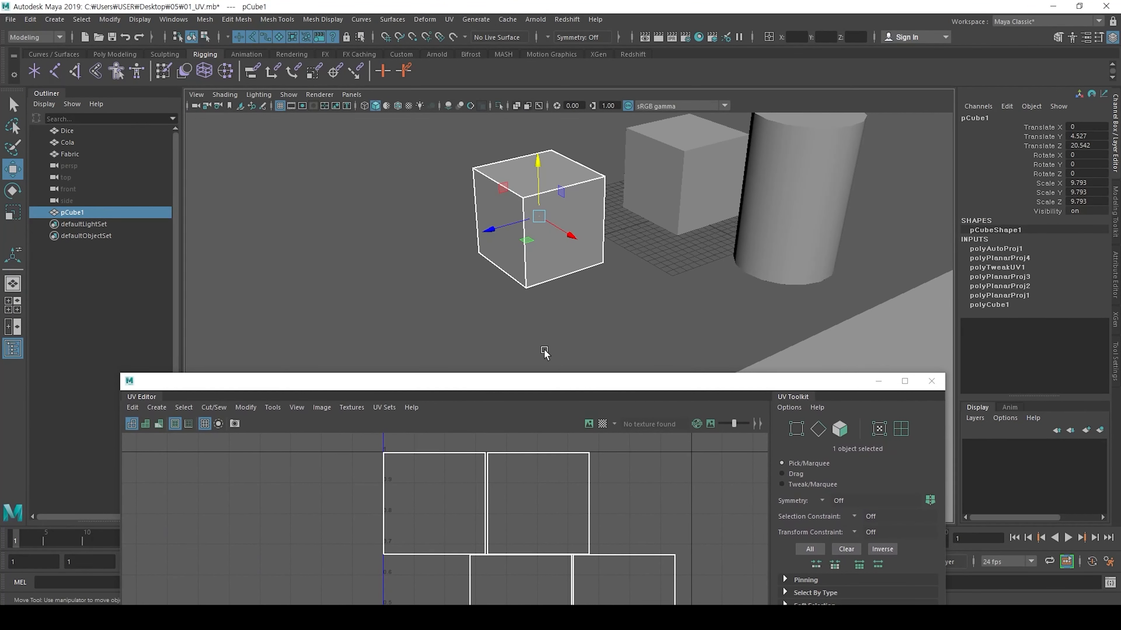
{"action": "key", "text": "f"}
{"action": "mouse_move", "coordinate": [540, 288]}
{"action": "left_mouse_down", "text": "alt"}
{"action": "mouse_move", "coordinate": [575, 251]}
{"action": "mouse_move", "coordinate": [541, 292]}
{"action": "mouse_move", "coordinate": [601, 249]}
{"action": "mouse_move", "coordinate": [648, 159]}
{"action": "mouse_move", "coordinate": [576, 187]}
{"action": "left_mouse_up", "text": "alt"}
{"action": "key", "text": "ctrl+1"}
{"action": "left_click", "coordinate": [532, 169]}
{"action": "mouse_move", "coordinate": [868, 209]}
{"action": "left_mouse_down"}
{"action": "mouse_move", "coordinate": [805, 159]}
{"action": "mouse_move", "coordinate": [856, 193]}
{"action": "left_mouse_up"}
{"action": "mouse_move", "coordinate": [749, 403]}
{"action": "left_mouse_down"}
{"action": "mouse_move", "coordinate": [728, 353]}
{"action": "mouse_move", "coordinate": [747, 389]}
{"action": "left_mouse_up"}
{"action": "left_click_drag", "start_coordinate": [519, 389], "coordinate": [560, 318]}
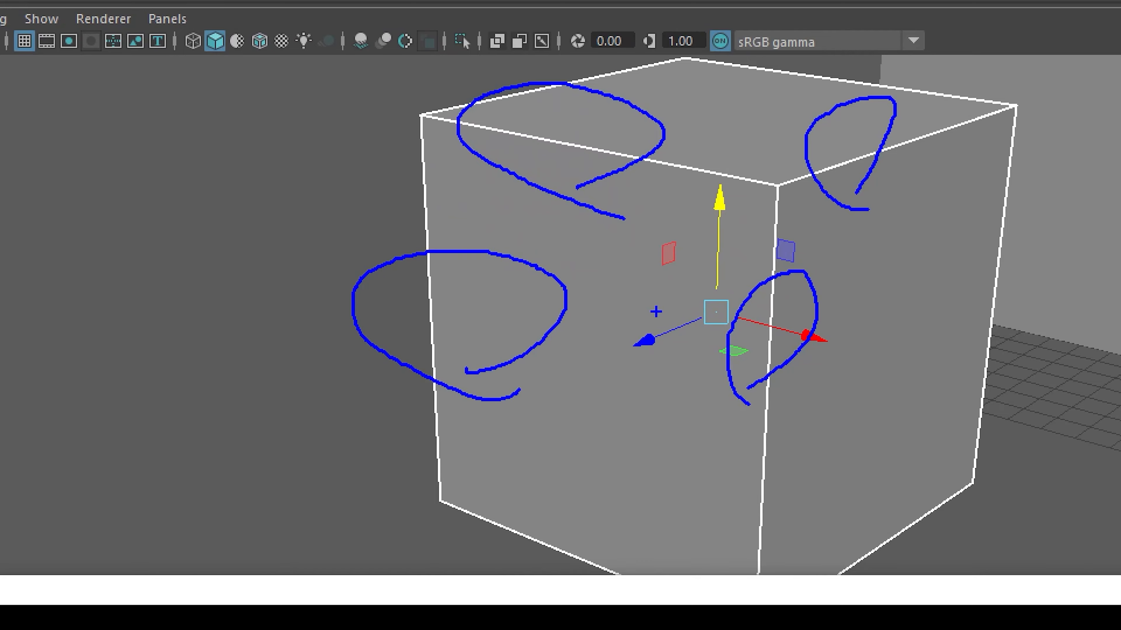
{"action": "key", "text": "Escape"}
{"action": "scroll", "coordinate": [732, 207], "scroll_direction": "down", "scroll_amount": 5}
{"action": "middle_click_drag", "start_coordinate": [734, 199], "coordinate": [617, 224], "text": "alt"}
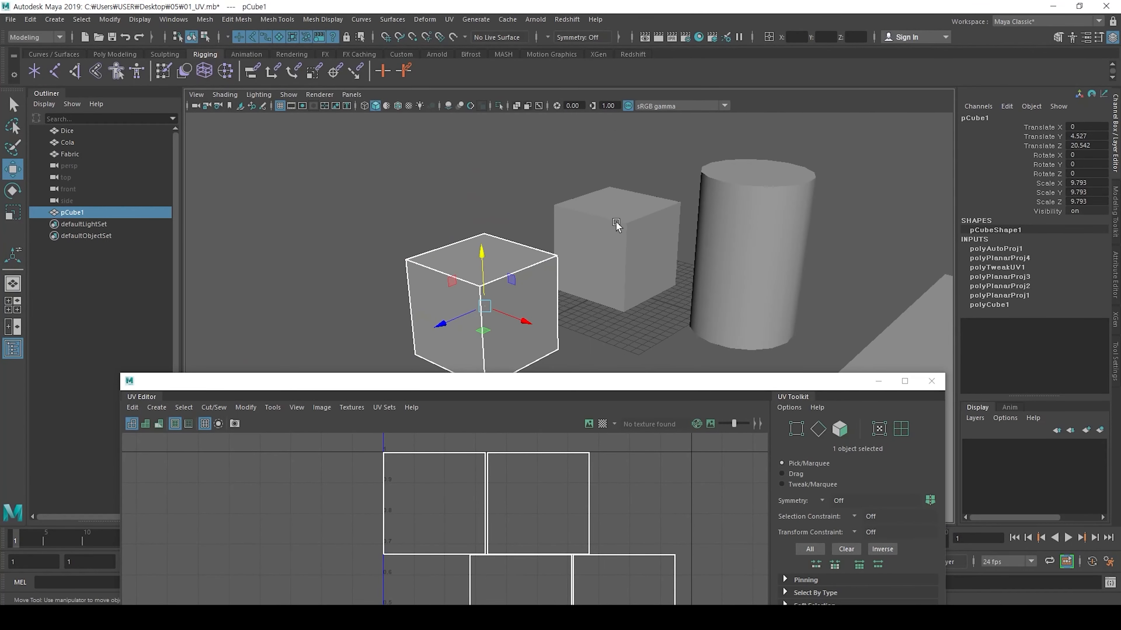
Step: Select the cola can and examine the UV borders around its top cap and along its side
{"action": "left_click", "coordinate": [747, 251]}
{"action": "scroll", "coordinate": [790, 254], "scroll_direction": "up", "scroll_amount": 2}
{"action": "key", "text": "ctrl+1"}
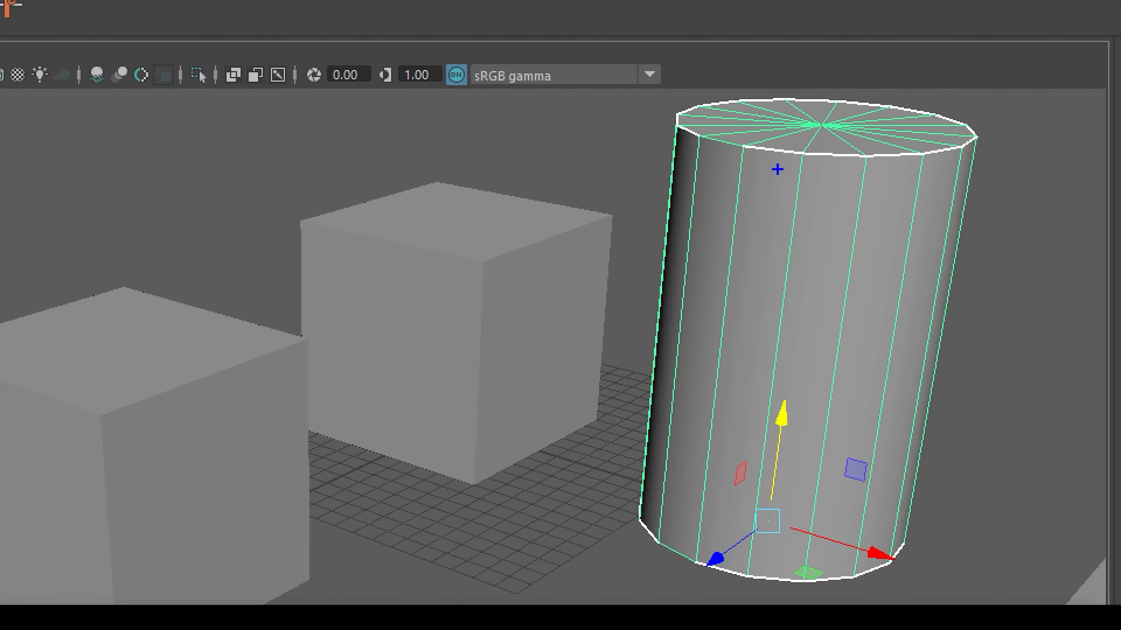
{"action": "mouse_move", "coordinate": [762, 147]}
{"action": "left_mouse_down"}
{"action": "mouse_move", "coordinate": [834, 167]}
{"action": "mouse_move", "coordinate": [752, 97]}
{"action": "mouse_move", "coordinate": [754, 151]}
{"action": "left_mouse_up"}
{"action": "mouse_move", "coordinate": [667, 299]}
{"action": "left_mouse_down"}
{"action": "mouse_move", "coordinate": [1014, 285]}
{"action": "mouse_move", "coordinate": [675, 320]}
{"action": "left_mouse_up"}
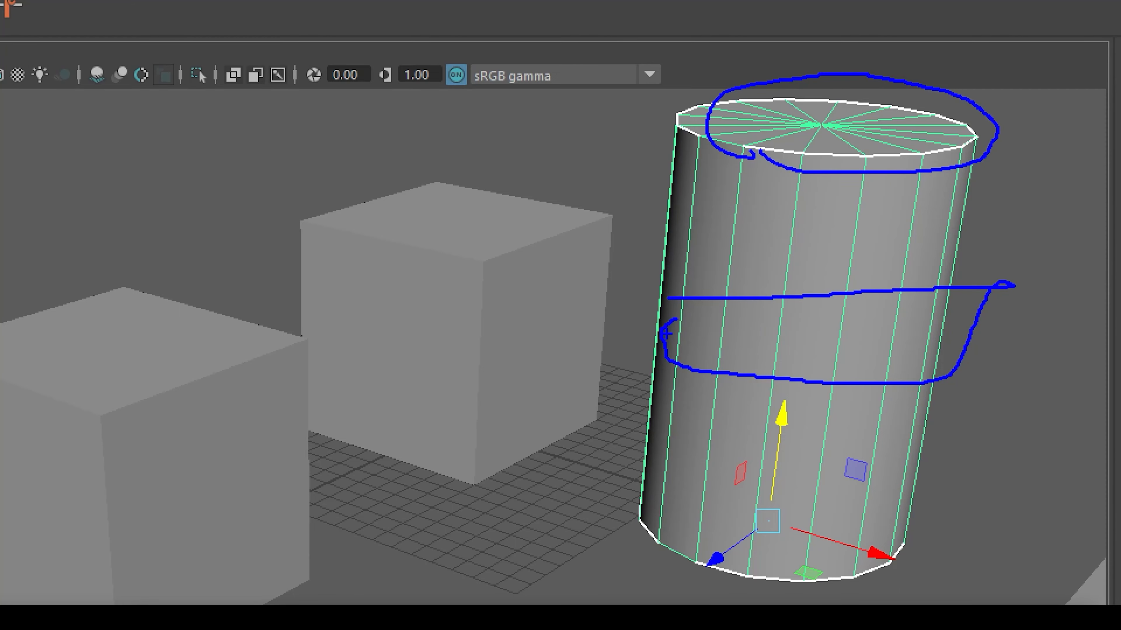
{"action": "key", "text": "Escape"}
Step: Select the plain cube again and examine the border edges enclosing one of its side faces
{"action": "left_click", "coordinate": [459, 281]}
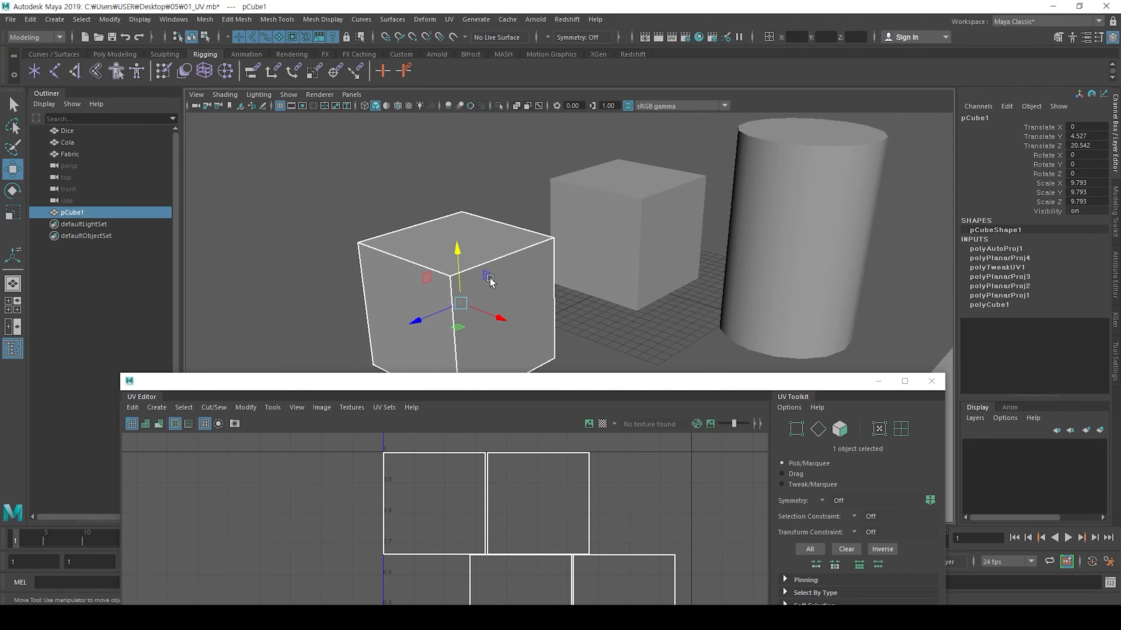
{"action": "middle_click_drag", "start_coordinate": [490, 282], "coordinate": [554, 210], "text": "alt"}
{"action": "key", "text": "ctrl+1"}
{"action": "left_click_drag", "start_coordinate": [496, 186], "coordinate": [611, 201]}
{"action": "left_click_drag", "start_coordinate": [606, 213], "coordinate": [608, 252]}
{"action": "mouse_move", "coordinate": [697, 294]}
{"action": "left_mouse_down"}
{"action": "mouse_move", "coordinate": [699, 500]}
{"action": "mouse_move", "coordinate": [442, 404]}
{"action": "left_mouse_up"}
{"action": "left_click_drag", "start_coordinate": [494, 149], "coordinate": [490, 394]}
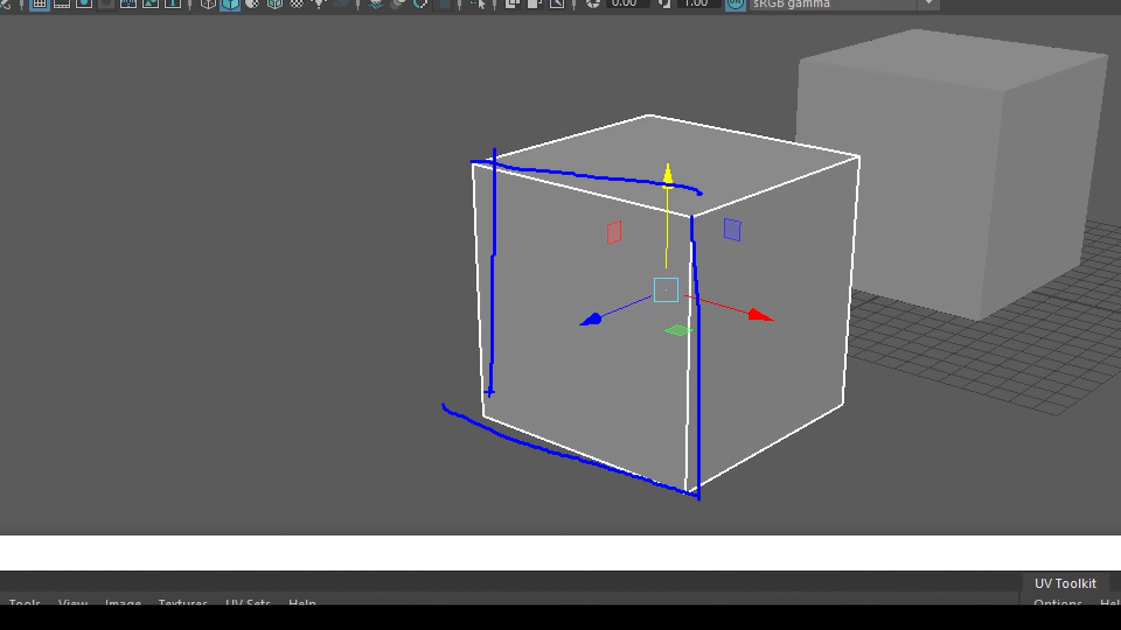
{"action": "key", "text": "Escape"}
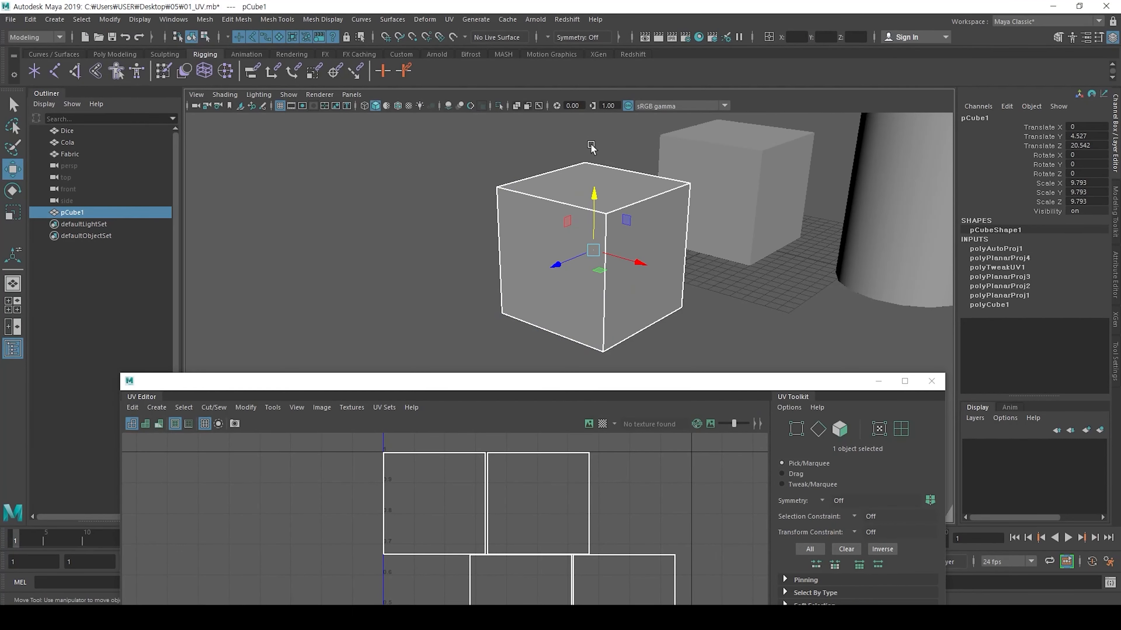
Step: Move three of the cube's face shells apart, placing one left of the 0–1 UV square
{"action": "mouse_move", "coordinate": [604, 383]}
{"action": "left_mouse_down"}
{"action": "mouse_move", "coordinate": [699, 227]}
{"action": "mouse_move", "coordinate": [712, 142]}
{"action": "left_mouse_up"}
{"action": "key", "text": "F11"}
{"action": "left_click", "coordinate": [552, 260]}
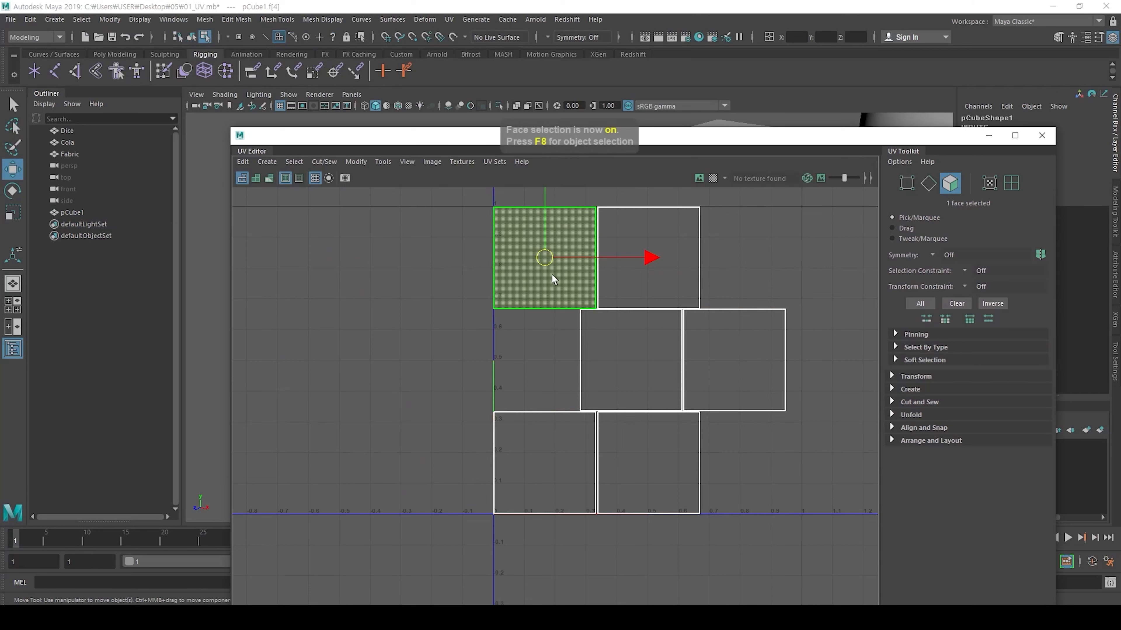
{"action": "left_click_drag", "start_coordinate": [543, 256], "coordinate": [390, 255]}
{"action": "left_click", "coordinate": [604, 266]}
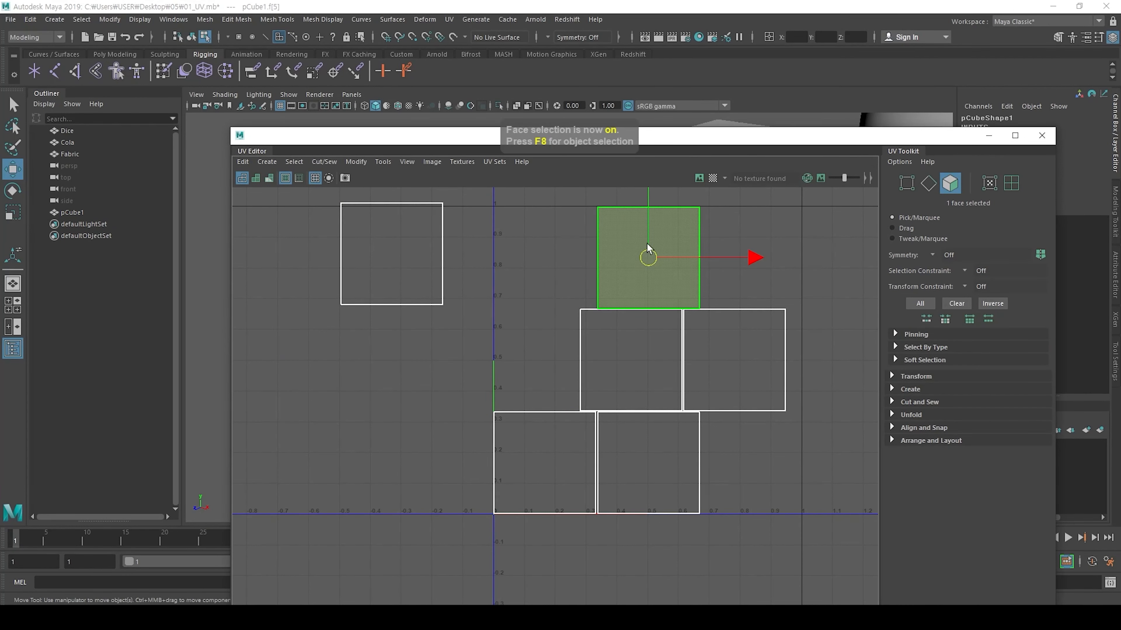
{"action": "left_click_drag", "start_coordinate": [648, 258], "coordinate": [604, 221]}
{"action": "left_click", "coordinate": [628, 329]}
{"action": "left_click_drag", "start_coordinate": [631, 361], "coordinate": [547, 348]}
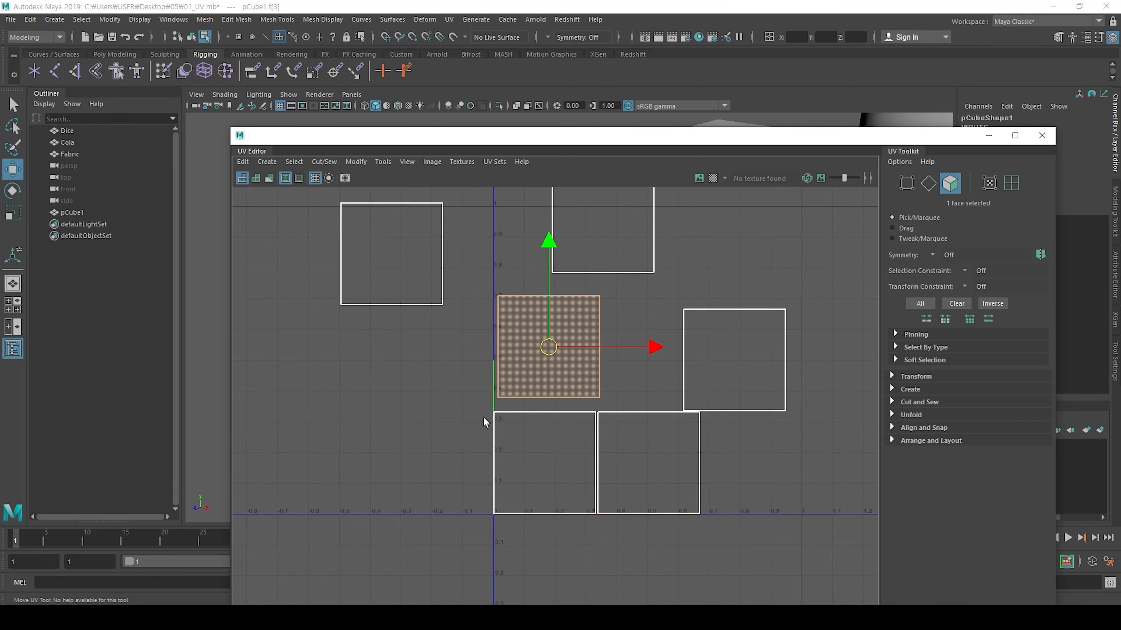
Step: Return to object selection, select the dice and turn on textured display in the viewport
{"action": "left_click_drag", "start_coordinate": [635, 140], "coordinate": [724, 427]}
{"action": "scroll", "coordinate": [623, 257], "scroll_direction": "down", "scroll_amount": 2}
{"action": "key", "text": "F8"}
{"action": "left_click", "coordinate": [720, 197]}
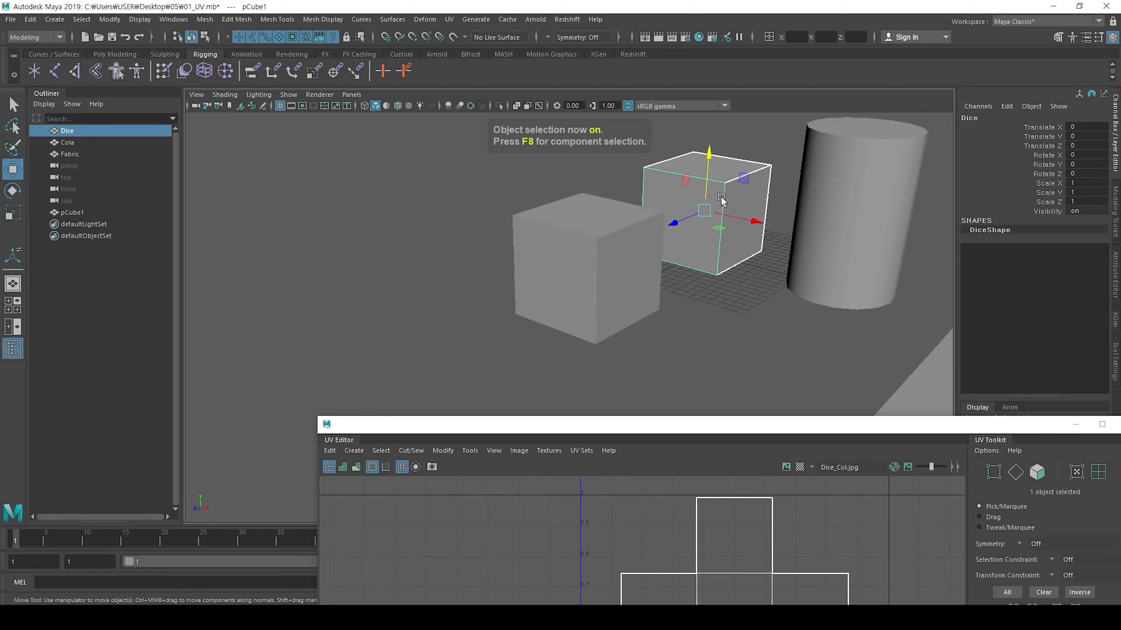
{"action": "key", "text": "6"}
{"action": "scroll", "coordinate": [685, 260], "scroll_direction": "up", "scroll_amount": 3}
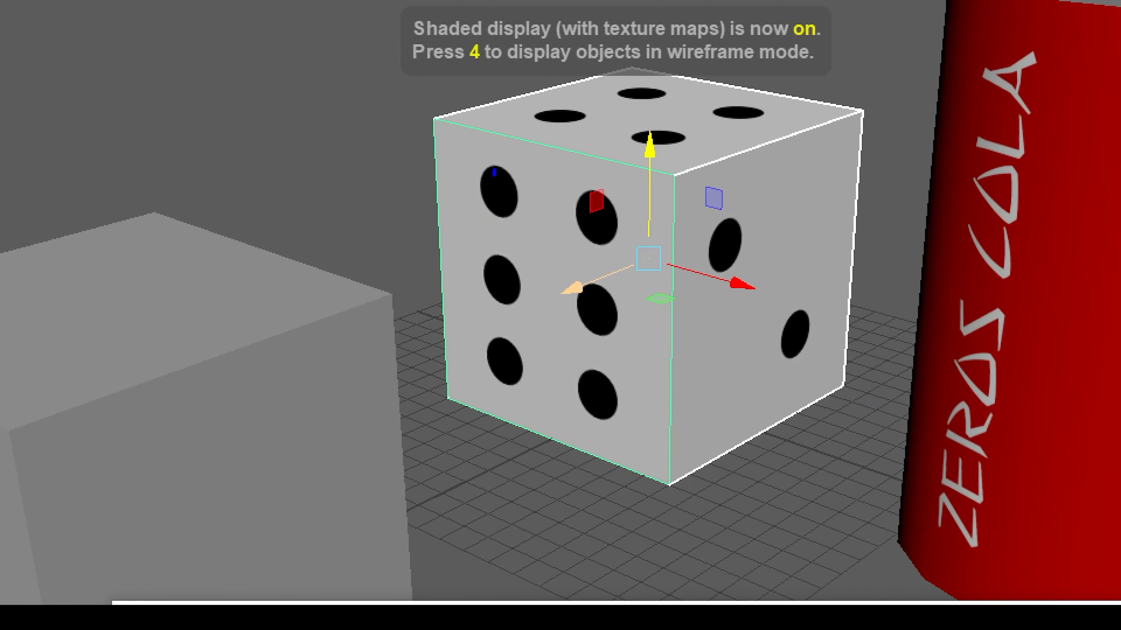
Step: Examine the dots on the dice's six-dot face in the viewport
{"action": "left_click_drag", "start_coordinate": [494, 171], "coordinate": [521, 160]}
{"action": "left_click_drag", "start_coordinate": [502, 253], "coordinate": [518, 243]}
{"action": "left_click_drag", "start_coordinate": [503, 330], "coordinate": [517, 349]}
{"action": "left_click_drag", "start_coordinate": [582, 367], "coordinate": [627, 366]}
{"action": "left_click_drag", "start_coordinate": [599, 293], "coordinate": [608, 279]}
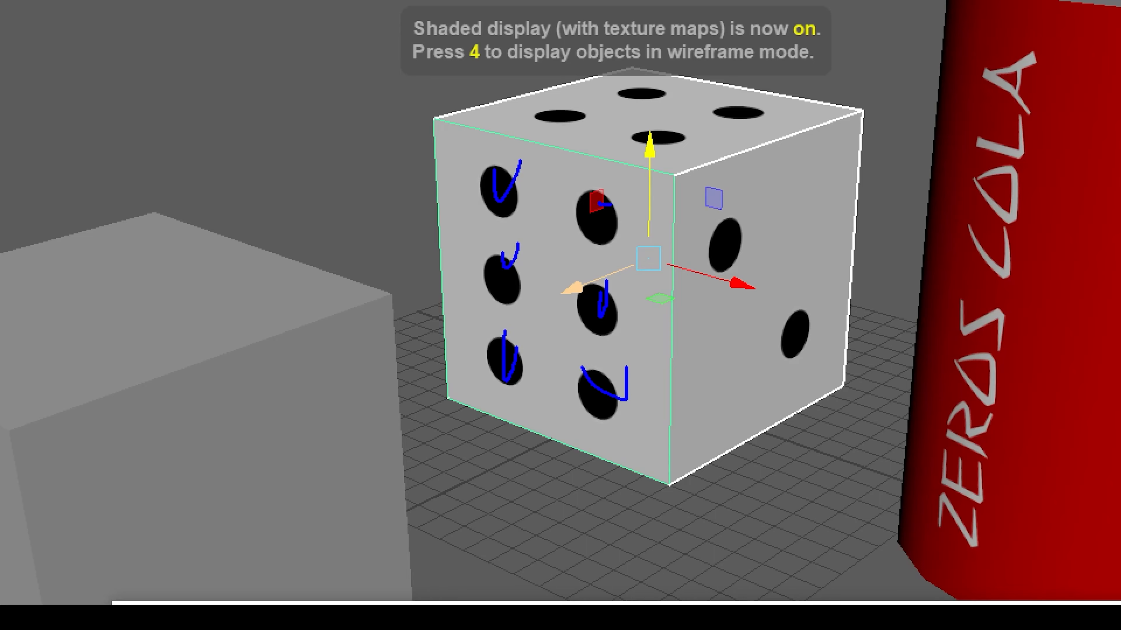
{"action": "left_click_drag", "start_coordinate": [597, 211], "coordinate": [623, 188]}
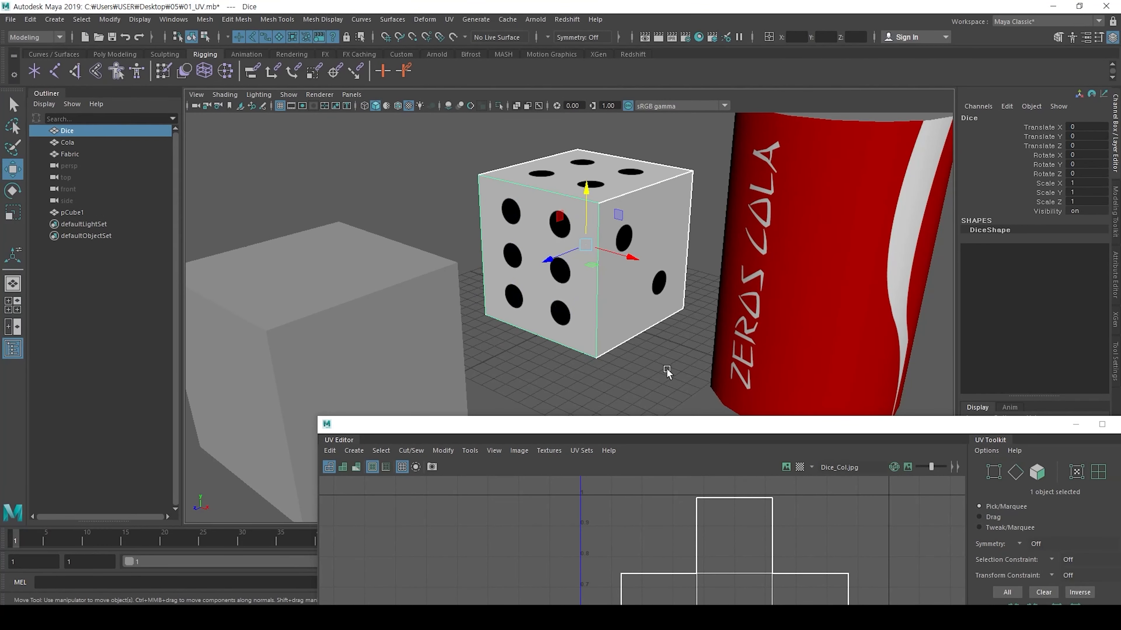
Step: Display the Dice_Col.jpg texture behind the dice's UV layout, examine its six-dot square, and hide the texture again
{"action": "left_click_drag", "start_coordinate": [673, 431], "coordinate": [486, 84]}
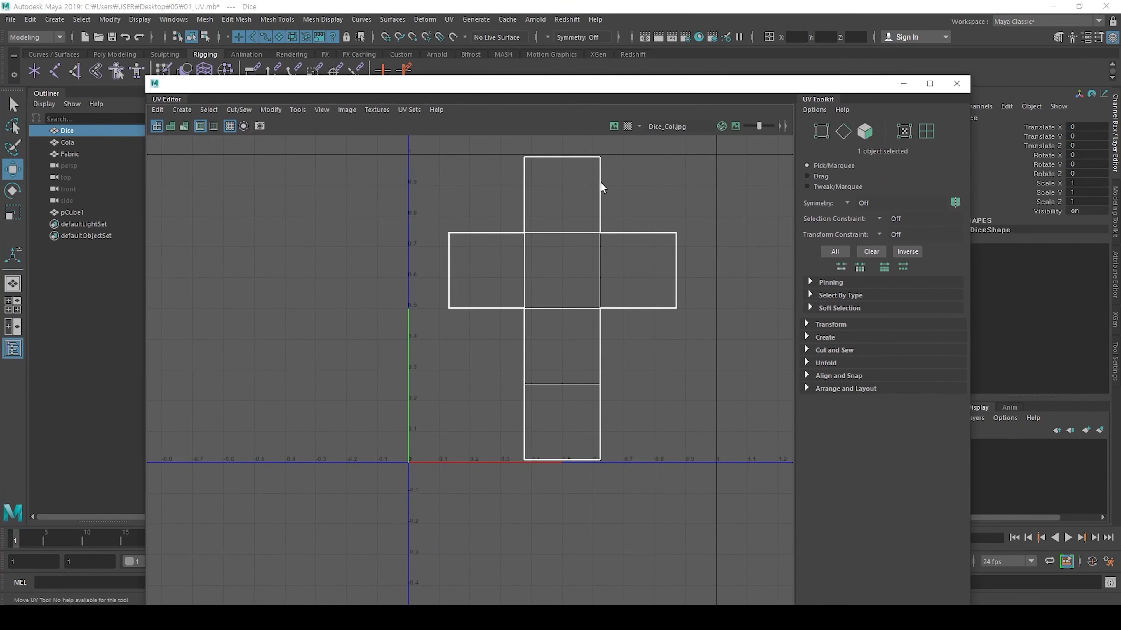
{"action": "left_click", "coordinate": [614, 129]}
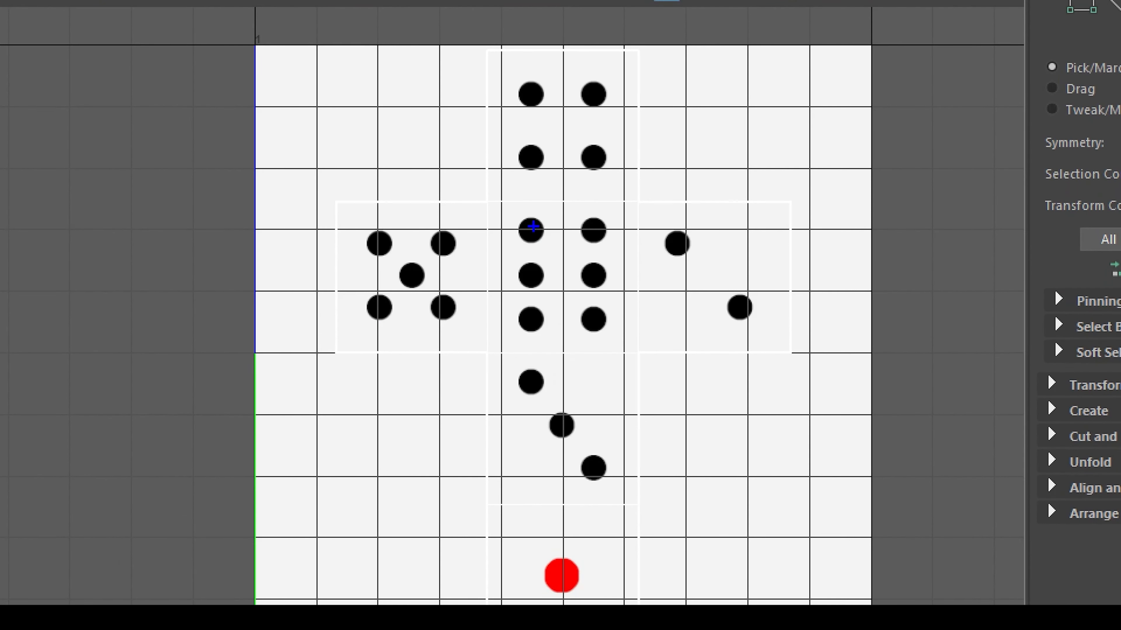
{"action": "mouse_move", "coordinate": [529, 214]}
{"action": "left_mouse_down"}
{"action": "mouse_move", "coordinate": [562, 191]}
{"action": "mouse_move", "coordinate": [610, 213]}
{"action": "left_mouse_up"}
{"action": "left_click_drag", "start_coordinate": [525, 257], "coordinate": [560, 246]}
{"action": "mouse_move", "coordinate": [595, 260]}
{"action": "left_mouse_down"}
{"action": "mouse_move", "coordinate": [613, 274]}
{"action": "mouse_move", "coordinate": [630, 257]}
{"action": "left_mouse_up"}
{"action": "left_click_drag", "start_coordinate": [558, 293], "coordinate": [631, 279]}
{"action": "key", "text": "Escape"}
{"action": "left_click", "coordinate": [613, 127]}
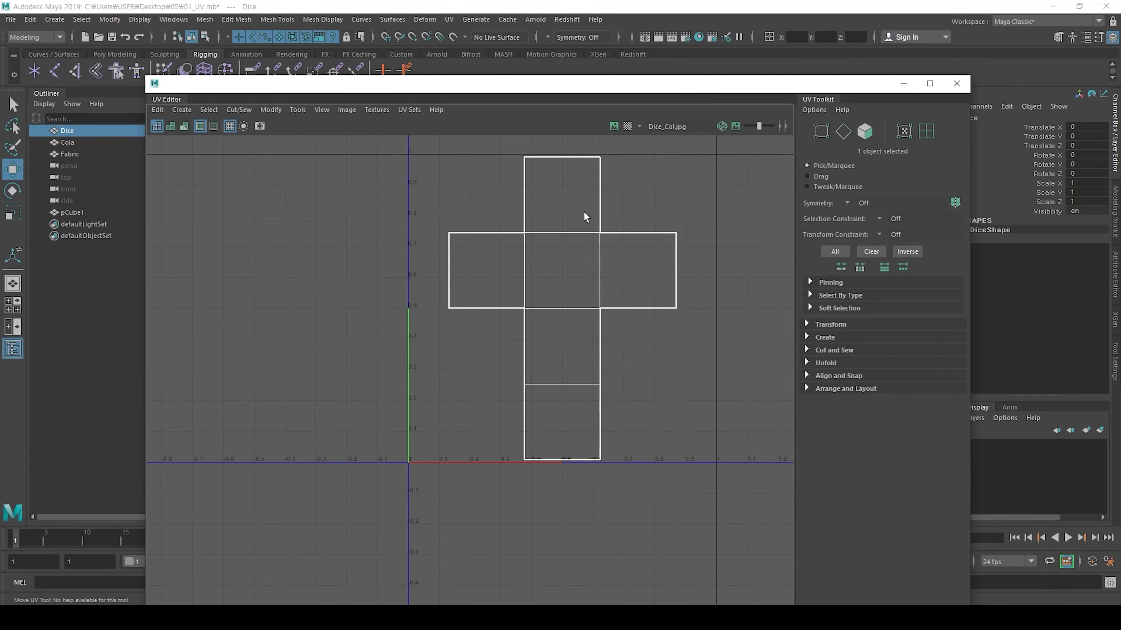
Step: Examine how the neighbouring squares connect around the central square in the dice's cross-shaped UV layout
{"action": "mouse_move", "coordinate": [536, 246]}
{"action": "left_mouse_down"}
{"action": "mouse_move", "coordinate": [571, 283]}
{"action": "mouse_move", "coordinate": [538, 292]}
{"action": "left_mouse_up"}
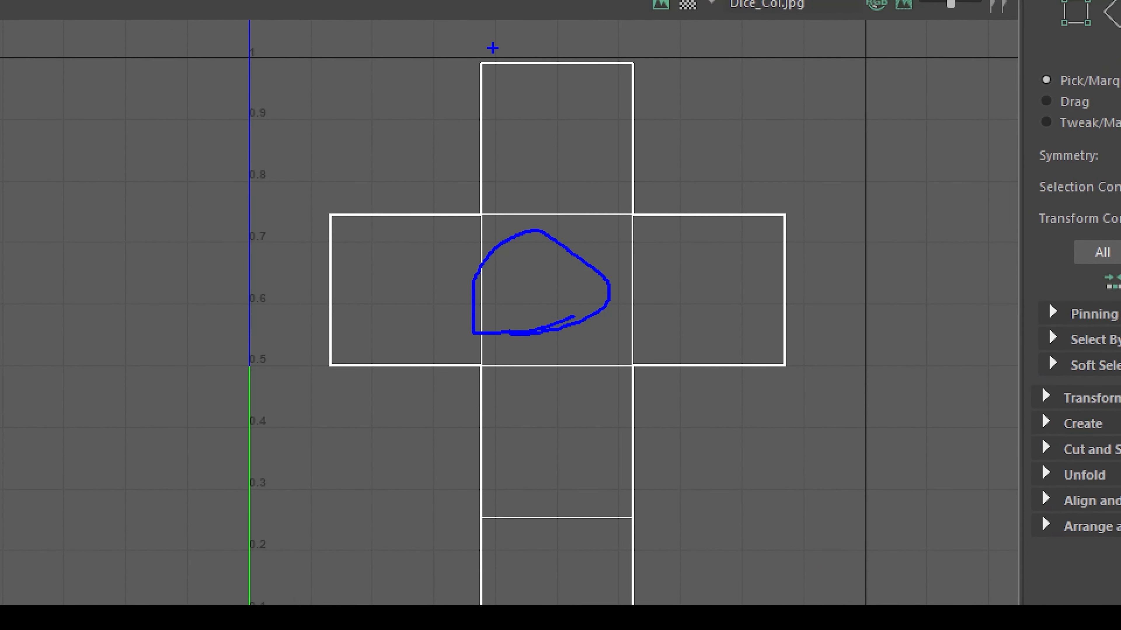
{"action": "mouse_move", "coordinate": [605, 138]}
{"action": "left_mouse_down"}
{"action": "mouse_move", "coordinate": [555, 74]}
{"action": "mouse_move", "coordinate": [473, 108]}
{"action": "left_mouse_up"}
{"action": "left_click_drag", "start_coordinate": [527, 169], "coordinate": [549, 151]}
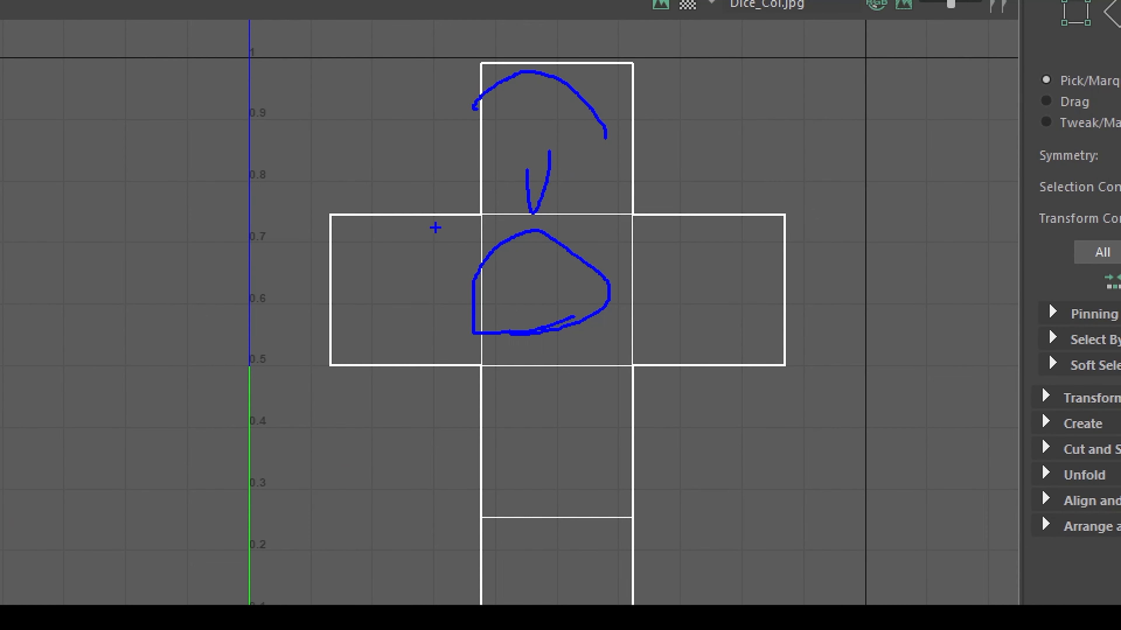
{"action": "left_click_drag", "start_coordinate": [404, 235], "coordinate": [412, 276]}
{"action": "mouse_move", "coordinate": [753, 235]}
{"action": "left_mouse_down"}
{"action": "mouse_move", "coordinate": [710, 283]}
{"action": "mouse_move", "coordinate": [715, 268]}
{"action": "left_mouse_up"}
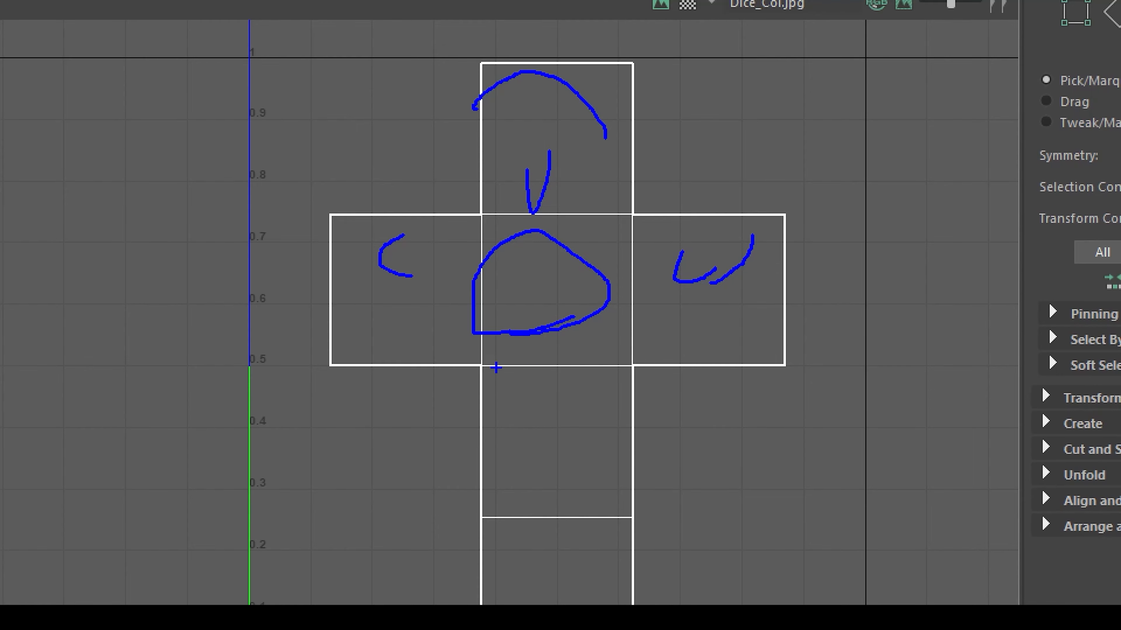
{"action": "mouse_move", "coordinate": [567, 365]}
{"action": "left_mouse_down"}
{"action": "mouse_move", "coordinate": [548, 550]}
{"action": "mouse_move", "coordinate": [575, 530]}
{"action": "left_mouse_up"}
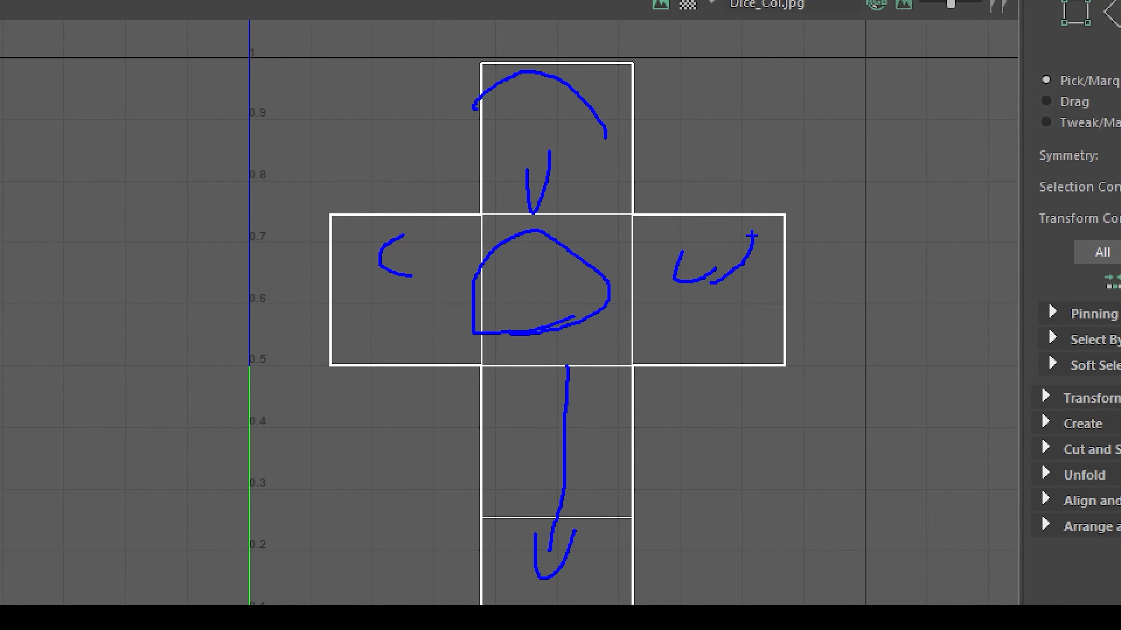
{"action": "key", "text": "Escape"}
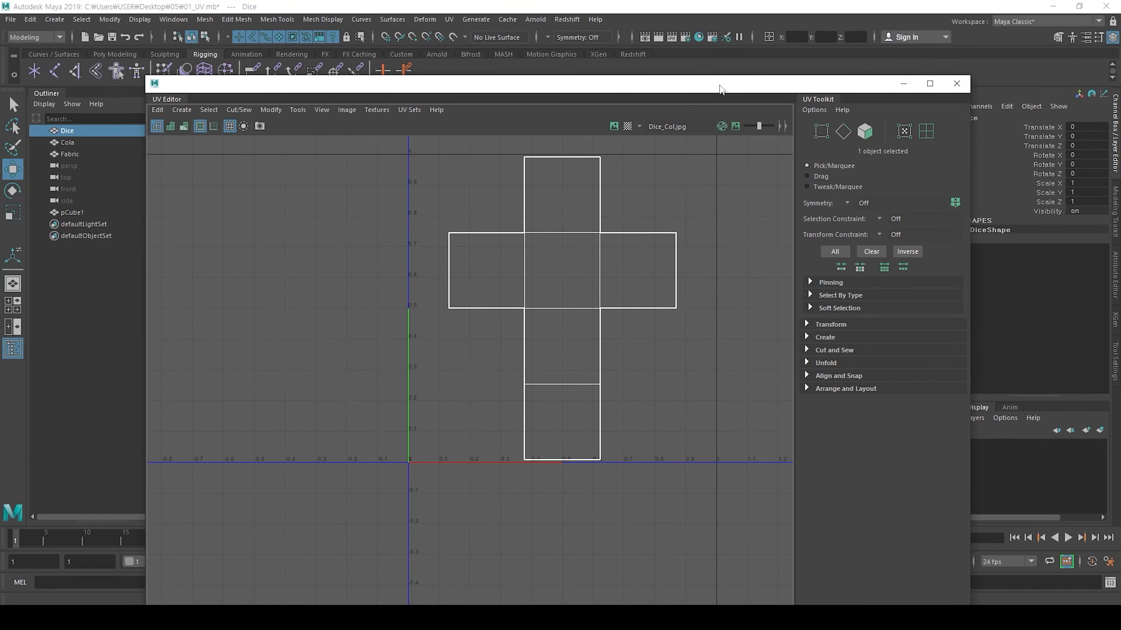
Step: Select the plain cube and compare its front face with the dice's six-dot face in the viewport
{"action": "left_click_drag", "start_coordinate": [721, 89], "coordinate": [730, 474]}
{"action": "left_click", "coordinate": [388, 297]}
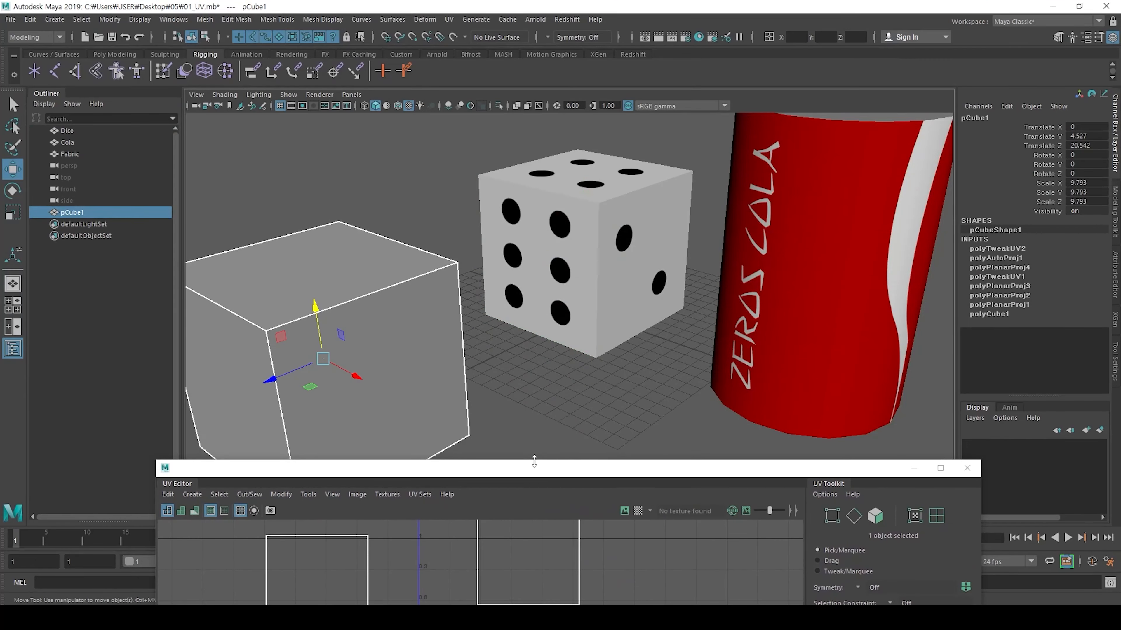
{"action": "key", "text": "f"}
{"action": "key", "text": "ctrl+1"}
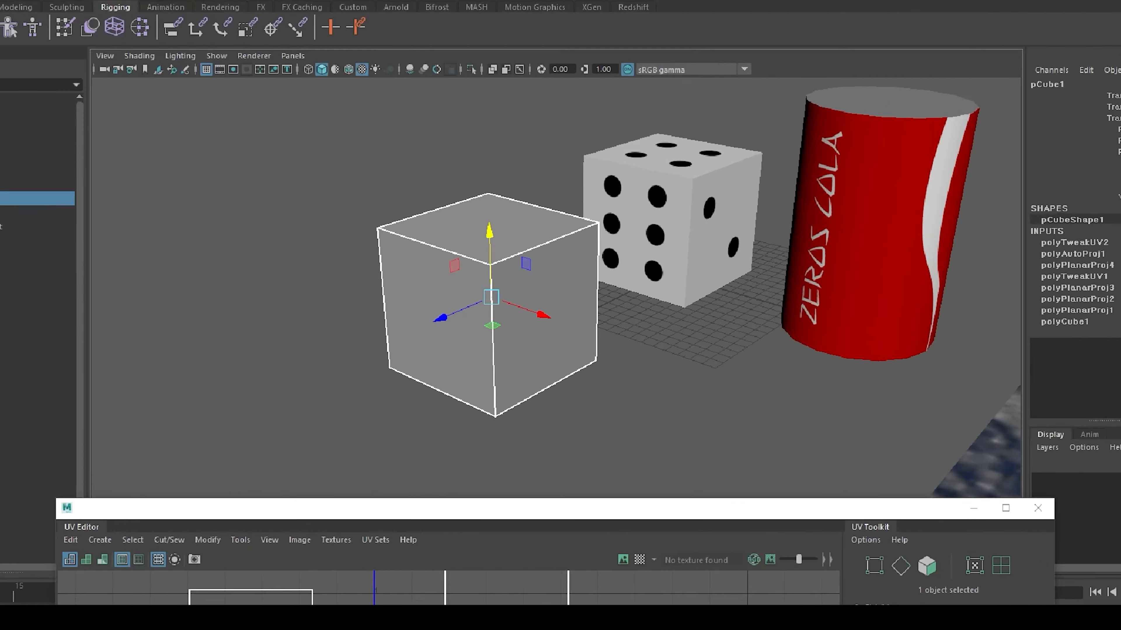
{"action": "left_click", "coordinate": [628, 274]}
{"action": "left_click_drag", "start_coordinate": [282, 271], "coordinate": [350, 141]}
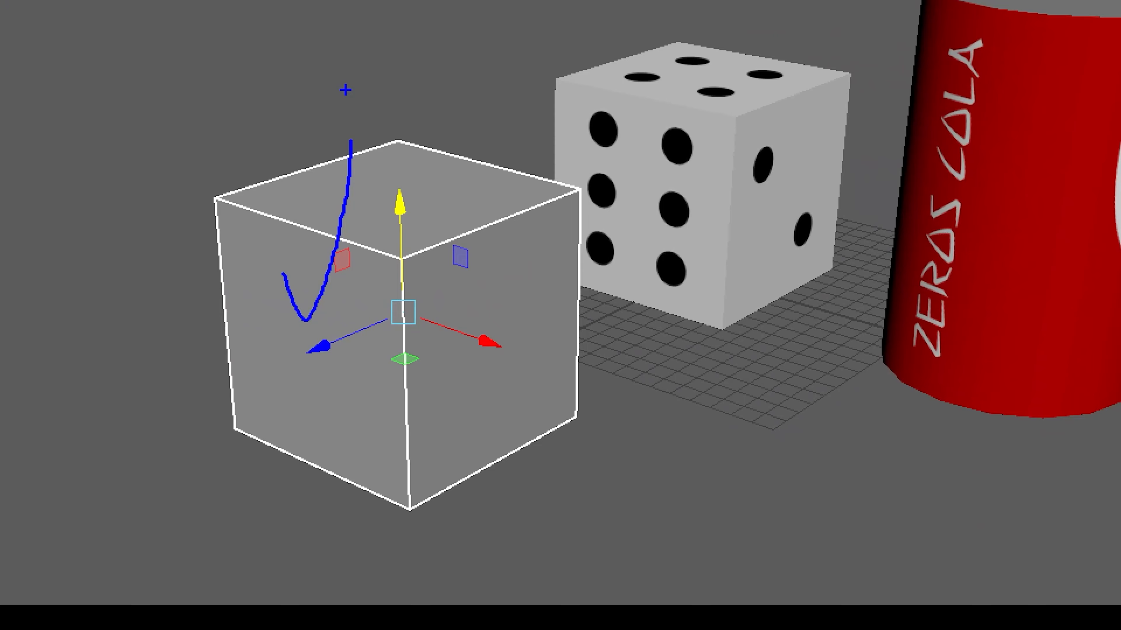
{"action": "left_click_drag", "start_coordinate": [644, 212], "coordinate": [682, 218]}
{"action": "left_click_drag", "start_coordinate": [279, 256], "coordinate": [385, 102]}
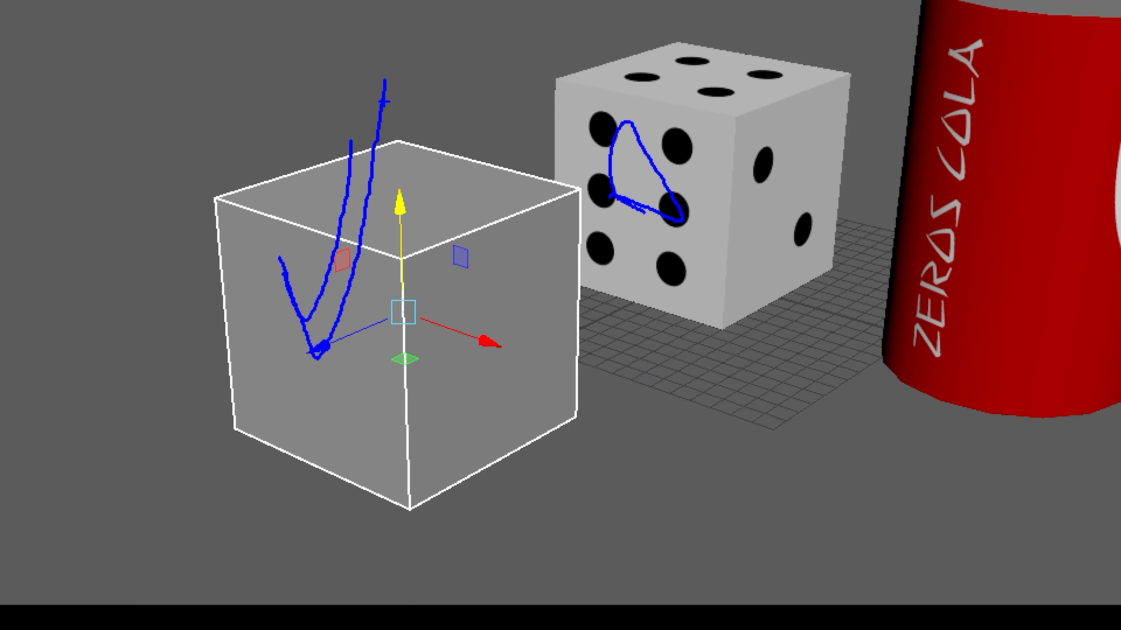
{"action": "key", "text": "Escape"}
Step: Select the cube's front face and move its UV shell to the right of the 0–1 UV square
{"action": "key", "text": "F11"}
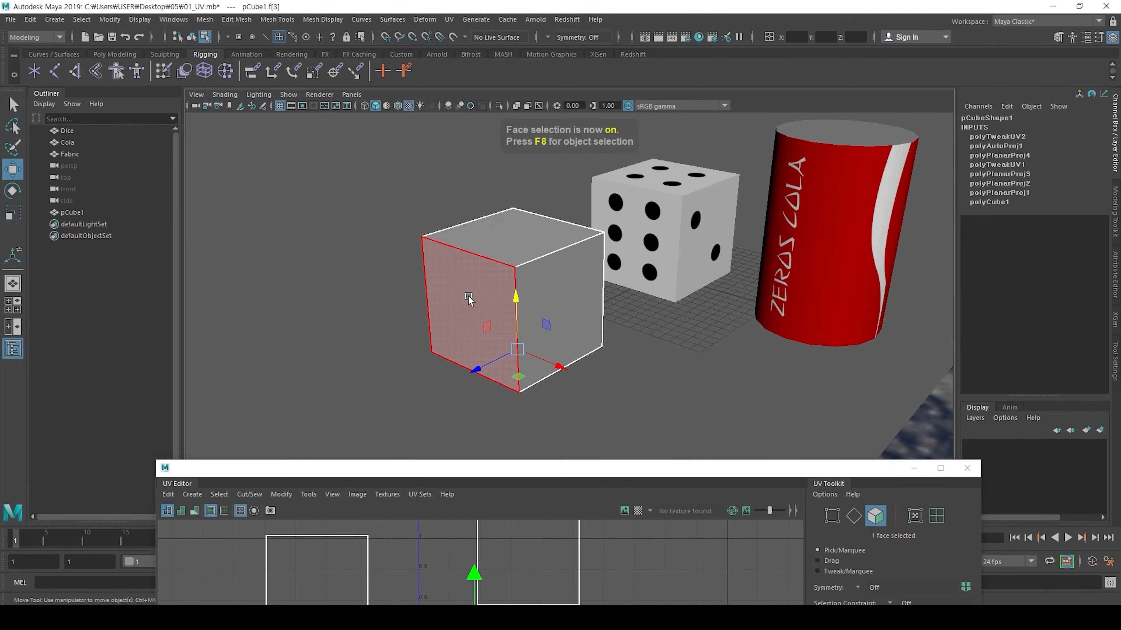
{"action": "left_click", "coordinate": [468, 305]}
{"action": "left_click_drag", "start_coordinate": [565, 460], "coordinate": [631, 88]}
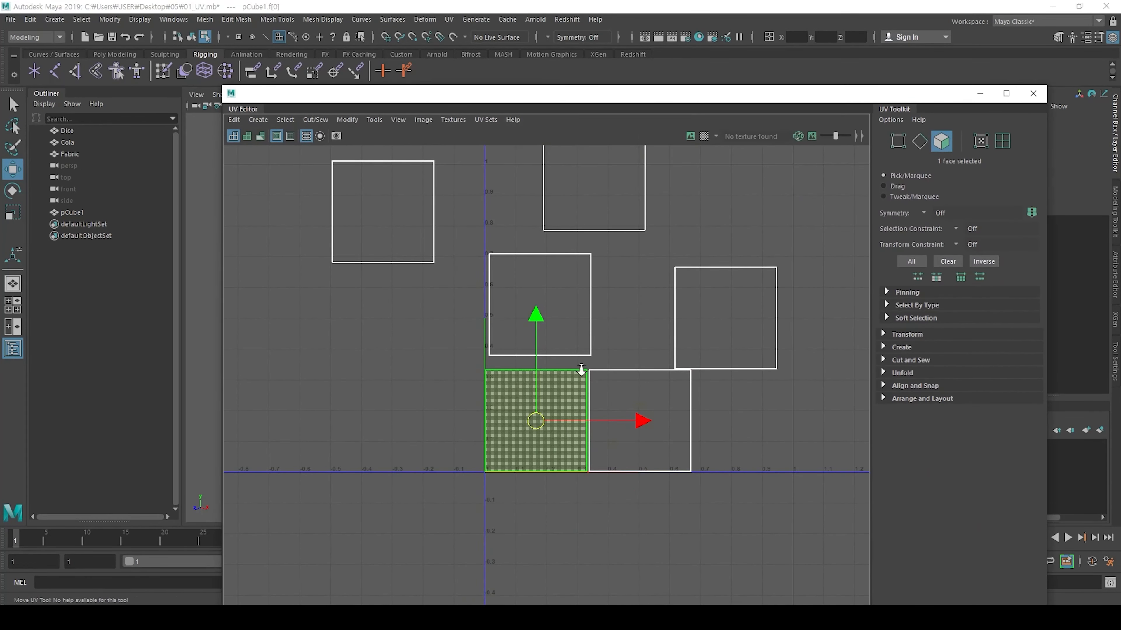
{"action": "scroll", "coordinate": [581, 367], "scroll_direction": "down", "scroll_amount": 4}
{"action": "middle_click_drag", "start_coordinate": [608, 370], "coordinate": [486, 367], "text": "alt"}
{"action": "left_click_drag", "start_coordinate": [431, 411], "coordinate": [698, 291]}
{"action": "scroll", "coordinate": [640, 299], "scroll_direction": "up", "scroll_amount": 2}
{"action": "scroll", "coordinate": [640, 299], "scroll_direction": "up", "scroll_amount": 2}
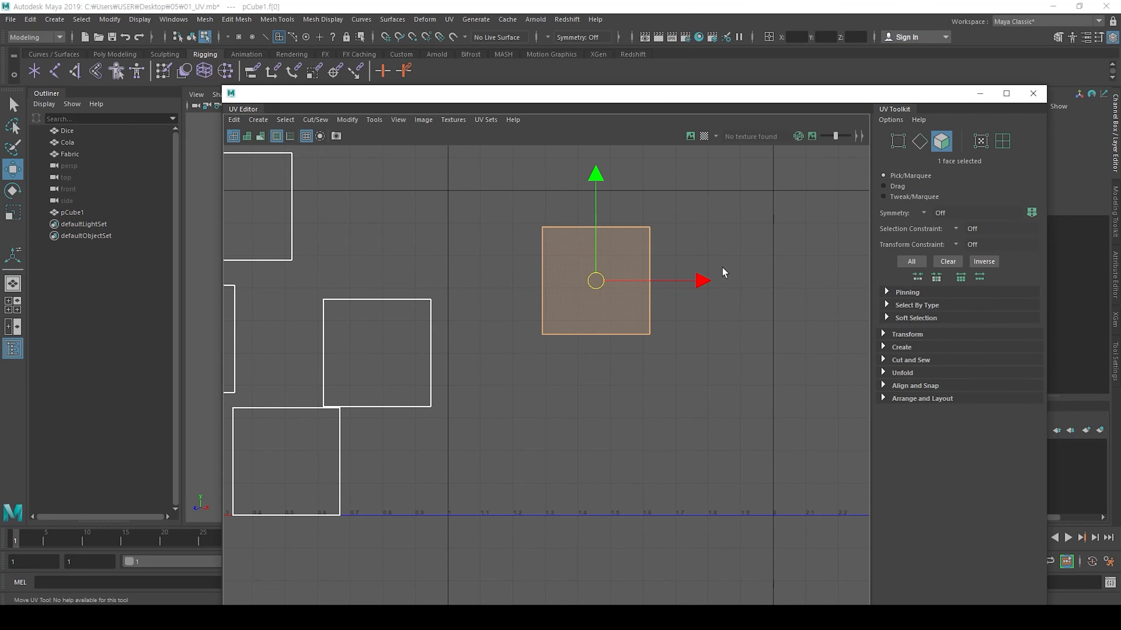
{"action": "middle_click_drag", "start_coordinate": [613, 250], "coordinate": [525, 267], "text": "alt"}
{"action": "scroll", "coordinate": [549, 250], "scroll_direction": "up", "scroll_amount": 1}
Step: Switch to edge selection in the UV Editor and select the upper edge of the isolated face shell
{"action": "right_click_drag", "start_coordinate": [545, 213], "coordinate": [554, 193]}
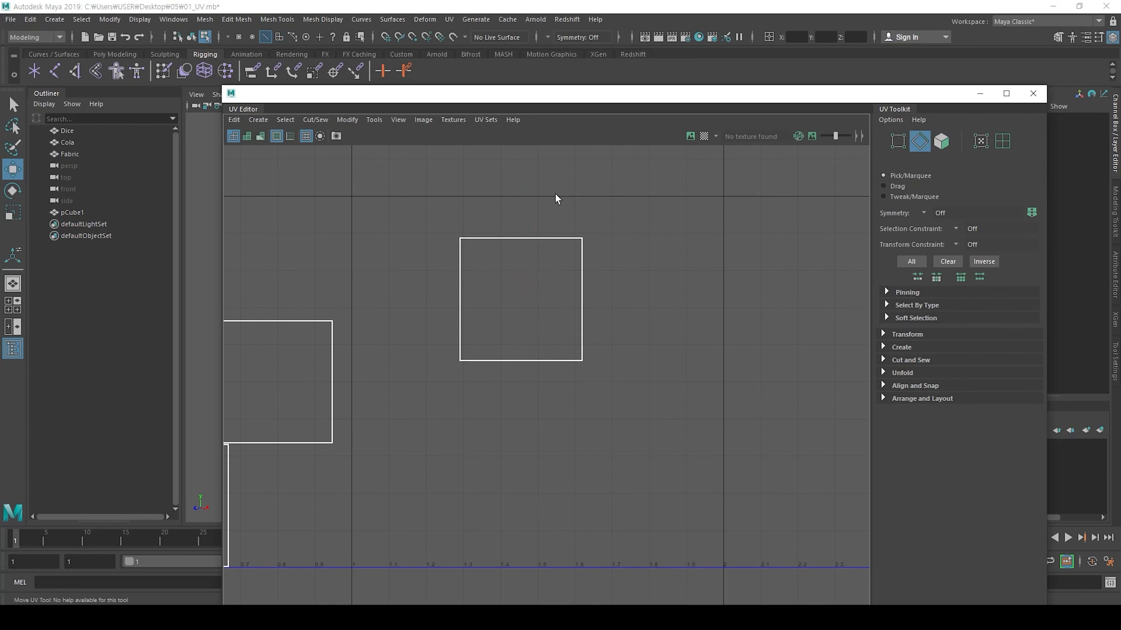
{"action": "left_click", "coordinate": [514, 240]}
{"action": "left_click_drag", "start_coordinate": [504, 250], "coordinate": [547, 273]}
{"action": "left_click_drag", "start_coordinate": [466, 259], "coordinate": [534, 298]}
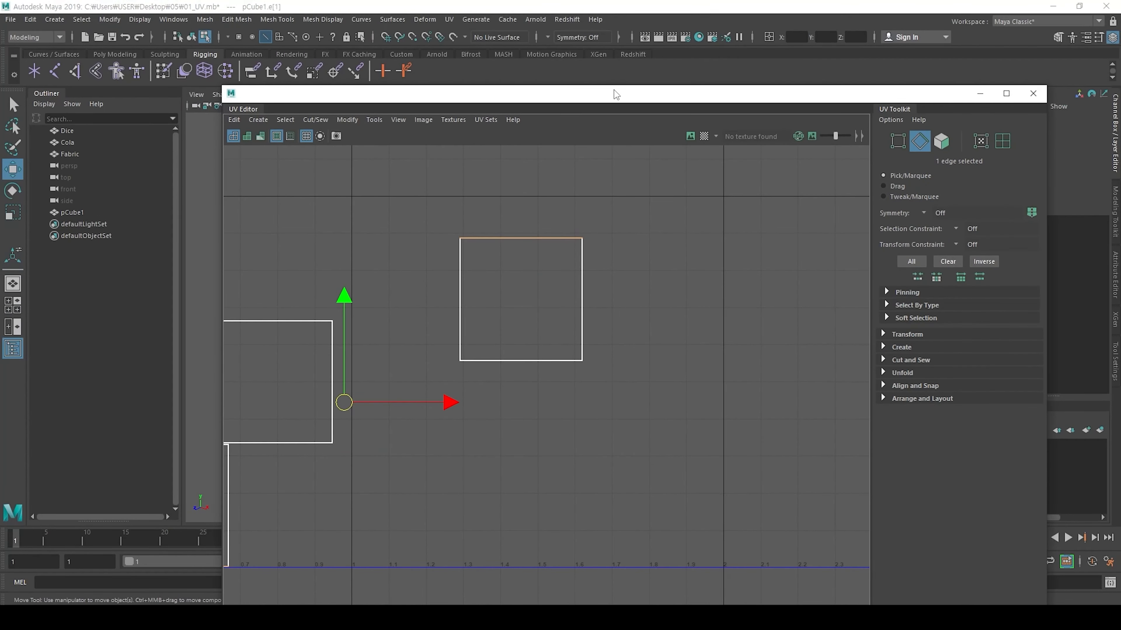
Step: Examine in the viewport where the selected edge lies on the cube and which two faces share it
{"action": "mouse_move", "coordinate": [614, 89]}
{"action": "left_mouse_down"}
{"action": "mouse_move", "coordinate": [536, 272]}
{"action": "mouse_move", "coordinate": [537, 452]}
{"action": "left_mouse_up"}
{"action": "scroll", "coordinate": [492, 366], "scroll_direction": "up", "scroll_amount": 5}
{"action": "left_click_drag", "start_coordinate": [467, 296], "coordinate": [478, 271], "text": "alt"}
{"action": "middle_click_drag", "start_coordinate": [479, 271], "coordinate": [499, 318], "text": "alt"}
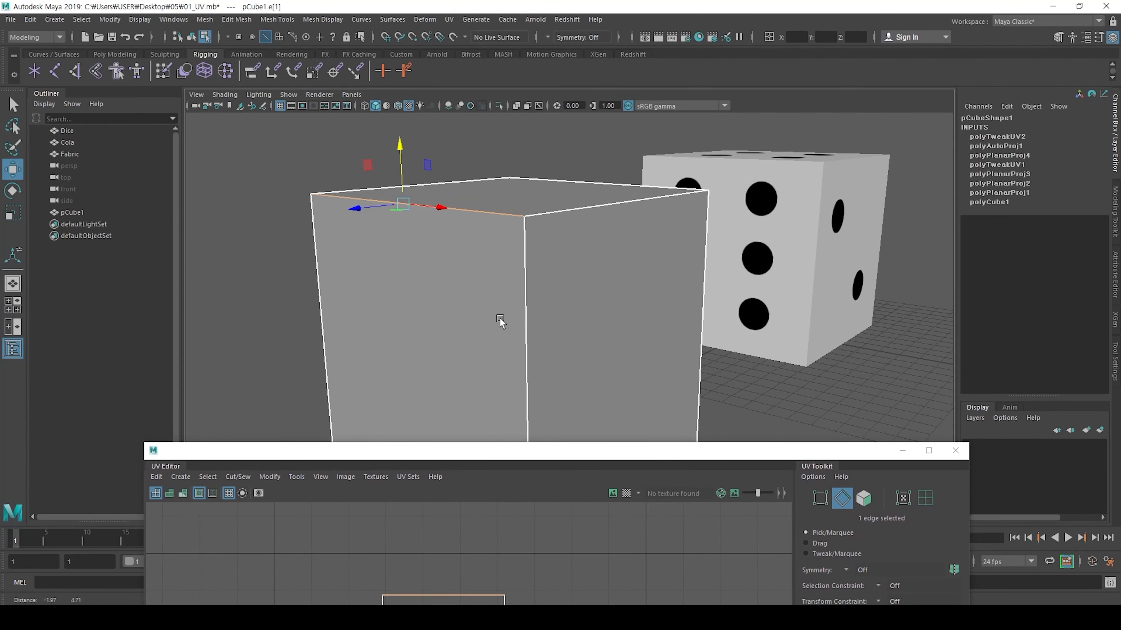
{"action": "left_click_drag", "start_coordinate": [555, 450], "coordinate": [536, 283]}
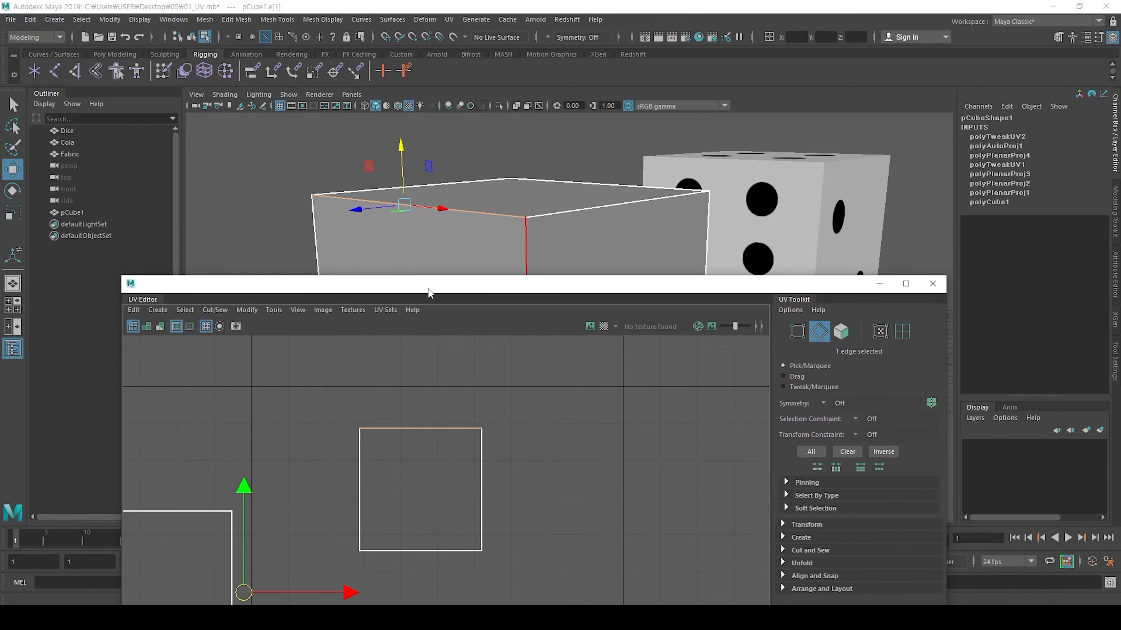
{"action": "left_click_drag", "start_coordinate": [462, 290], "coordinate": [946, 121]}
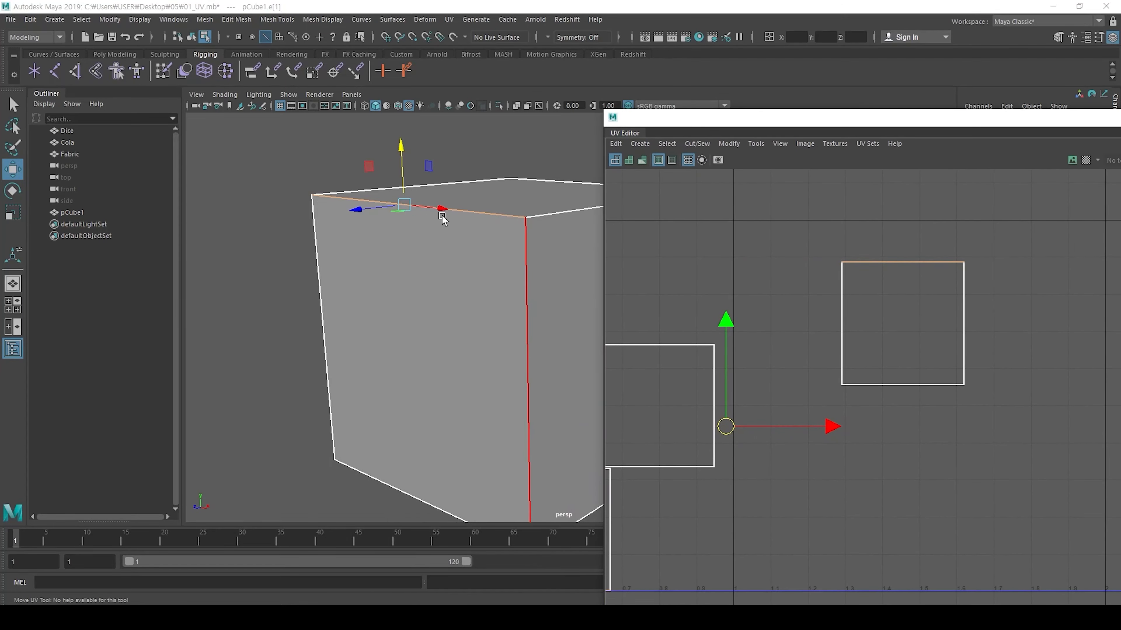
{"action": "left_click_drag", "start_coordinate": [837, 122], "coordinate": [383, 315]}
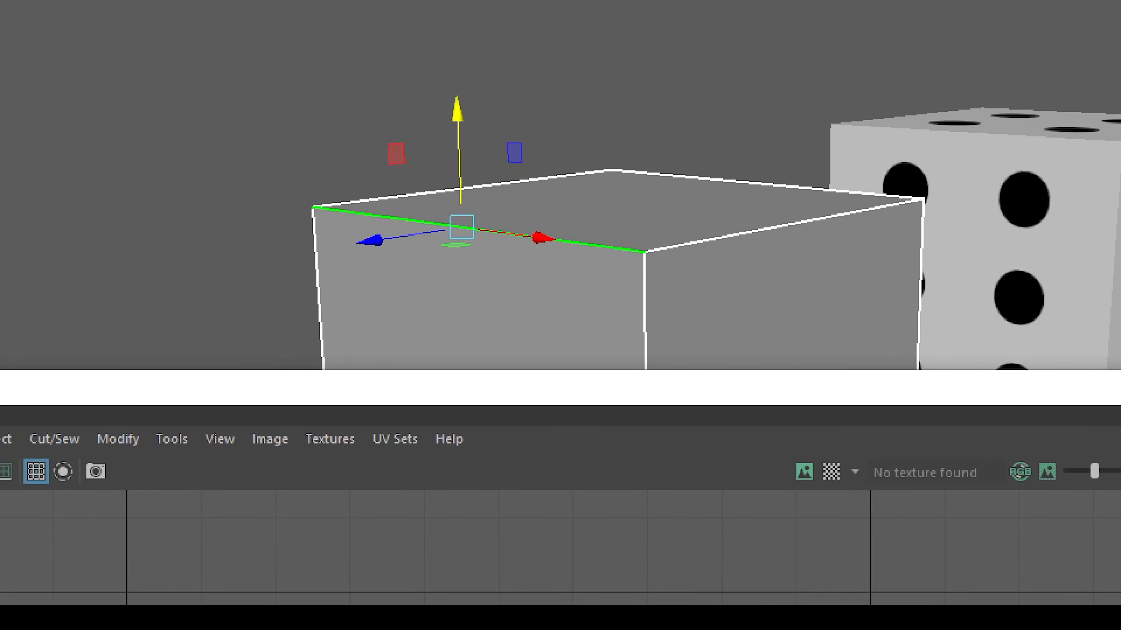
{"action": "left_click_drag", "start_coordinate": [406, 215], "coordinate": [688, 252]}
{"action": "left_click_drag", "start_coordinate": [625, 172], "coordinate": [666, 133]}
{"action": "left_click_drag", "start_coordinate": [525, 279], "coordinate": [602, 268]}
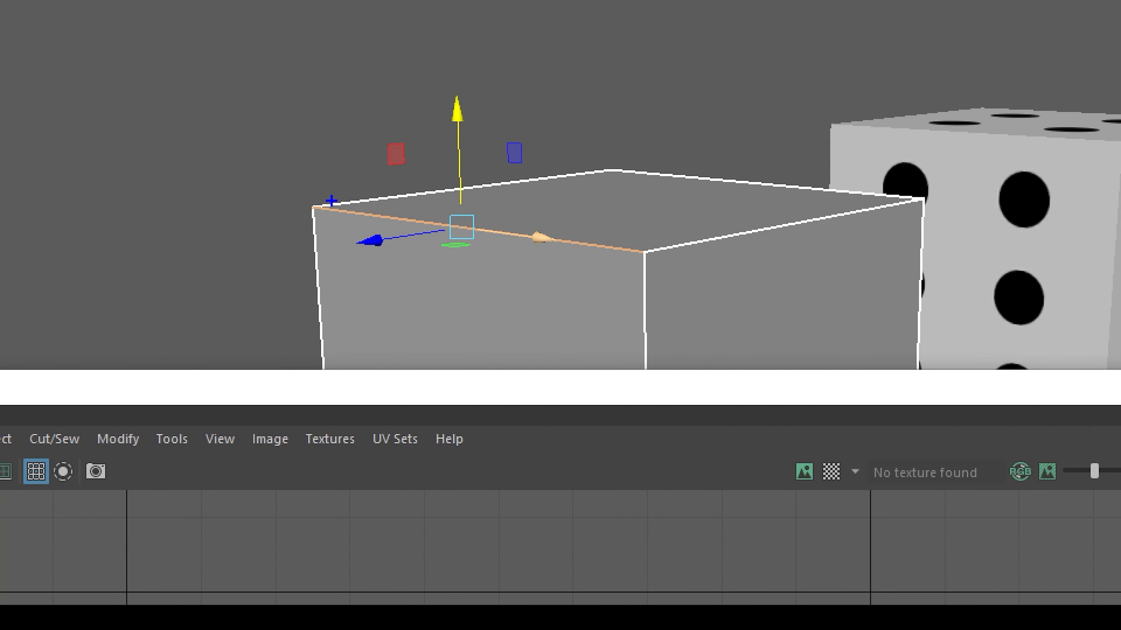
{"action": "left_click_drag", "start_coordinate": [327, 204], "coordinate": [643, 252]}
{"action": "mouse_move", "coordinate": [564, 177]}
{"action": "left_mouse_down"}
{"action": "mouse_move", "coordinate": [626, 155]}
{"action": "mouse_move", "coordinate": [636, 134]}
{"action": "left_mouse_up"}
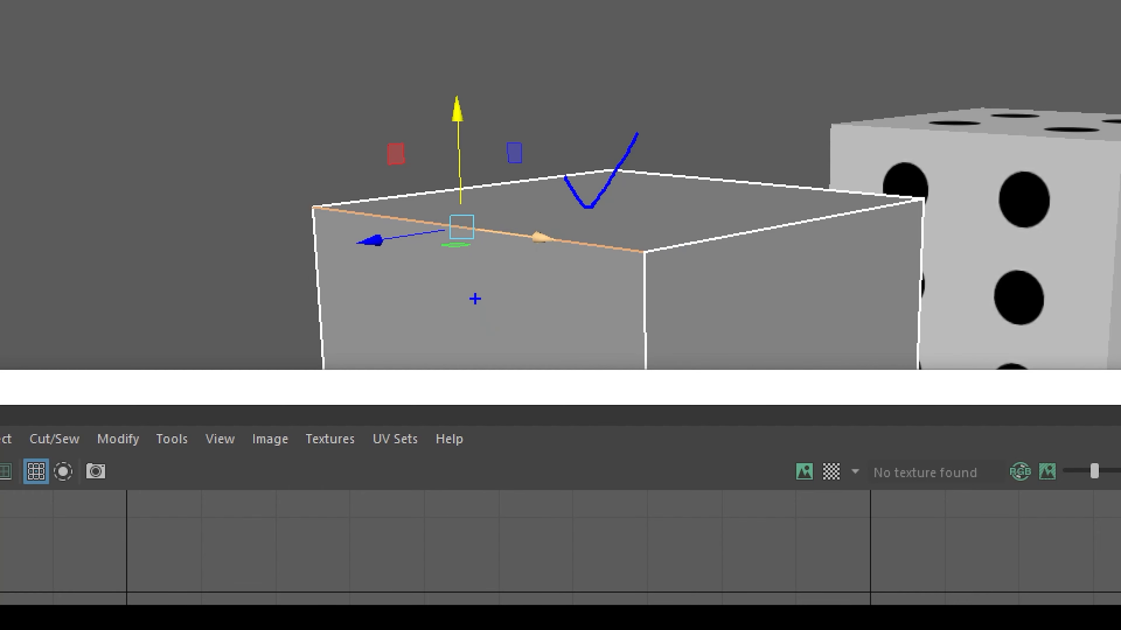
{"action": "left_click_drag", "start_coordinate": [474, 294], "coordinate": [557, 250]}
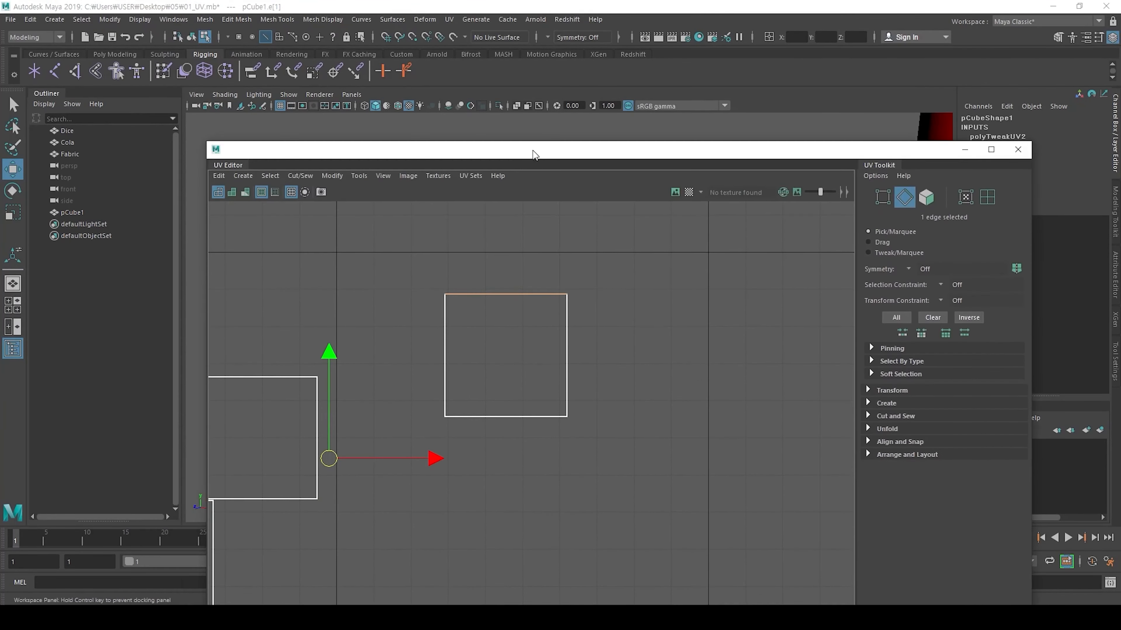
Step: Bring up the UV edge commands for the selected edge and examine the Move and Sew Edges option
{"action": "left_click_drag", "start_coordinate": [533, 152], "coordinate": [527, 104]}
{"action": "left_click_drag", "start_coordinate": [497, 263], "coordinate": [493, 261]}
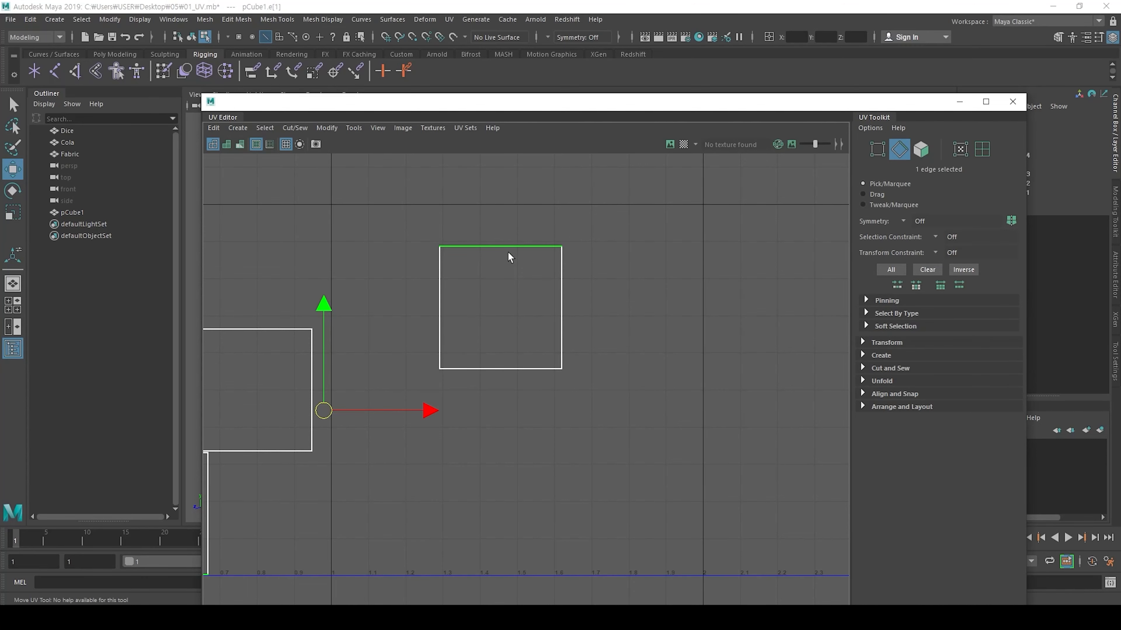
{"action": "right_click", "coordinate": [505, 242], "text": "shift"}
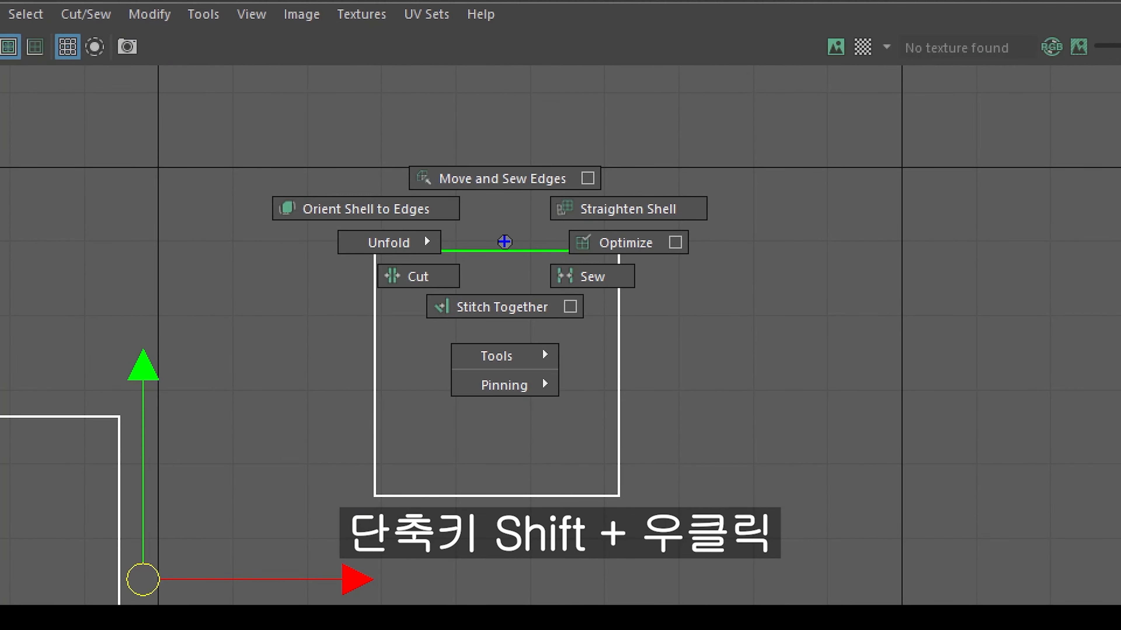
{"action": "mouse_move", "coordinate": [511, 366]}
{"action": "left_mouse_down"}
{"action": "mouse_move", "coordinate": [349, 321]}
{"action": "mouse_move", "coordinate": [380, 347]}
{"action": "left_mouse_up"}
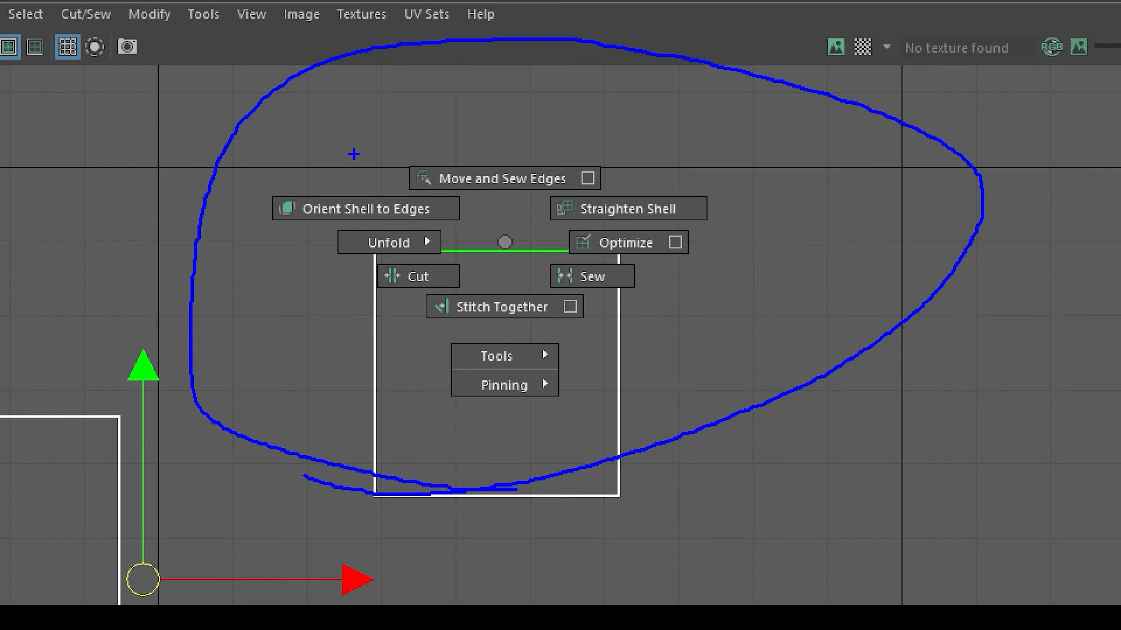
{"action": "mouse_move", "coordinate": [245, 131]}
{"action": "left_mouse_down", "text": "ctrl"}
{"action": "mouse_move", "coordinate": [434, 271]}
{"action": "mouse_move", "coordinate": [710, 400]}
{"action": "left_mouse_up", "text": "ctrl"}
{"action": "key", "text": "ctrl+z"}
{"action": "left_click_drag", "start_coordinate": [403, 155], "coordinate": [631, 195], "text": "ctrl"}
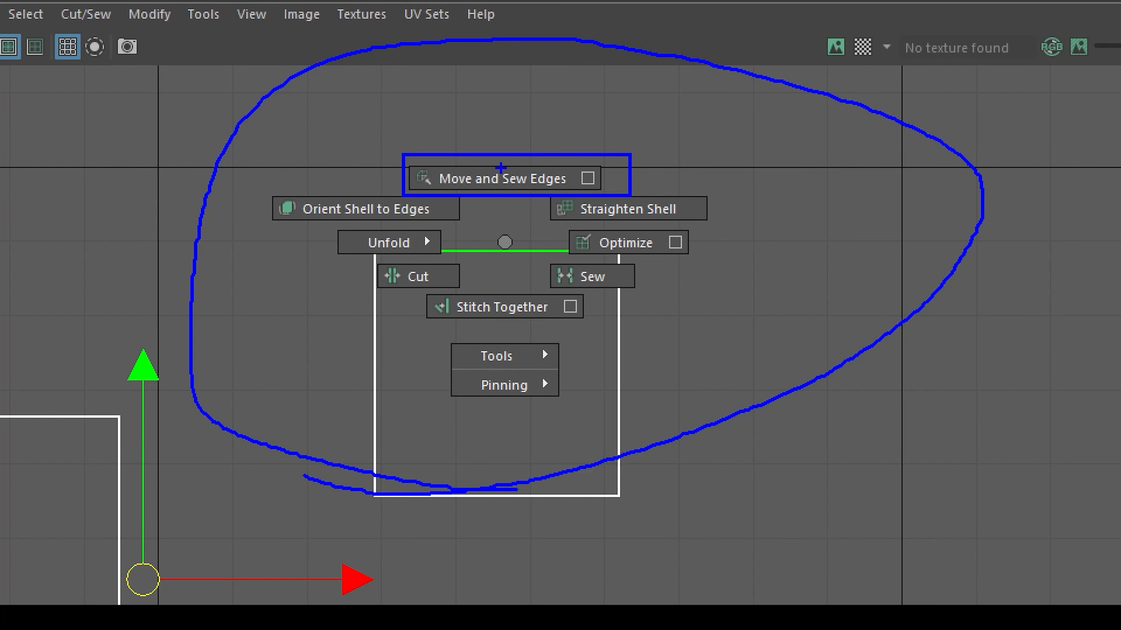
{"action": "left_click_drag", "start_coordinate": [608, 96], "coordinate": [671, 29]}
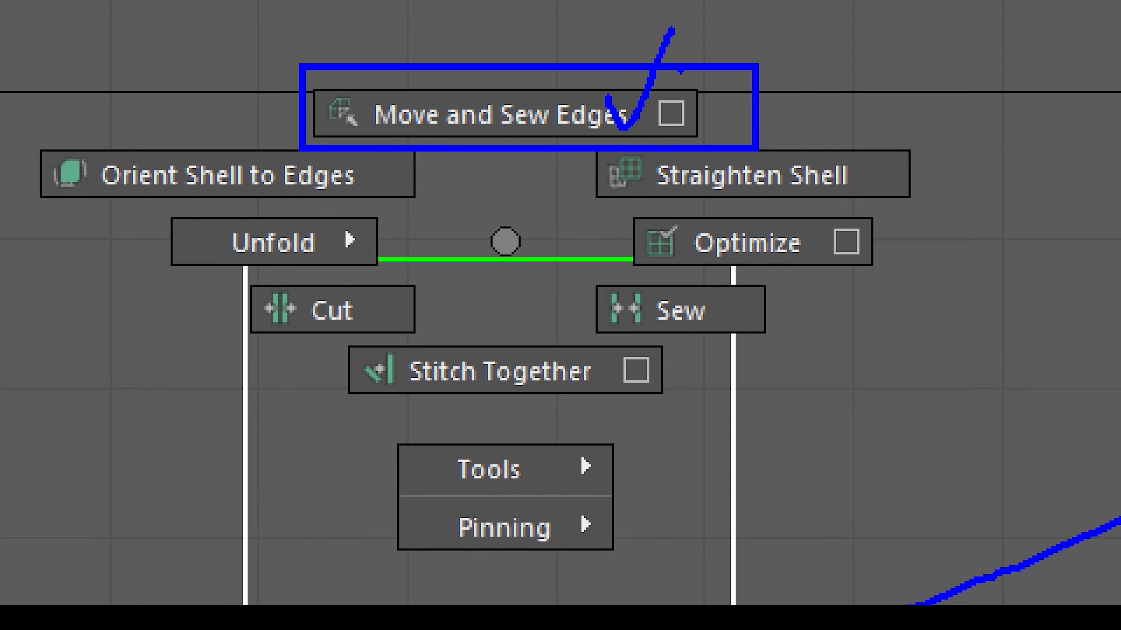
{"action": "key", "text": "Escape"}
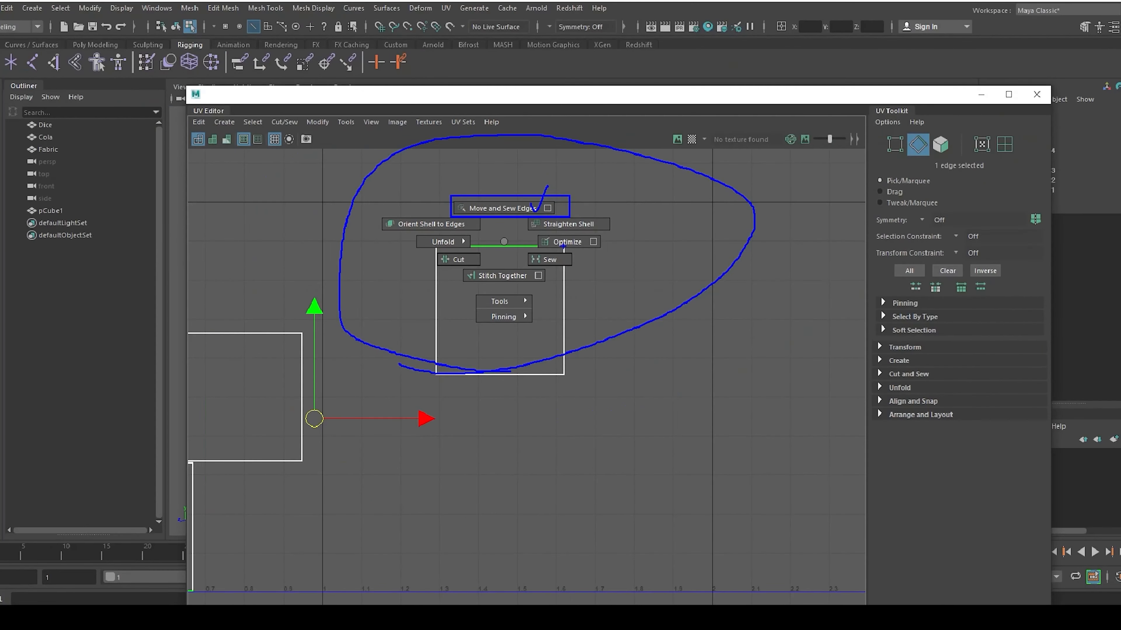
Step: Compare the isolated shell's selected upper edge with its matching highlighted edge at the base of the lowest shell
{"action": "scroll", "coordinate": [453, 295], "scroll_direction": "down", "scroll_amount": 1}
{"action": "key", "text": "ctrl+z"}
{"action": "middle_click_drag", "start_coordinate": [447, 300], "coordinate": [527, 293], "text": "alt"}
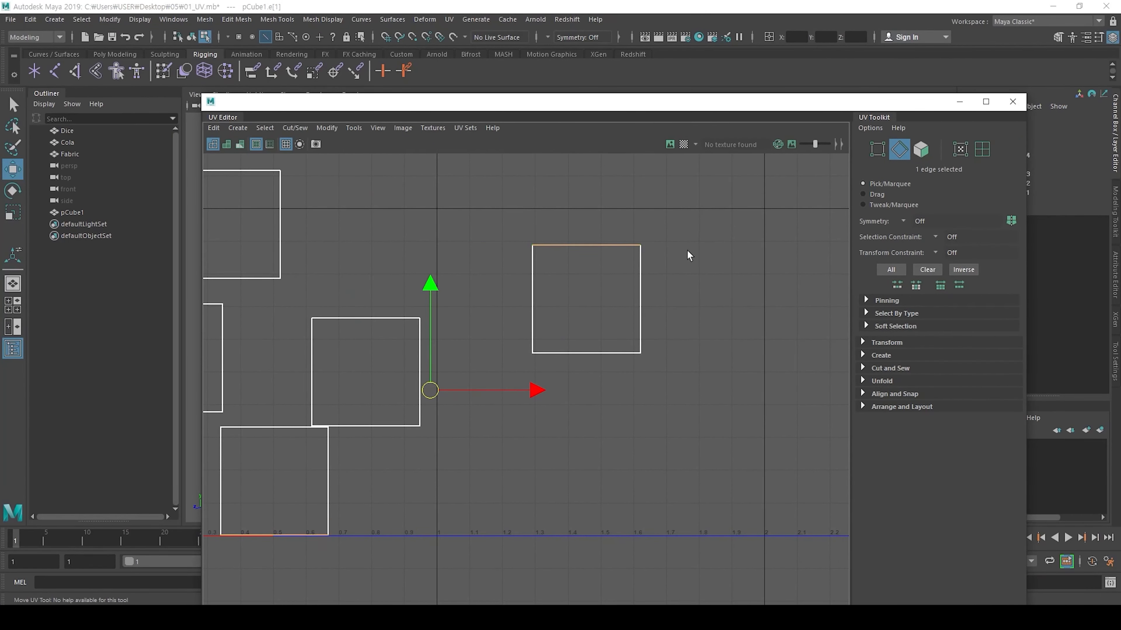
{"action": "left_click", "coordinate": [687, 250]}
{"action": "left_click_drag", "start_coordinate": [590, 281], "coordinate": [606, 238]}
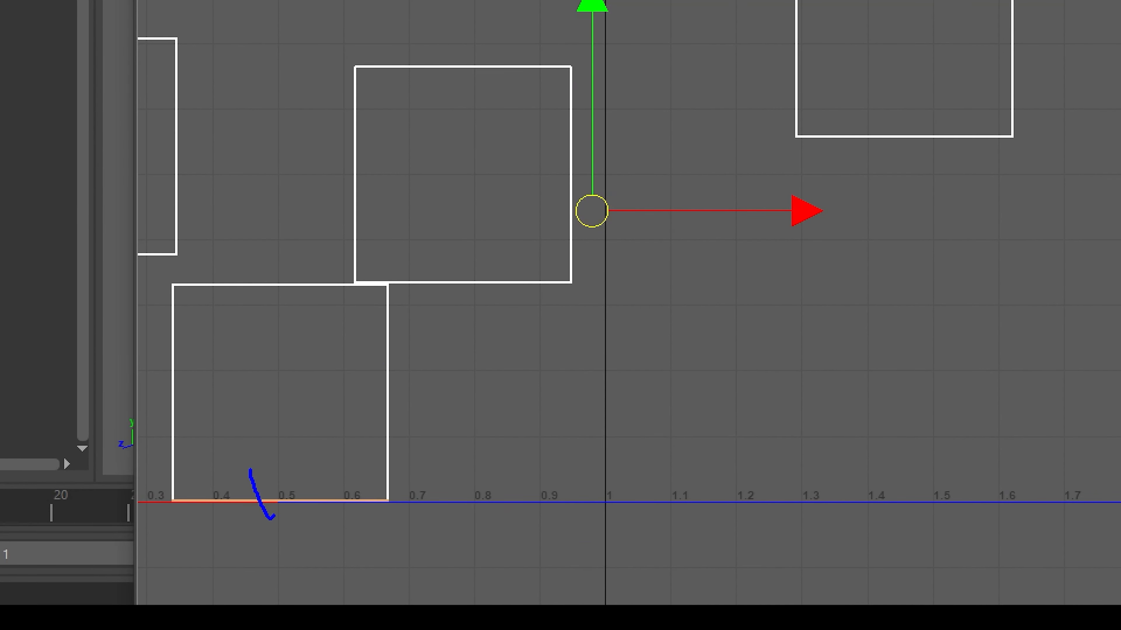
{"action": "left_click_drag", "start_coordinate": [272, 518], "coordinate": [377, 363]}
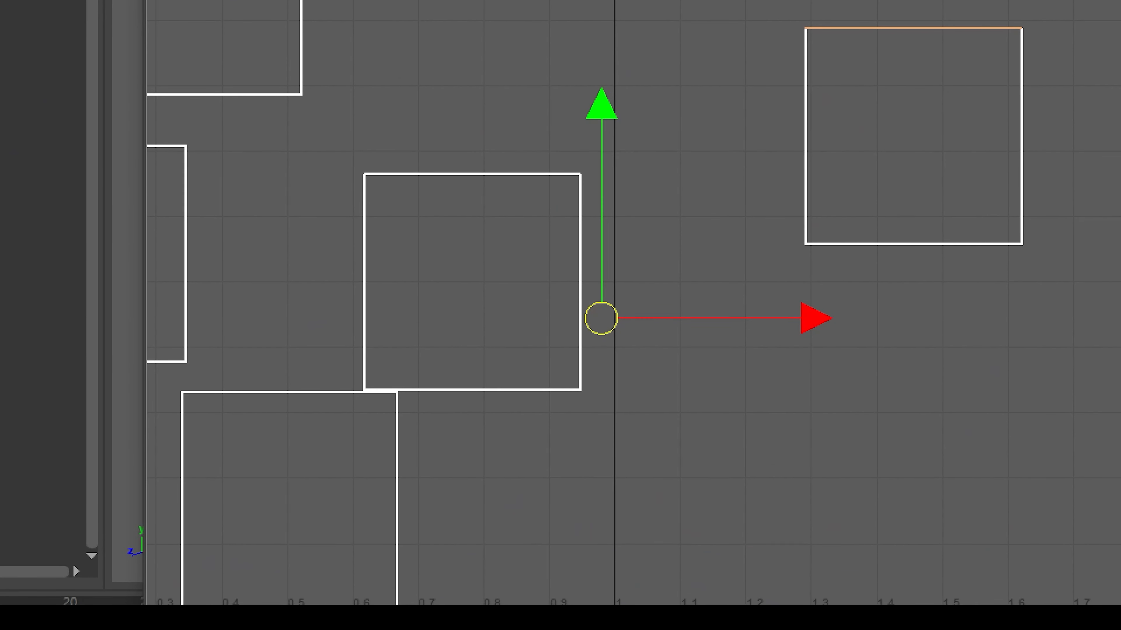
{"action": "mouse_move", "coordinate": [897, 86]}
{"action": "left_mouse_down"}
{"action": "mouse_move", "coordinate": [879, 1]}
{"action": "mouse_move", "coordinate": [888, 56]}
{"action": "left_mouse_up"}
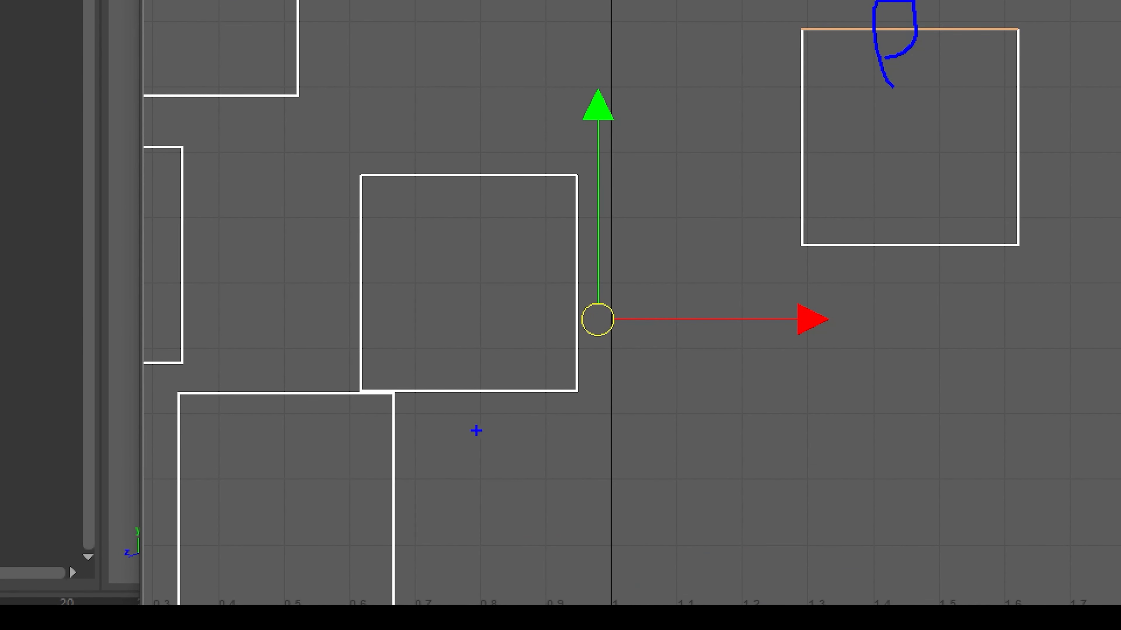
{"action": "mouse_move", "coordinate": [275, 600]}
{"action": "left_mouse_down"}
{"action": "mouse_move", "coordinate": [307, 575]}
{"action": "mouse_move", "coordinate": [275, 583]}
{"action": "left_mouse_up"}
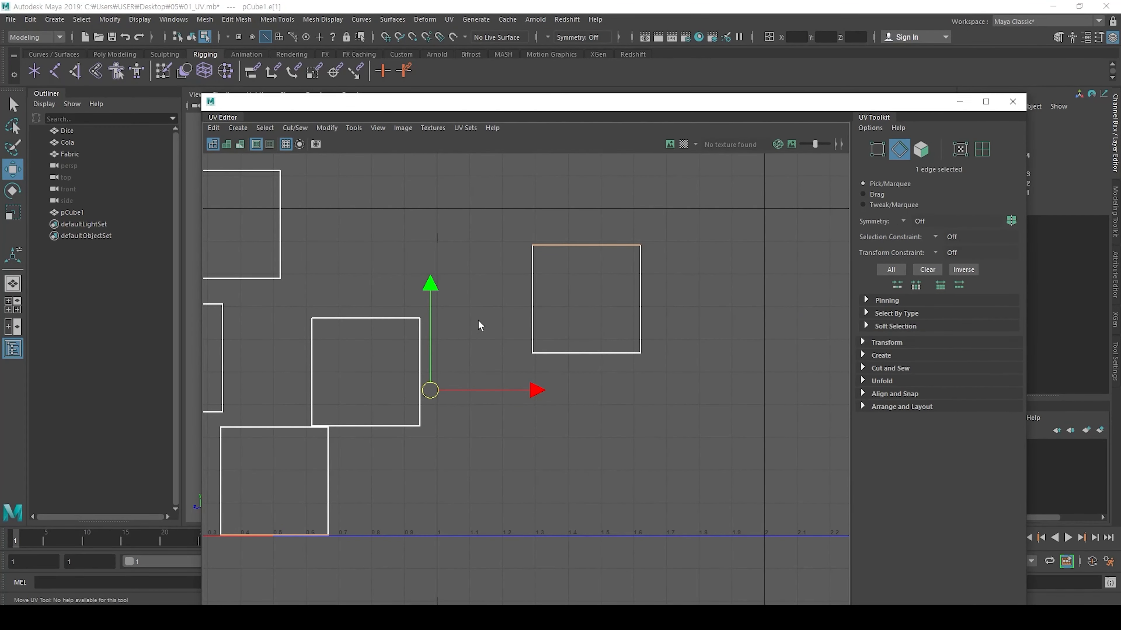
Step: Join the two face shells along the selected edge with Move and Sew Edges and inspect the shared edge
{"action": "right_click_drag", "start_coordinate": [478, 321], "coordinate": [481, 292], "text": "shift"}
{"action": "middle_click_drag", "start_coordinate": [534, 276], "coordinate": [425, 326], "text": "alt"}
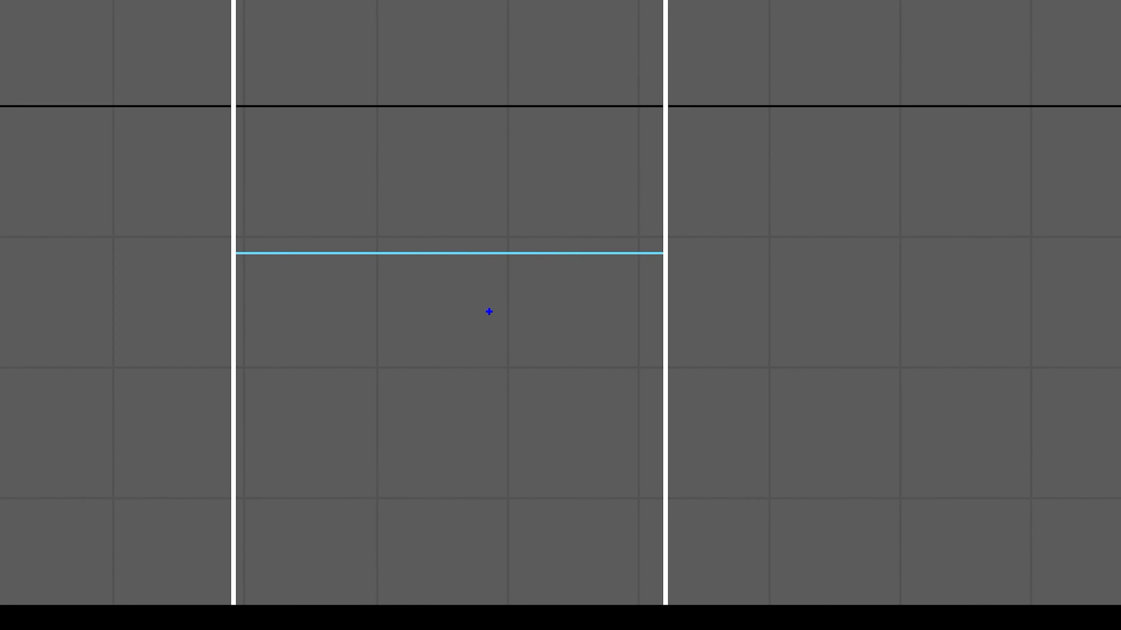
{"action": "mouse_move", "coordinate": [499, 324]}
{"action": "left_mouse_down"}
{"action": "mouse_move", "coordinate": [530, 267]}
{"action": "mouse_move", "coordinate": [486, 329]}
{"action": "left_mouse_up"}
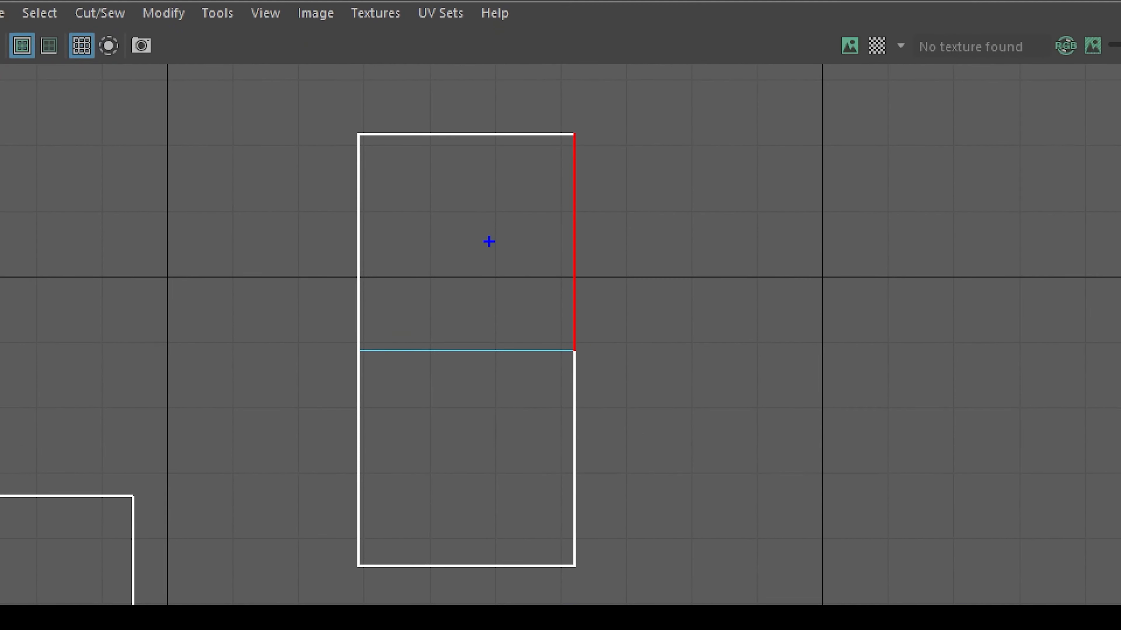
{"action": "left_click_drag", "start_coordinate": [433, 195], "coordinate": [553, 93]}
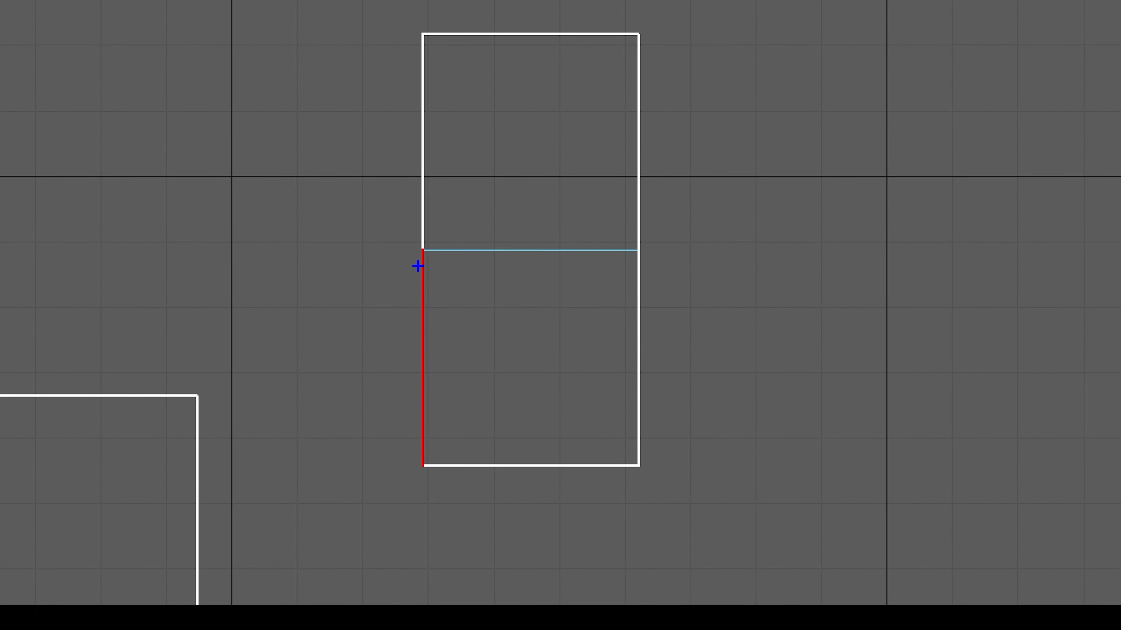
Step: Attach a face to each vertical side of the joined pair's lower face with Move and Sew Edges
{"action": "mouse_move", "coordinate": [424, 302]}
{"action": "left_mouse_down"}
{"action": "mouse_move", "coordinate": [333, 397]}
{"action": "mouse_move", "coordinate": [370, 408]}
{"action": "left_mouse_up"}
{"action": "left_click_drag", "start_coordinate": [666, 228], "coordinate": [623, 428]}
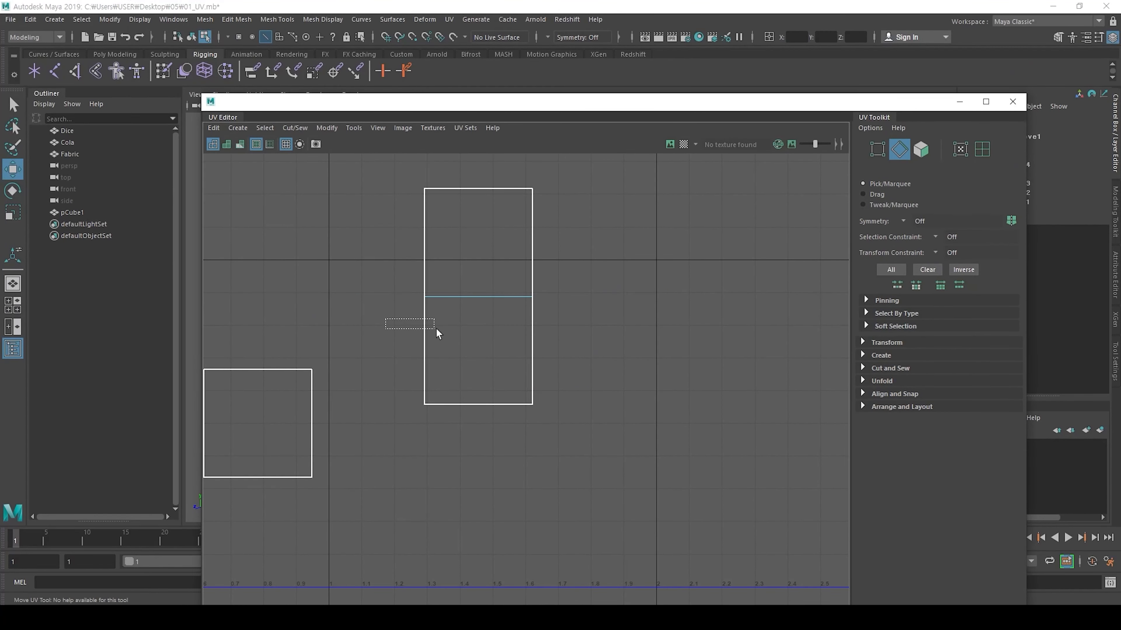
{"action": "left_click_drag", "start_coordinate": [436, 328], "coordinate": [567, 356]}
{"action": "right_click_drag", "start_coordinate": [488, 336], "coordinate": [490, 305], "text": "shift"}
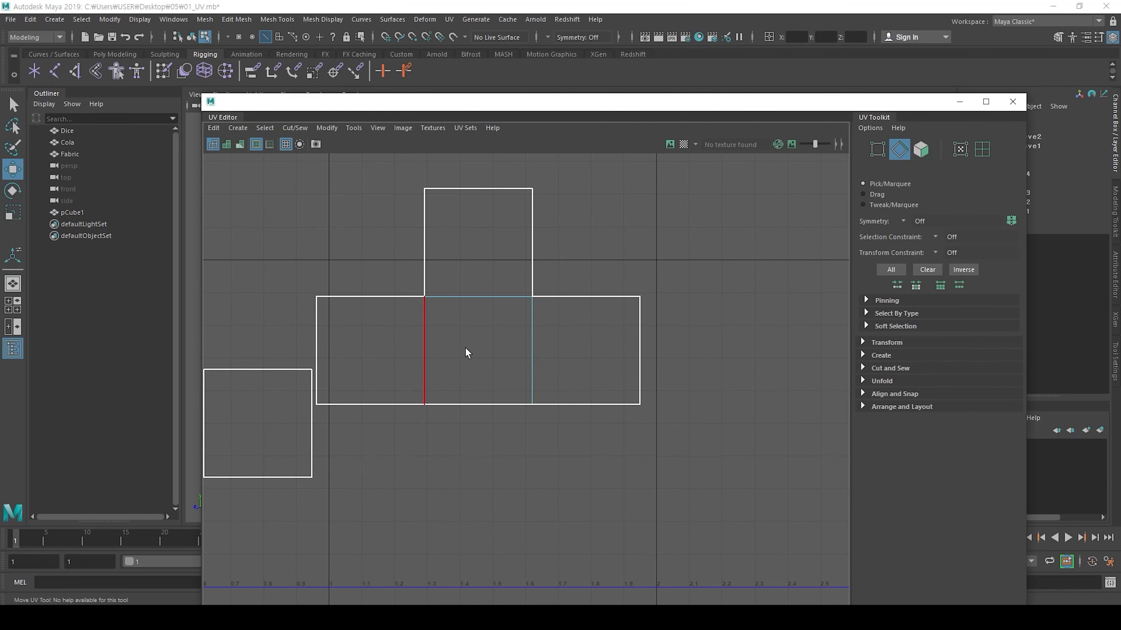
Step: Attach the two remaining faces one below the other under the central face with Move and Sew Edges, completing the cross
{"action": "middle_click_drag", "start_coordinate": [456, 401], "coordinate": [485, 244], "text": "alt"}
{"action": "scroll", "coordinate": [514, 245], "scroll_direction": "down", "scroll_amount": 1}
{"action": "left_click", "coordinate": [522, 241]}
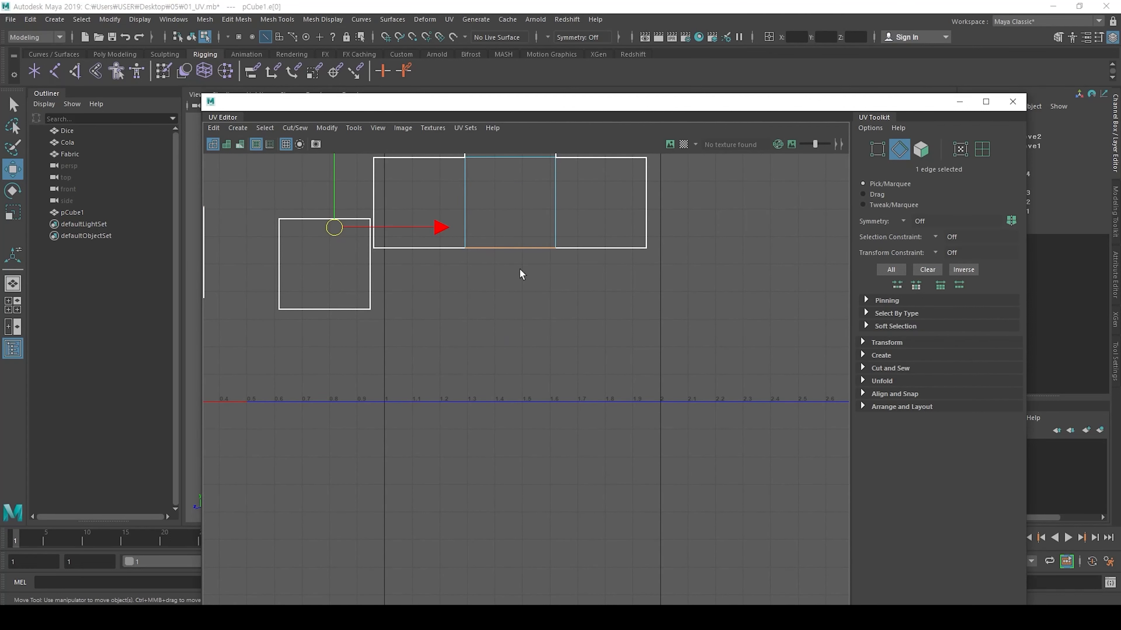
{"action": "right_click_drag", "start_coordinate": [519, 268], "coordinate": [519, 241], "text": "shift"}
{"action": "left_click", "coordinate": [511, 339]}
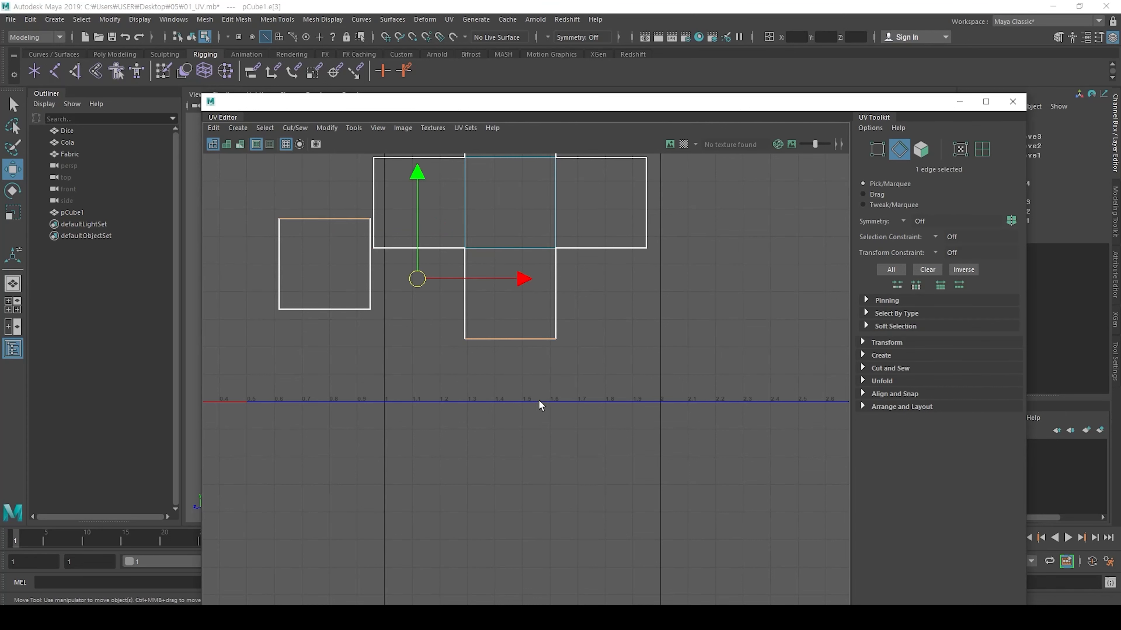
{"action": "right_click_drag", "start_coordinate": [502, 297], "coordinate": [502, 265], "text": "shift"}
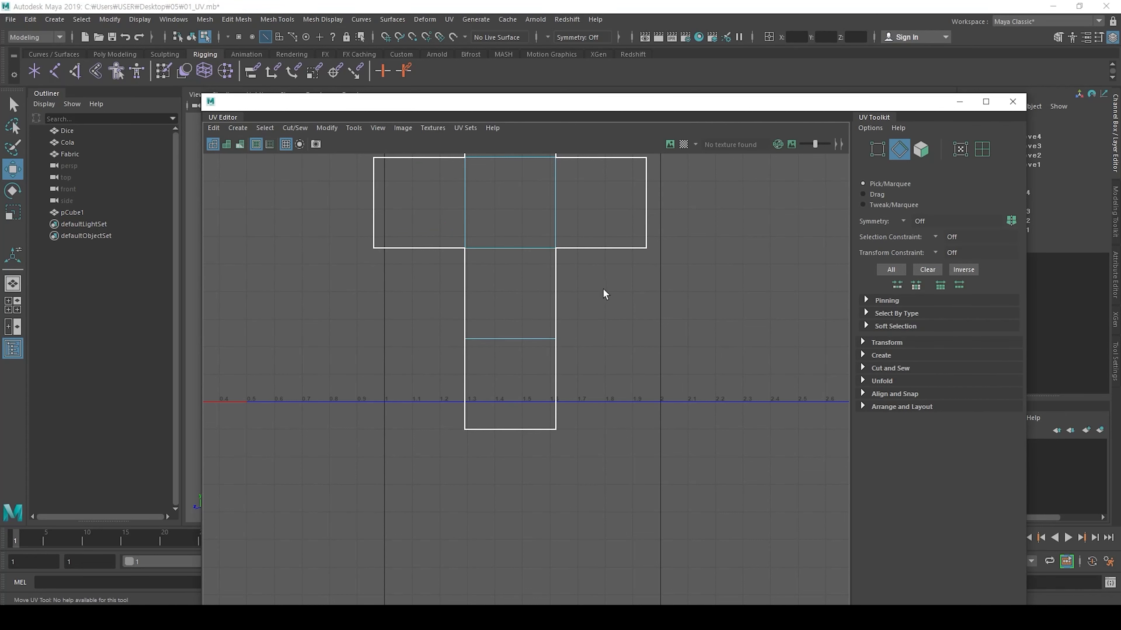
Step: Select all six faces of the cross-shaped shell, scale it to about 0.77 units tall and move it inside the 0 to 1 UV square
{"action": "middle_click_drag", "start_coordinate": [603, 293], "coordinate": [499, 363], "text": "alt"}
{"action": "scroll", "coordinate": [498, 363], "scroll_direction": "down", "scroll_amount": 1}
{"action": "scroll", "coordinate": [485, 349], "scroll_direction": "down", "scroll_amount": 1}
{"action": "left_click", "coordinate": [472, 332]}
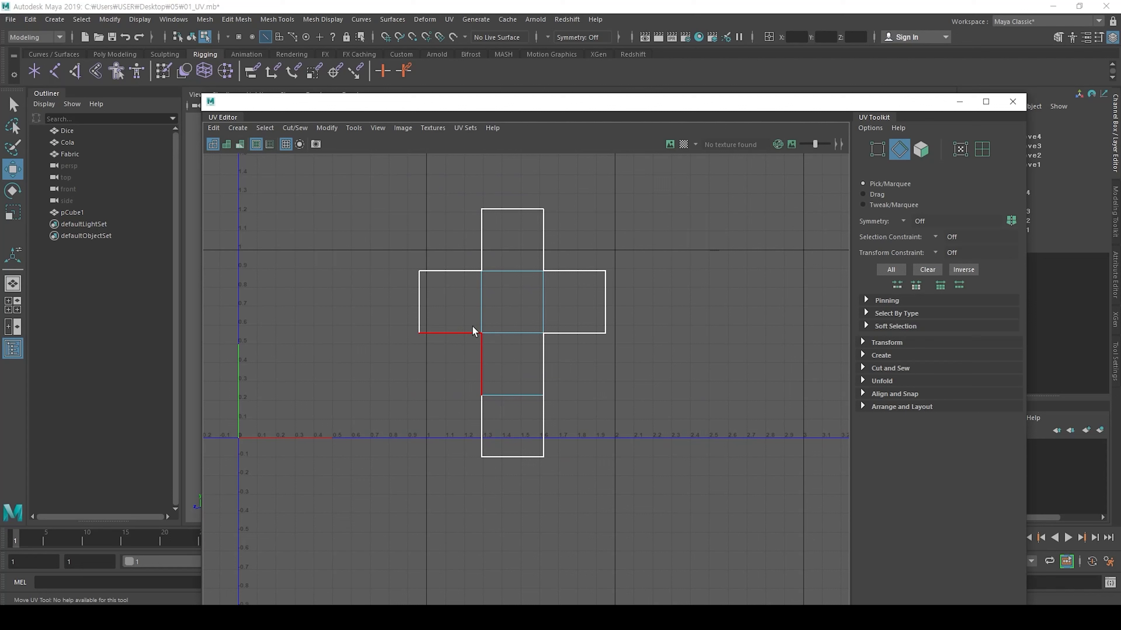
{"action": "right_click", "coordinate": [513, 295]}
{"action": "right_click_drag", "start_coordinate": [513, 296], "coordinate": [513, 326]}
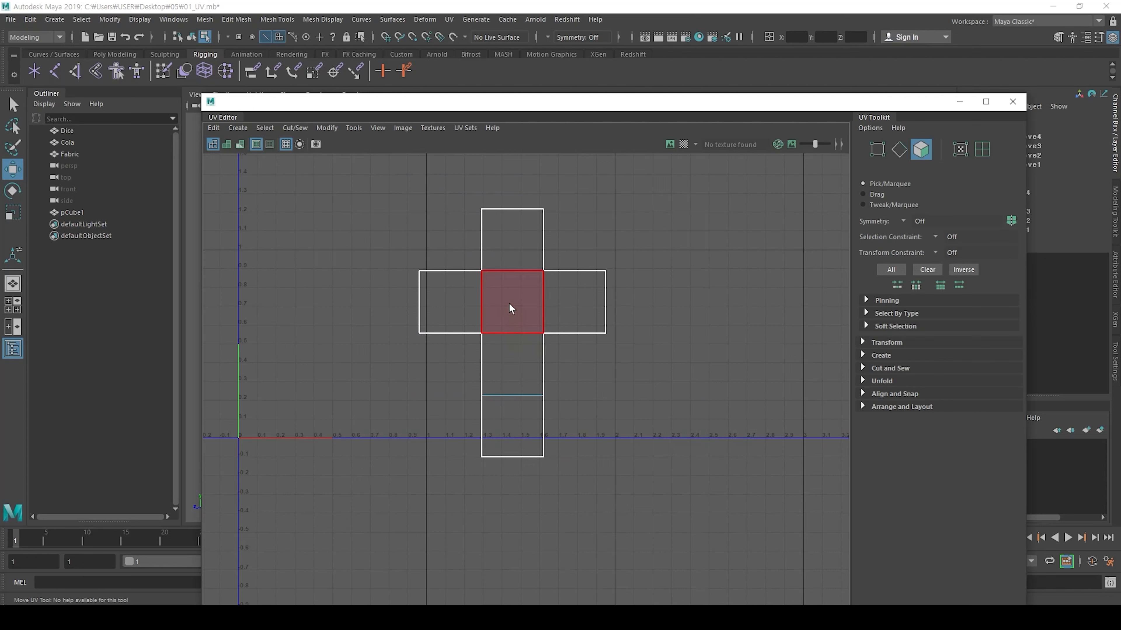
{"action": "double_click", "coordinate": [509, 304]}
{"action": "key", "text": "r"}
{"action": "left_click_drag", "start_coordinate": [513, 333], "coordinate": [323, 343]}
{"action": "key", "text": "w"}
{"action": "middle_click_drag", "start_coordinate": [327, 345], "coordinate": [480, 327], "text": "alt"}
Step: Enlarge the UV Editor to the full screen and examine the corners of the 0 to 1 UV square
{"action": "left_click_drag", "start_coordinate": [542, 106], "coordinate": [547, 0]}
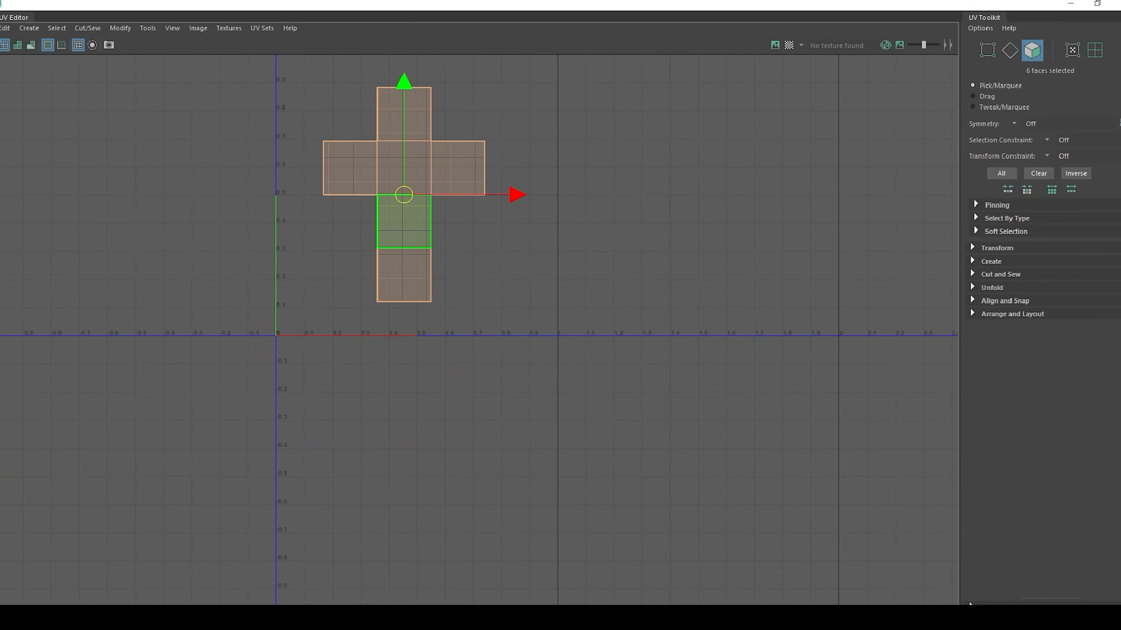
{"action": "middle_click_drag", "start_coordinate": [363, 210], "coordinate": [413, 265], "text": "alt"}
{"action": "left_click_drag", "start_coordinate": [296, 54], "coordinate": [286, 56]}
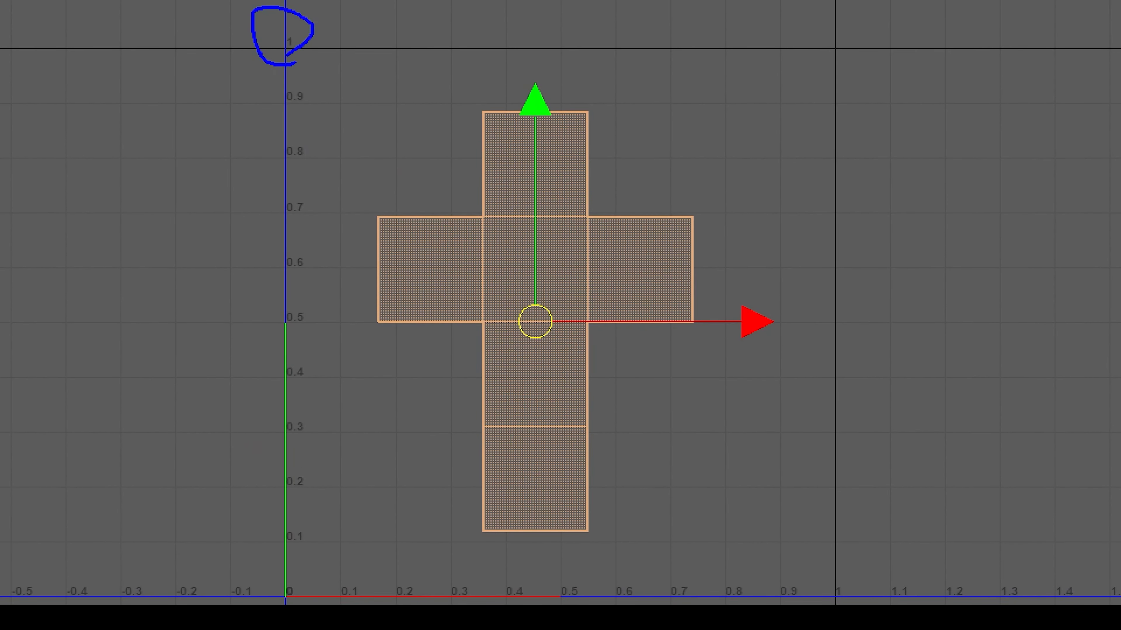
{"action": "mouse_move", "coordinate": [840, 572]}
{"action": "left_mouse_down"}
{"action": "mouse_move", "coordinate": [789, 592]}
{"action": "mouse_move", "coordinate": [864, 603]}
{"action": "left_mouse_up"}
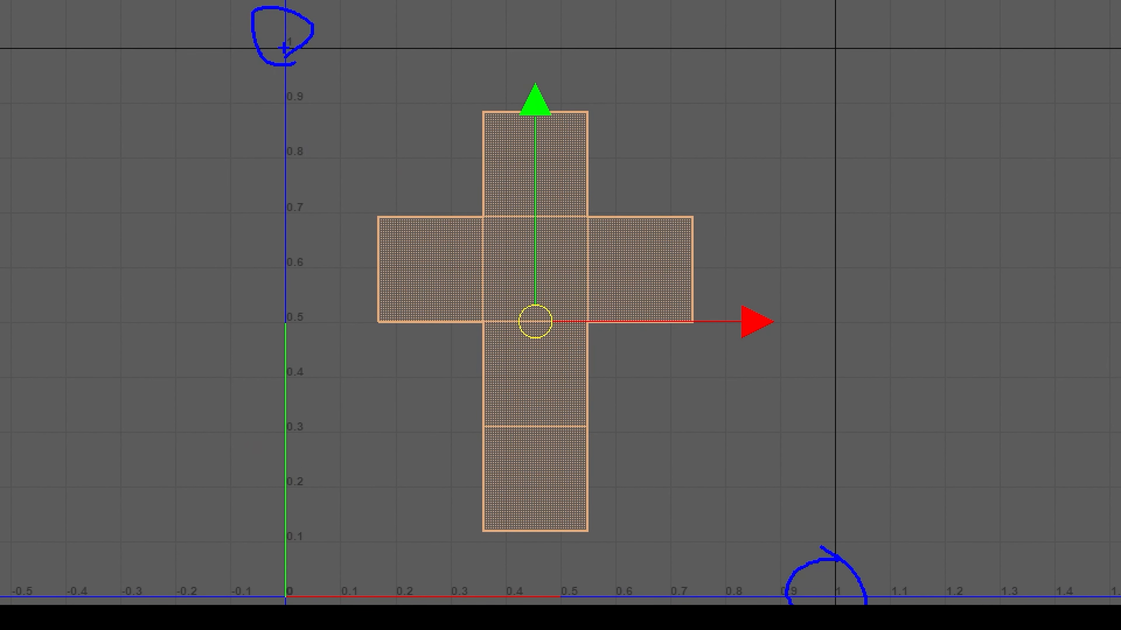
{"action": "mouse_move", "coordinate": [282, 48]}
{"action": "left_mouse_down"}
{"action": "mouse_move", "coordinate": [699, 520]}
{"action": "mouse_move", "coordinate": [833, 590]}
{"action": "left_mouse_up"}
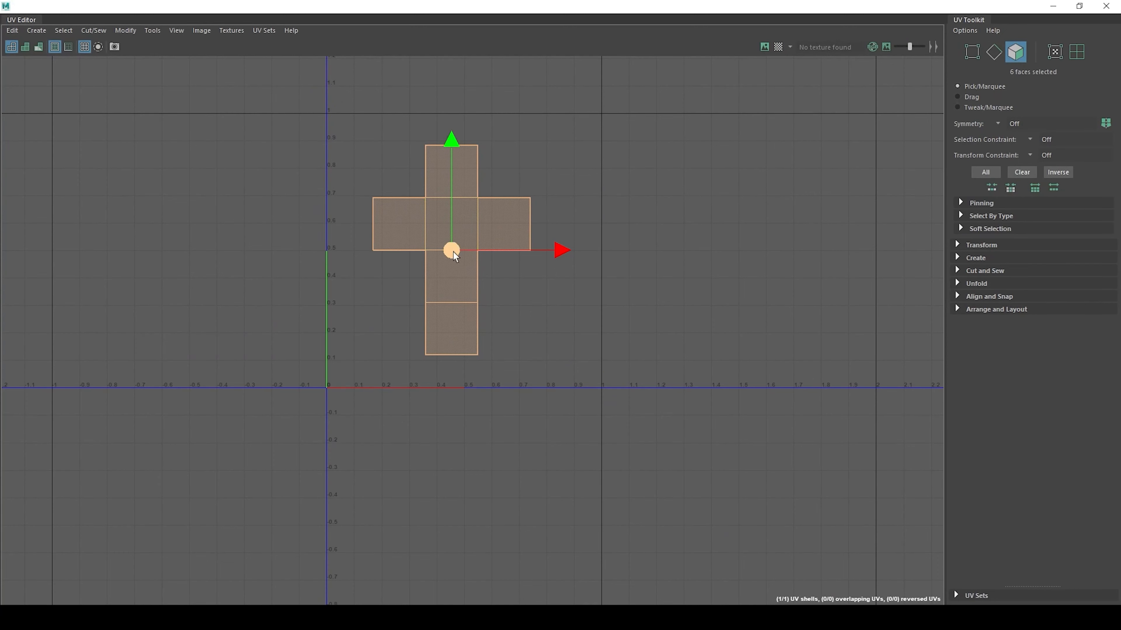
Step: Shift the cross-shaped shell slightly to sit nearer the middle of the 0 to 1 UV square
{"action": "mouse_move", "coordinate": [535, 322]}
{"action": "left_mouse_down"}
{"action": "mouse_move", "coordinate": [582, 325]}
{"action": "mouse_move", "coordinate": [554, 321]}
{"action": "left_mouse_up"}
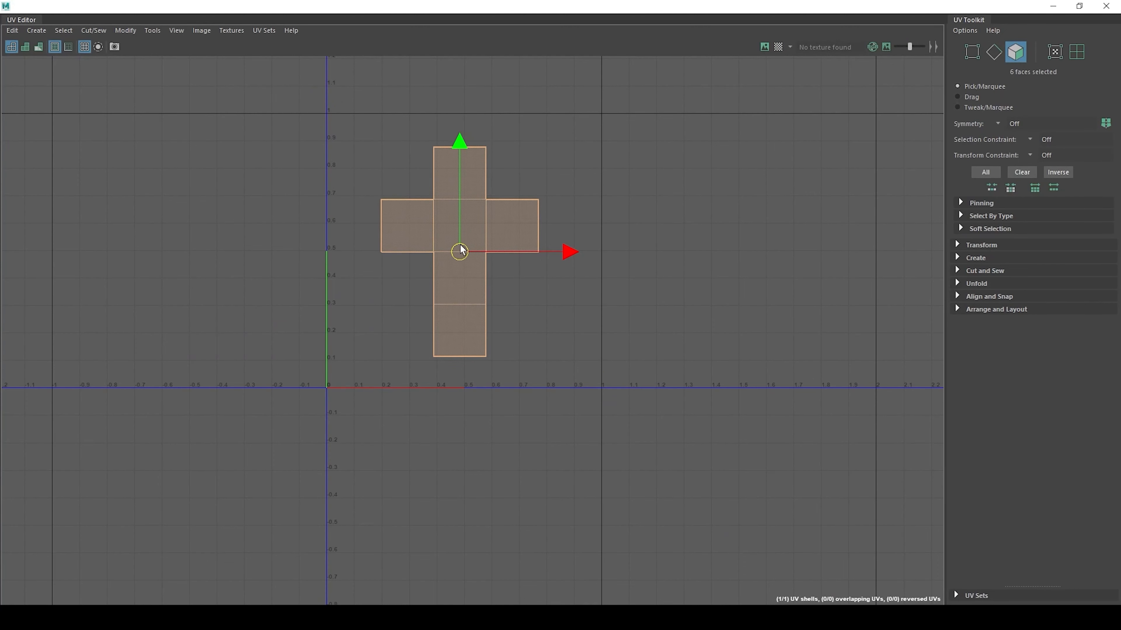
{"action": "left_click_drag", "start_coordinate": [462, 249], "coordinate": [458, 253]}
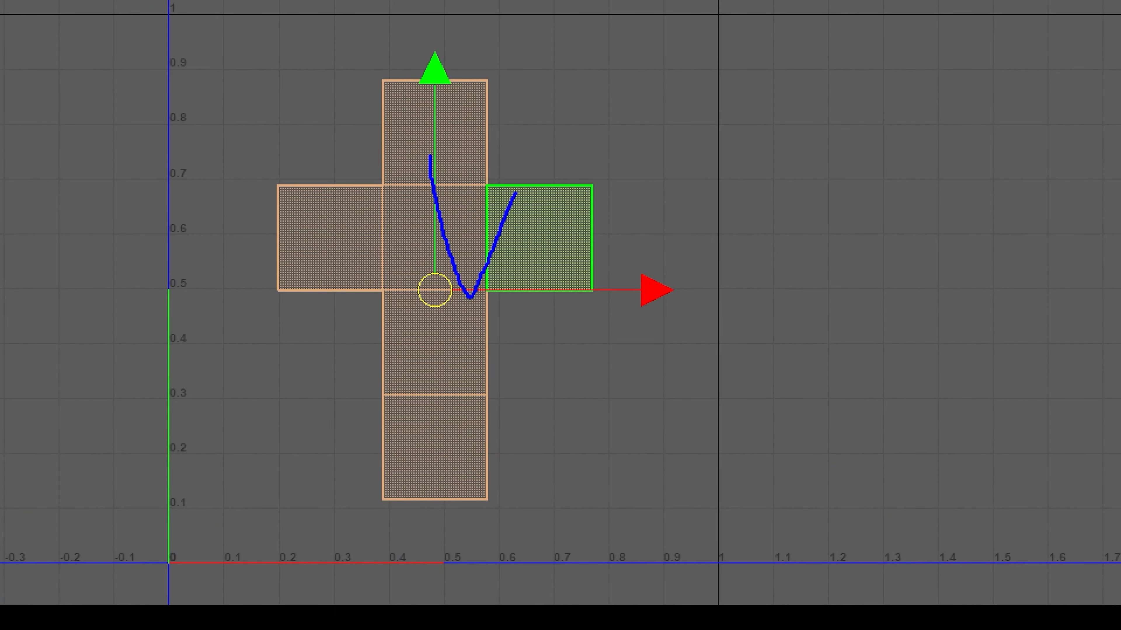
{"action": "left_click_drag", "start_coordinate": [516, 192], "coordinate": [581, 62]}
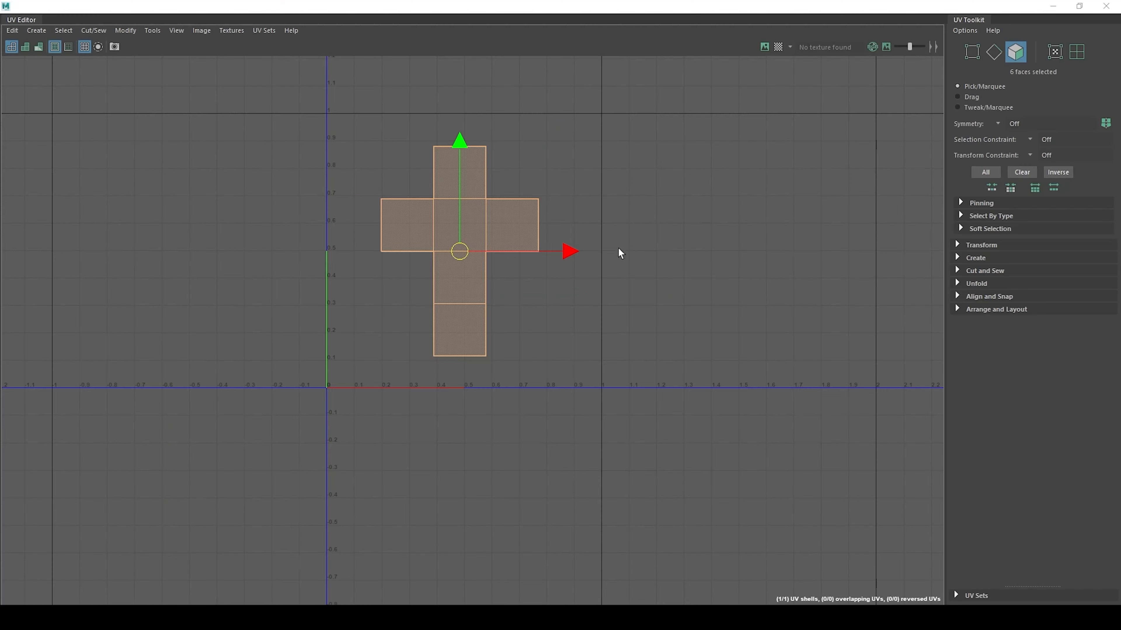
{"action": "scroll", "coordinate": [437, 265], "scroll_direction": "up", "scroll_amount": 1}
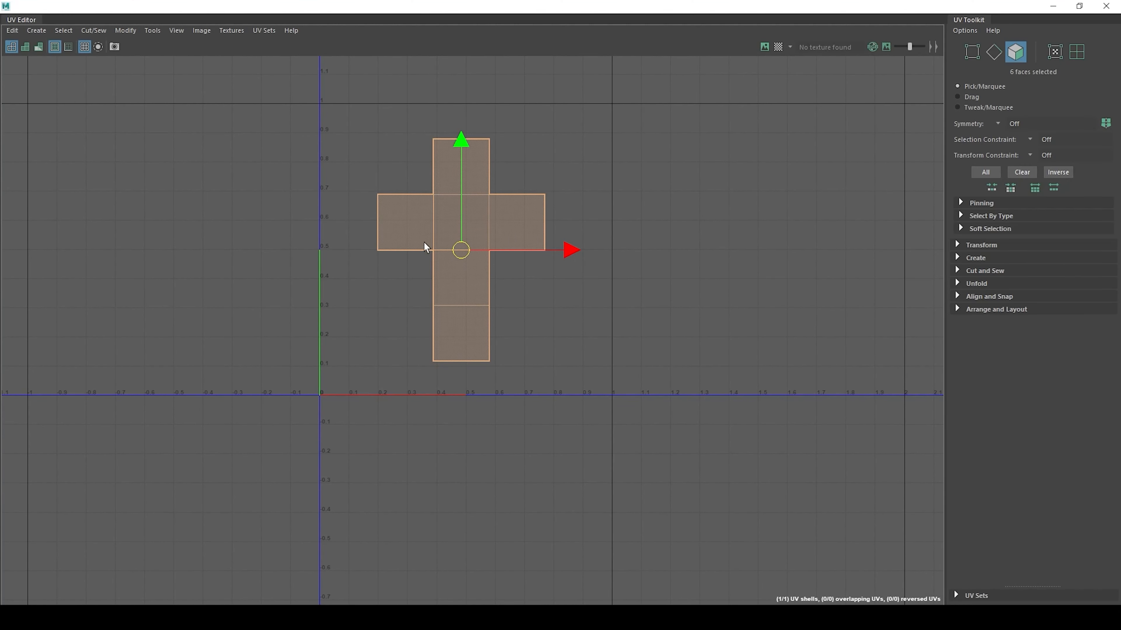
Step: Cut the UV edge between the cross's central face and its left arm
{"action": "key", "text": "F10"}
{"action": "left_click", "coordinate": [448, 220]}
{"action": "right_click_drag", "start_coordinate": [448, 221], "coordinate": [410, 237], "text": "shift"}
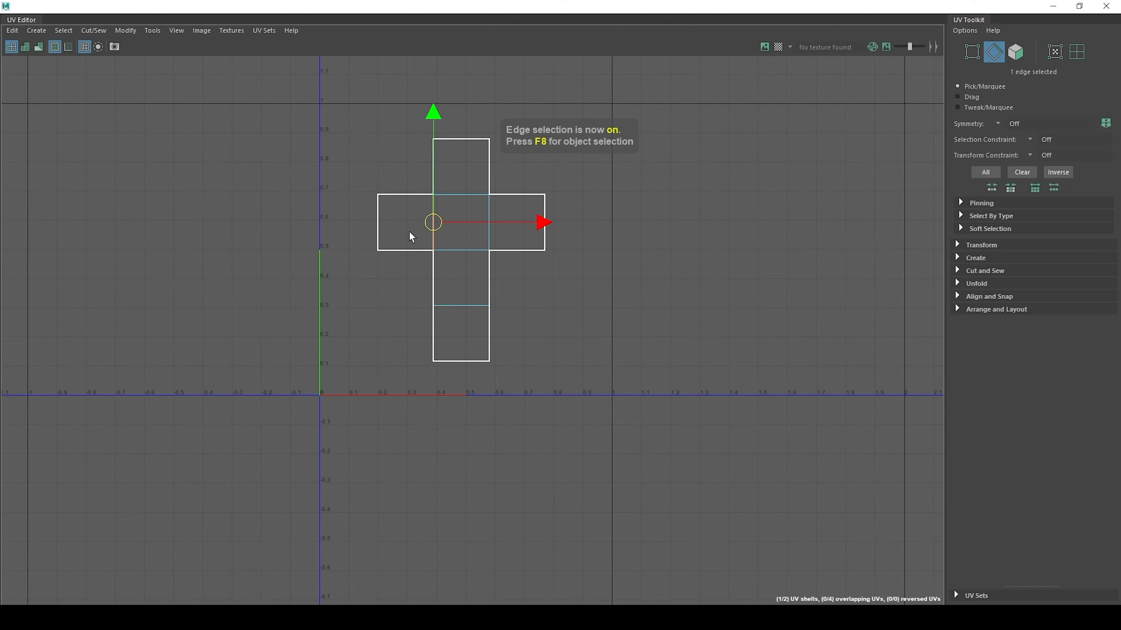
Step: Move the detached left face outside the 0 to 1 UV square and flip it
{"action": "key", "text": "F11"}
{"action": "left_click", "coordinate": [393, 236]}
{"action": "left_click_drag", "start_coordinate": [405, 223], "coordinate": [272, 282]}
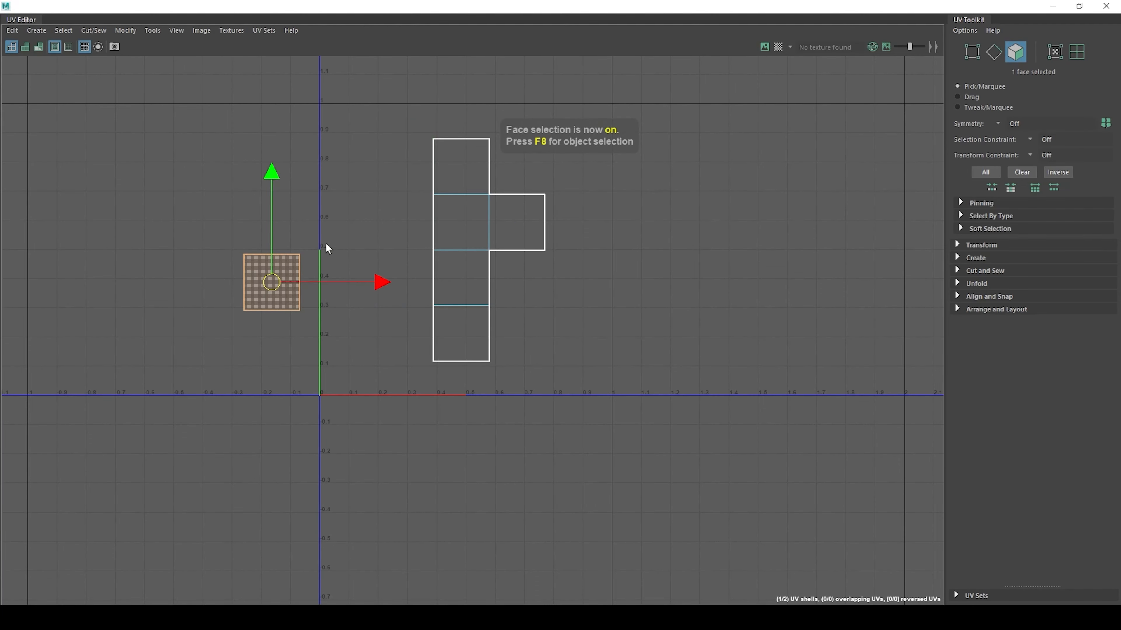
{"action": "right_click_drag", "start_coordinate": [312, 243], "coordinate": [305, 318], "text": "shift"}
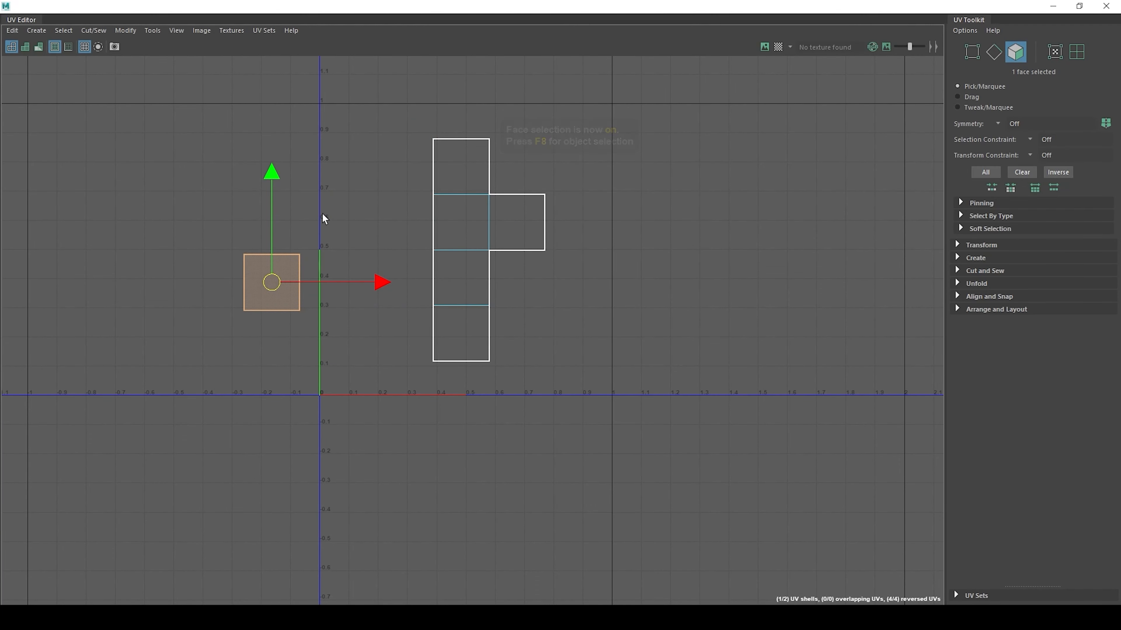
Step: Select the central face's cut left edge and compare it with the matching edge on the detached face
{"action": "key", "text": "F10"}
{"action": "scroll", "coordinate": [337, 249], "scroll_direction": "up", "scroll_amount": 1}
{"action": "left_click", "coordinate": [449, 218]}
{"action": "right_click_drag", "start_coordinate": [485, 218], "coordinate": [589, 260], "text": "shift"}
{"action": "mouse_move", "coordinate": [479, 235]}
{"action": "left_mouse_down"}
{"action": "mouse_move", "coordinate": [524, 222]}
{"action": "mouse_move", "coordinate": [483, 252]}
{"action": "left_mouse_up"}
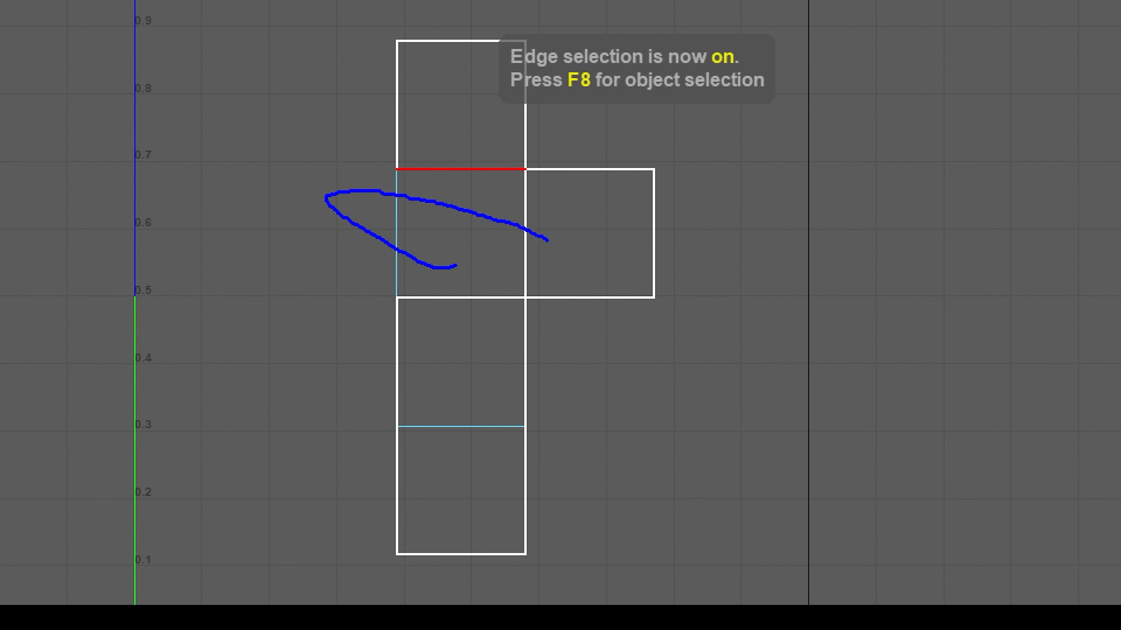
{"action": "key", "text": "e"}
{"action": "key", "text": "r"}
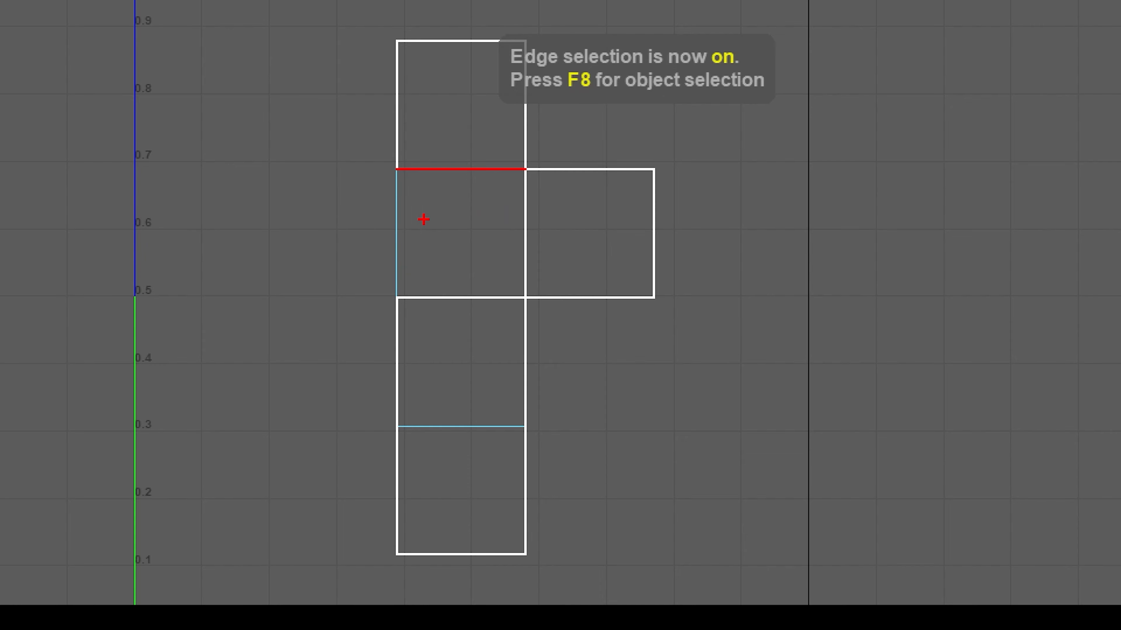
{"action": "mouse_move", "coordinate": [457, 260]}
{"action": "left_mouse_down"}
{"action": "mouse_move", "coordinate": [387, 225]}
{"action": "mouse_move", "coordinate": [513, 201]}
{"action": "left_mouse_up"}
{"action": "key", "text": "e"}
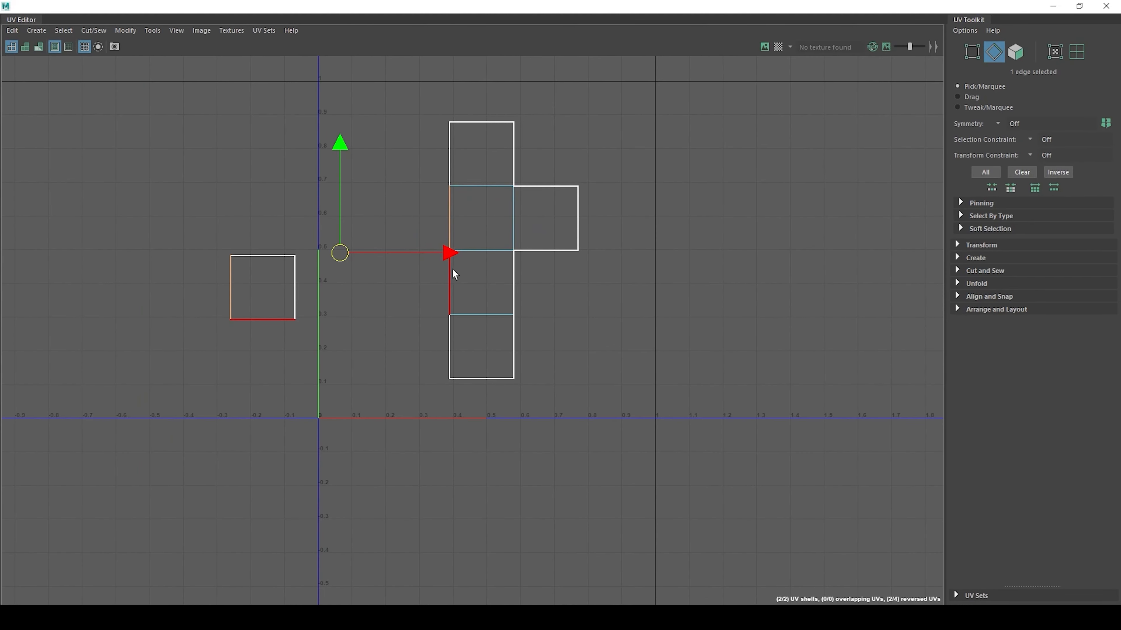
Step: Clear the edge selection and switch the UV display from wireframe to shaded shells
{"action": "left_click", "coordinate": [380, 313]}
{"action": "scroll", "coordinate": [373, 333], "scroll_direction": "up", "scroll_amount": 2}
{"action": "middle_click_drag", "start_coordinate": [389, 253], "coordinate": [360, 268], "text": "alt"}
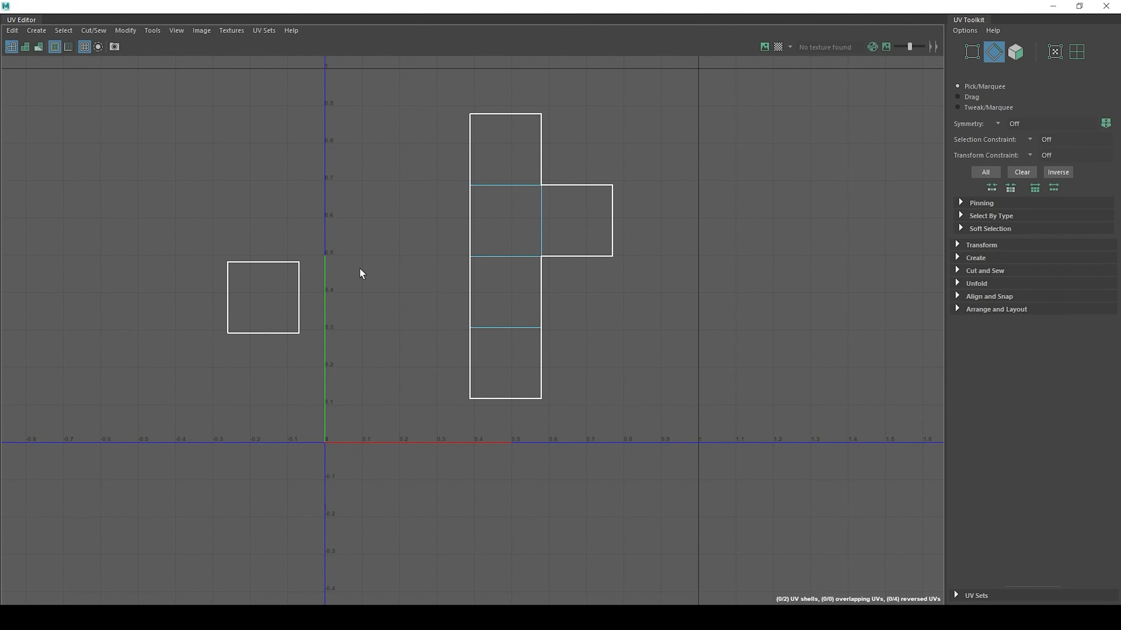
{"action": "right_click_drag", "start_coordinate": [360, 269], "coordinate": [353, 300], "text": "alt"}
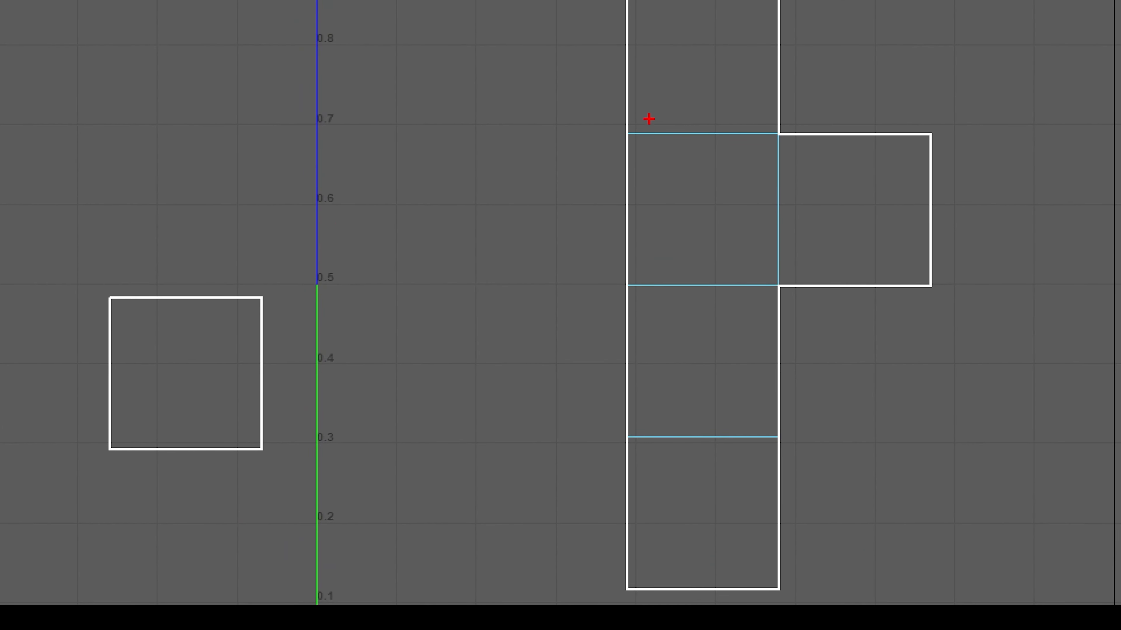
{"action": "left_click_drag", "start_coordinate": [496, 145], "coordinate": [514, 162]}
{"action": "left_click_drag", "start_coordinate": [519, 221], "coordinate": [539, 228]}
{"action": "left_click_drag", "start_coordinate": [554, 219], "coordinate": [569, 232]}
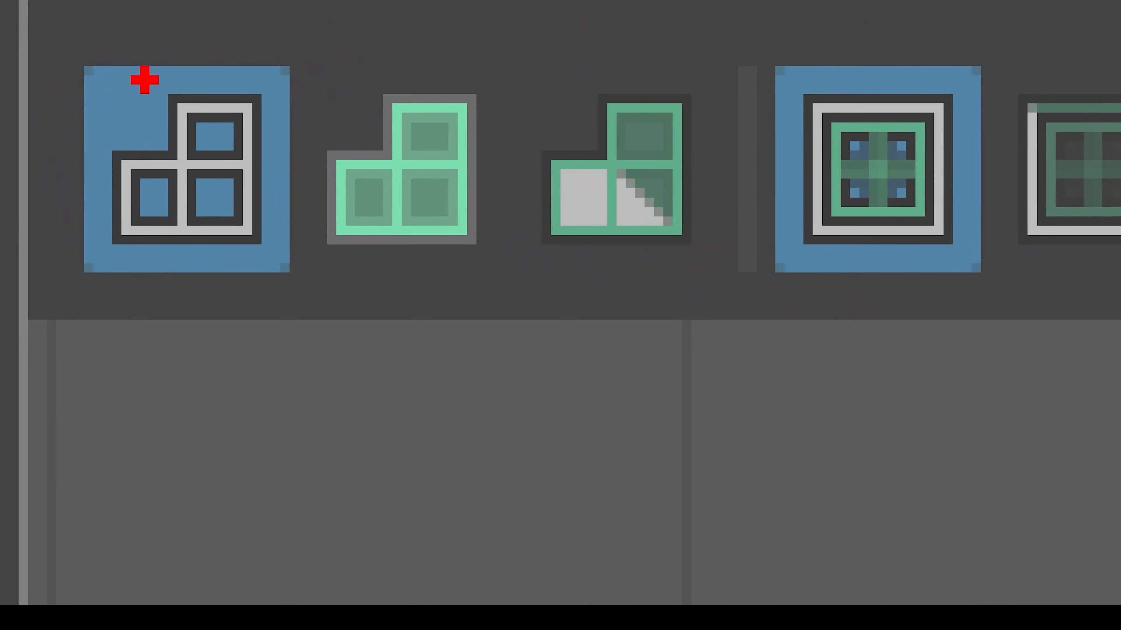
{"action": "mouse_move", "coordinate": [238, 22]}
{"action": "left_mouse_down"}
{"action": "mouse_move", "coordinate": [348, 99]}
{"action": "mouse_move", "coordinate": [551, 360]}
{"action": "mouse_move", "coordinate": [499, 363]}
{"action": "left_mouse_up"}
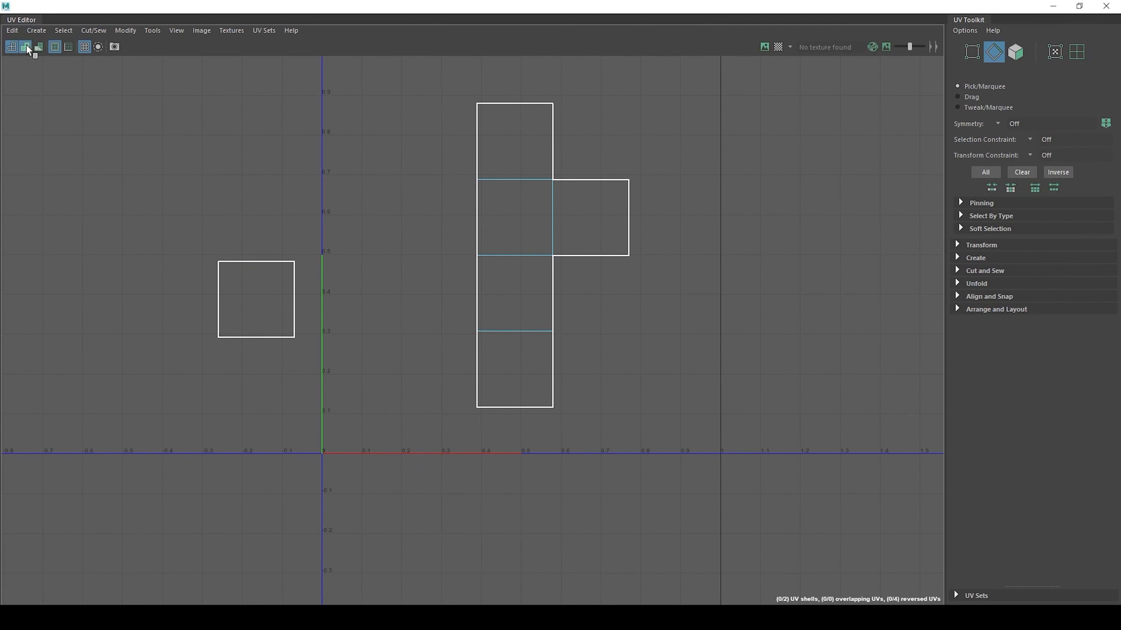
{"action": "left_click", "coordinate": [53, 90]}
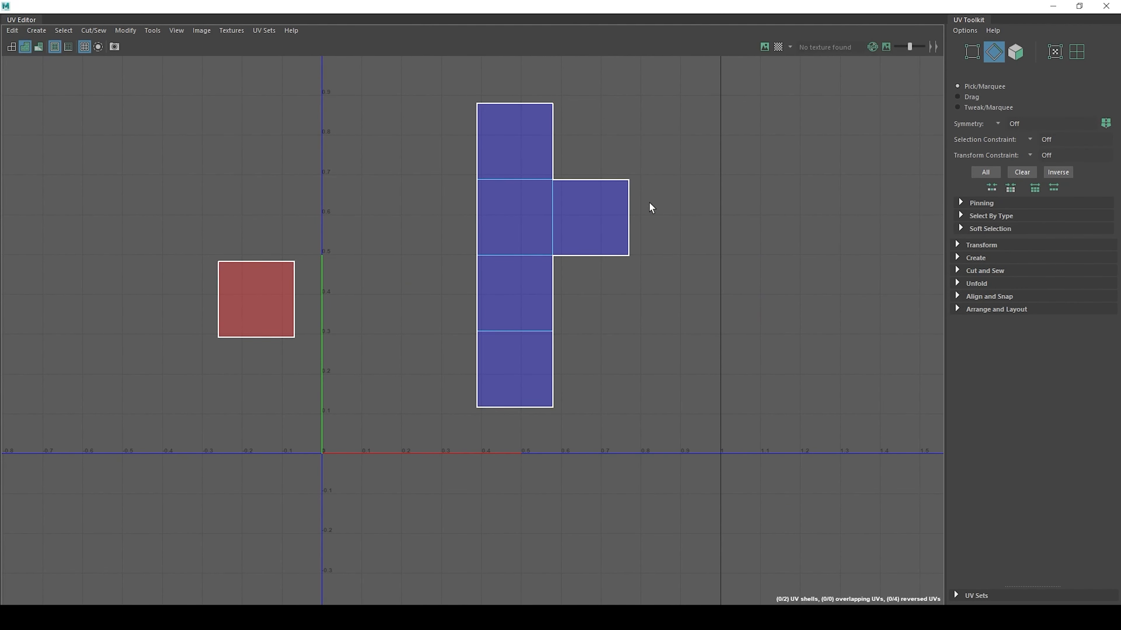
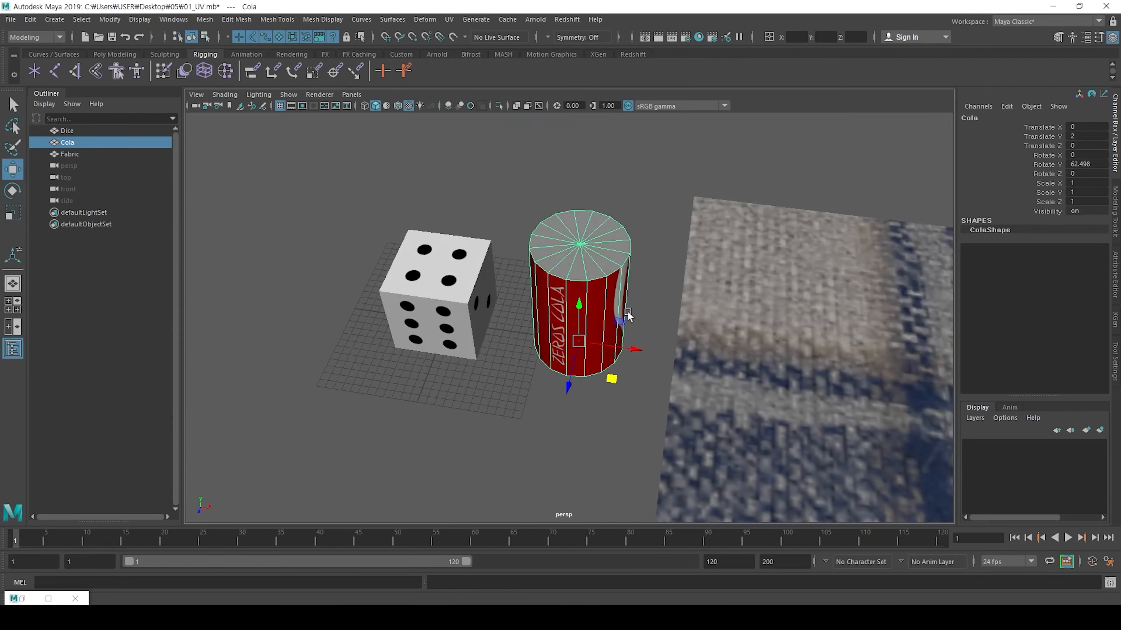
Step: Examine the Cola can and the Dice from several angles in the viewport
{"action": "scroll", "coordinate": [587, 259], "scroll_direction": "up", "scroll_amount": 5}
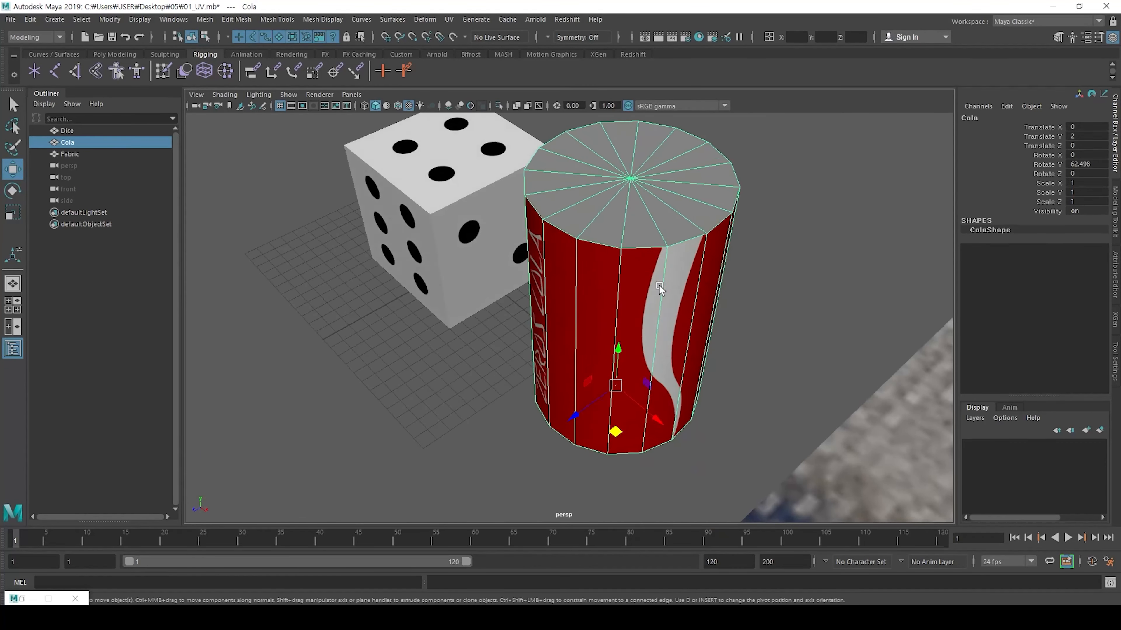
{"action": "scroll", "coordinate": [659, 285], "scroll_direction": "down", "scroll_amount": 5}
{"action": "left_click", "coordinate": [718, 225]}
{"action": "left_click", "coordinate": [479, 206]}
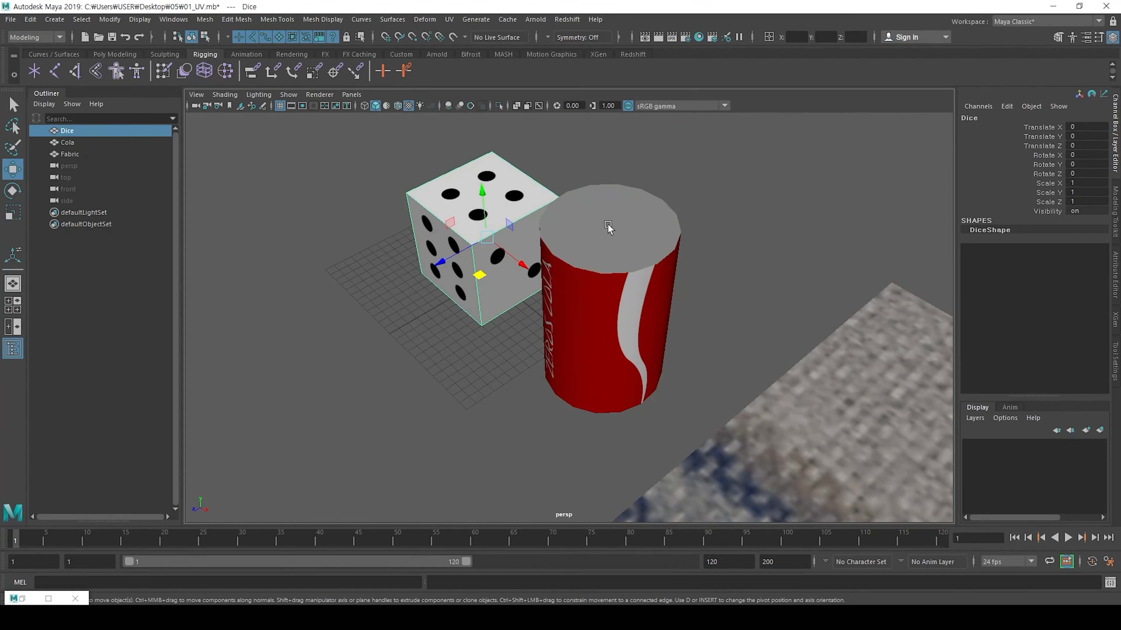
{"action": "scroll", "coordinate": [617, 269], "scroll_direction": "up", "scroll_amount": 3}
{"action": "middle_click_drag", "start_coordinate": [601, 240], "coordinate": [589, 294], "text": "alt"}
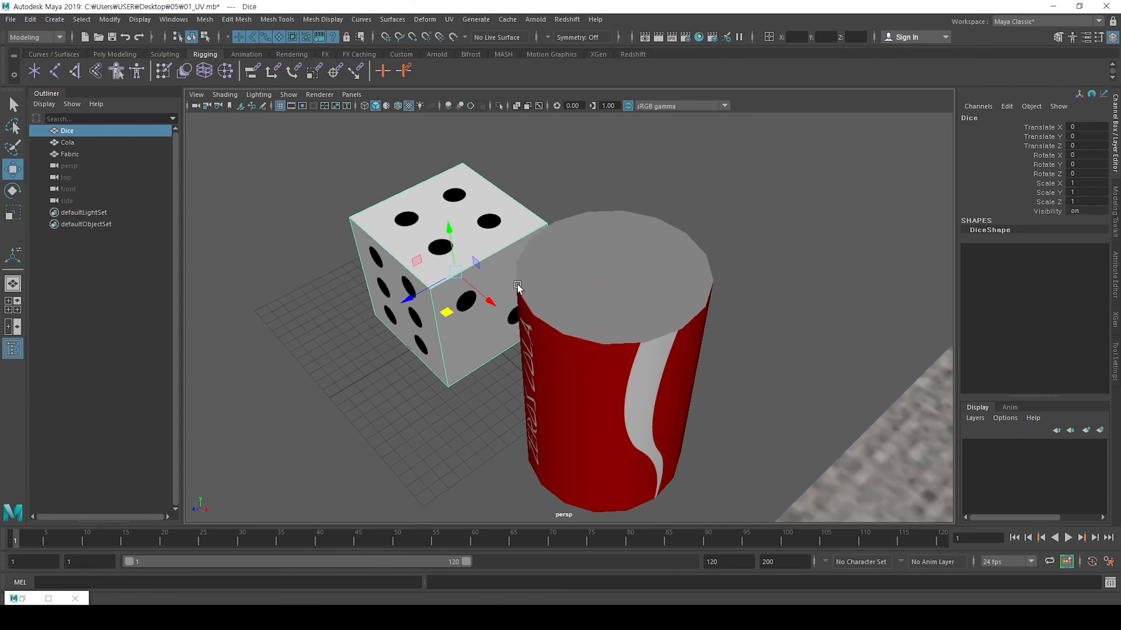
{"action": "scroll", "coordinate": [593, 294], "scroll_direction": "up", "scroll_amount": 3}
{"action": "left_click_drag", "start_coordinate": [618, 300], "coordinate": [630, 244], "text": "alt"}
{"action": "scroll", "coordinate": [583, 270], "scroll_direction": "down", "scroll_amount": 4}
Step: Select the Cola can and bring up its full UV layout in the UV Editor
{"action": "left_click", "coordinate": [629, 244]}
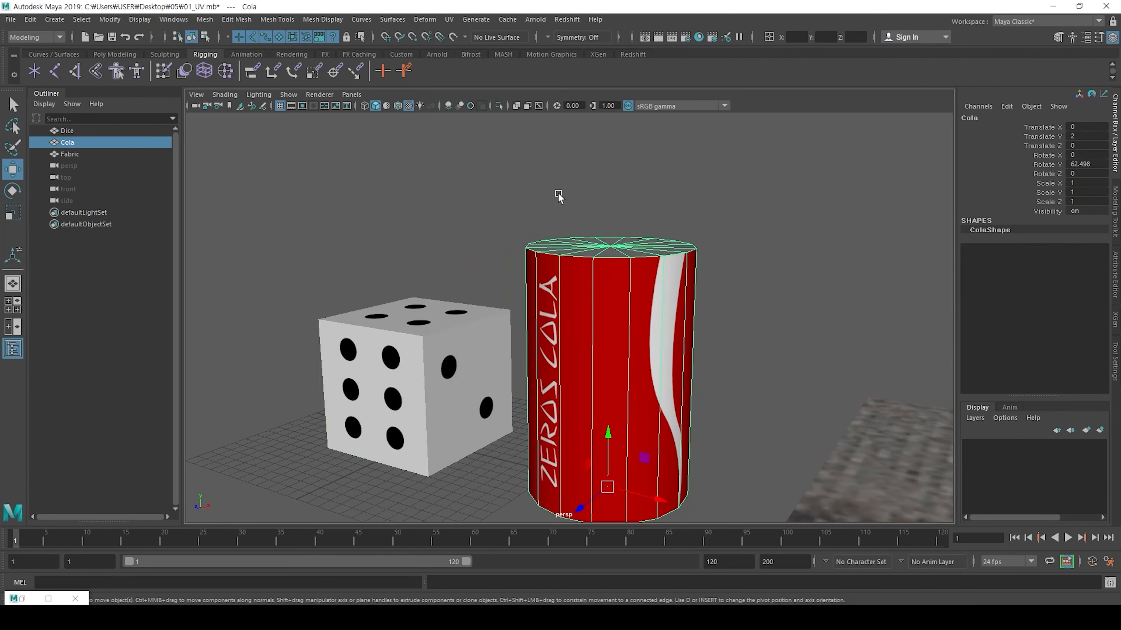
{"action": "key", "text": "alt+Tab"}
{"action": "key", "text": "f"}
{"action": "right_click_drag", "start_coordinate": [550, 350], "coordinate": [450, 330], "text": "alt"}
{"action": "middle_click_drag", "start_coordinate": [597, 370], "coordinate": [596, 301], "text": "alt"}
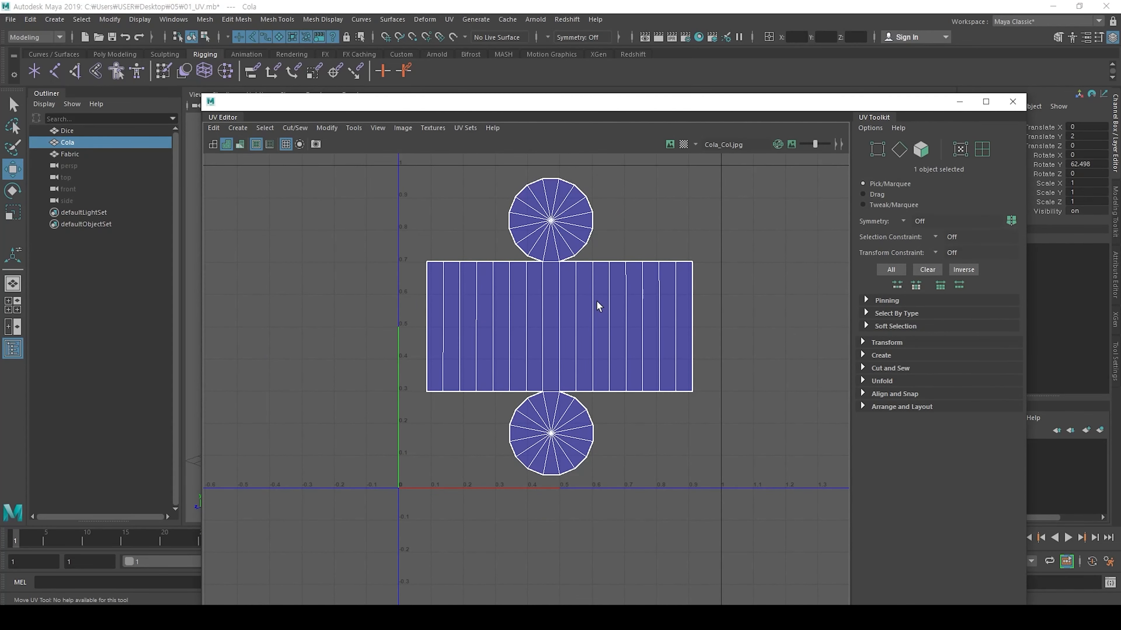
Step: Move the UV Editor clear of the viewport and examine the can's circular top cap and its border edges
{"action": "left_click_drag", "start_coordinate": [582, 105], "coordinate": [618, 309]}
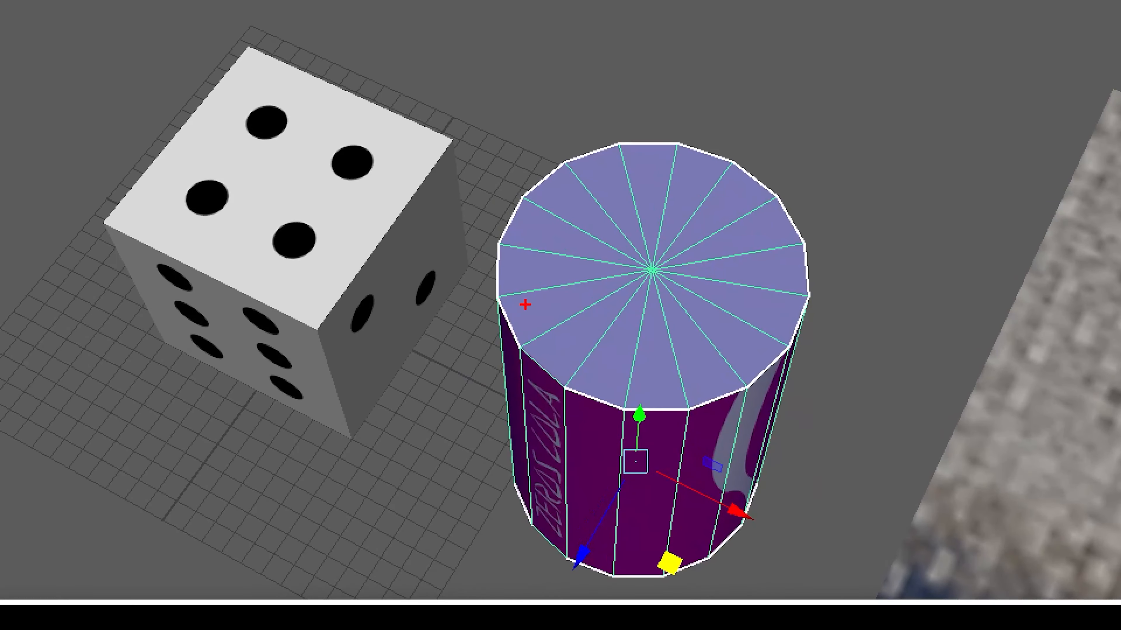
{"action": "mouse_move", "coordinate": [520, 349]}
{"action": "left_mouse_down"}
{"action": "mouse_move", "coordinate": [776, 195]}
{"action": "mouse_move", "coordinate": [648, 372]}
{"action": "left_mouse_up"}
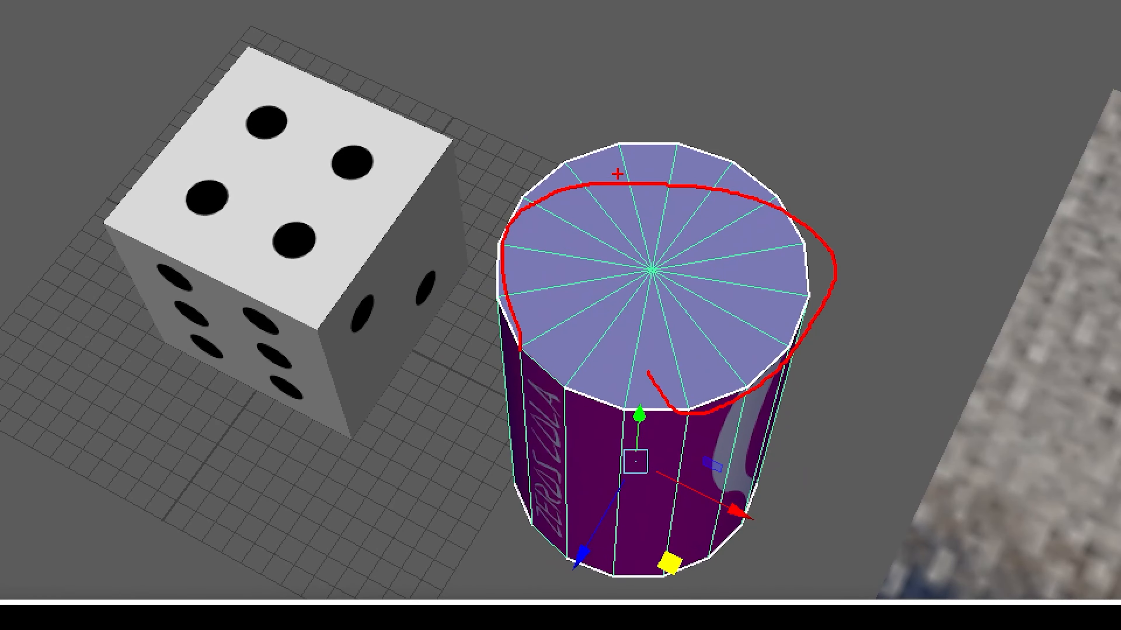
{"action": "mouse_move", "coordinate": [684, 285]}
{"action": "left_mouse_down"}
{"action": "mouse_move", "coordinate": [483, 160]}
{"action": "mouse_move", "coordinate": [509, 196]}
{"action": "left_mouse_up"}
{"action": "key", "text": "Escape"}
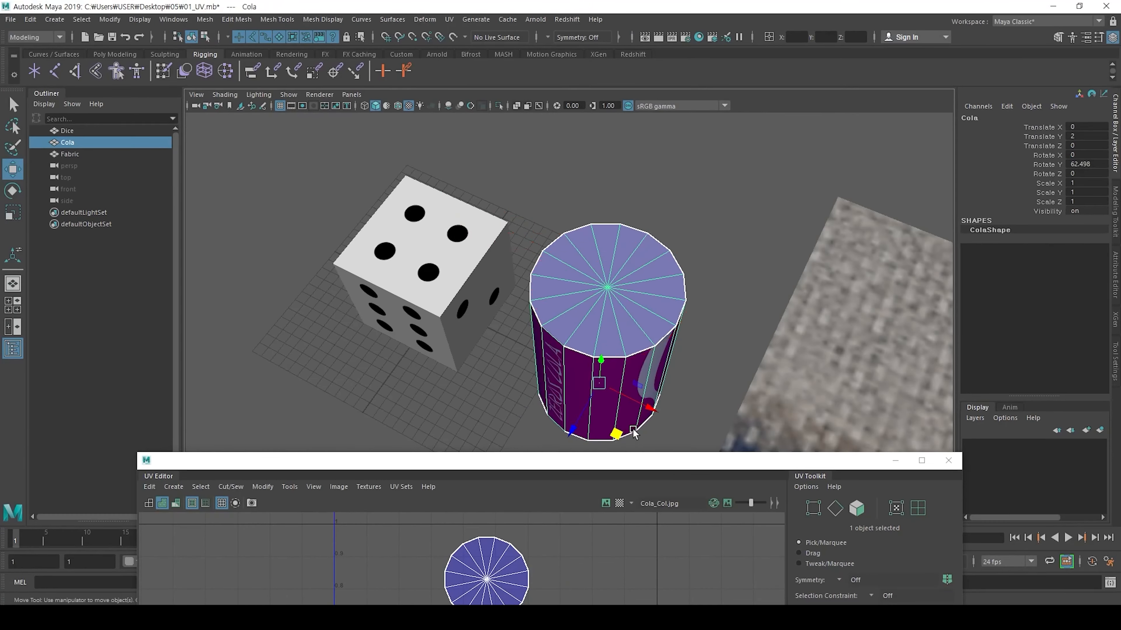
Step: Bring the UV Editor back up over the viewport and examine the can's two circular caps joined to its side shell
{"action": "left_click_drag", "start_coordinate": [632, 431], "coordinate": [622, 402], "text": "alt"}
{"action": "left_click_drag", "start_coordinate": [634, 471], "coordinate": [719, 189]}
{"action": "left_click_drag", "start_coordinate": [598, 331], "coordinate": [568, 341]}
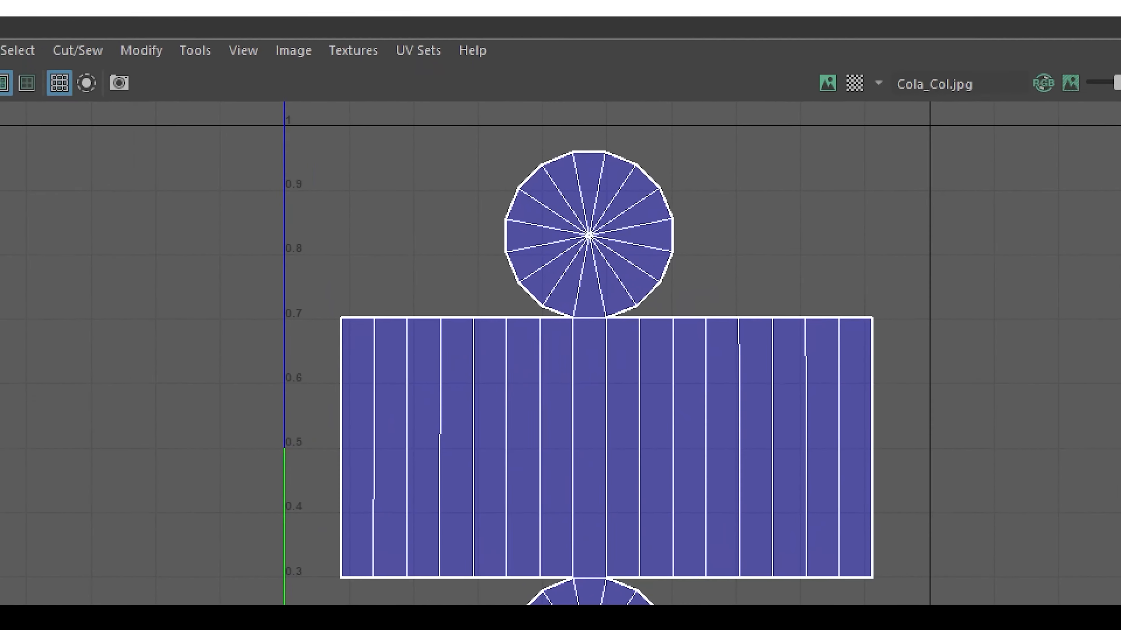
{"action": "left_click_drag", "start_coordinate": [601, 552], "coordinate": [553, 605]}
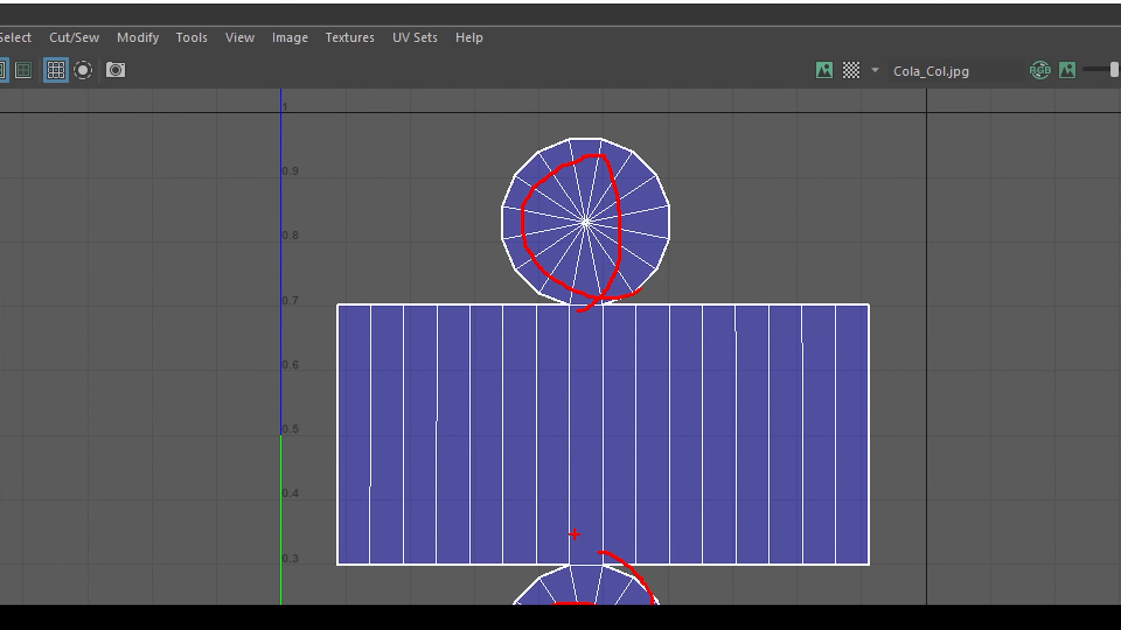
{"action": "key", "text": "Escape"}
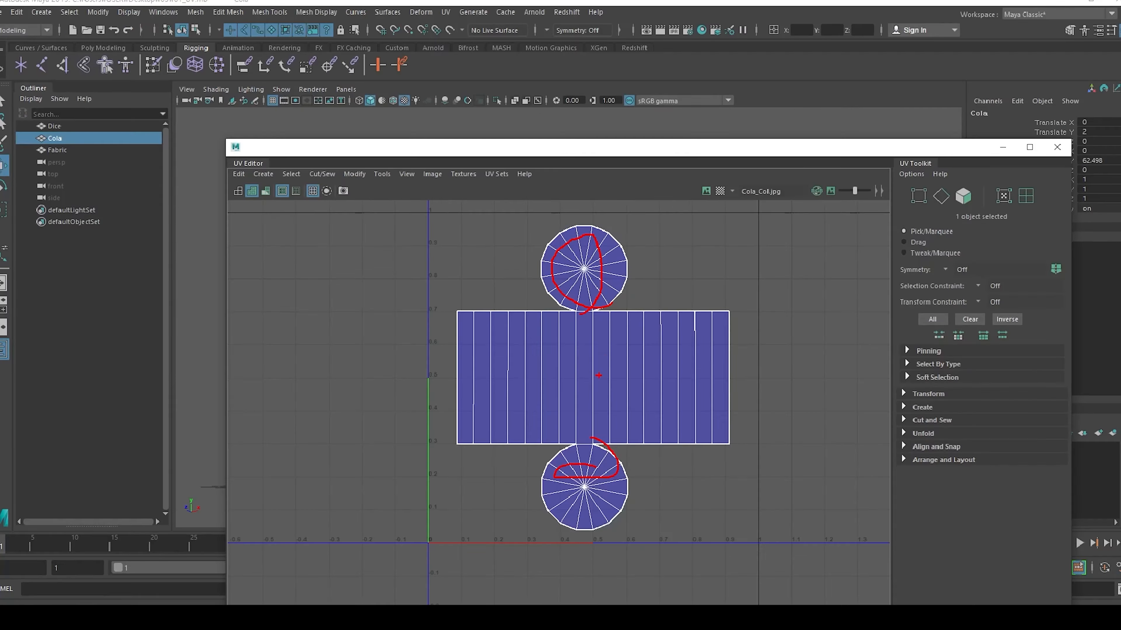
{"action": "left_click_drag", "start_coordinate": [614, 158], "coordinate": [549, 78]}
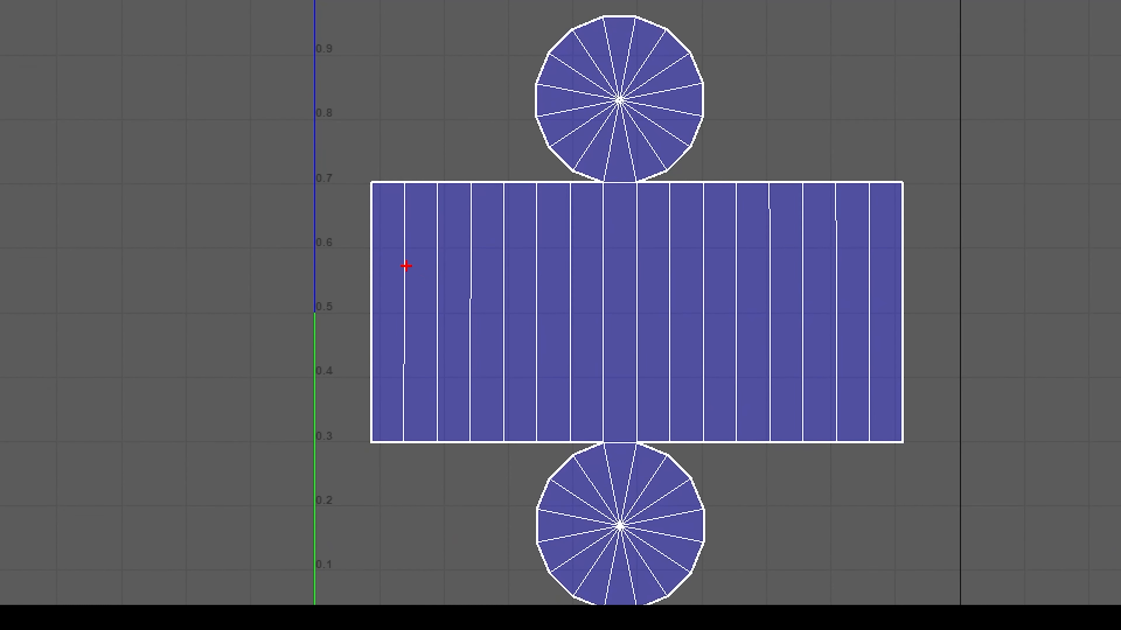
Step: Examine how the can's curved side wall, split along one vertical seam, unrolls in both directions into the rectangular UV shell
{"action": "left_click_drag", "start_coordinate": [310, 206], "coordinate": [253, 219]}
{"action": "mouse_move", "coordinate": [129, 99]}
{"action": "left_mouse_down"}
{"action": "mouse_move", "coordinate": [92, 138]}
{"action": "mouse_move", "coordinate": [123, 280]}
{"action": "left_mouse_up"}
{"action": "mouse_move", "coordinate": [272, 167]}
{"action": "left_mouse_down"}
{"action": "mouse_move", "coordinate": [273, 190]}
{"action": "mouse_move", "coordinate": [98, 270]}
{"action": "left_mouse_up"}
{"action": "left_click_drag", "start_coordinate": [190, 204], "coordinate": [182, 355]}
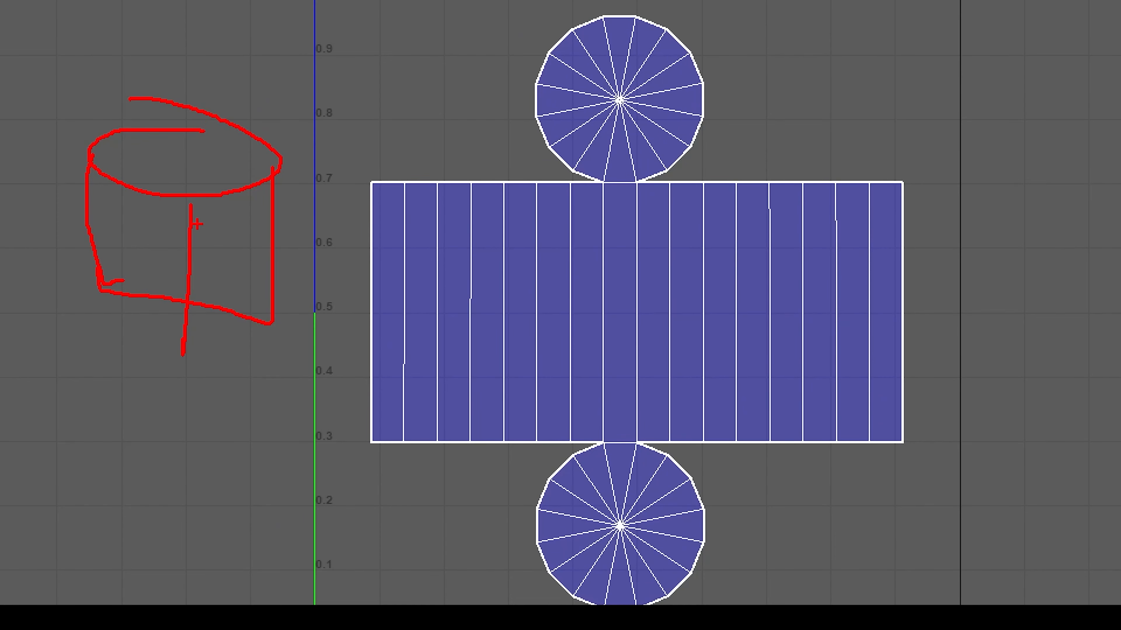
{"action": "mouse_move", "coordinate": [159, 248]}
{"action": "left_mouse_down"}
{"action": "mouse_move", "coordinate": [2, 232]}
{"action": "mouse_move", "coordinate": [40, 188]}
{"action": "left_mouse_up"}
{"action": "mouse_move", "coordinate": [203, 244]}
{"action": "left_mouse_down"}
{"action": "mouse_move", "coordinate": [347, 217]}
{"action": "mouse_move", "coordinate": [351, 205]}
{"action": "left_mouse_up"}
{"action": "left_click_drag", "start_coordinate": [307, 203], "coordinate": [356, 233]}
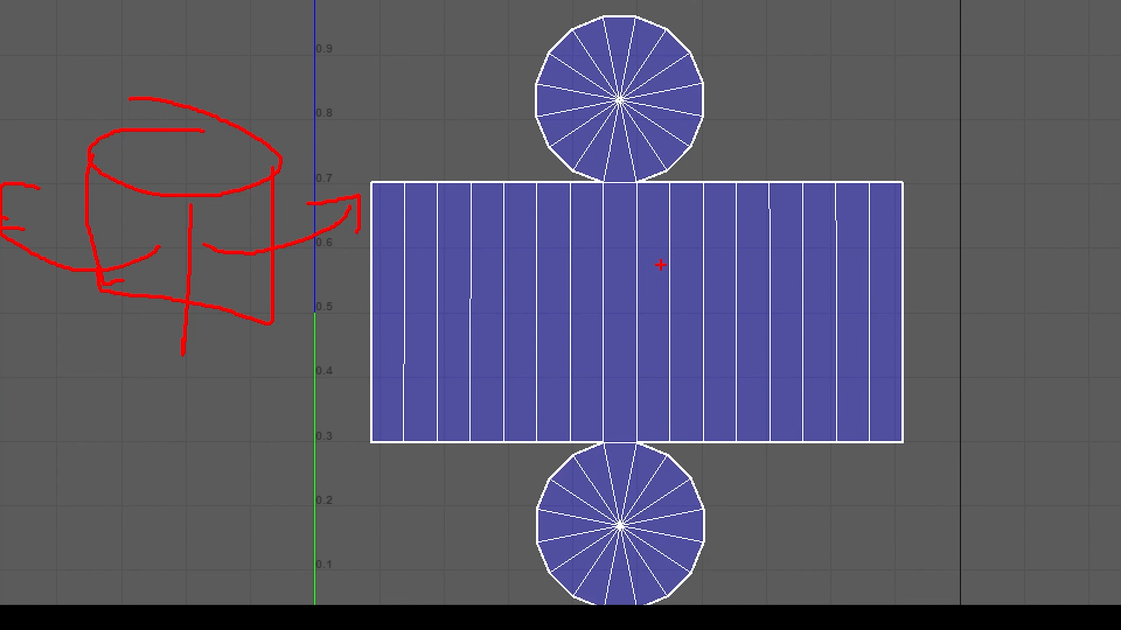
{"action": "left_click_drag", "start_coordinate": [628, 284], "coordinate": [412, 285]}
{"action": "mouse_move", "coordinate": [468, 253]}
{"action": "left_mouse_down"}
{"action": "mouse_move", "coordinate": [413, 283]}
{"action": "mouse_move", "coordinate": [507, 328]}
{"action": "left_mouse_up"}
{"action": "left_click_drag", "start_coordinate": [701, 295], "coordinate": [913, 295]}
{"action": "mouse_move", "coordinate": [828, 250]}
{"action": "left_mouse_down"}
{"action": "mouse_move", "coordinate": [870, 268]}
{"action": "mouse_move", "coordinate": [802, 345]}
{"action": "left_mouse_up"}
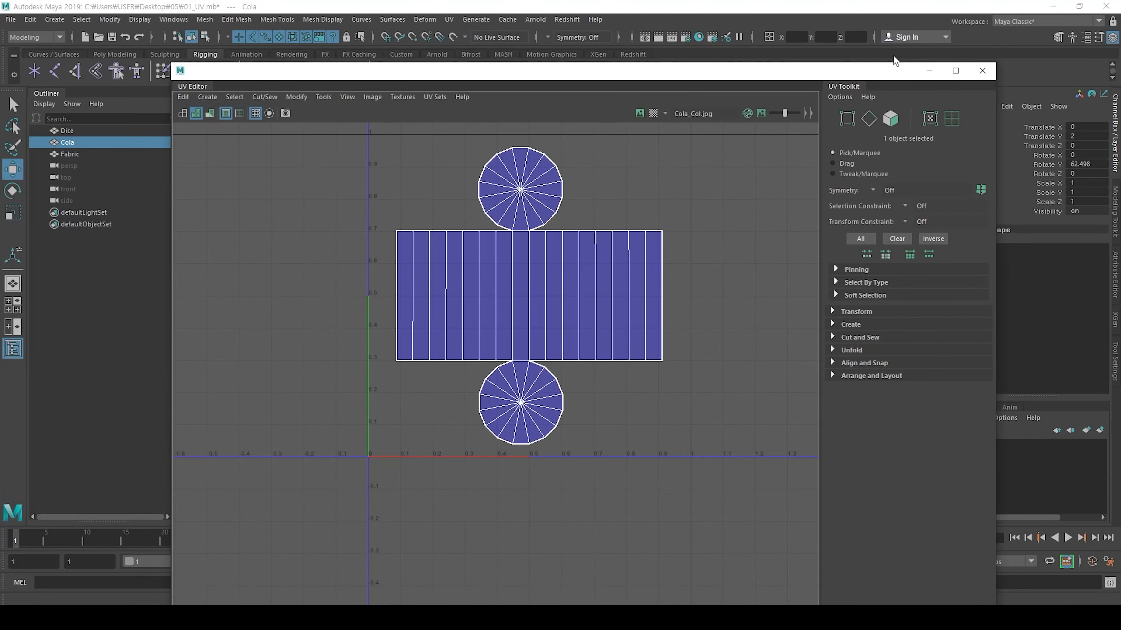
Step: Close the UV Editor and deselect the Cola can in the viewport
{"action": "left_click", "coordinate": [996, 65]}
{"action": "left_click_drag", "start_coordinate": [634, 287], "coordinate": [628, 387], "text": "alt"}
{"action": "scroll", "coordinate": [591, 313], "scroll_direction": "down", "scroll_amount": 5}
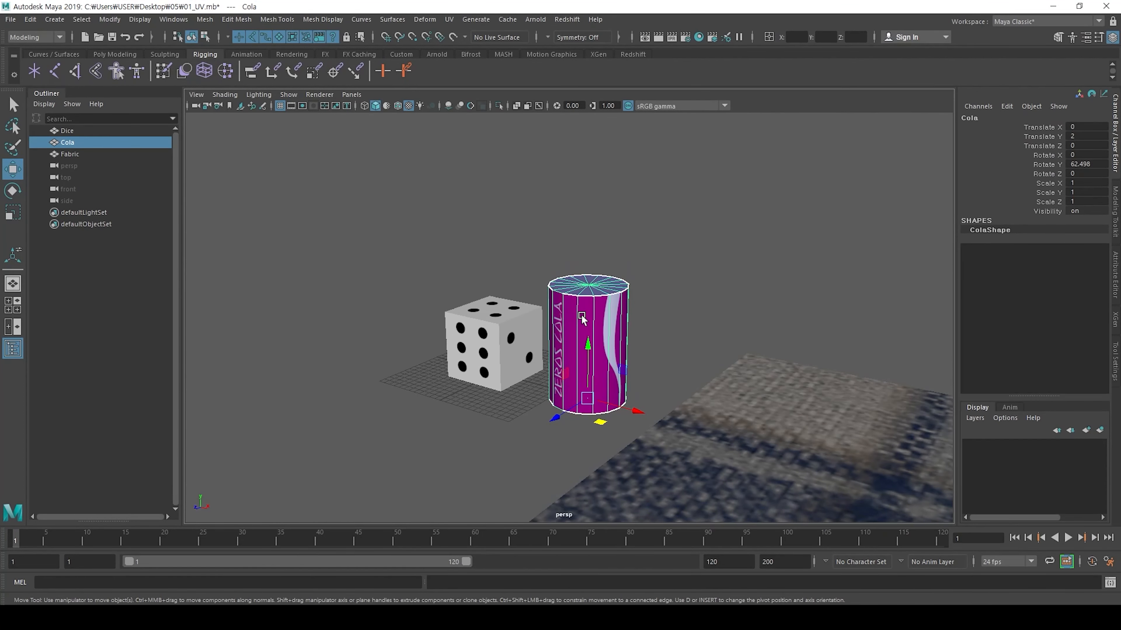
{"action": "scroll", "coordinate": [489, 256], "scroll_direction": "up", "scroll_amount": 3}
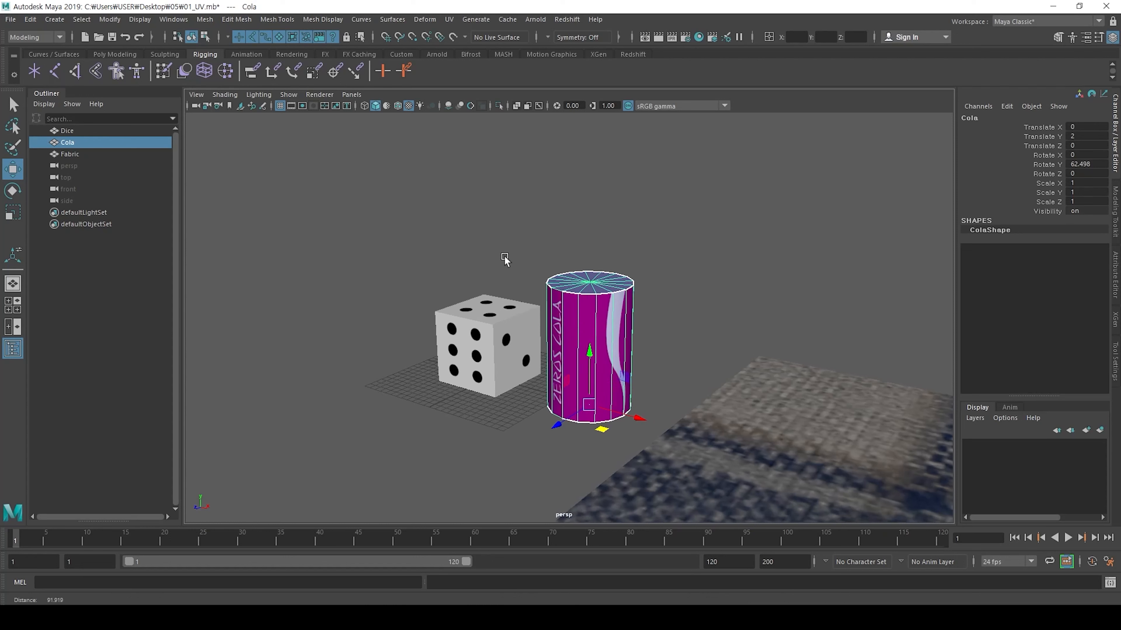
{"action": "left_click", "coordinate": [408, 255]}
Step: Create a polygon cylinder in front of the Dice and the can, scaled to about 4.17 in X and Z and 6.11 in Y
{"action": "left_click", "coordinate": [54, 19]}
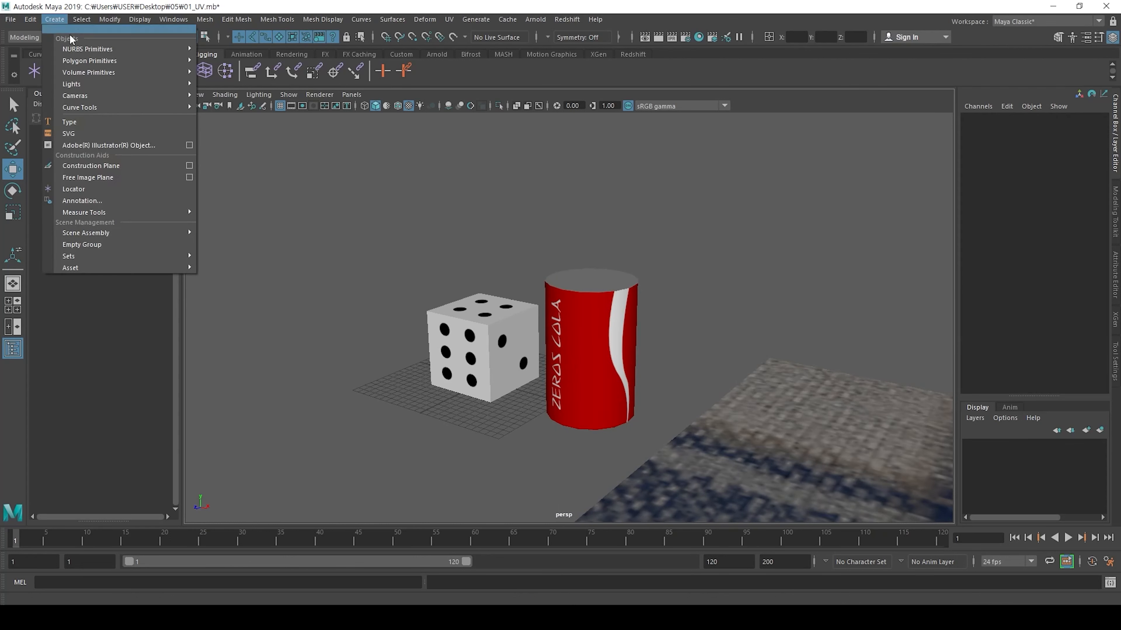
{"action": "mouse_move", "coordinate": [112, 60]}
{"action": "left_click", "coordinate": [235, 97]}
{"action": "left_click_drag", "start_coordinate": [506, 265], "coordinate": [505, 433], "text": "alt"}
{"action": "key", "text": "r"}
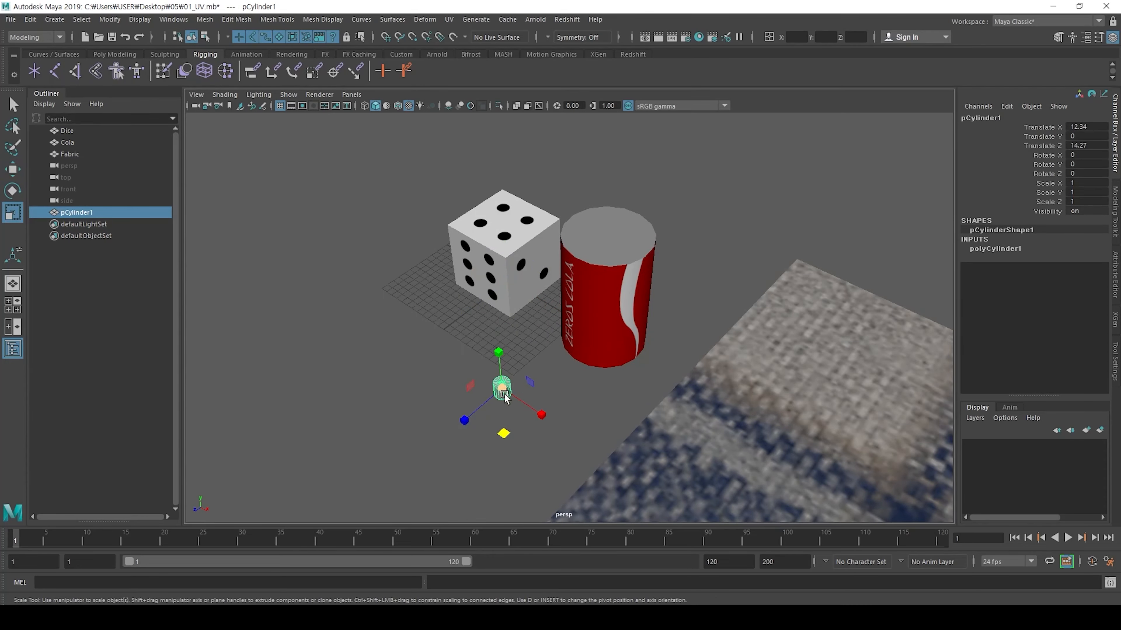
{"action": "left_click_drag", "start_coordinate": [503, 390], "coordinate": [508, 305]}
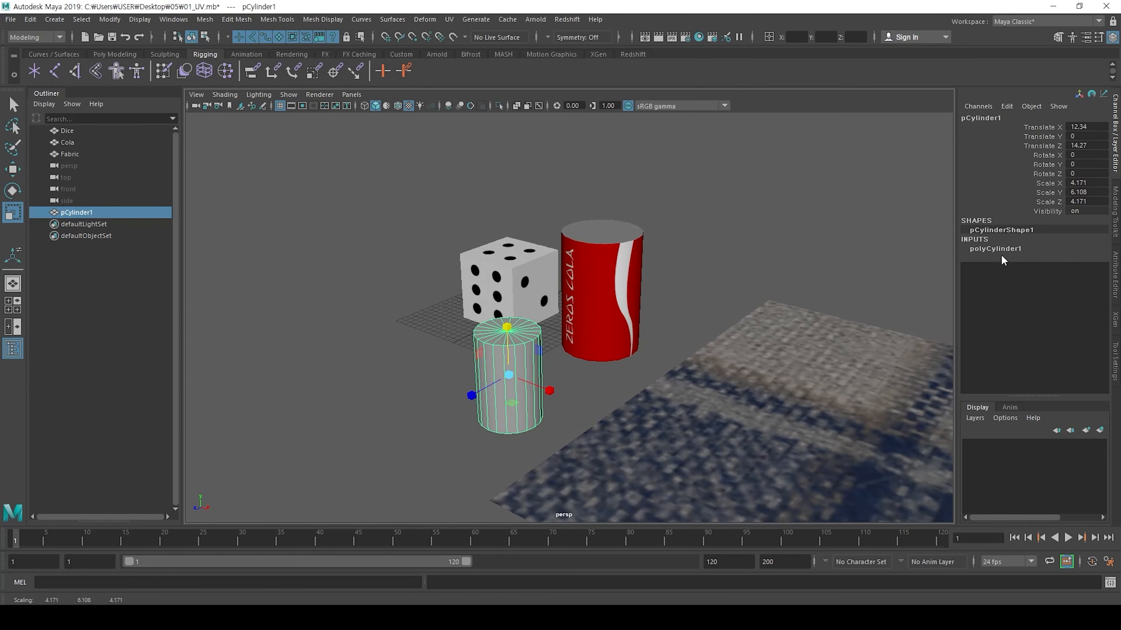
Step: Set the new cylinder's Subdivisions Axis to 8 and check its shape from above
{"action": "left_click", "coordinate": [998, 249]}
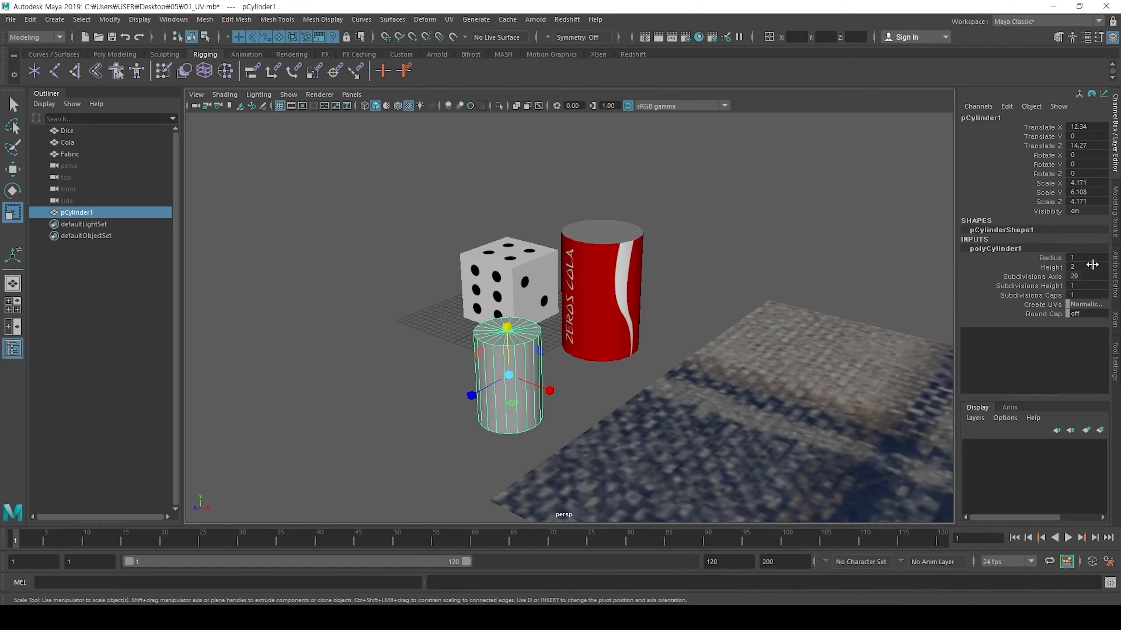
{"action": "left_click", "coordinate": [1003, 326]}
{"action": "type", "text": "8"}
{"action": "key", "text": "Return"}
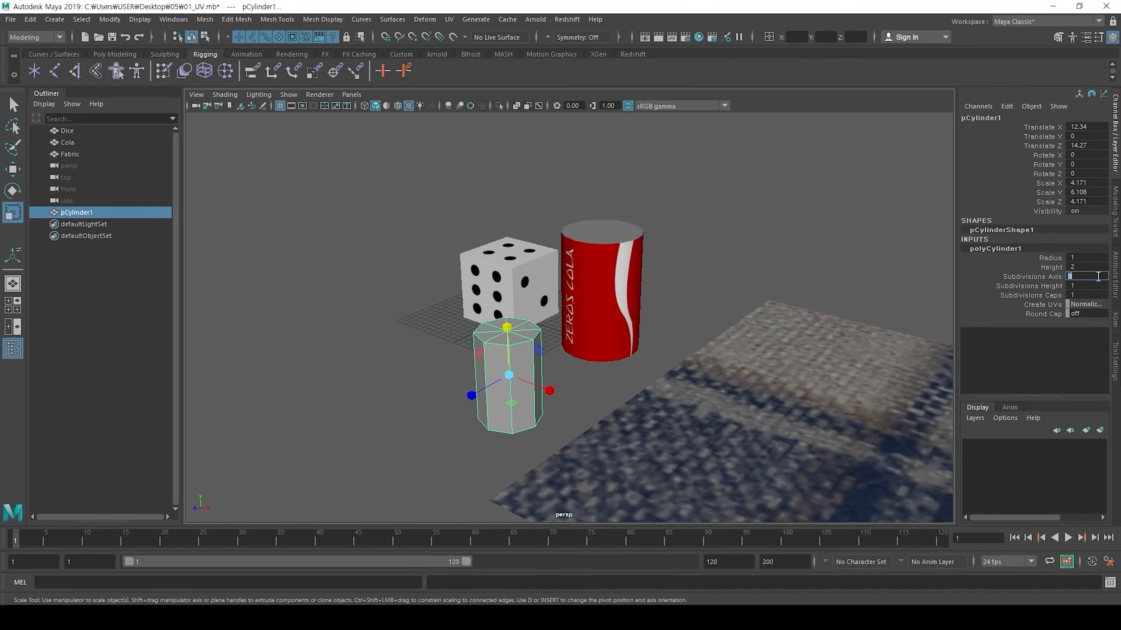
{"action": "left_click_drag", "start_coordinate": [643, 321], "coordinate": [562, 389], "text": "alt"}
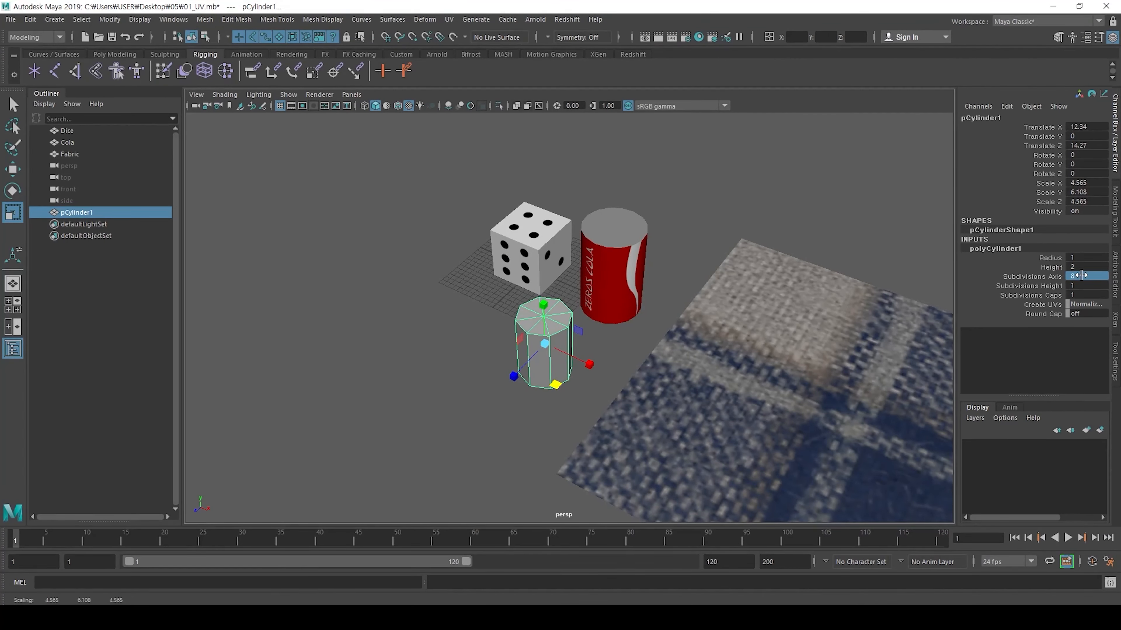
Step: Set the cylinder's Subdivisions Axis to 16
{"action": "left_click", "coordinate": [1084, 276]}
{"action": "type", "text": "16"}
{"action": "key", "text": "Return"}
Step: Stretch the cylinder to about 7.93 in Scale Y and move it in front of the can to about 17.6, 8.6, 21.3
{"action": "left_click_drag", "start_coordinate": [569, 349], "coordinate": [590, 270], "text": "alt"}
{"action": "key", "text": "w"}
{"action": "key", "text": "r"}
{"action": "key", "text": "w"}
{"action": "right_click_drag", "start_coordinate": [591, 270], "coordinate": [590, 306], "text": "alt"}
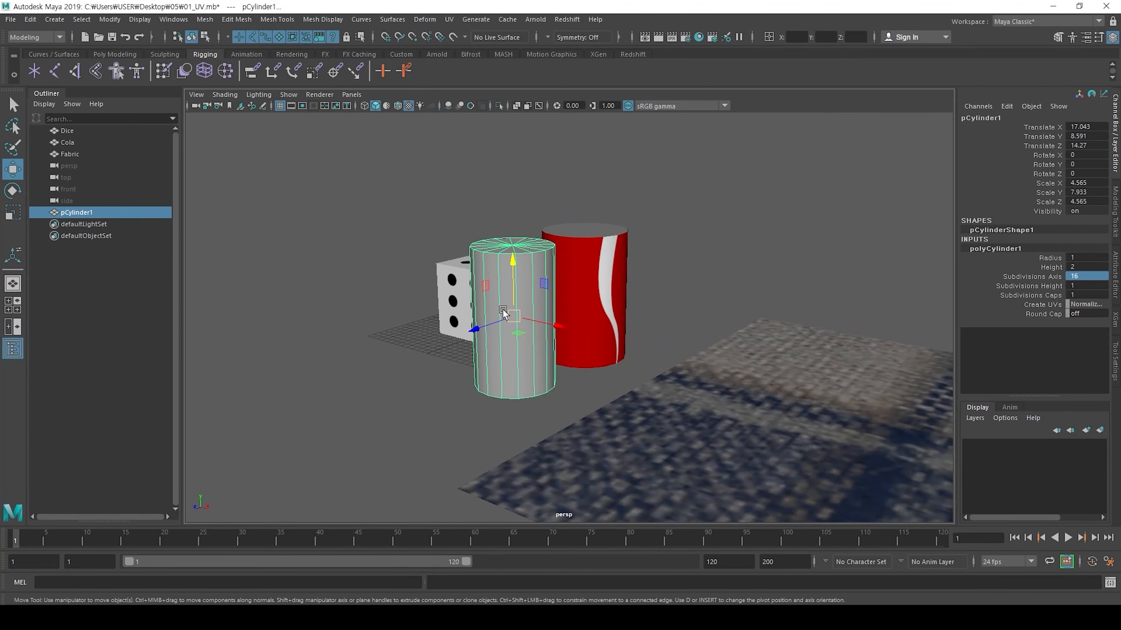
{"action": "left_click_drag", "start_coordinate": [511, 315], "coordinate": [514, 344], "text": "alt"}
{"action": "left_click_drag", "start_coordinate": [539, 391], "coordinate": [506, 429]}
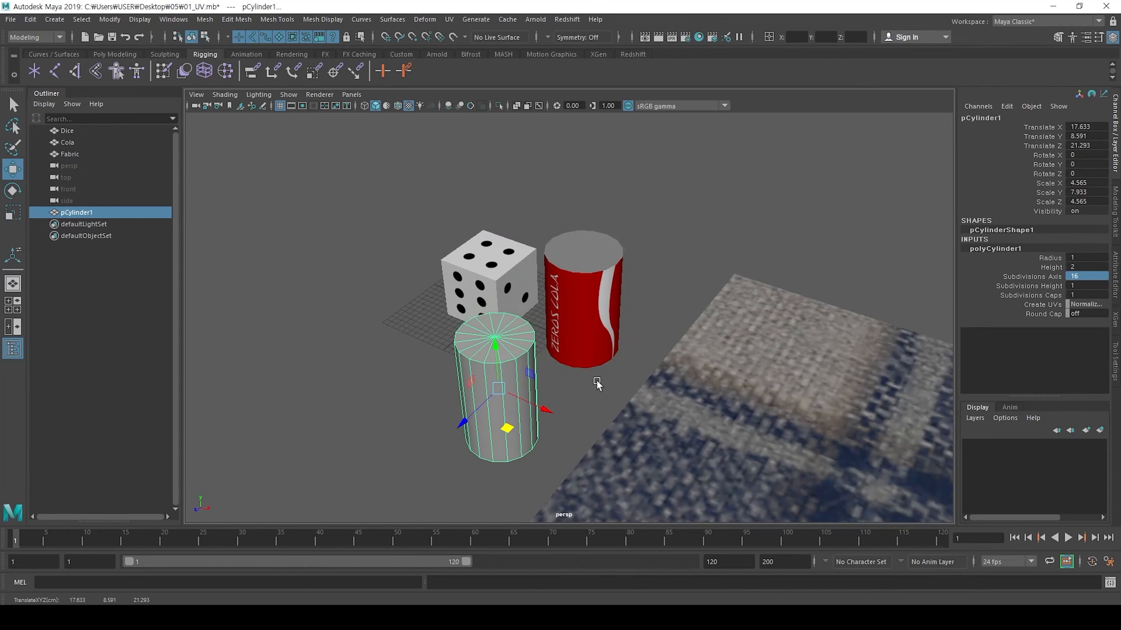
Step: Open the UV Editor for the selected cylinder and frame its complete default UV layout
{"action": "left_click_drag", "start_coordinate": [595, 381], "coordinate": [555, 366], "text": "alt"}
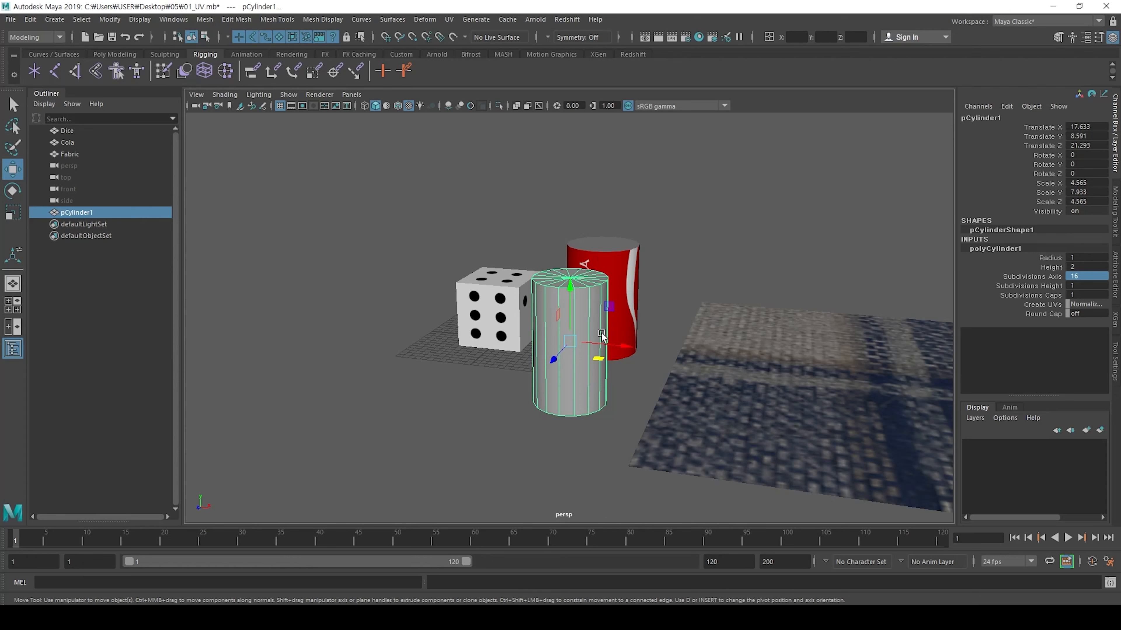
{"action": "left_click_drag", "start_coordinate": [613, 316], "coordinate": [596, 326], "text": "alt"}
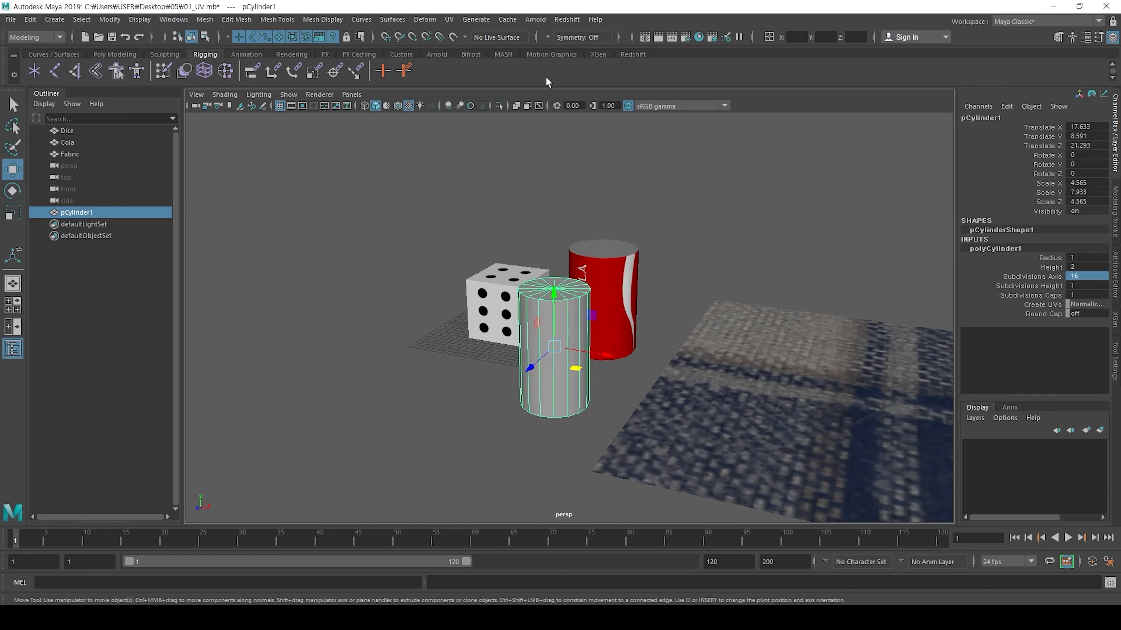
{"action": "middle_click_drag", "start_coordinate": [590, 280], "coordinate": [579, 231], "text": "alt"}
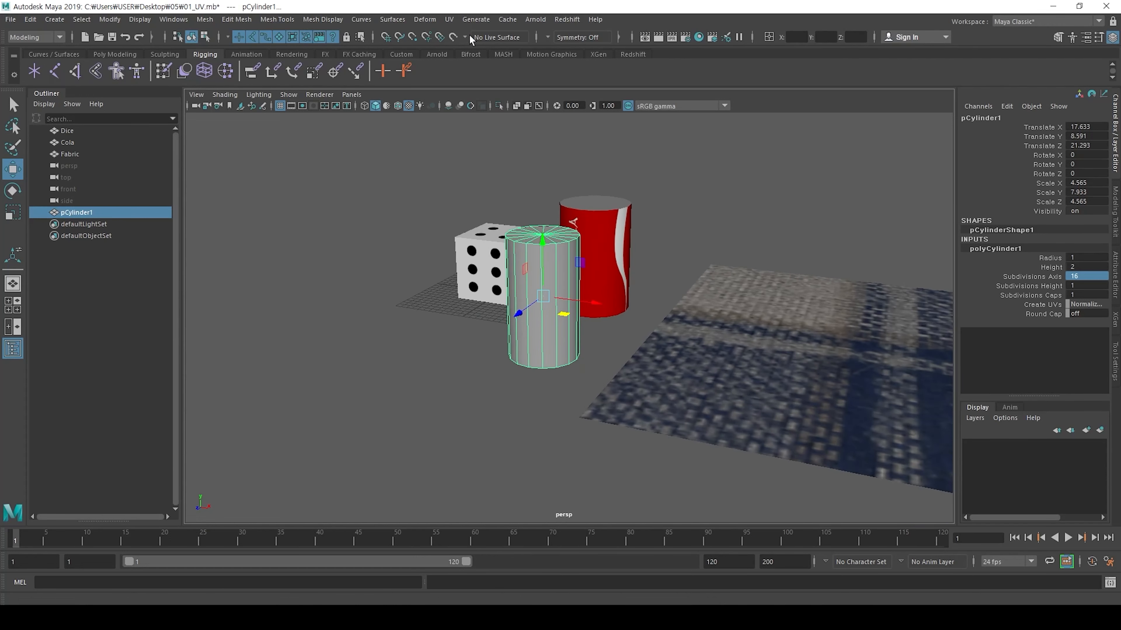
{"action": "key", "text": "alt+grave"}
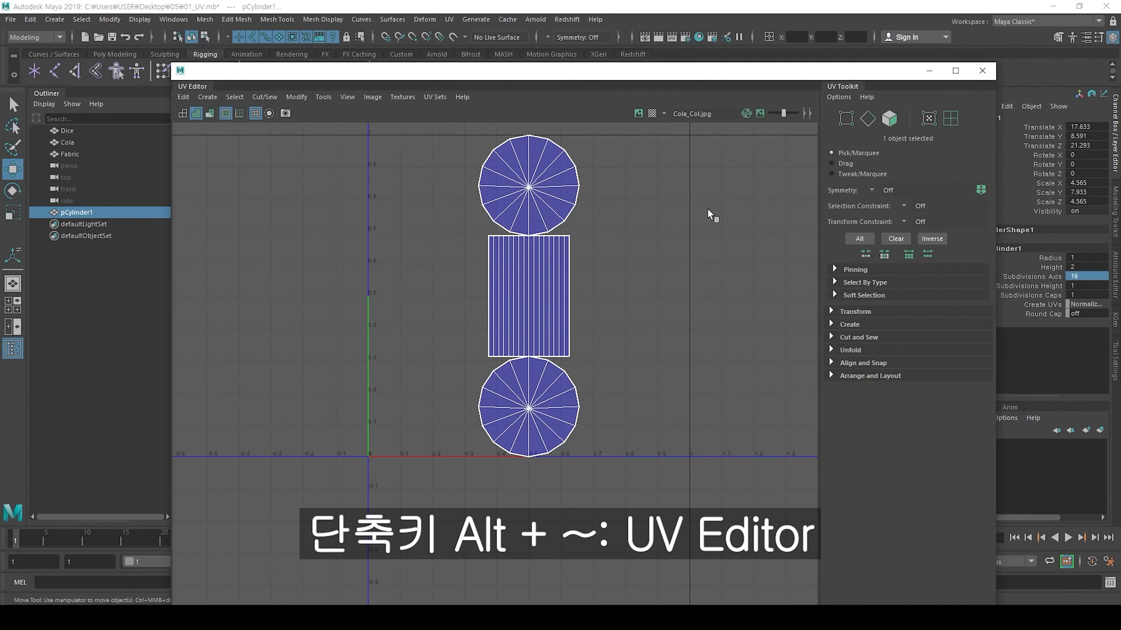
{"action": "middle_click_drag", "start_coordinate": [481, 268], "coordinate": [444, 290], "text": "alt"}
{"action": "right_click_drag", "start_coordinate": [443, 290], "coordinate": [534, 273], "text": "alt"}
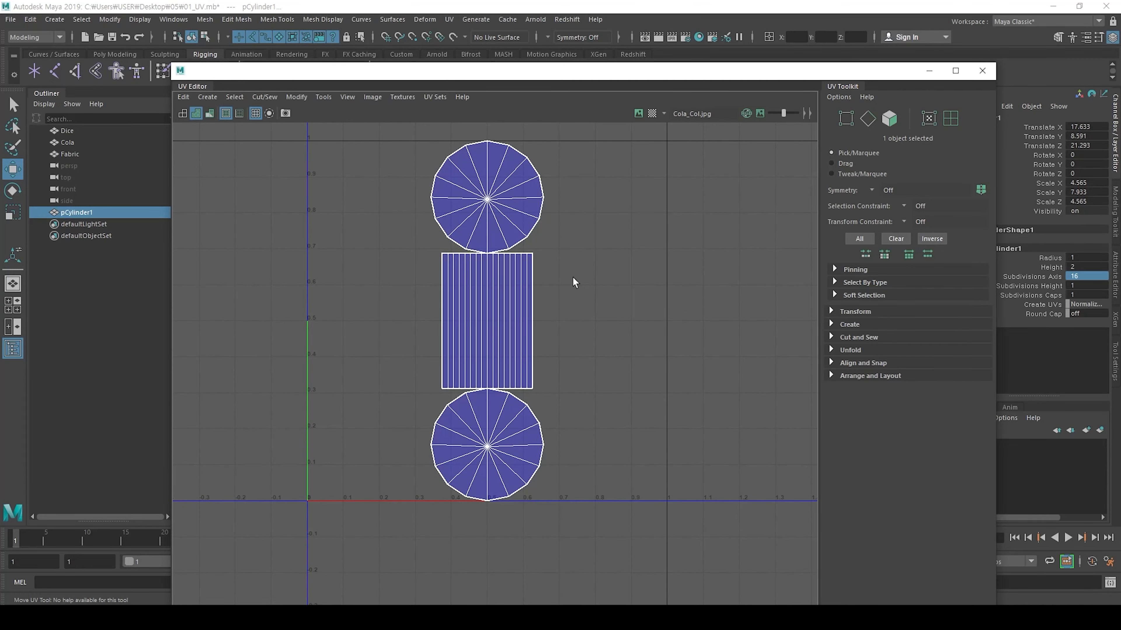
{"action": "right_click_drag", "start_coordinate": [482, 292], "coordinate": [557, 307], "text": "alt"}
{"action": "middle_click_drag", "start_coordinate": [557, 306], "coordinate": [551, 344], "text": "alt"}
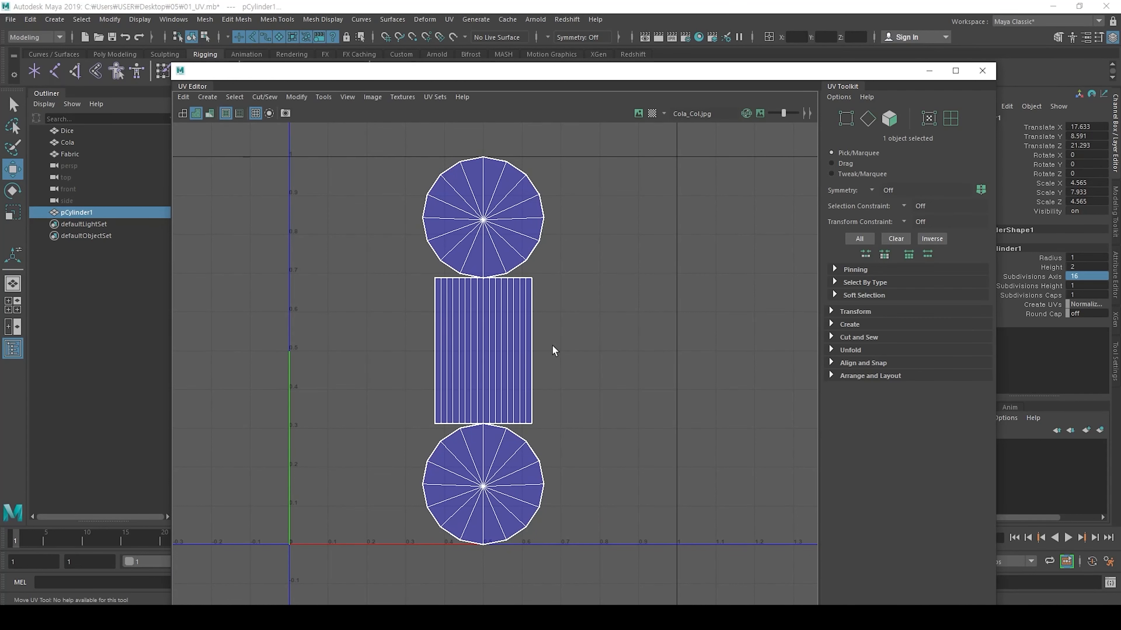
Step: Move the UV Editor beside the viewport so the cylinder model and its UV layout are visible together
{"action": "left_click_drag", "start_coordinate": [517, 81], "coordinate": [889, 117]}
{"action": "scroll", "coordinate": [417, 255], "scroll_direction": "up", "scroll_amount": 4}
{"action": "middle_click_drag", "start_coordinate": [392, 218], "coordinate": [499, 286], "text": "alt"}
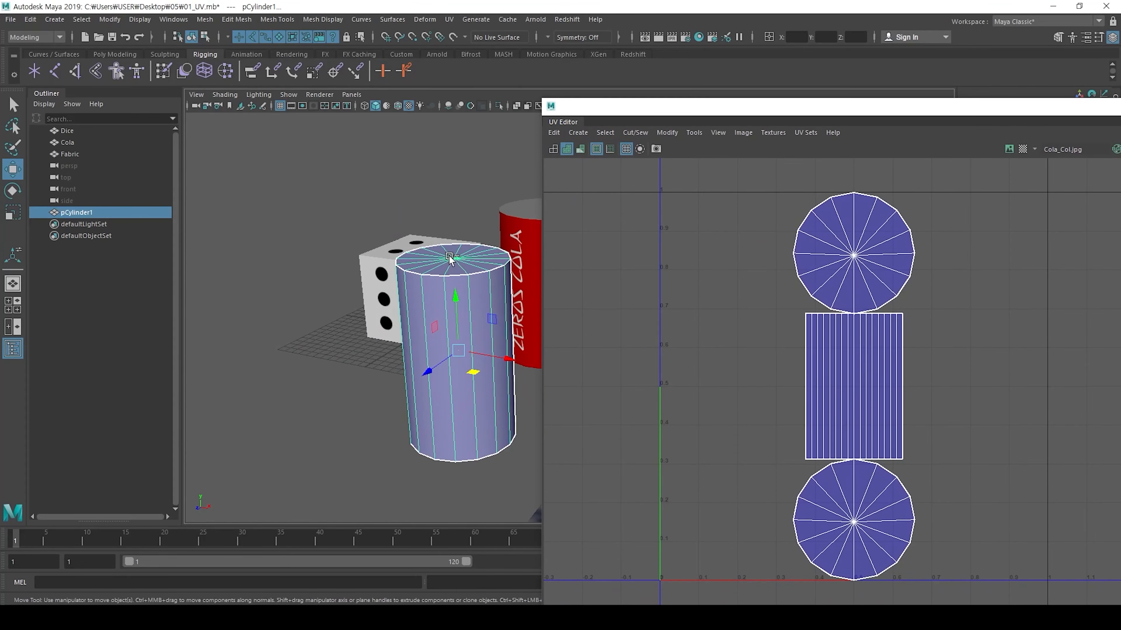
Step: Examine the upper circular cap shell and compare its outline with the top edge of the narrow side shell
{"action": "key", "text": "ctrl+1"}
{"action": "left_click_drag", "start_coordinate": [476, 221], "coordinate": [477, 223]}
{"action": "key", "text": "Escape"}
{"action": "key", "text": "ctrl+1"}
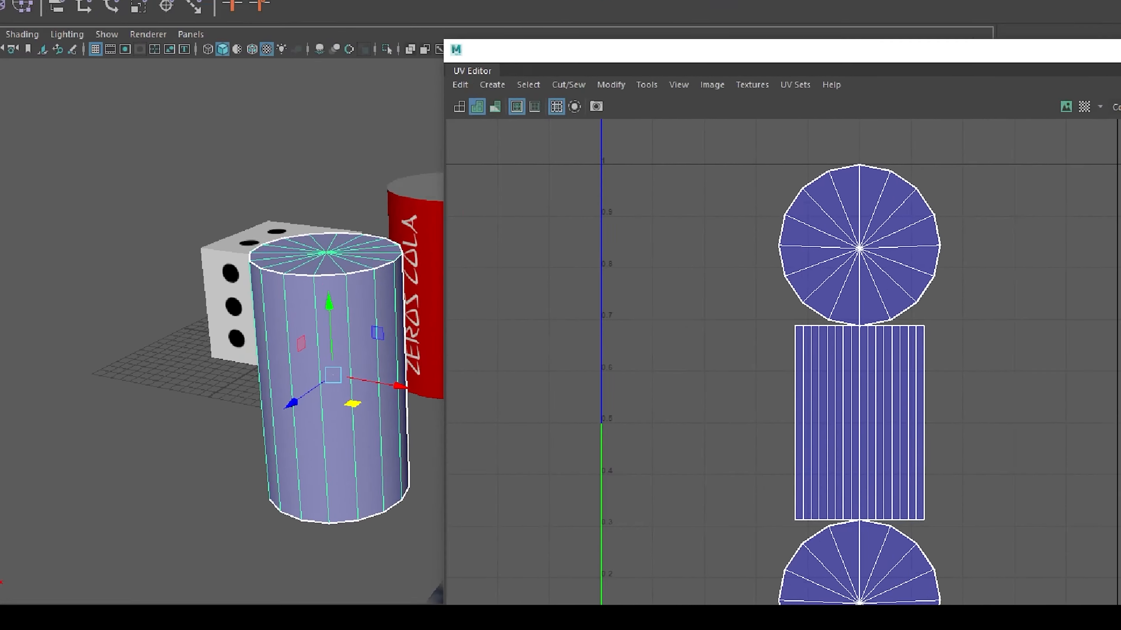
{"action": "mouse_move", "coordinate": [905, 295]}
{"action": "left_mouse_down"}
{"action": "mouse_move", "coordinate": [888, 308]}
{"action": "mouse_move", "coordinate": [789, 308]}
{"action": "left_mouse_up"}
{"action": "left_click_drag", "start_coordinate": [612, 330], "coordinate": [601, 327]}
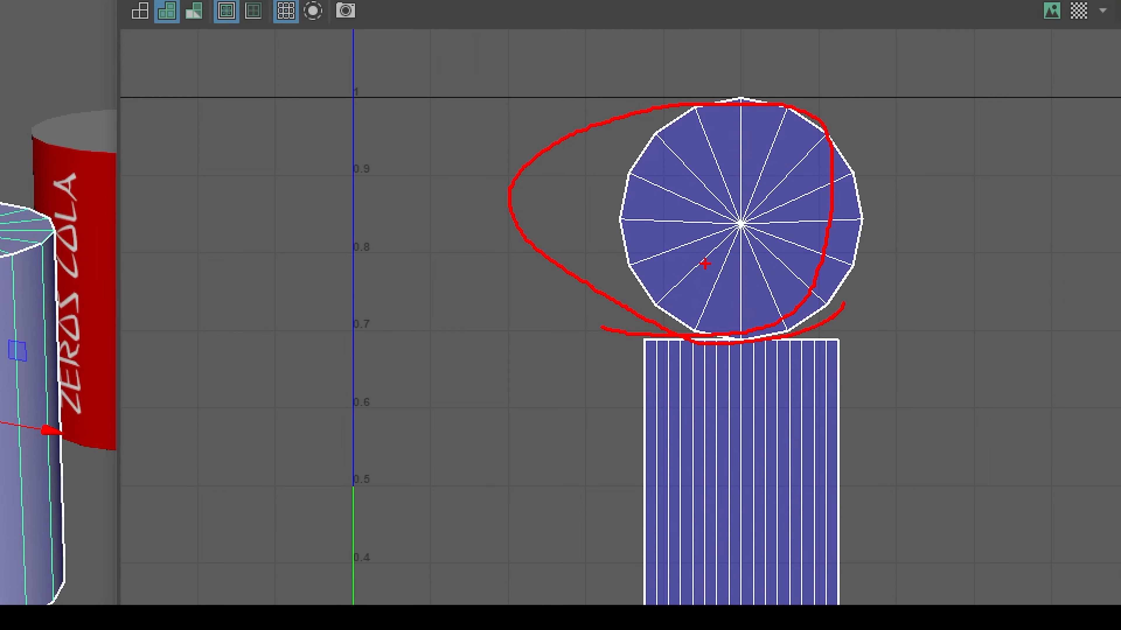
{"action": "key", "text": "Escape"}
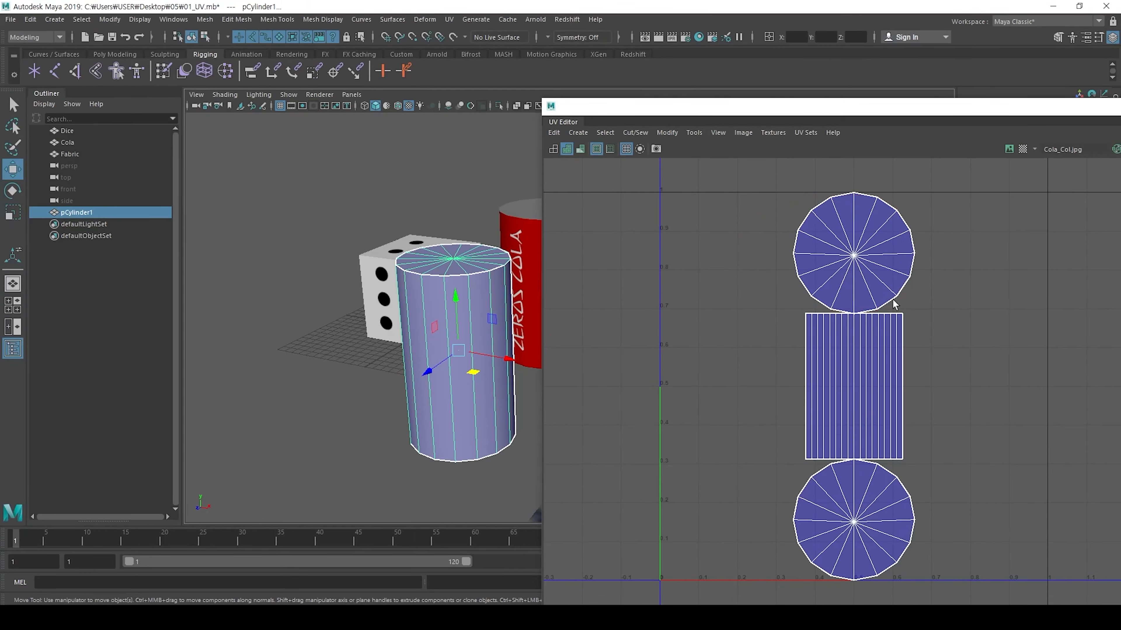
Step: Compare one rim edge segment on the cylinder model with the matching segments on the cap and side UV shells
{"action": "key", "text": "ctrl+1"}
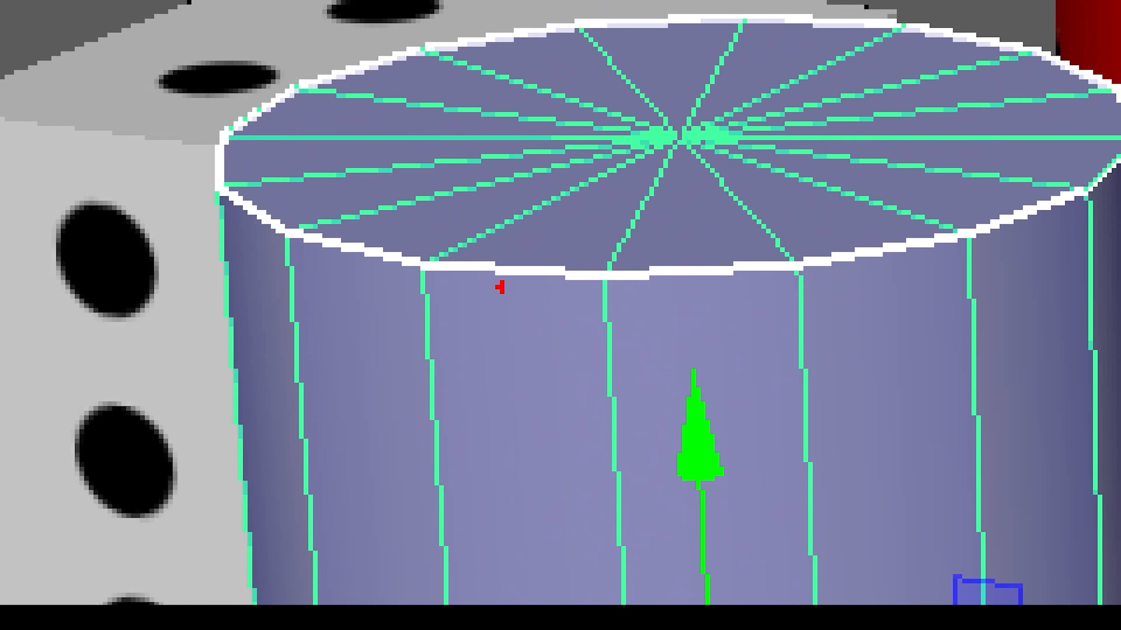
{"action": "mouse_move", "coordinate": [425, 261]}
{"action": "left_mouse_down"}
{"action": "mouse_move", "coordinate": [570, 258]}
{"action": "mouse_move", "coordinate": [607, 288]}
{"action": "left_mouse_up"}
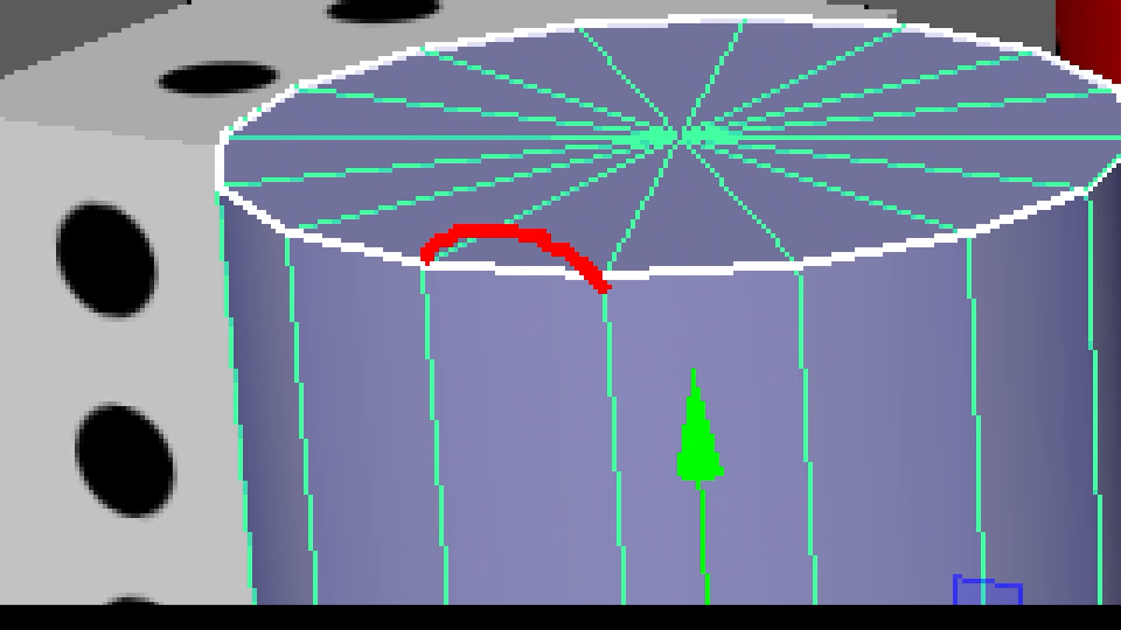
{"action": "key", "text": "Escape"}
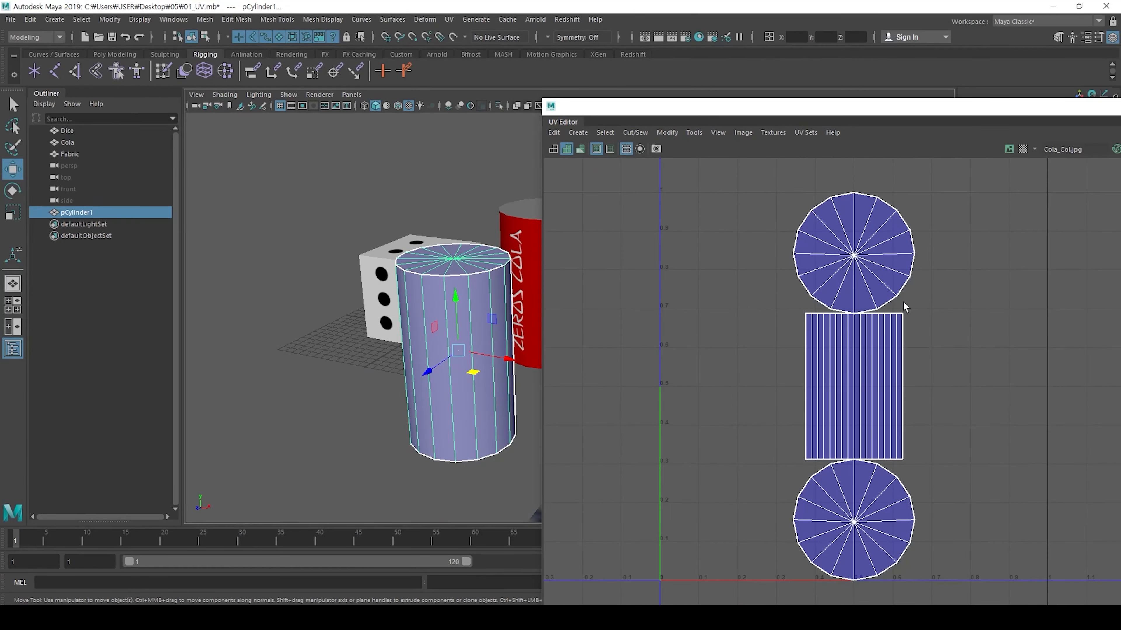
{"action": "key", "text": "ctrl+1"}
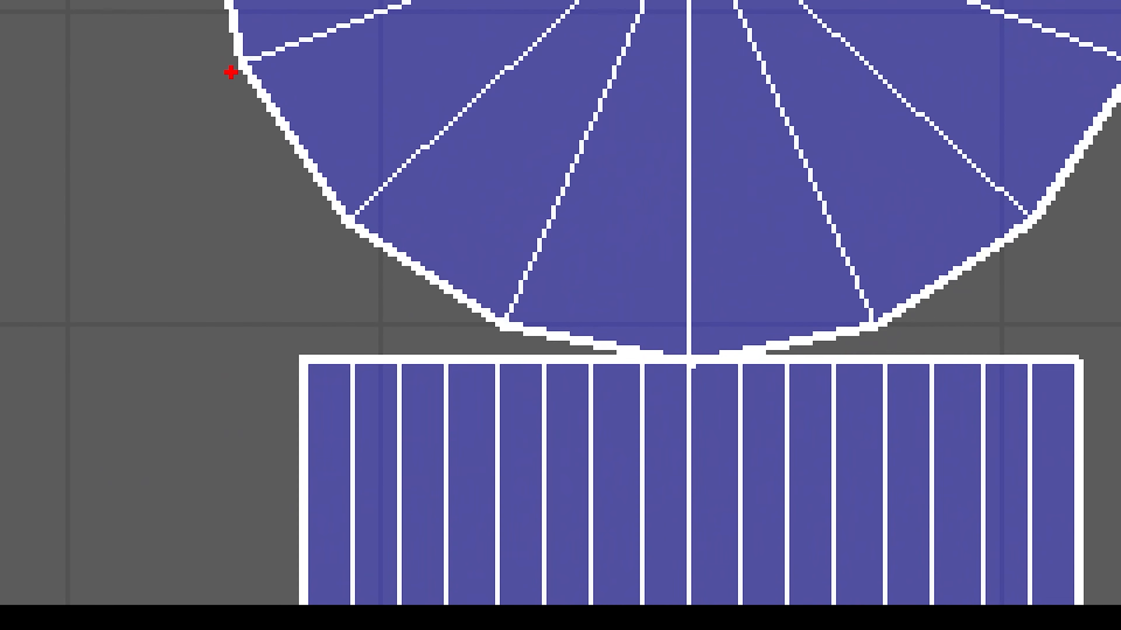
{"action": "mouse_move", "coordinate": [237, 61]}
{"action": "left_mouse_down"}
{"action": "mouse_move", "coordinate": [266, 190]}
{"action": "mouse_move", "coordinate": [328, 217]}
{"action": "left_mouse_up"}
{"action": "left_click_drag", "start_coordinate": [351, 337], "coordinate": [387, 352]}
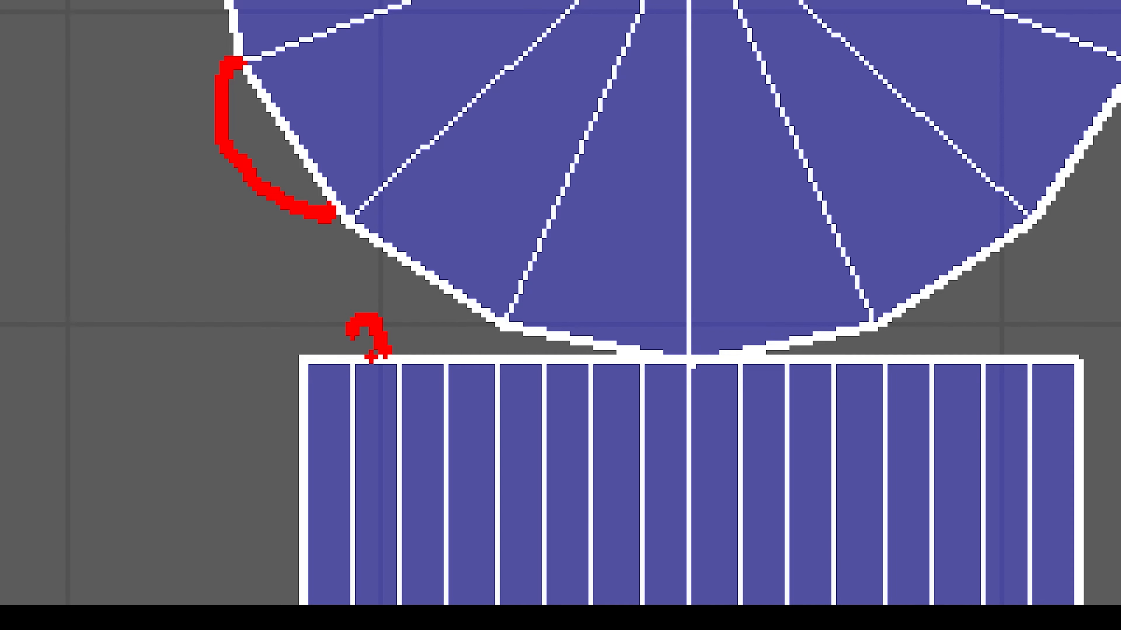
{"action": "key", "text": "Escape"}
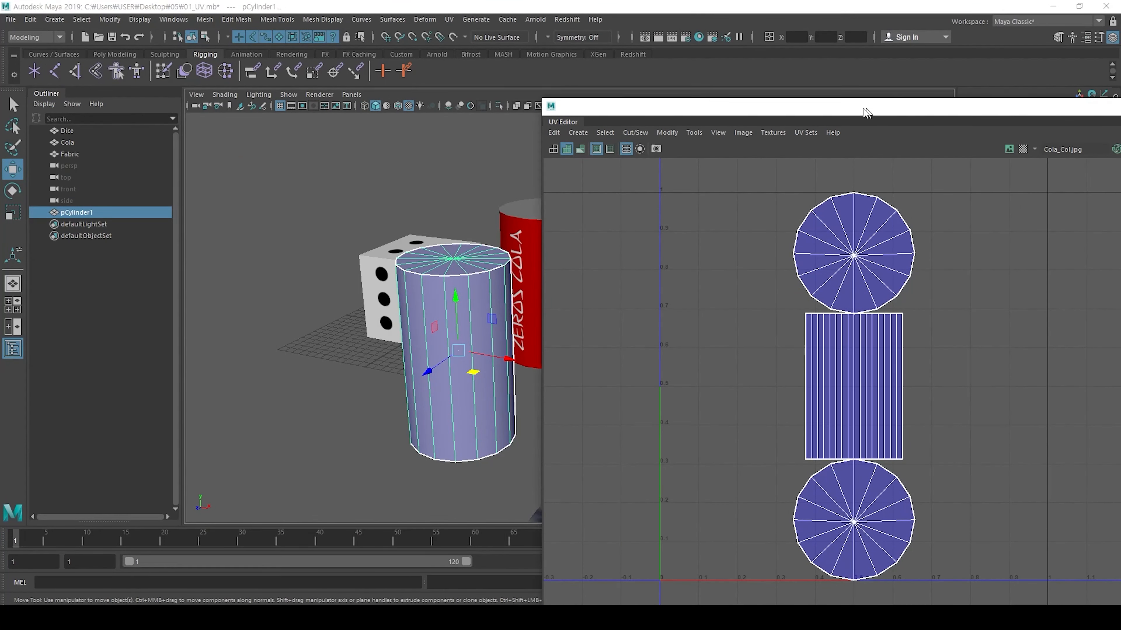
Step: Close the UV Editor and return to the full viewport view of the cylinder
{"action": "left_click_drag", "start_coordinate": [857, 113], "coordinate": [455, 112]}
{"action": "left_click", "coordinate": [955, 108]}
{"action": "left_click_drag", "start_coordinate": [572, 274], "coordinate": [535, 303], "text": "alt"}
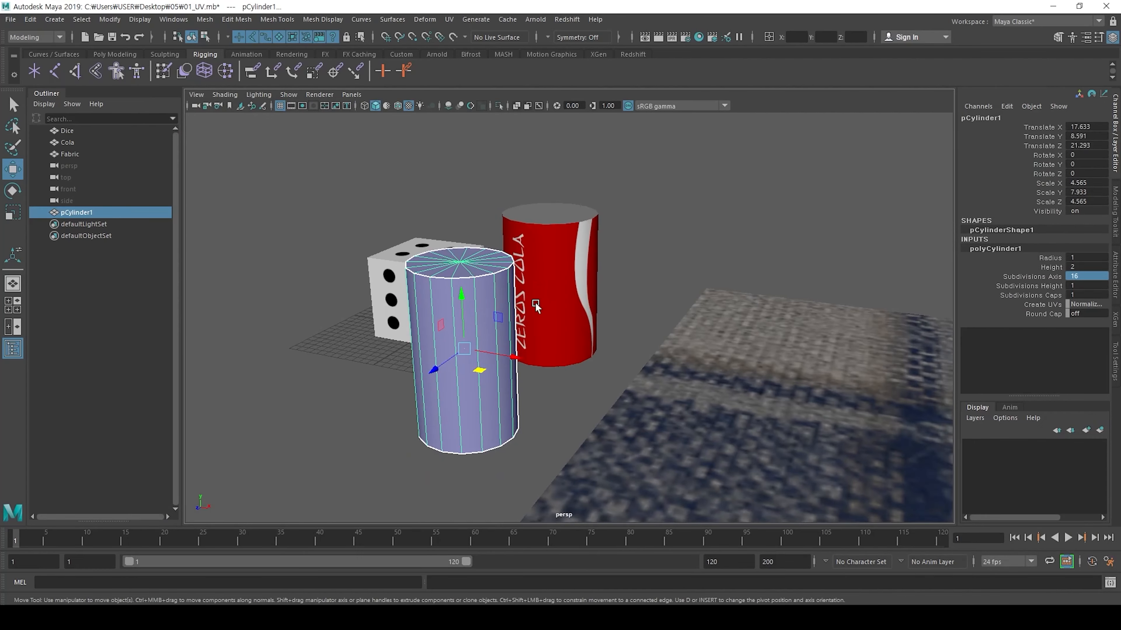
Step: Open the Planar UV mapping options for the selected cylinder and place the dialog beside the model to review its projection settings
{"action": "left_click", "coordinate": [445, 20]}
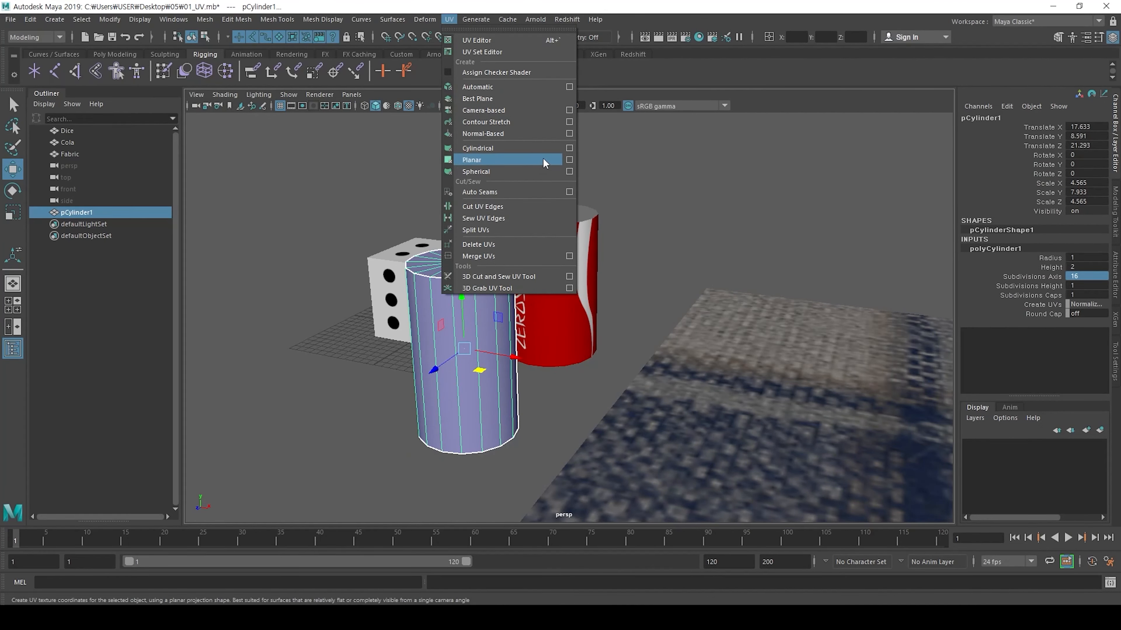
{"action": "key", "text": "ctrl+1"}
{"action": "scroll", "coordinate": [489, 153], "scroll_direction": "up", "scroll_amount": 1}
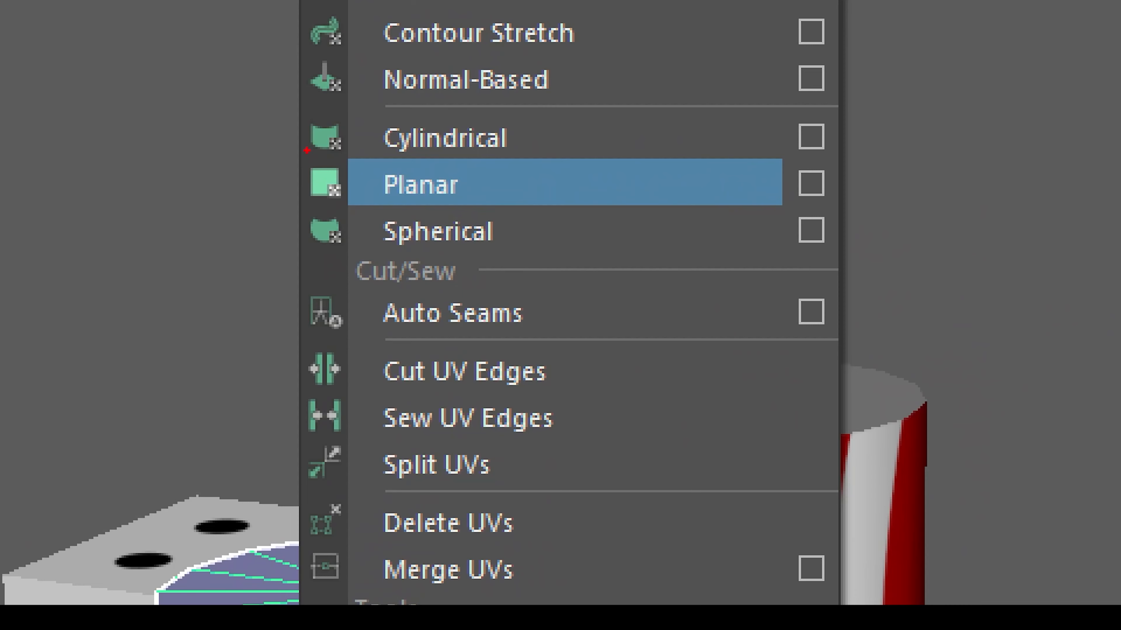
{"action": "left_click_drag", "start_coordinate": [292, 145], "coordinate": [851, 216], "text": "ctrl"}
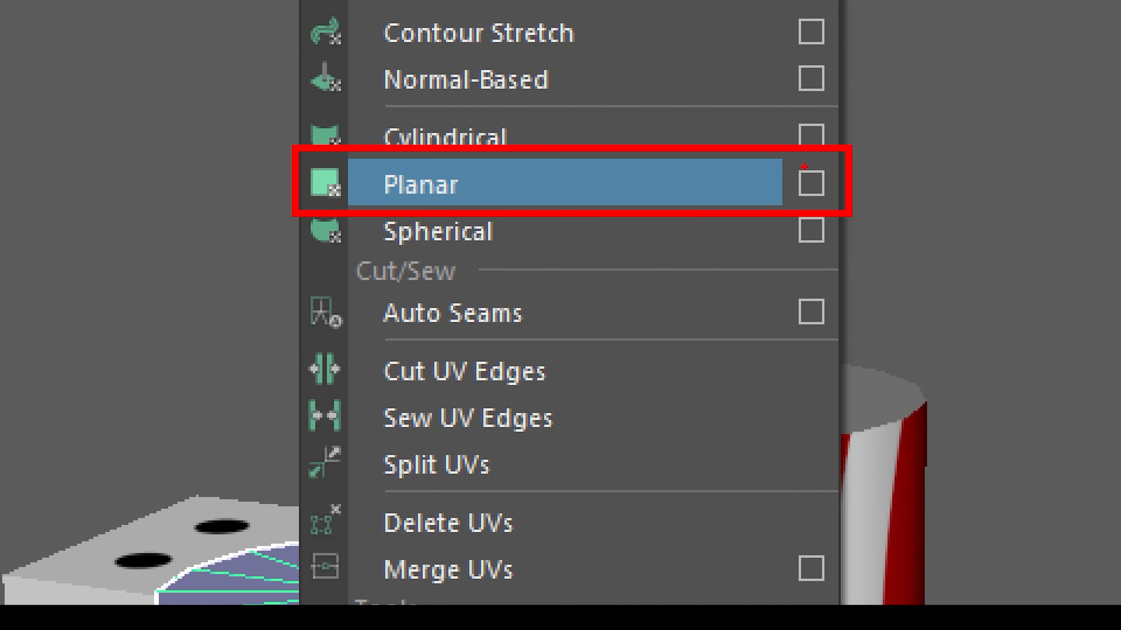
{"action": "left_click_drag", "start_coordinate": [804, 166], "coordinate": [892, 68]}
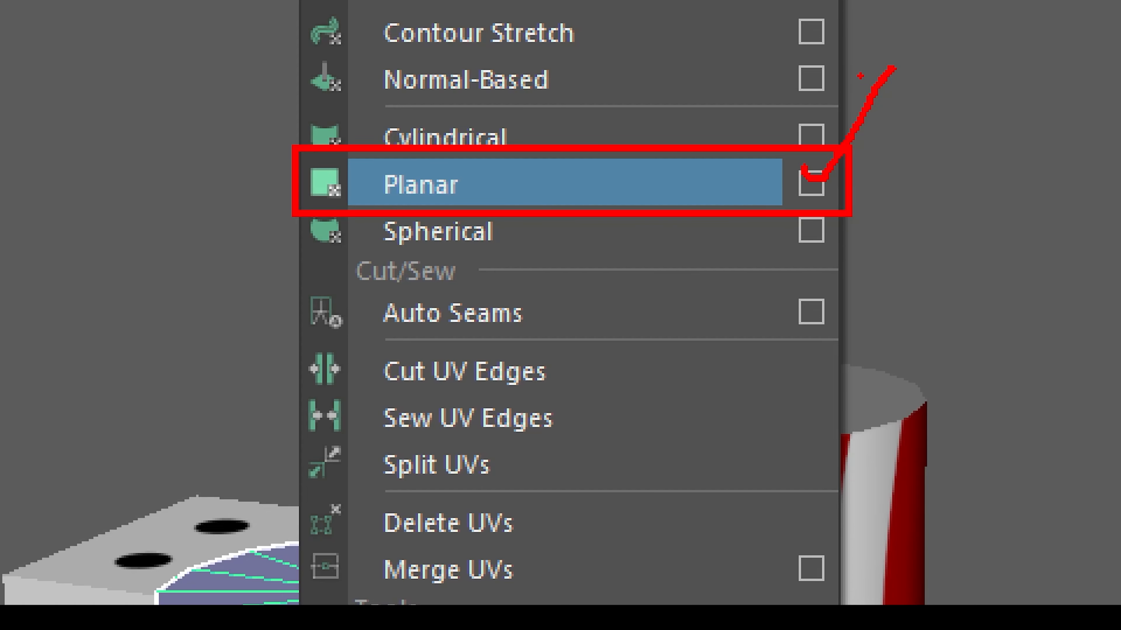
{"action": "key", "text": "Escape"}
{"action": "left_click", "coordinate": [449, 19]}
{"action": "left_click", "coordinate": [569, 160]}
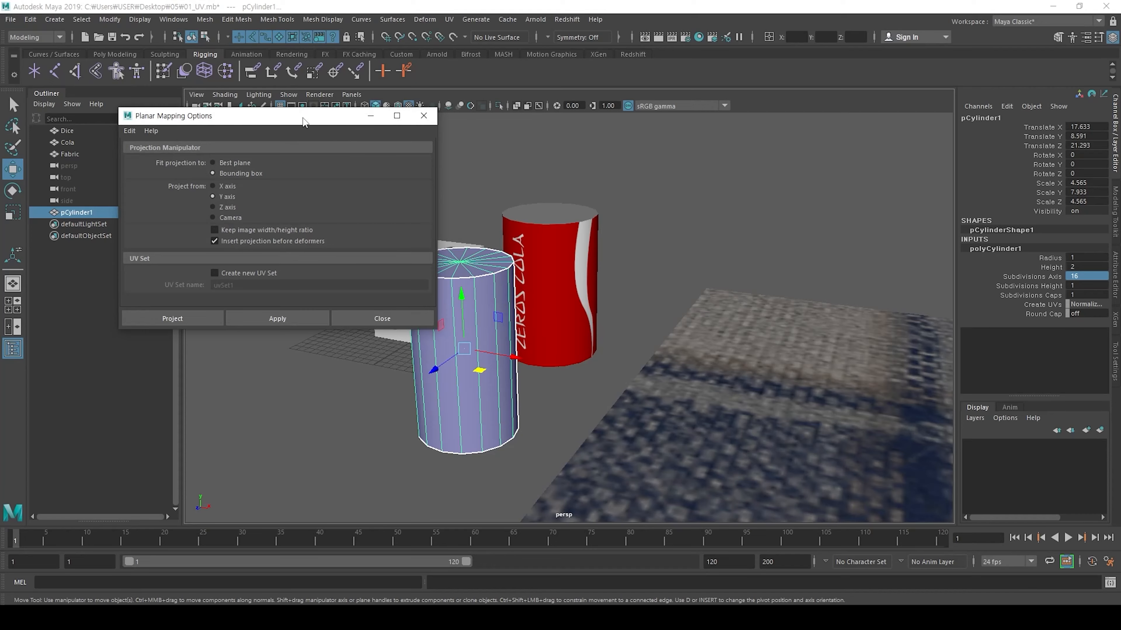
{"action": "left_click_drag", "start_coordinate": [305, 116], "coordinate": [780, 146]}
{"action": "key", "text": "ctrl+1"}
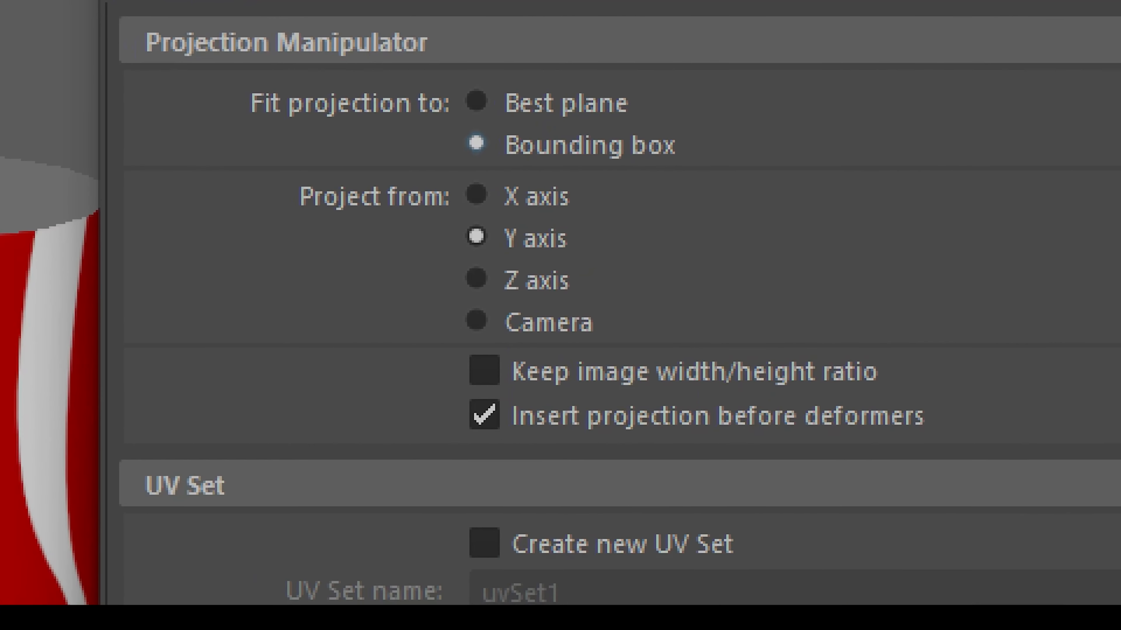
{"action": "left_click_drag", "start_coordinate": [946, 507], "coordinate": [909, 603]}
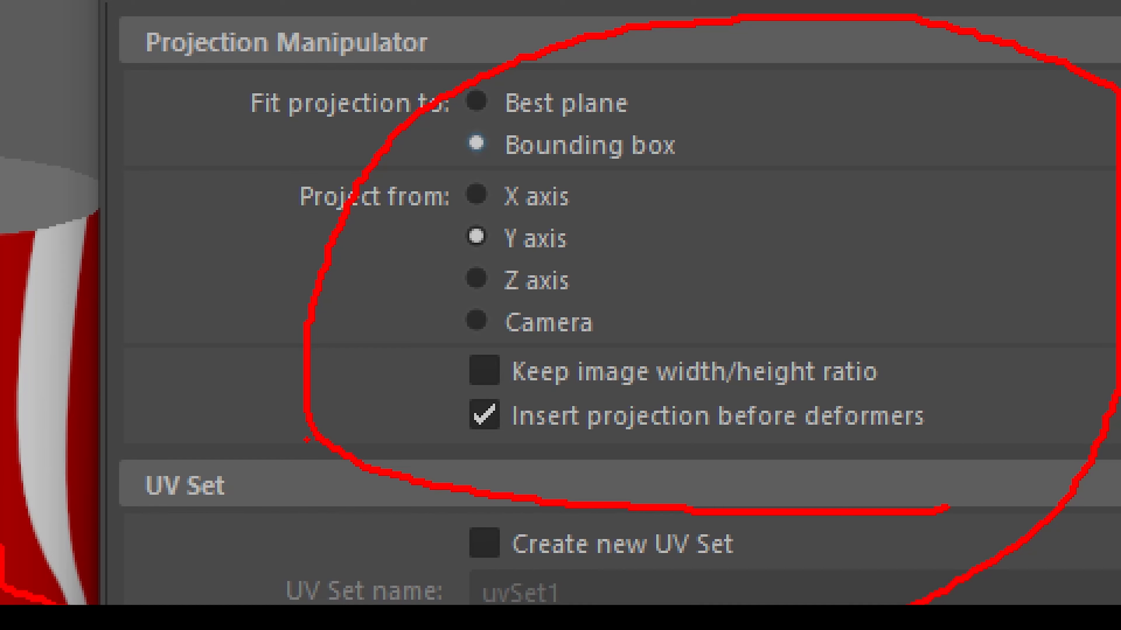
{"action": "key", "text": "Escape"}
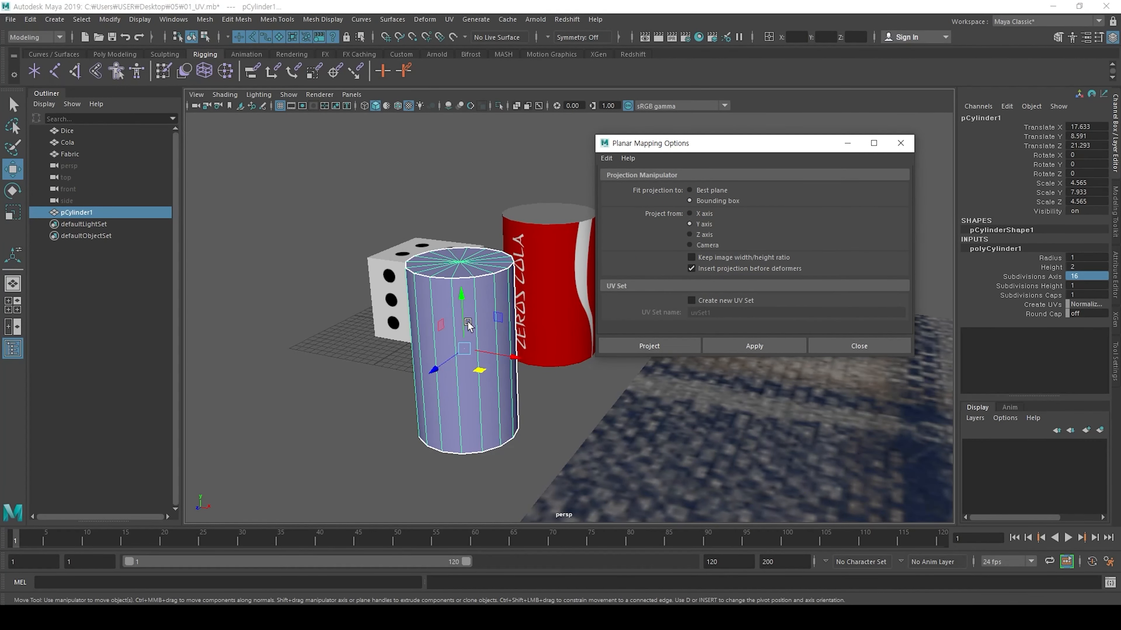
Step: Apply a planar UV projection to the cylinder from the Y axis, fitted to its bounding box
{"action": "left_click_drag", "start_coordinate": [468, 321], "coordinate": [497, 321], "text": "alt"}
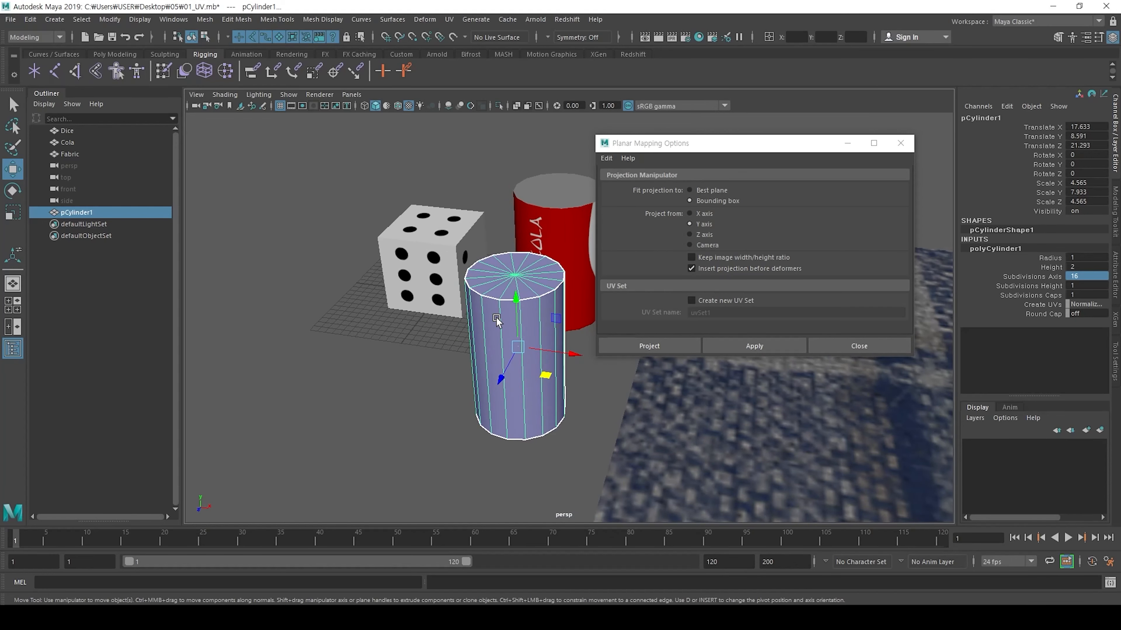
{"action": "mouse_move", "coordinate": [497, 321]}
{"action": "left_mouse_down", "text": "alt"}
{"action": "mouse_move", "coordinate": [495, 335]}
{"action": "mouse_move", "coordinate": [505, 334]}
{"action": "left_mouse_up", "text": "alt"}
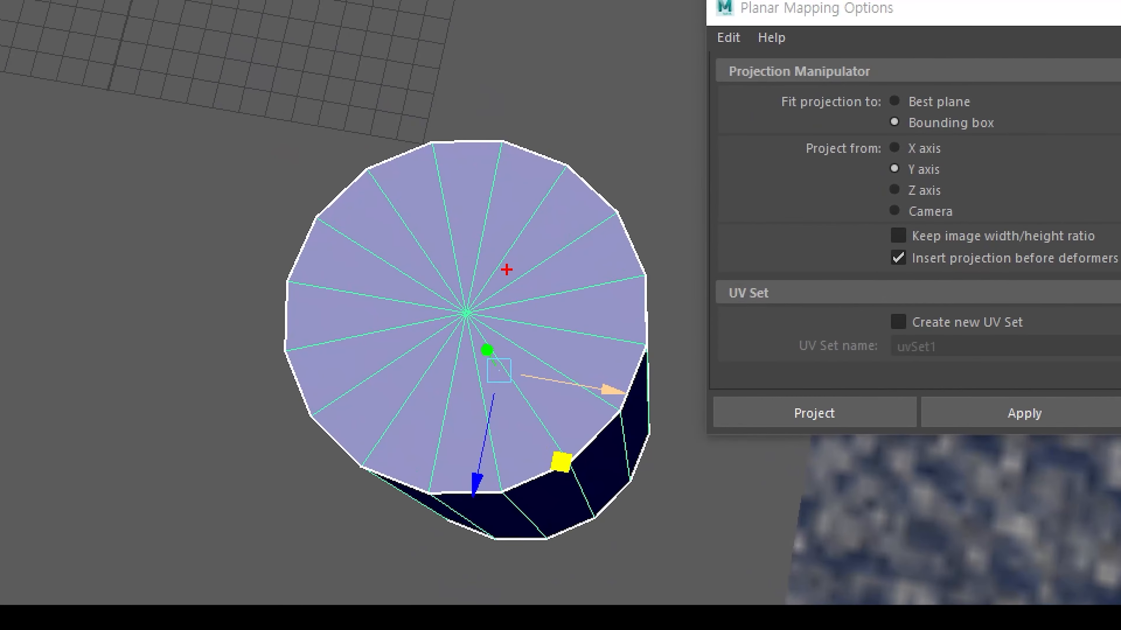
{"action": "left_click_drag", "start_coordinate": [474, 242], "coordinate": [433, 241]}
{"action": "key", "text": "Escape"}
{"action": "left_click_drag", "start_coordinate": [537, 293], "coordinate": [532, 328], "text": "alt"}
{"action": "middle_click_drag", "start_coordinate": [537, 330], "coordinate": [562, 286], "text": "alt"}
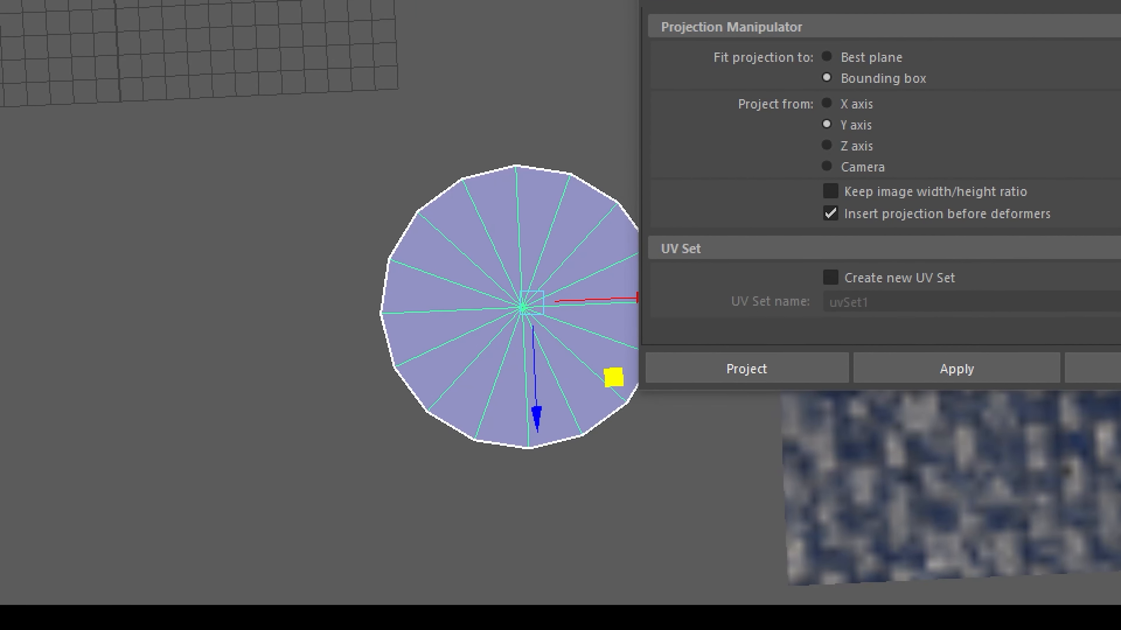
{"action": "mouse_move", "coordinate": [798, 150]}
{"action": "left_mouse_down"}
{"action": "mouse_move", "coordinate": [836, 148]}
{"action": "mouse_move", "coordinate": [843, 135]}
{"action": "left_mouse_up"}
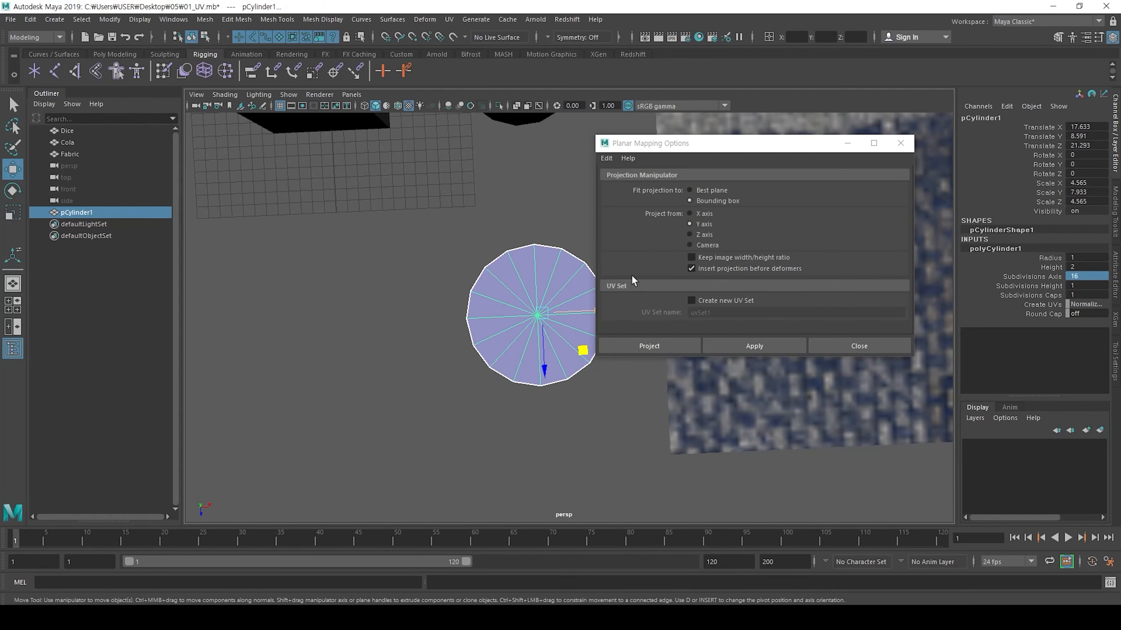
{"action": "left_click_drag", "start_coordinate": [549, 320], "coordinate": [513, 264], "text": "alt"}
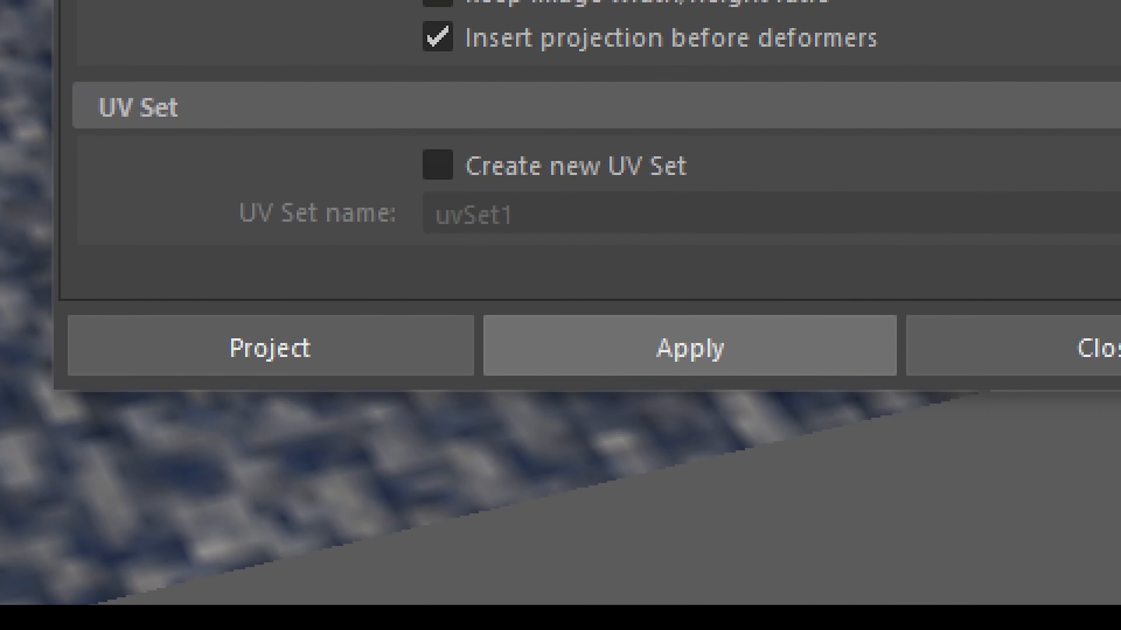
{"action": "left_click_drag", "start_coordinate": [758, 329], "coordinate": [777, 333]}
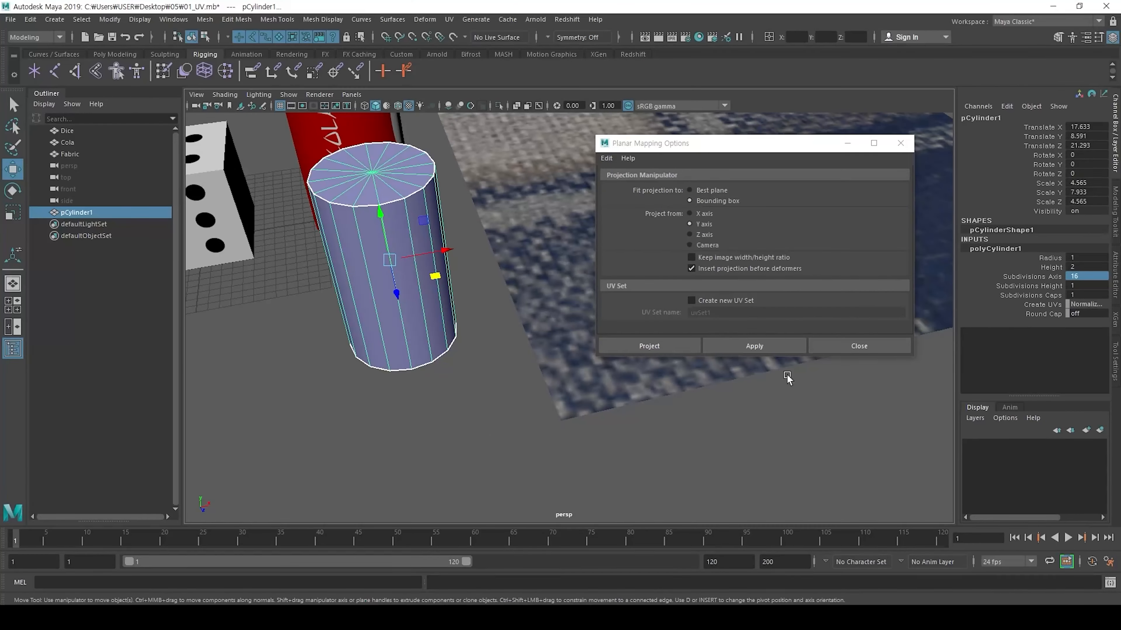
{"action": "left_click", "coordinate": [772, 346]}
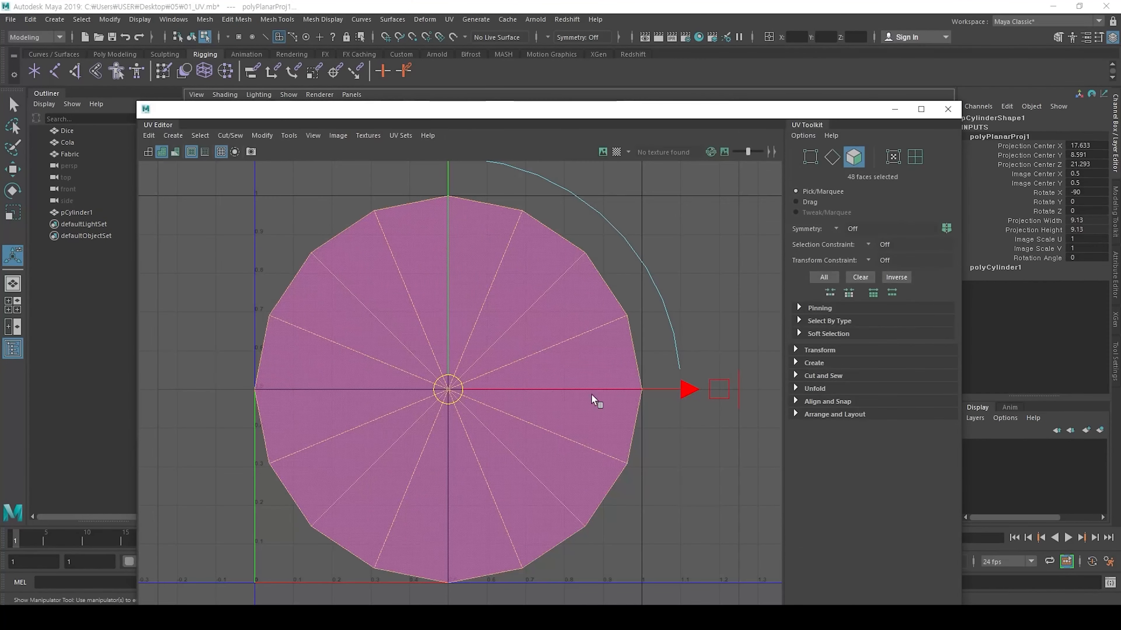
Step: Close the UV Editor, return to object selection on the cylinder and apply a planar UV projection from the Z axis
{"action": "left_click", "coordinate": [947, 108]}
{"action": "key", "text": "F8"}
{"action": "key", "text": "q"}
{"action": "left_click_drag", "start_coordinate": [503, 305], "coordinate": [511, 280], "text": "alt"}
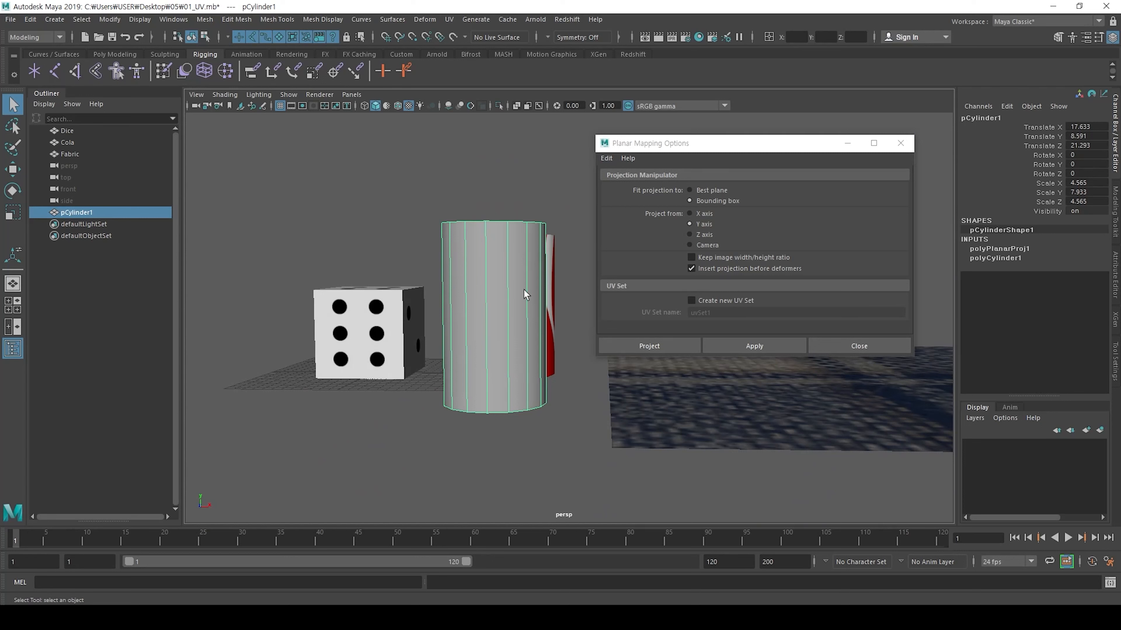
{"action": "middle_click_drag", "start_coordinate": [478, 277], "coordinate": [520, 286], "text": "alt"}
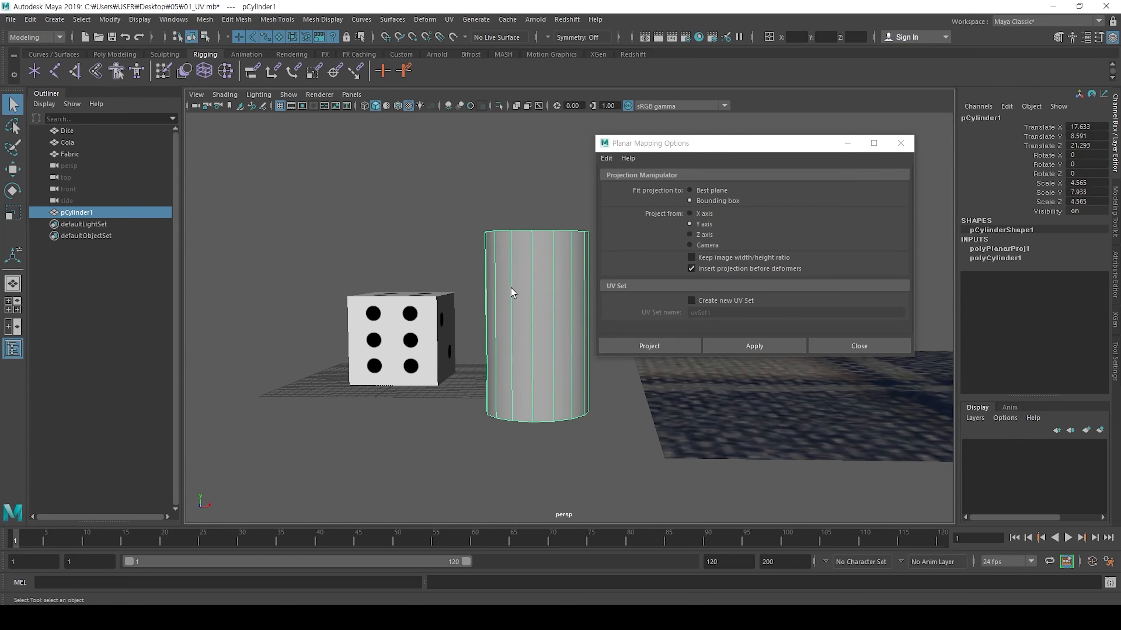
{"action": "scroll", "coordinate": [520, 286], "scroll_direction": "up", "scroll_amount": 1}
{"action": "left_click", "coordinate": [706, 237]}
{"action": "left_click", "coordinate": [756, 347]}
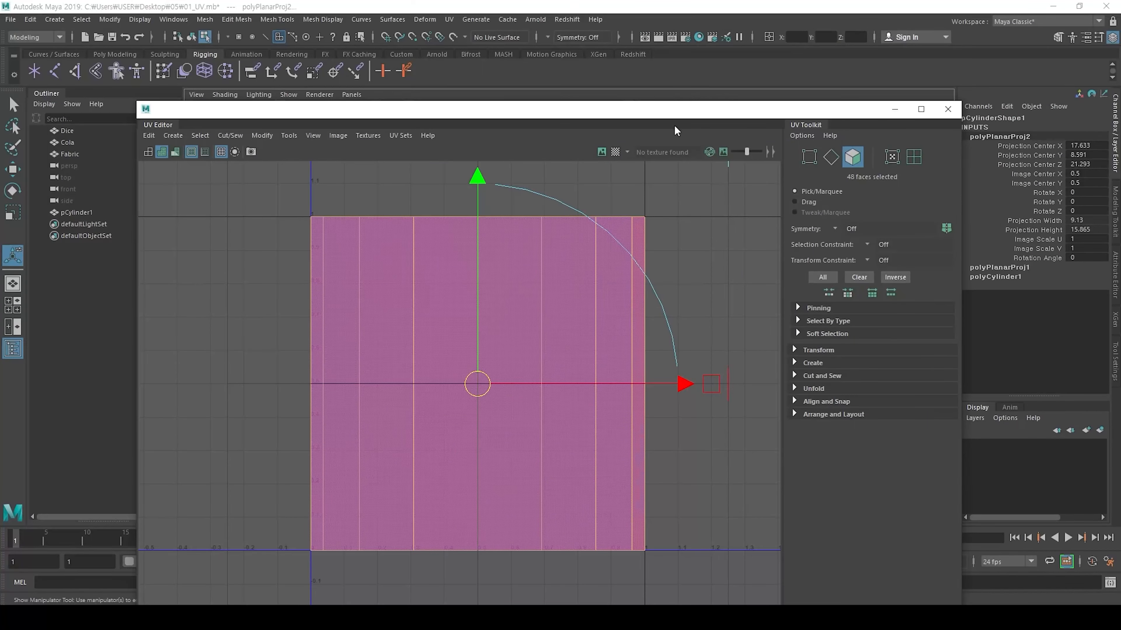
Step: Compare the Z-axis projected UV layout with the side faces and top cap of the cylinder in the viewport
{"action": "left_click_drag", "start_coordinate": [687, 114], "coordinate": [707, 468]}
{"action": "middle_click_drag", "start_coordinate": [557, 364], "coordinate": [550, 336], "text": "alt"}
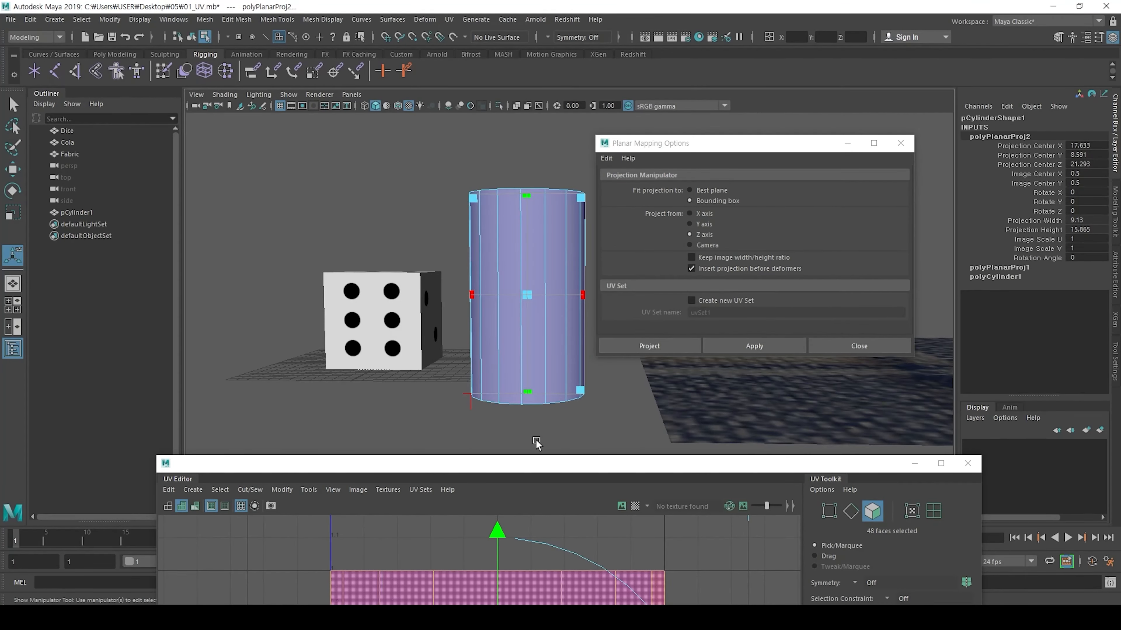
{"action": "left_click_drag", "start_coordinate": [548, 463], "coordinate": [511, 91]}
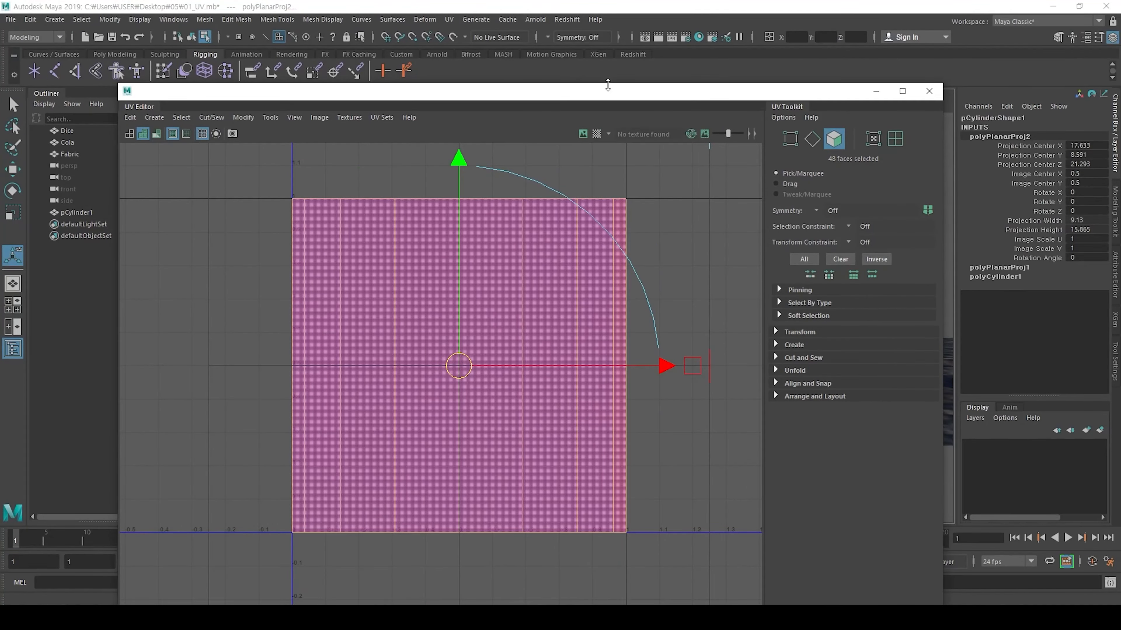
{"action": "left_click_drag", "start_coordinate": [605, 94], "coordinate": [585, 476]}
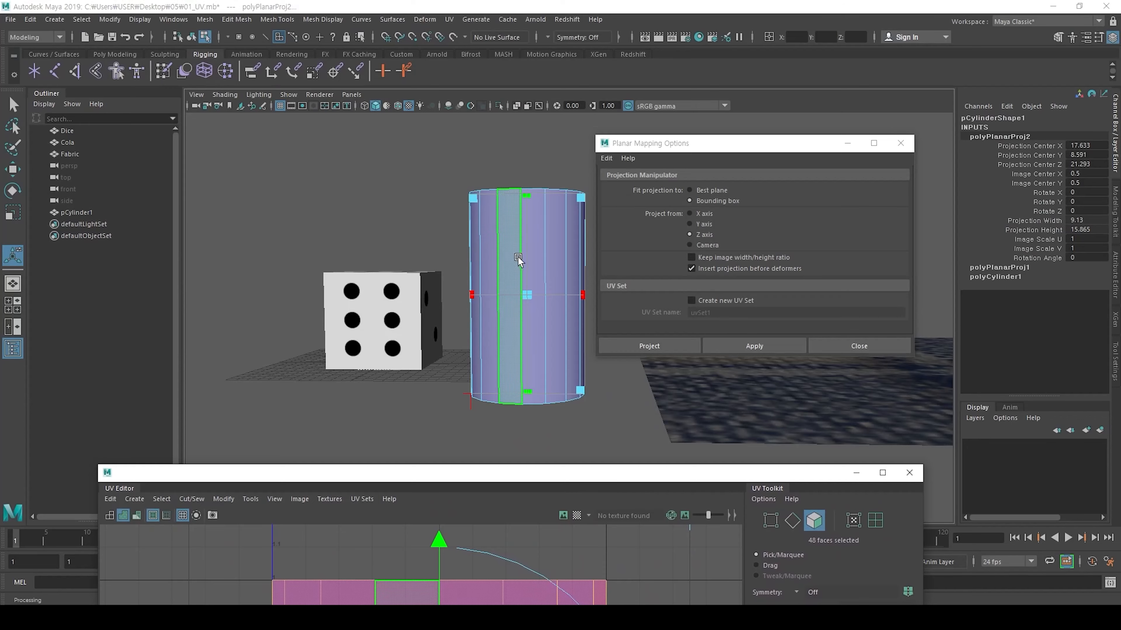
{"action": "left_click_drag", "start_coordinate": [519, 258], "coordinate": [519, 291], "text": "alt"}
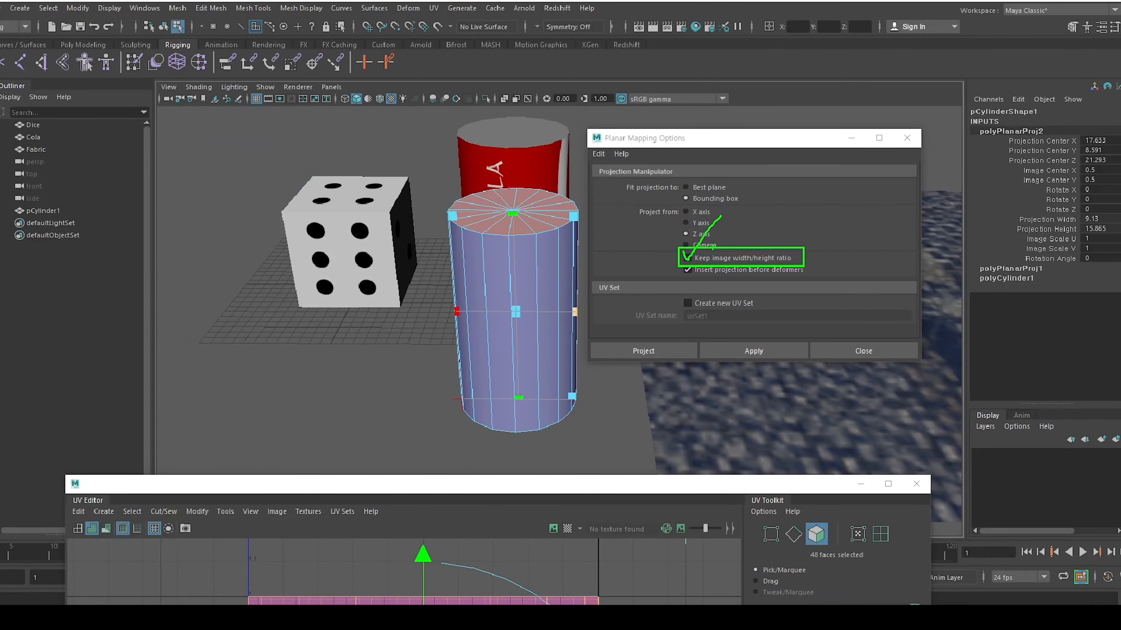
Step: Enable Keep image width/height ratio for the Z-axis planar projection
{"action": "left_click", "coordinate": [739, 298]}
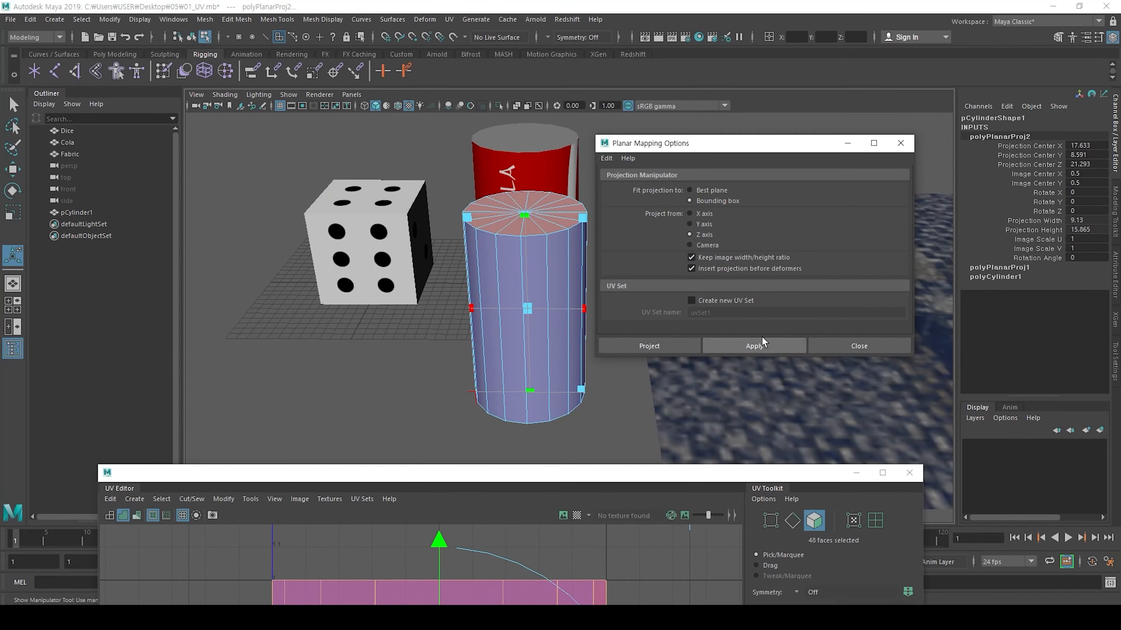
Step: Apply a planar UV projection to the cylinder along the Z axis, fitted to the bounding box with the image width/height ratio kept
{"action": "left_click", "coordinate": [754, 345]}
{"action": "left_click_drag", "start_coordinate": [695, 472], "coordinate": [754, 38]}
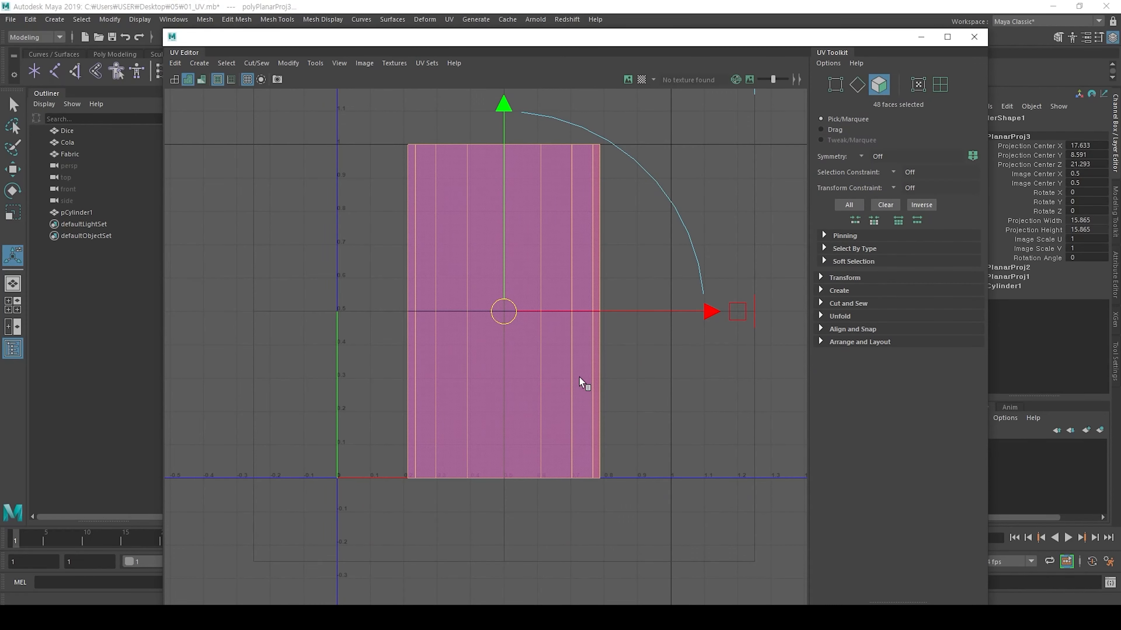
{"action": "left_click_drag", "start_coordinate": [753, 43], "coordinate": [790, 371]}
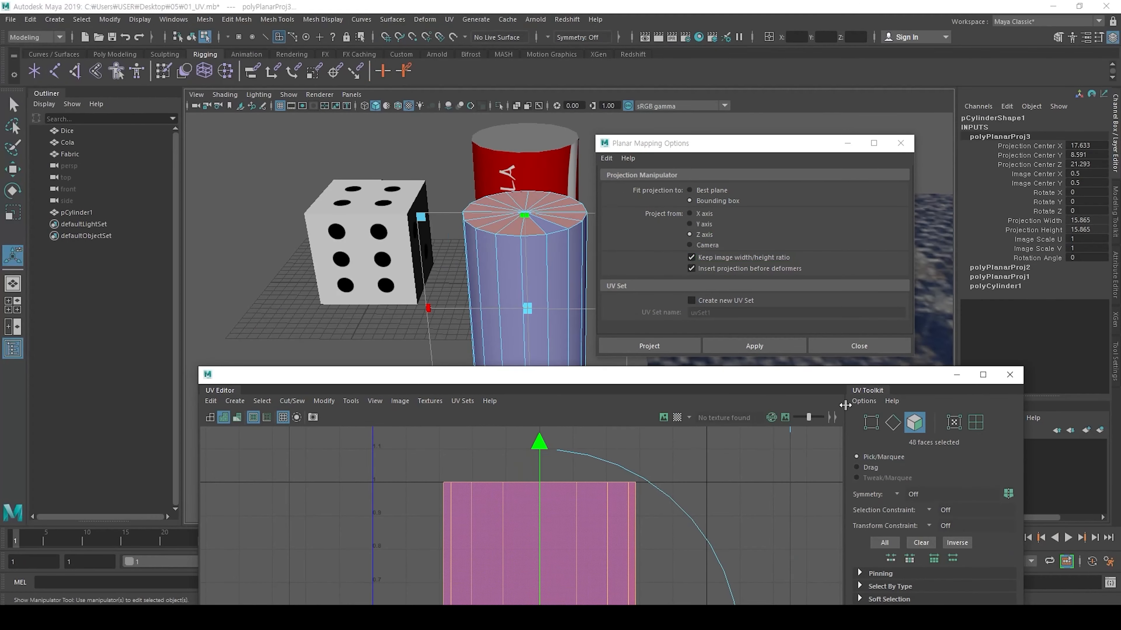
Step: Apply a planar UV projection to the cylinder along the Y axis and close the projection options
{"action": "left_click", "coordinate": [705, 224]}
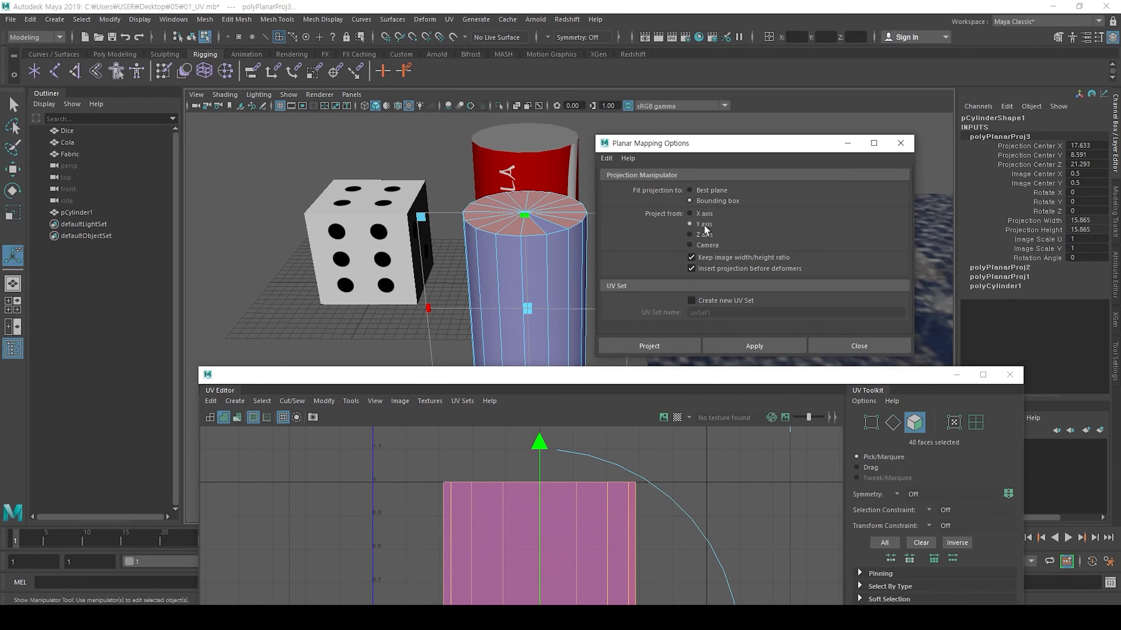
{"action": "left_click", "coordinate": [772, 348]}
{"action": "left_click_drag", "start_coordinate": [607, 375], "coordinate": [559, 74]}
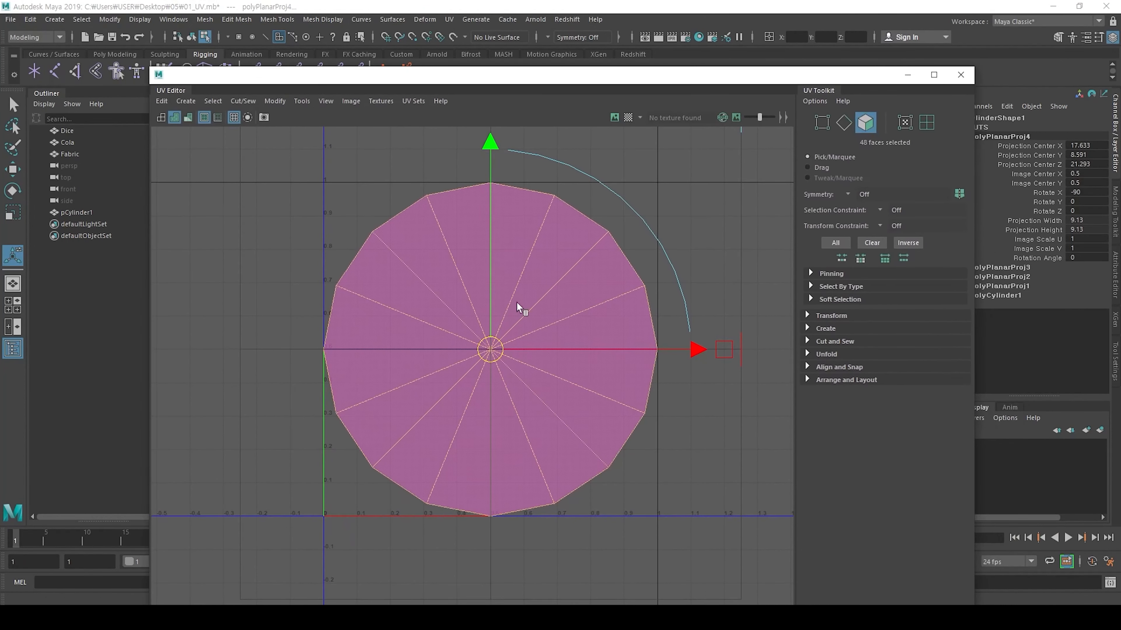
{"action": "left_click_drag", "start_coordinate": [777, 86], "coordinate": [776, 381]}
{"action": "left_click", "coordinate": [864, 346]}
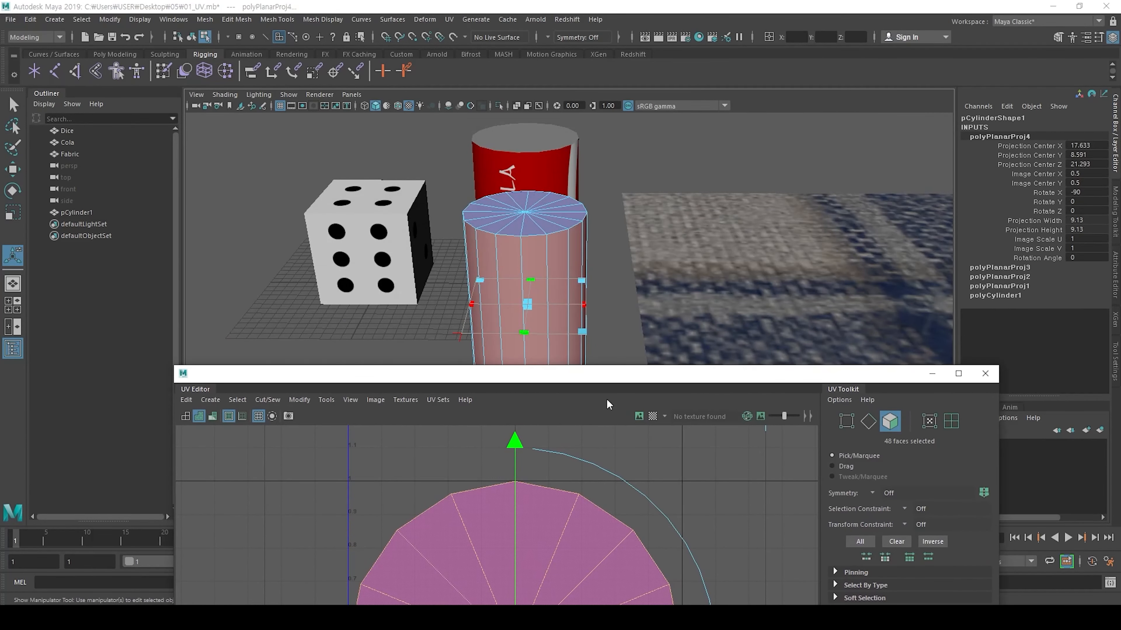
Step: Select a single side face of the cylinder and locate it in the UV layout
{"action": "scroll", "coordinate": [573, 293], "scroll_direction": "up", "scroll_amount": 2}
{"action": "left_click_drag", "start_coordinate": [512, 212], "coordinate": [511, 322], "text": "alt"}
{"action": "middle_click_drag", "start_coordinate": [540, 202], "coordinate": [602, 185], "text": "alt"}
{"action": "left_click_drag", "start_coordinate": [608, 273], "coordinate": [574, 172], "text": "alt"}
{"action": "key", "text": "q"}
{"action": "left_click", "coordinate": [563, 213]}
{"action": "left_click_drag", "start_coordinate": [640, 374], "coordinate": [658, 85]}
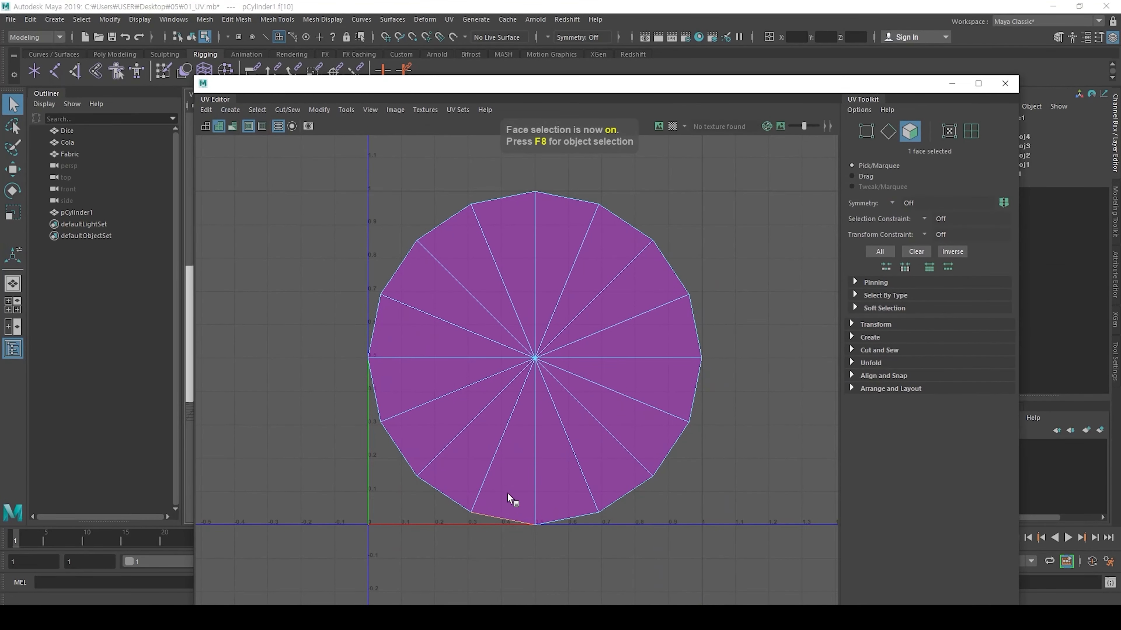
{"action": "key", "text": "ctrl+1"}
{"action": "scroll", "coordinate": [483, 534], "scroll_direction": "up", "scroll_amount": 1}
{"action": "left_click", "coordinate": [483, 534]}
{"action": "left_click_drag", "start_coordinate": [590, 571], "coordinate": [527, 559]}
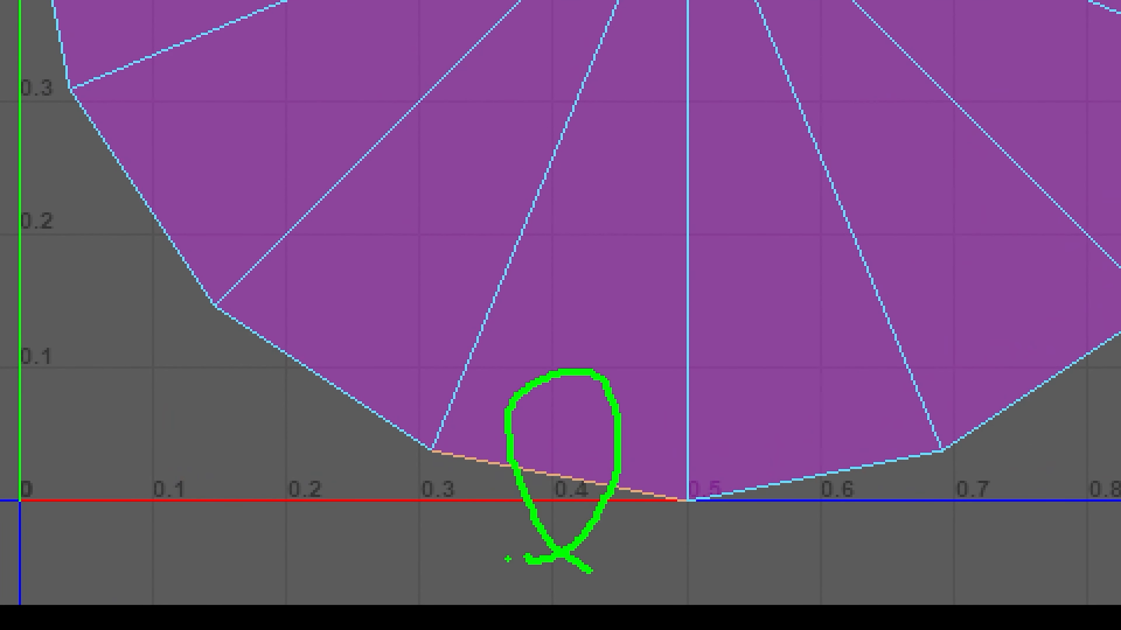
{"action": "key", "text": "Escape"}
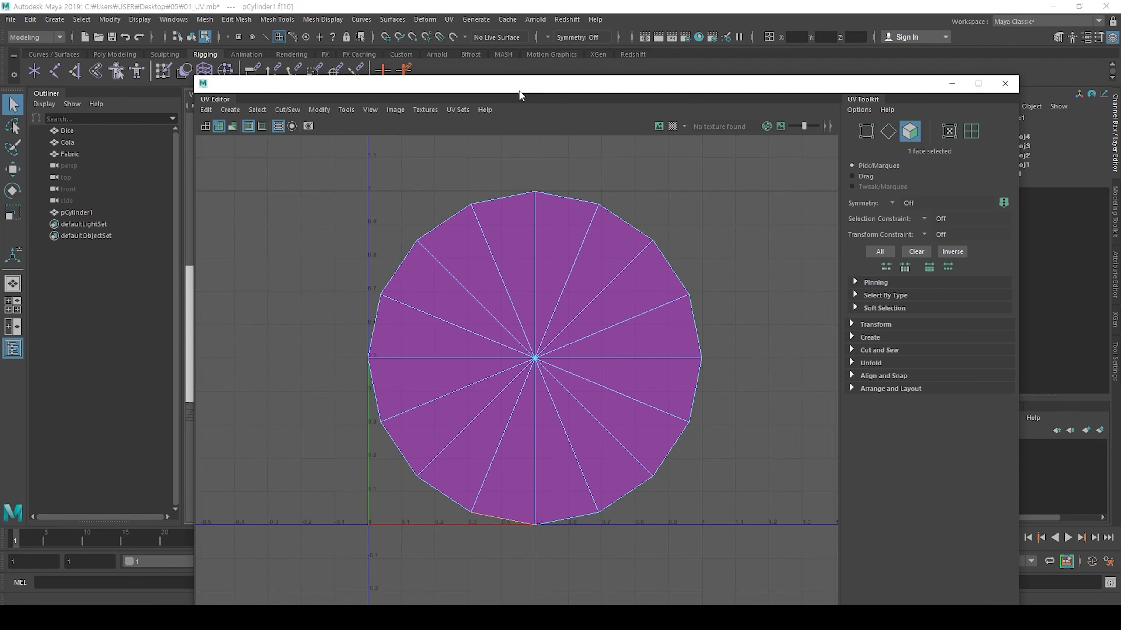
Step: Examine the cylinder's selected side face in the viewport and compare it with the top cap faces
{"action": "left_click_drag", "start_coordinate": [524, 91], "coordinate": [578, 415]}
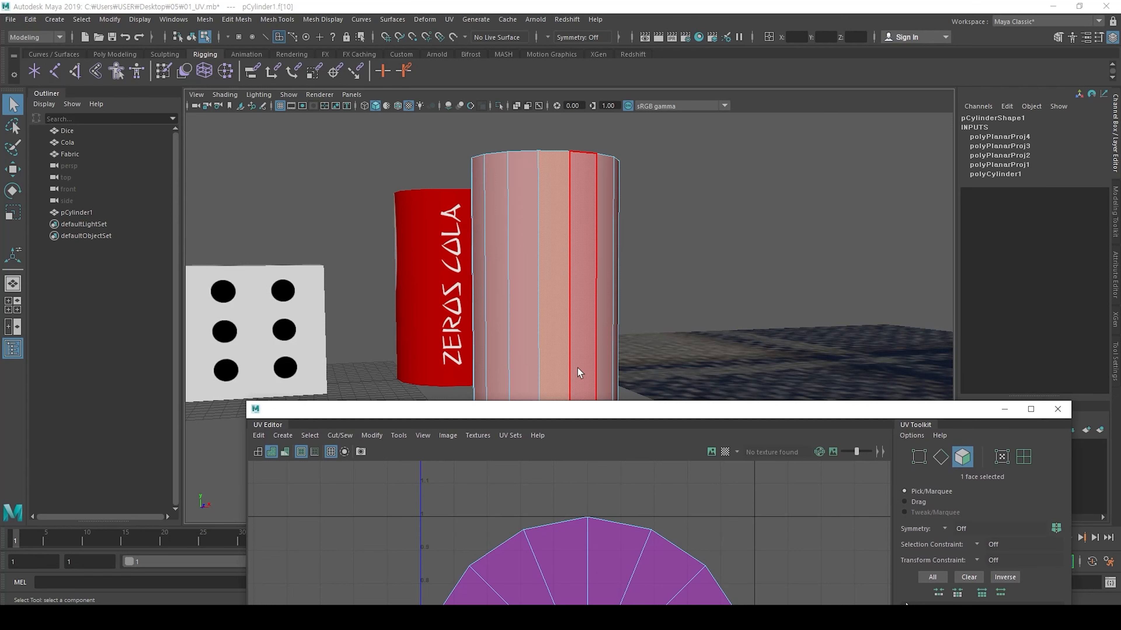
{"action": "scroll", "coordinate": [581, 265], "scroll_direction": "down", "scroll_amount": 1}
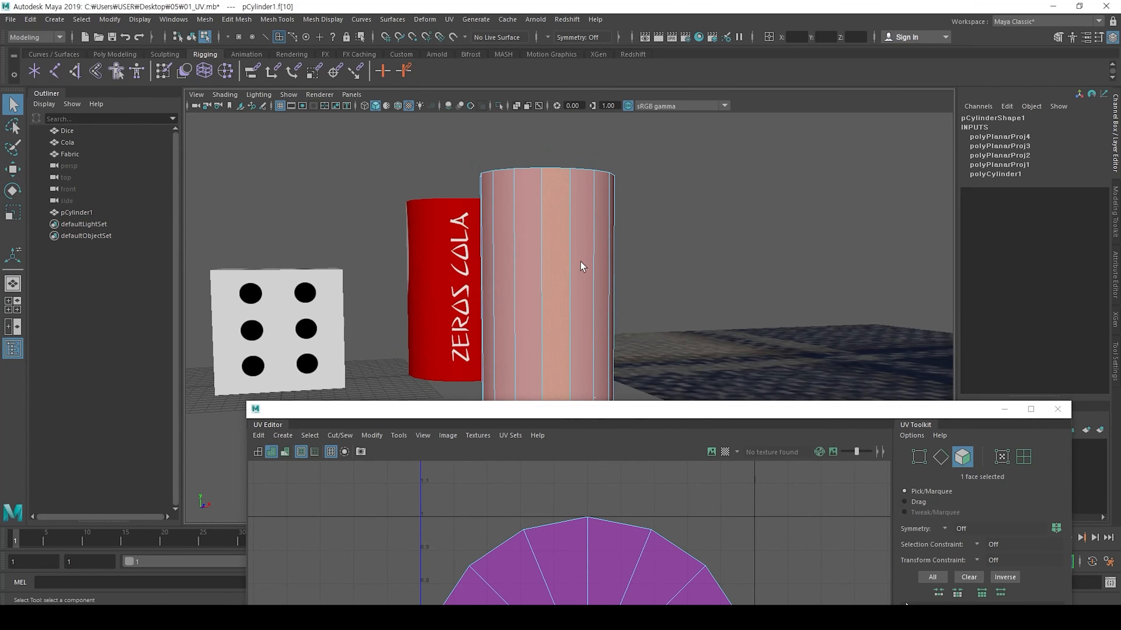
{"action": "left_click_drag", "start_coordinate": [653, 402], "coordinate": [670, 373]}
{"action": "scroll", "coordinate": [499, 240], "scroll_direction": "up", "scroll_amount": 1}
{"action": "left_click_drag", "start_coordinate": [499, 241], "coordinate": [538, 257], "text": "alt"}
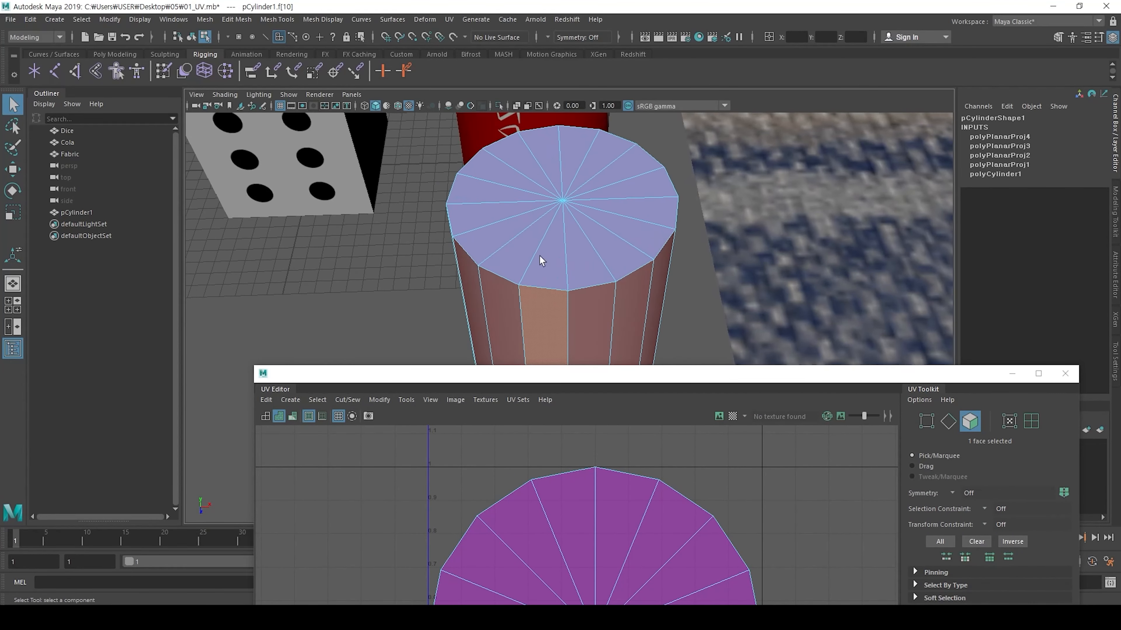
{"action": "key", "text": "ctrl+1"}
{"action": "left_click", "coordinate": [580, 142]}
{"action": "mouse_move", "coordinate": [552, 107]}
{"action": "left_mouse_down"}
{"action": "mouse_move", "coordinate": [463, 118]}
{"action": "mouse_move", "coordinate": [595, 409]}
{"action": "mouse_move", "coordinate": [558, 129]}
{"action": "left_mouse_up"}
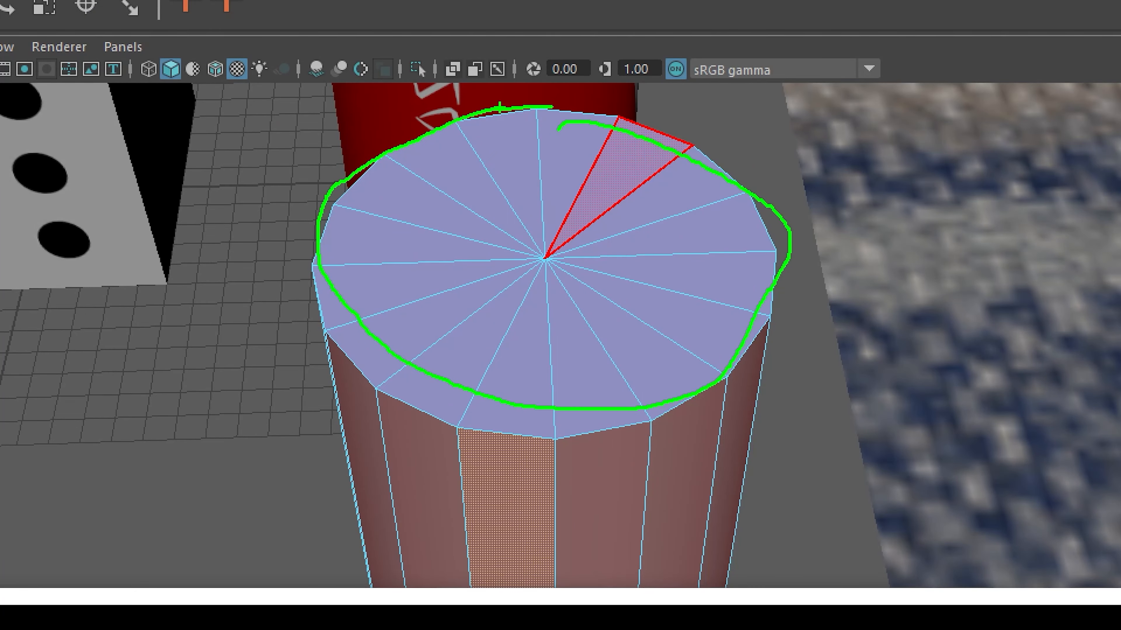
{"action": "key", "text": "Escape"}
Step: Switch to edge selection and select the edge loop around the cylinder's top rim
{"action": "right_click_drag", "start_coordinate": [630, 149], "coordinate": [632, 120]}
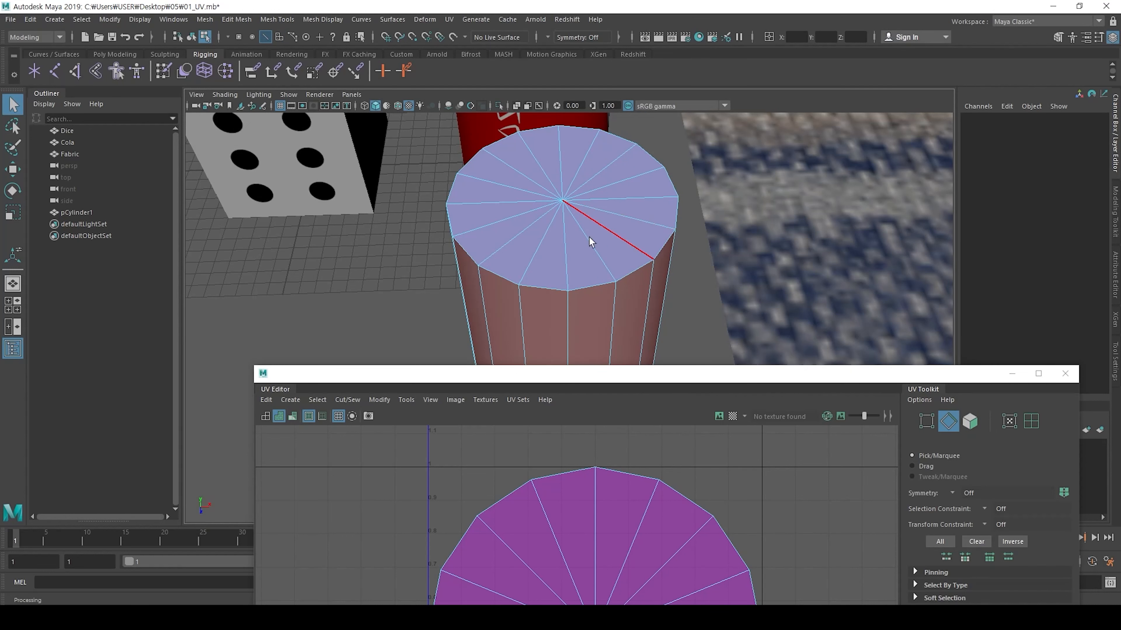
{"action": "scroll", "coordinate": [553, 244], "scroll_direction": "up", "scroll_amount": 3}
{"action": "scroll", "coordinate": [513, 235], "scroll_direction": "up", "scroll_amount": 1}
{"action": "left_click_drag", "start_coordinate": [610, 374], "coordinate": [490, 541]}
{"action": "left_click_drag", "start_coordinate": [549, 337], "coordinate": [543, 293], "text": "alt"}
{"action": "middle_click_drag", "start_coordinate": [543, 293], "coordinate": [568, 338], "text": "alt"}
{"action": "scroll", "coordinate": [569, 338], "scroll_direction": "up", "scroll_amount": 2}
{"action": "scroll", "coordinate": [568, 339], "scroll_direction": "up", "scroll_amount": 1}
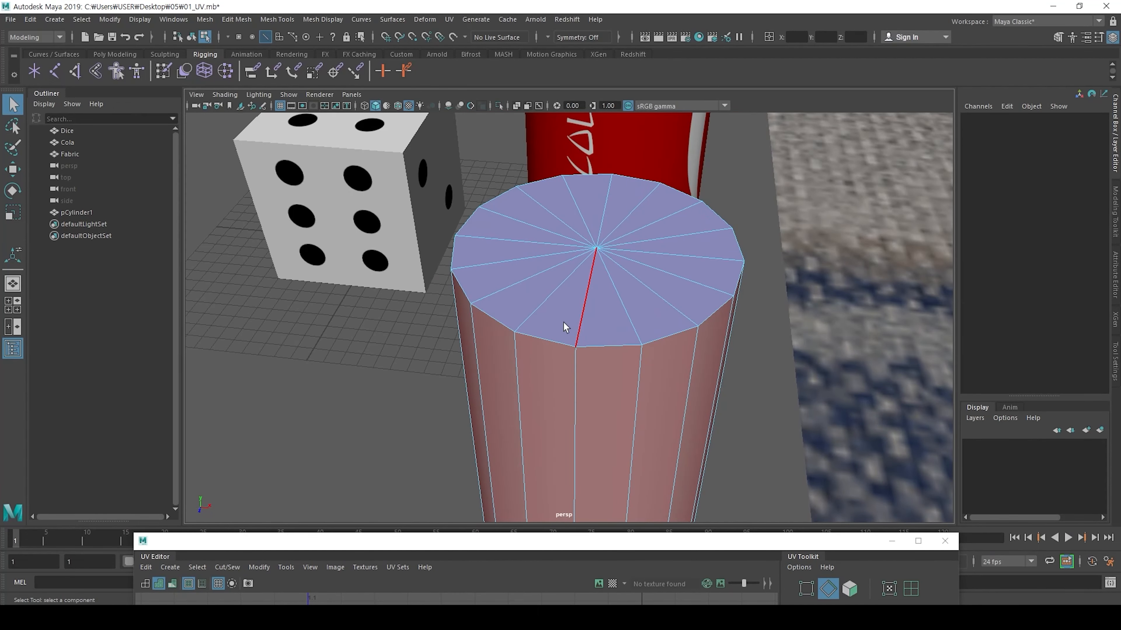
{"action": "left_click_drag", "start_coordinate": [601, 318], "coordinate": [595, 290], "text": "alt"}
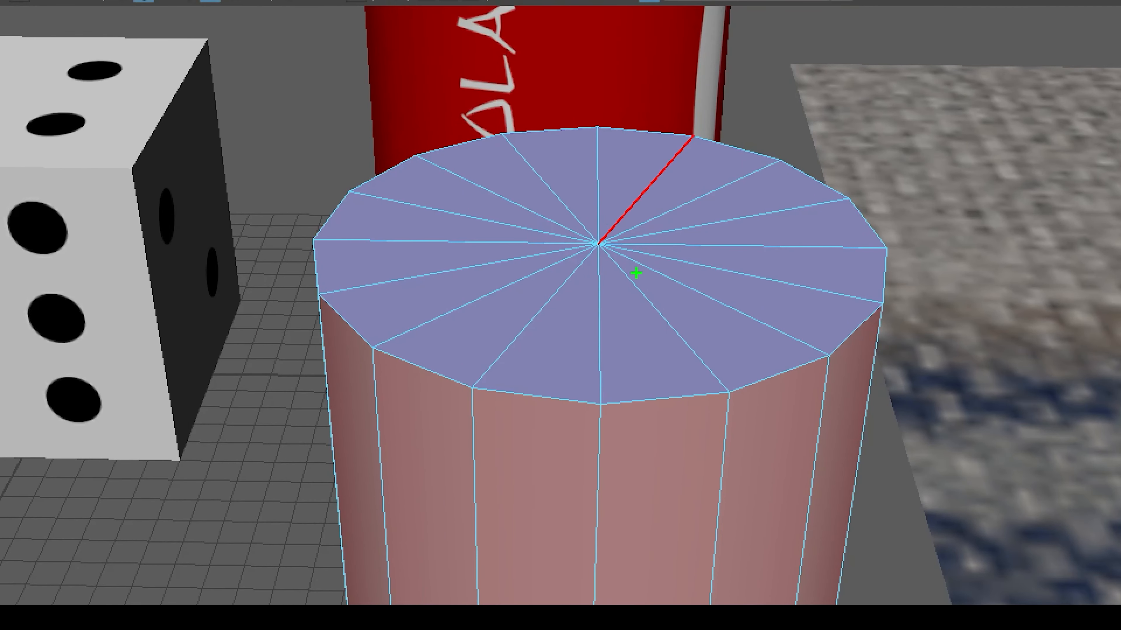
{"action": "mouse_move", "coordinate": [641, 410]}
{"action": "left_mouse_down"}
{"action": "mouse_move", "coordinate": [425, 397]}
{"action": "mouse_move", "coordinate": [369, 166]}
{"action": "mouse_move", "coordinate": [677, 123]}
{"action": "mouse_move", "coordinate": [832, 337]}
{"action": "mouse_move", "coordinate": [606, 387]}
{"action": "left_mouse_up"}
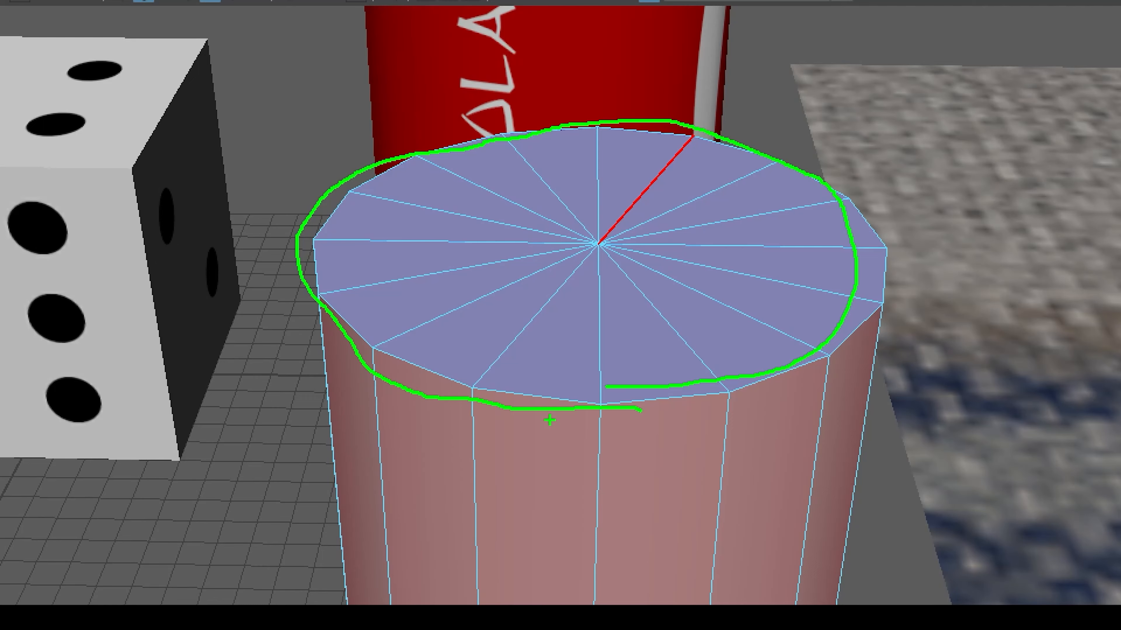
{"action": "key", "text": "Escape"}
{"action": "double_click", "coordinate": [572, 299]}
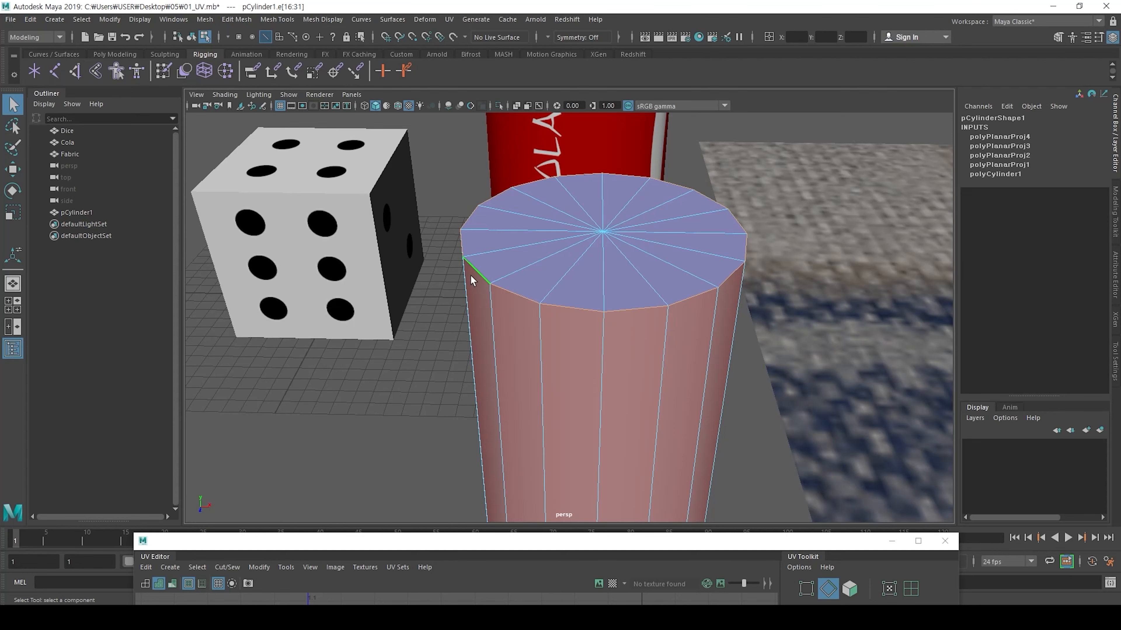
Step: Cut the UVs along the selected top rim edges of the cylinder
{"action": "key", "text": "ctrl+1"}
{"action": "left_click", "coordinate": [604, 205]}
{"action": "mouse_move", "coordinate": [625, 137]}
{"action": "left_mouse_down"}
{"action": "mouse_move", "coordinate": [381, 190]}
{"action": "mouse_move", "coordinate": [800, 388]}
{"action": "mouse_move", "coordinate": [699, 182]}
{"action": "left_mouse_up"}
{"action": "key", "text": "Escape"}
{"action": "left_click_drag", "start_coordinate": [589, 542], "coordinate": [639, 60]}
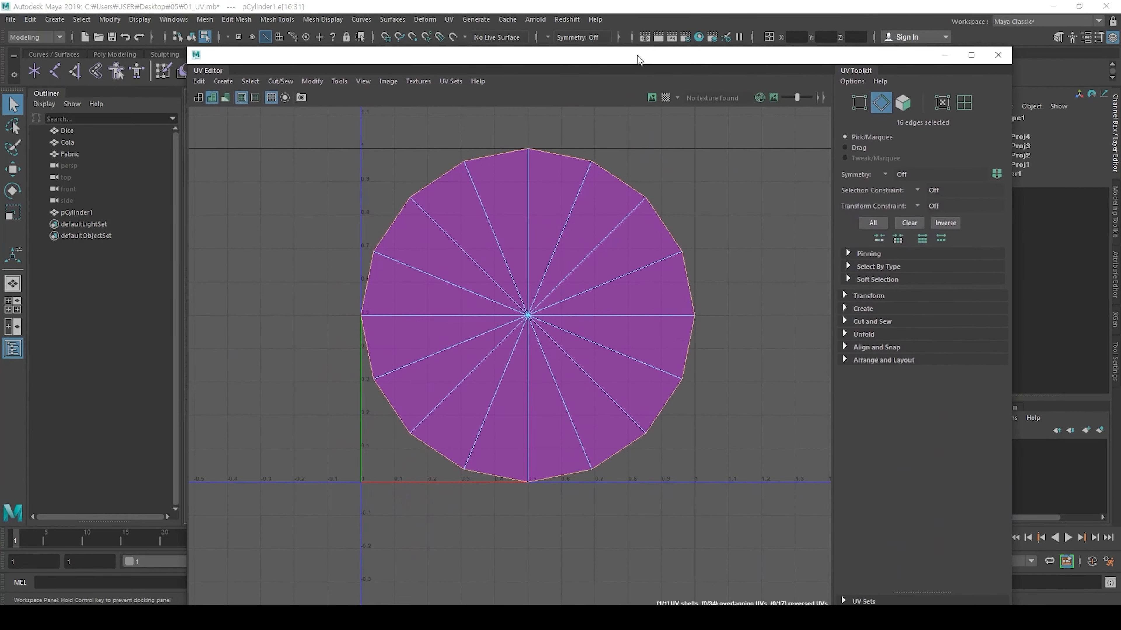
{"action": "right_click", "coordinate": [388, 171], "text": "shift"}
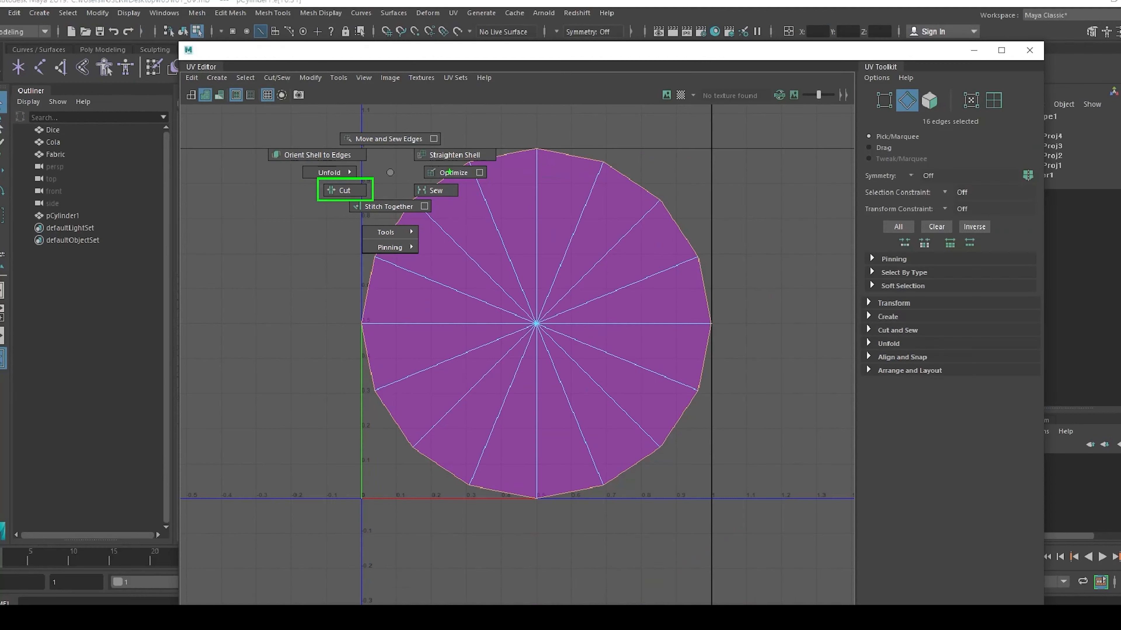
{"action": "double_click", "coordinate": [428, 177]}
{"action": "right_click_drag", "start_coordinate": [393, 159], "coordinate": [354, 181], "text": "shift"}
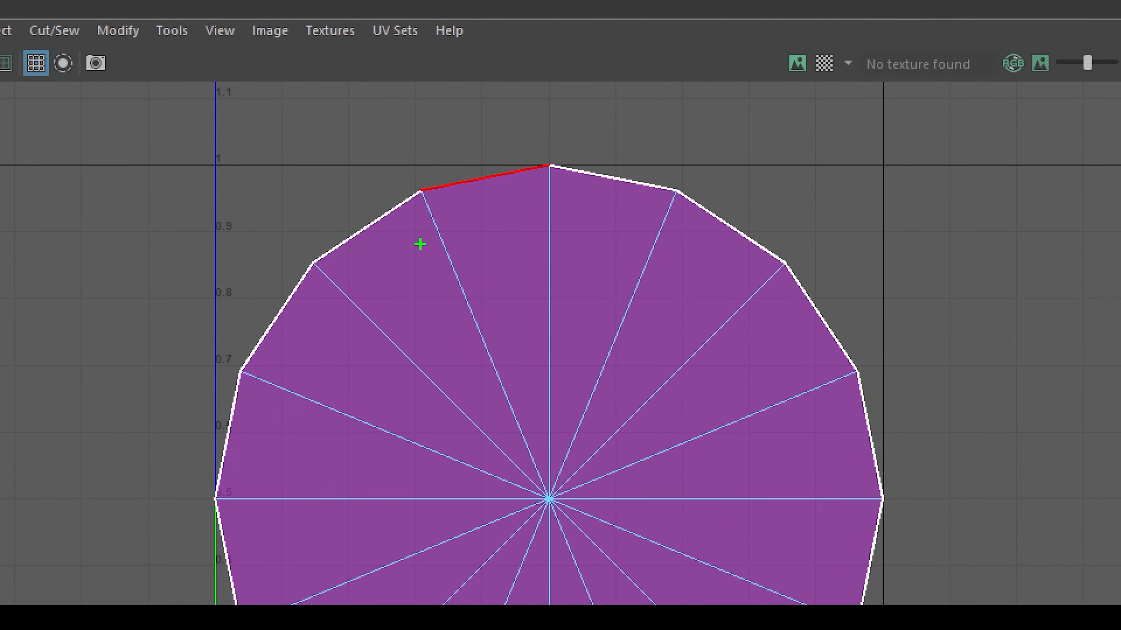
{"action": "left_click_drag", "start_coordinate": [420, 246], "coordinate": [343, 303]}
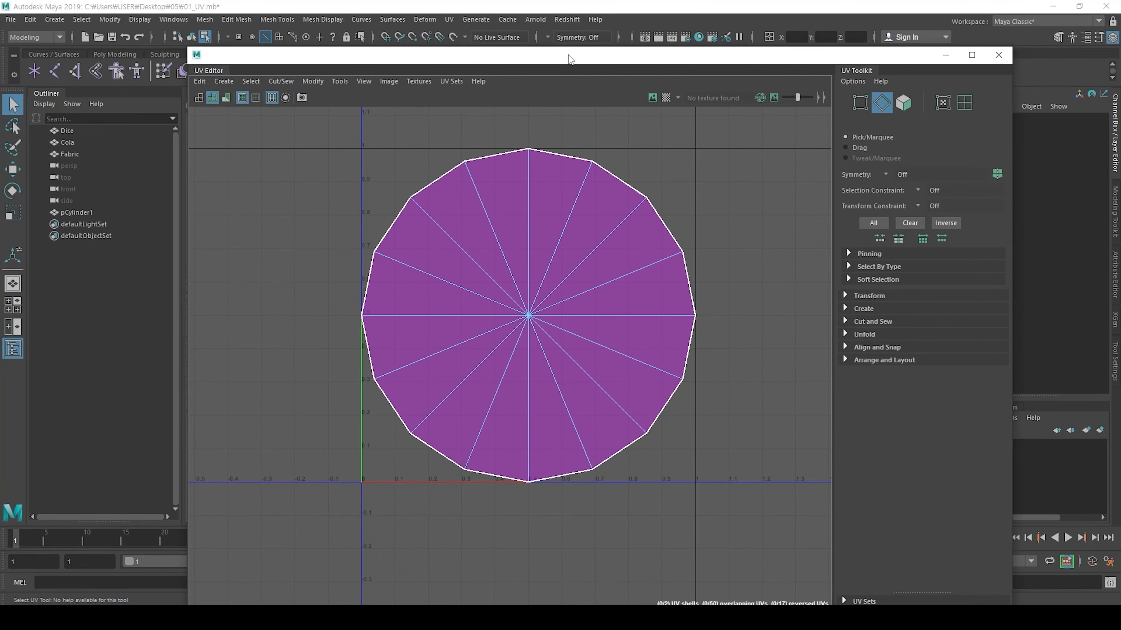
Step: Try to move the overlapping UV faces of both caps left out of the UV tile, and undo the move
{"action": "left_click_drag", "start_coordinate": [571, 59], "coordinate": [523, 439]}
{"action": "left_click_drag", "start_coordinate": [594, 240], "coordinate": [523, 261]}
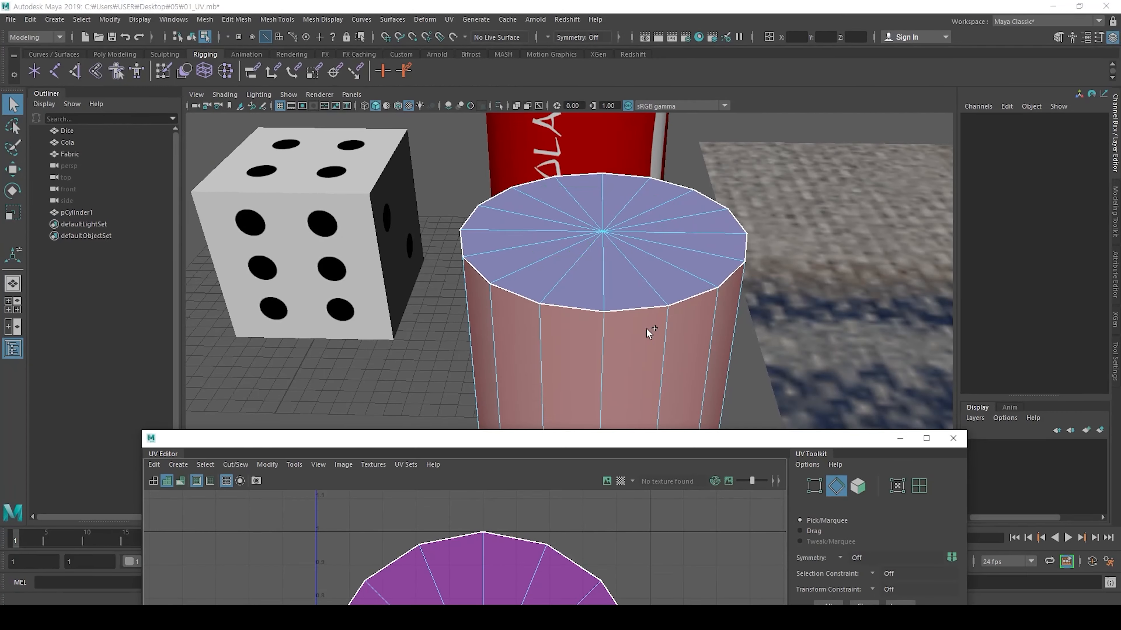
{"action": "left_click_drag", "start_coordinate": [608, 444], "coordinate": [668, 341]}
{"action": "scroll", "coordinate": [560, 225], "scroll_direction": "down", "scroll_amount": 2}
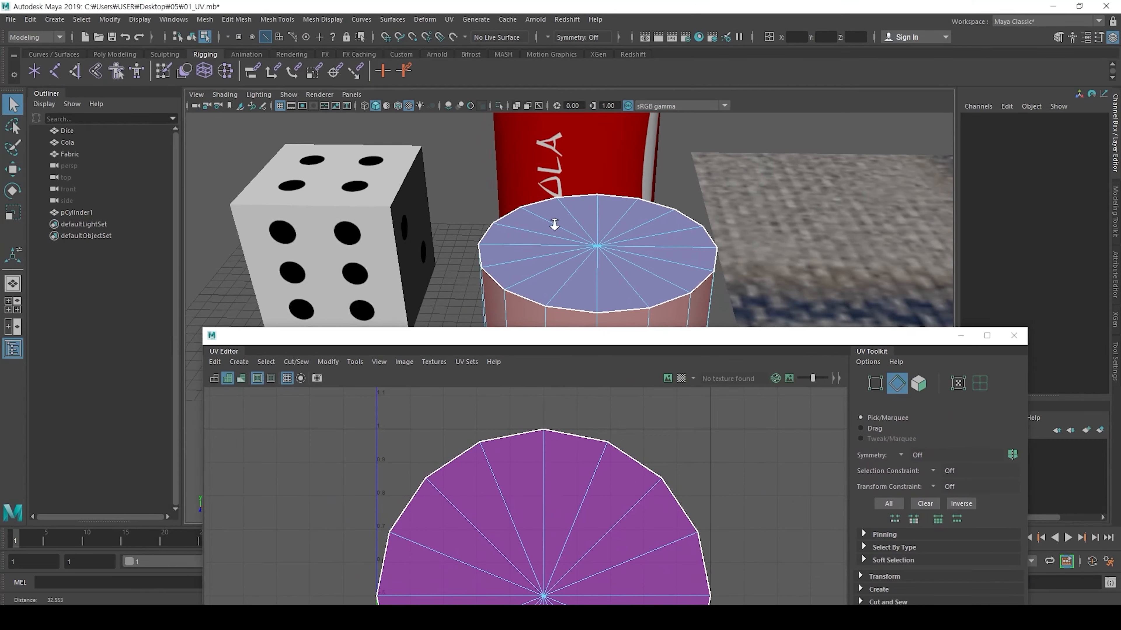
{"action": "key", "text": "F11"}
{"action": "scroll", "coordinate": [565, 253], "scroll_direction": "up", "scroll_amount": 1}
{"action": "left_click_drag", "start_coordinate": [641, 341], "coordinate": [602, 80]}
{"action": "left_click_drag", "start_coordinate": [477, 376], "coordinate": [537, 286]}
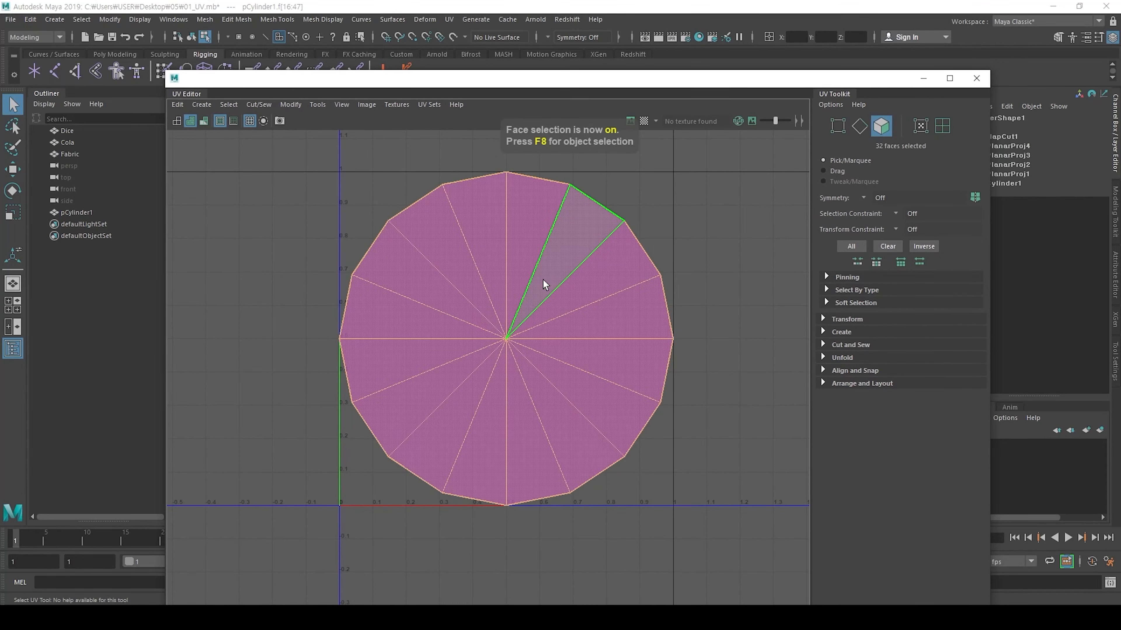
{"action": "right_click_drag", "start_coordinate": [600, 308], "coordinate": [491, 309], "text": "alt"}
{"action": "key", "text": "w"}
{"action": "left_click_drag", "start_coordinate": [531, 333], "coordinate": [200, 301]}
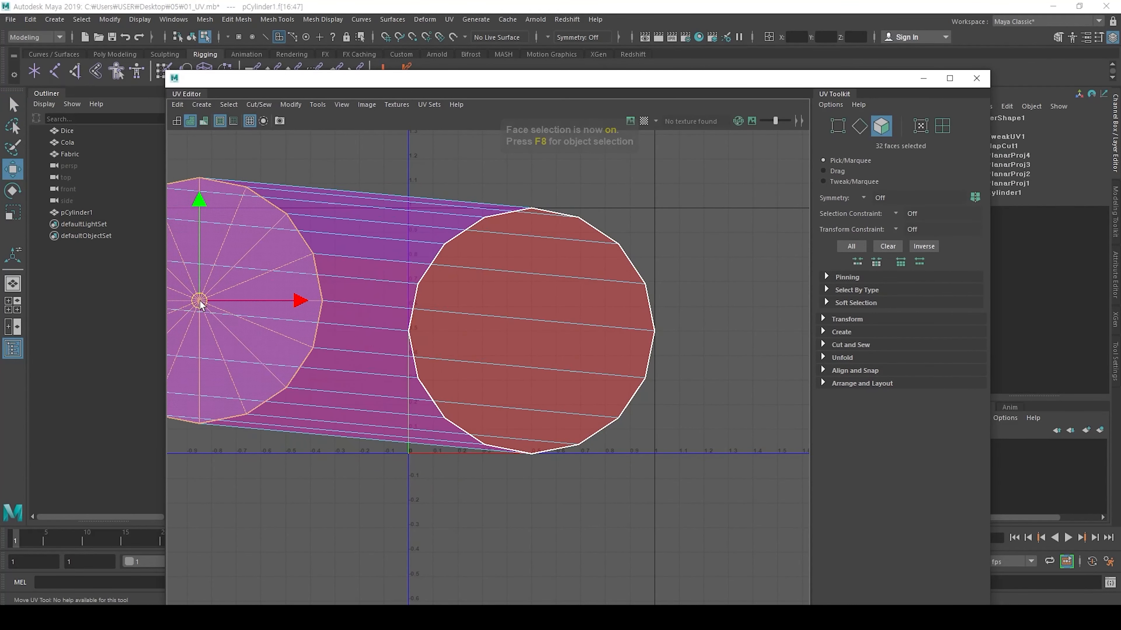
{"action": "key", "text": "ctrl+z"}
Step: Select only the cylinder's top cap faces and check the selection in wireframe display
{"action": "left_click_drag", "start_coordinate": [657, 507], "coordinate": [656, 494]}
{"action": "right_click_drag", "start_coordinate": [637, 435], "coordinate": [528, 362], "text": "alt"}
{"action": "middle_click_drag", "start_coordinate": [528, 362], "coordinate": [518, 220], "text": "alt"}
{"action": "left_click_drag", "start_coordinate": [631, 282], "coordinate": [603, 233], "text": "alt"}
{"action": "middle_click_drag", "start_coordinate": [602, 232], "coordinate": [607, 316], "text": "alt"}
{"action": "right_click_drag", "start_coordinate": [508, 225], "coordinate": [633, 260], "text": "alt"}
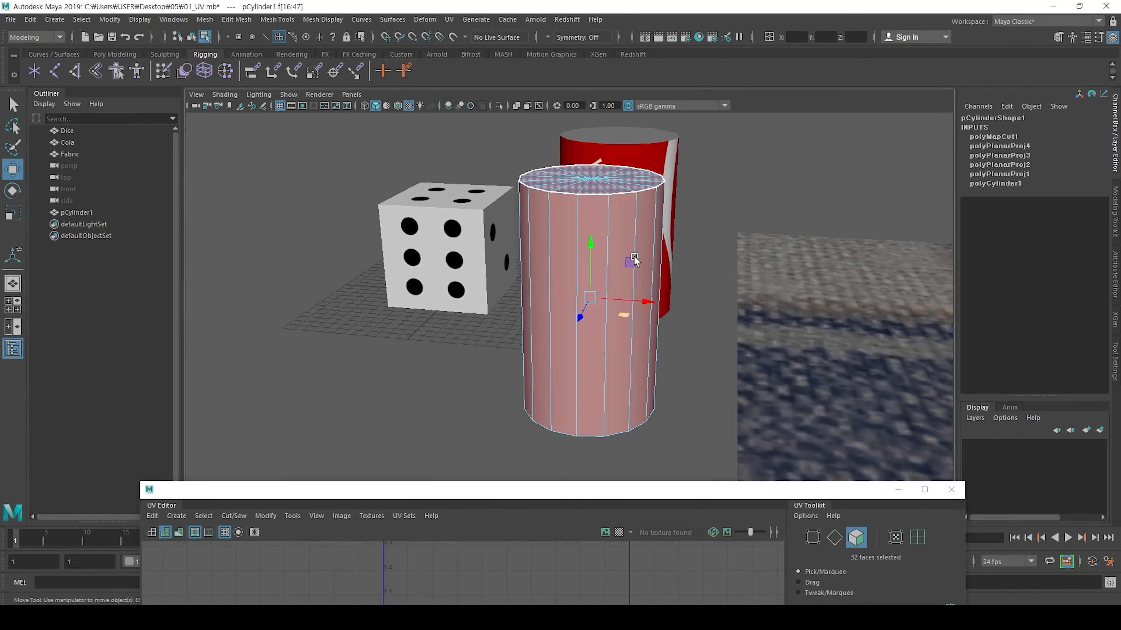
{"action": "middle_click_drag", "start_coordinate": [633, 261], "coordinate": [632, 282], "text": "alt"}
{"action": "right_click_drag", "start_coordinate": [592, 206], "coordinate": [561, 200], "text": "alt"}
{"action": "left_click_drag", "start_coordinate": [435, 129], "coordinate": [813, 488]}
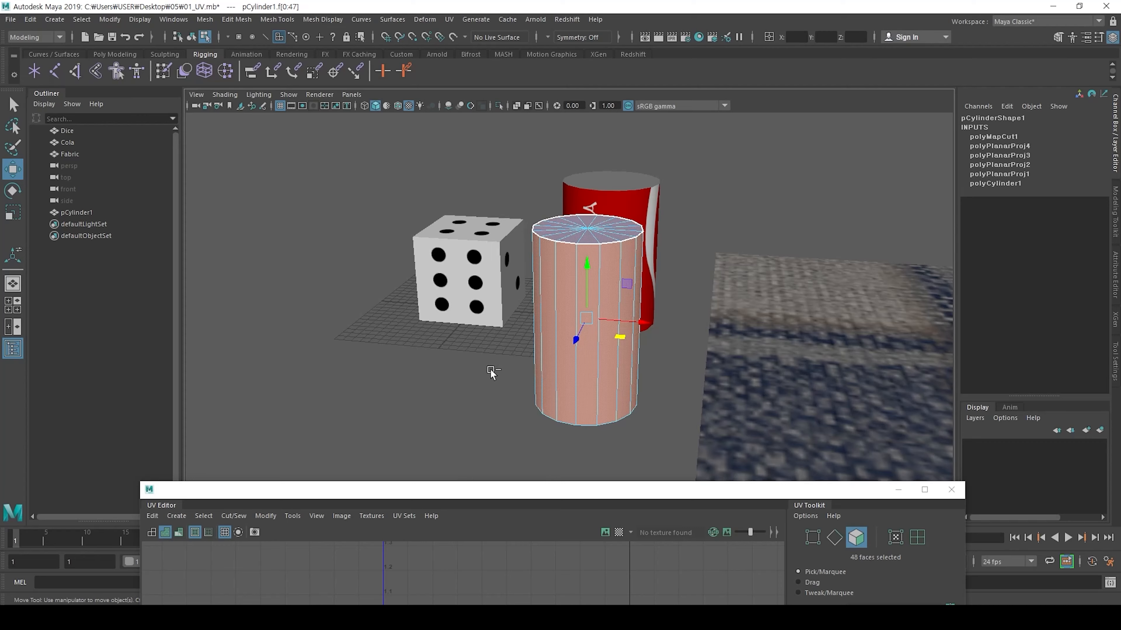
{"action": "left_click_drag", "start_coordinate": [500, 279], "coordinate": [780, 491], "text": "ctrl"}
{"action": "key", "text": "4"}
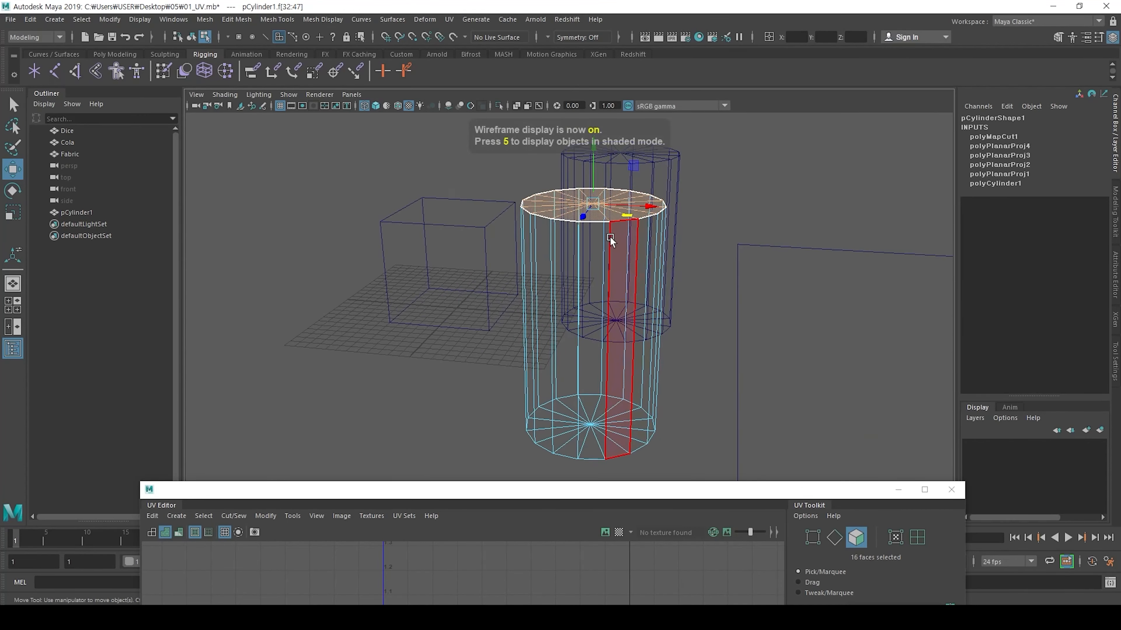
{"action": "key", "text": "ctrl+1"}
{"action": "mouse_move", "coordinate": [592, 271]}
{"action": "left_mouse_down"}
{"action": "mouse_move", "coordinate": [523, 258]}
{"action": "mouse_move", "coordinate": [510, 279]}
{"action": "left_mouse_up"}
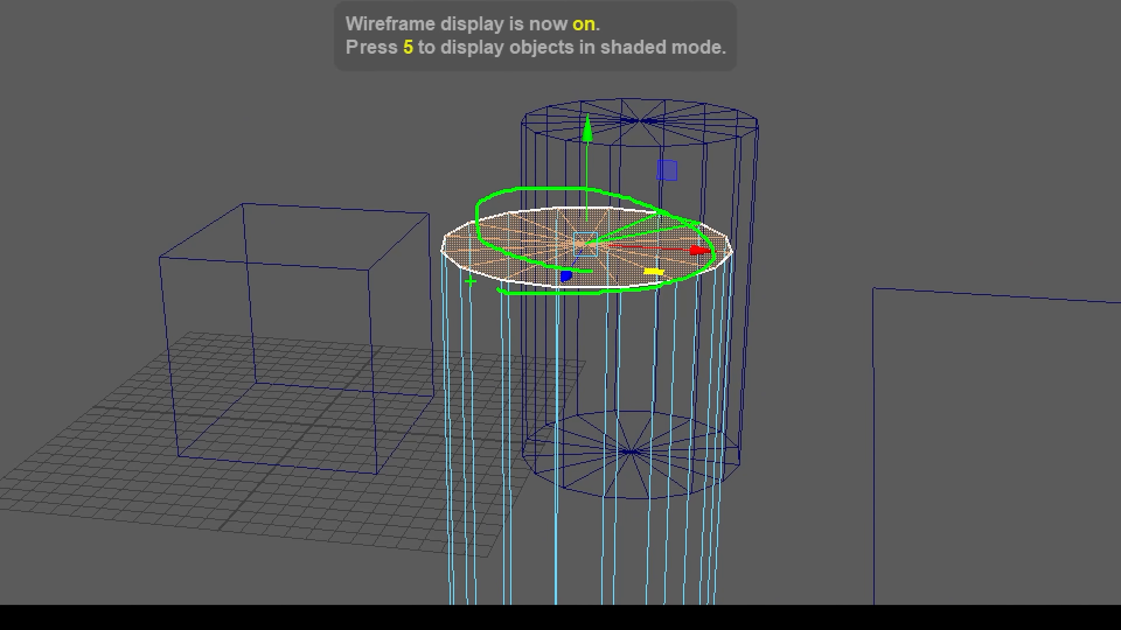
{"action": "key", "text": "Escape"}
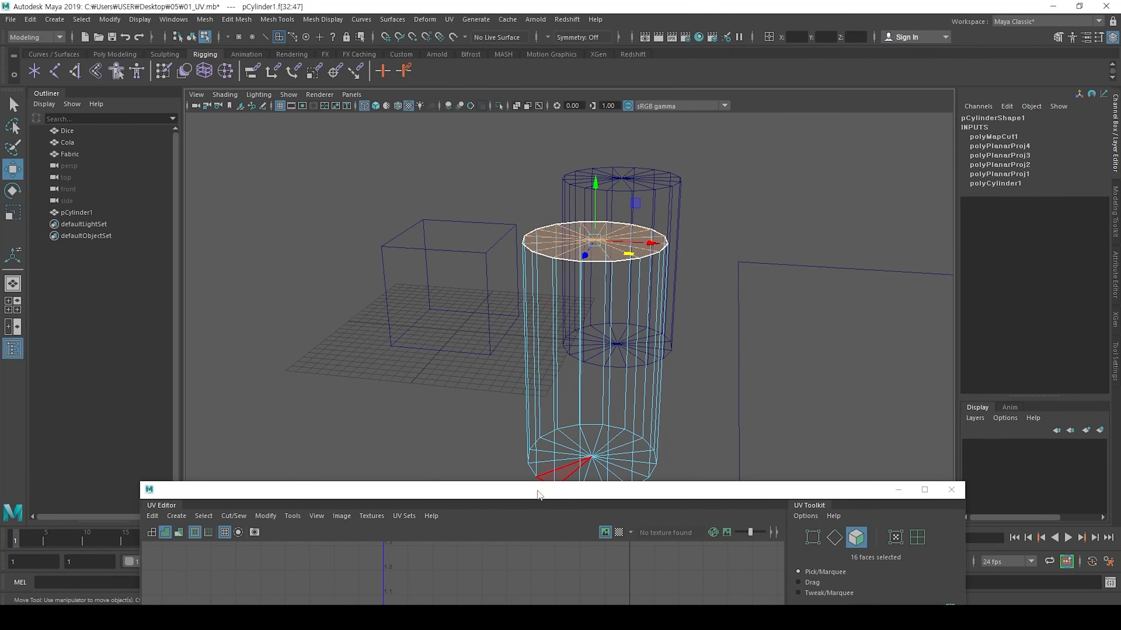
Step: Restore textured display and move the top cap's UV shell left of the UV tile, centred at about U -0.9, V 0.7
{"action": "mouse_move", "coordinate": [539, 494]}
{"action": "left_mouse_down"}
{"action": "mouse_move", "coordinate": [616, 300]}
{"action": "mouse_move", "coordinate": [725, 126]}
{"action": "left_mouse_up"}
{"action": "key", "text": "6"}
{"action": "left_click_drag", "start_coordinate": [653, 388], "coordinate": [345, 352]}
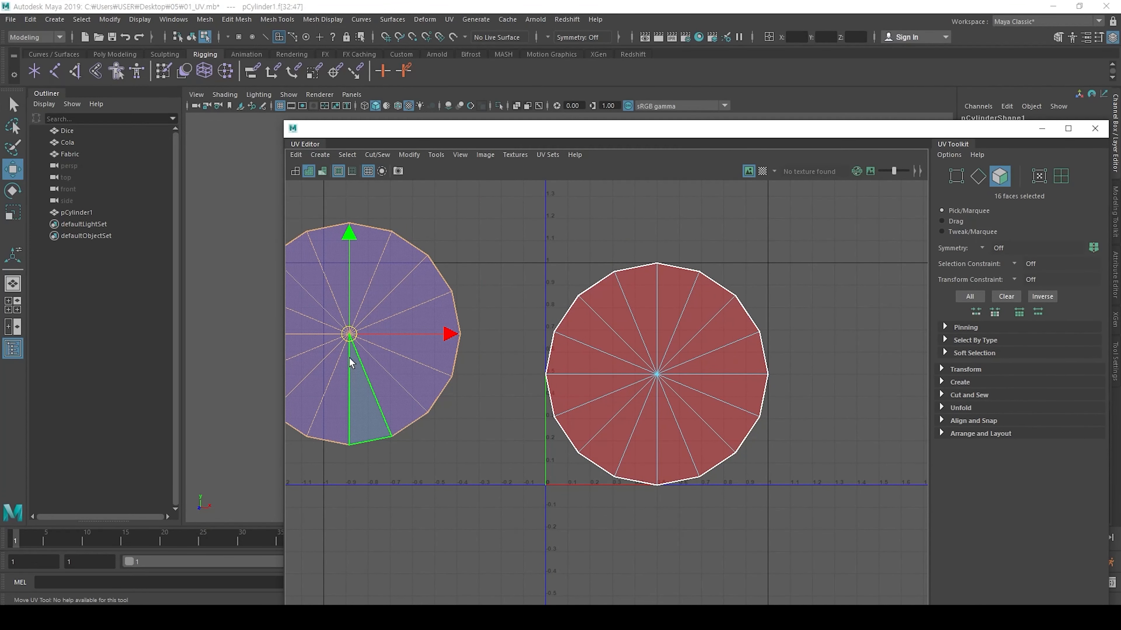
Step: Select the edge loop around the cylinder's bottom rim and cut the UVs along it
{"action": "left_click_drag", "start_coordinate": [627, 128], "coordinate": [602, 526]}
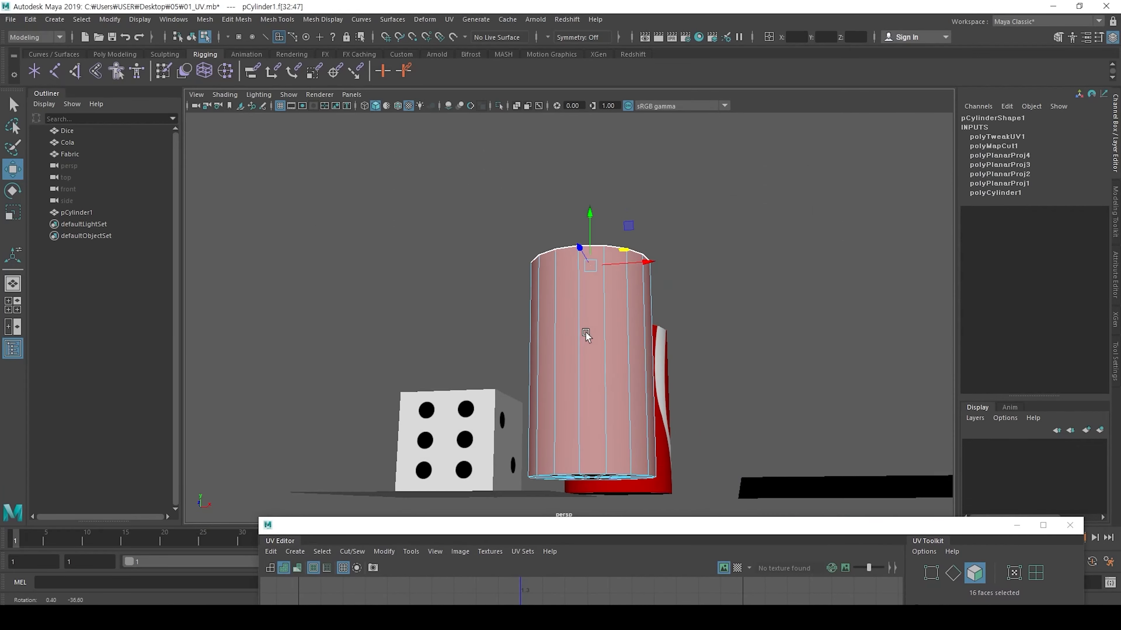
{"action": "left_click_drag", "start_coordinate": [586, 332], "coordinate": [551, 278], "text": "alt"}
{"action": "key", "text": "F10"}
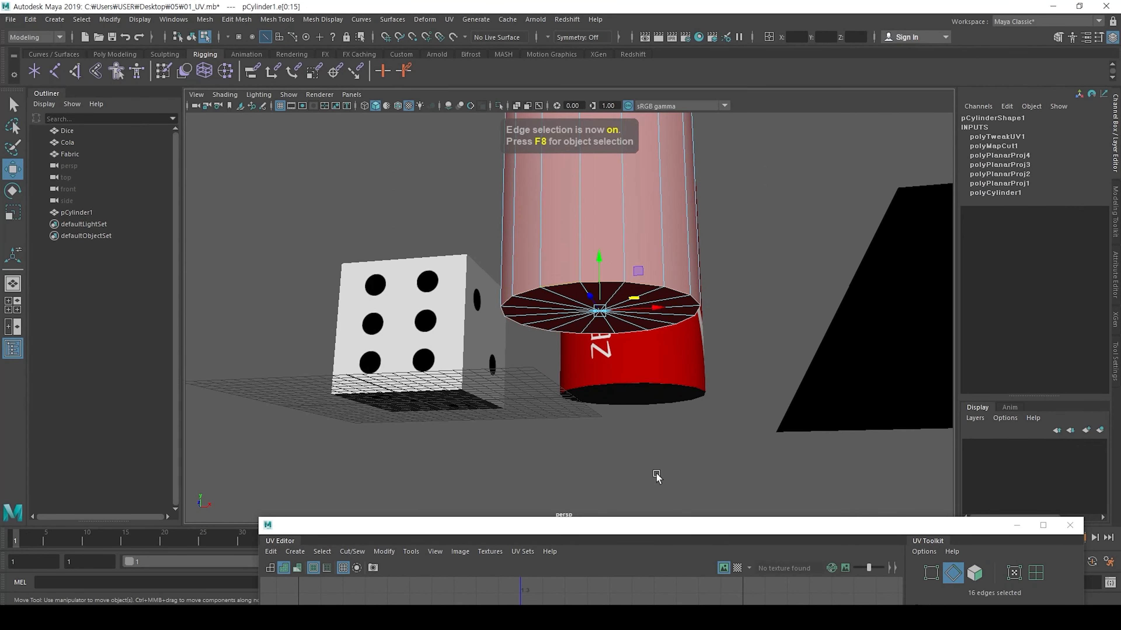
{"action": "left_click_drag", "start_coordinate": [664, 528], "coordinate": [665, 171]}
{"action": "right_click_drag", "start_coordinate": [653, 251], "coordinate": [615, 268], "text": "shift"}
Step: Switch to face selection and move the bottom cap's UV shell up and right of the tile, centred at about U 1.75, V 1.1
{"action": "key", "text": "F11"}
{"action": "scroll", "coordinate": [662, 392], "scroll_direction": "down", "scroll_amount": 2}
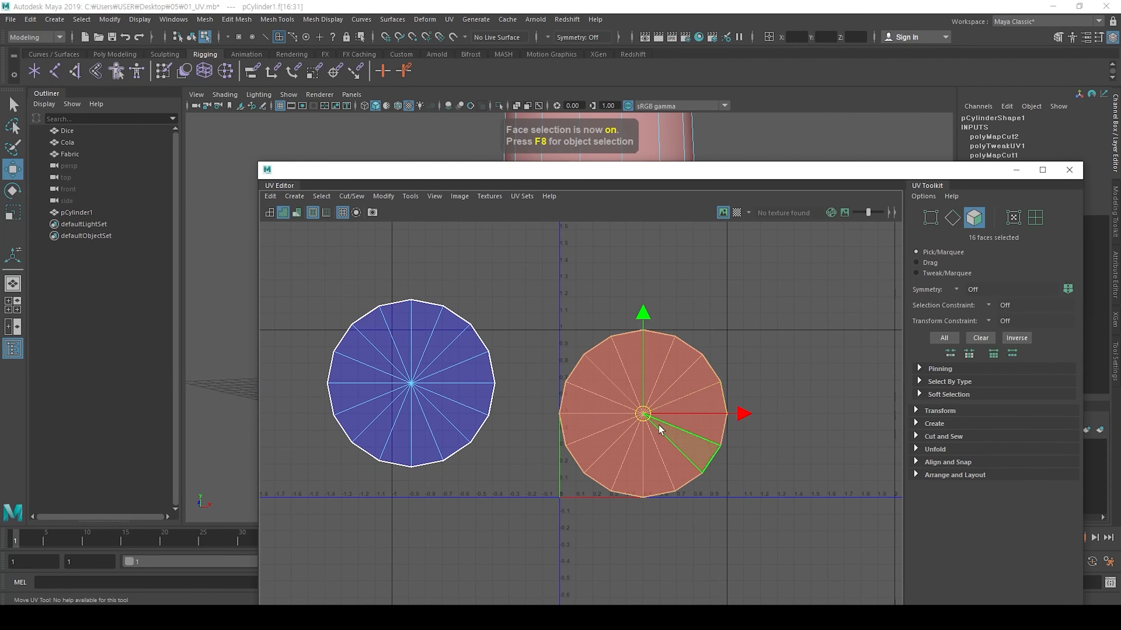
{"action": "left_click_drag", "start_coordinate": [644, 414], "coordinate": [852, 317]}
Step: Select the cylinder's side shell, top cap shell and bottom cap shell in turn to examine their separation, then clear the selection
{"action": "scroll", "coordinate": [683, 382], "scroll_direction": "down", "scroll_amount": 1}
{"action": "middle_click_drag", "start_coordinate": [663, 417], "coordinate": [564, 364], "text": "alt"}
{"action": "left_click_drag", "start_coordinate": [448, 455], "coordinate": [635, 255]}
{"action": "left_click_drag", "start_coordinate": [308, 452], "coordinate": [427, 271]}
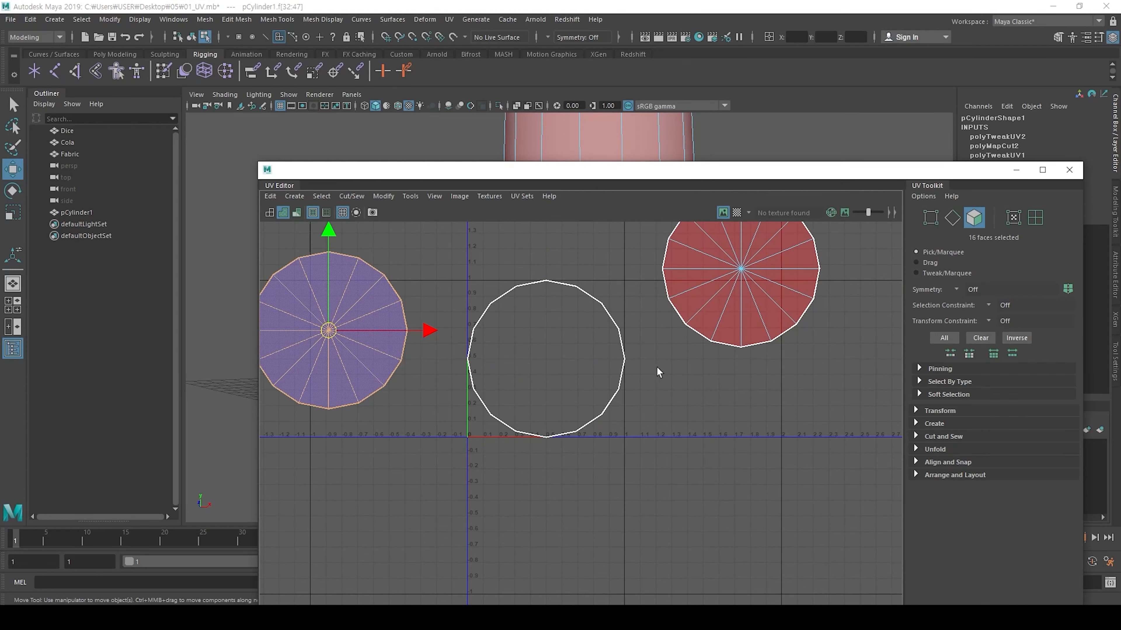
{"action": "left_click_drag", "start_coordinate": [657, 361], "coordinate": [822, 267]}
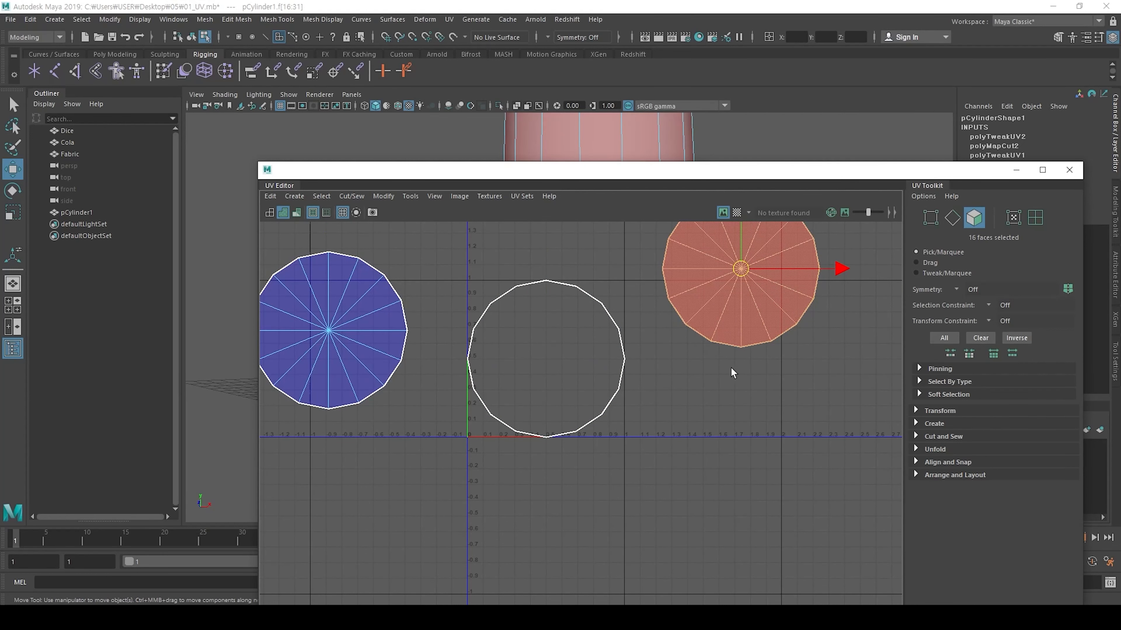
{"action": "left_click", "coordinate": [711, 406]}
{"action": "middle_click_drag", "start_coordinate": [704, 355], "coordinate": [734, 430], "text": "alt"}
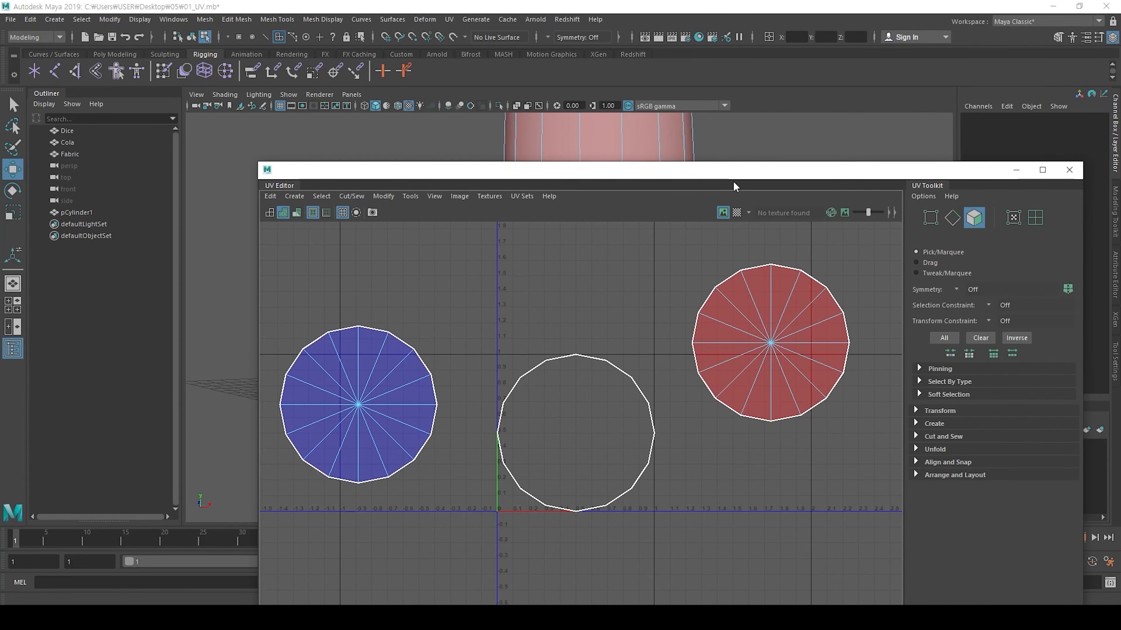
Step: Maximize the UV Editor and flip the bottom cap's UV shell to correct its reversed orientation
{"action": "left_click_drag", "start_coordinate": [733, 175], "coordinate": [675, 2]}
{"action": "mouse_move", "coordinate": [879, 276]}
{"action": "left_mouse_down"}
{"action": "mouse_move", "coordinate": [839, 280]}
{"action": "mouse_move", "coordinate": [864, 273]}
{"action": "left_mouse_up"}
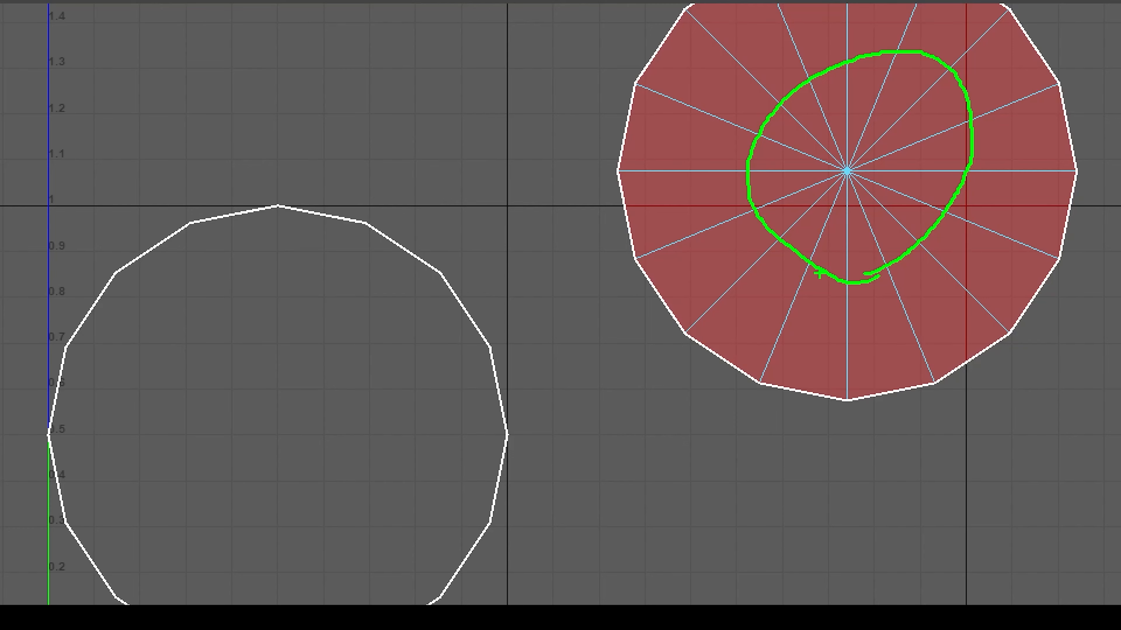
{"action": "key", "text": "Escape"}
{"action": "right_click_drag", "start_coordinate": [645, 61], "coordinate": [651, 89]}
{"action": "right_click_drag", "start_coordinate": [712, 122], "coordinate": [702, 164], "text": "alt"}
{"action": "middle_click_drag", "start_coordinate": [686, 183], "coordinate": [556, 230], "text": "alt"}
{"action": "left_click_drag", "start_coordinate": [571, 238], "coordinate": [642, 167]}
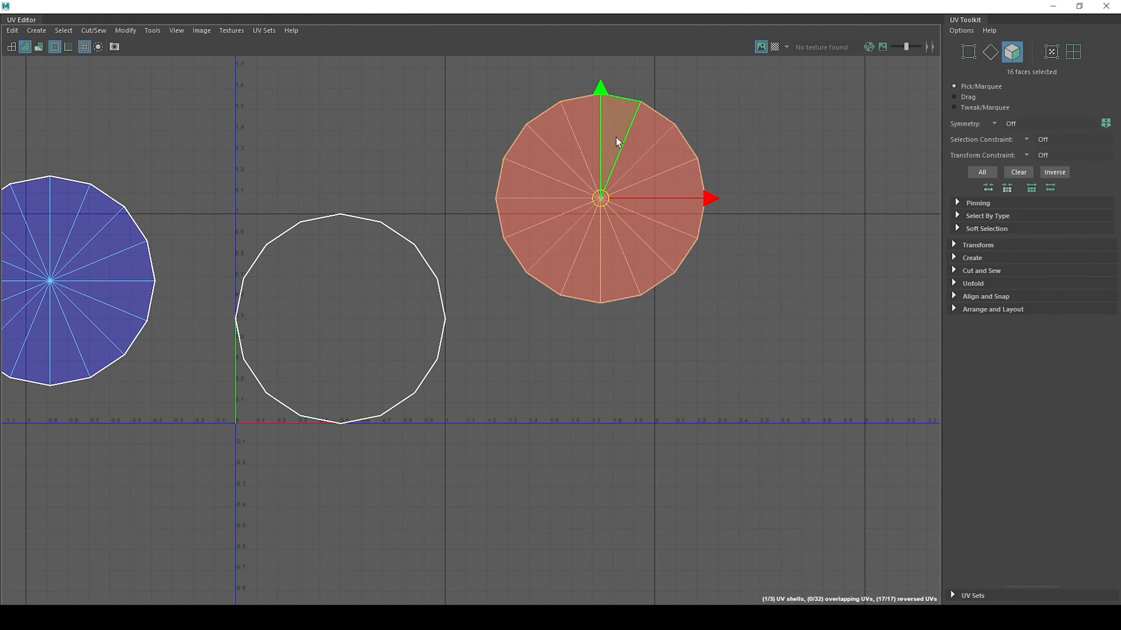
{"action": "right_click_drag", "start_coordinate": [620, 141], "coordinate": [626, 204], "text": "shift"}
{"action": "left_click", "coordinate": [775, 287]}
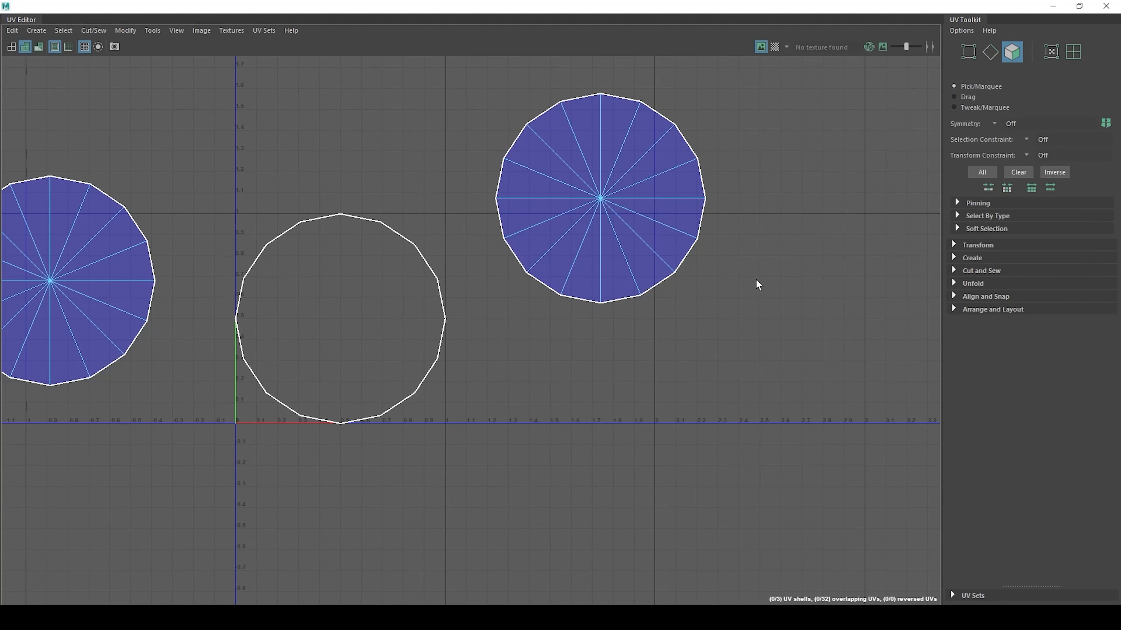
{"action": "key", "text": "ctrl+1"}
{"action": "left_click", "coordinate": [309, 311]}
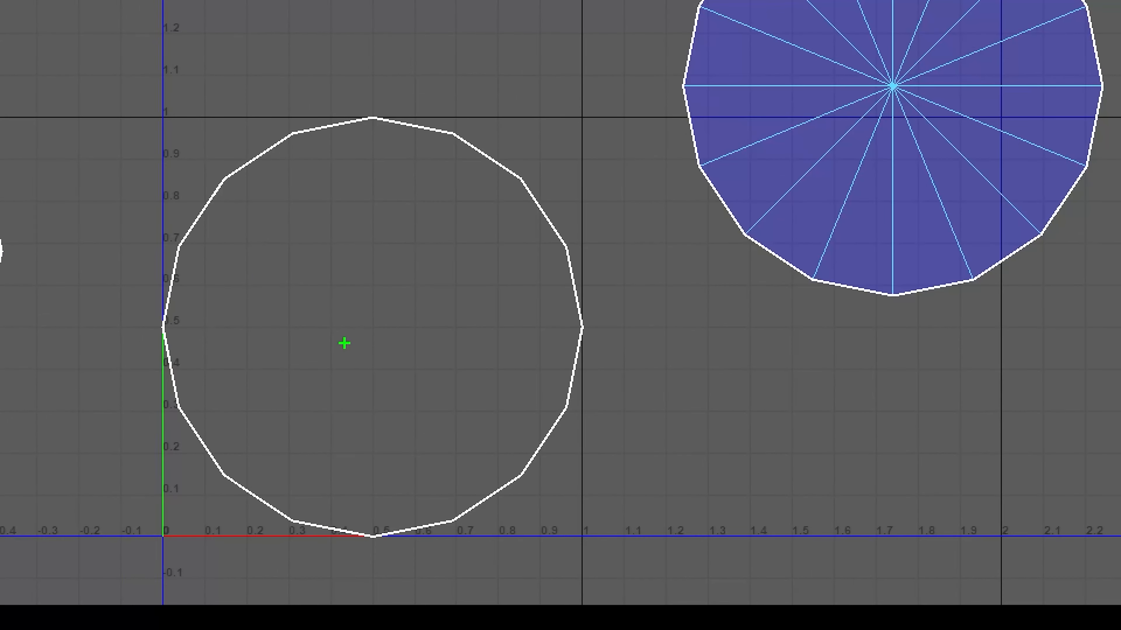
{"action": "mouse_move", "coordinate": [402, 557]}
{"action": "left_mouse_down"}
{"action": "mouse_move", "coordinate": [473, 135]}
{"action": "mouse_move", "coordinate": [587, 211]}
{"action": "mouse_move", "coordinate": [463, 606]}
{"action": "mouse_move", "coordinate": [605, 311]}
{"action": "left_mouse_up"}
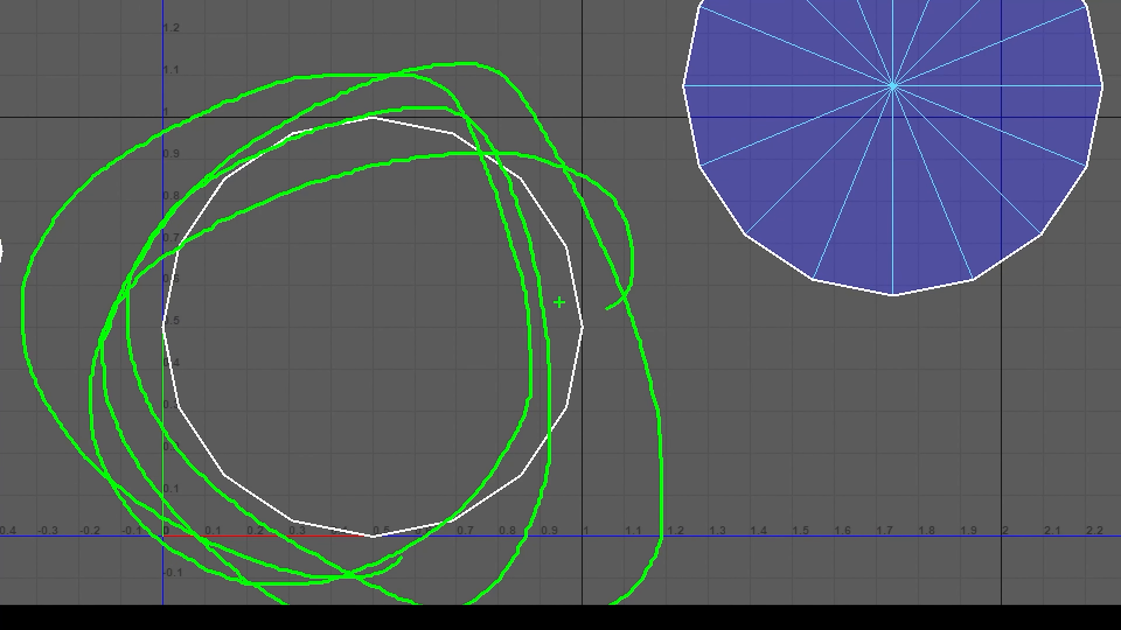
{"action": "key", "text": "Escape"}
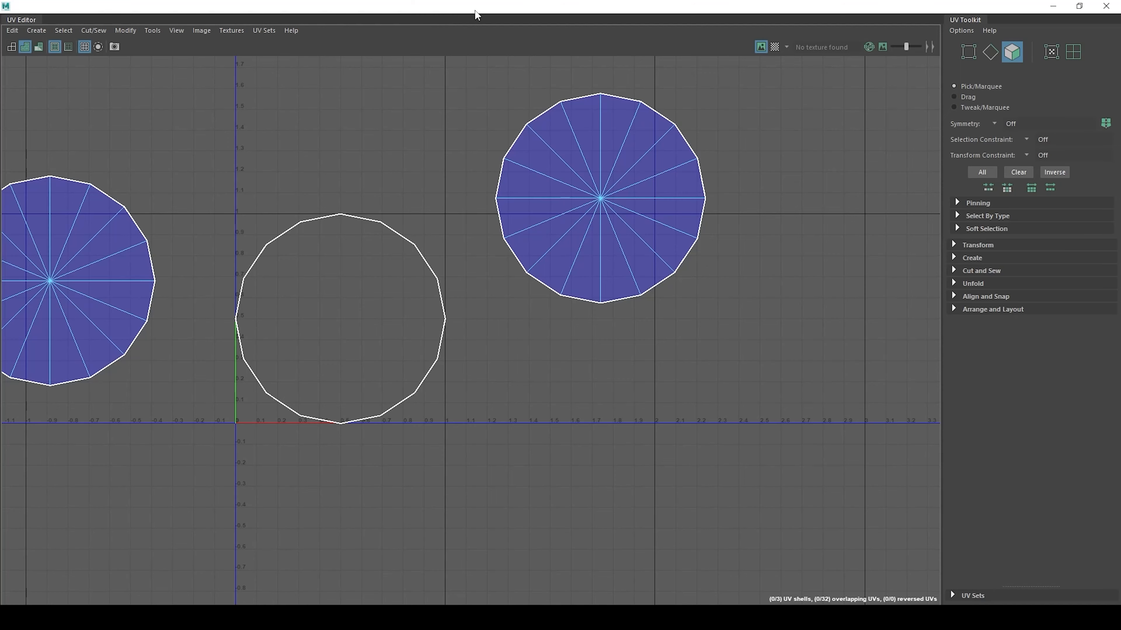
{"action": "key", "text": "ctrl+1"}
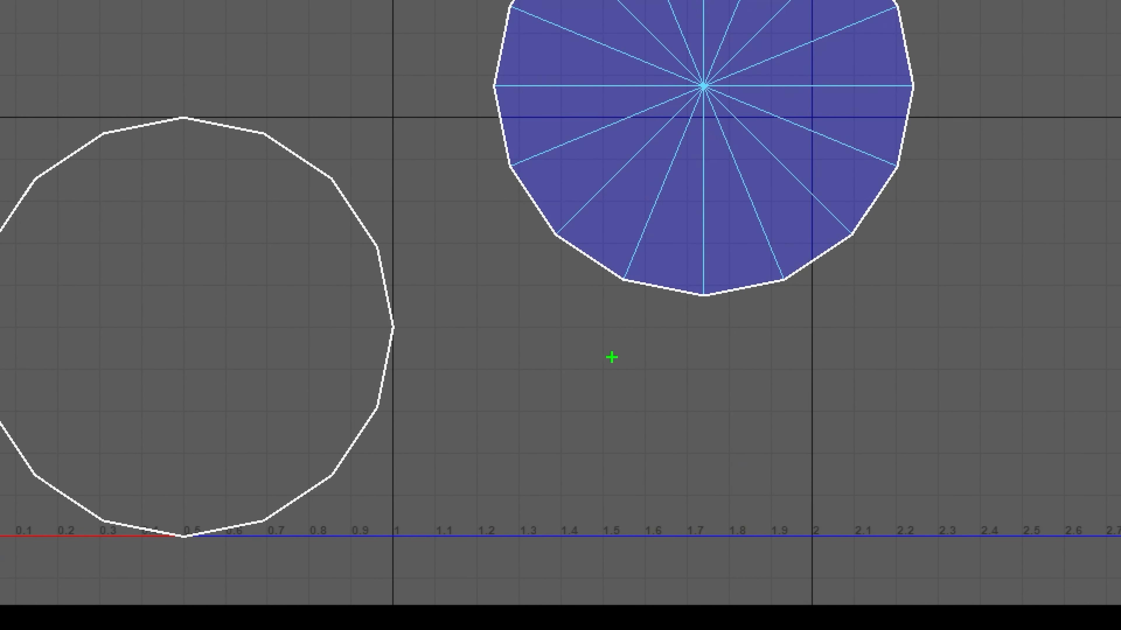
{"action": "mouse_move", "coordinate": [659, 334]}
{"action": "left_mouse_down"}
{"action": "mouse_move", "coordinate": [383, 328]}
{"action": "mouse_move", "coordinate": [729, 417]}
{"action": "mouse_move", "coordinate": [464, 315]}
{"action": "left_mouse_up"}
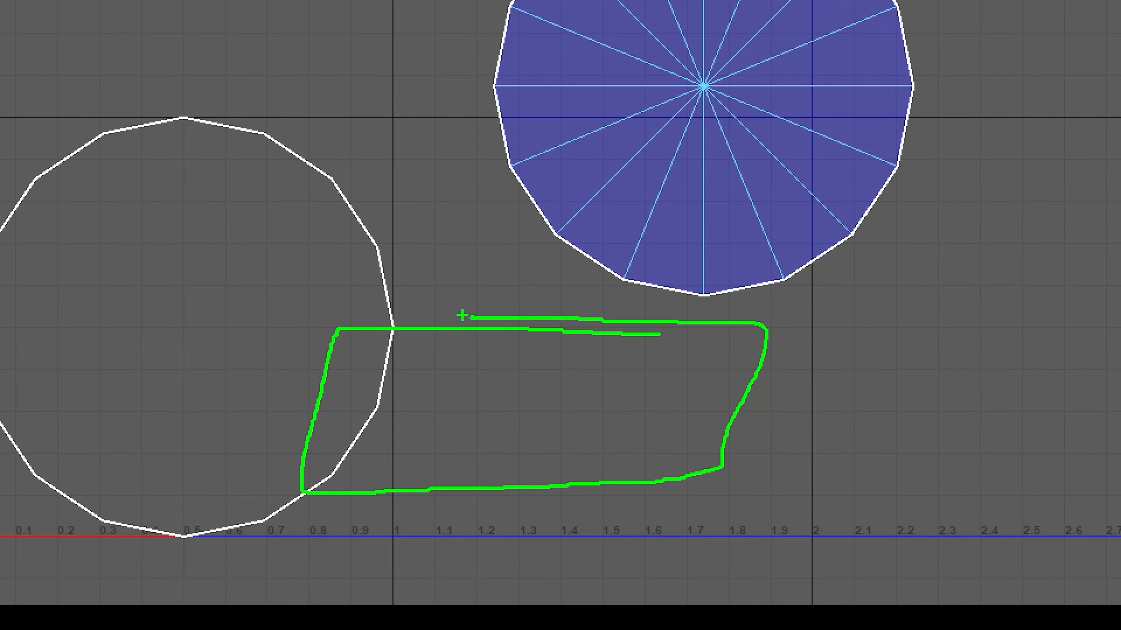
{"action": "key", "text": "Escape"}
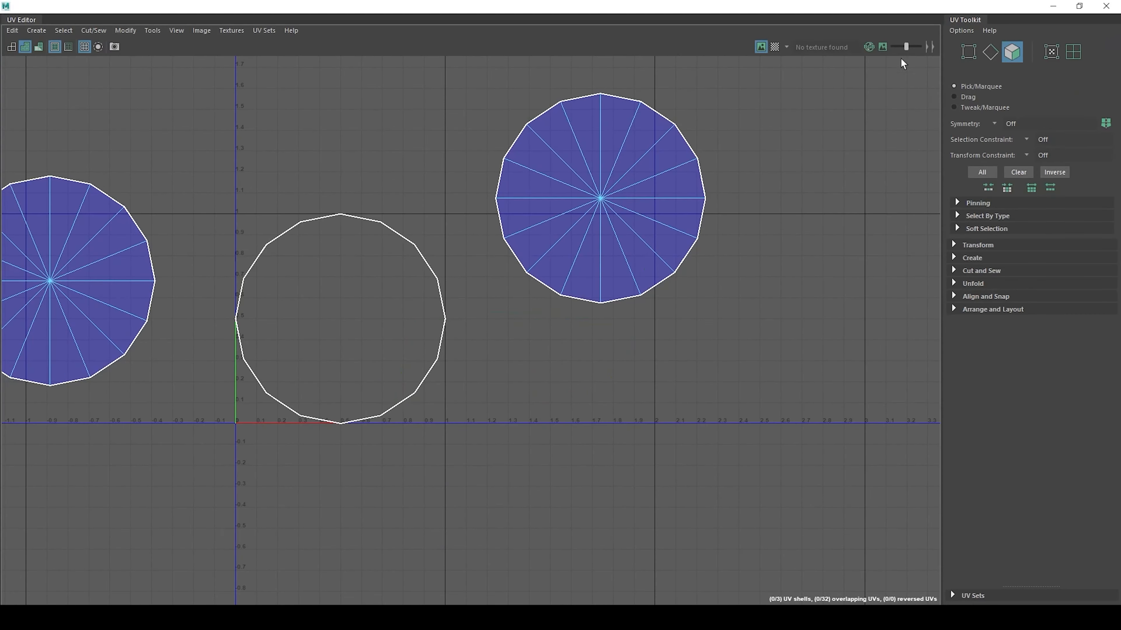
Step: Return to object selection on the cylinder and place the UV Editor below it so the model stays visible
{"action": "left_click", "coordinate": [1053, 6]}
{"action": "left_click", "coordinate": [736, 242]}
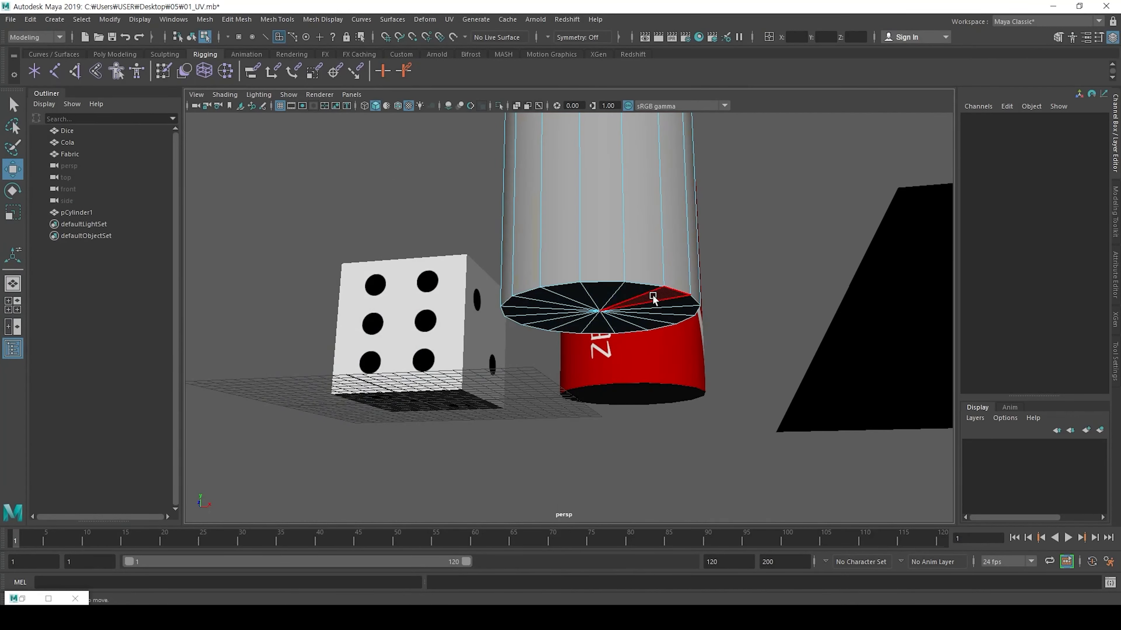
{"action": "scroll", "coordinate": [529, 227], "scroll_direction": "down", "scroll_amount": 5}
{"action": "key", "text": "F8"}
{"action": "left_click_drag", "start_coordinate": [570, 227], "coordinate": [574, 296], "text": "alt"}
{"action": "scroll", "coordinate": [573, 299], "scroll_direction": "down", "scroll_amount": 3}
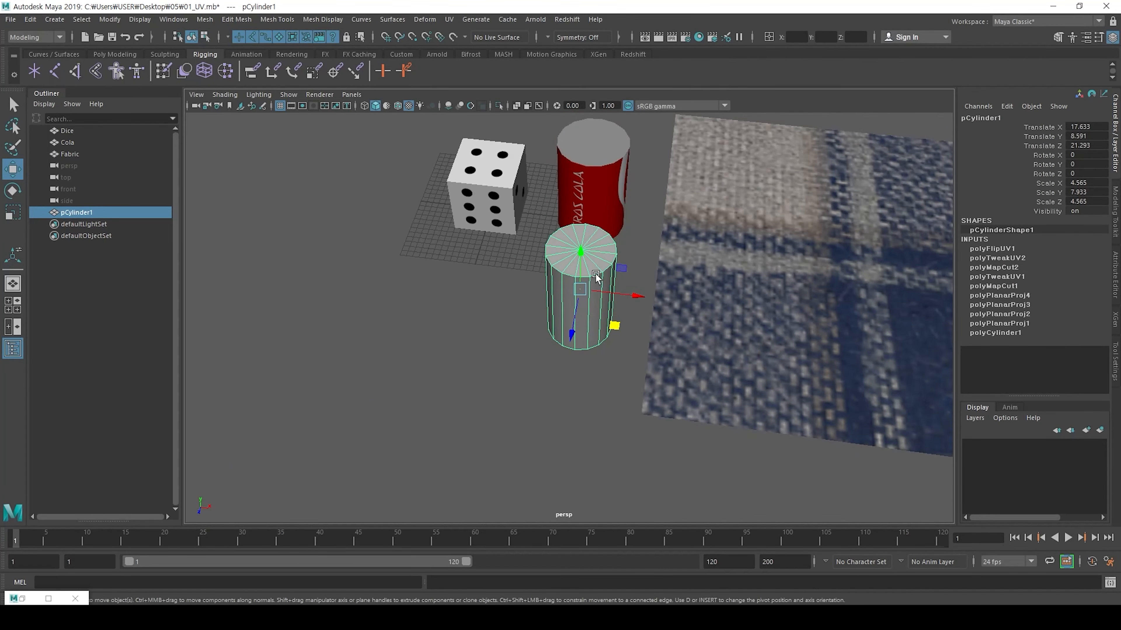
{"action": "scroll", "coordinate": [531, 289], "scroll_direction": "up", "scroll_amount": 4}
{"action": "key", "text": "alt+Tab"}
{"action": "left_click_drag", "start_coordinate": [557, 177], "coordinate": [449, 381]}
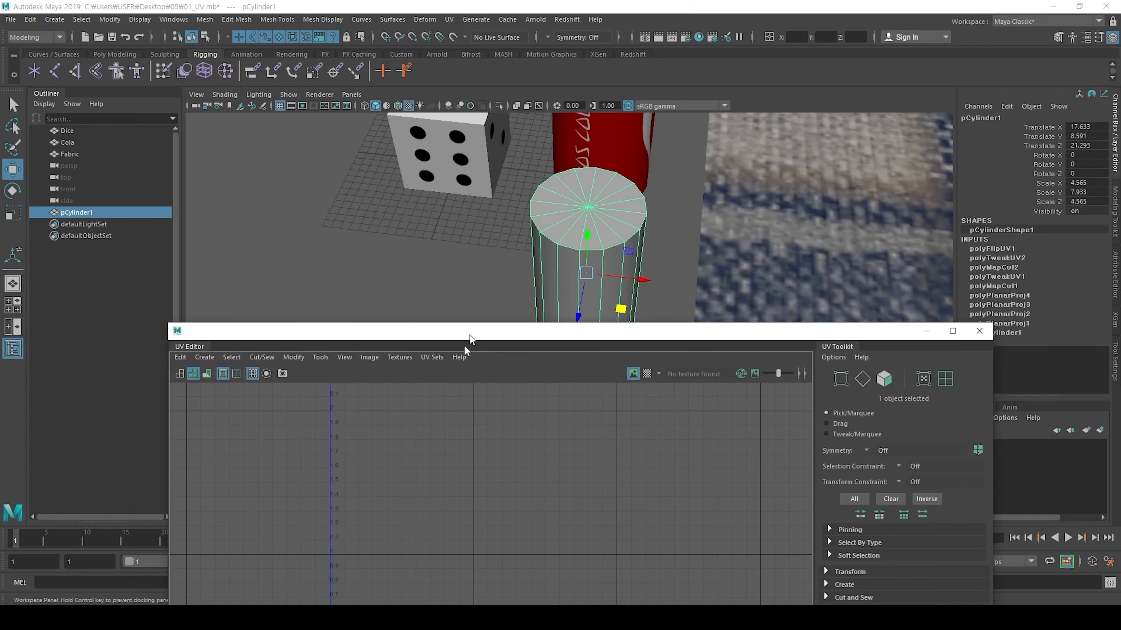
{"action": "left_click", "coordinate": [606, 208]}
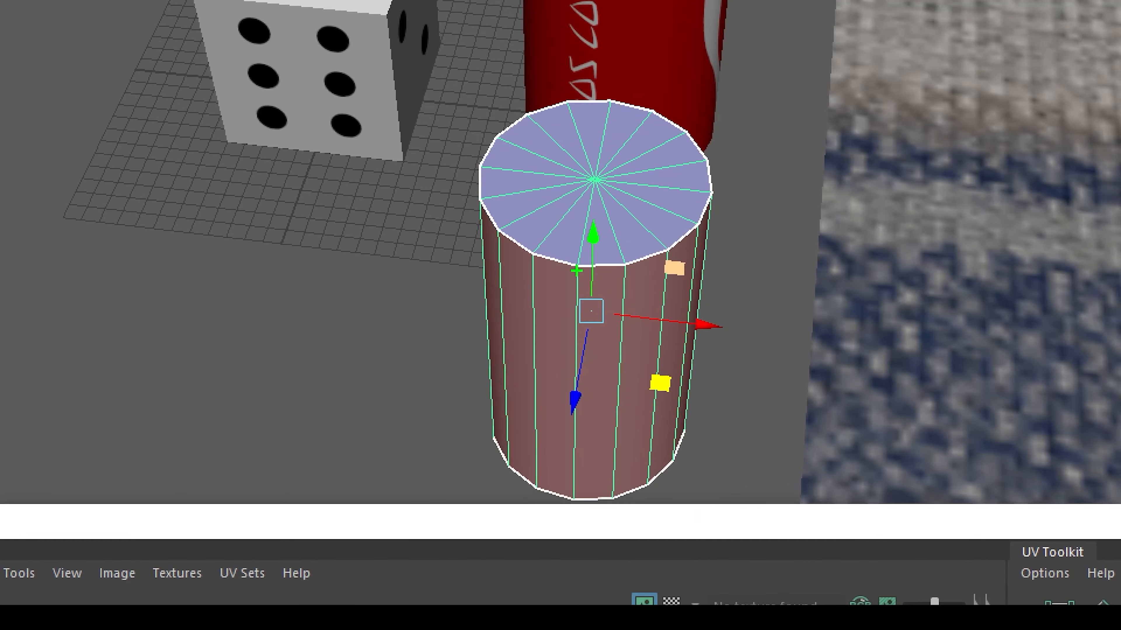
{"action": "left_click_drag", "start_coordinate": [576, 270], "coordinate": [581, 267]}
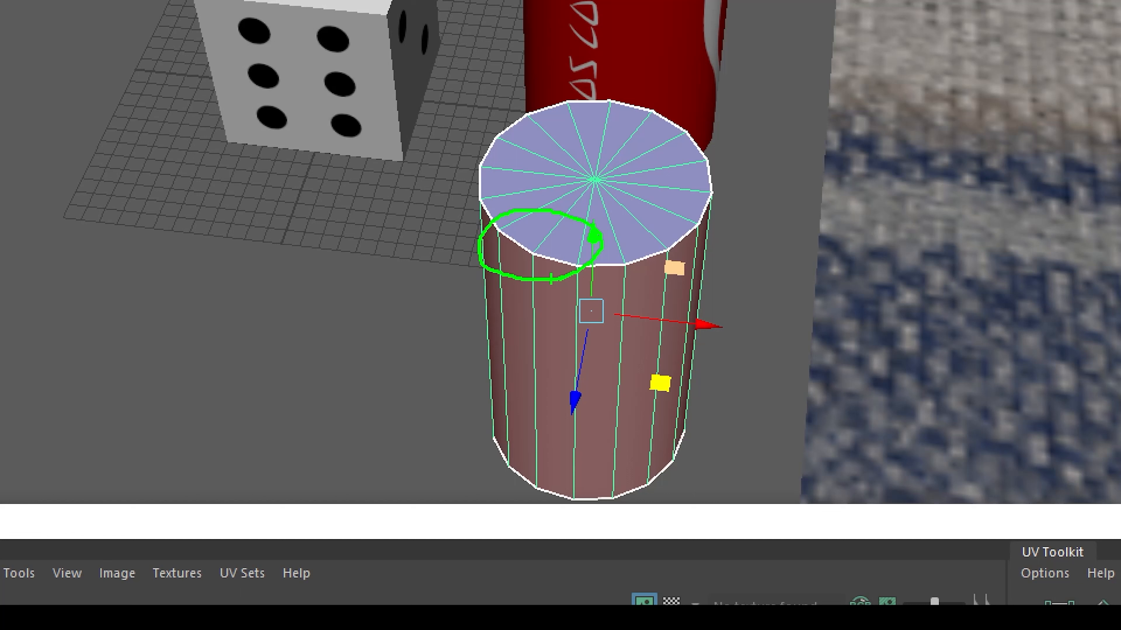
{"action": "mouse_move", "coordinate": [577, 293]}
{"action": "left_mouse_down"}
{"action": "mouse_move", "coordinate": [634, 230]}
{"action": "mouse_move", "coordinate": [608, 261]}
{"action": "left_mouse_up"}
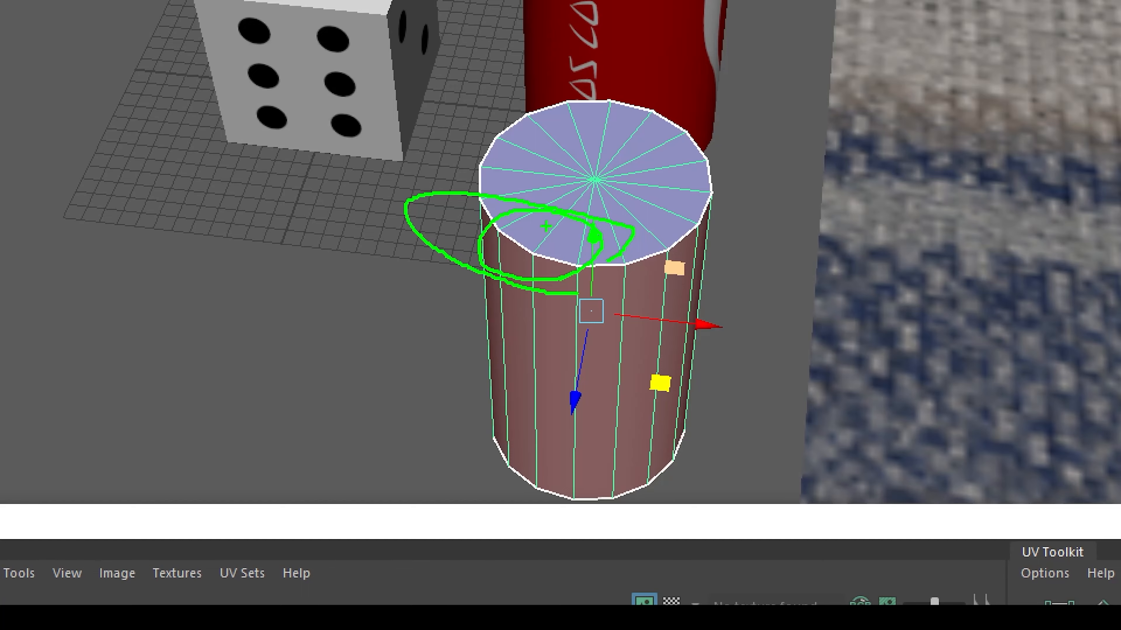
{"action": "key", "text": "Escape"}
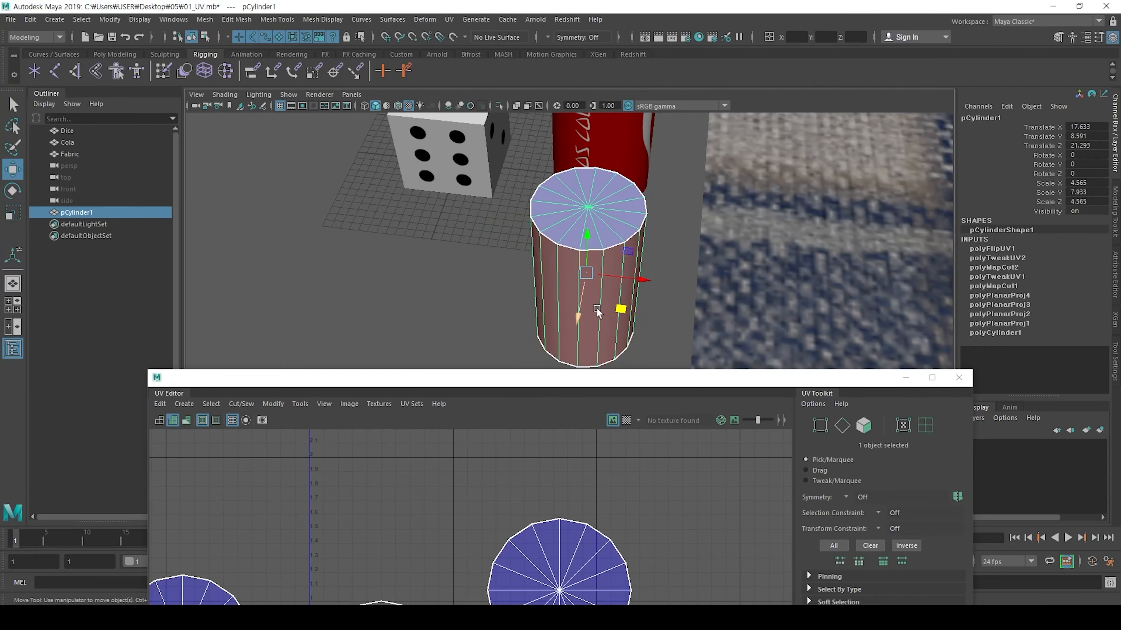
{"action": "left_click_drag", "start_coordinate": [607, 308], "coordinate": [590, 248], "text": "alt"}
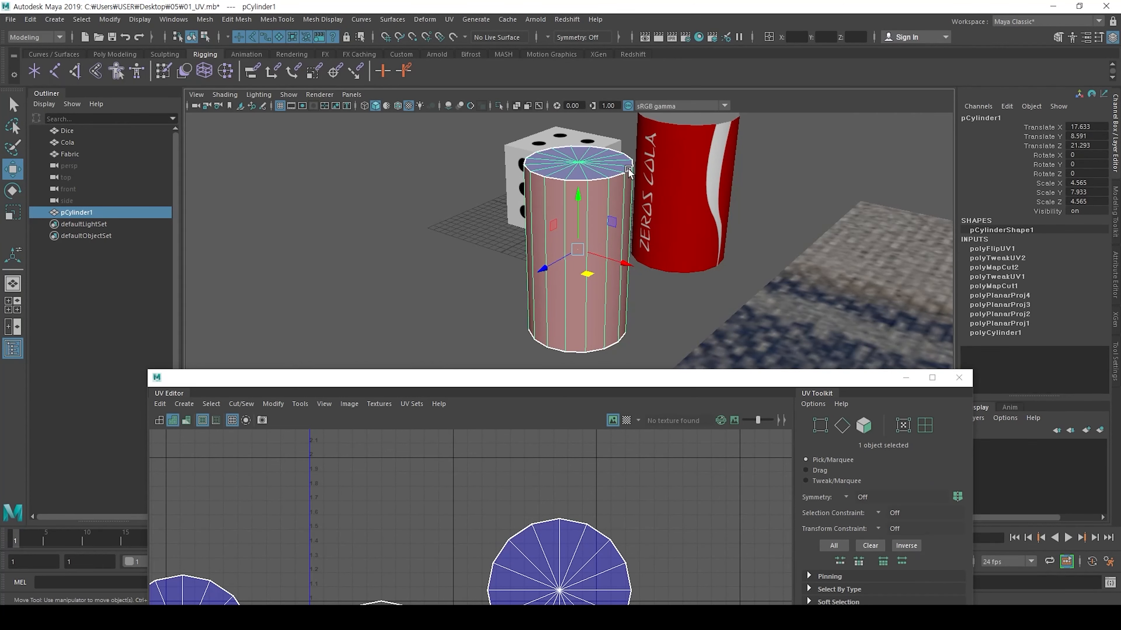
{"action": "key", "text": "ctrl+1"}
{"action": "left_click", "coordinate": [600, 169]}
{"action": "mouse_move", "coordinate": [619, 247]}
{"action": "left_mouse_down"}
{"action": "mouse_move", "coordinate": [589, 241]}
{"action": "mouse_move", "coordinate": [610, 246]}
{"action": "left_mouse_up"}
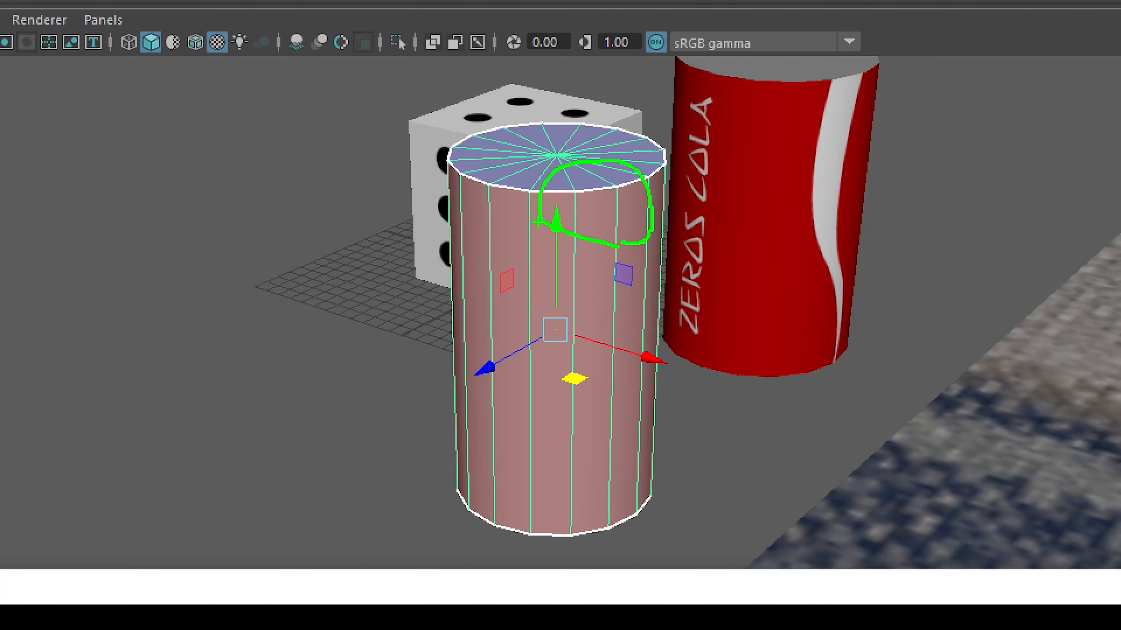
{"action": "key", "text": "Escape"}
{"action": "mouse_move", "coordinate": [606, 216]}
{"action": "left_mouse_down", "text": "alt"}
{"action": "mouse_move", "coordinate": [676, 221]}
{"action": "mouse_move", "coordinate": [666, 215]}
{"action": "mouse_move", "coordinate": [634, 244]}
{"action": "left_mouse_up", "text": "alt"}
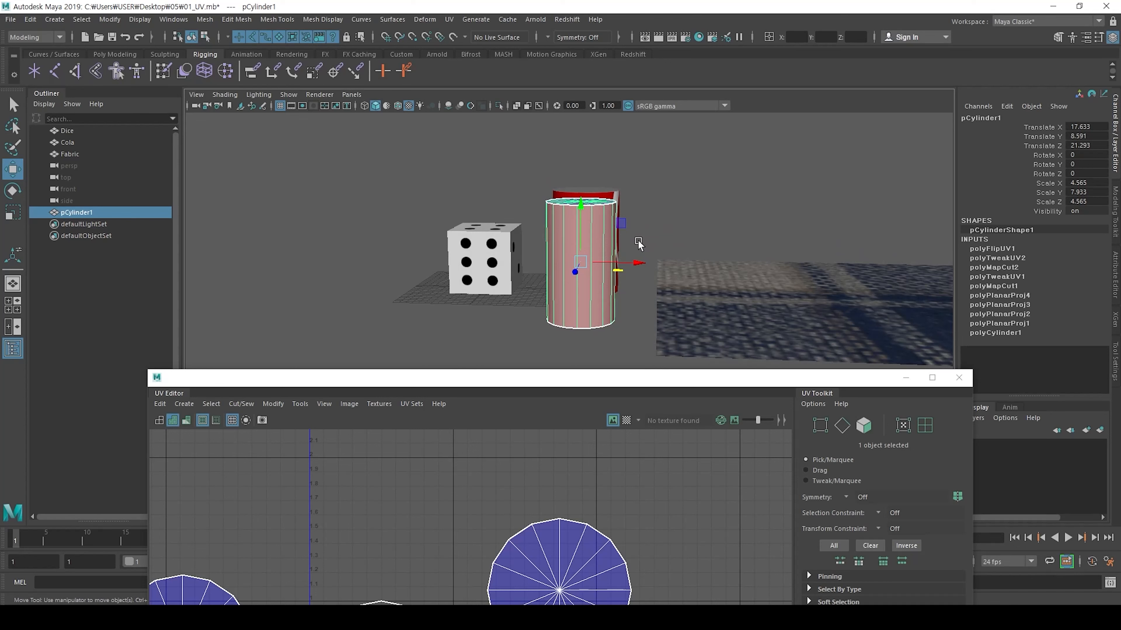
Step: Select a single vertical edge on the back of the cylinder's side and cut the UVs along it
{"action": "left_click_drag", "start_coordinate": [590, 250], "coordinate": [321, 220], "text": "alt"}
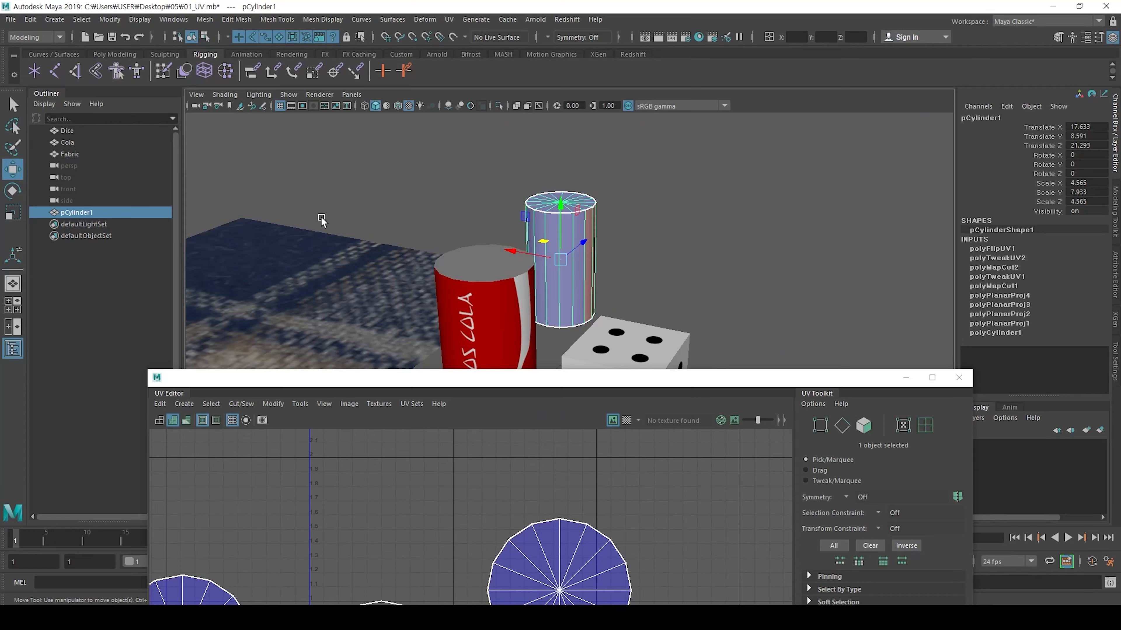
{"action": "right_click_drag", "start_coordinate": [482, 243], "coordinate": [548, 215], "text": "alt"}
{"action": "left_click_drag", "start_coordinate": [546, 204], "coordinate": [763, 173], "text": "alt"}
{"action": "key", "text": "F10"}
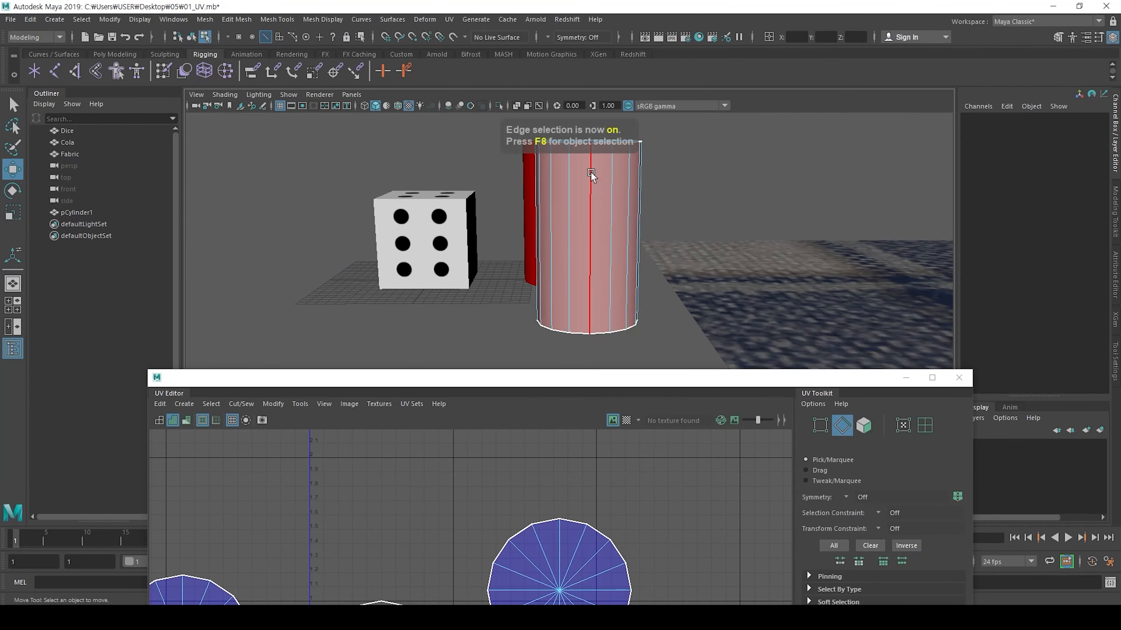
{"action": "left_click", "coordinate": [591, 176]}
{"action": "left_click_drag", "start_coordinate": [591, 177], "coordinate": [352, 193], "text": "alt"}
{"action": "left_click", "coordinate": [592, 222]}
{"action": "right_click_drag", "start_coordinate": [353, 193], "coordinate": [507, 199], "text": "alt"}
{"action": "left_click", "coordinate": [548, 208]}
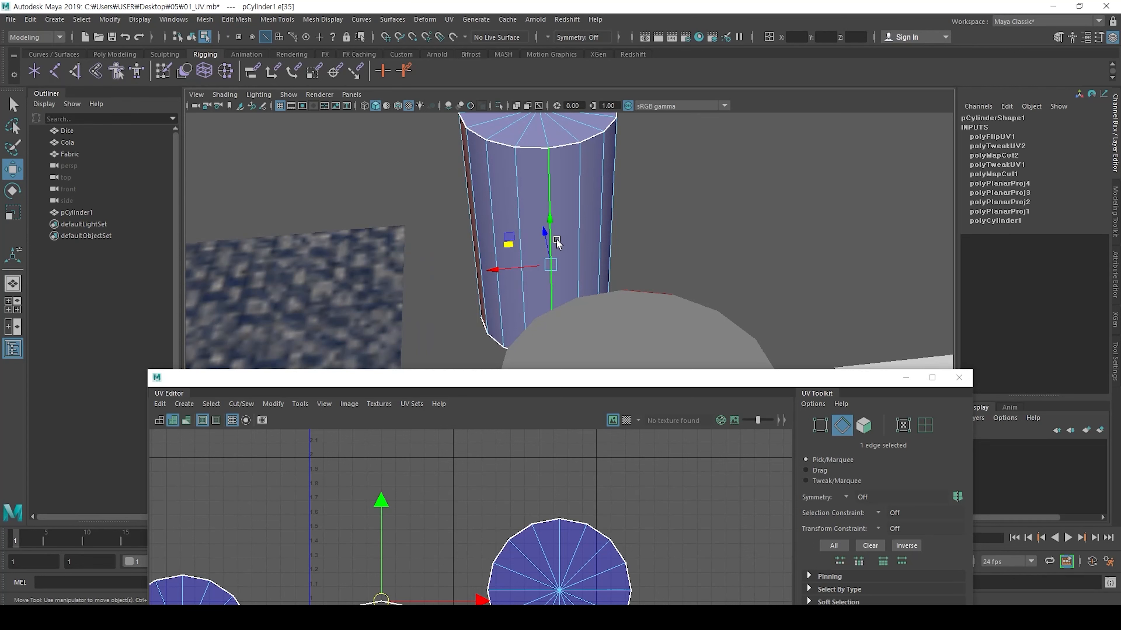
{"action": "left_click_drag", "start_coordinate": [605, 377], "coordinate": [718, 103]}
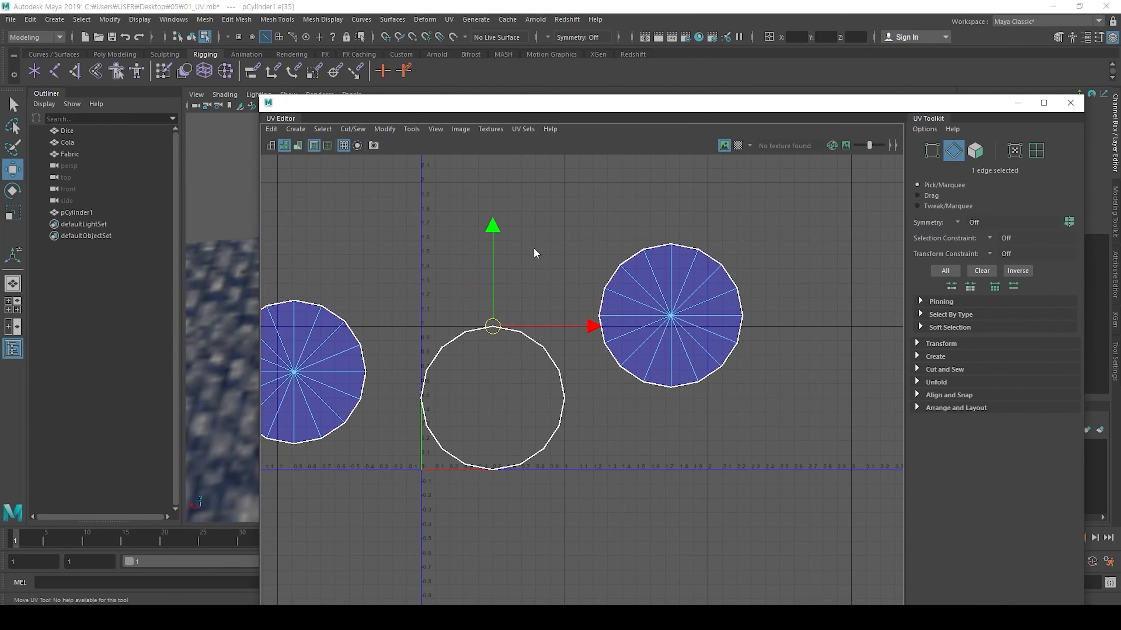
{"action": "right_click_drag", "start_coordinate": [534, 249], "coordinate": [479, 265], "text": "shift"}
{"action": "left_click", "coordinate": [540, 293]}
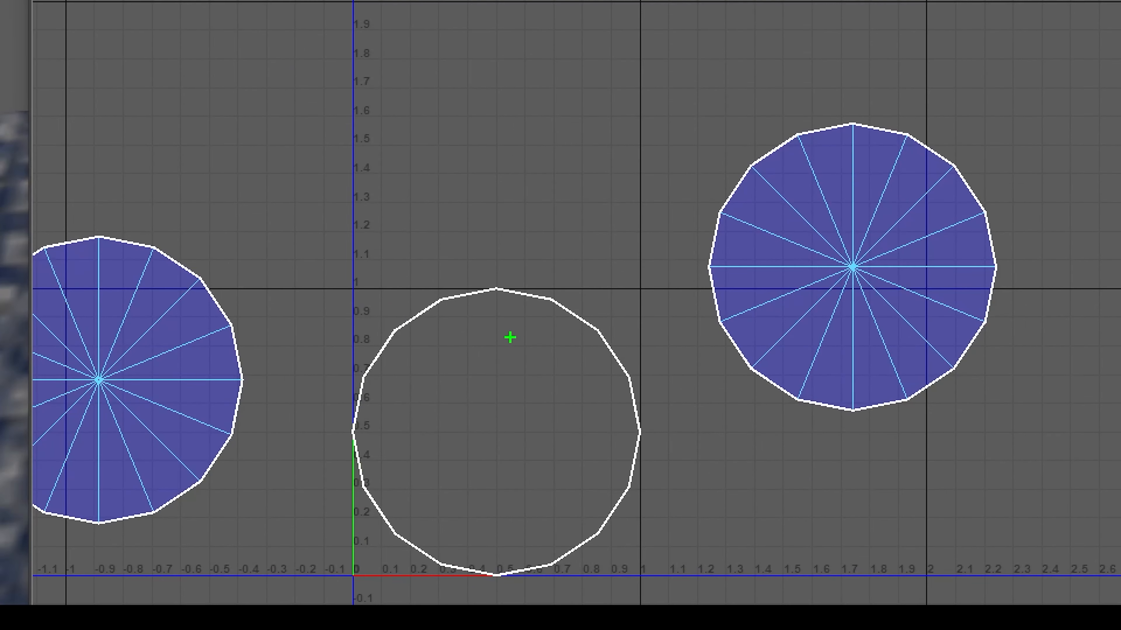
Step: Move the UV Editor out of the way and examine the vertical seam cut on the cylinder's back side
{"action": "left_click_drag", "start_coordinate": [499, 350], "coordinate": [488, 361]}
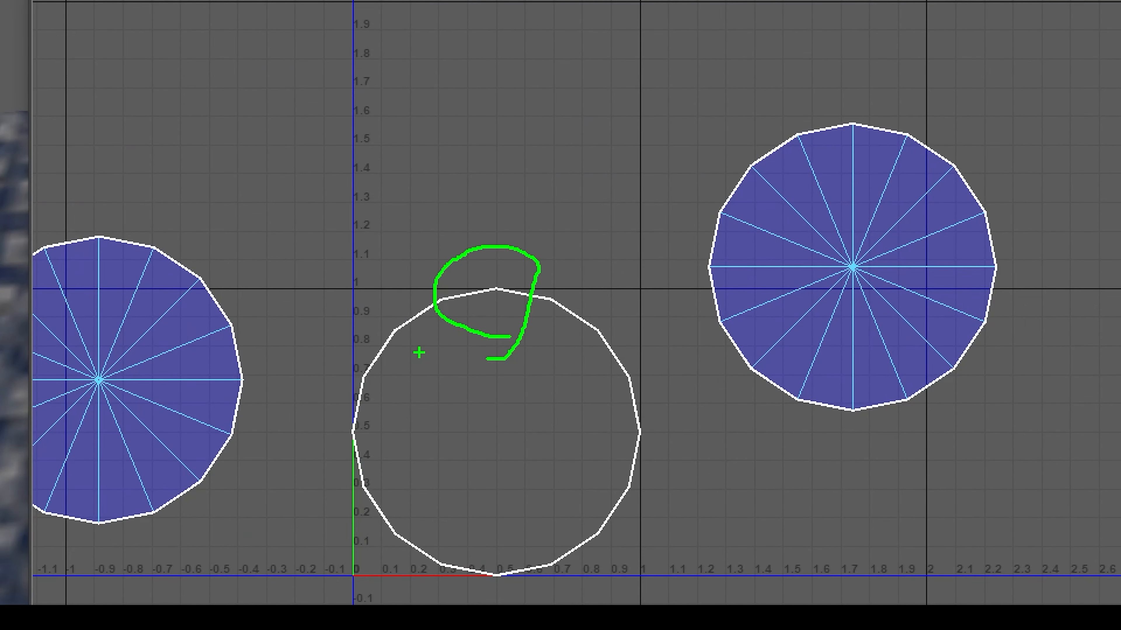
{"action": "key", "text": "Escape"}
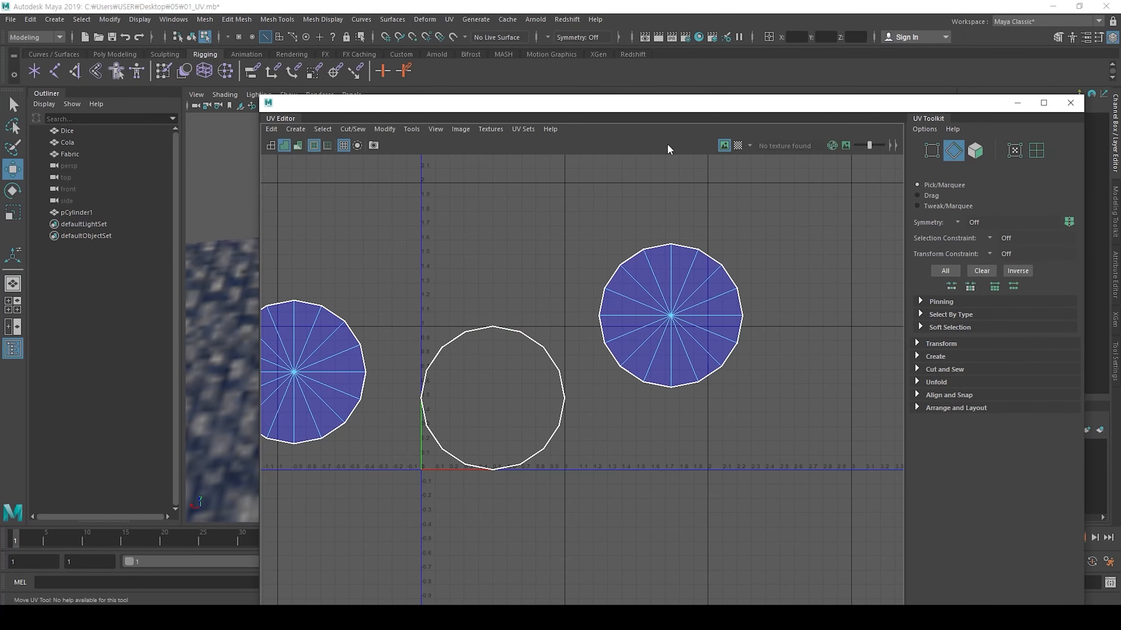
{"action": "left_click_drag", "start_coordinate": [670, 108], "coordinate": [627, 452]}
{"action": "scroll", "coordinate": [580, 283], "scroll_direction": "up", "scroll_amount": 5}
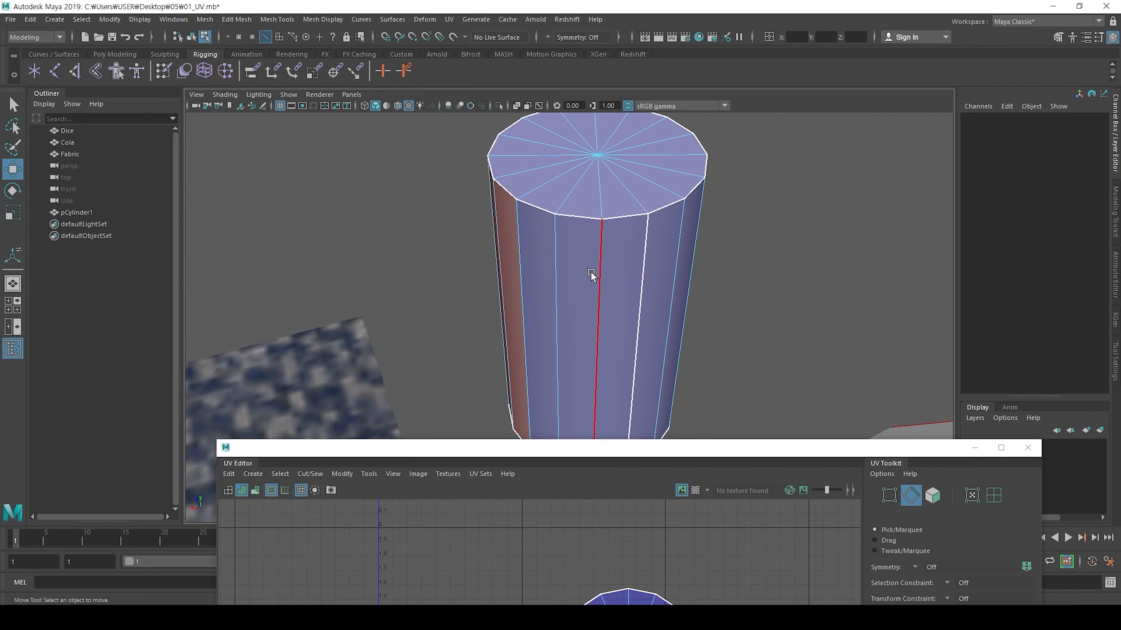
{"action": "left_click_drag", "start_coordinate": [656, 451], "coordinate": [678, 336]}
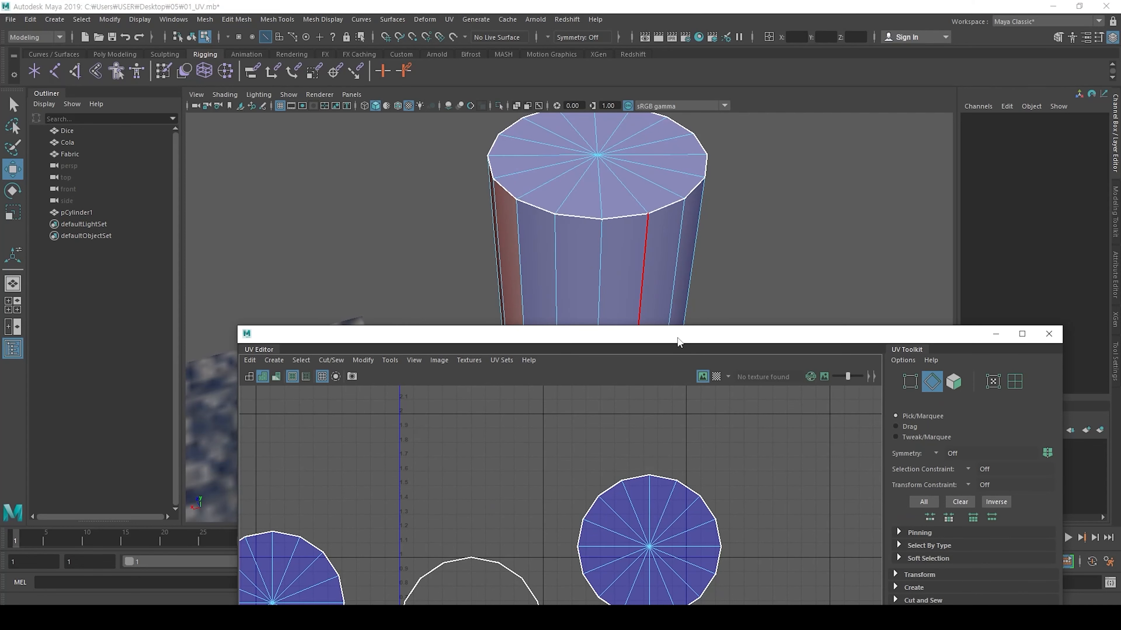
{"action": "left_click_drag", "start_coordinate": [678, 341], "coordinate": [672, 135]}
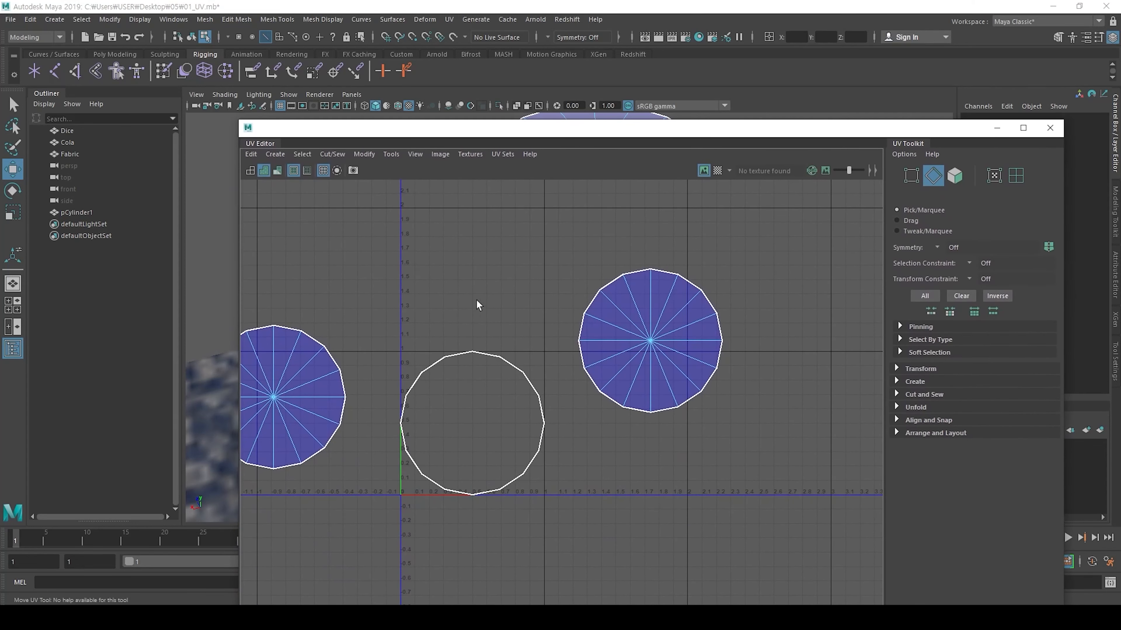
Step: Maximize the UV Editor, review the vertex, edge, face and UV component modes, and switch to UV selection
{"action": "double_click", "coordinate": [504, 128]}
{"action": "middle_click_drag", "start_coordinate": [462, 256], "coordinate": [600, 291], "text": "alt"}
{"action": "right_click_drag", "start_coordinate": [600, 291], "coordinate": [580, 250], "text": "alt"}
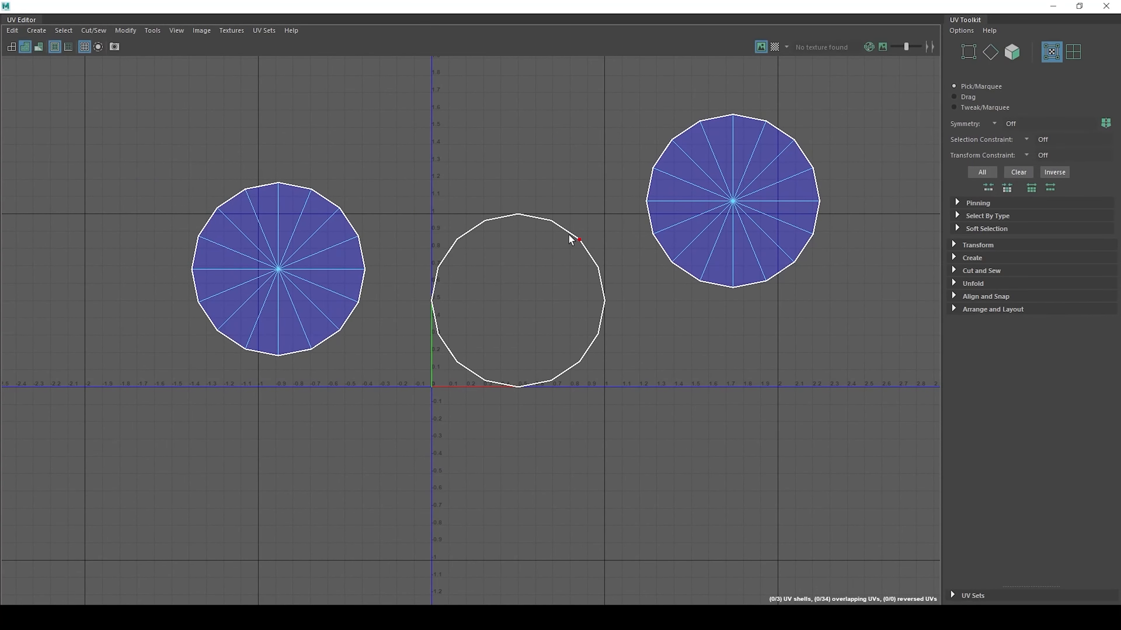
{"action": "right_click_drag", "start_coordinate": [503, 208], "coordinate": [503, 207]}
{"action": "mouse_move", "coordinate": [315, 267]}
{"action": "left_mouse_down"}
{"action": "mouse_move", "coordinate": [200, 225]}
{"action": "mouse_move", "coordinate": [316, 296]}
{"action": "left_mouse_up"}
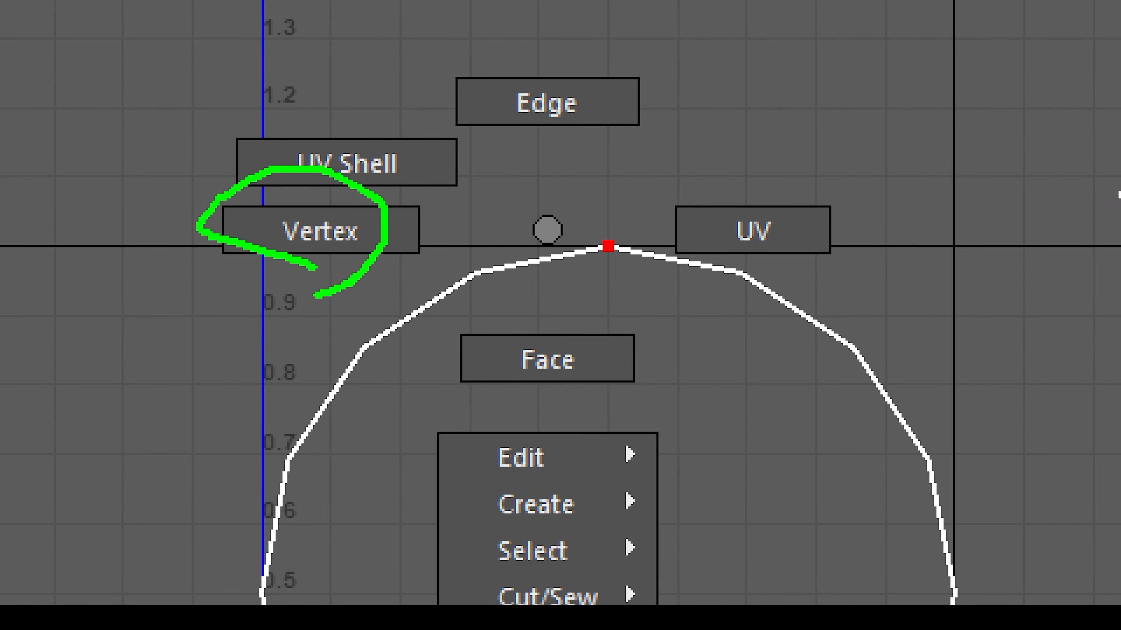
{"action": "mouse_move", "coordinate": [622, 165]}
{"action": "left_mouse_down"}
{"action": "mouse_move", "coordinate": [513, 130]}
{"action": "mouse_move", "coordinate": [520, 164]}
{"action": "left_mouse_up"}
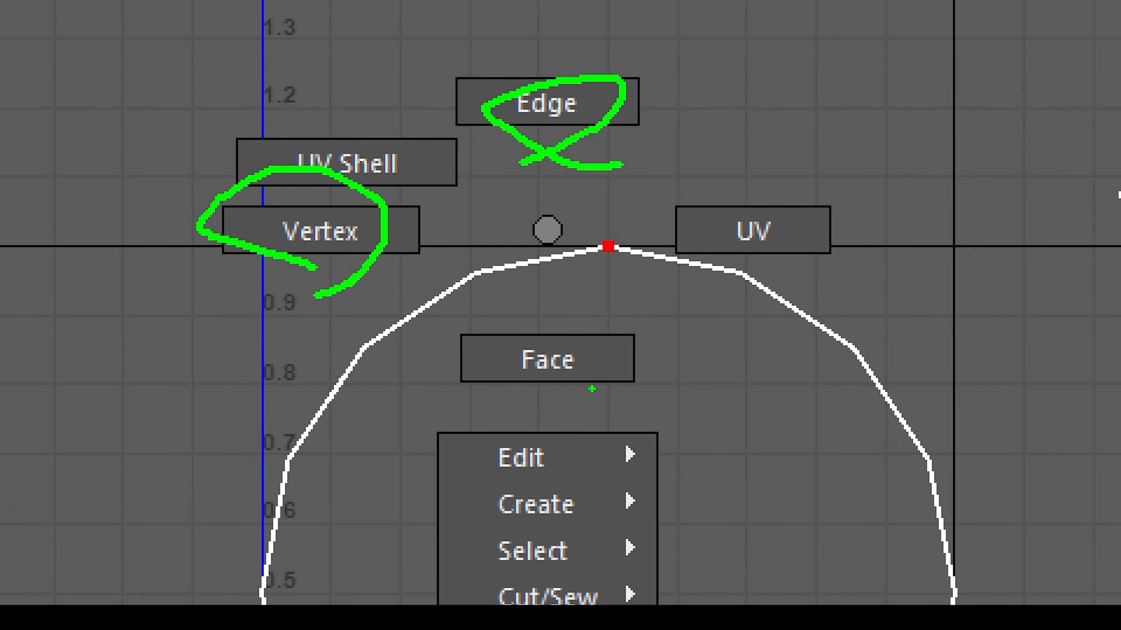
{"action": "left_click_drag", "start_coordinate": [592, 388], "coordinate": [558, 412]}
{"action": "mouse_move", "coordinate": [664, 193]}
{"action": "left_mouse_down"}
{"action": "mouse_move", "coordinate": [821, 280]}
{"action": "mouse_move", "coordinate": [875, 273]}
{"action": "left_mouse_up"}
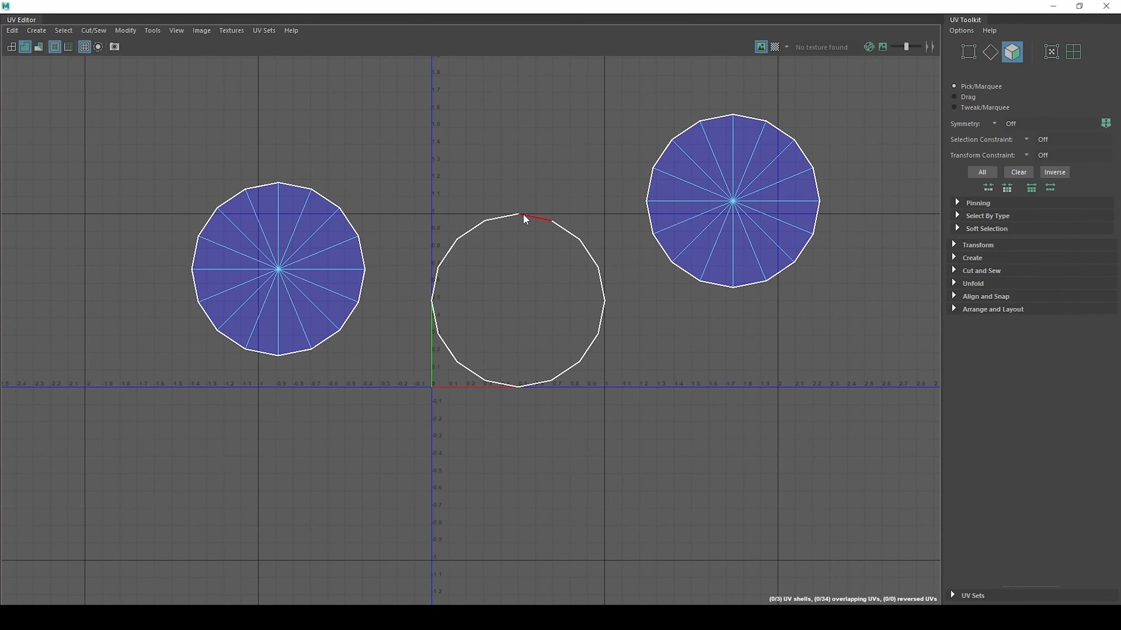
{"action": "right_click_drag", "start_coordinate": [524, 215], "coordinate": [582, 219]}
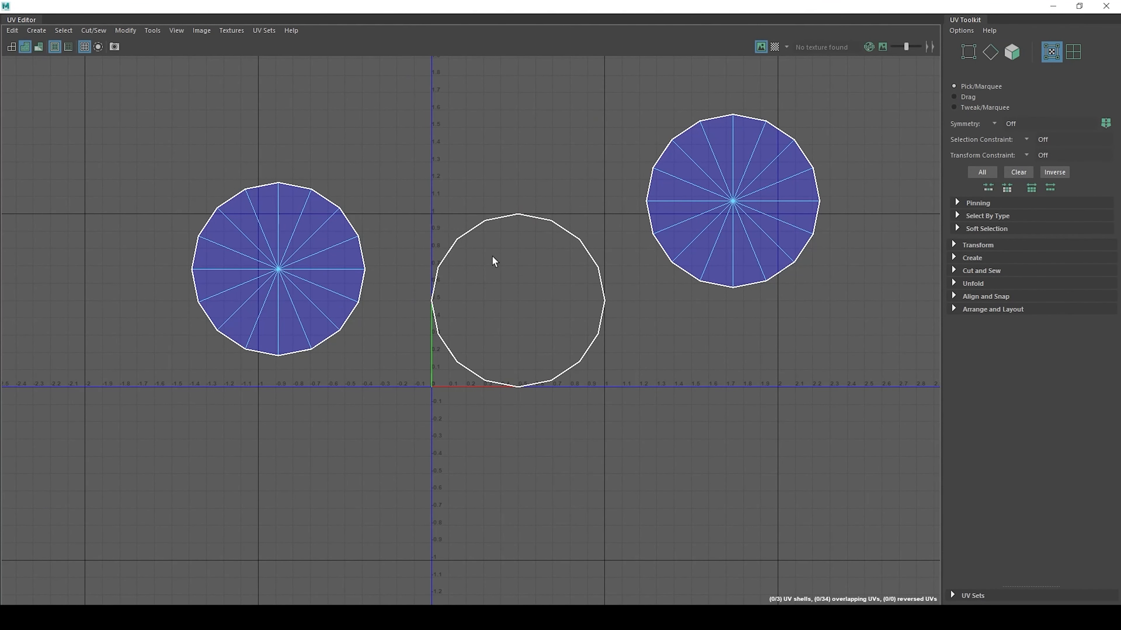
Step: Select groups of UVs along the central circular side shell, ending with all of its UVs
{"action": "left_click_drag", "start_coordinate": [476, 236], "coordinate": [503, 202]}
{"action": "left_click_drag", "start_coordinate": [510, 247], "coordinate": [592, 213]}
{"action": "left_click_drag", "start_coordinate": [570, 341], "coordinate": [634, 261]}
{"action": "left_click_drag", "start_coordinate": [418, 400], "coordinate": [617, 216]}
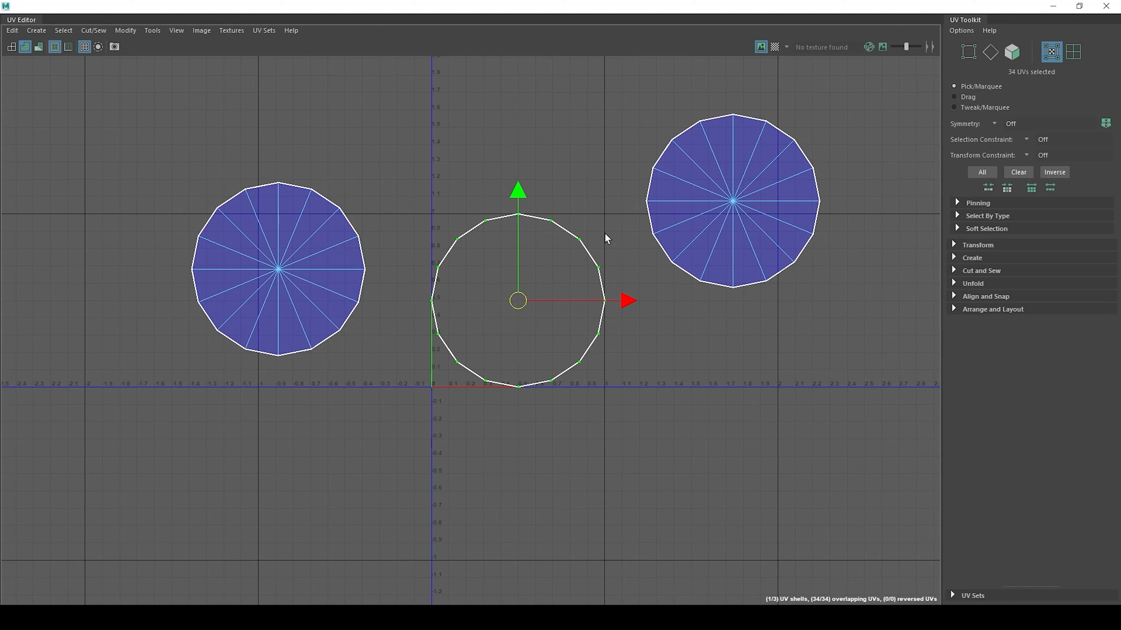
Step: Switch to vertex selection and select an upper border vertex of the left cap shell to compare its matching point on the side shell
{"action": "right_click_drag", "start_coordinate": [431, 178], "coordinate": [385, 180]}
{"action": "left_click", "coordinate": [339, 208]}
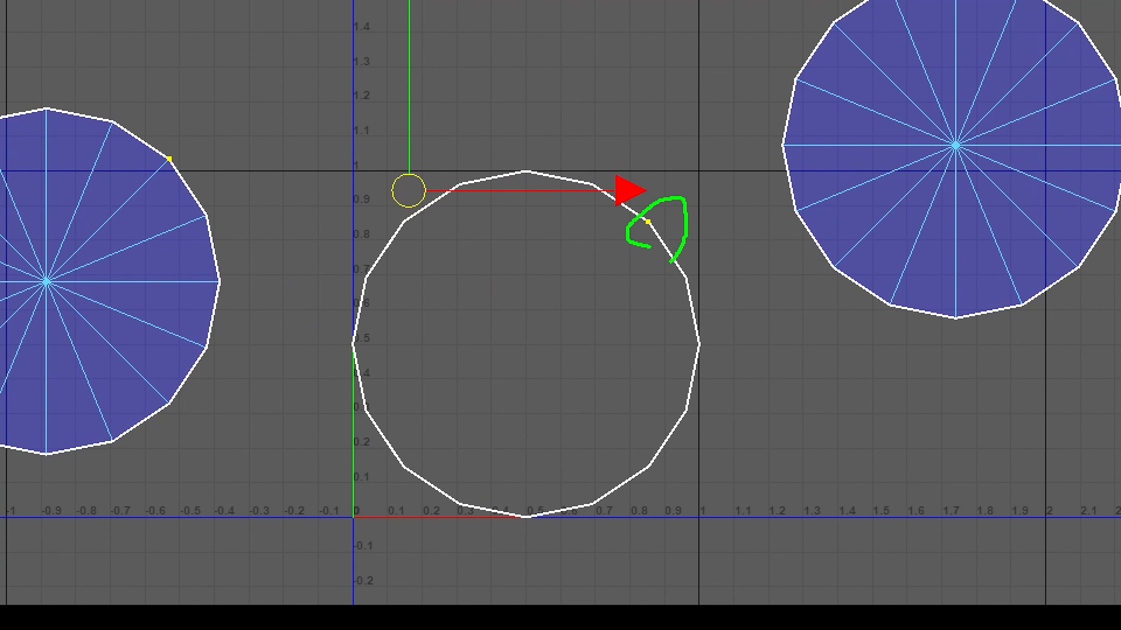
{"action": "left_click_drag", "start_coordinate": [670, 262], "coordinate": [638, 275]}
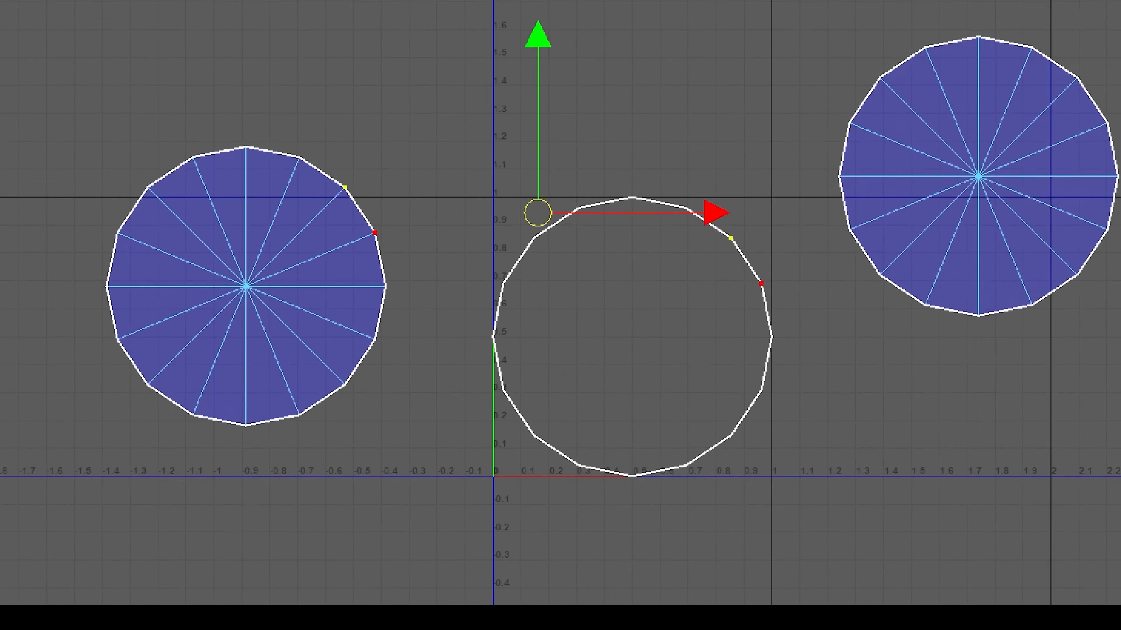
{"action": "left_click_drag", "start_coordinate": [354, 226], "coordinate": [393, 234]}
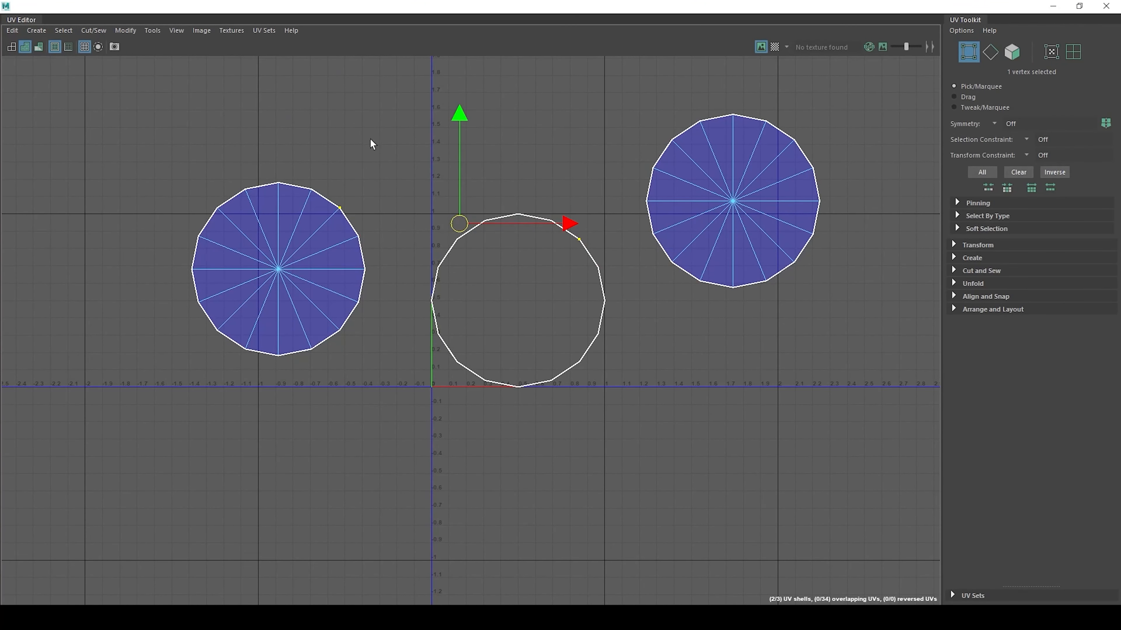
Step: Move the UV Editor below the model and examine the selected vertex on the cylinder's top edge
{"action": "left_click_drag", "start_coordinate": [482, 4], "coordinate": [479, 482]}
{"action": "scroll", "coordinate": [594, 203], "scroll_direction": "up", "scroll_amount": 2}
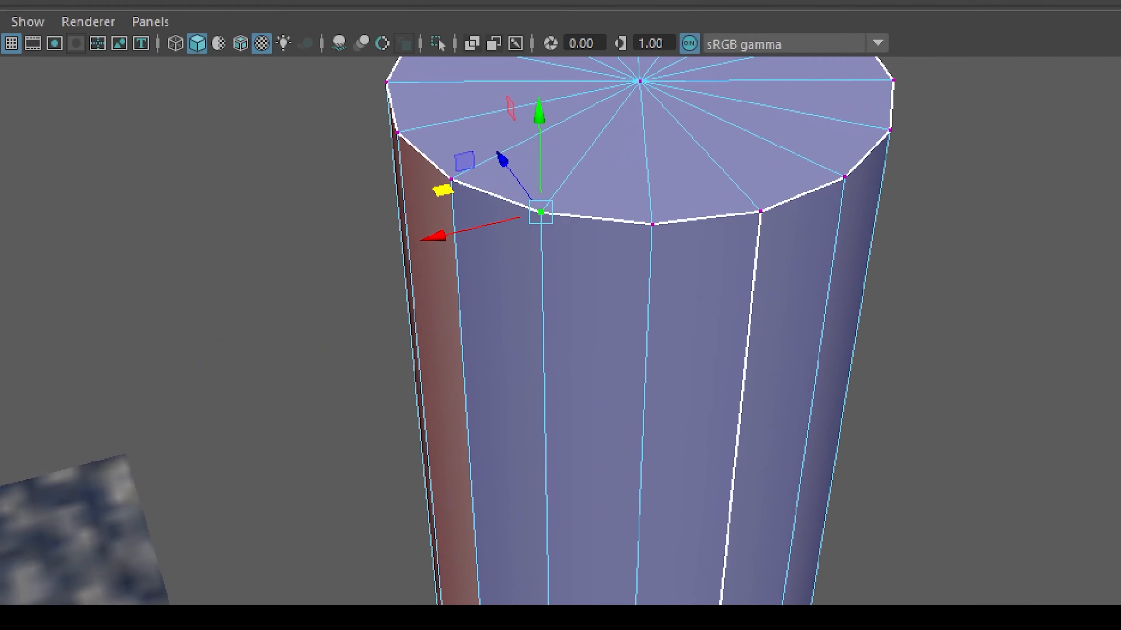
{"action": "mouse_move", "coordinate": [554, 226]}
{"action": "left_mouse_down"}
{"action": "mouse_move", "coordinate": [511, 226]}
{"action": "mouse_move", "coordinate": [529, 257]}
{"action": "left_mouse_up"}
{"action": "key", "text": "Escape"}
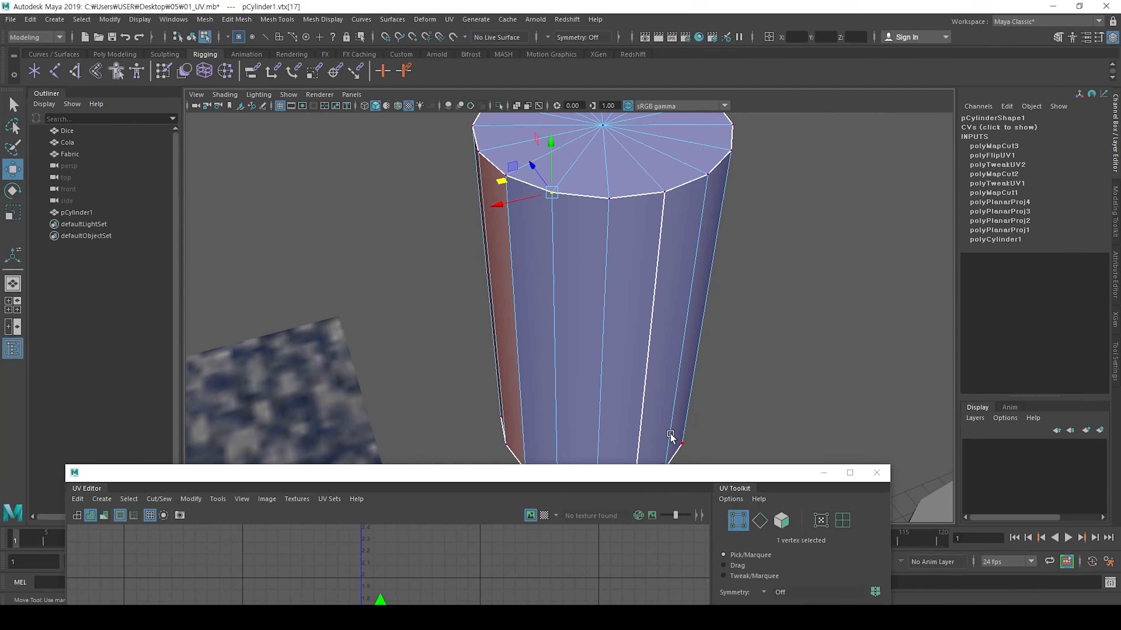
Step: Bring the UV Editor back over the viewport, try moving the selected vertex upward, and return it to its original position
{"action": "left_click_drag", "start_coordinate": [657, 469], "coordinate": [754, 19]}
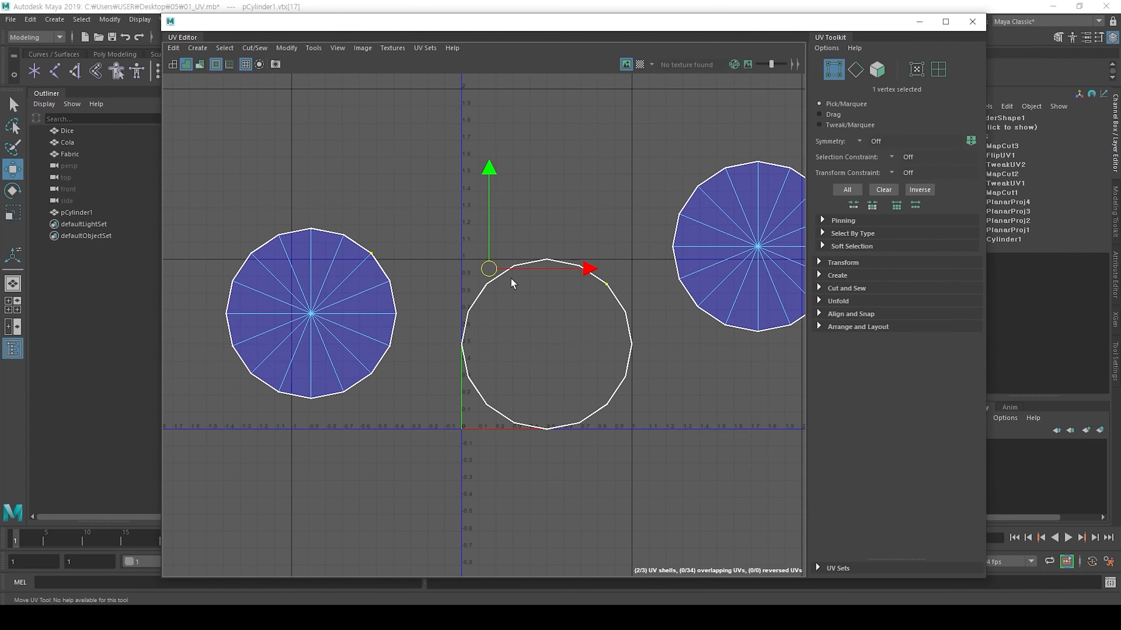
{"action": "key", "text": "F9"}
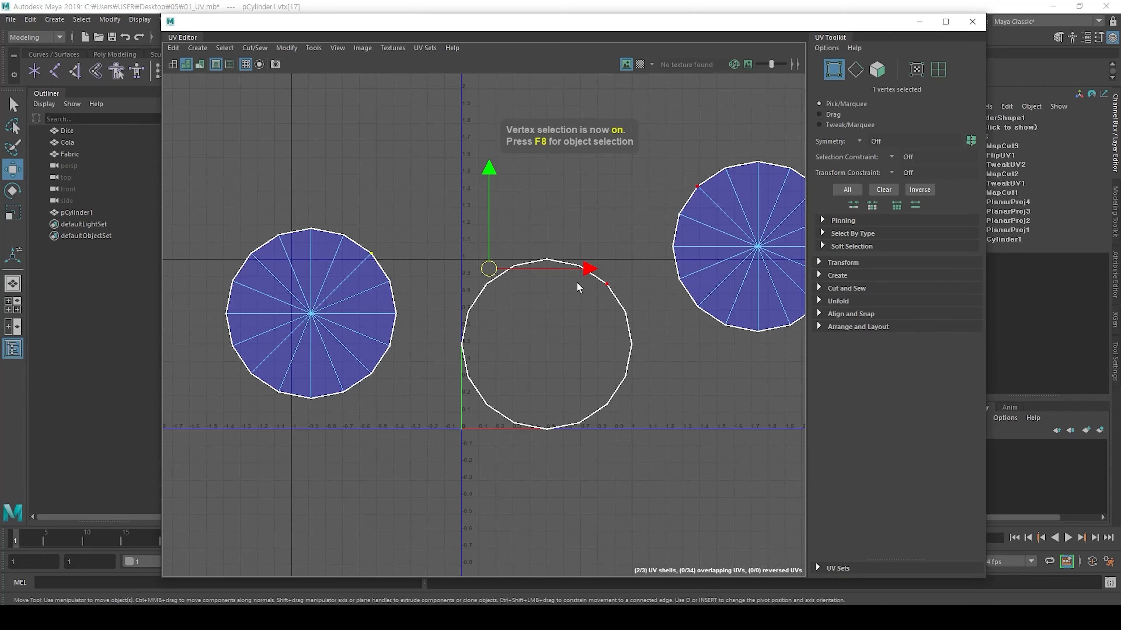
{"action": "left_click_drag", "start_coordinate": [489, 269], "coordinate": [505, 151]}
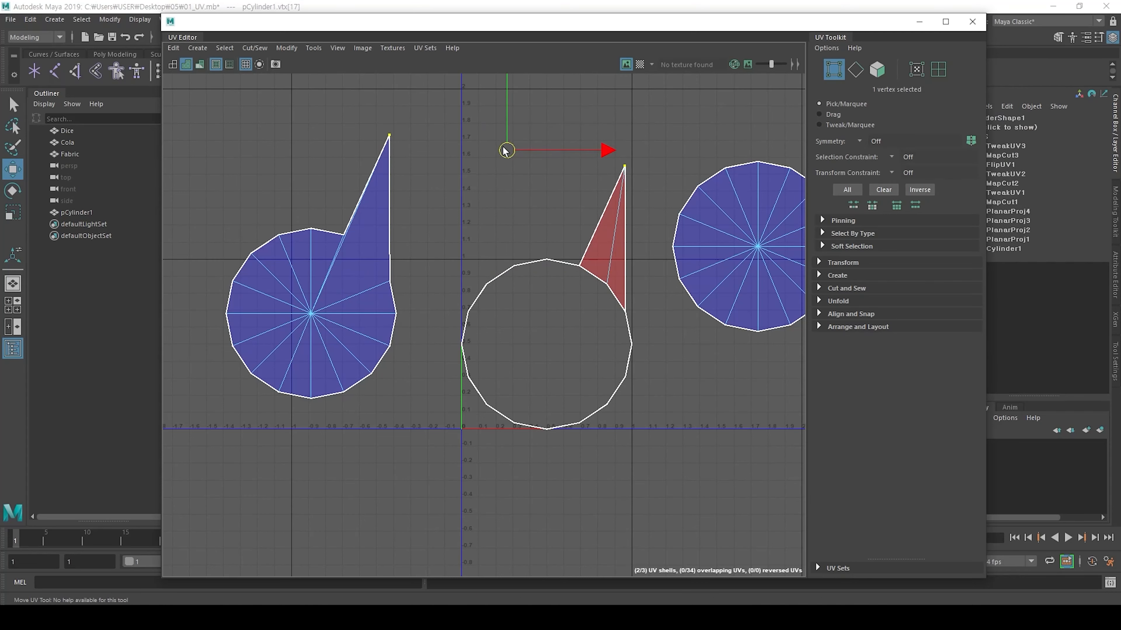
{"action": "left_click_drag", "start_coordinate": [506, 151], "coordinate": [489, 265]}
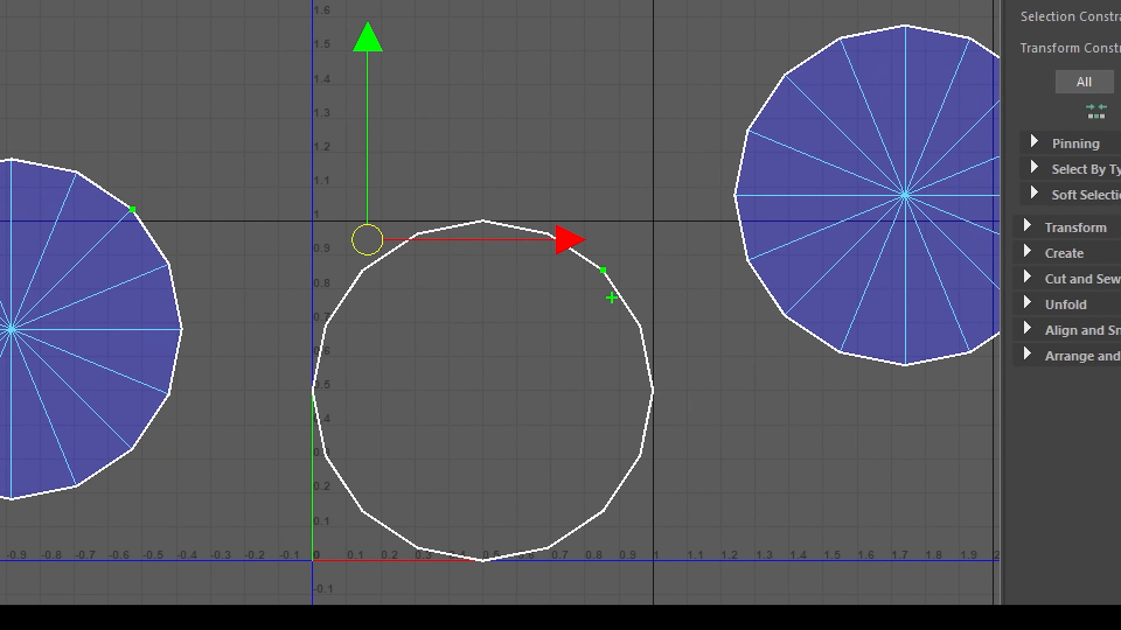
{"action": "left_click_drag", "start_coordinate": [644, 260], "coordinate": [604, 309]}
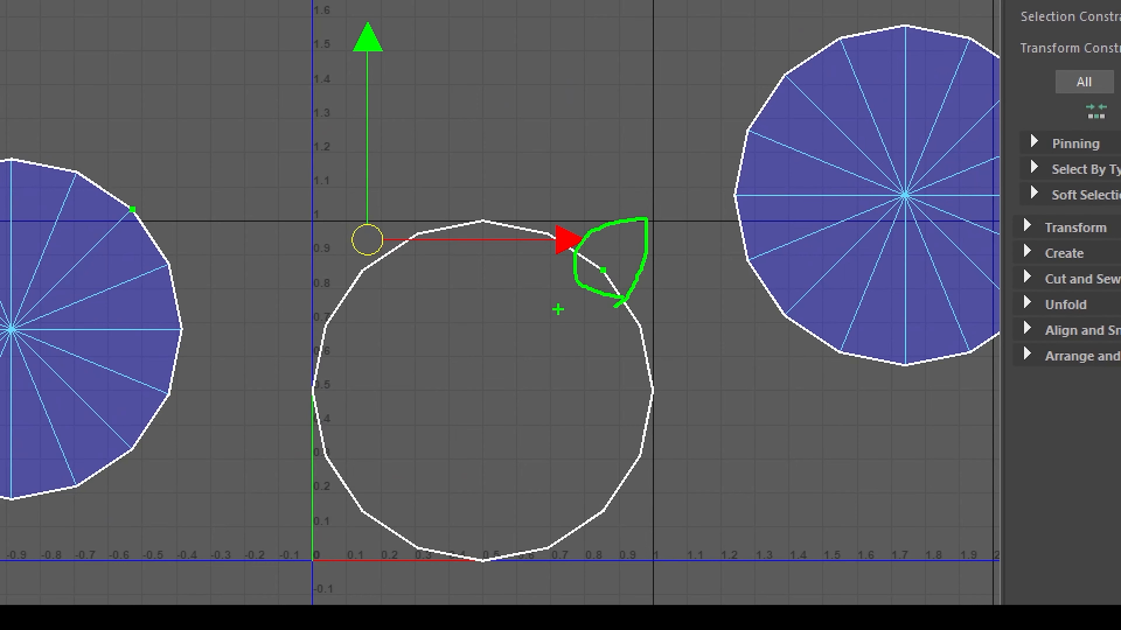
Step: Switch to UV selection, try moving the single upper-right UV of the side shell, and undo the move
{"action": "key", "text": "Escape"}
{"action": "right_click_drag", "start_coordinate": [583, 216], "coordinate": [635, 216]}
{"action": "left_click", "coordinate": [606, 284]}
{"action": "left_click_drag", "start_coordinate": [608, 286], "coordinate": [642, 235]}
{"action": "key", "text": "ctrl+z"}
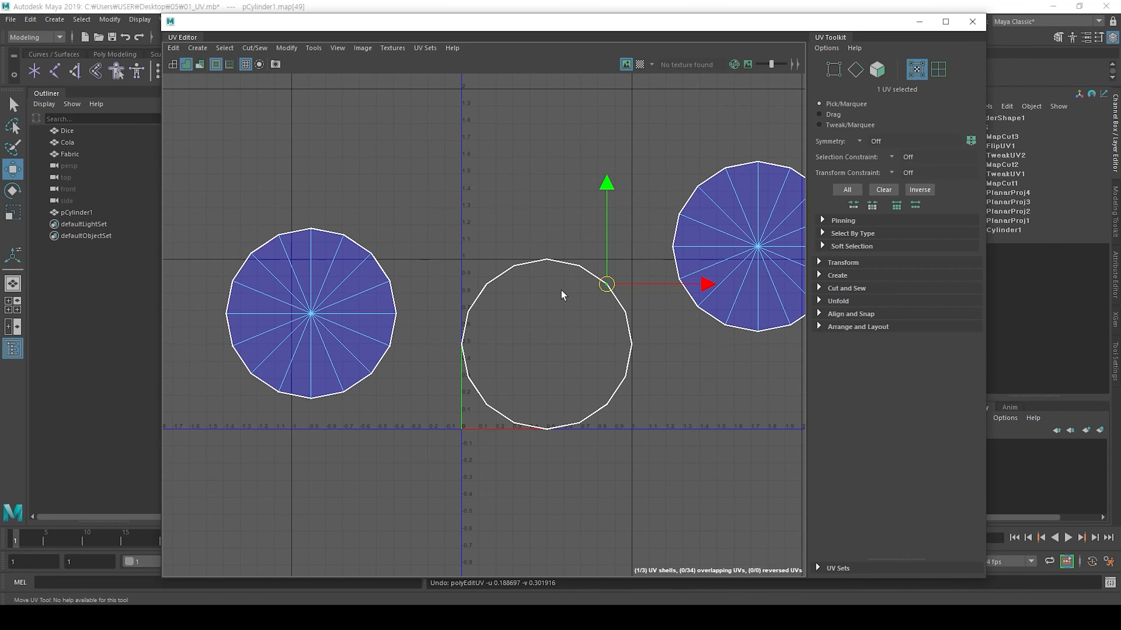
Step: Select all UVs of the central circular side shell and open the Unfold UVs options
{"action": "left_click", "coordinate": [485, 169]}
{"action": "middle_click_drag", "start_coordinate": [502, 237], "coordinate": [465, 207], "text": "alt"}
{"action": "left_click_drag", "start_coordinate": [406, 194], "coordinate": [616, 450]}
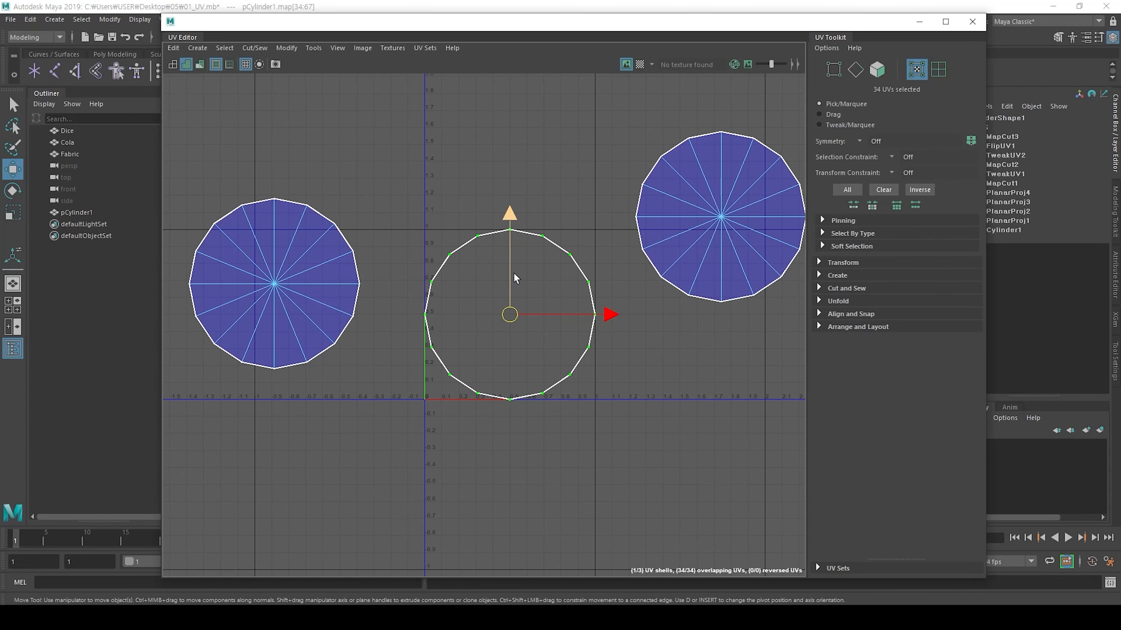
{"action": "right_click", "coordinate": [521, 267], "text": "shift"}
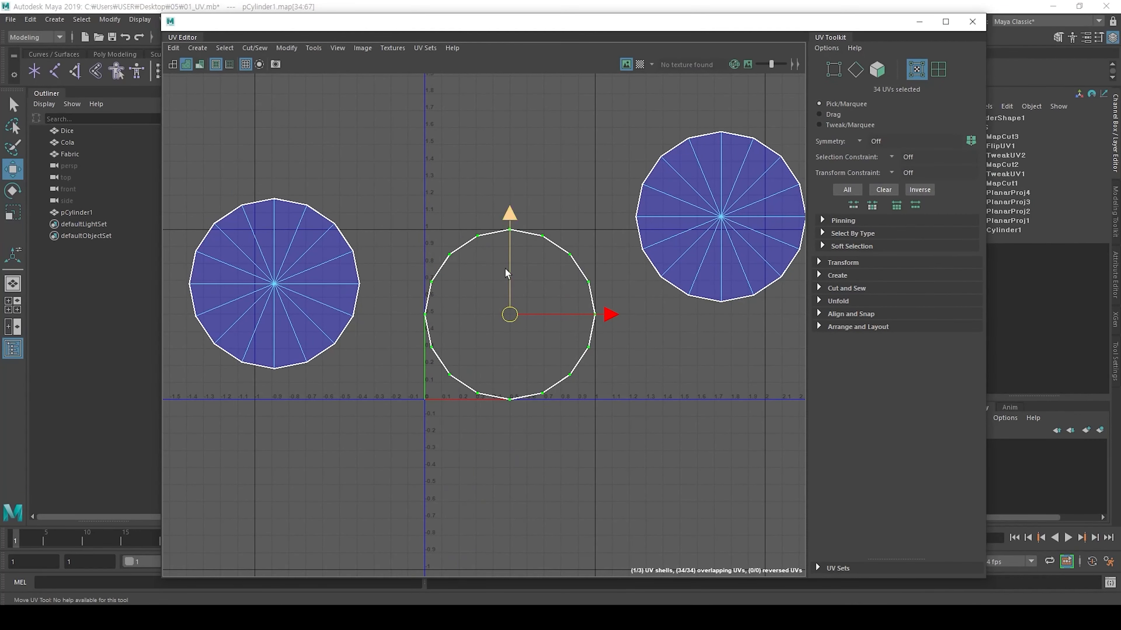
{"action": "right_click_drag", "start_coordinate": [505, 269], "coordinate": [397, 266], "text": "shift"}
{"action": "scroll", "coordinate": [506, 286], "scroll_direction": "up", "scroll_amount": 4}
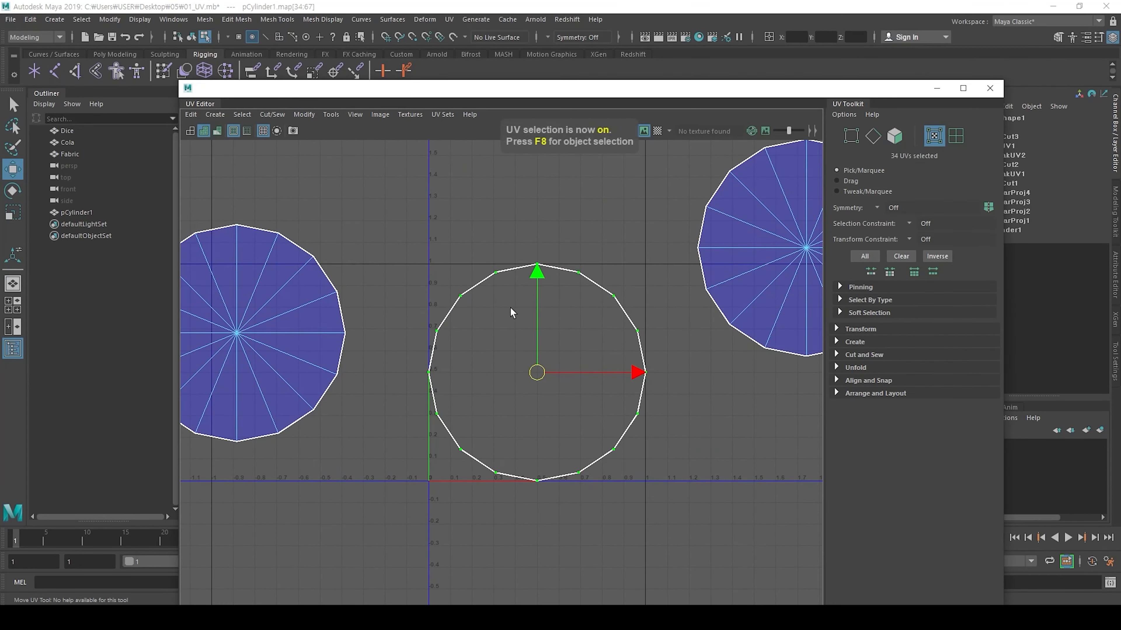
{"action": "right_click_drag", "start_coordinate": [509, 309], "coordinate": [435, 313], "text": "shift"}
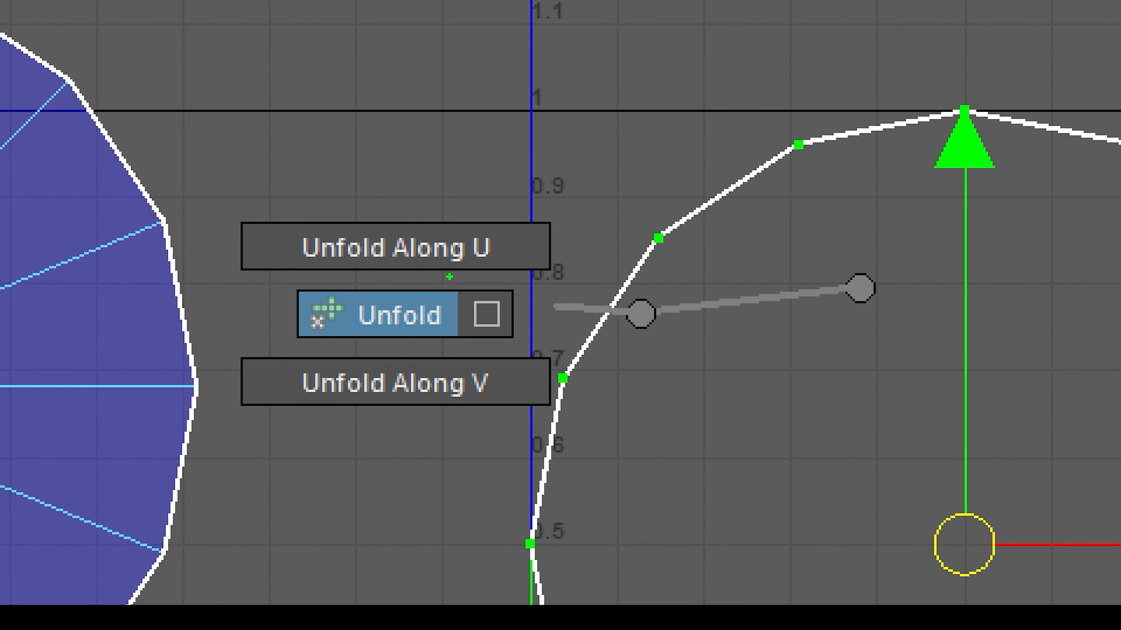
{"action": "right_click_drag", "start_coordinate": [449, 277], "coordinate": [443, 313], "text": "shift"}
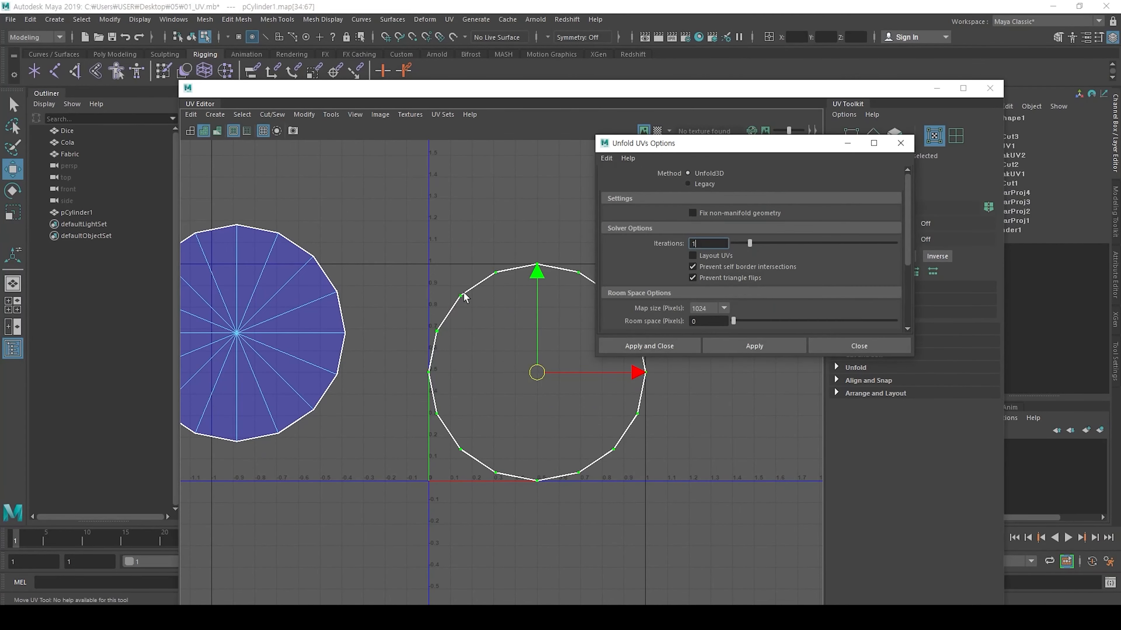
Step: Examine the Unfold3D and Legacy methods in the Unfold UVs options, keeping the selected side shell in view
{"action": "left_click_drag", "start_coordinate": [688, 150], "coordinate": [451, 185]}
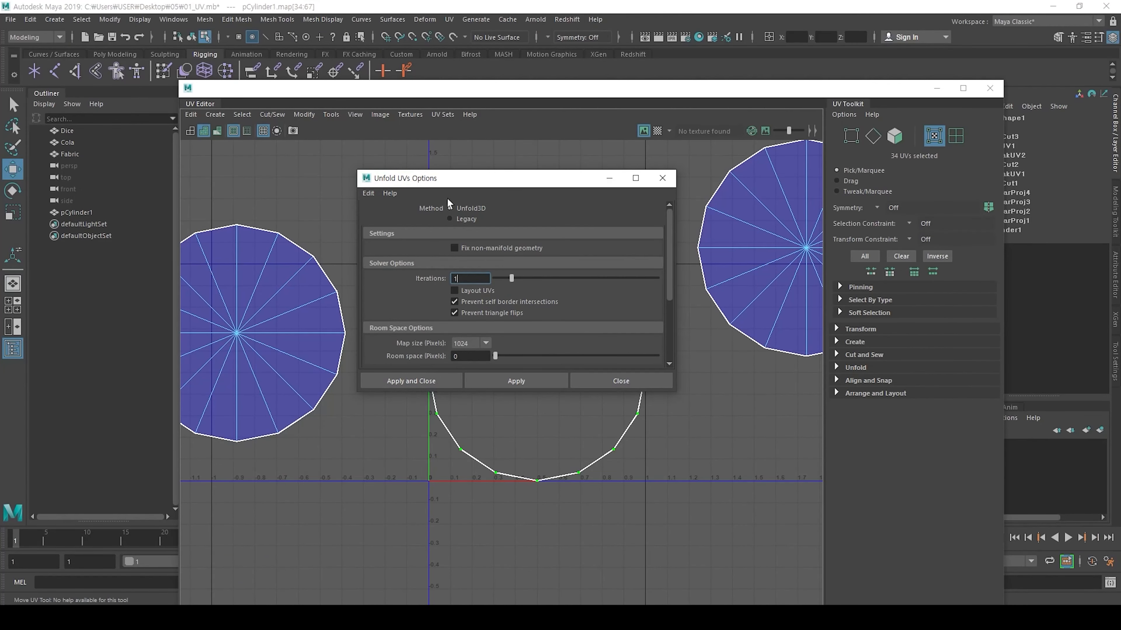
{"action": "left_click_drag", "start_coordinate": [504, 185], "coordinate": [744, 185]}
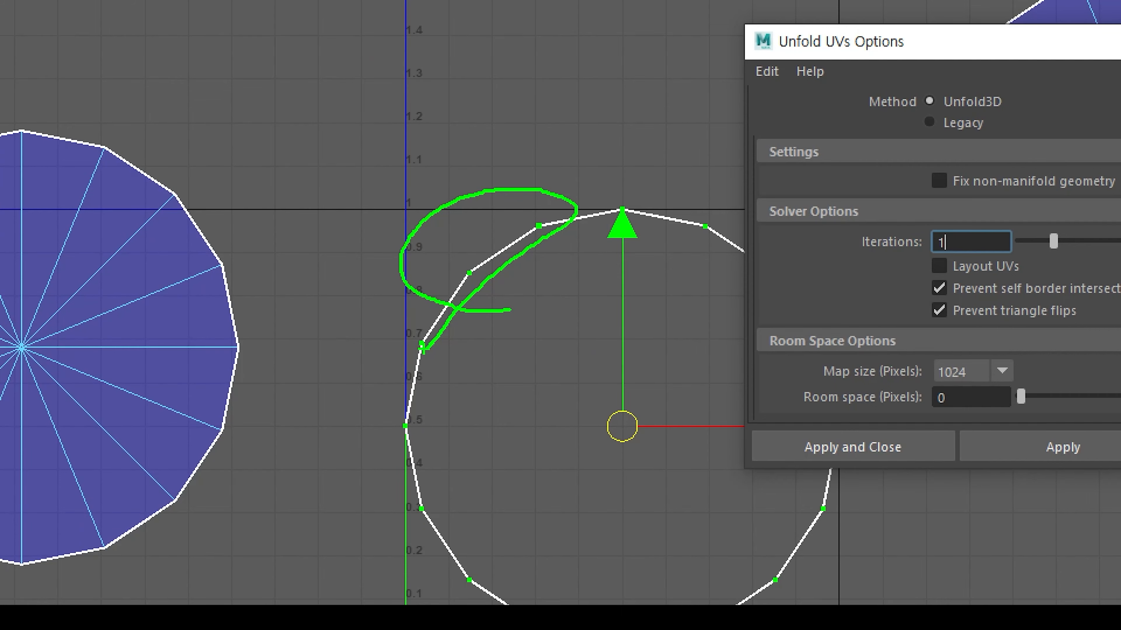
{"action": "key", "text": "Escape"}
{"action": "left_click_drag", "start_coordinate": [1022, 39], "coordinate": [1094, 169]}
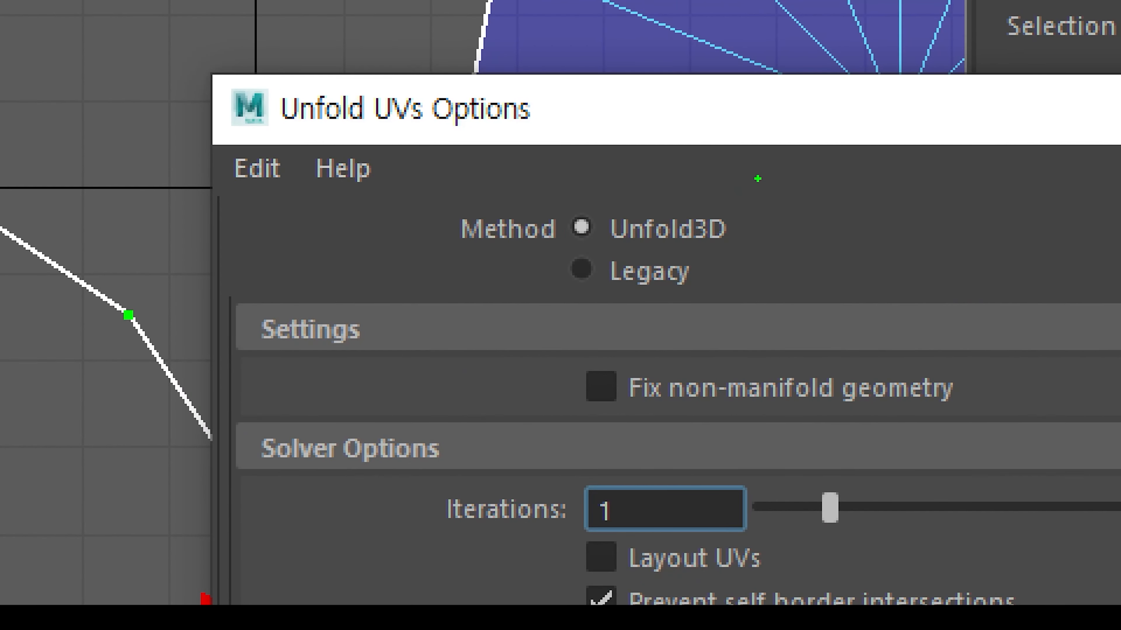
{"action": "mouse_move", "coordinate": [752, 197]}
{"action": "left_mouse_down", "text": "ctrl"}
{"action": "mouse_move", "coordinate": [564, 233]}
{"action": "mouse_move", "coordinate": [551, 247]}
{"action": "mouse_move", "coordinate": [751, 324]}
{"action": "left_mouse_up", "text": "ctrl"}
{"action": "key", "text": "e"}
{"action": "key", "text": "e"}
{"action": "mouse_move", "coordinate": [774, 256]}
{"action": "left_mouse_down", "text": "ctrl"}
{"action": "mouse_move", "coordinate": [536, 194]}
{"action": "mouse_move", "coordinate": [532, 158]}
{"action": "left_mouse_up", "text": "ctrl"}
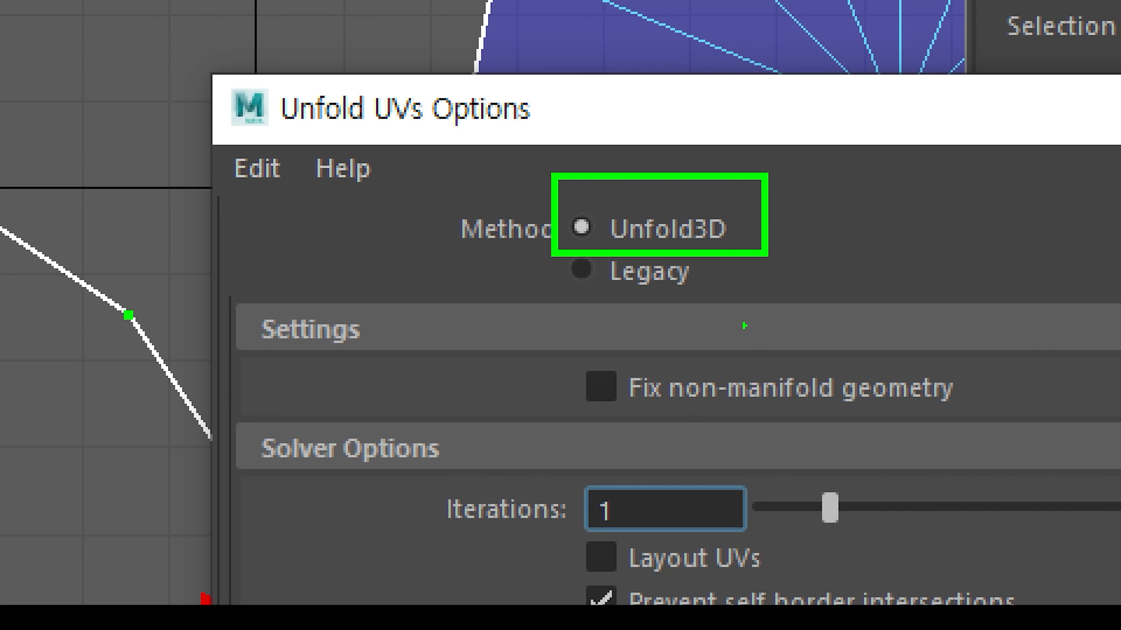
{"action": "mouse_move", "coordinate": [788, 218]}
{"action": "left_mouse_down"}
{"action": "mouse_move", "coordinate": [798, 281]}
{"action": "mouse_move", "coordinate": [784, 279]}
{"action": "left_mouse_up"}
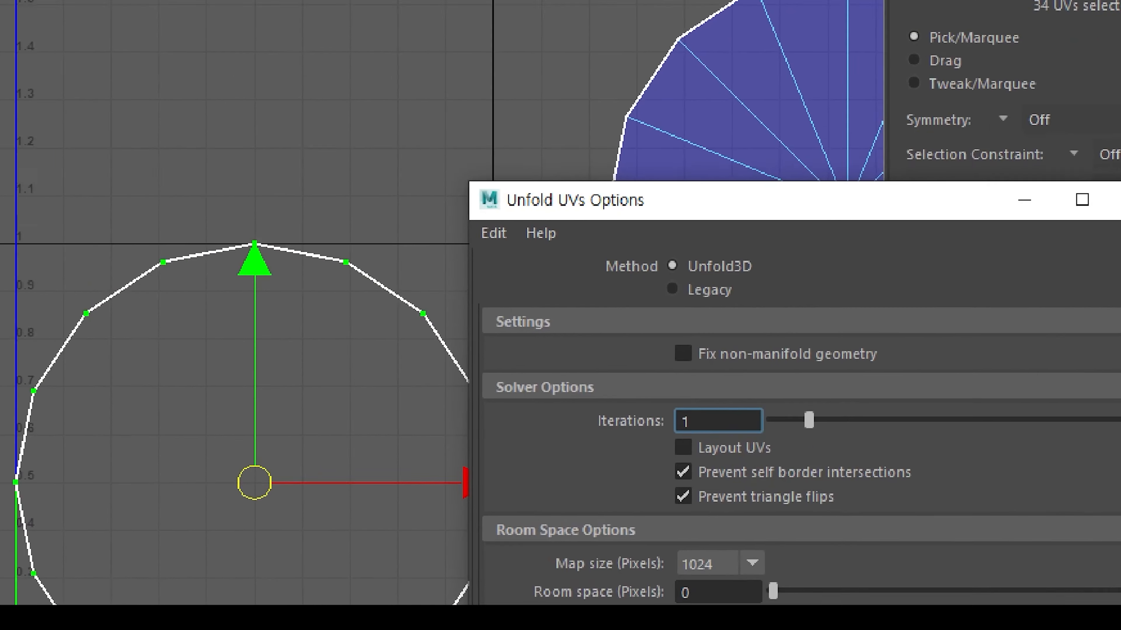
{"action": "mouse_move", "coordinate": [771, 279]}
{"action": "left_mouse_down"}
{"action": "mouse_move", "coordinate": [735, 282]}
{"action": "mouse_move", "coordinate": [717, 264]}
{"action": "left_mouse_up"}
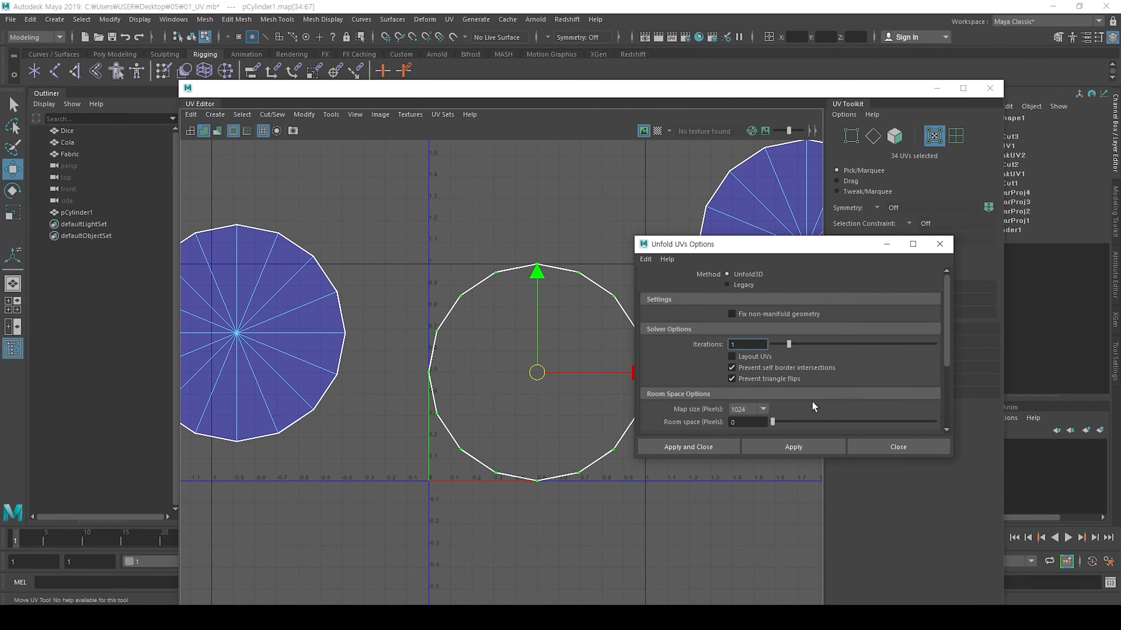
Step: Try unfolding the side shell with the Unfold3D method at 1 iteration, and undo the operation
{"action": "left_click", "coordinate": [809, 443]}
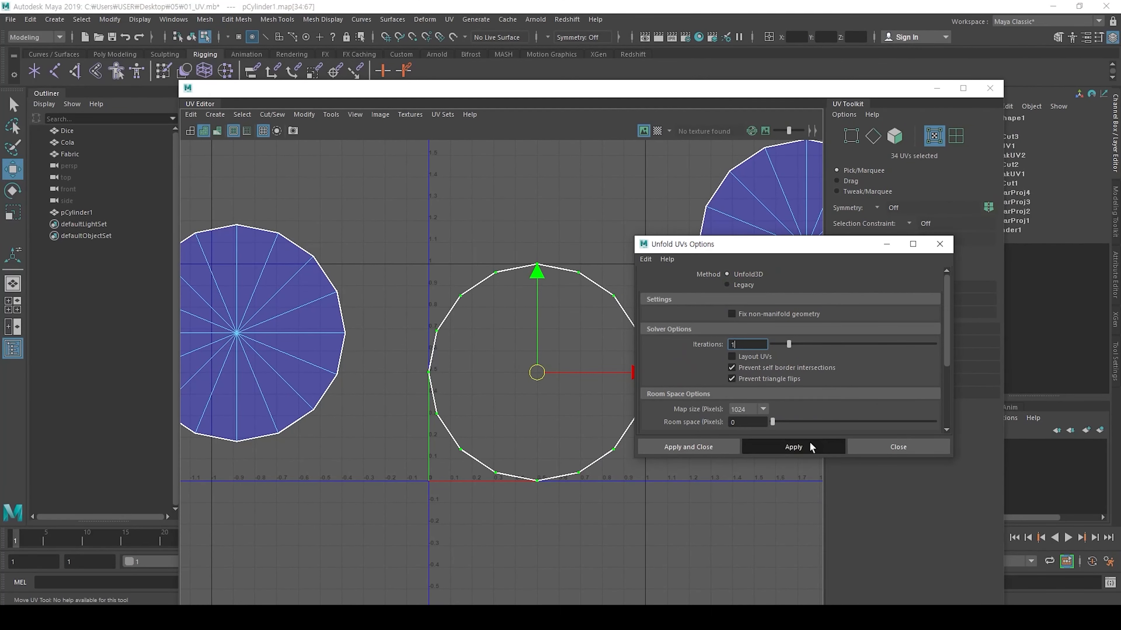
{"action": "right_click_drag", "start_coordinate": [459, 390], "coordinate": [554, 389], "text": "alt"}
{"action": "key", "text": "ctrl+z"}
Step: Reopen the Unfold UVs options, choose the Legacy method, and apply it to the side shell
{"action": "right_click_drag", "start_coordinate": [582, 315], "coordinate": [468, 318], "text": "shift"}
{"action": "left_click", "coordinate": [747, 289]}
{"action": "left_click", "coordinate": [793, 445]}
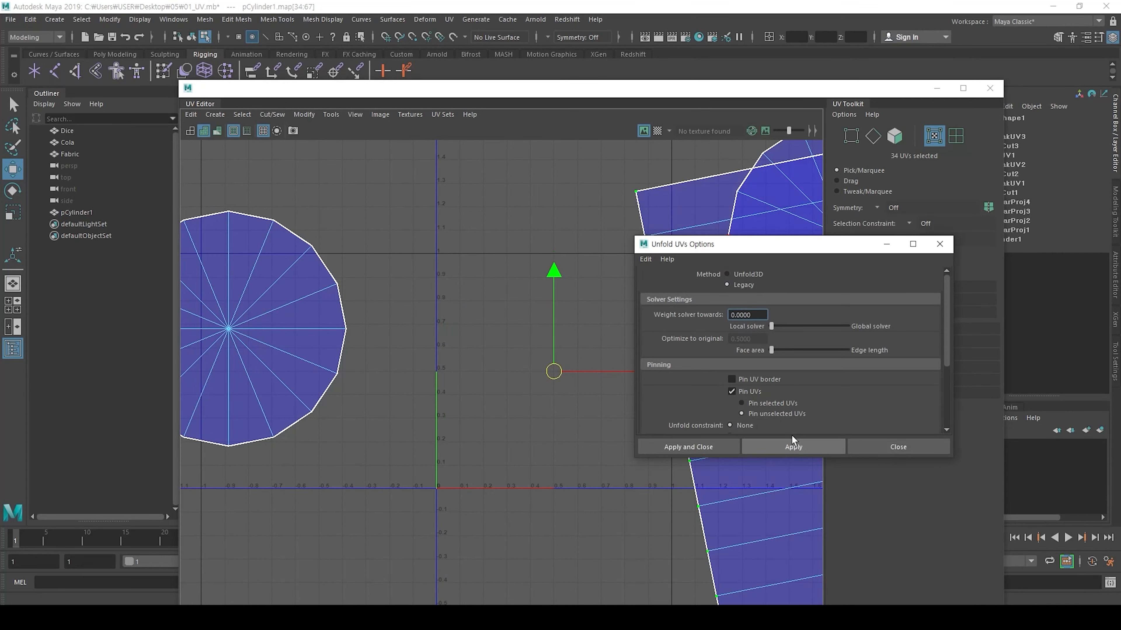
Step: Move the options window aside, place the unfolded side shell below the two cap shells, and deselect it
{"action": "left_click_drag", "start_coordinate": [748, 251], "coordinate": [1041, 307]}
{"action": "right_click_drag", "start_coordinate": [657, 331], "coordinate": [468, 344], "text": "alt"}
{"action": "middle_click_drag", "start_coordinate": [617, 381], "coordinate": [488, 356], "text": "alt"}
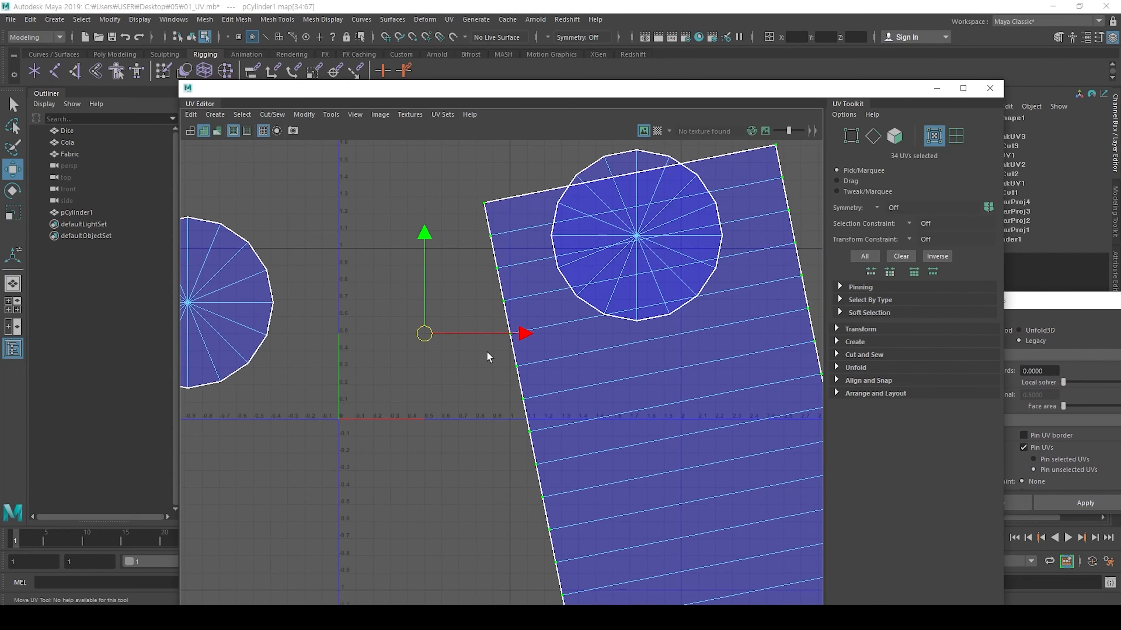
{"action": "right_click_drag", "start_coordinate": [625, 400], "coordinate": [615, 420], "text": "alt"}
{"action": "left_click_drag", "start_coordinate": [503, 356], "coordinate": [374, 499]}
{"action": "middle_click_drag", "start_coordinate": [439, 441], "coordinate": [395, 267], "text": "alt"}
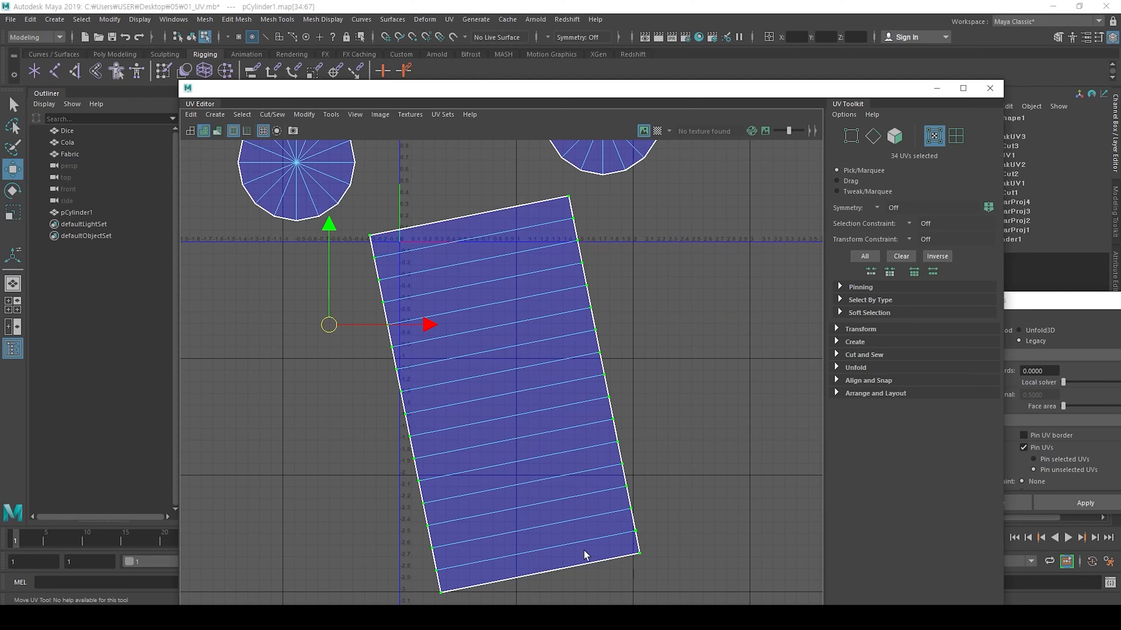
{"action": "right_click_drag", "start_coordinate": [569, 403], "coordinate": [445, 419], "text": "alt"}
{"action": "left_click", "coordinate": [642, 329]}
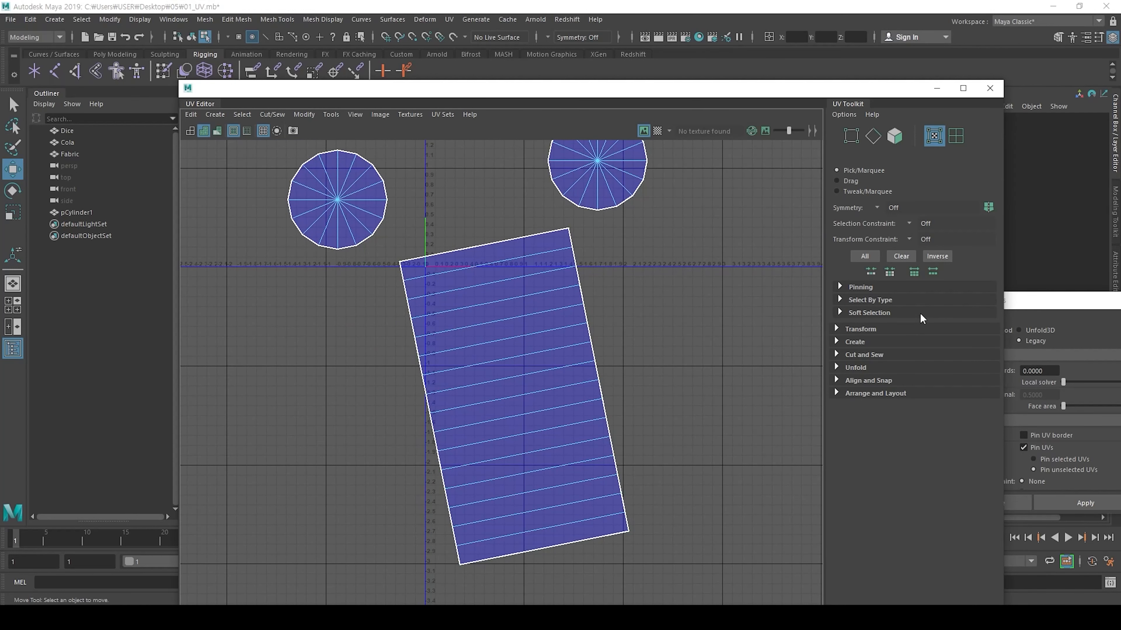
Step: Select and reposition the whole side shell, apply Unfold to it again, and close the Unfold UVs options
{"action": "left_click_drag", "start_coordinate": [1040, 309], "coordinate": [853, 194]}
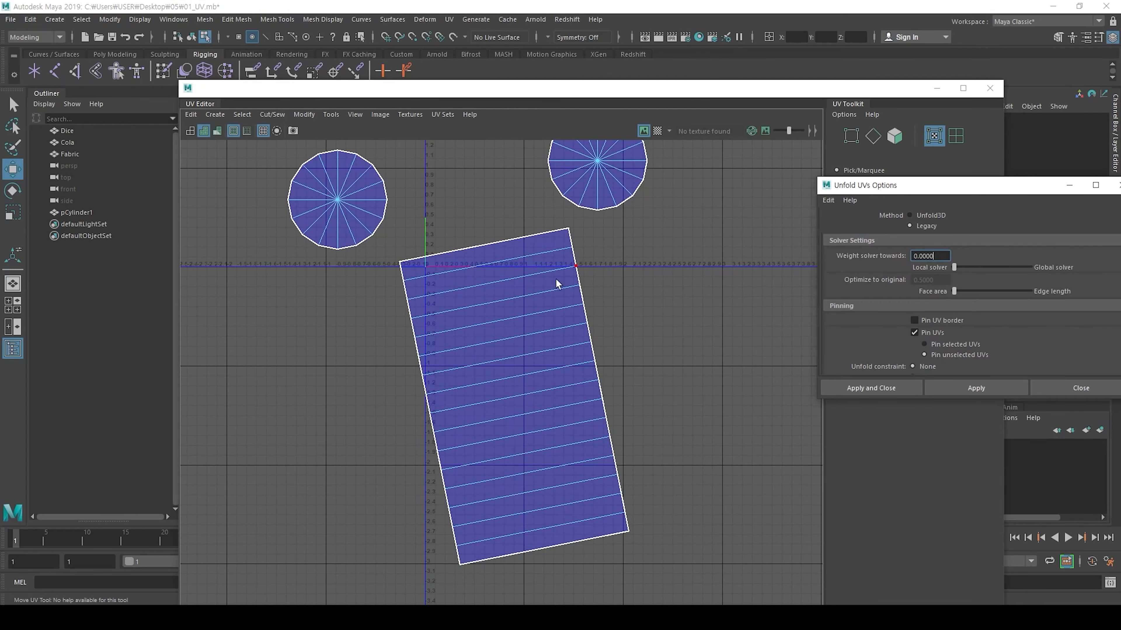
{"action": "double_click", "coordinate": [441, 279]}
{"action": "left_click_drag", "start_coordinate": [513, 395], "coordinate": [539, 458]}
{"action": "left_click_drag", "start_coordinate": [1029, 189], "coordinate": [653, 155]}
{"action": "left_click", "coordinate": [786, 354]}
{"action": "left_click", "coordinate": [697, 355]}
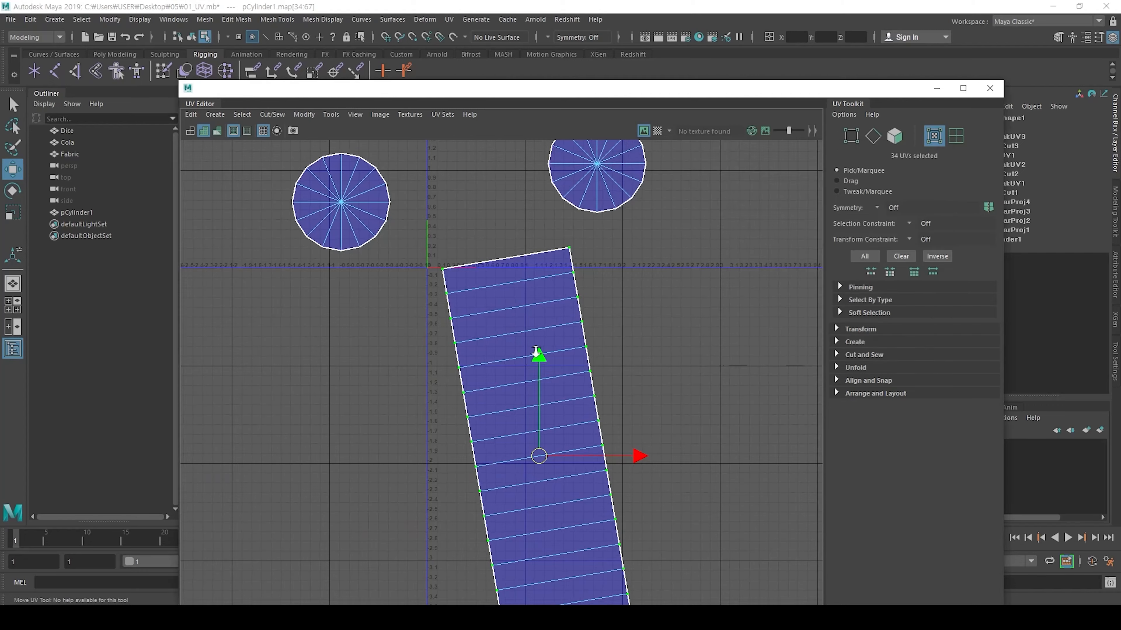
Step: Try rotating the whole side shell in the UV Editor, and undo the rotation
{"action": "scroll", "coordinate": [532, 353], "scroll_direction": "down", "scroll_amount": 2}
{"action": "middle_click_drag", "start_coordinate": [530, 426], "coordinate": [509, 358], "text": "alt"}
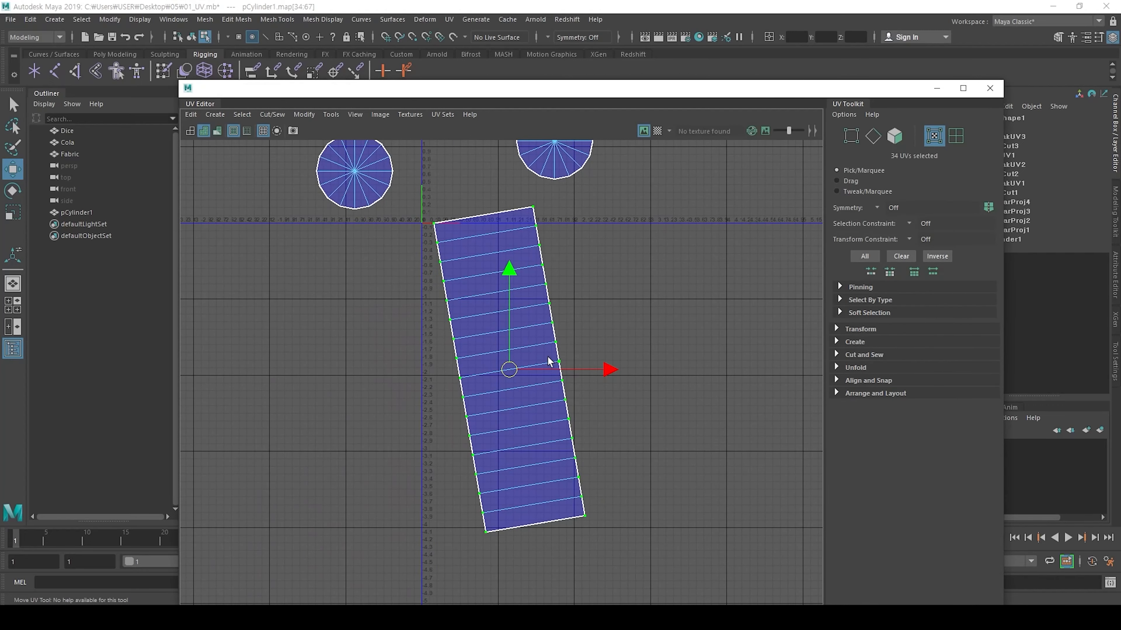
{"action": "key", "text": "e"}
{"action": "left_click_drag", "start_coordinate": [580, 308], "coordinate": [431, 254]}
{"action": "key", "text": "ctrl+z"}
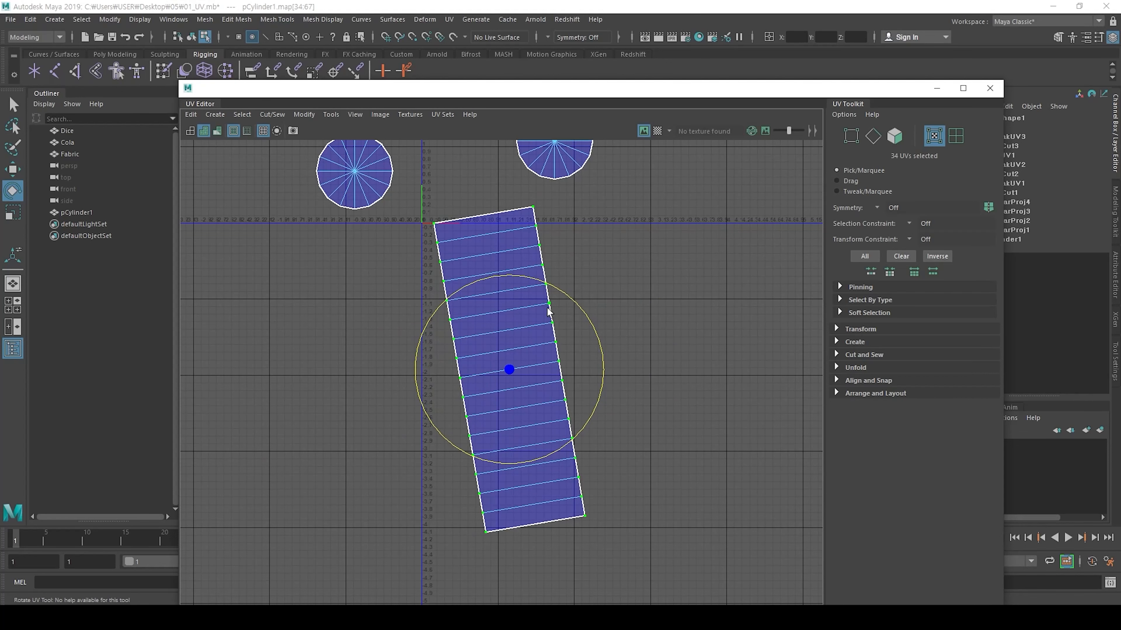
Step: Open the Unfold UVs options for the side shell, examine the Unfold3D and Legacy method choices, and close the window
{"action": "key", "text": "w"}
{"action": "right_click_drag", "start_coordinate": [530, 266], "coordinate": [434, 270], "text": "shift"}
{"action": "key", "text": "ctrl+1"}
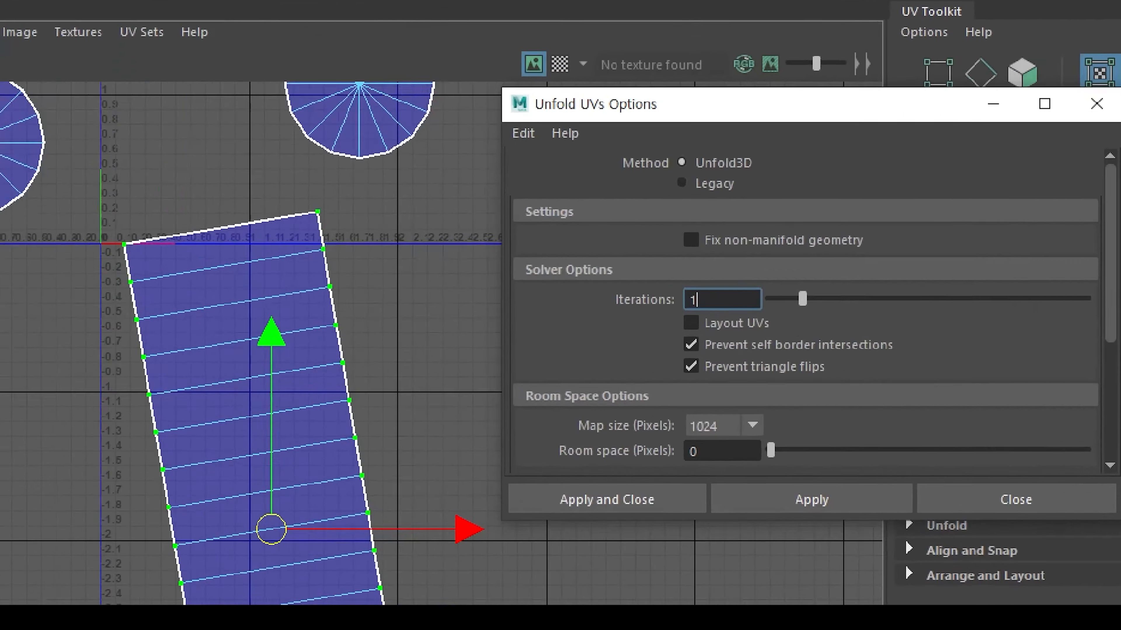
{"action": "left_click", "coordinate": [764, 191]}
{"action": "mouse_move", "coordinate": [750, 185]}
{"action": "left_mouse_down"}
{"action": "mouse_move", "coordinate": [680, 181]}
{"action": "mouse_move", "coordinate": [739, 154]}
{"action": "mouse_move", "coordinate": [655, 206]}
{"action": "left_mouse_up"}
{"action": "key", "text": "e"}
{"action": "key", "text": "e"}
{"action": "left_click_drag", "start_coordinate": [753, 186], "coordinate": [655, 149], "text": "ctrl"}
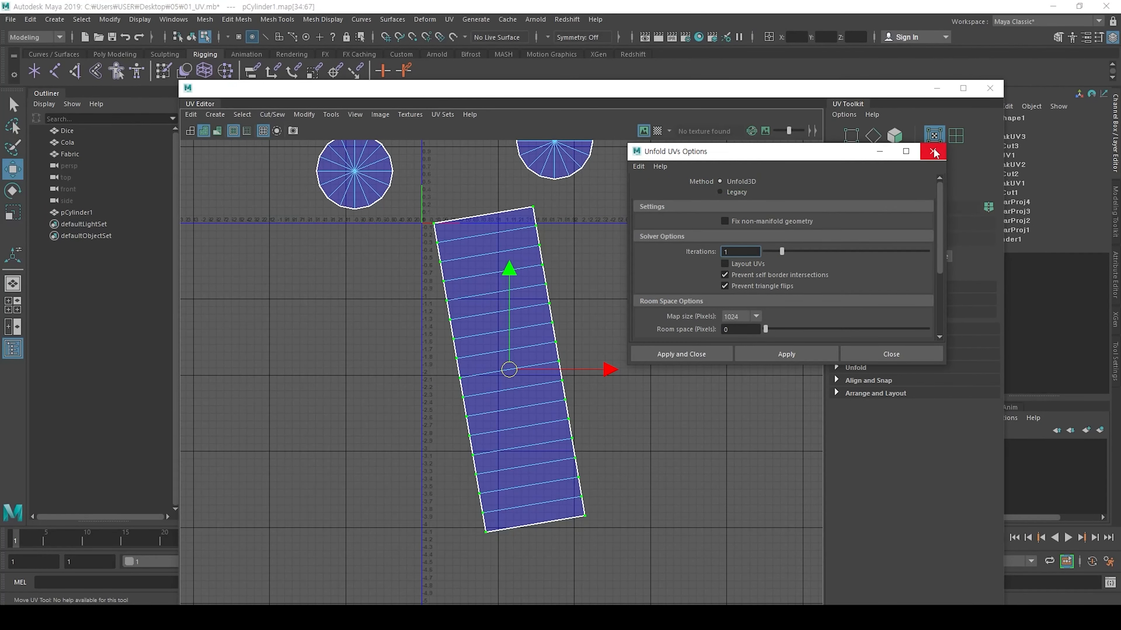
{"action": "left_click", "coordinate": [1099, 110]}
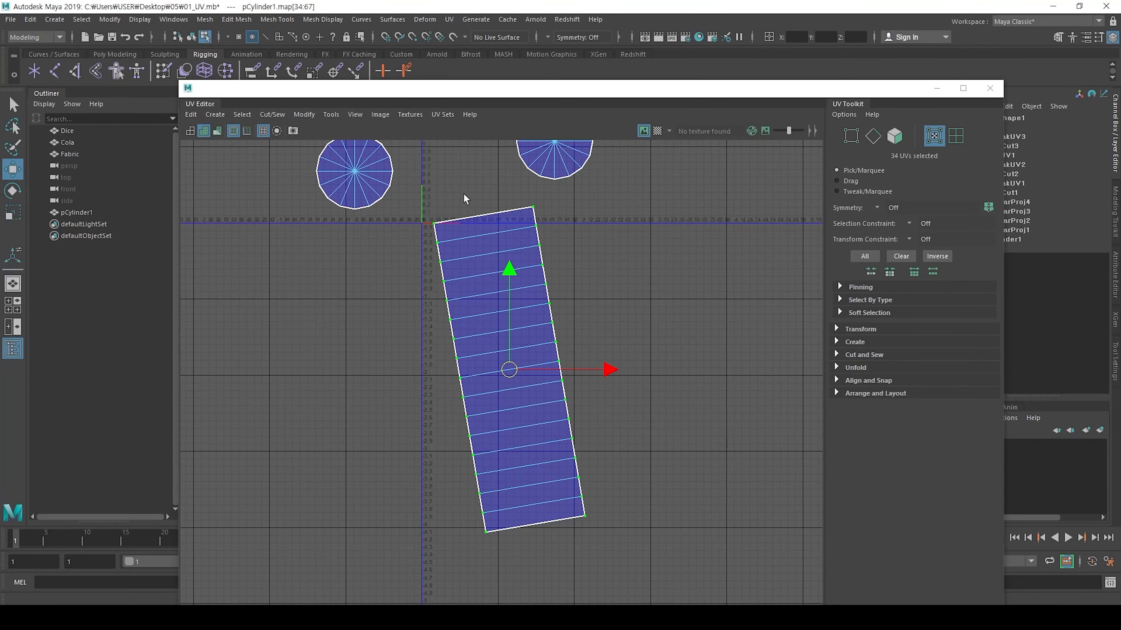
{"action": "middle_click_drag", "start_coordinate": [474, 206], "coordinate": [490, 254], "text": "alt"}
{"action": "key", "text": "ctrl+1"}
{"action": "left_click", "coordinate": [484, 242]}
{"action": "left_click_drag", "start_coordinate": [487, 309], "coordinate": [590, 264]}
{"action": "left_click_drag", "start_coordinate": [626, 112], "coordinate": [687, 132]}
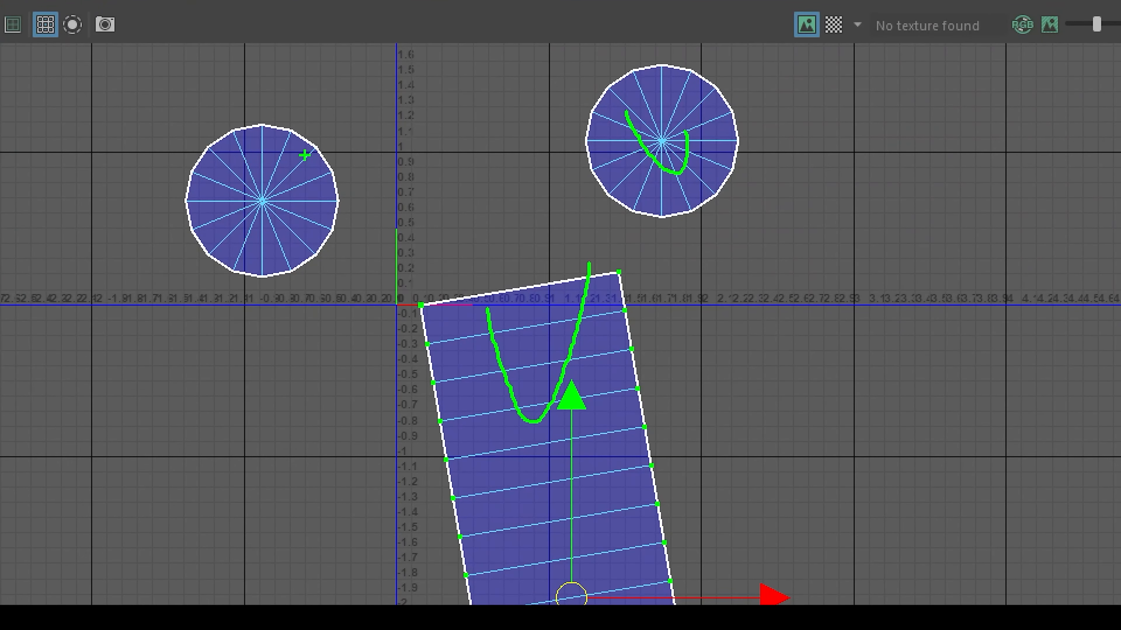
{"action": "left_click_drag", "start_coordinate": [291, 145], "coordinate": [384, 119]}
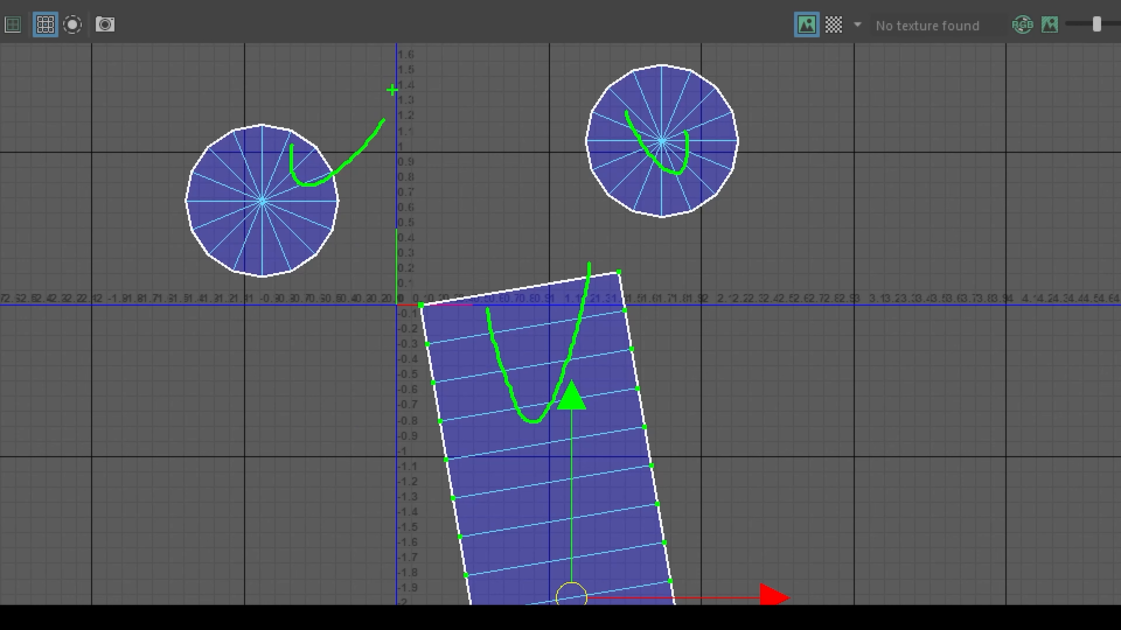
{"action": "key", "text": "Escape"}
Step: Bring up the Unfold UVs options again, look at whether the Method setting is available, and close the window
{"action": "right_click_drag", "start_coordinate": [566, 295], "coordinate": [475, 287], "text": "shift"}
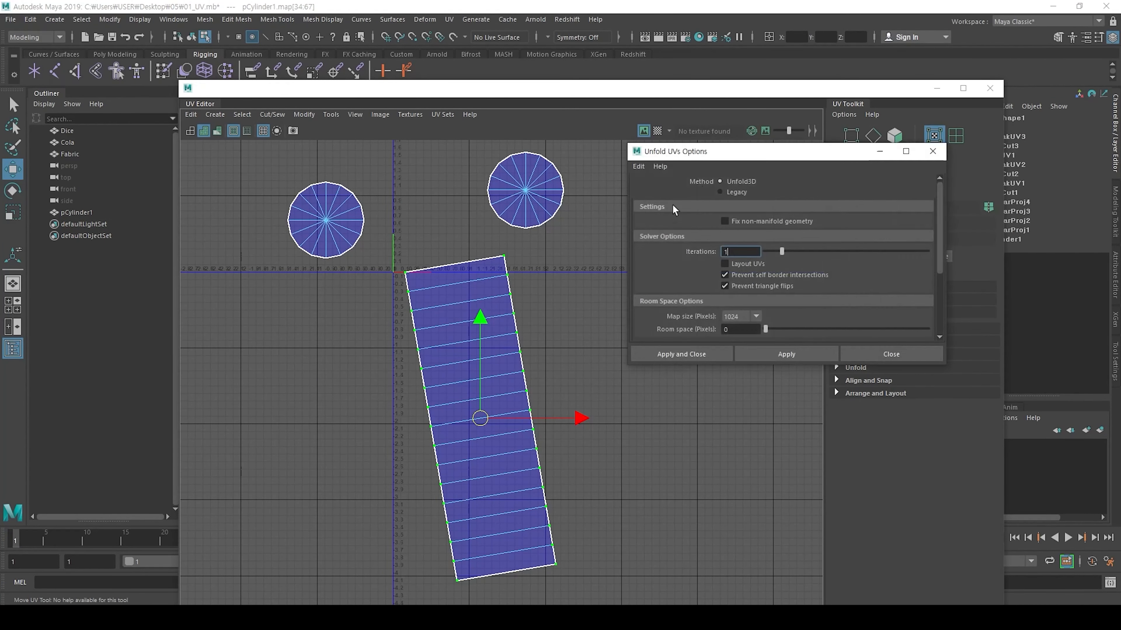
{"action": "mouse_move", "coordinate": [756, 159]}
{"action": "left_mouse_down"}
{"action": "mouse_move", "coordinate": [617, 183]}
{"action": "mouse_move", "coordinate": [630, 208]}
{"action": "mouse_move", "coordinate": [612, 201]}
{"action": "left_mouse_up"}
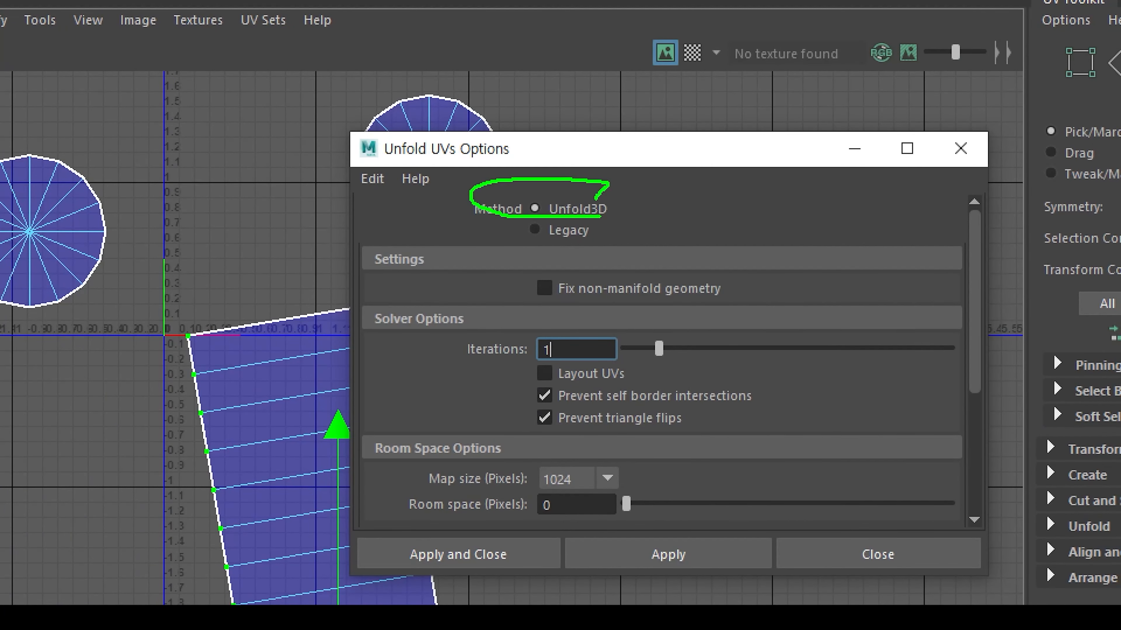
{"action": "key", "text": "e"}
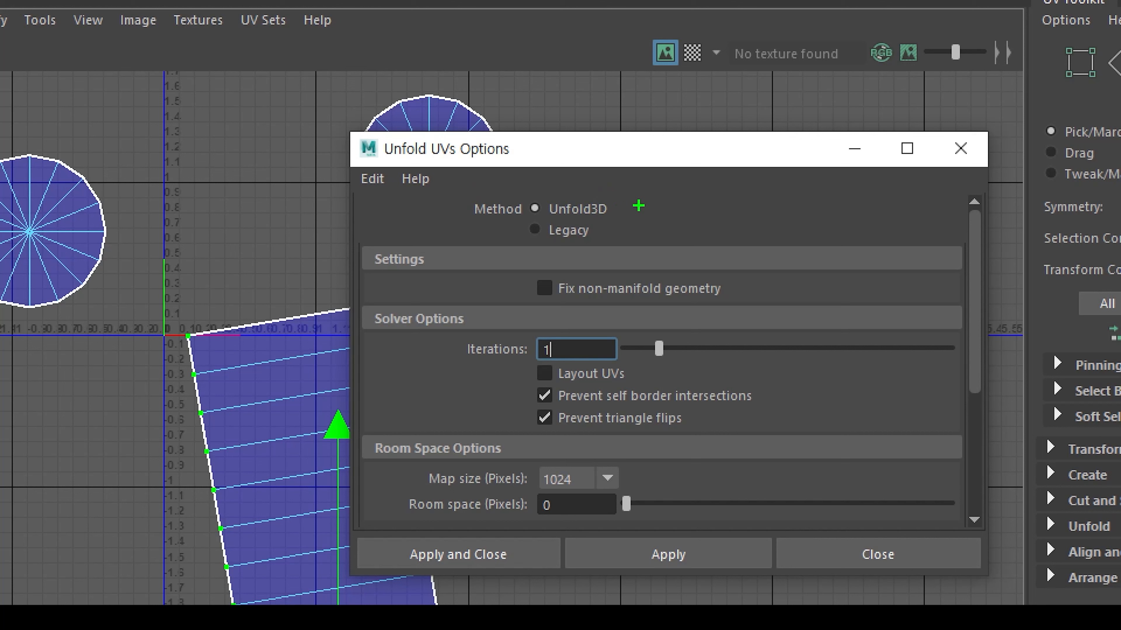
{"action": "mouse_move", "coordinate": [636, 194]}
{"action": "left_mouse_down"}
{"action": "mouse_move", "coordinate": [523, 230]}
{"action": "mouse_move", "coordinate": [513, 217]}
{"action": "mouse_move", "coordinate": [599, 251]}
{"action": "mouse_move", "coordinate": [606, 245]}
{"action": "mouse_move", "coordinate": [484, 241]}
{"action": "left_mouse_up"}
{"action": "key", "text": "e"}
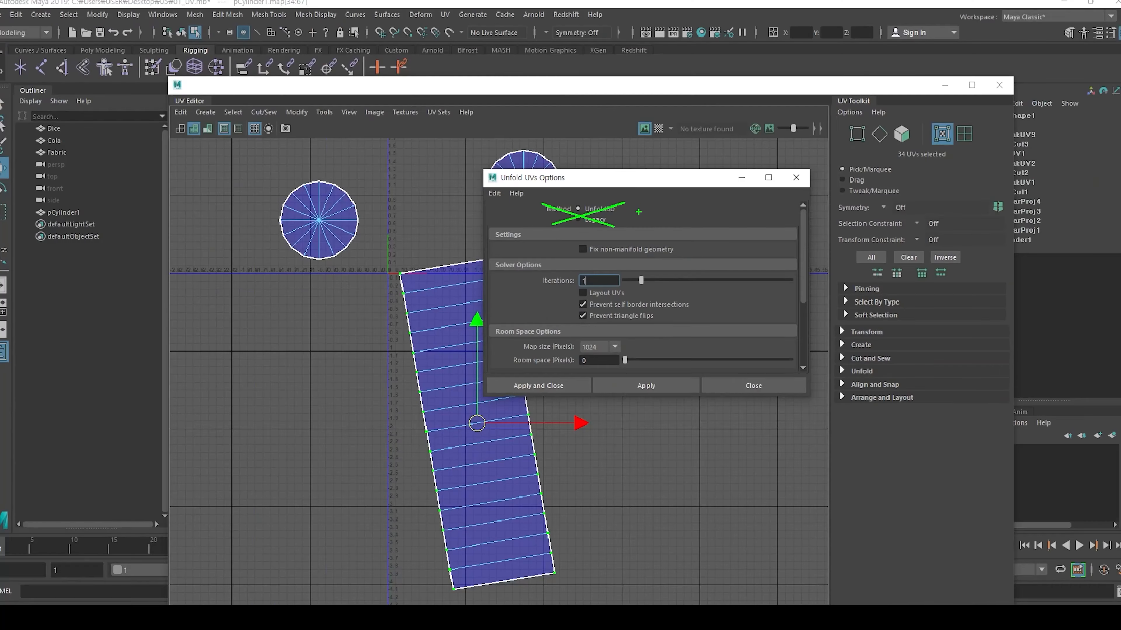
{"action": "left_click", "coordinate": [877, 555]}
Step: Open the Plug-in Manager, check the Loaded and Auto load settings of Unfold3D.mll, and close the manager
{"action": "left_click_drag", "start_coordinate": [646, 92], "coordinate": [665, 65]}
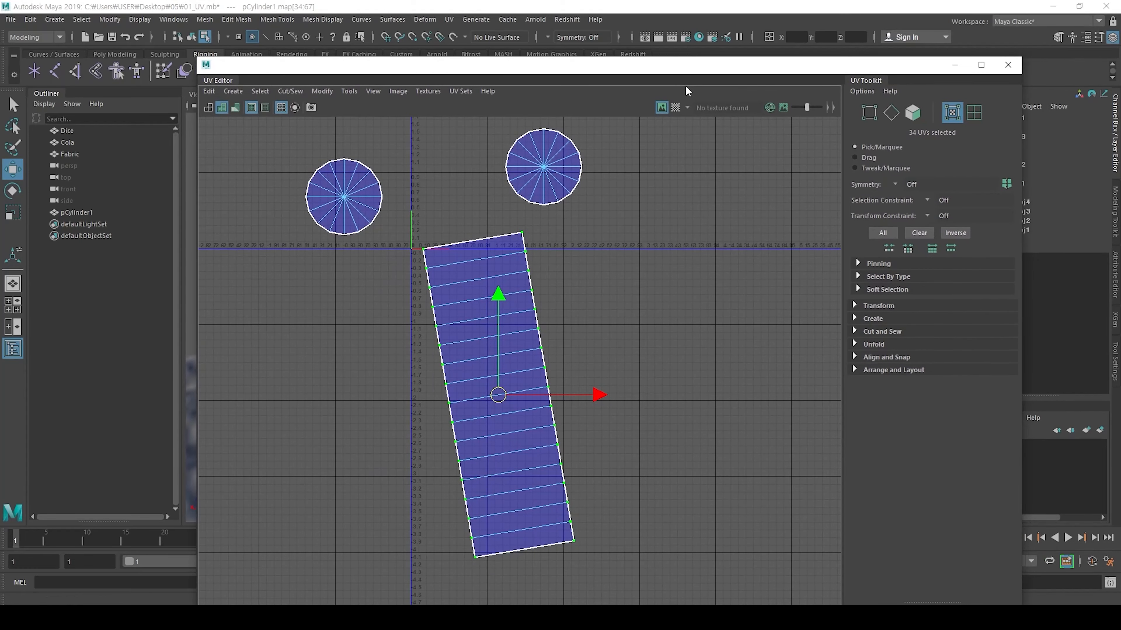
{"action": "left_click_drag", "start_coordinate": [639, 66], "coordinate": [636, 238]}
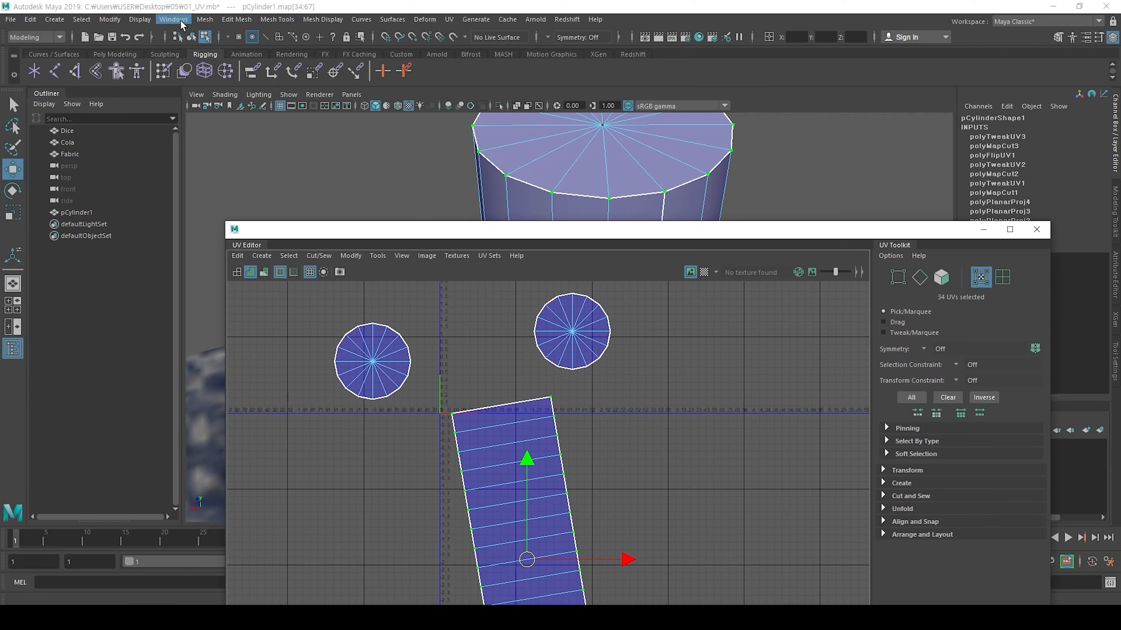
{"action": "left_click", "coordinate": [181, 21]}
{"action": "mouse_move", "coordinate": [242, 130]}
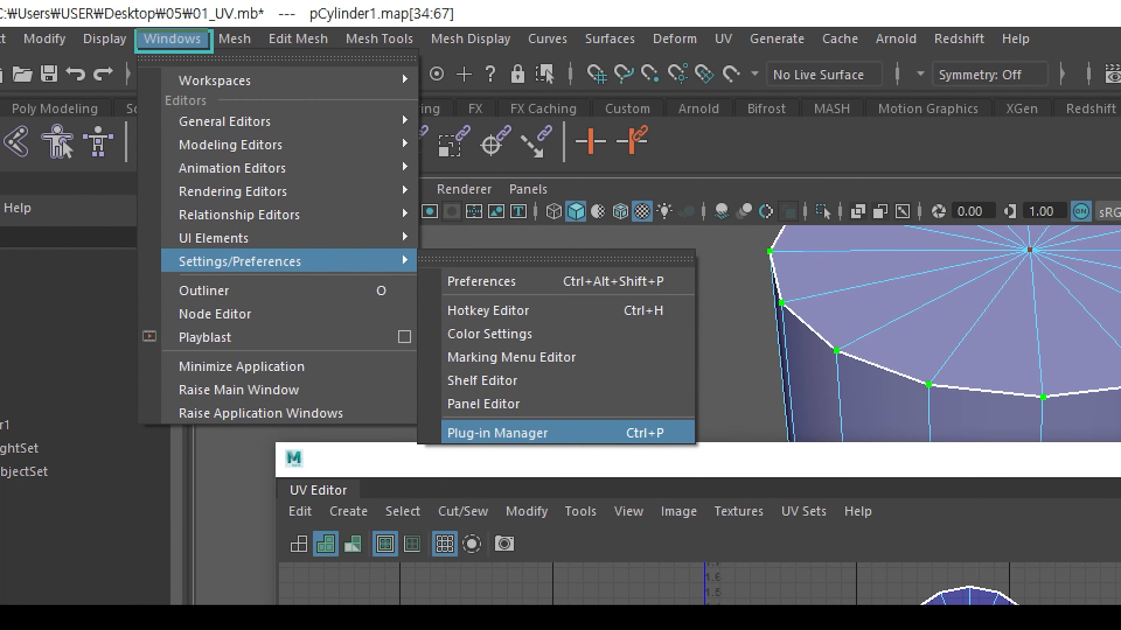
{"action": "left_click_drag", "start_coordinate": [176, 247], "coordinate": [328, 274], "text": "ctrl"}
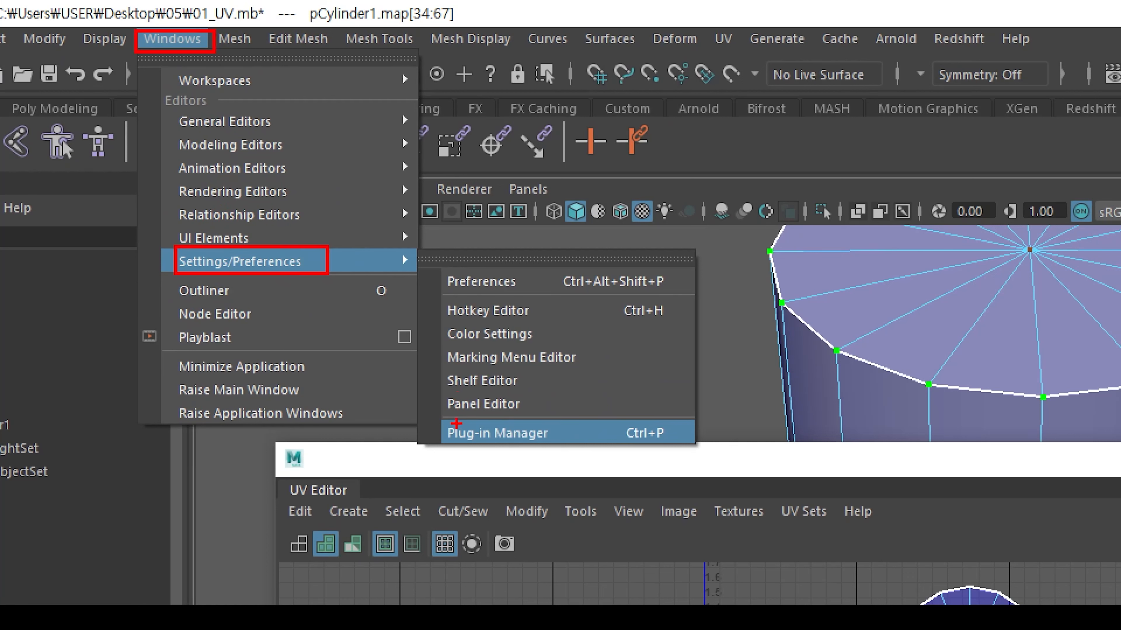
{"action": "mouse_move", "coordinate": [439, 422]}
{"action": "left_mouse_down", "text": "ctrl"}
{"action": "mouse_move", "coordinate": [640, 459]}
{"action": "mouse_move", "coordinate": [695, 448]}
{"action": "left_mouse_up", "text": "ctrl"}
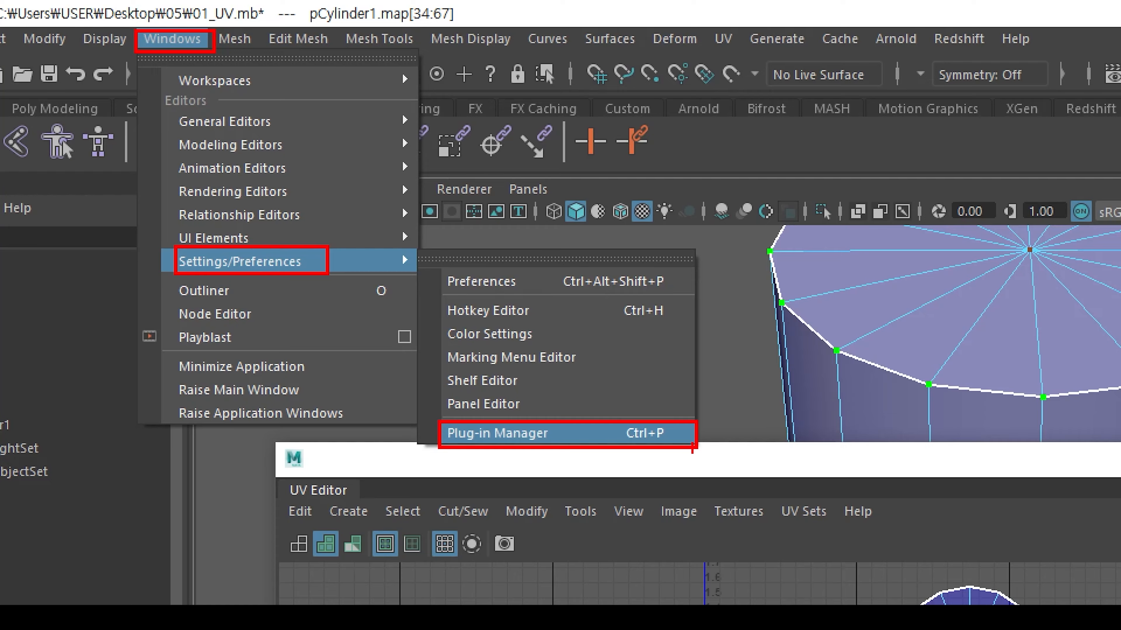
{"action": "key", "text": "Escape"}
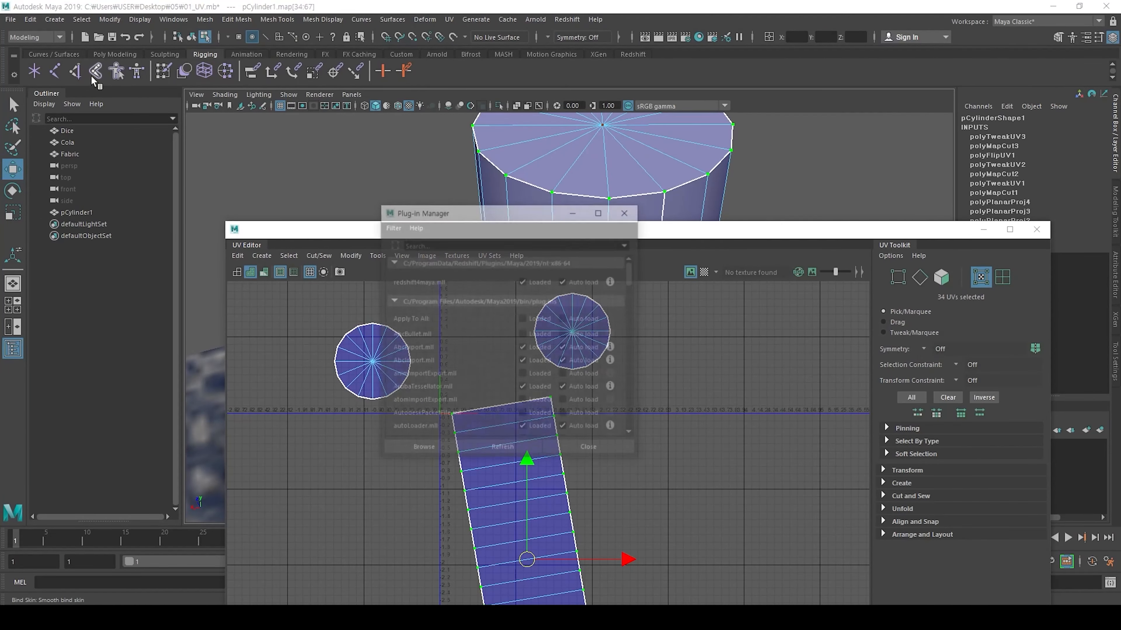
{"action": "left_click_drag", "start_coordinate": [462, 210], "coordinate": [411, 87]}
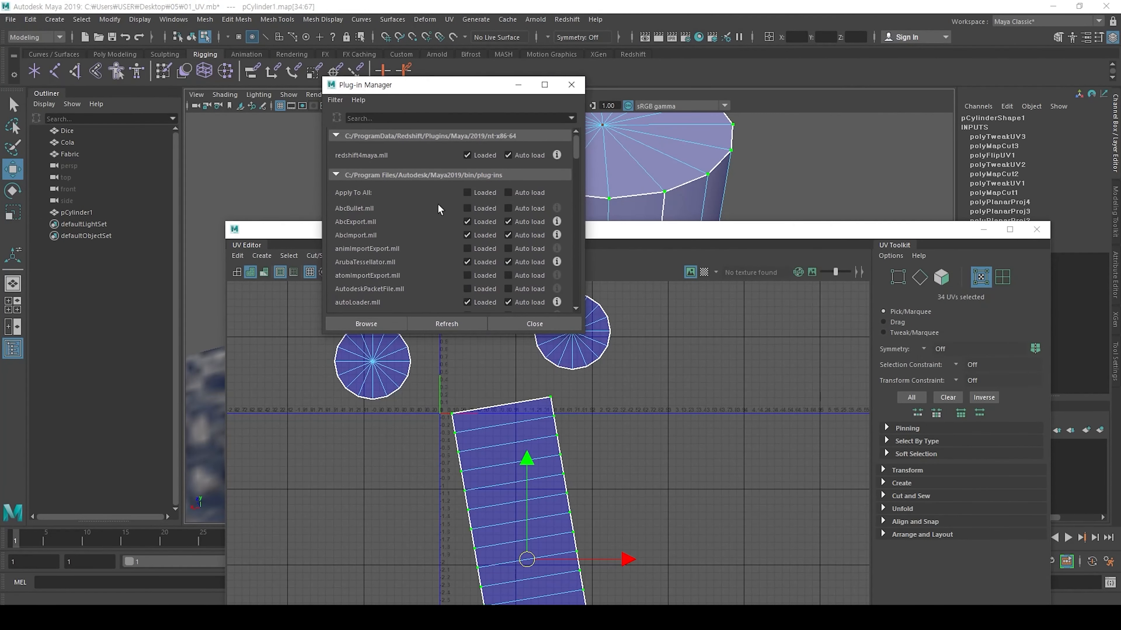
{"action": "scroll", "coordinate": [443, 206], "scroll_direction": "down", "scroll_amount": 10}
{"action": "scroll", "coordinate": [443, 206], "scroll_direction": "down", "scroll_amount": 10}
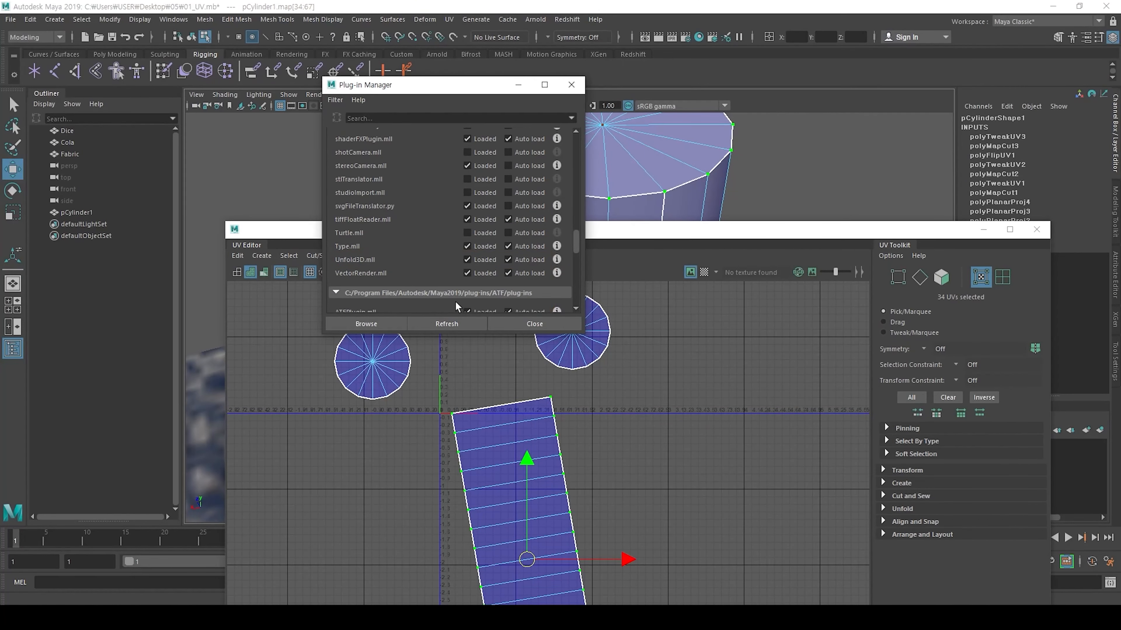
{"action": "left_click", "coordinate": [953, 532]}
Step: Recheck the Method choices in the Unfold UVs options, close them, and move the UV Editor back up over the viewport
{"action": "right_click_drag", "start_coordinate": [512, 393], "coordinate": [421, 400], "text": "shift"}
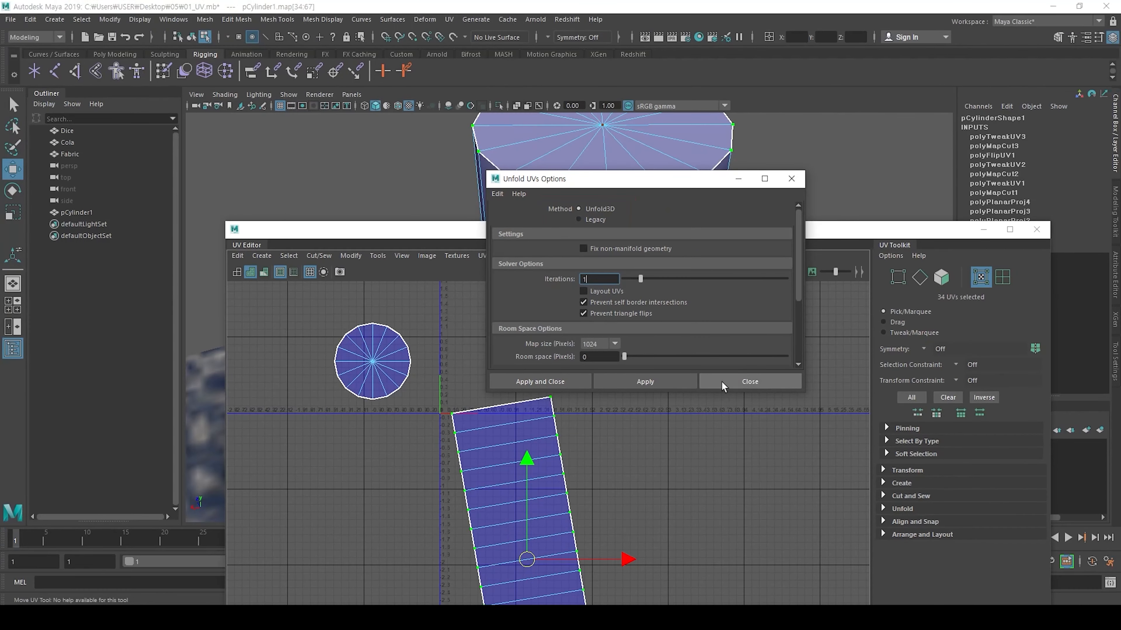
{"action": "left_click", "coordinate": [873, 552]}
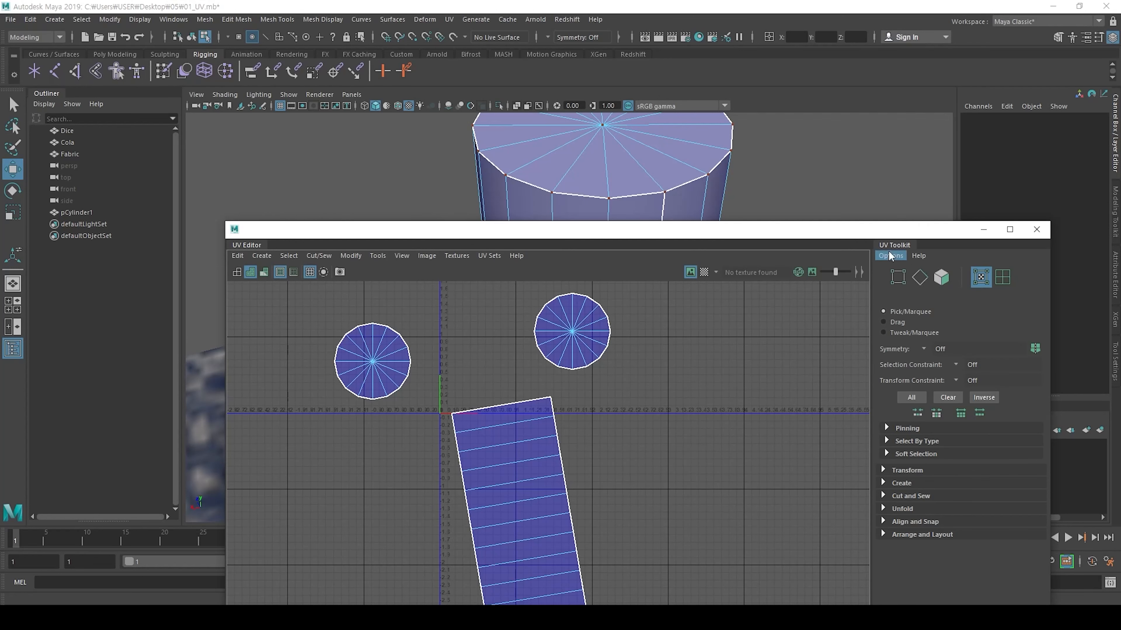
{"action": "left_click_drag", "start_coordinate": [861, 229], "coordinate": [670, 69]}
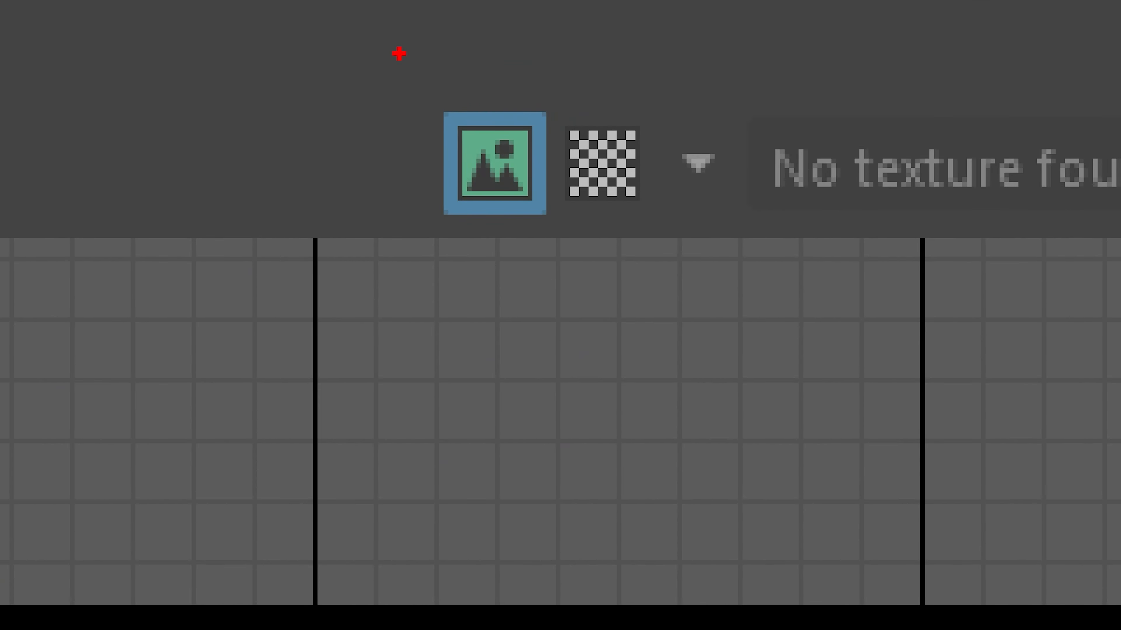
Step: Turn on the checker map, move the UV Editor aside, and inspect the pattern on the cylinder's side and top cap
{"action": "mouse_move", "coordinate": [380, 72]}
{"action": "left_mouse_down", "text": "ctrl"}
{"action": "mouse_move", "coordinate": [460, 194]}
{"action": "mouse_move", "coordinate": [581, 259]}
{"action": "mouse_move", "coordinate": [558, 259]}
{"action": "left_mouse_up", "text": "ctrl"}
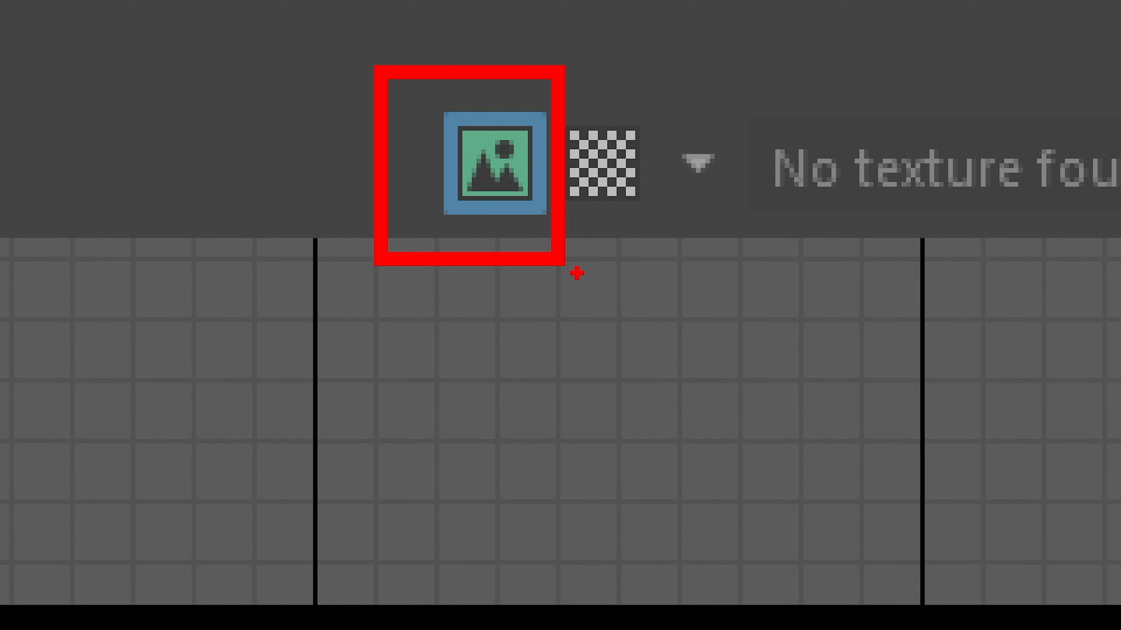
{"action": "mouse_move", "coordinate": [675, 68]}
{"action": "left_mouse_down", "text": "ctrl"}
{"action": "mouse_move", "coordinate": [670, 94]}
{"action": "mouse_move", "coordinate": [548, 245]}
{"action": "left_mouse_up", "text": "ctrl"}
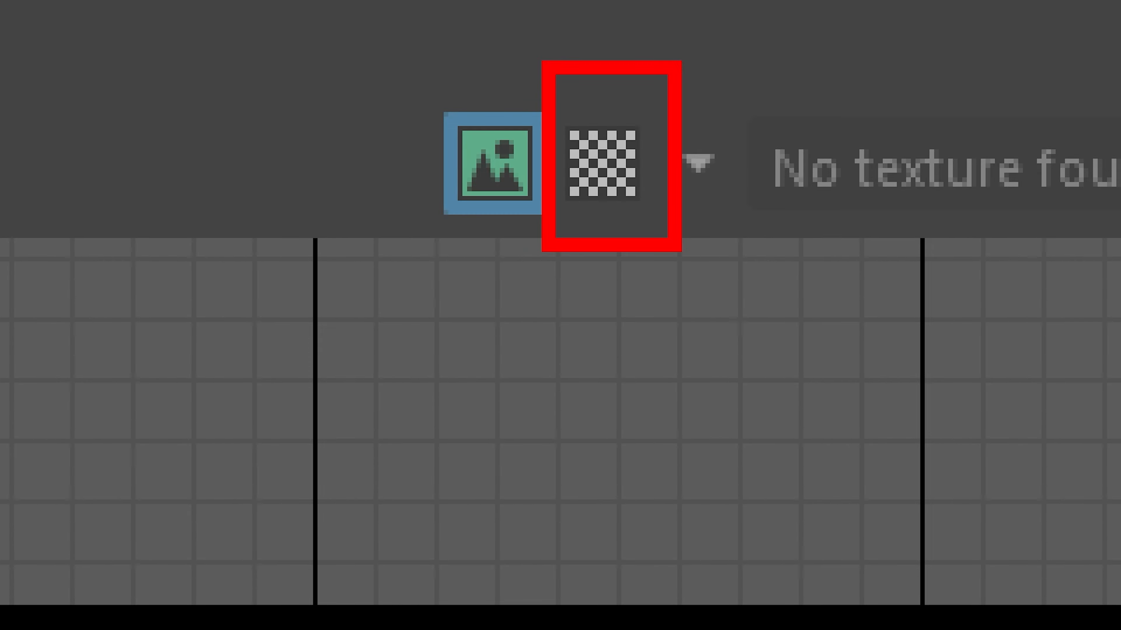
{"action": "left_click_drag", "start_coordinate": [598, 126], "coordinate": [801, 4]}
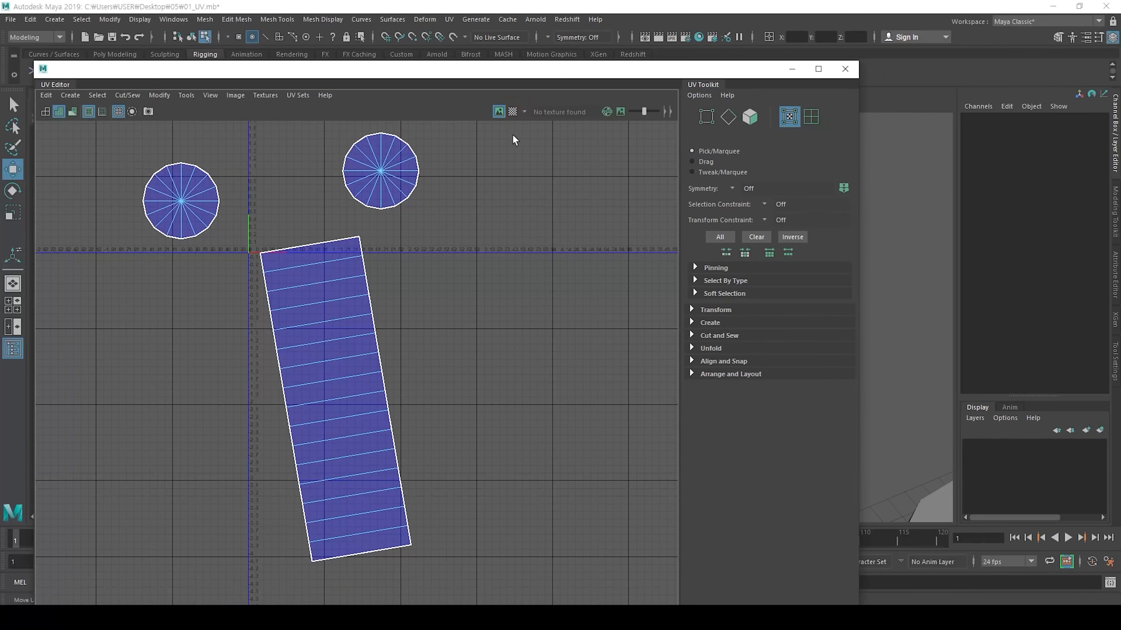
{"action": "left_click", "coordinate": [513, 111]}
{"action": "left_click_drag", "start_coordinate": [543, 76], "coordinate": [730, 515]}
{"action": "left_click_drag", "start_coordinate": [579, 305], "coordinate": [612, 280], "text": "alt"}
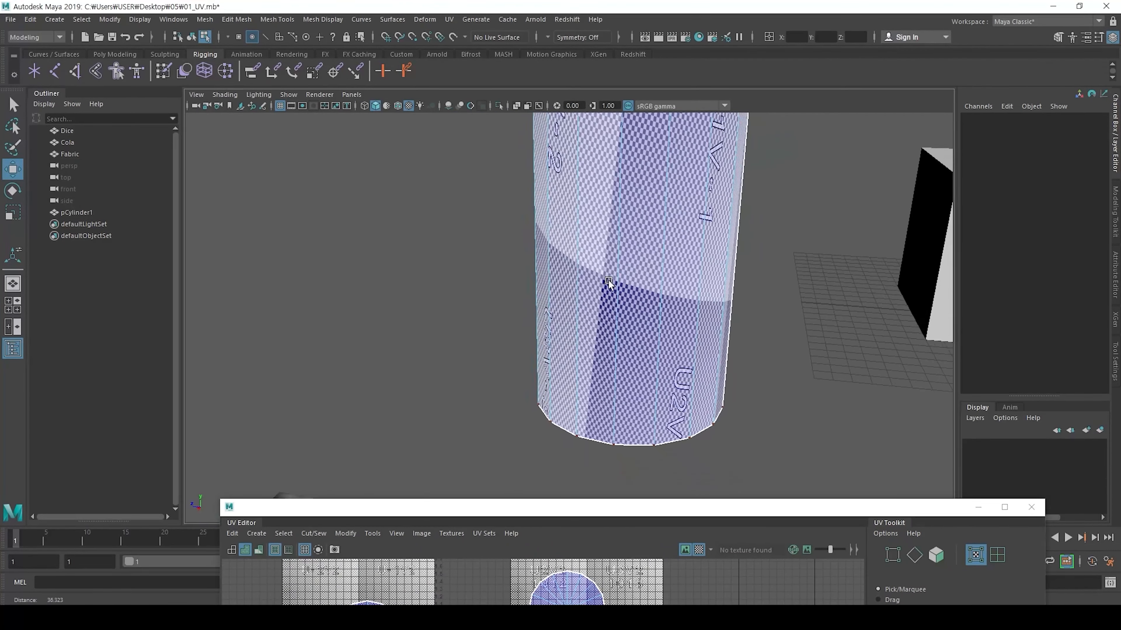
{"action": "middle_click_drag", "start_coordinate": [612, 280], "coordinate": [508, 337], "text": "alt"}
{"action": "right_click_drag", "start_coordinate": [508, 337], "coordinate": [628, 318], "text": "alt"}
{"action": "left_click_drag", "start_coordinate": [581, 300], "coordinate": [671, 349], "text": "alt"}
{"action": "right_click_drag", "start_coordinate": [670, 349], "coordinate": [641, 307], "text": "alt"}
{"action": "left_click_drag", "start_coordinate": [642, 307], "coordinate": [601, 281], "text": "alt"}
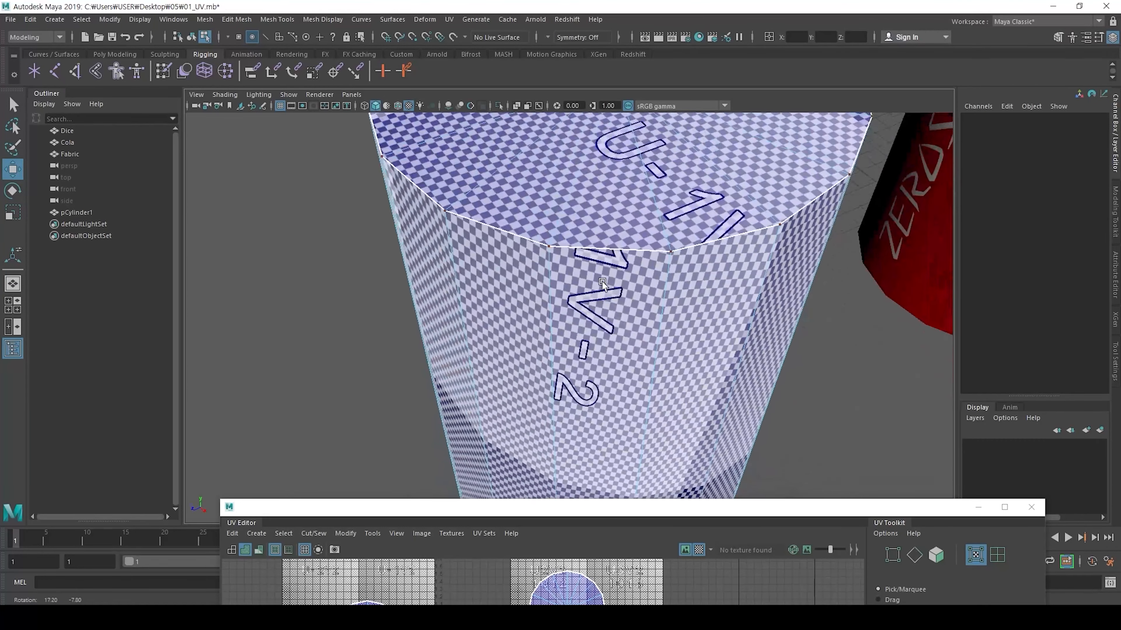
{"action": "right_click_drag", "start_coordinate": [602, 281], "coordinate": [305, 266], "text": "alt"}
Step: Maximize the UV Editor and turn off the checker map
{"action": "left_click_drag", "start_coordinate": [570, 507], "coordinate": [574, 321]}
{"action": "double_click", "coordinate": [574, 321]}
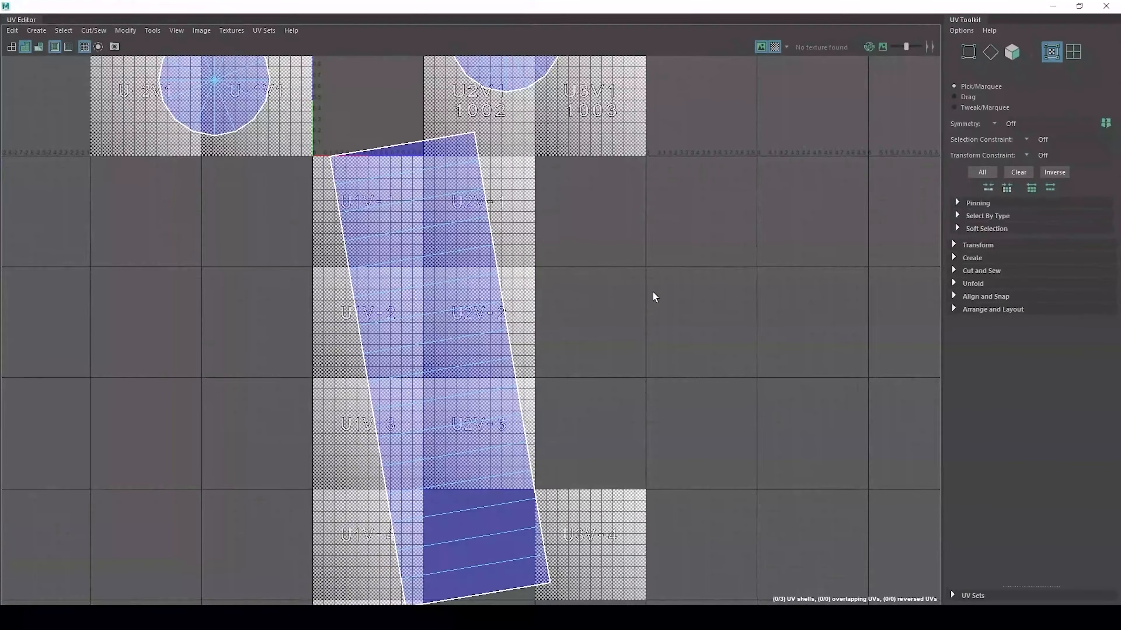
{"action": "left_click", "coordinate": [775, 46]}
{"action": "middle_click_drag", "start_coordinate": [567, 207], "coordinate": [593, 351], "text": "alt"}
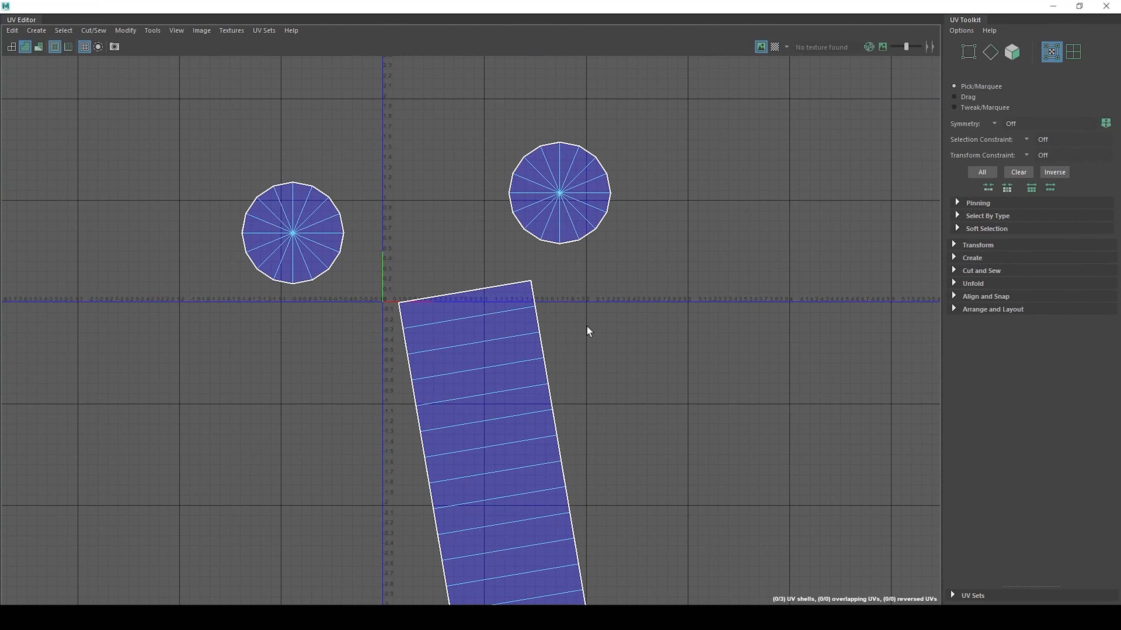
Step: Switch to UV selection and select both circular cap shells
{"action": "key", "text": "F12"}
{"action": "left_click_drag", "start_coordinate": [199, 295], "coordinate": [351, 115]}
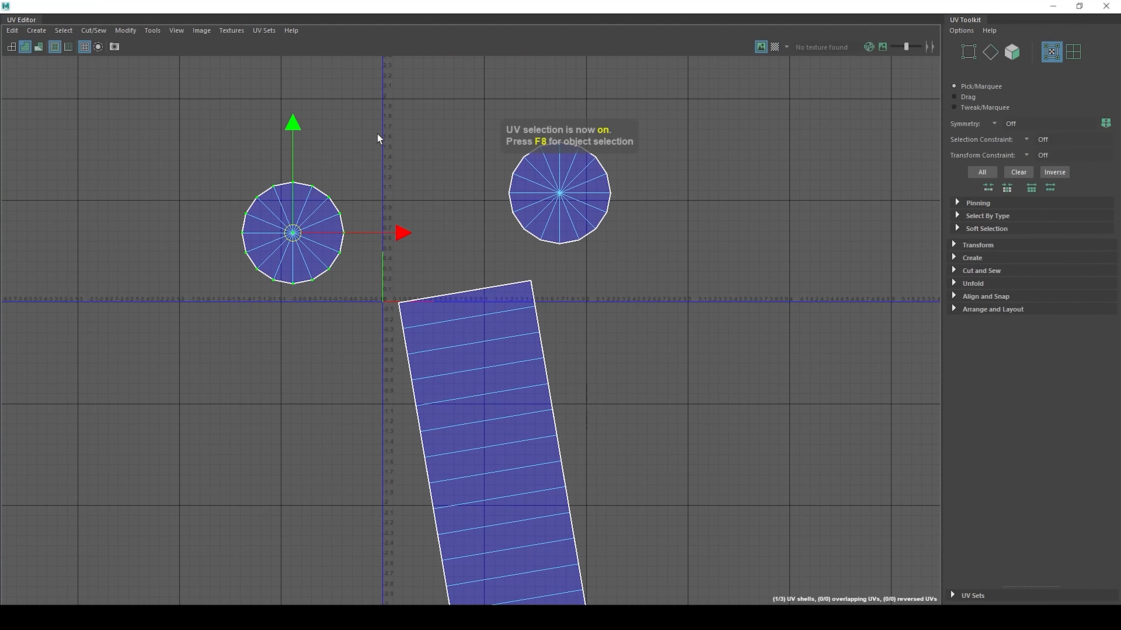
{"action": "left_click_drag", "start_coordinate": [453, 261], "coordinate": [644, 146], "text": "shift"}
{"action": "right_click_drag", "start_coordinate": [612, 323], "coordinate": [546, 374], "text": "alt"}
Step: Select the whole side shell, scale it down considerably, and move it up near the cap shells
{"action": "double_click", "coordinate": [495, 328]}
{"action": "key", "text": "r"}
{"action": "left_click_drag", "start_coordinate": [543, 484], "coordinate": [458, 518]}
{"action": "key", "text": "w"}
{"action": "left_click_drag", "start_coordinate": [527, 503], "coordinate": [509, 411]}
{"action": "left_click_drag", "start_coordinate": [512, 354], "coordinate": [475, 225]}
Step: Turn the checker map back on and compare the checker size on the cylinder's side and top cap in the viewport
{"action": "left_click", "coordinate": [775, 48]}
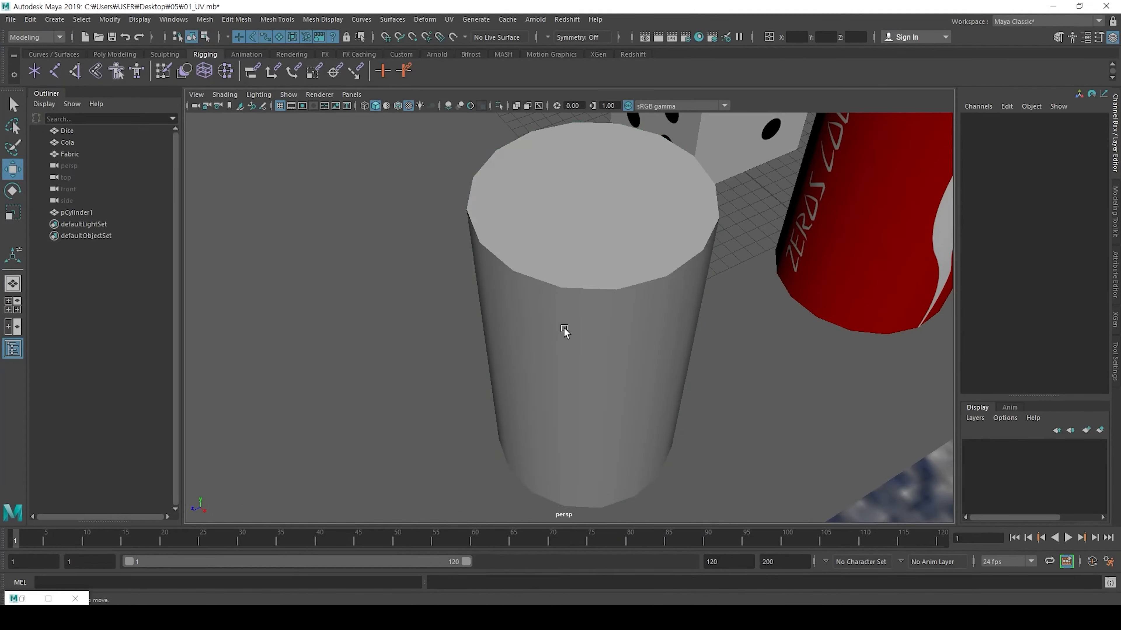
{"action": "left_click_drag", "start_coordinate": [563, 331], "coordinate": [625, 306], "text": "alt"}
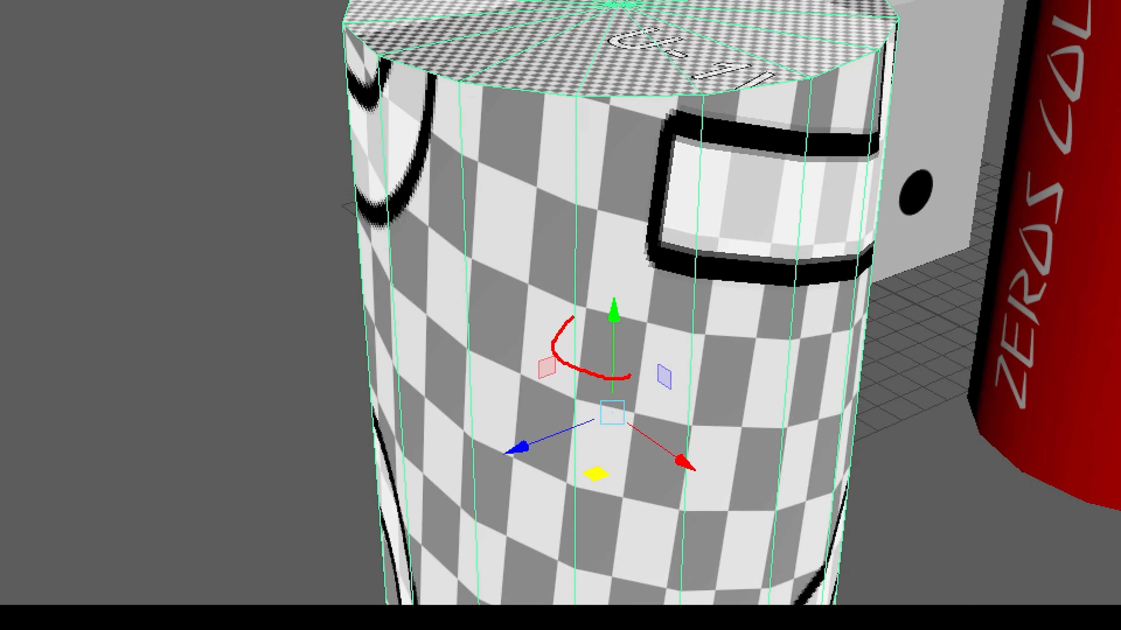
{"action": "left_click_drag", "start_coordinate": [574, 317], "coordinate": [553, 404]}
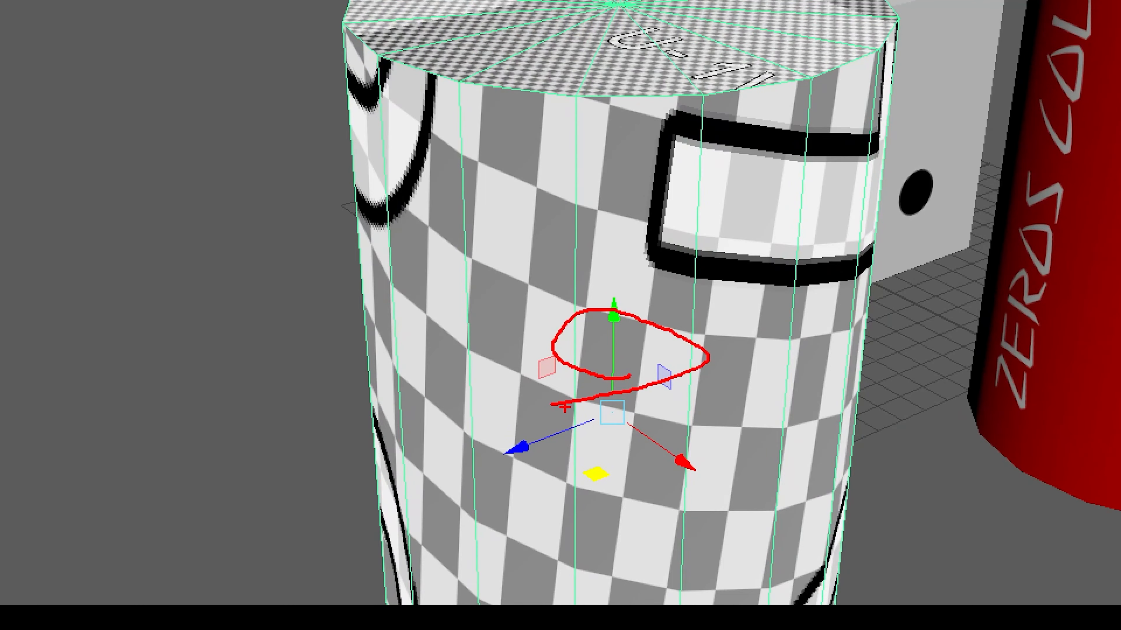
{"action": "key", "text": "Escape"}
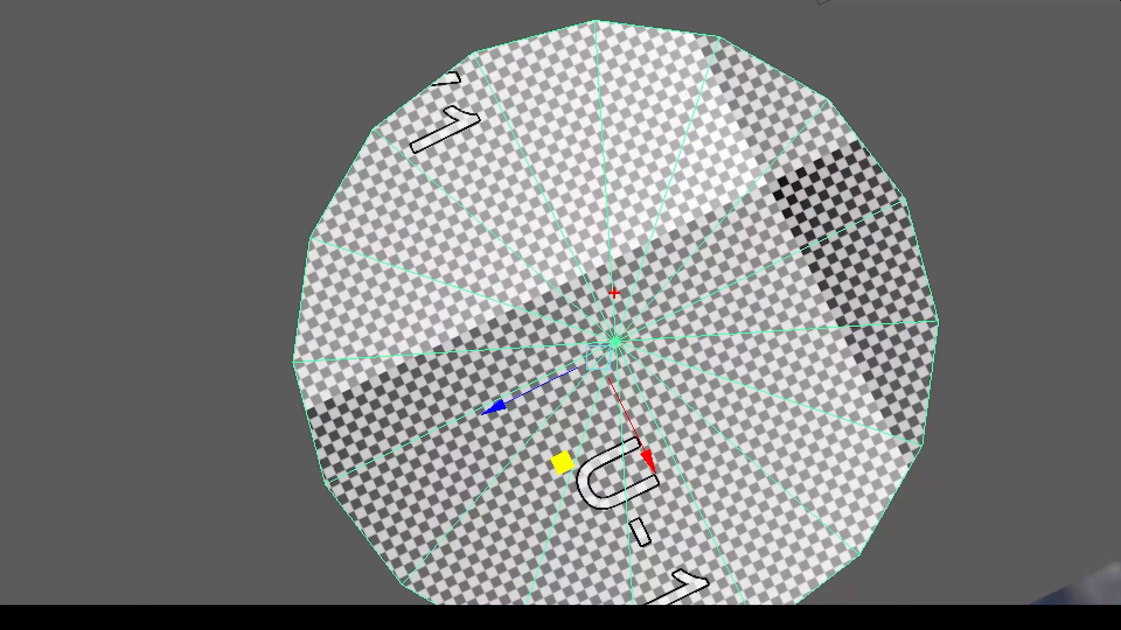
{"action": "left_click_drag", "start_coordinate": [593, 291], "coordinate": [574, 297]}
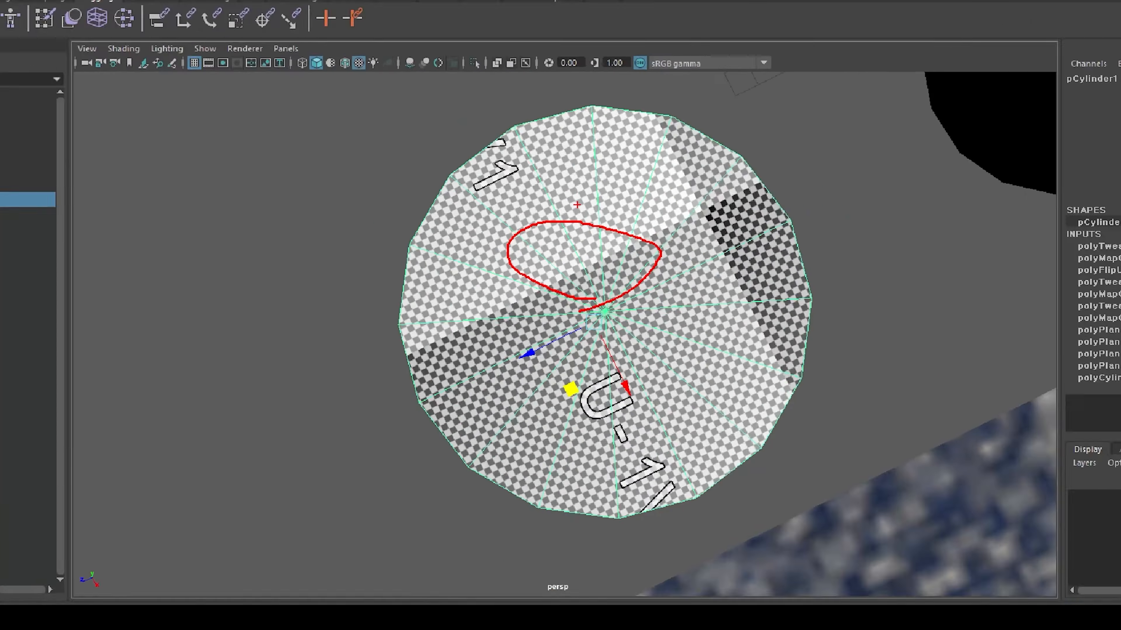
Step: Examine the checker pattern along the rim where the cylinder's top cap meets its side
{"action": "key", "text": "Escape"}
{"action": "left_click_drag", "start_coordinate": [608, 314], "coordinate": [648, 240], "text": "alt"}
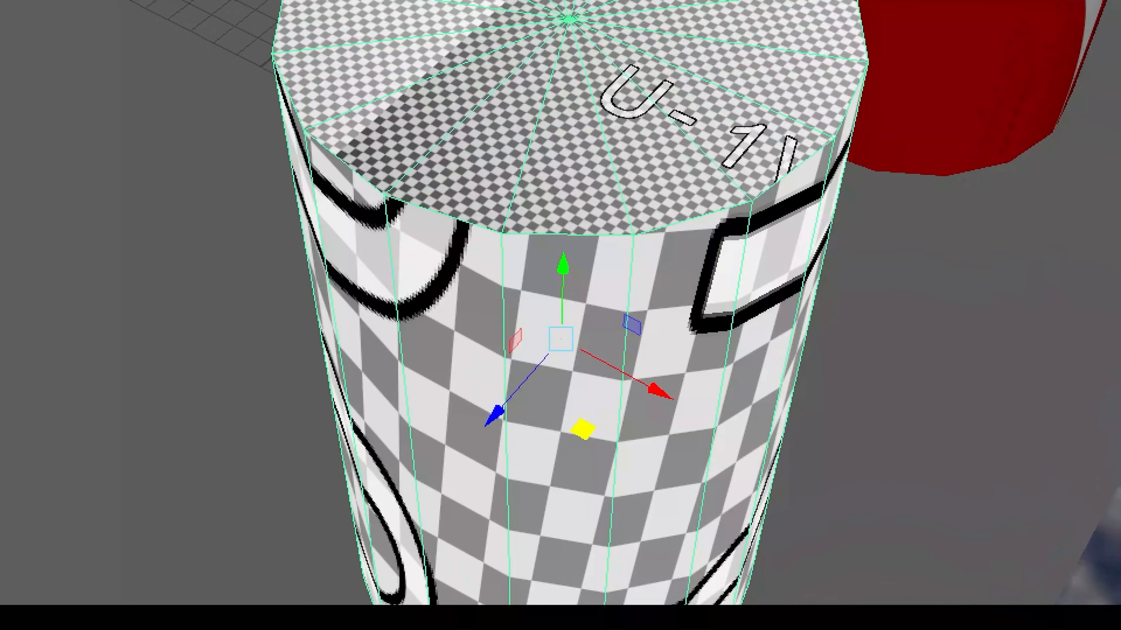
{"action": "left_click_drag", "start_coordinate": [630, 434], "coordinate": [584, 421]}
{"action": "left_click_drag", "start_coordinate": [399, 287], "coordinate": [511, 238]}
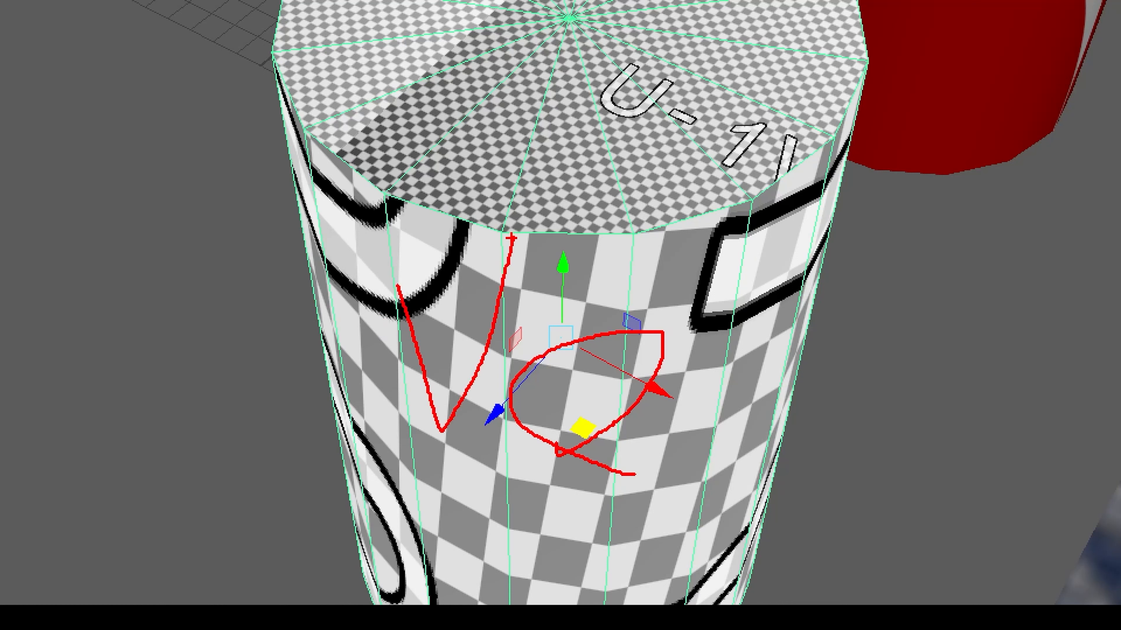
{"action": "mouse_move", "coordinate": [552, 187]}
{"action": "left_mouse_down"}
{"action": "mouse_move", "coordinate": [427, 141]}
{"action": "mouse_move", "coordinate": [528, 180]}
{"action": "left_mouse_up"}
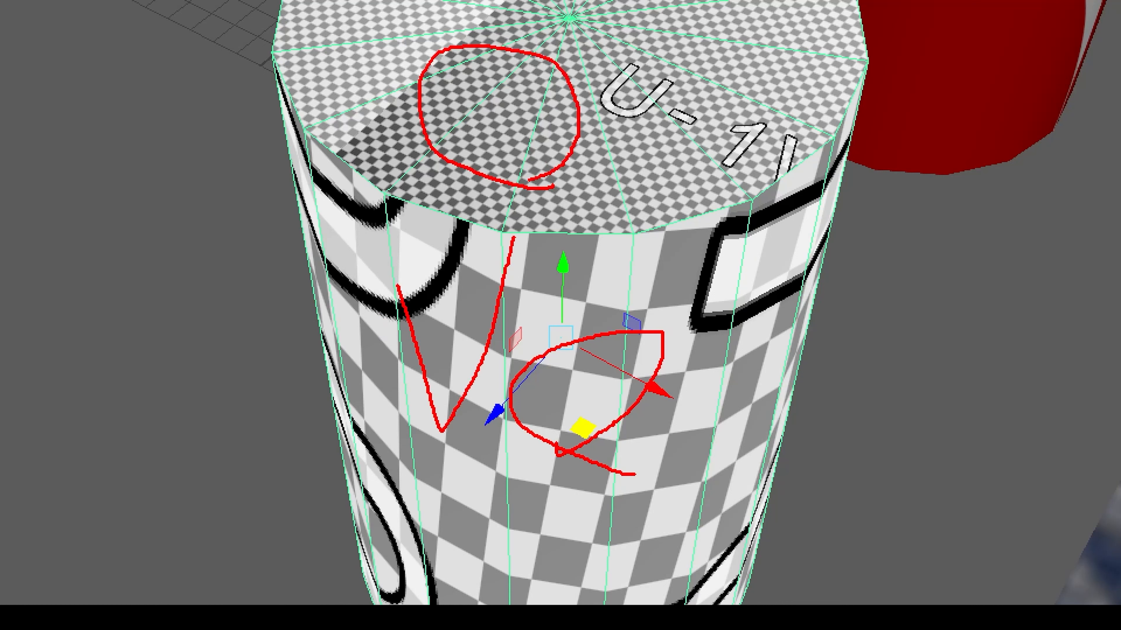
{"action": "left_click_drag", "start_coordinate": [630, 73], "coordinate": [750, 1]}
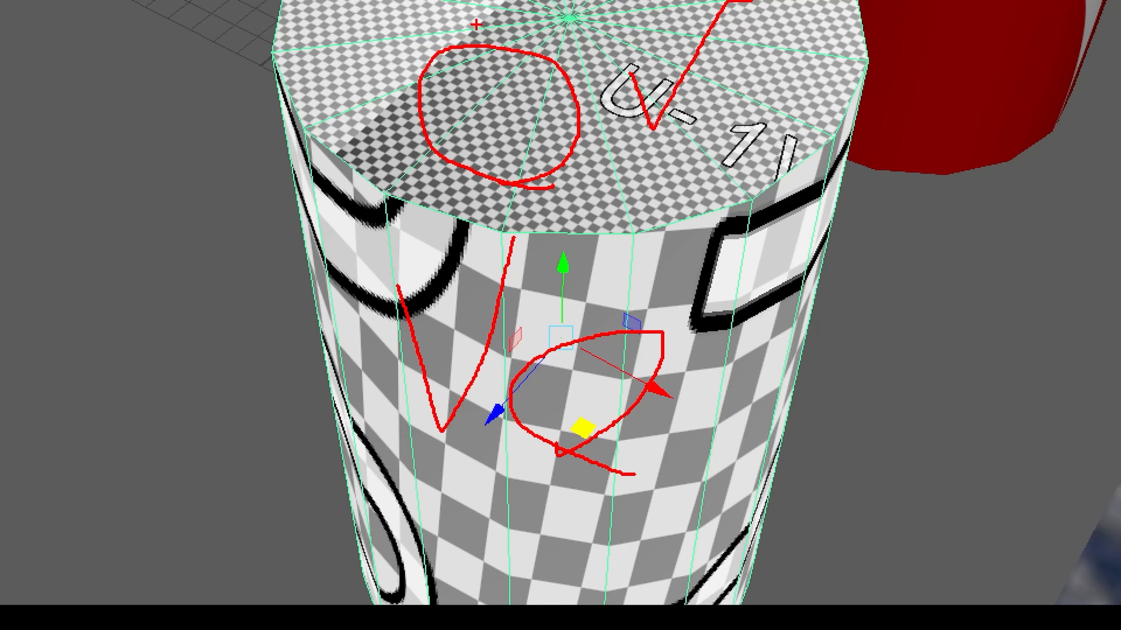
{"action": "key", "text": "Escape"}
{"action": "key", "text": "ctrl+1"}
{"action": "left_click", "coordinate": [596, 281]}
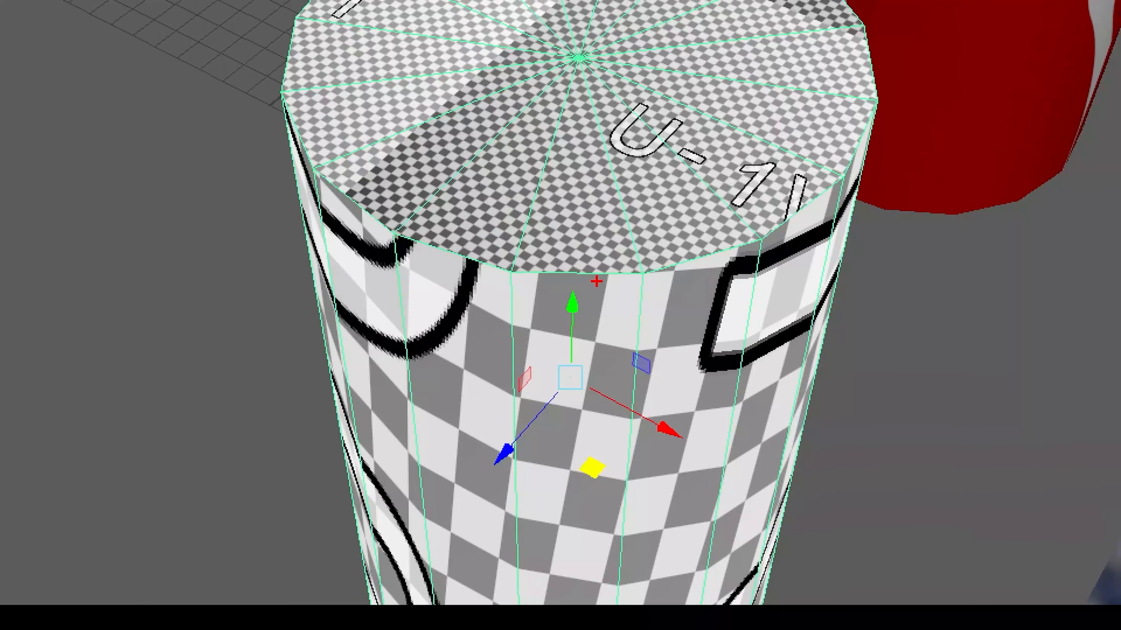
{"action": "mouse_move", "coordinate": [587, 387]}
{"action": "left_mouse_down"}
{"action": "mouse_move", "coordinate": [640, 220]}
{"action": "mouse_move", "coordinate": [513, 350]}
{"action": "left_mouse_up"}
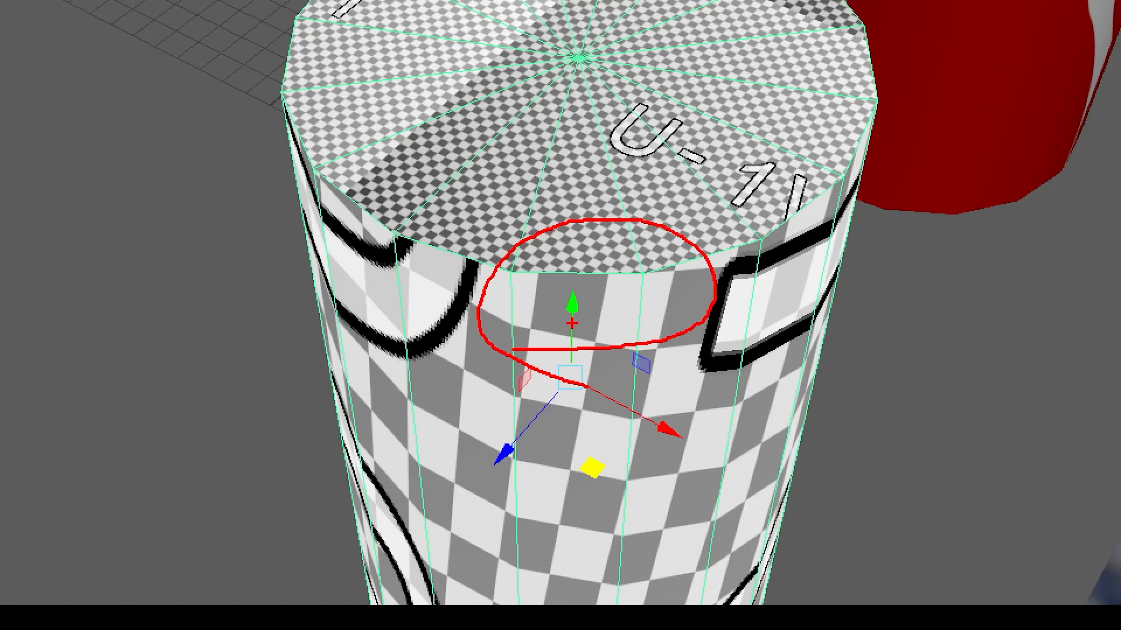
{"action": "key", "text": "Escape"}
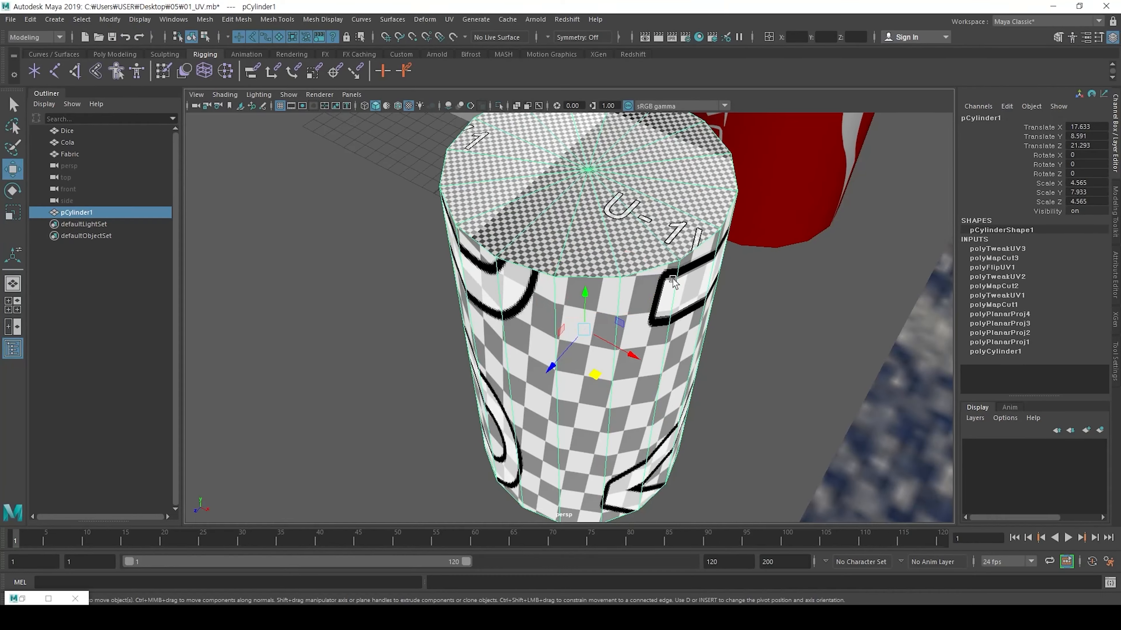
Step: Return to the UV Editor, switch back to UV selection, and scale the side shell up to about twice its size
{"action": "key", "text": "alt+Tab"}
{"action": "mouse_move", "coordinate": [676, 506]}
{"action": "left_mouse_down"}
{"action": "mouse_move", "coordinate": [649, 442]}
{"action": "mouse_move", "coordinate": [611, 131]}
{"action": "mouse_move", "coordinate": [635, 248]}
{"action": "mouse_move", "coordinate": [631, 158]}
{"action": "left_mouse_up"}
{"action": "scroll", "coordinate": [602, 383], "scroll_direction": "up", "scroll_amount": 2}
{"action": "key", "text": "F8"}
{"action": "key", "text": "r"}
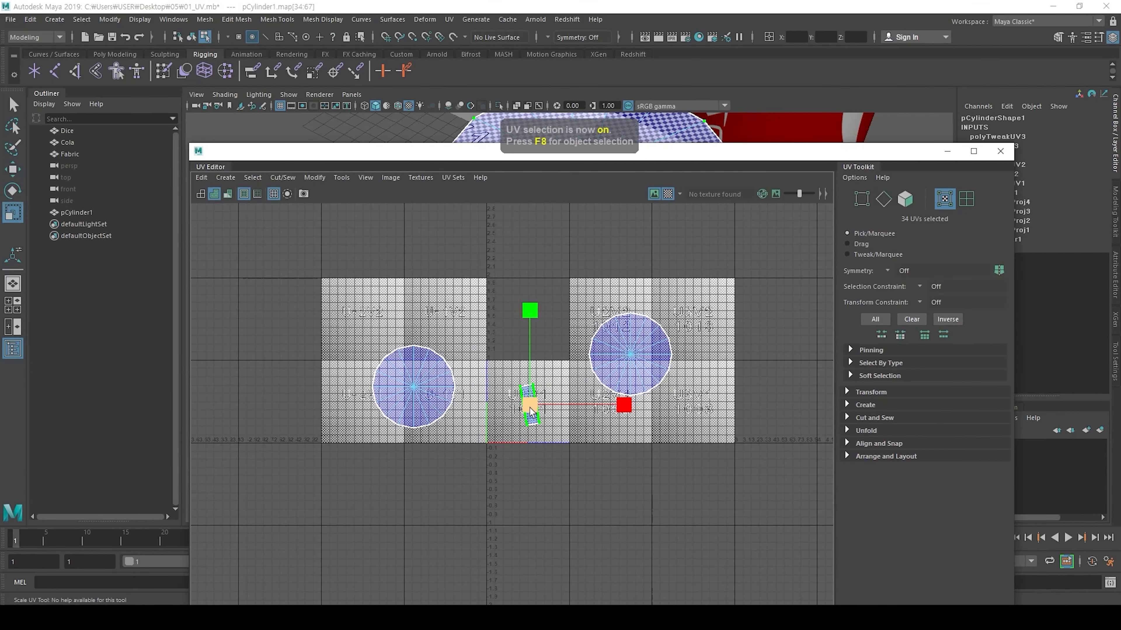
{"action": "left_click_drag", "start_coordinate": [530, 405], "coordinate": [624, 392]}
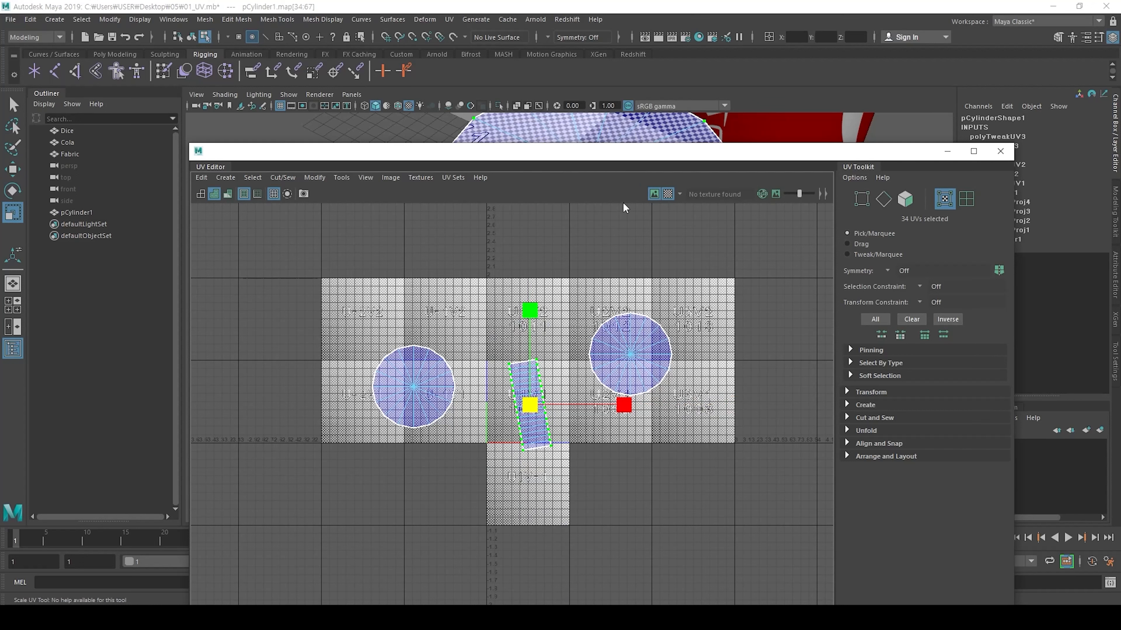
Step: Reposition the UV Editor and examine the checker tiles around the shells and the pattern on the cylinder in the viewport
{"action": "mouse_move", "coordinate": [644, 159]}
{"action": "left_mouse_down"}
{"action": "mouse_move", "coordinate": [645, 278]}
{"action": "mouse_move", "coordinate": [619, 150]}
{"action": "left_mouse_up"}
{"action": "key", "text": "ctrl+1"}
{"action": "left_click", "coordinate": [471, 311]}
{"action": "left_click_drag", "start_coordinate": [380, 235], "coordinate": [461, 220]}
{"action": "mouse_move", "coordinate": [531, 175]}
{"action": "left_mouse_down"}
{"action": "mouse_move", "coordinate": [537, 213]}
{"action": "mouse_move", "coordinate": [605, 184]}
{"action": "left_mouse_up"}
{"action": "left_click_drag", "start_coordinate": [711, 171], "coordinate": [858, 142]}
{"action": "left_click_drag", "start_coordinate": [903, 199], "coordinate": [991, 159]}
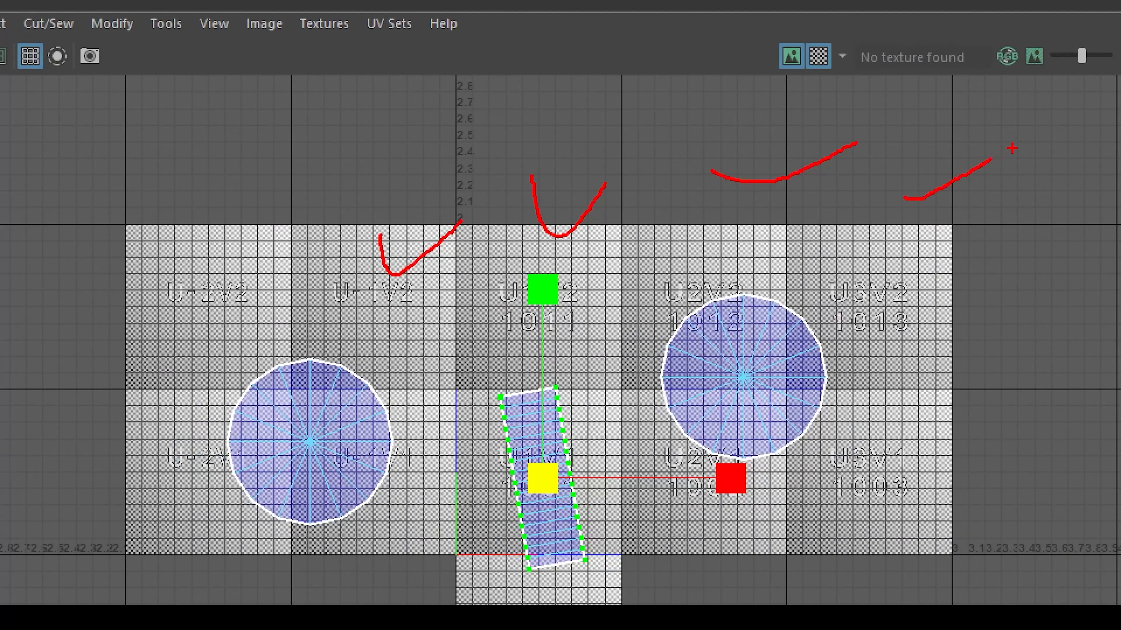
{"action": "key", "text": "Escape"}
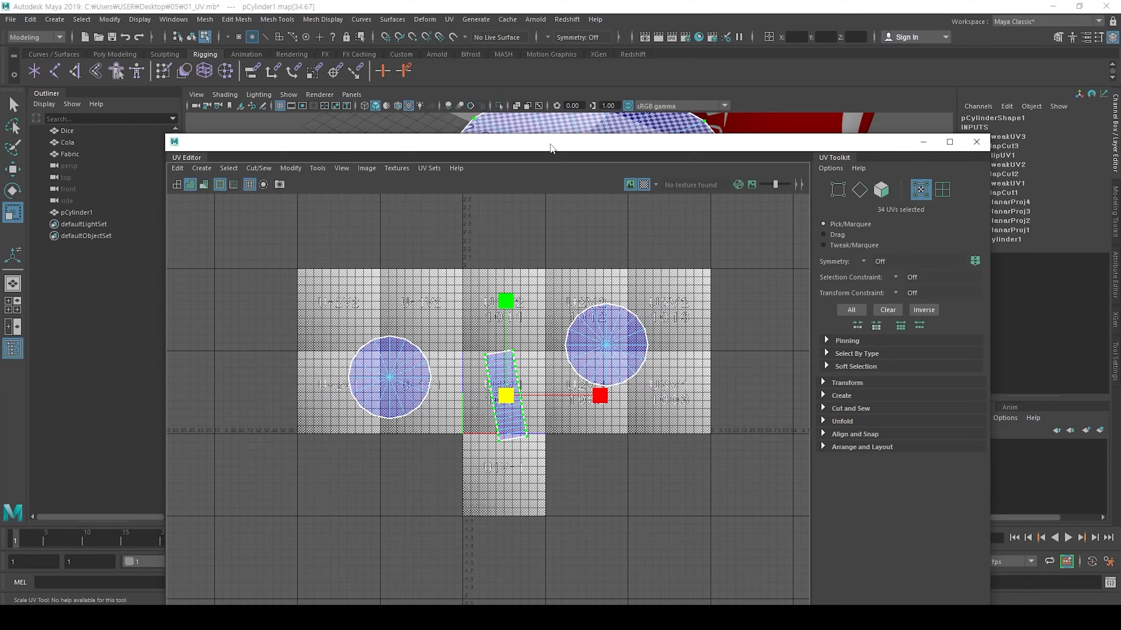
{"action": "left_click_drag", "start_coordinate": [550, 144], "coordinate": [529, 380]}
{"action": "key", "text": "ctrl+1"}
{"action": "mouse_move", "coordinate": [481, 305]}
{"action": "left_mouse_down"}
{"action": "mouse_move", "coordinate": [515, 190]}
{"action": "mouse_move", "coordinate": [461, 340]}
{"action": "left_mouse_up"}
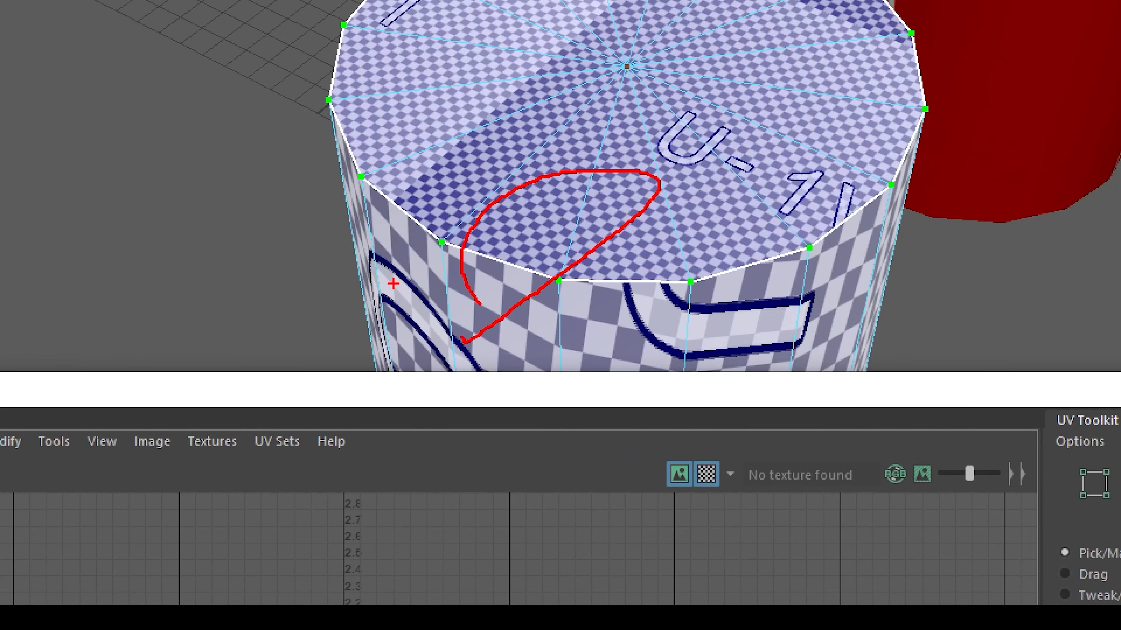
{"action": "key", "text": "Escape"}
Step: Look over the UV Toolkit and its collapsed sections beside the UV layout
{"action": "mouse_move", "coordinate": [602, 328]}
{"action": "left_mouse_down"}
{"action": "mouse_move", "coordinate": [555, 287]}
{"action": "mouse_move", "coordinate": [505, 133]}
{"action": "left_mouse_up"}
{"action": "key", "text": "ctrl+1"}
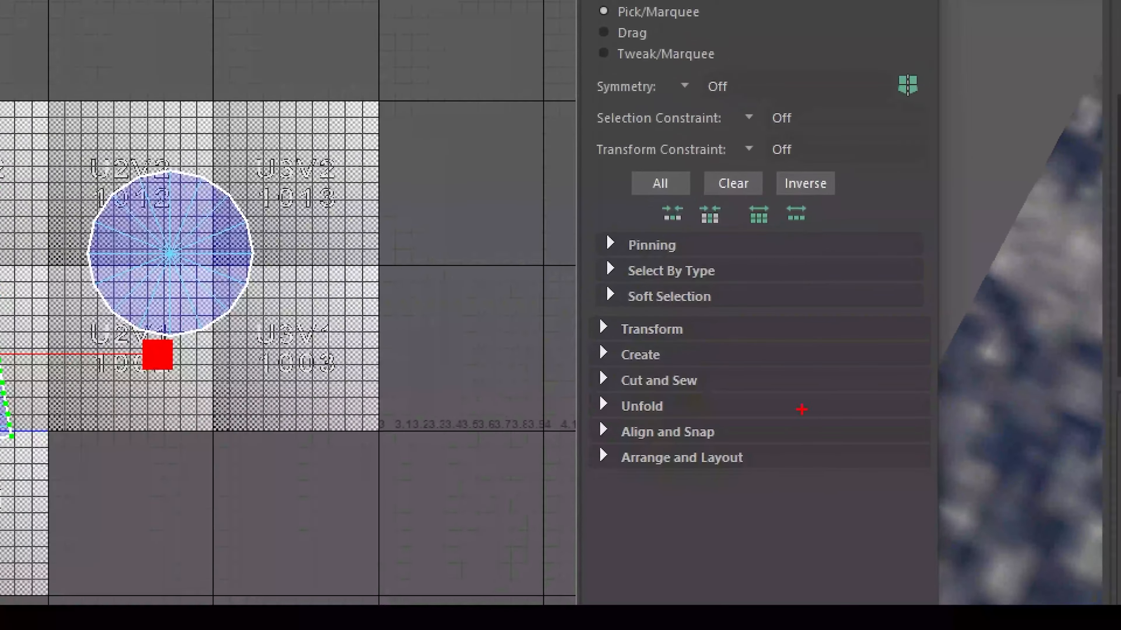
{"action": "left_click_drag", "start_coordinate": [815, 419], "coordinate": [779, 477]}
{"action": "key", "text": "Escape"}
{"action": "key", "text": "ctrl+1"}
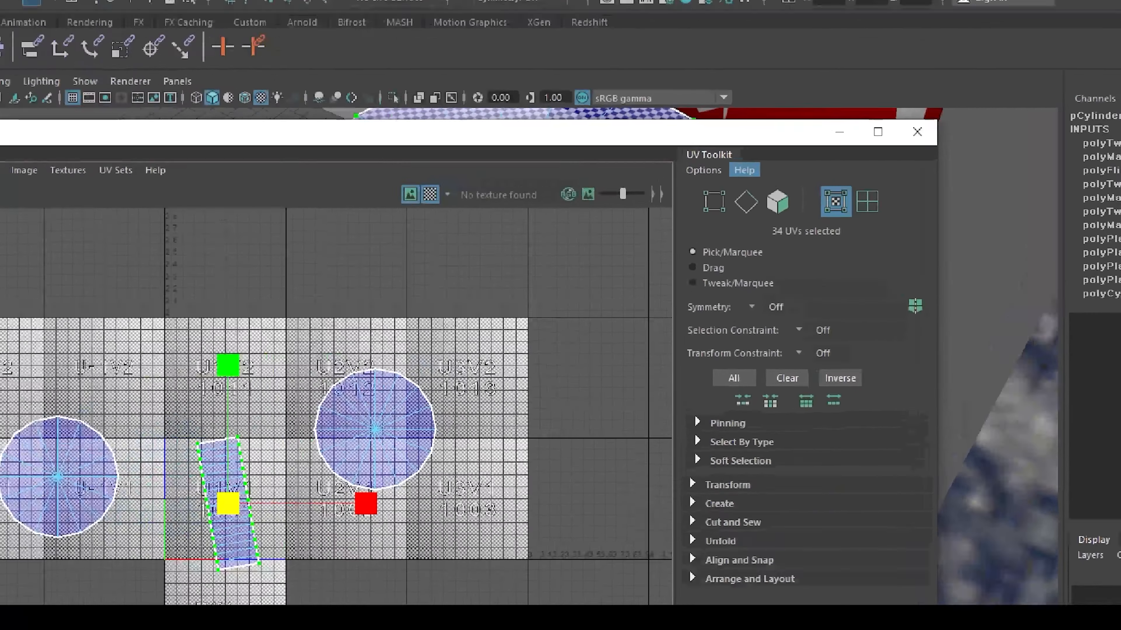
{"action": "left_click_drag", "start_coordinate": [656, 144], "coordinate": [719, 118]}
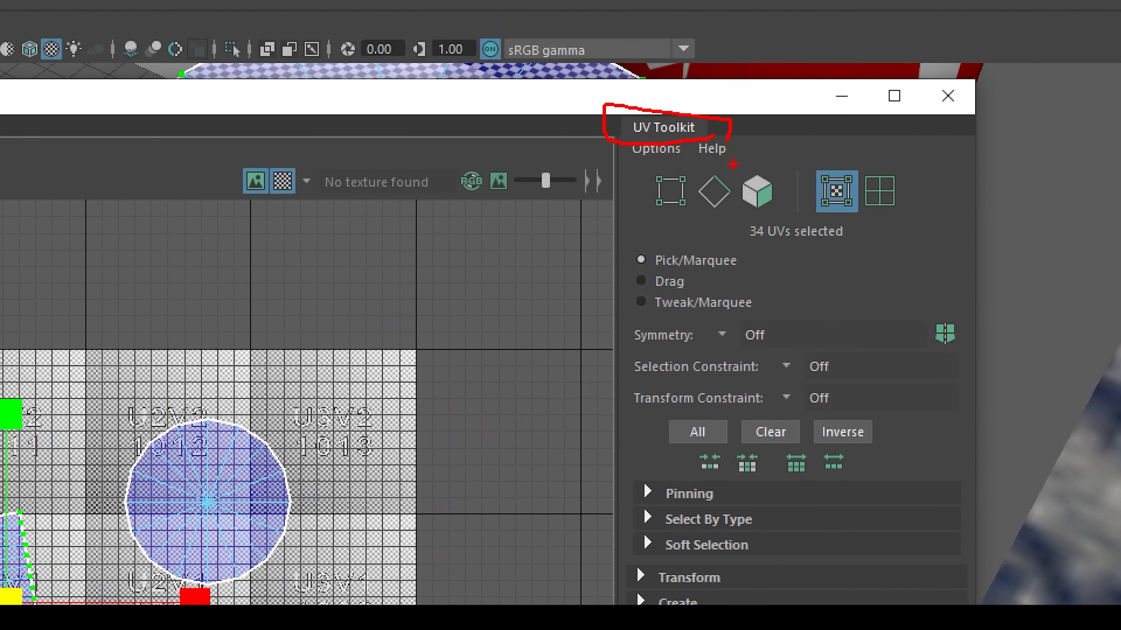
{"action": "key", "text": "Escape"}
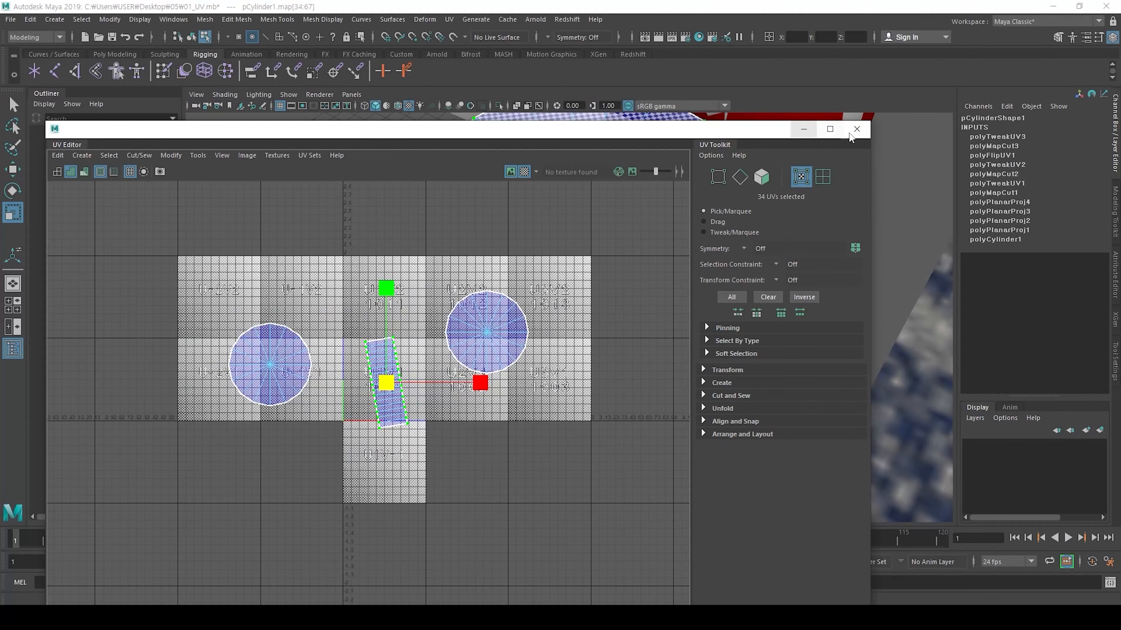
Step: Close and reopen the UV Editor, and expand the UV Toolkit's Transform section down to the Texel Density settings
{"action": "left_click", "coordinate": [861, 133]}
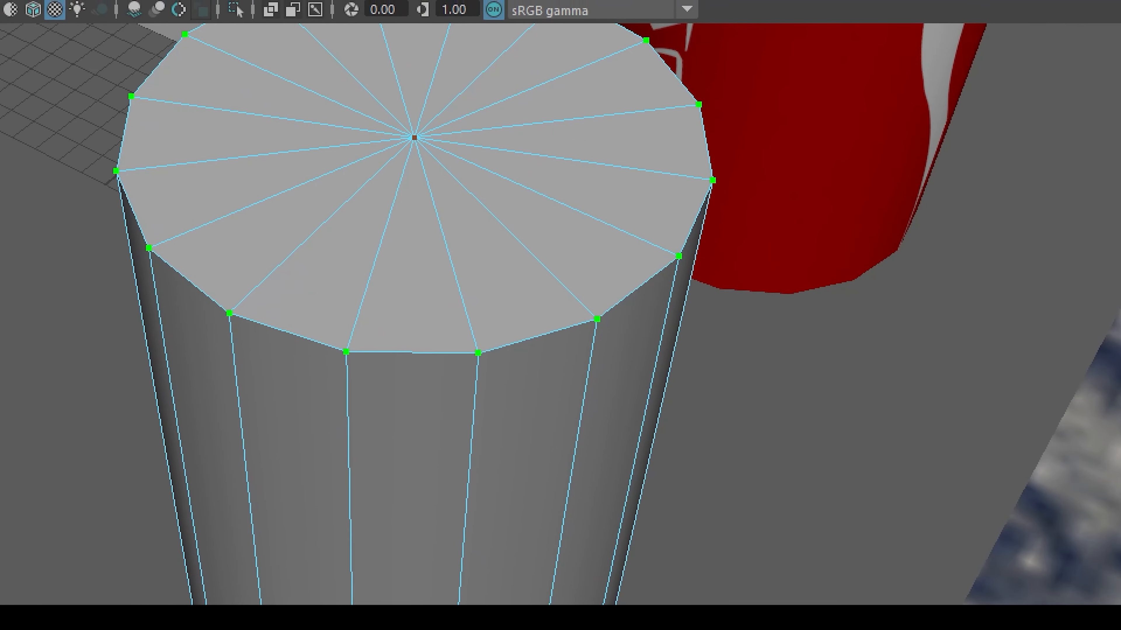
{"action": "key", "text": "alt+u"}
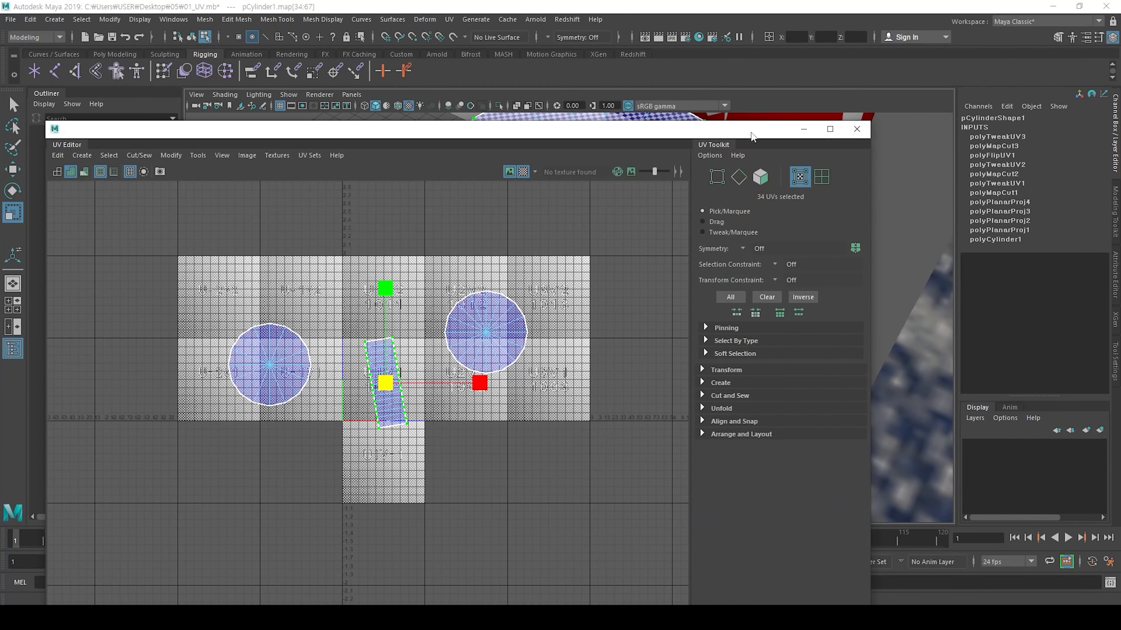
{"action": "left_click_drag", "start_coordinate": [753, 135], "coordinate": [809, 70]}
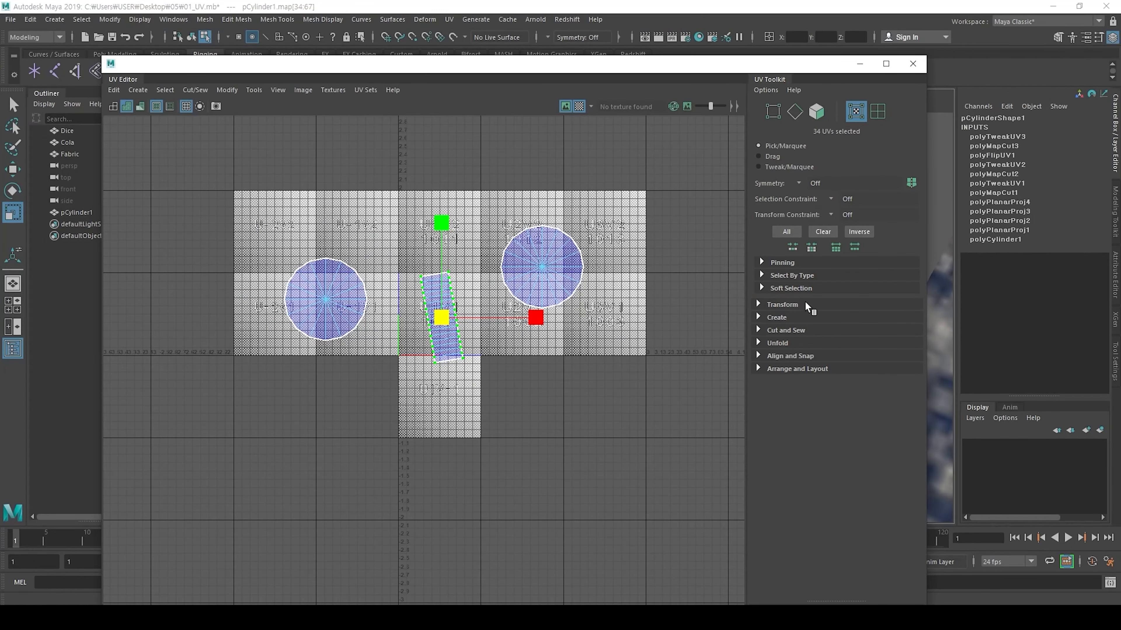
{"action": "left_click", "coordinate": [794, 281]}
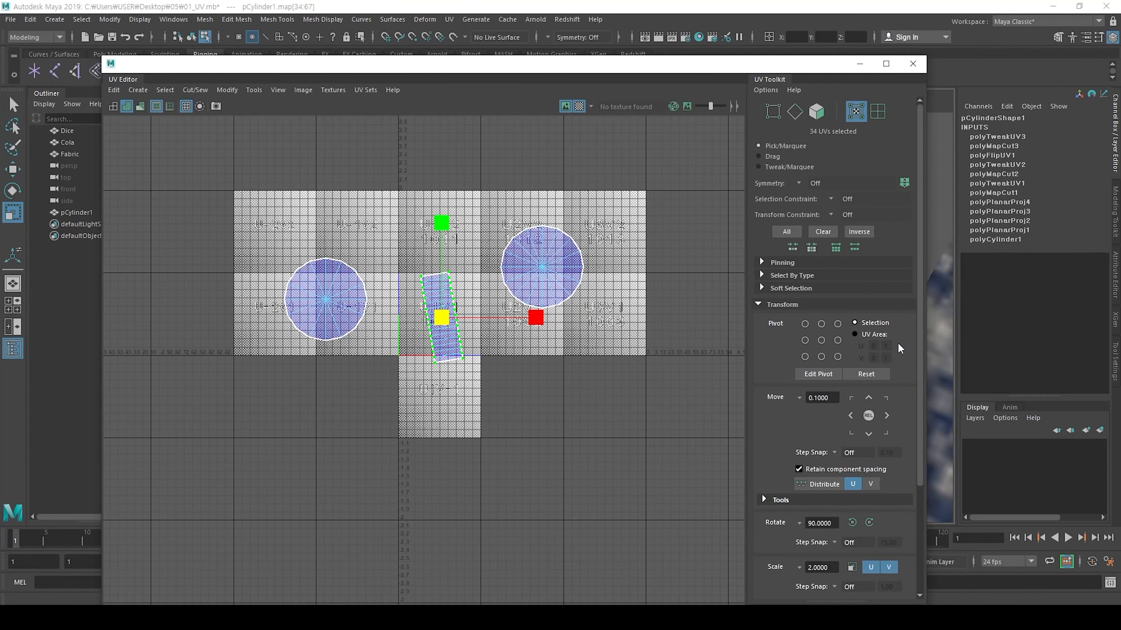
{"action": "scroll", "coordinate": [900, 349], "scroll_direction": "down", "scroll_amount": 5}
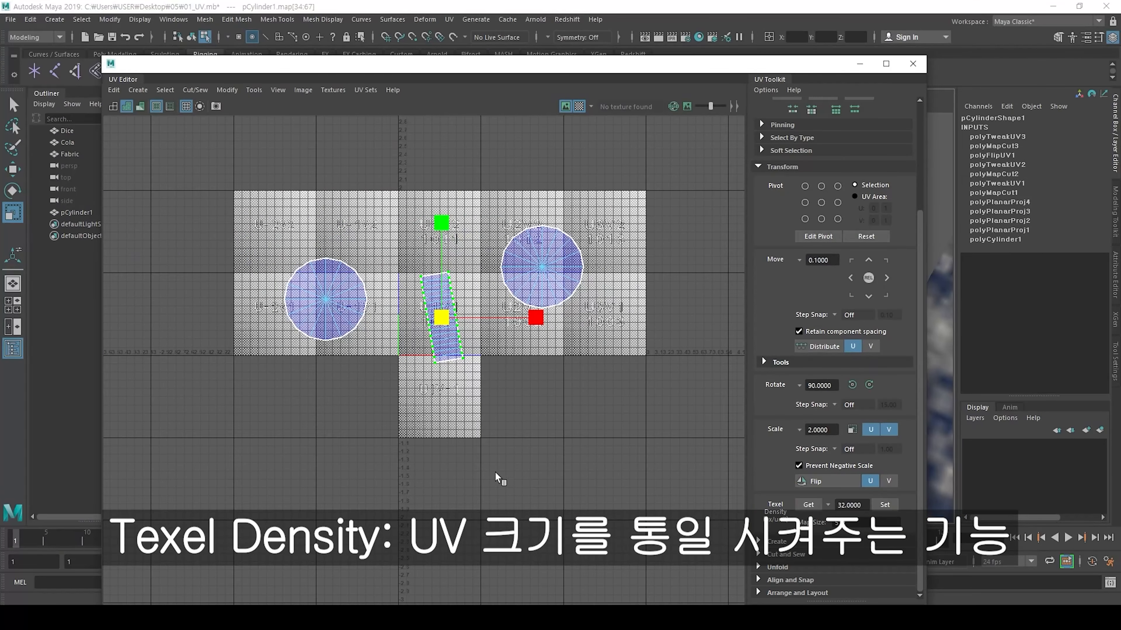
{"action": "scroll", "coordinate": [327, 385], "scroll_direction": "up", "scroll_amount": 2}
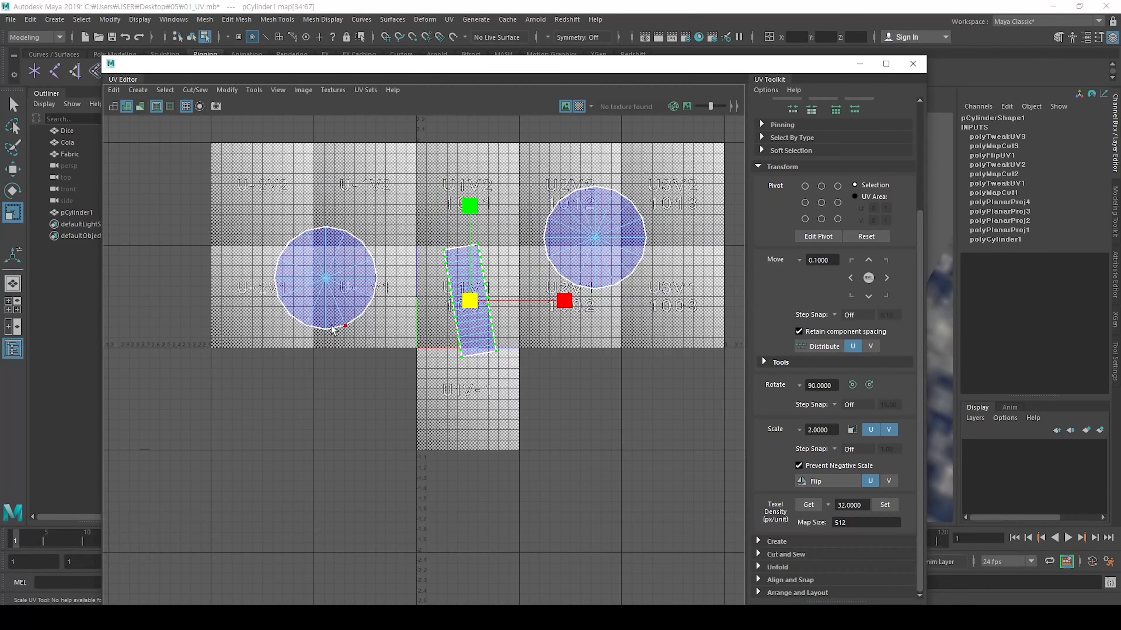
Step: Select all UVs of both cap shells and the side strip, and turn off the checker map
{"action": "left_click_drag", "start_coordinate": [230, 414], "coordinate": [704, 120]}
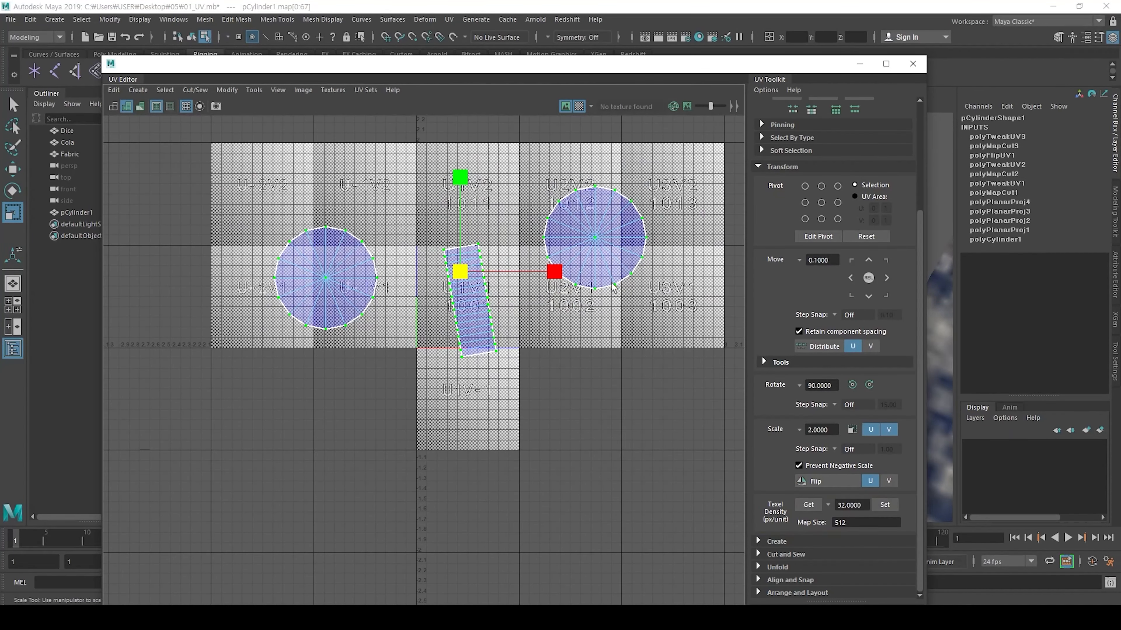
{"action": "left_click", "coordinate": [663, 194]}
{"action": "right_click_drag", "start_coordinate": [509, 253], "coordinate": [560, 251]}
{"action": "left_click_drag", "start_coordinate": [680, 162], "coordinate": [190, 424]}
{"action": "left_click", "coordinate": [578, 107]}
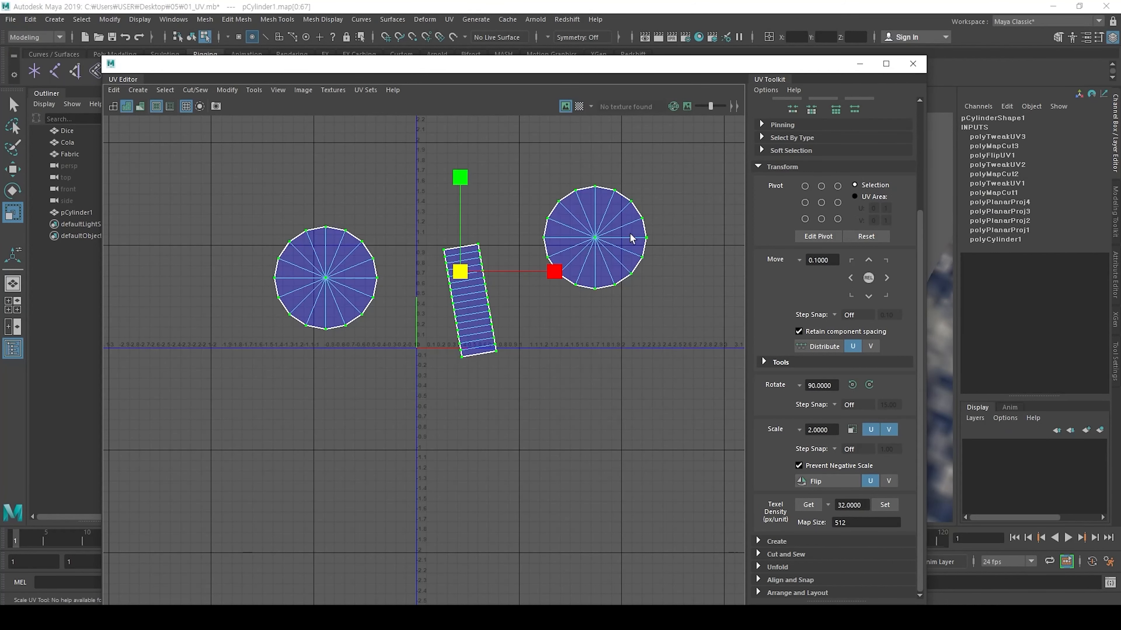
{"action": "left_click_drag", "start_coordinate": [199, 437], "coordinate": [705, 146]}
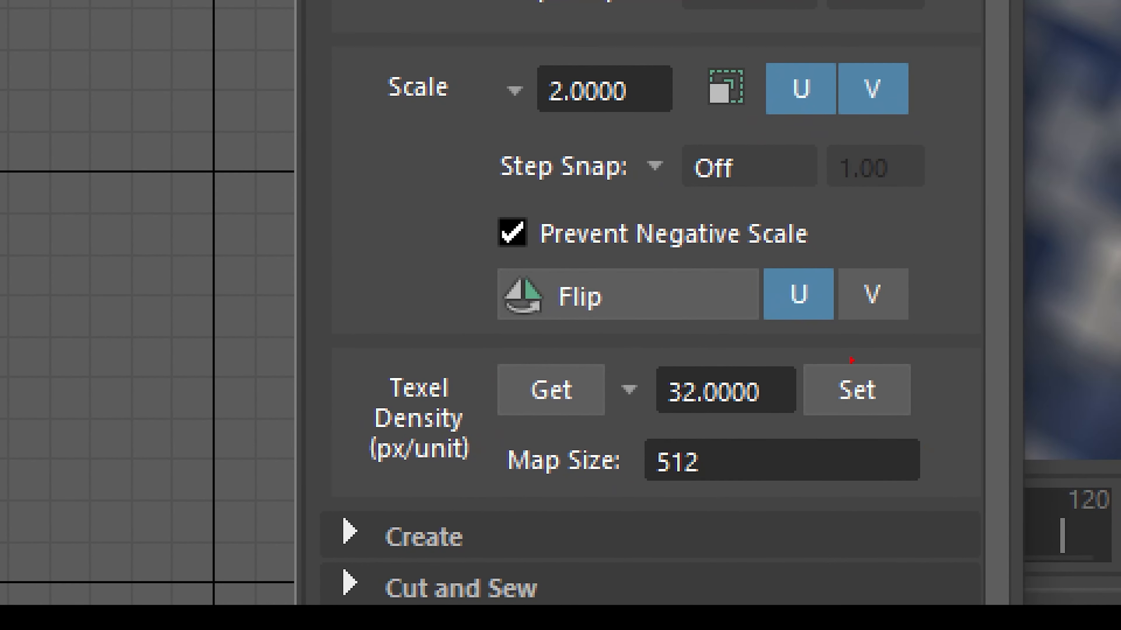
Step: Set the selected shells' texel density to 32 px/unit and compare the cap and side checkers with the checker map on
{"action": "mouse_move", "coordinate": [836, 355]}
{"action": "left_mouse_down"}
{"action": "mouse_move", "coordinate": [879, 430]}
{"action": "mouse_move", "coordinate": [1006, 155]}
{"action": "left_mouse_up"}
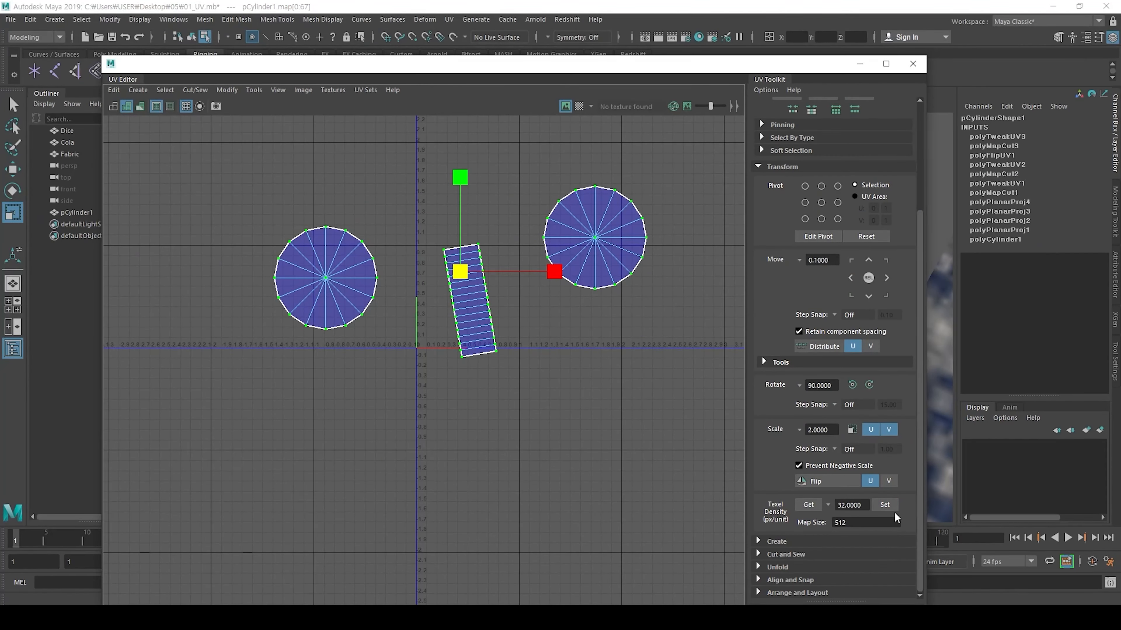
{"action": "left_click", "coordinate": [884, 505]}
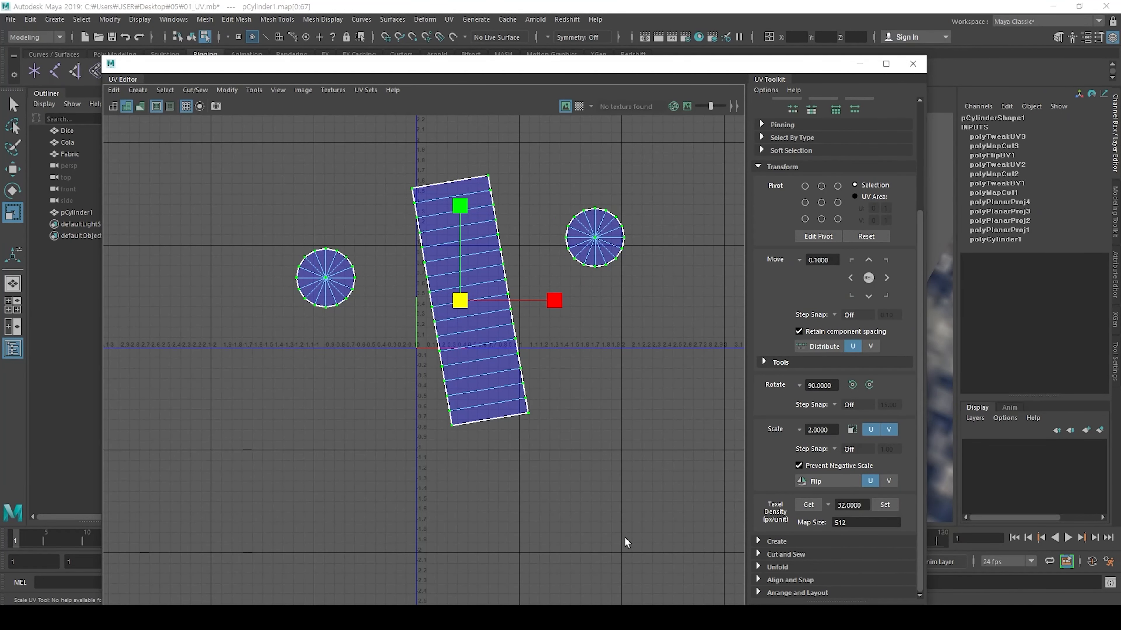
{"action": "left_click", "coordinate": [578, 106]}
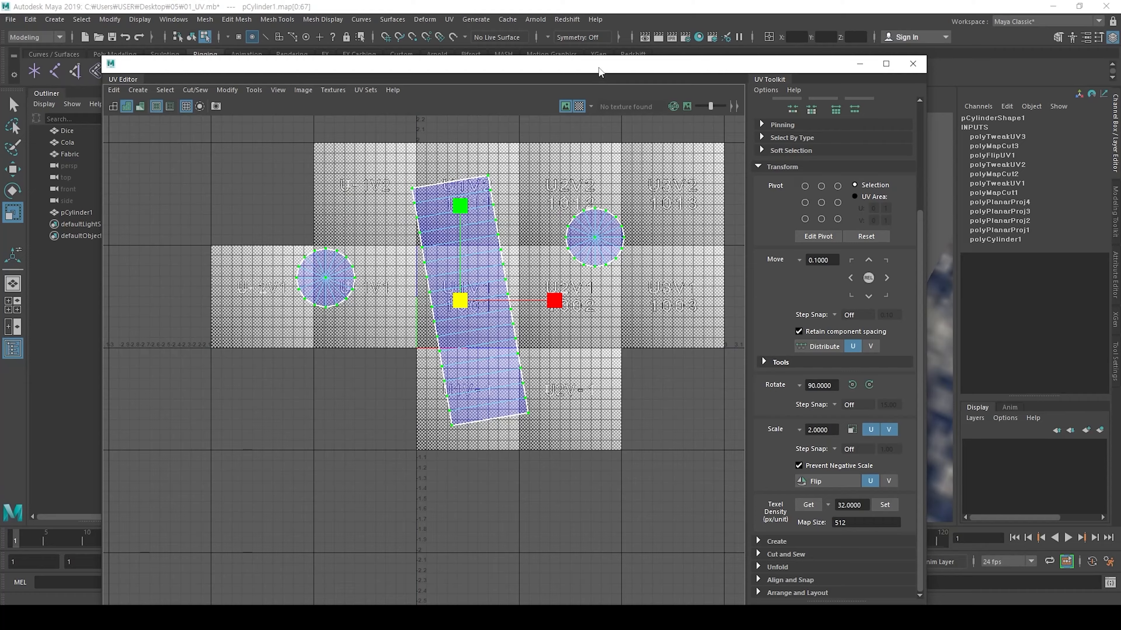
{"action": "left_click_drag", "start_coordinate": [581, 63], "coordinate": [444, 268]}
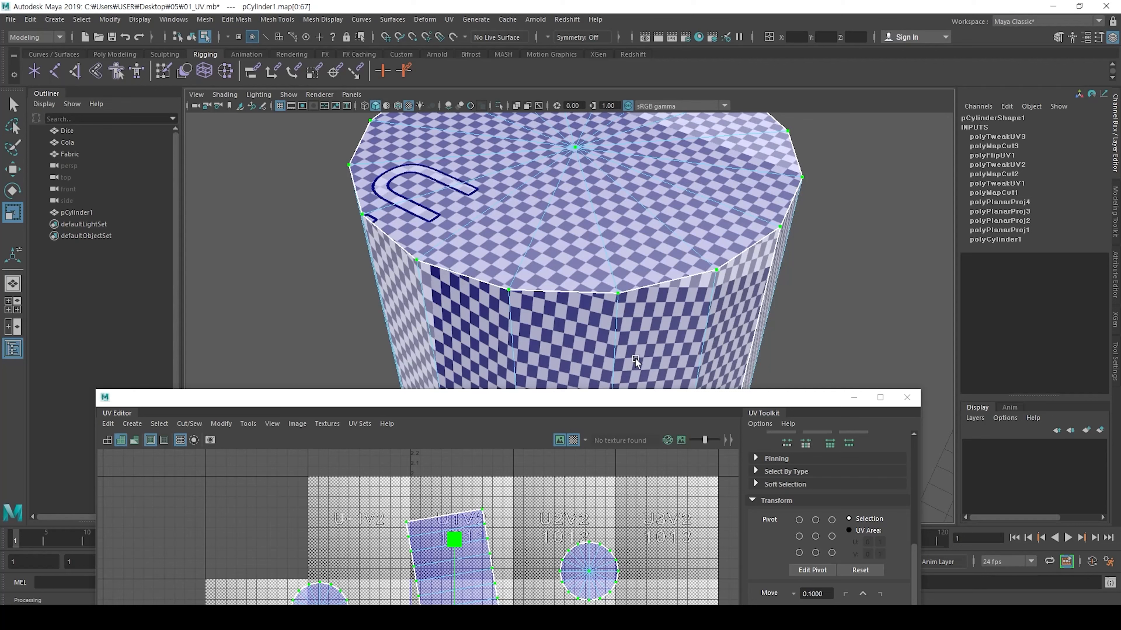
{"action": "left_click_drag", "start_coordinate": [624, 397], "coordinate": [634, 117]}
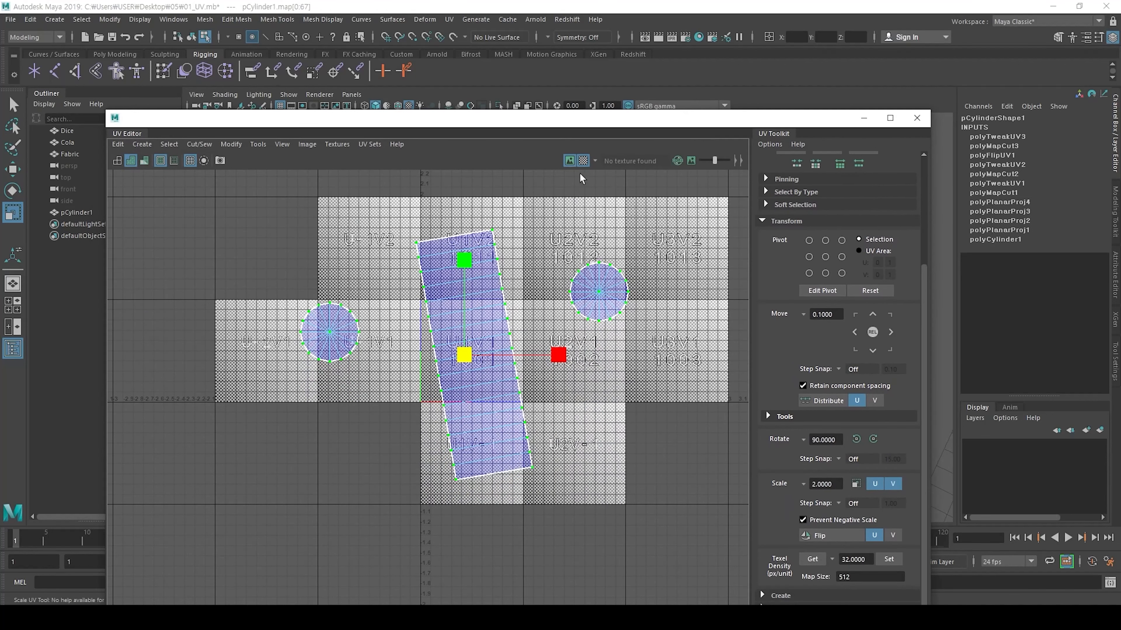
Step: Turn off the checker map and maximize the UV Editor
{"action": "left_click", "coordinate": [584, 160]}
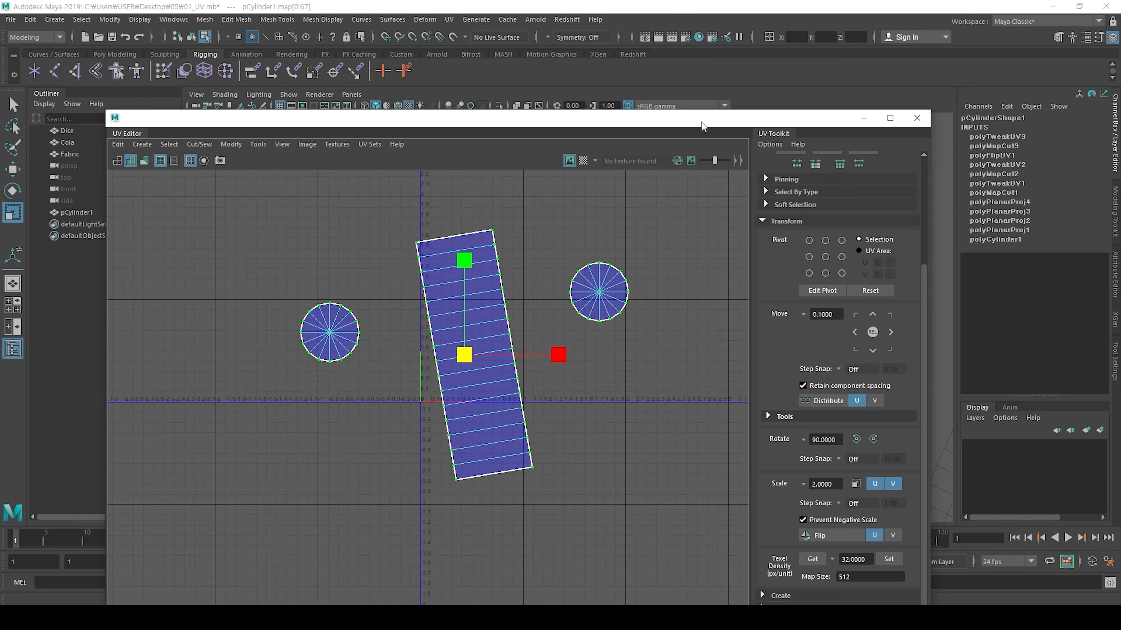
{"action": "double_click", "coordinate": [686, 127]}
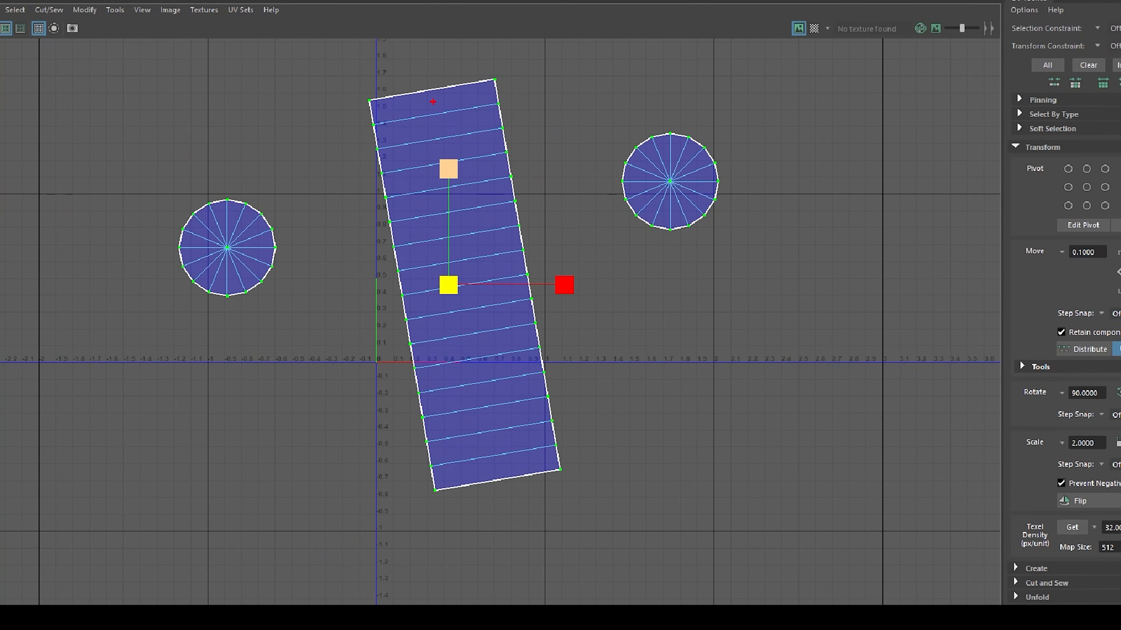
Step: Examine the side strip's orientation relative to the UV grid
{"action": "left_click_drag", "start_coordinate": [432, 102], "coordinate": [516, 479]}
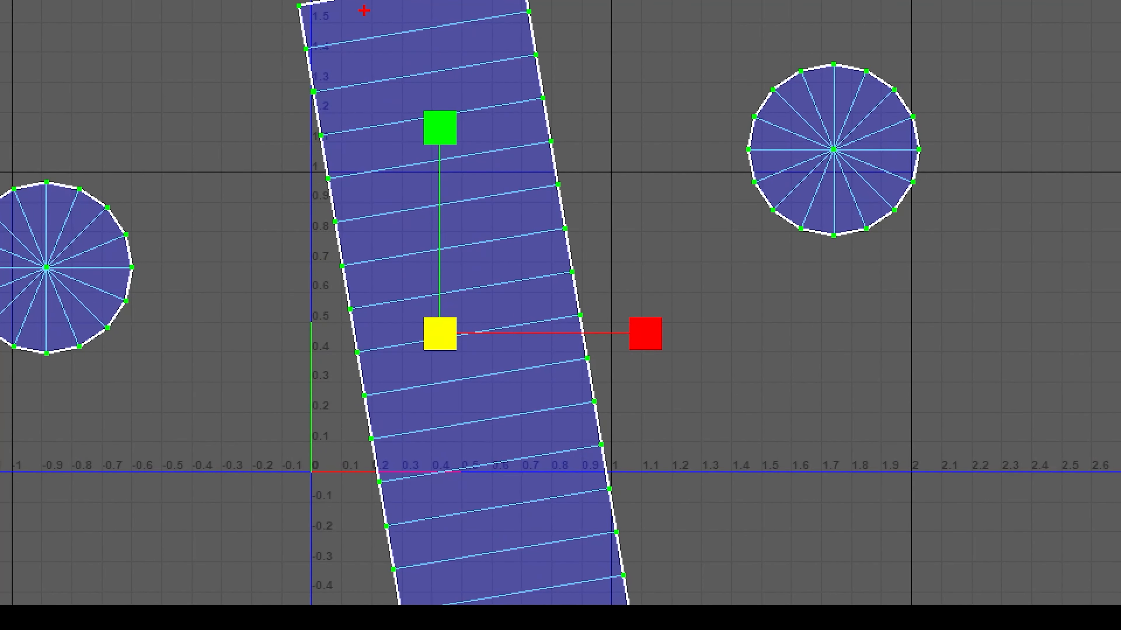
{"action": "left_click_drag", "start_coordinate": [364, 11], "coordinate": [425, 603]}
{"action": "left_click_drag", "start_coordinate": [475, 229], "coordinate": [839, 367], "text": "ctrl"}
{"action": "mouse_move", "coordinate": [484, 342]}
{"action": "left_mouse_down", "text": "shift"}
{"action": "mouse_move", "coordinate": [756, 356]}
{"action": "mouse_move", "coordinate": [872, 342]}
{"action": "left_mouse_up", "text": "shift"}
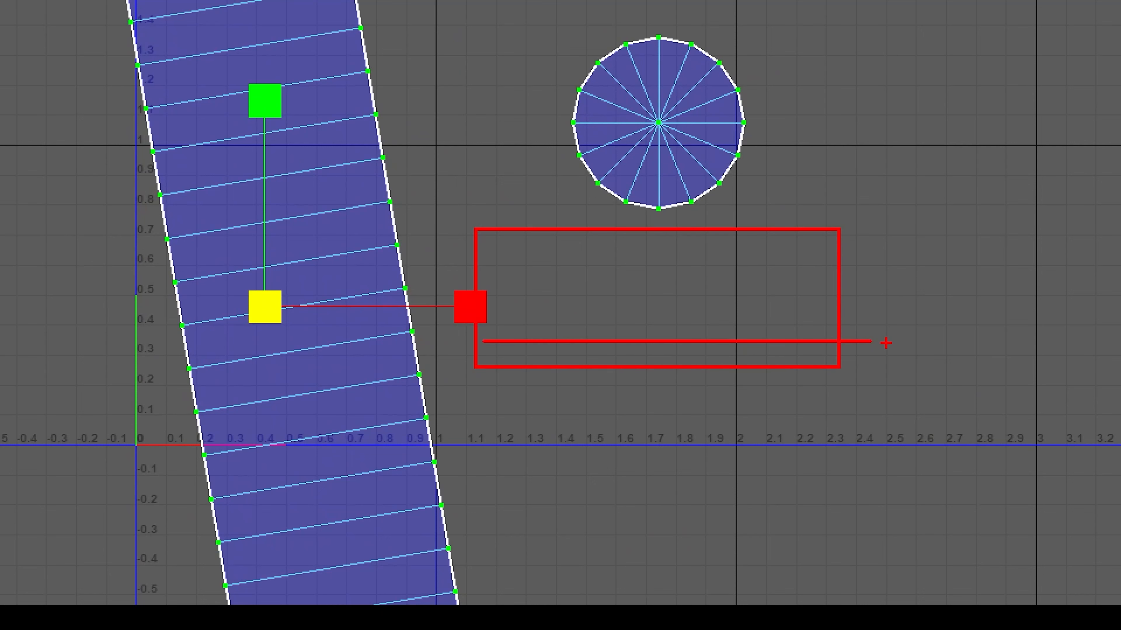
{"action": "key", "text": "ctrl+z"}
{"action": "key", "text": "ctrl+z"}
{"action": "mouse_move", "coordinate": [516, 164]}
{"action": "left_mouse_down"}
{"action": "mouse_move", "coordinate": [713, 500]}
{"action": "mouse_move", "coordinate": [862, 359]}
{"action": "mouse_move", "coordinate": [573, 201]}
{"action": "left_mouse_up"}
{"action": "left_click_drag", "start_coordinate": [485, 321], "coordinate": [757, 483]}
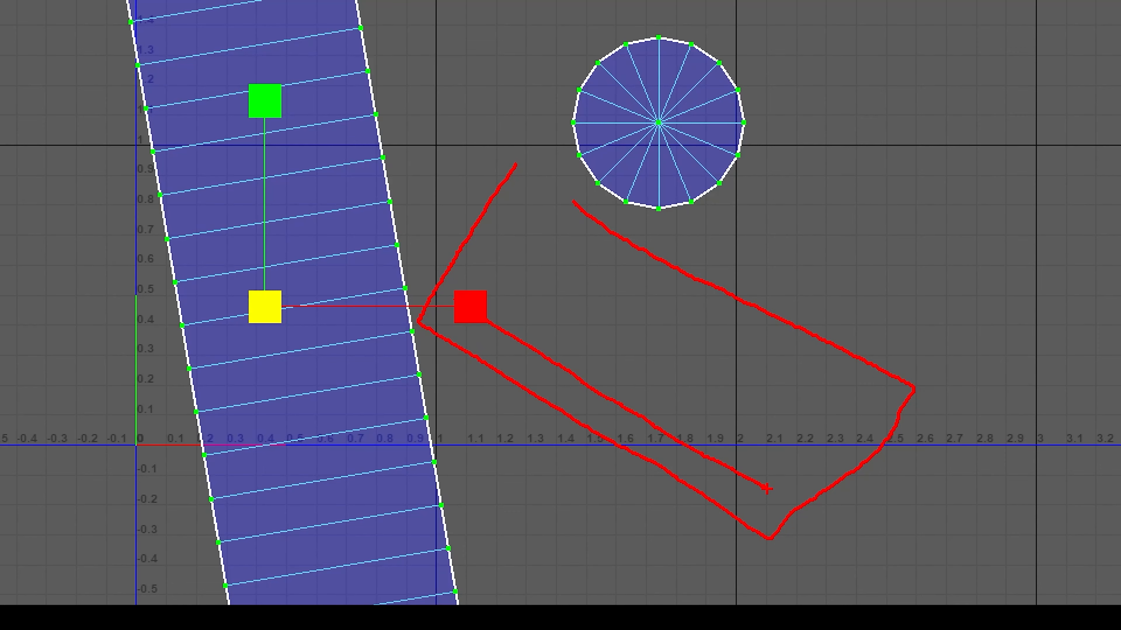
{"action": "key", "text": "Escape"}
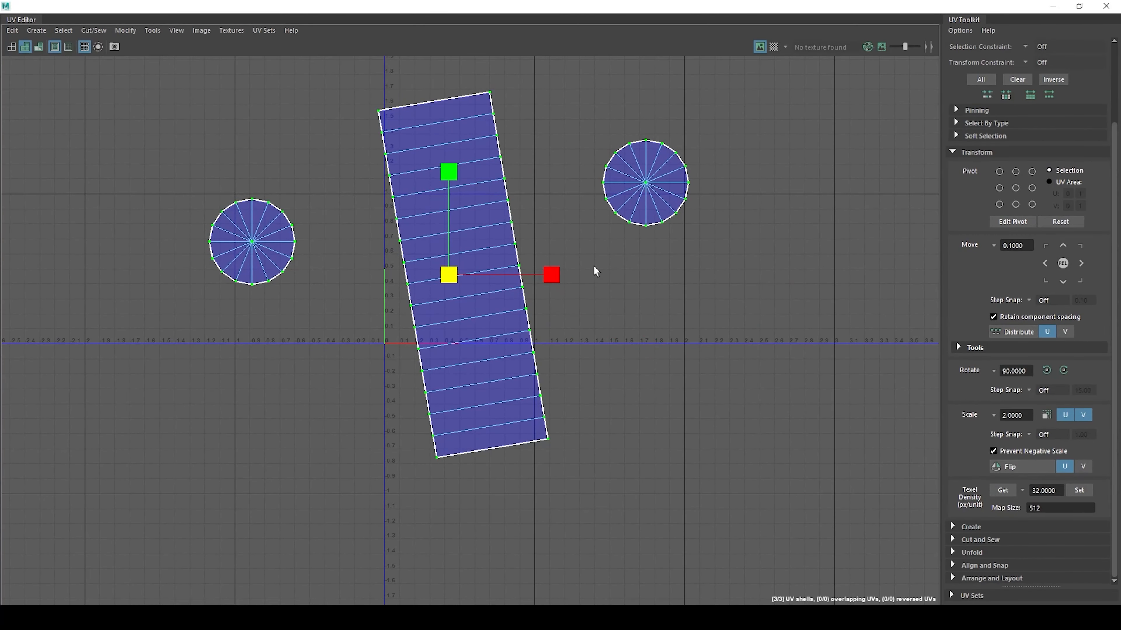
{"action": "key", "text": "e"}
{"action": "left_click_drag", "start_coordinate": [534, 223], "coordinate": [444, 205]}
{"action": "key", "text": "ctrl+z"}
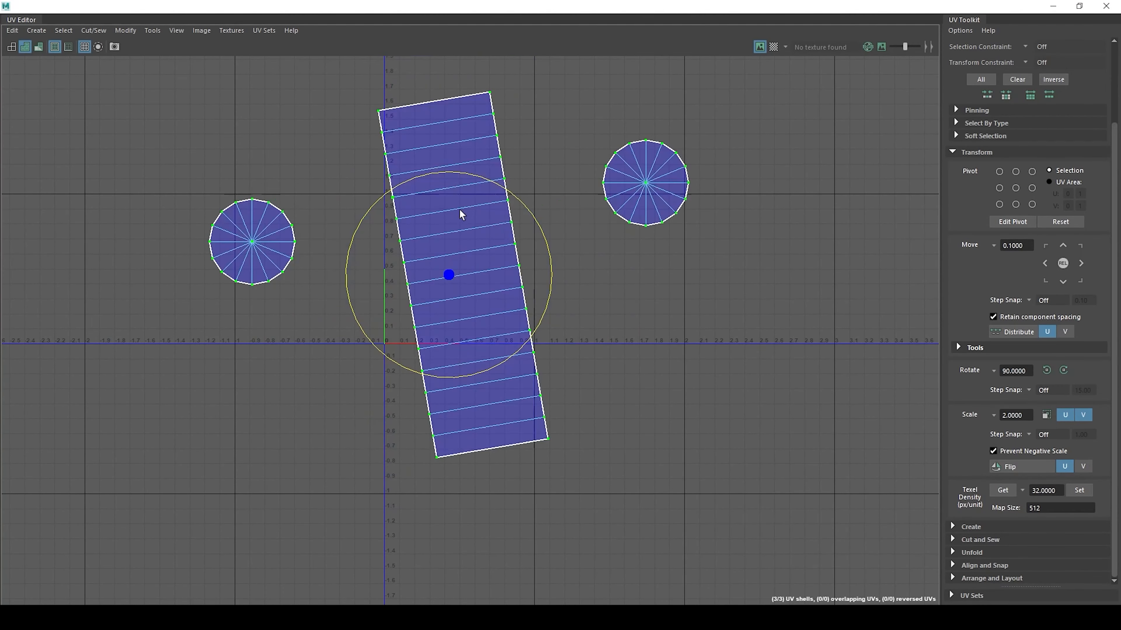
{"action": "left_click", "coordinate": [564, 255]}
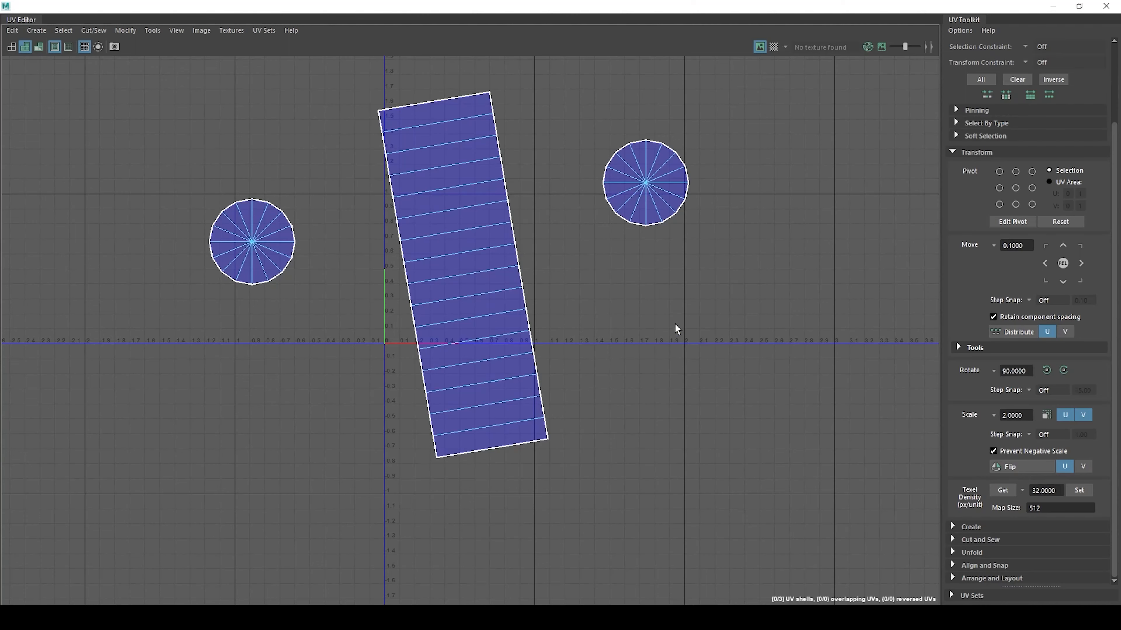
Step: Move only the side strip shell below the two caps and rotate it freehand to lie roughly horizontal
{"action": "left_click", "coordinate": [514, 260]}
{"action": "middle_click_drag", "start_coordinate": [552, 311], "coordinate": [538, 271], "text": "alt"}
{"action": "key", "text": "w"}
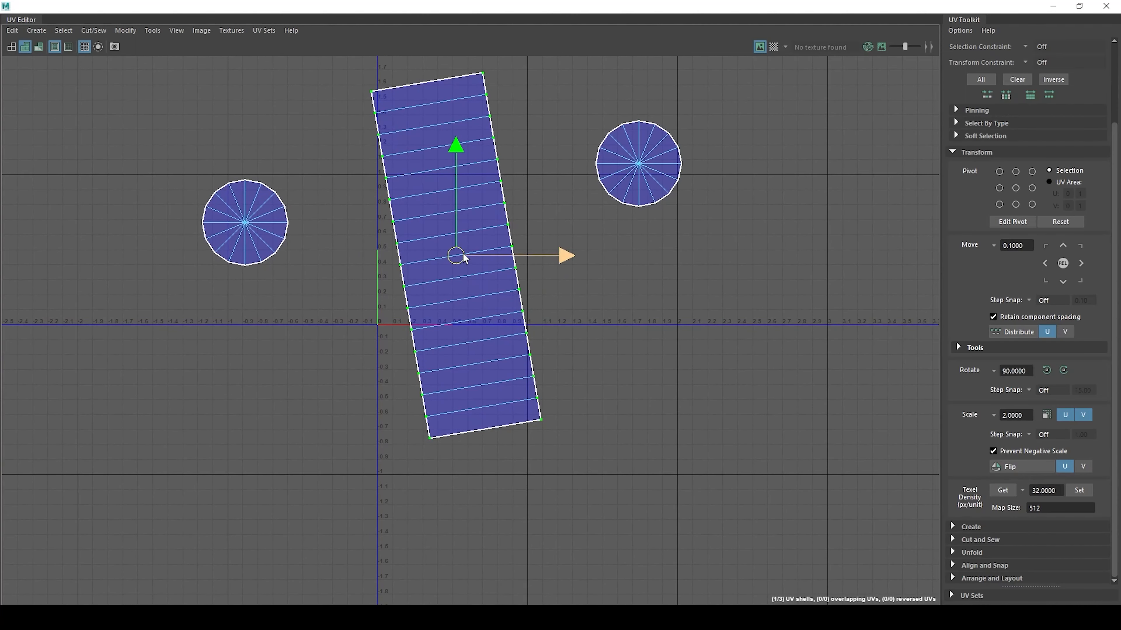
{"action": "left_click_drag", "start_coordinate": [489, 245], "coordinate": [535, 323]}
{"action": "key", "text": "e"}
{"action": "left_click_drag", "start_coordinate": [579, 266], "coordinate": [451, 243]}
{"action": "key", "text": "w"}
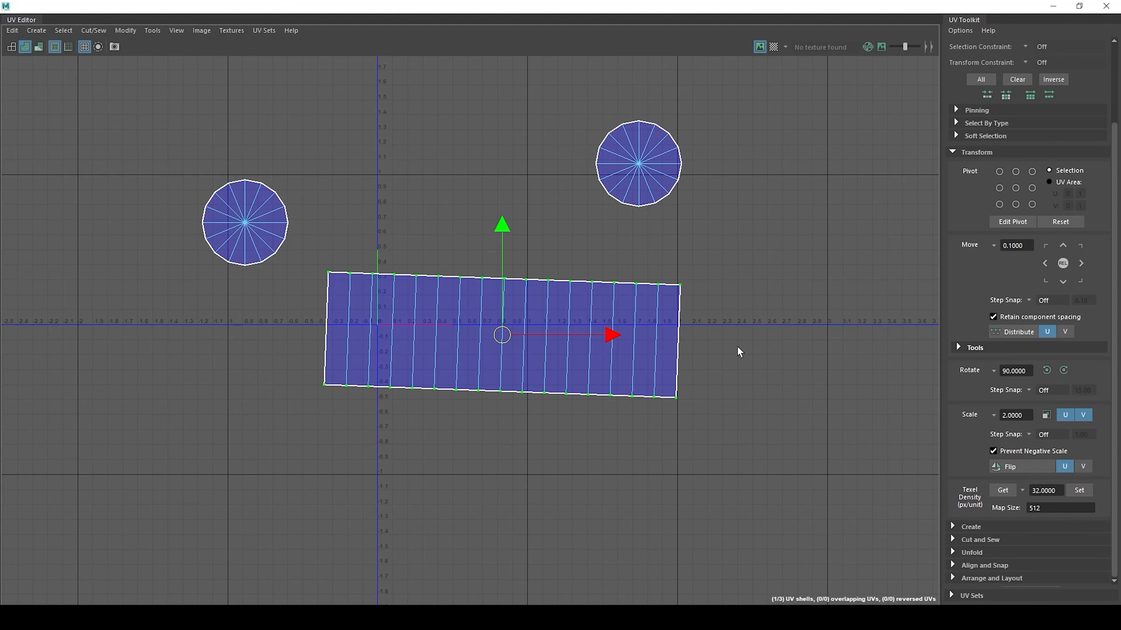
{"action": "left_click", "coordinate": [737, 347]}
Step: Select one cross edge near the middle of the side strip and orient the shell to that edge
{"action": "right_click_drag", "start_coordinate": [481, 316], "coordinate": [683, 353], "text": "alt"}
{"action": "right_click_drag", "start_coordinate": [432, 354], "coordinate": [556, 370], "text": "alt"}
{"action": "middle_click_drag", "start_coordinate": [557, 370], "coordinate": [562, 343], "text": "alt"}
{"action": "right_click_drag", "start_coordinate": [529, 278], "coordinate": [528, 250]}
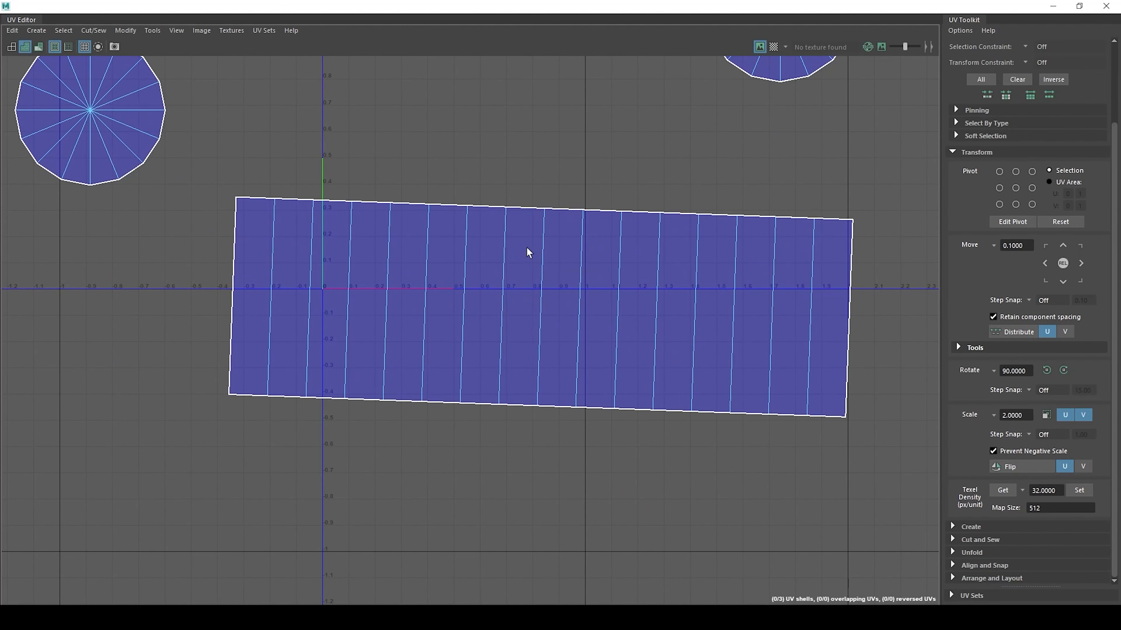
{"action": "left_click", "coordinate": [505, 288]}
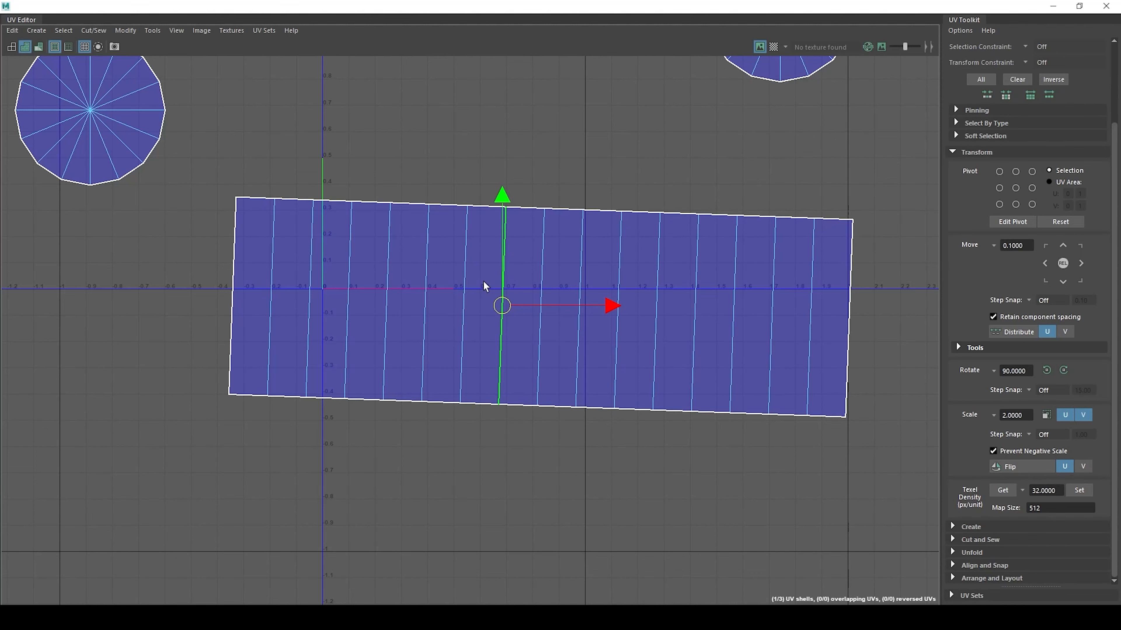
{"action": "right_click", "coordinate": [514, 250], "text": "shift"}
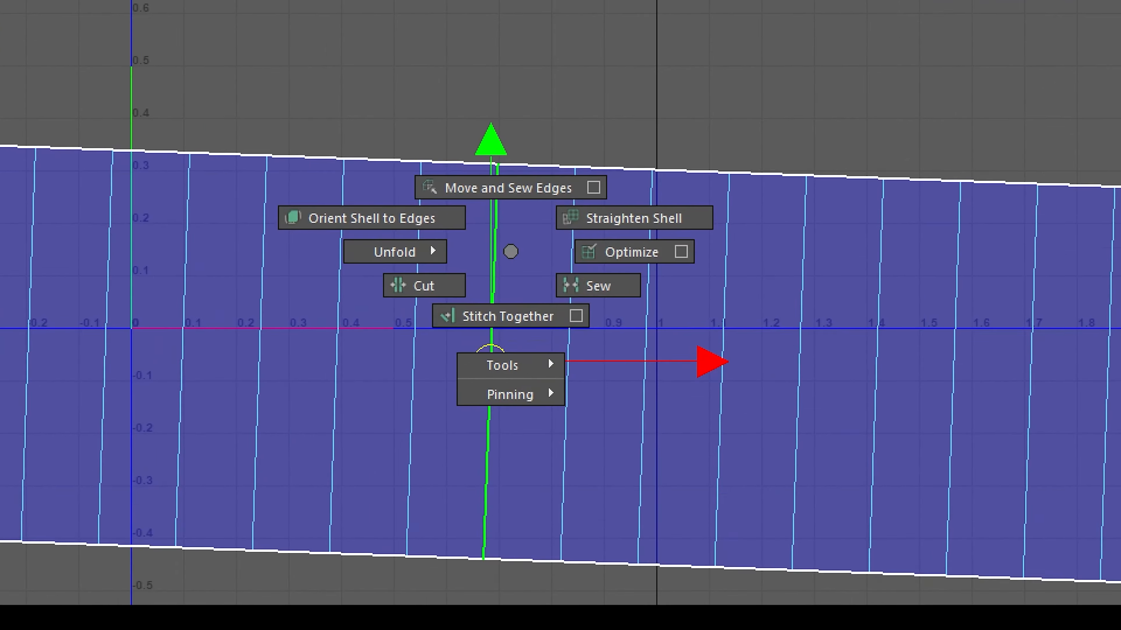
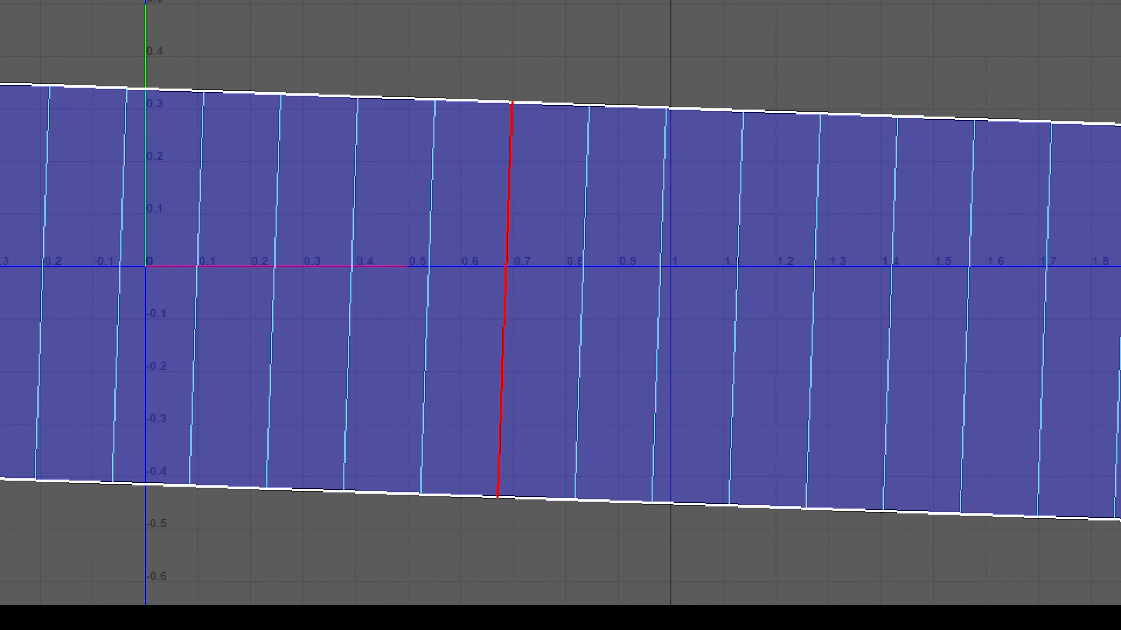
{"action": "mouse_move", "coordinate": [484, 90]}
{"action": "left_mouse_down", "text": "shift"}
{"action": "mouse_move", "coordinate": [473, 604]}
{"action": "mouse_move", "coordinate": [485, 604]}
{"action": "left_mouse_up", "text": "shift"}
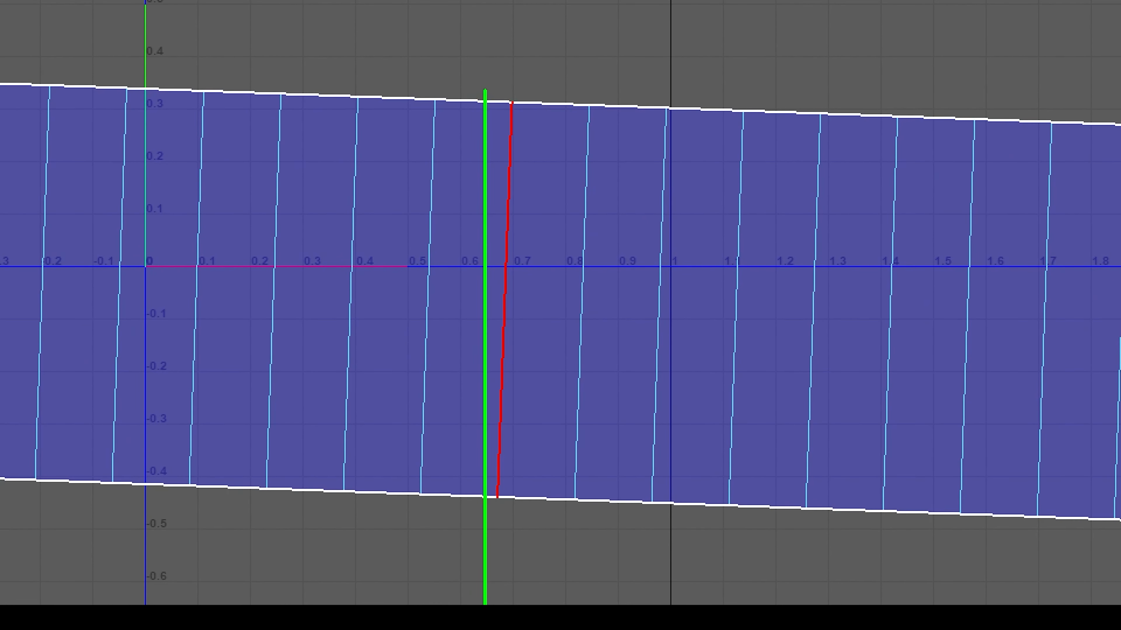
{"action": "left_click", "coordinate": [512, 178]}
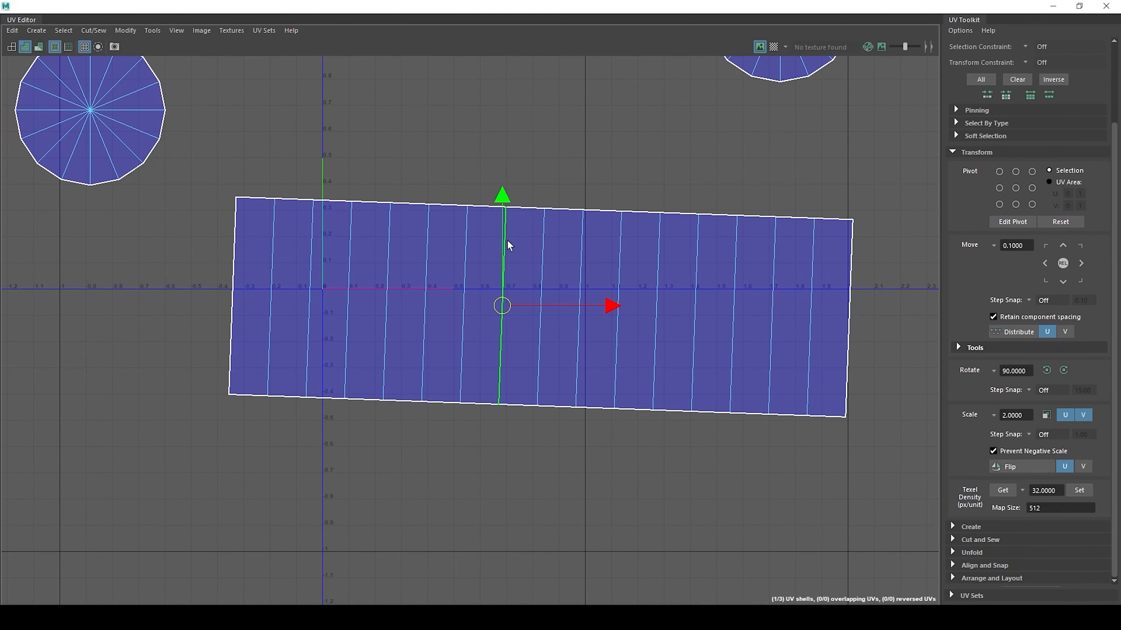
{"action": "right_click", "coordinate": [512, 178], "text": "shift"}
{"action": "left_click", "coordinate": [466, 229]}
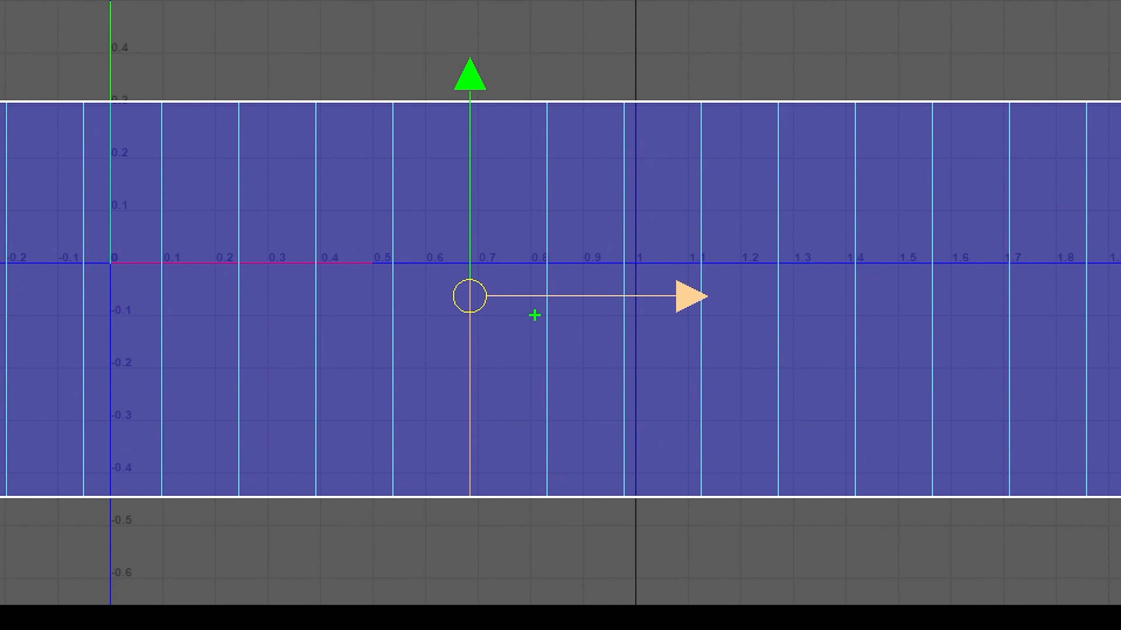
{"action": "mouse_move", "coordinate": [469, 98]}
{"action": "left_mouse_down"}
{"action": "mouse_move", "coordinate": [455, 300]}
{"action": "mouse_move", "coordinate": [467, 503]}
{"action": "left_mouse_up"}
{"action": "left_click_drag", "start_coordinate": [861, 263], "coordinate": [758, 188]}
{"action": "left_click_drag", "start_coordinate": [358, 235], "coordinate": [305, 225]}
{"action": "mouse_move", "coordinate": [295, 198]}
{"action": "left_mouse_down"}
{"action": "mouse_move", "coordinate": [277, 203]}
{"action": "mouse_move", "coordinate": [300, 230]}
{"action": "left_mouse_up"}
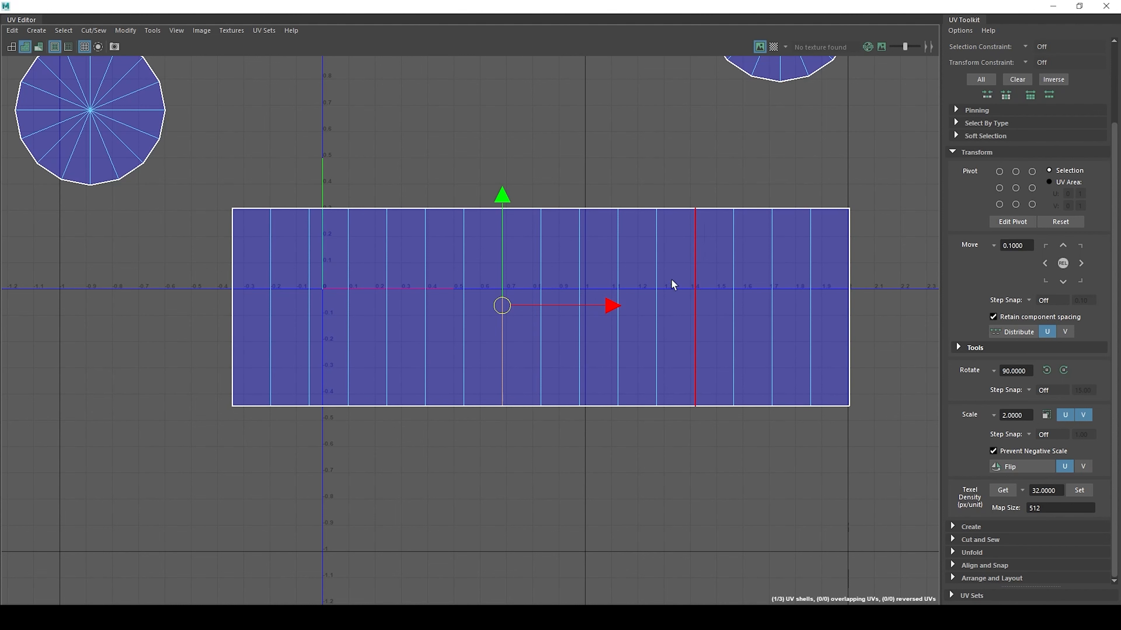
Step: Select the upper and lower border edges of one middle strip face and move and sew both caps to them
{"action": "right_click_drag", "start_coordinate": [523, 242], "coordinate": [473, 239], "text": "alt"}
{"action": "middle_click_drag", "start_coordinate": [503, 231], "coordinate": [505, 245], "text": "alt"}
{"action": "middle_click_drag", "start_coordinate": [500, 199], "coordinate": [472, 241], "text": "alt"}
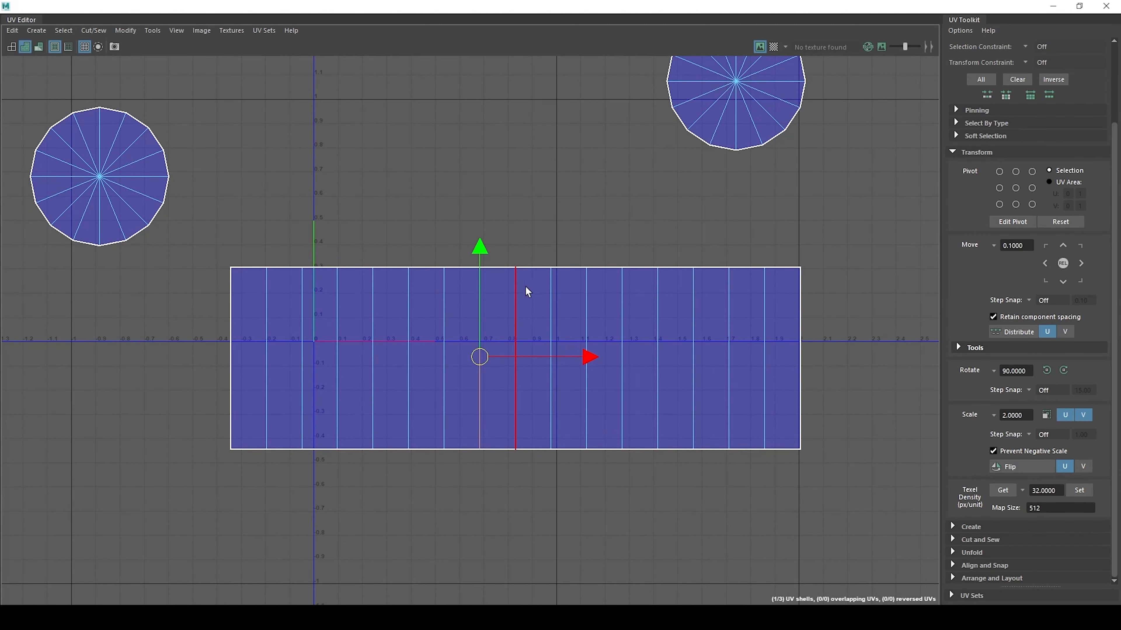
{"action": "middle_click_drag", "start_coordinate": [507, 283], "coordinate": [467, 281], "text": "alt"}
{"action": "left_click_drag", "start_coordinate": [459, 245], "coordinate": [447, 484]}
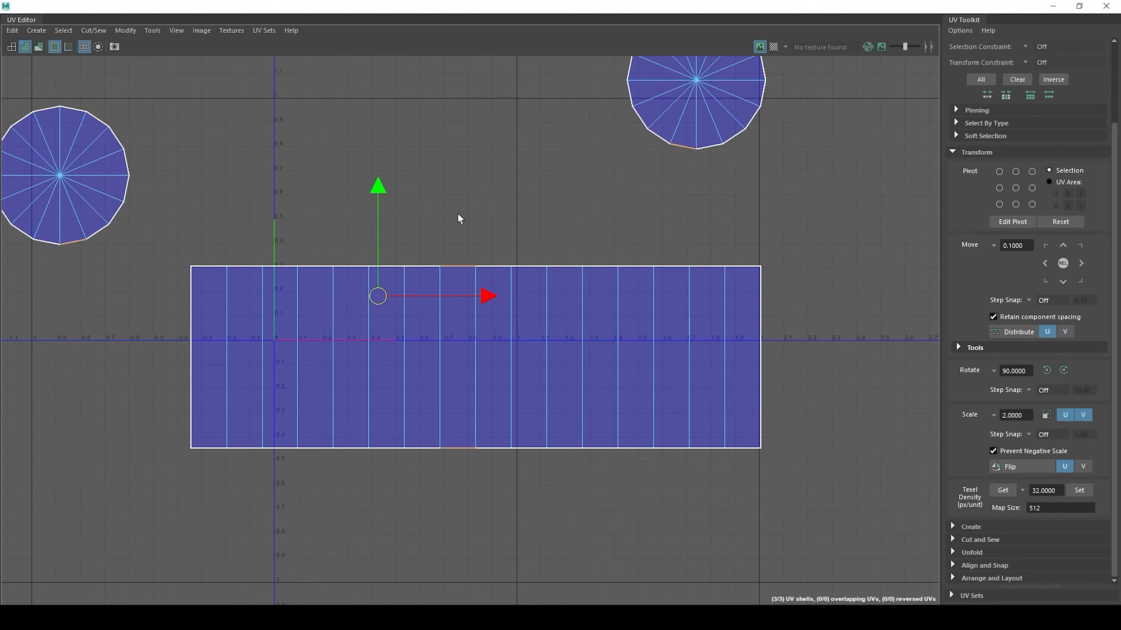
{"action": "right_click_drag", "start_coordinate": [459, 220], "coordinate": [463, 188], "text": "shift"}
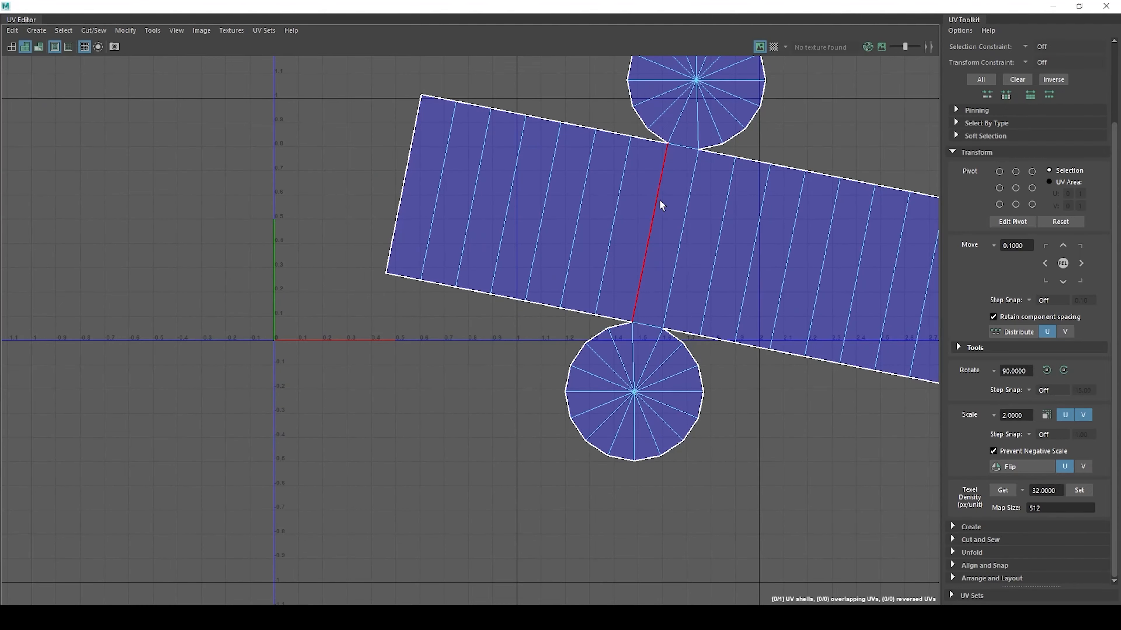
Step: Select a cross edge of the joined strip and orient the whole shell to that edge
{"action": "right_click_drag", "start_coordinate": [660, 201], "coordinate": [657, 274], "text": "alt"}
{"action": "middle_click_drag", "start_coordinate": [658, 274], "coordinate": [554, 282], "text": "alt"}
{"action": "right_click_drag", "start_coordinate": [554, 283], "coordinate": [569, 265], "text": "alt"}
{"action": "mouse_move", "coordinate": [526, 460]}
{"action": "left_mouse_down"}
{"action": "mouse_move", "coordinate": [678, 399]}
{"action": "mouse_move", "coordinate": [440, 523]}
{"action": "left_mouse_up"}
{"action": "key", "text": "Escape"}
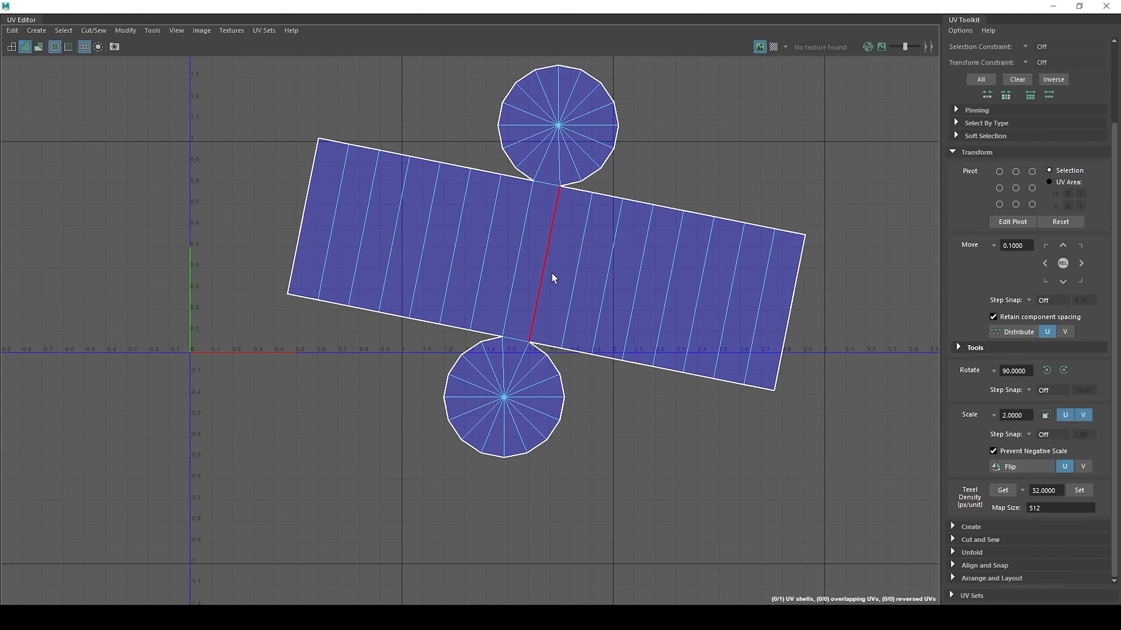
{"action": "left_click", "coordinate": [488, 234]}
{"action": "right_click", "coordinate": [512, 231], "text": "shift"}
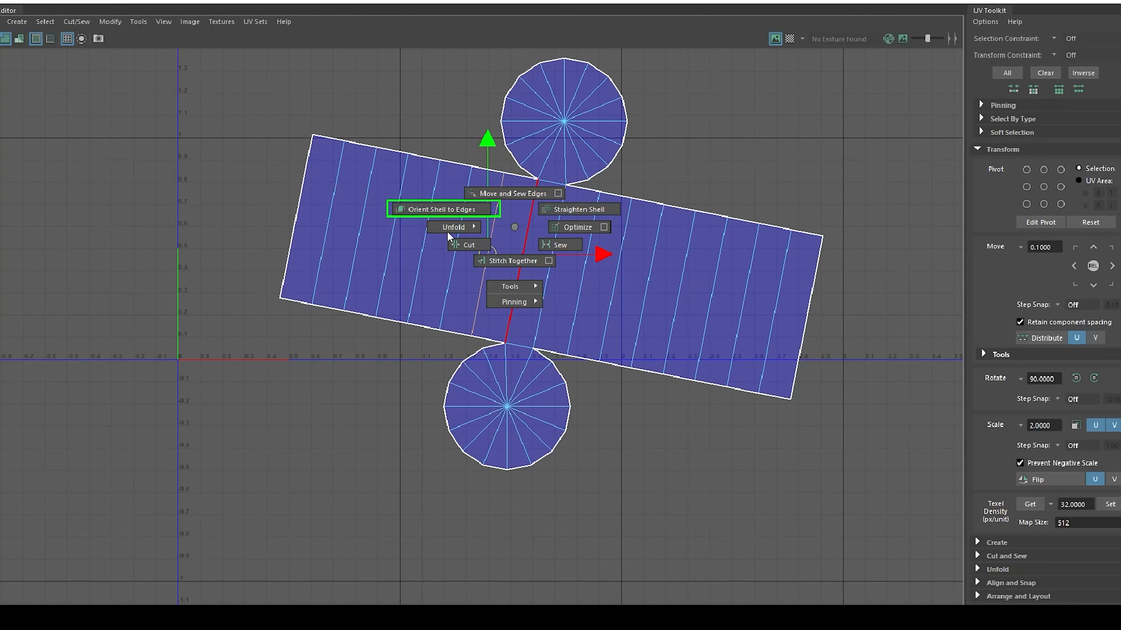
{"action": "right_click_drag", "start_coordinate": [478, 233], "coordinate": [450, 213], "text": "shift"}
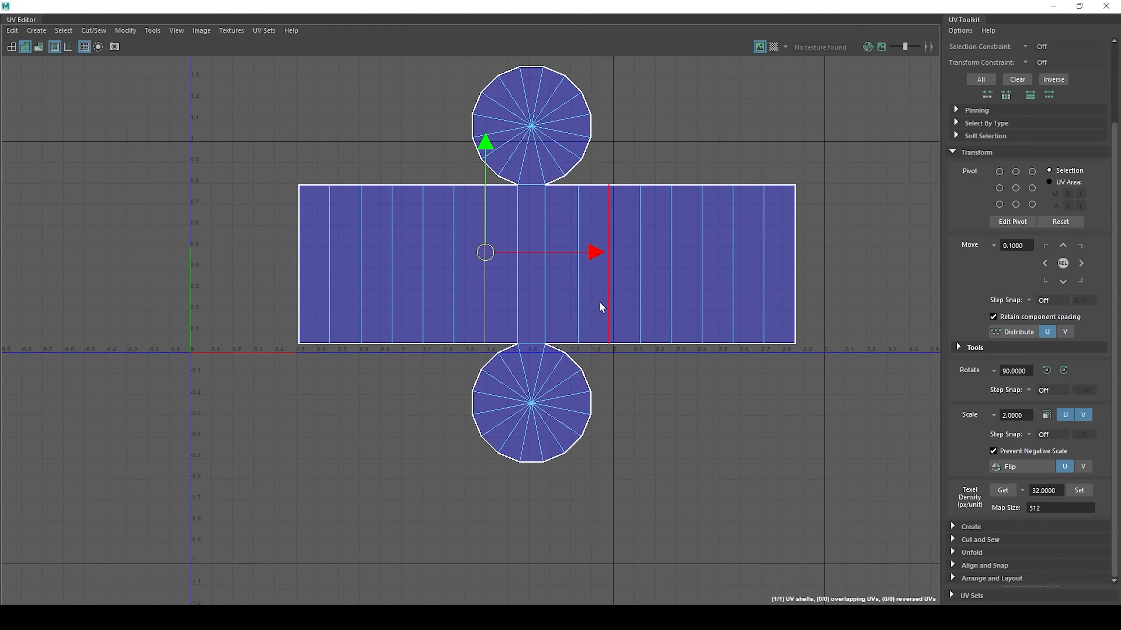
Step: Select all UVs of the joined shell, scale it down uniformly and place it inside the 0-1 UV tile
{"action": "scroll", "coordinate": [537, 270], "scroll_direction": "down", "scroll_amount": 1}
{"action": "right_click_drag", "start_coordinate": [596, 239], "coordinate": [642, 240]}
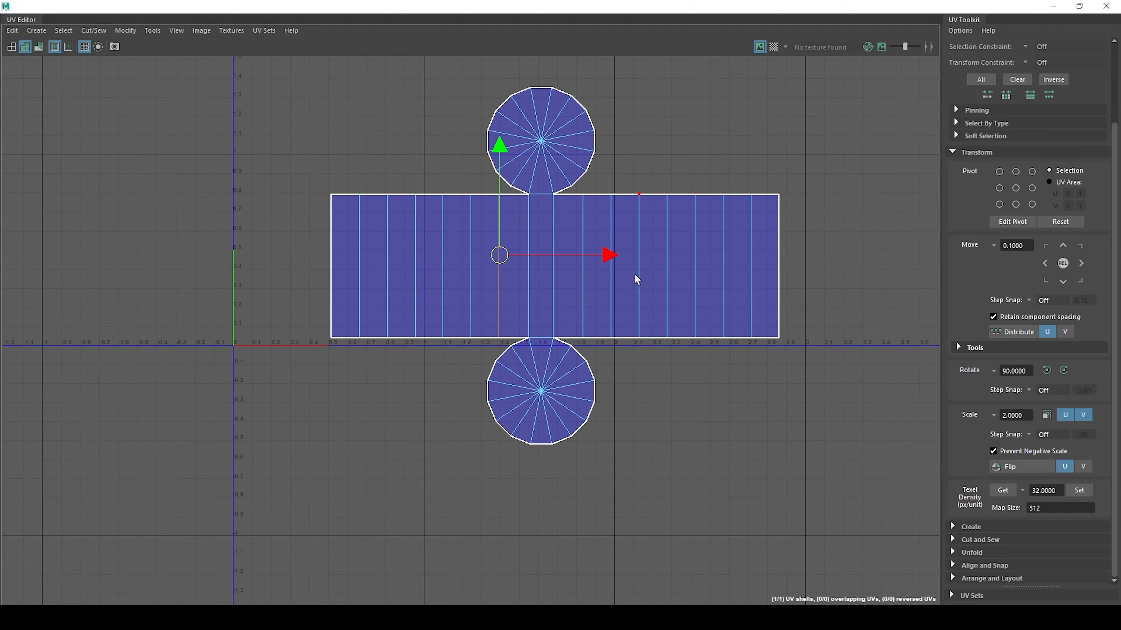
{"action": "scroll", "coordinate": [637, 279], "scroll_direction": "down", "scroll_amount": 1}
{"action": "left_click_drag", "start_coordinate": [295, 460], "coordinate": [829, 104]}
{"action": "scroll", "coordinate": [553, 278], "scroll_direction": "down", "scroll_amount": 1}
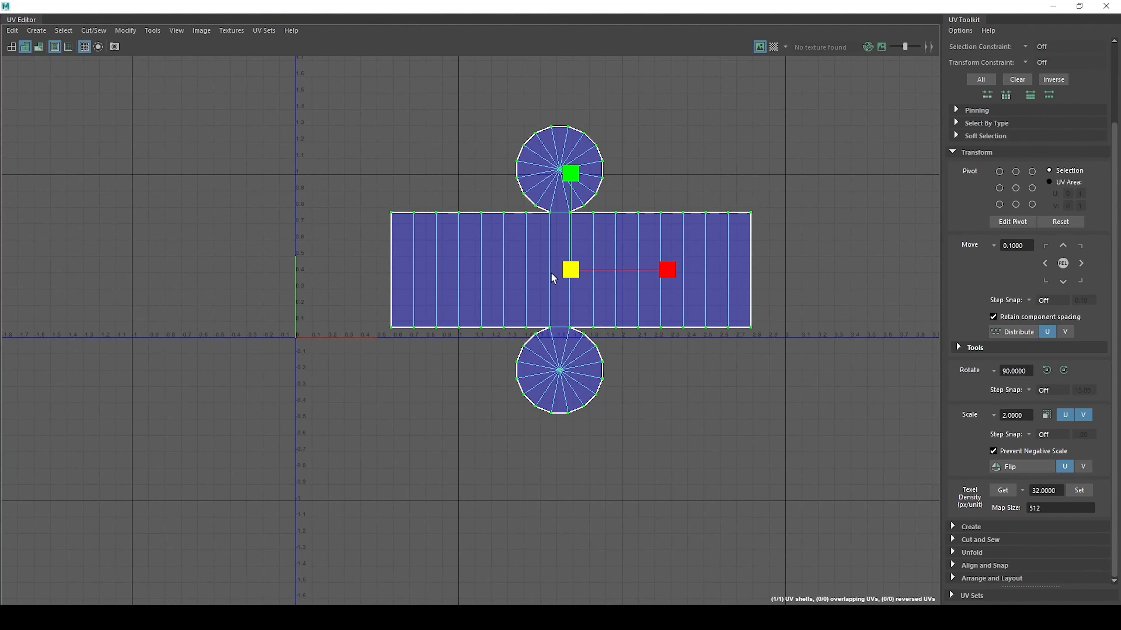
{"action": "left_click_drag", "start_coordinate": [552, 274], "coordinate": [385, 252]}
{"action": "key", "text": "w"}
{"action": "key", "text": "r"}
{"action": "key", "text": "w"}
{"action": "left_click", "coordinate": [572, 234]}
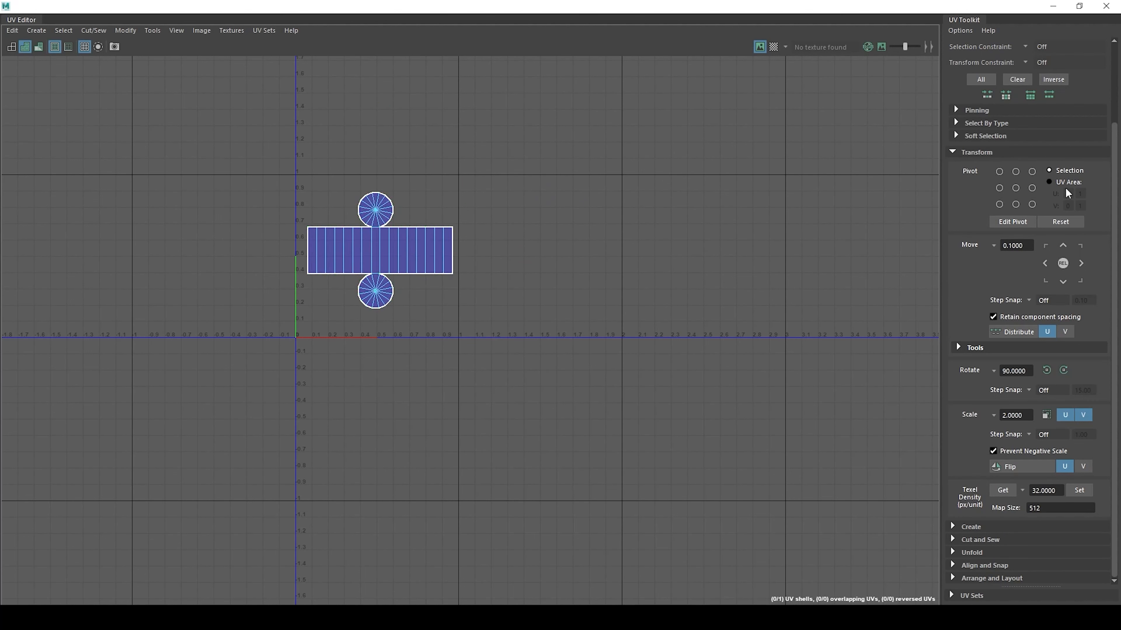
Step: Close the UV Editor and return the cylinder to object selection
{"action": "key", "text": "f"}
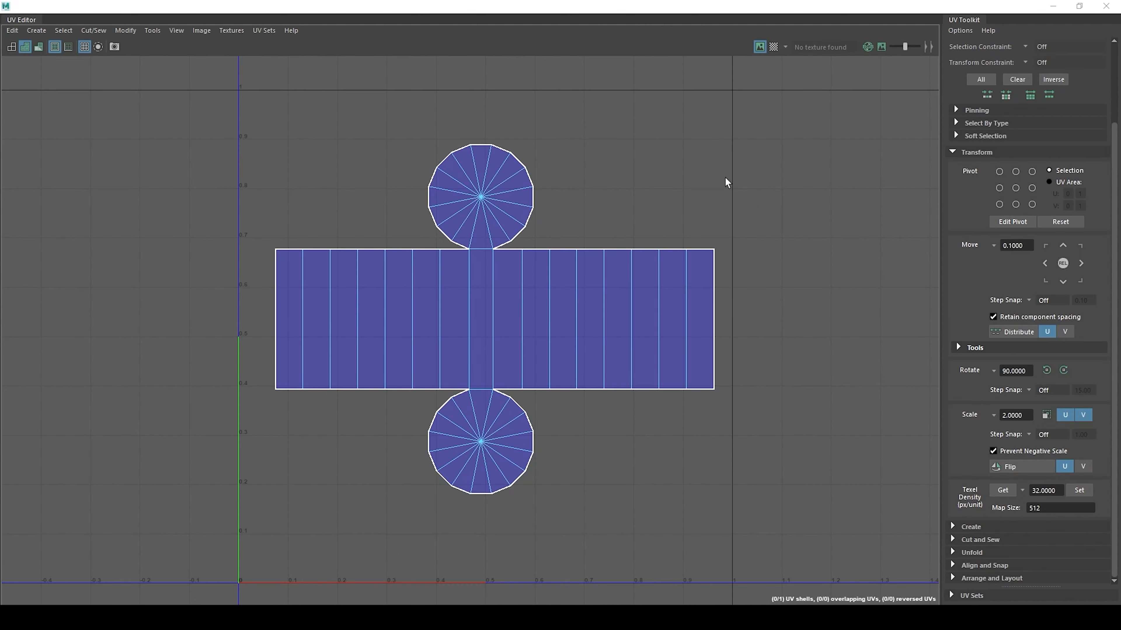
{"action": "scroll", "coordinate": [650, 213], "scroll_direction": "down", "scroll_amount": 1}
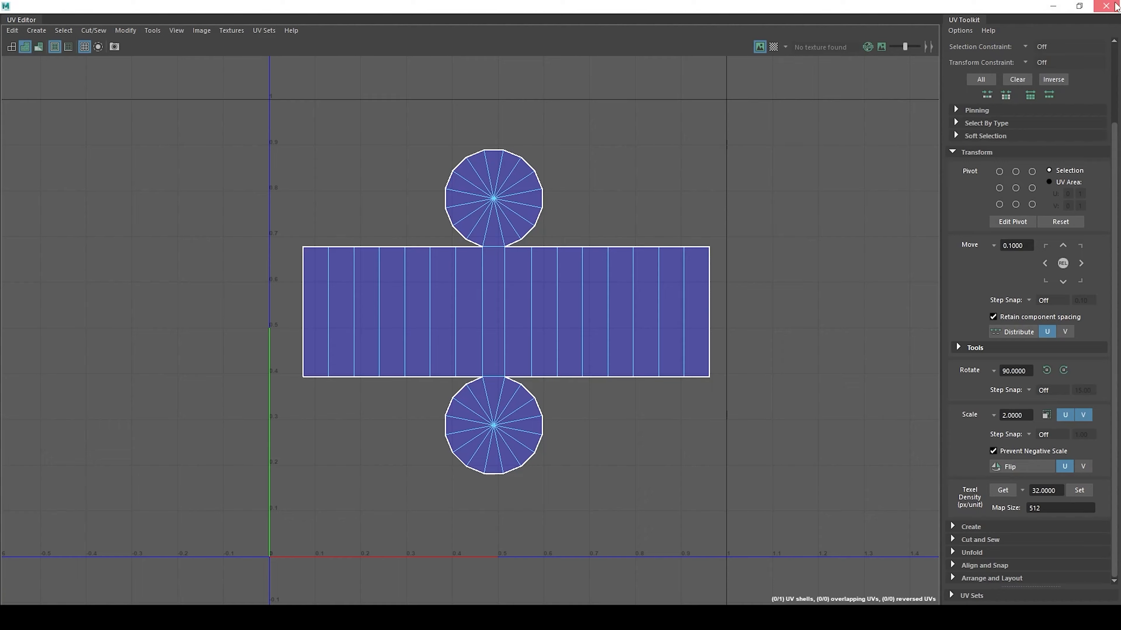
{"action": "left_click", "coordinate": [1113, 6]}
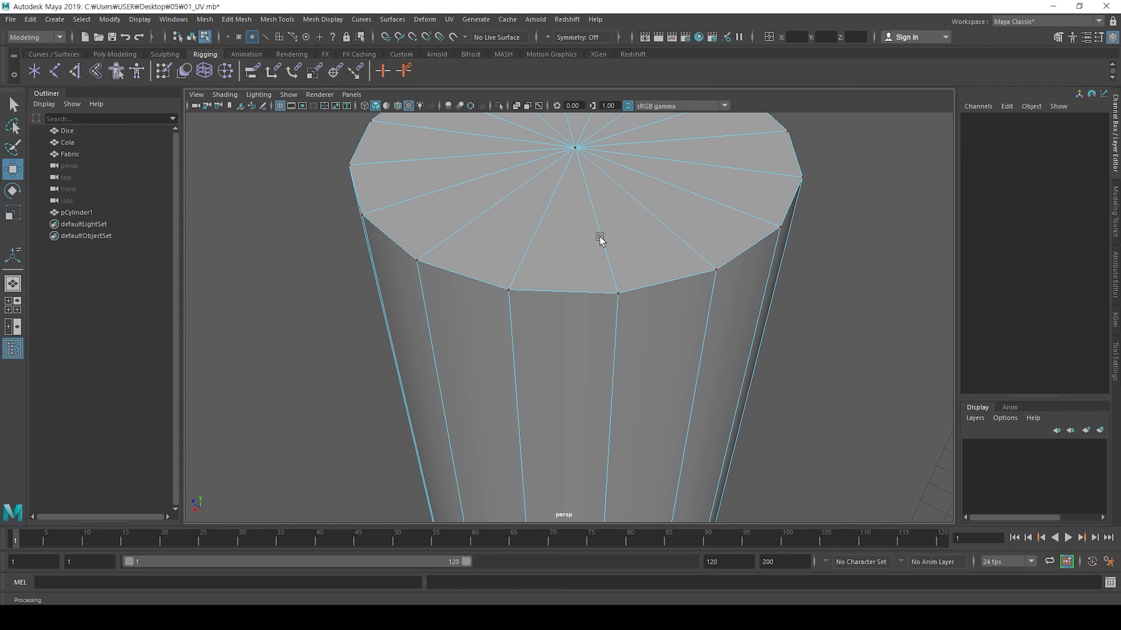
{"action": "scroll", "coordinate": [601, 238], "scroll_direction": "down", "scroll_amount": 10}
{"action": "key", "text": "F8"}
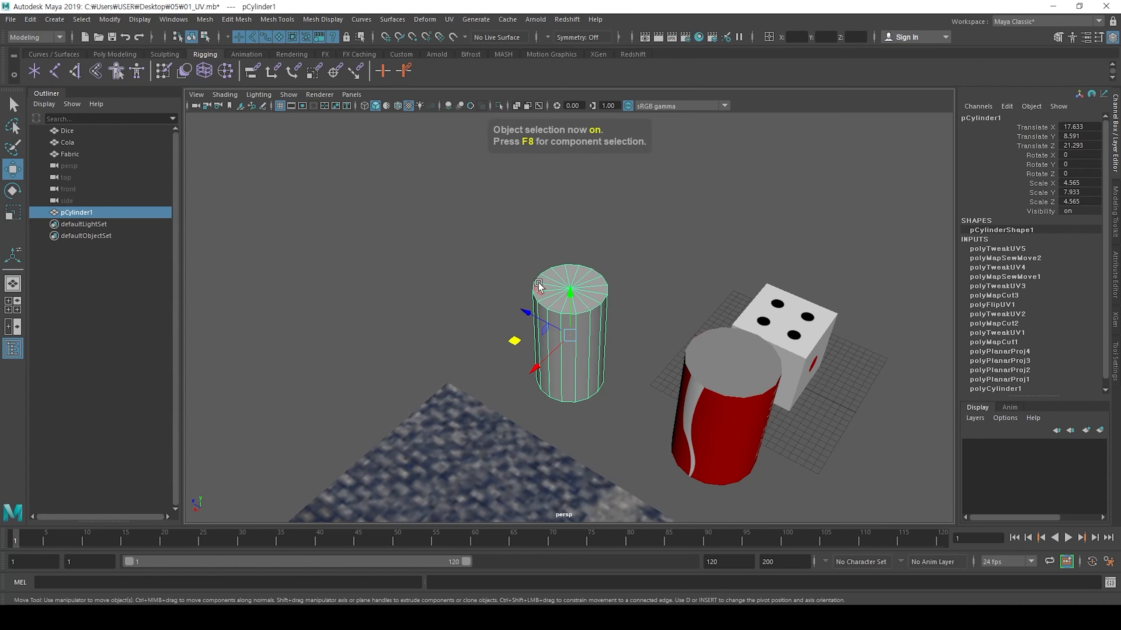
{"action": "left_click_drag", "start_coordinate": [670, 293], "coordinate": [723, 283], "text": "alt"}
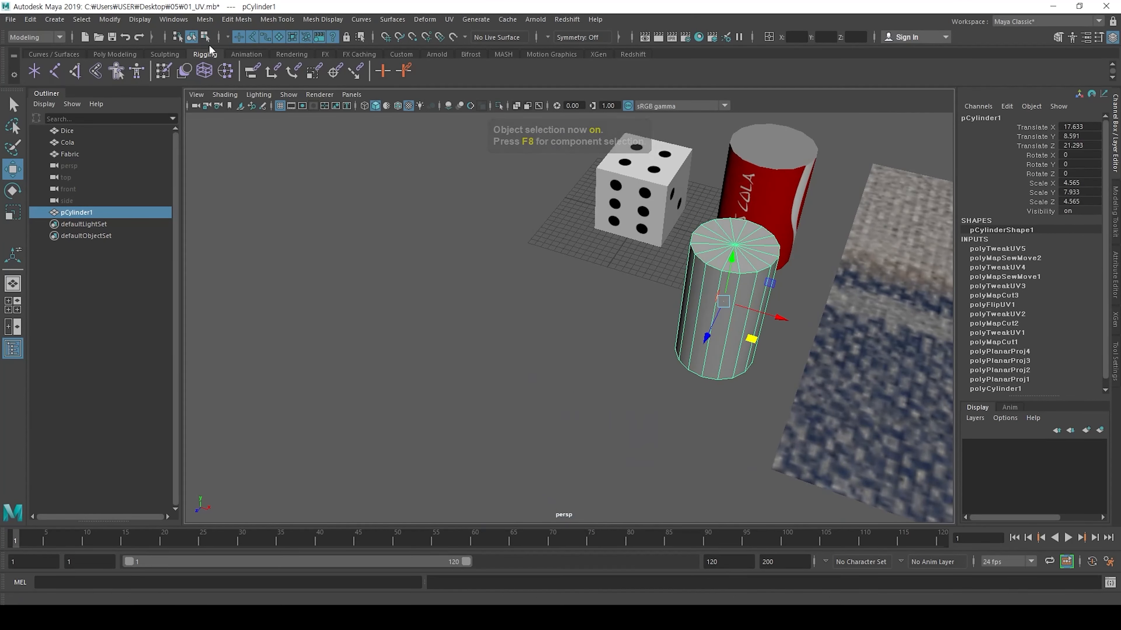
Step: Create a polygon sphere, scale it uniformly to 6.155 and place it beside the cylinder at X -1.84, Z 21.69
{"action": "left_click", "coordinate": [54, 19]}
{"action": "mouse_move", "coordinate": [90, 60]}
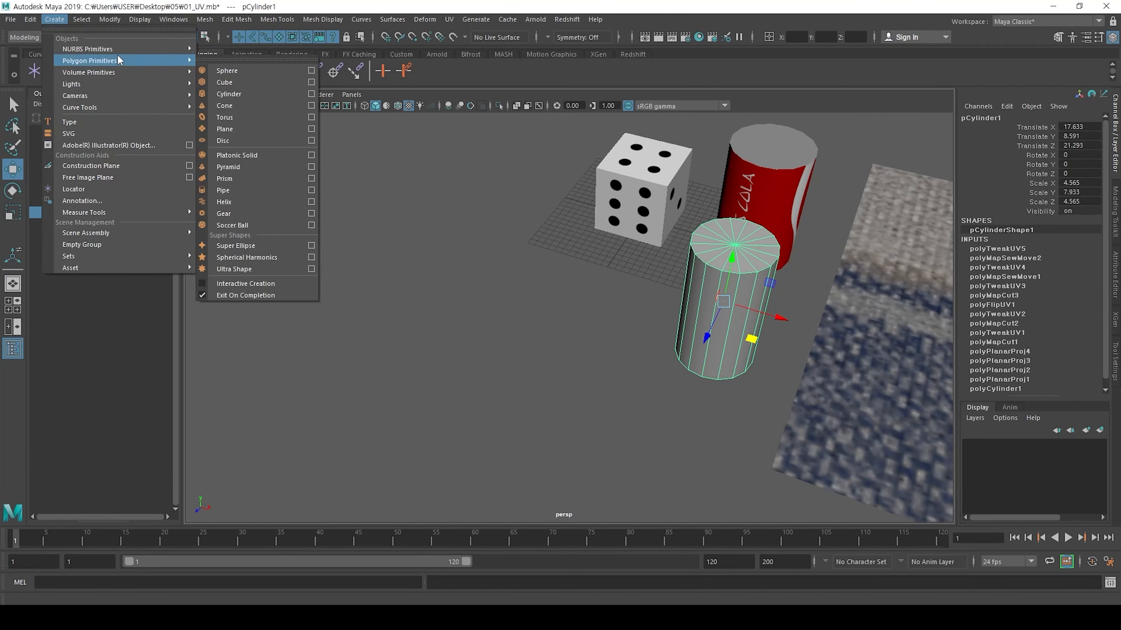
{"action": "left_click", "coordinate": [234, 74]}
{"action": "scroll", "coordinate": [592, 303], "scroll_direction": "up", "scroll_amount": 2}
{"action": "left_click_drag", "start_coordinate": [653, 179], "coordinate": [620, 296]}
{"action": "key", "text": "r"}
{"action": "key", "text": "w"}
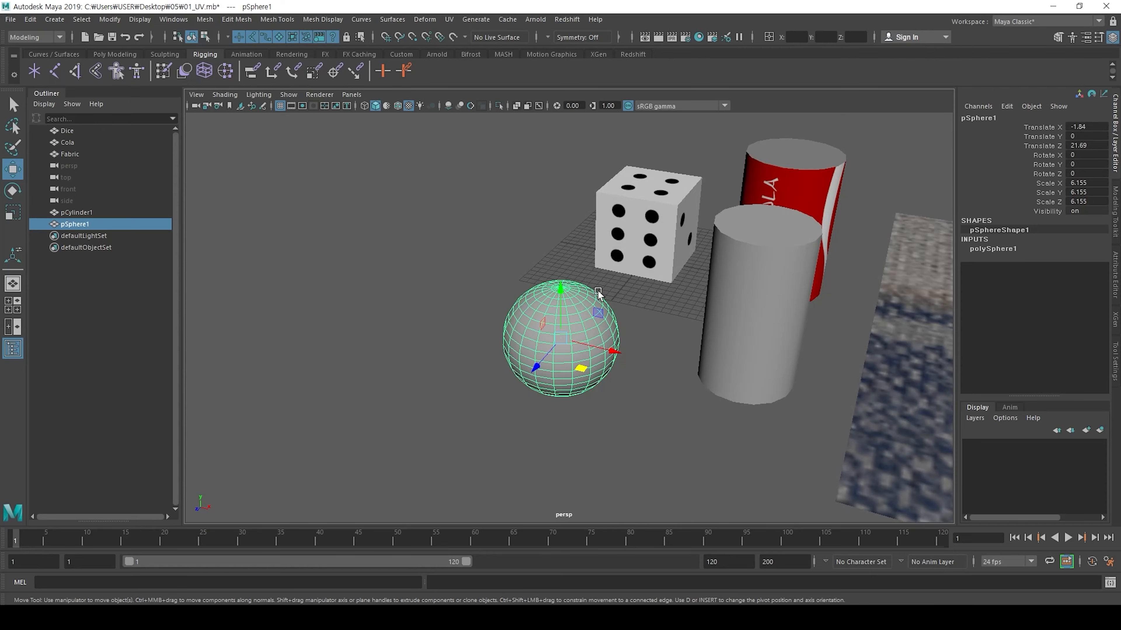
Step: Apply a planar UV projection to the sphere from the Y axis, fitted to the bounding box, and close its options
{"action": "right_click_drag", "start_coordinate": [615, 339], "coordinate": [672, 362], "text": "alt"}
{"action": "middle_click_drag", "start_coordinate": [627, 353], "coordinate": [661, 305], "text": "alt"}
{"action": "right_click_drag", "start_coordinate": [661, 306], "coordinate": [682, 312], "text": "alt"}
{"action": "left_click_drag", "start_coordinate": [583, 310], "coordinate": [594, 302], "text": "alt"}
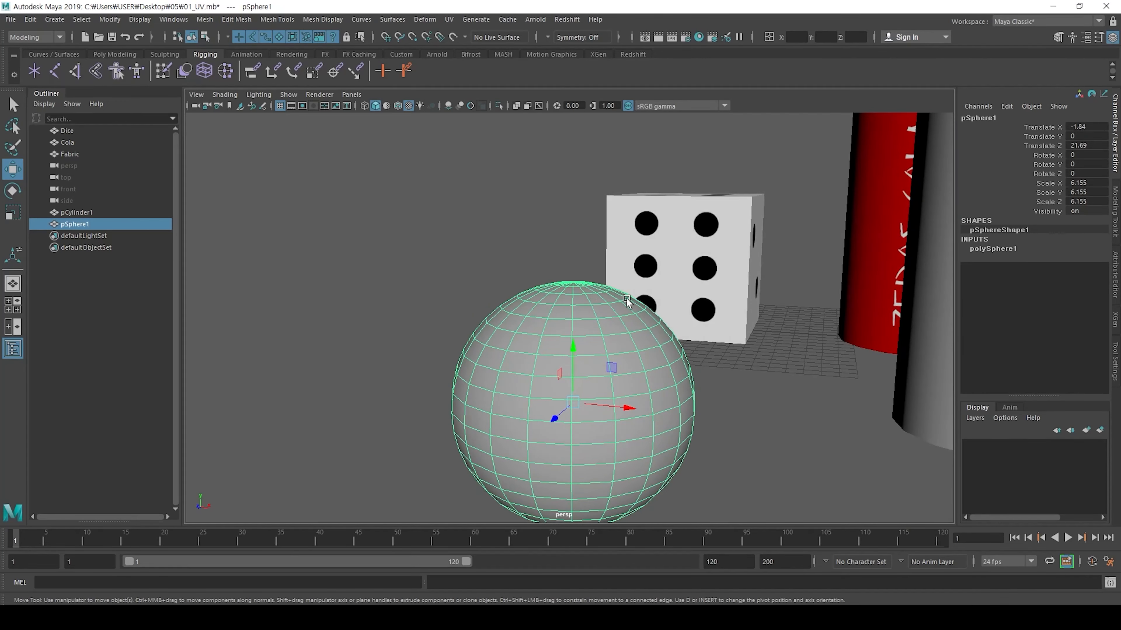
{"action": "key", "text": "f"}
{"action": "left_click", "coordinate": [475, 19]}
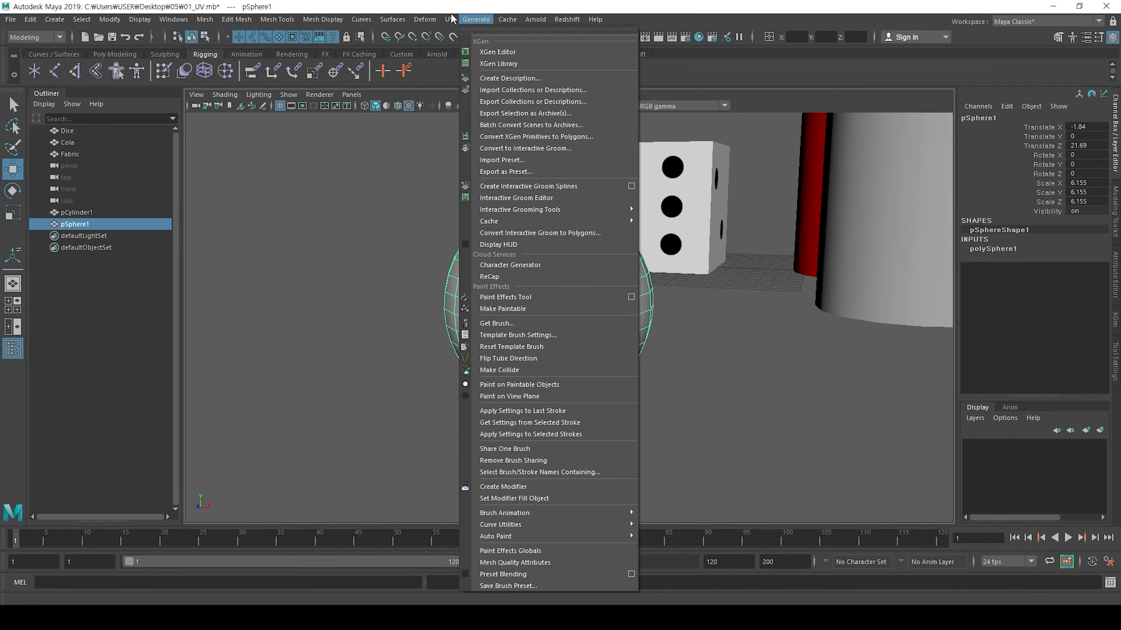
{"action": "mouse_move", "coordinate": [449, 19]}
{"action": "left_click", "coordinate": [569, 165]}
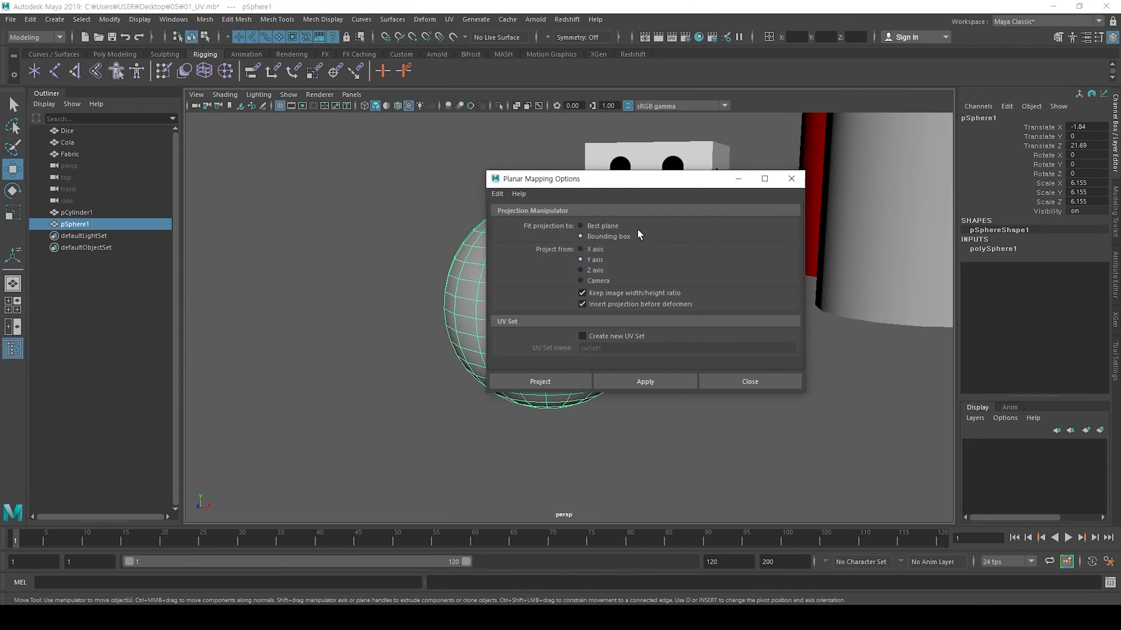
{"action": "left_click_drag", "start_coordinate": [620, 182], "coordinate": [895, 194]}
{"action": "left_click_drag", "start_coordinate": [613, 250], "coordinate": [670, 374], "text": "alt"}
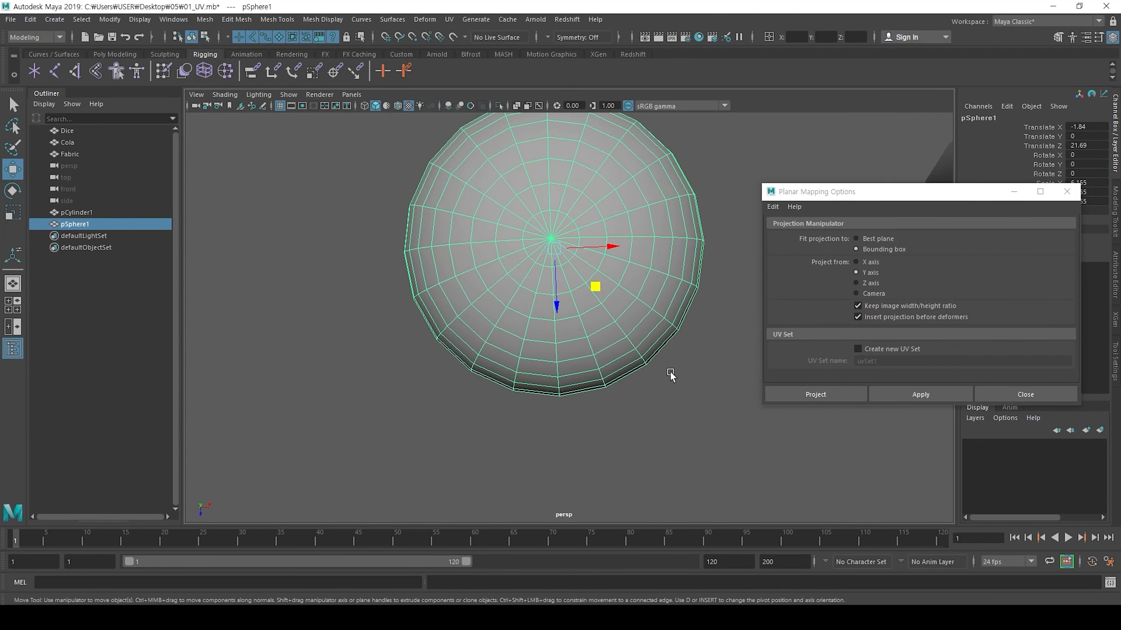
{"action": "scroll", "coordinate": [670, 375], "scroll_direction": "down", "scroll_amount": 3}
{"action": "left_click", "coordinate": [920, 394]}
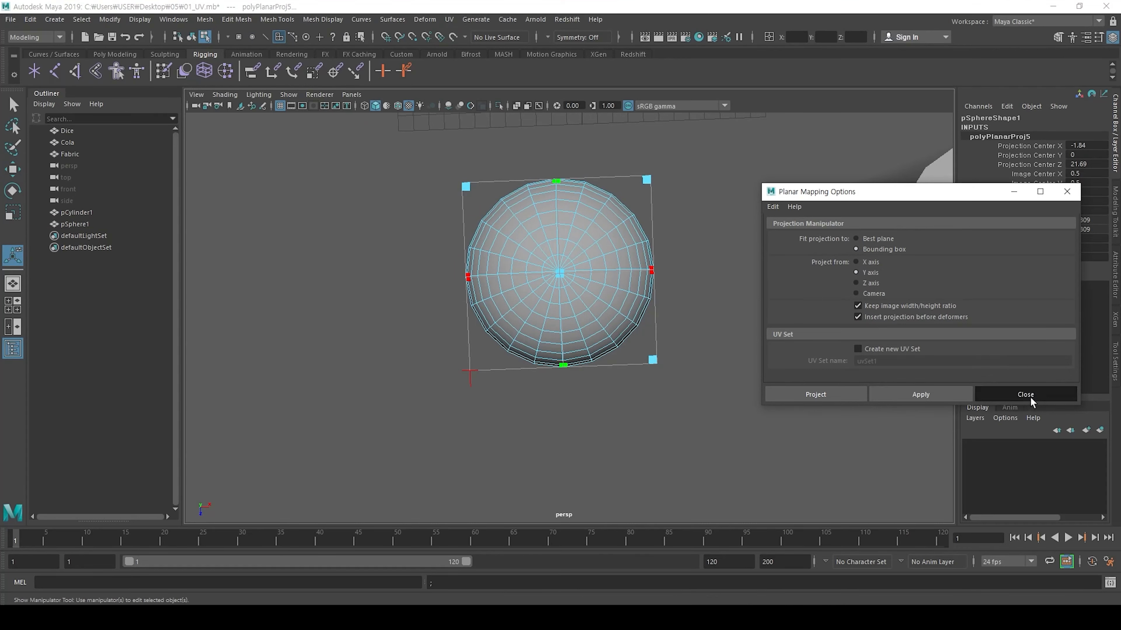
{"action": "left_click", "coordinate": [1030, 397]}
Step: Leave the projection manipulator and return the sphere to object selection with the Move tool
{"action": "key", "text": "w"}
{"action": "key", "text": "F8"}
{"action": "left_click_drag", "start_coordinate": [577, 395], "coordinate": [567, 331], "text": "alt"}
{"action": "scroll", "coordinate": [556, 344], "scroll_direction": "up", "scroll_amount": 4}
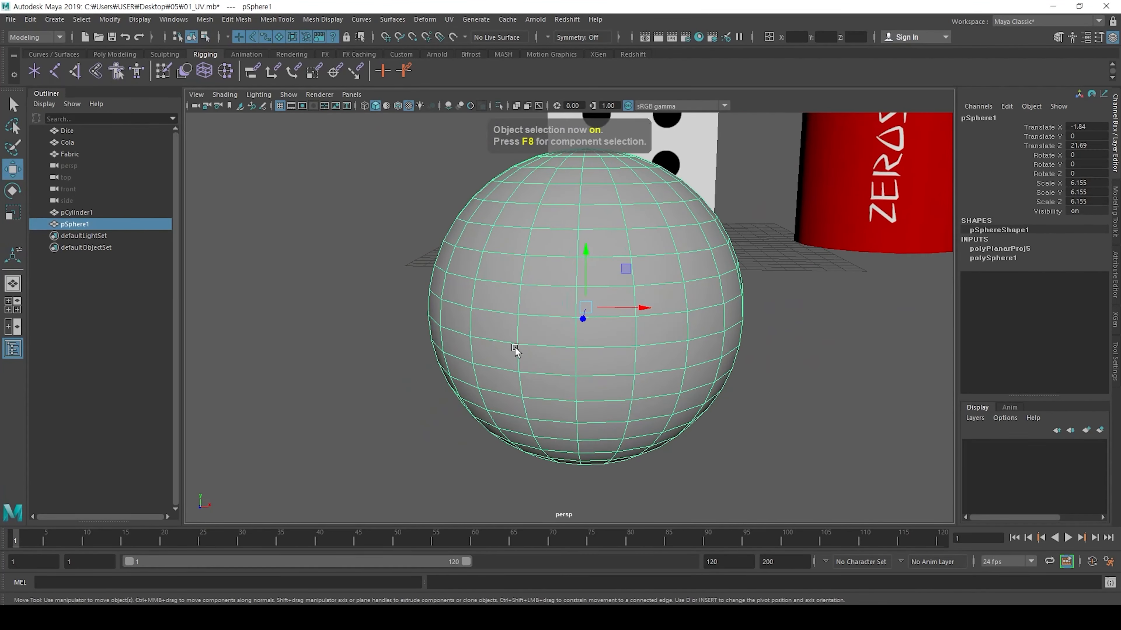
Step: Cut the sphere's UVs along the horizontal edge loop around its middle
{"action": "scroll", "coordinate": [543, 337], "scroll_direction": "up", "scroll_amount": 2}
{"action": "key", "text": "F10"}
{"action": "double_click", "coordinate": [543, 317]}
{"action": "left_click_drag", "start_coordinate": [568, 354], "coordinate": [570, 302], "text": "alt"}
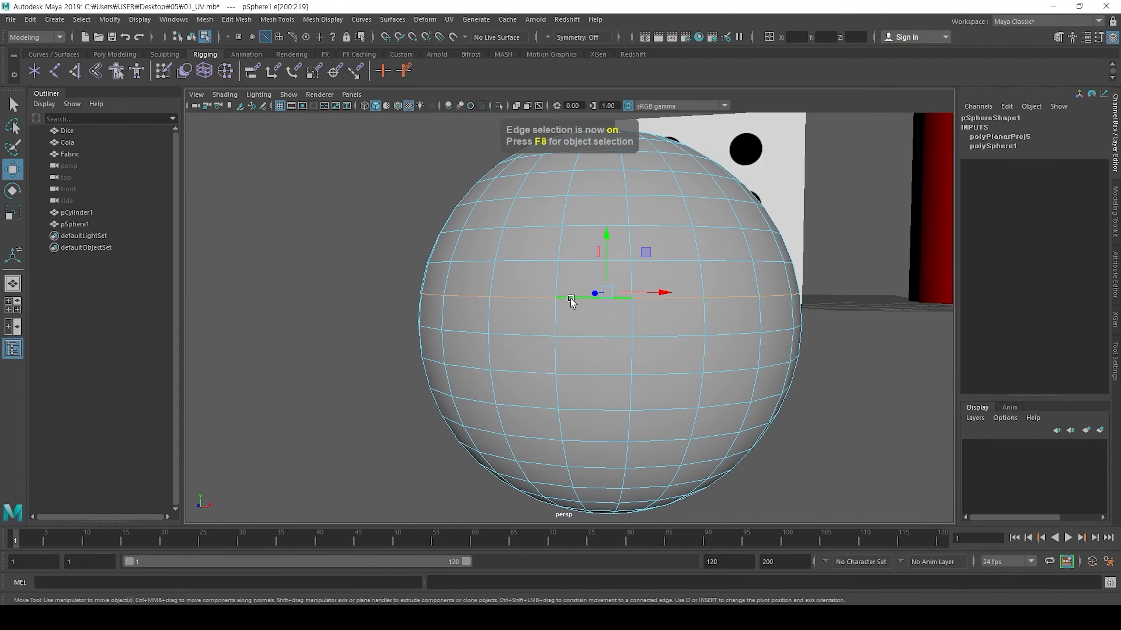
{"action": "key", "text": "alt+Tab"}
{"action": "right_click_drag", "start_coordinate": [607, 186], "coordinate": [565, 204], "text": "shift"}
Step: Select one hemisphere's UV shell, place it outside the UV tile beside the other shell, and flip it
{"action": "right_click_drag", "start_coordinate": [657, 290], "coordinate": [335, 267], "text": "alt"}
{"action": "right_click_drag", "start_coordinate": [498, 309], "coordinate": [532, 333]}
{"action": "left_click", "coordinate": [534, 334]}
{"action": "left_click_drag", "start_coordinate": [558, 311], "coordinate": [262, 307]}
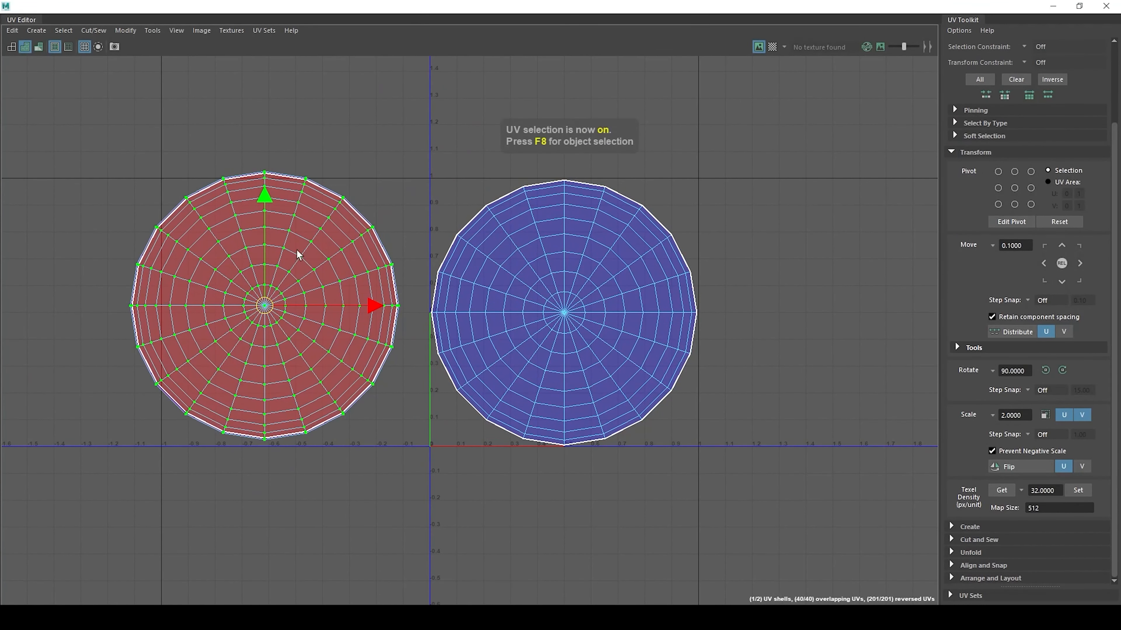
{"action": "right_click_drag", "start_coordinate": [201, 172], "coordinate": [162, 204], "text": "shift"}
{"action": "right_click_drag", "start_coordinate": [248, 207], "coordinate": [250, 273], "text": "shift"}
Step: Examine the sphere's UV distortion in the viewport with the checker map, then hide the checker map
{"action": "right_click_drag", "start_coordinate": [508, 312], "coordinate": [460, 193], "text": "alt"}
{"action": "left_click", "coordinate": [460, 197]}
{"action": "left_click_drag", "start_coordinate": [164, 443], "coordinate": [856, 113]}
{"action": "left_click_drag", "start_coordinate": [434, 455], "coordinate": [792, 191]}
{"action": "left_click", "coordinate": [772, 46]}
{"action": "left_click_drag", "start_coordinate": [754, 5], "coordinate": [712, 416]}
{"action": "scroll", "coordinate": [630, 267], "scroll_direction": "up", "scroll_amount": 3}
{"action": "left_click_drag", "start_coordinate": [629, 267], "coordinate": [639, 286], "text": "alt"}
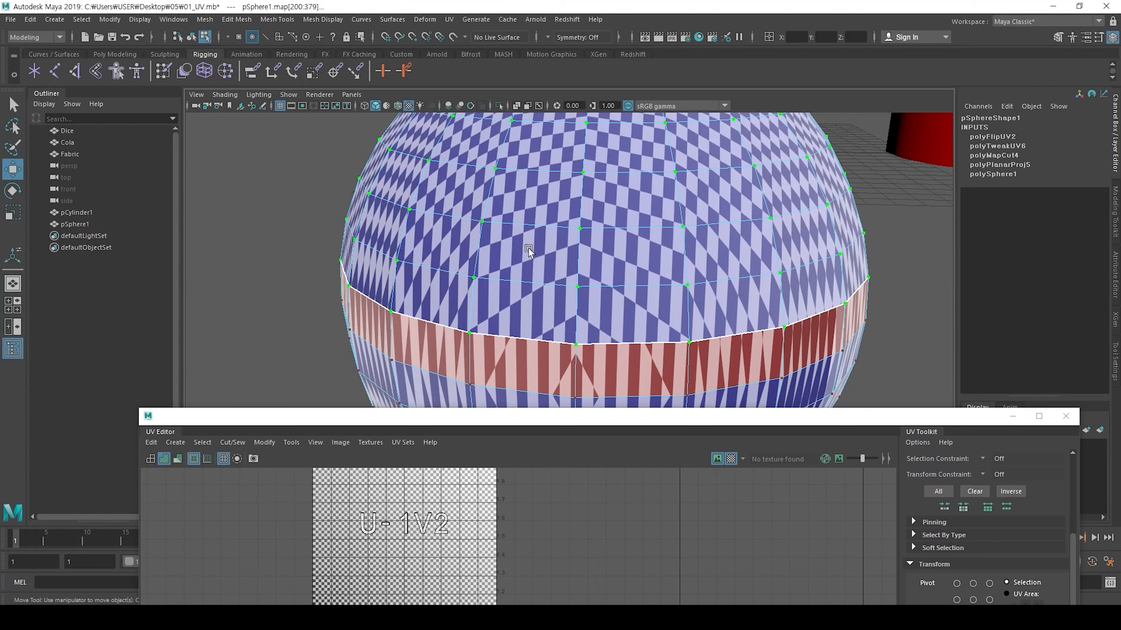
{"action": "left_click", "coordinate": [731, 459]}
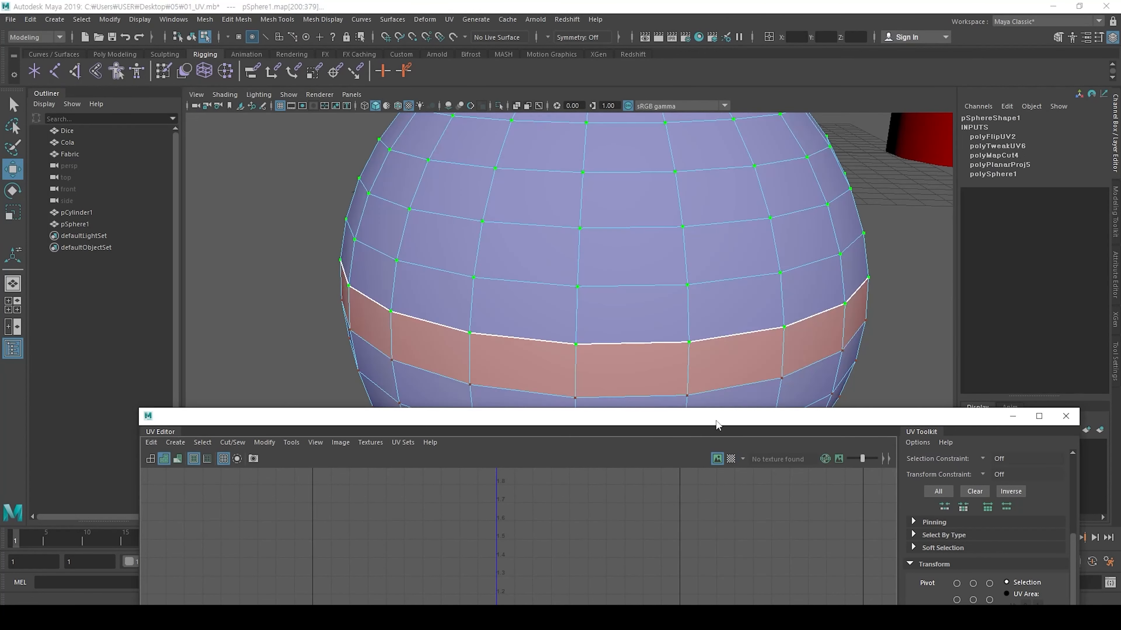
Step: Maximize the UV Editor, unfold both hemisphere shells and display the checker map on the sphere
{"action": "double_click", "coordinate": [715, 418]}
{"action": "scroll", "coordinate": [539, 289], "scroll_direction": "down", "scroll_amount": 1}
{"action": "right_click_drag", "start_coordinate": [463, 216], "coordinate": [357, 193]}
{"action": "left_click", "coordinate": [332, 294]}
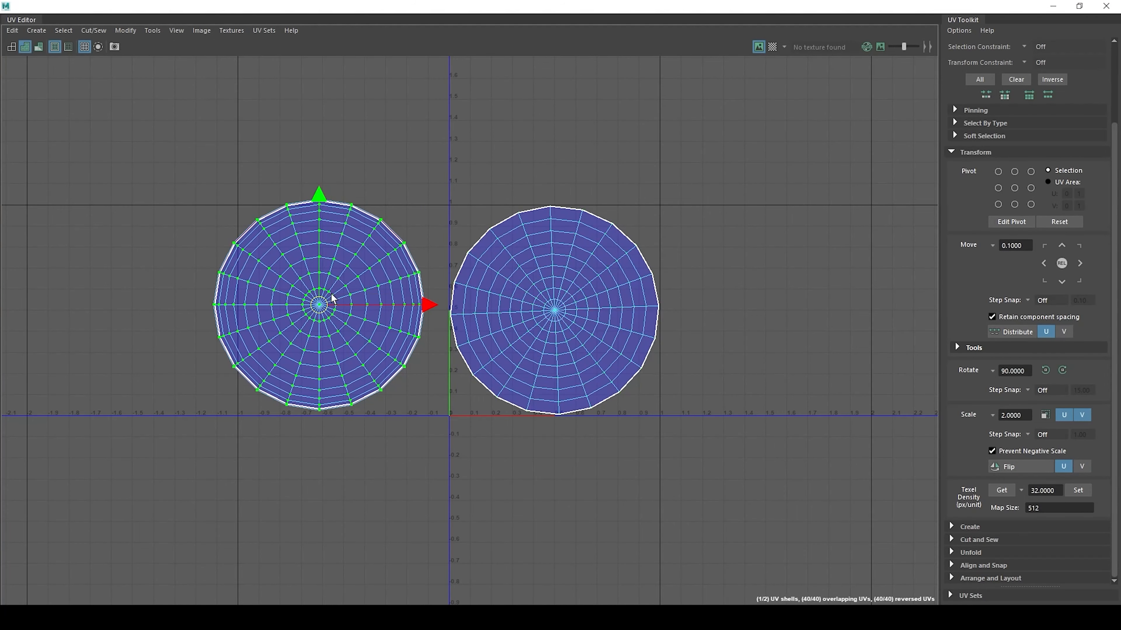
{"action": "key", "text": "ctrl+u"}
{"action": "left_click", "coordinate": [724, 361]}
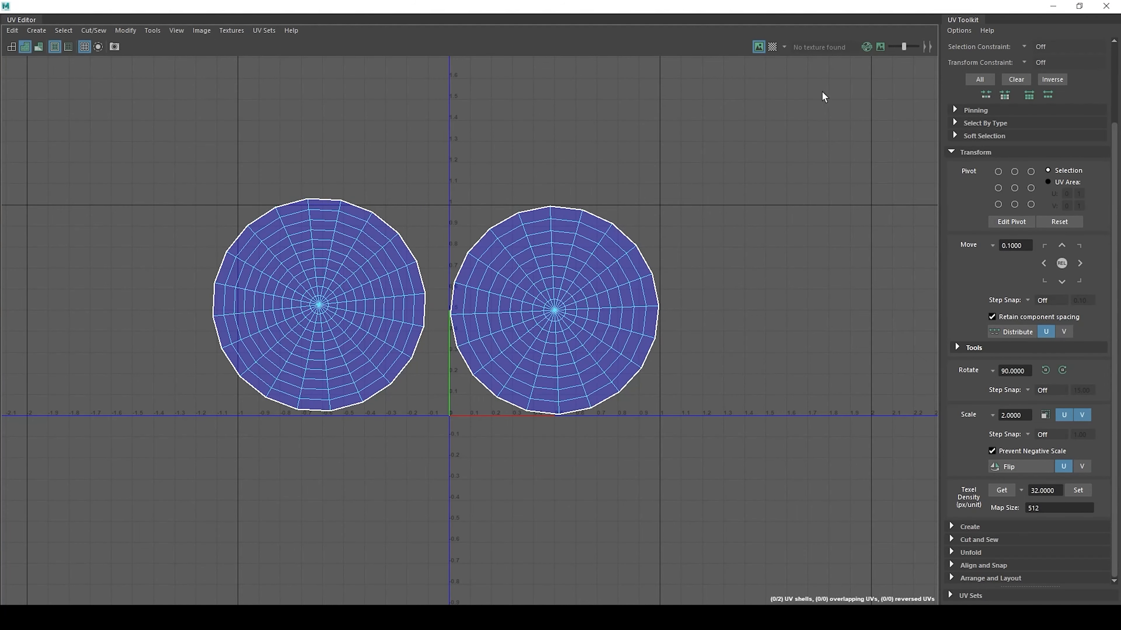
{"action": "left_click", "coordinate": [772, 46]}
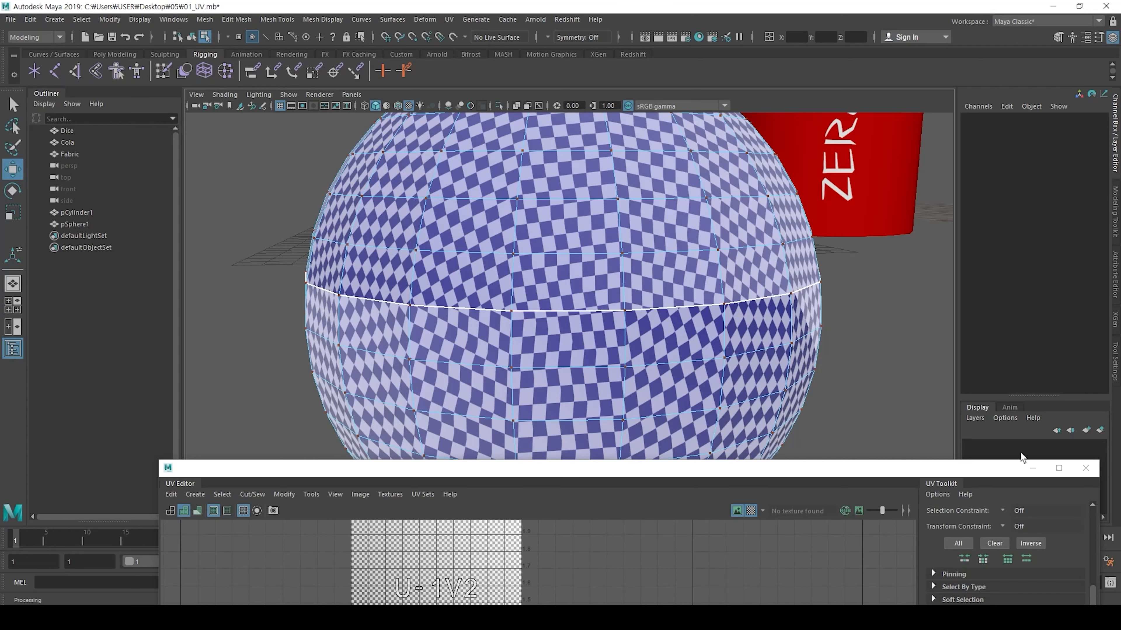
Step: Close the UV Editor and delete the practice sphere and the practice cylinder from the scene
{"action": "left_click", "coordinate": [1085, 469]}
{"action": "scroll", "coordinate": [702, 376], "scroll_direction": "down", "scroll_amount": 5}
{"action": "key", "text": "F8"}
{"action": "key", "text": "Delete"}
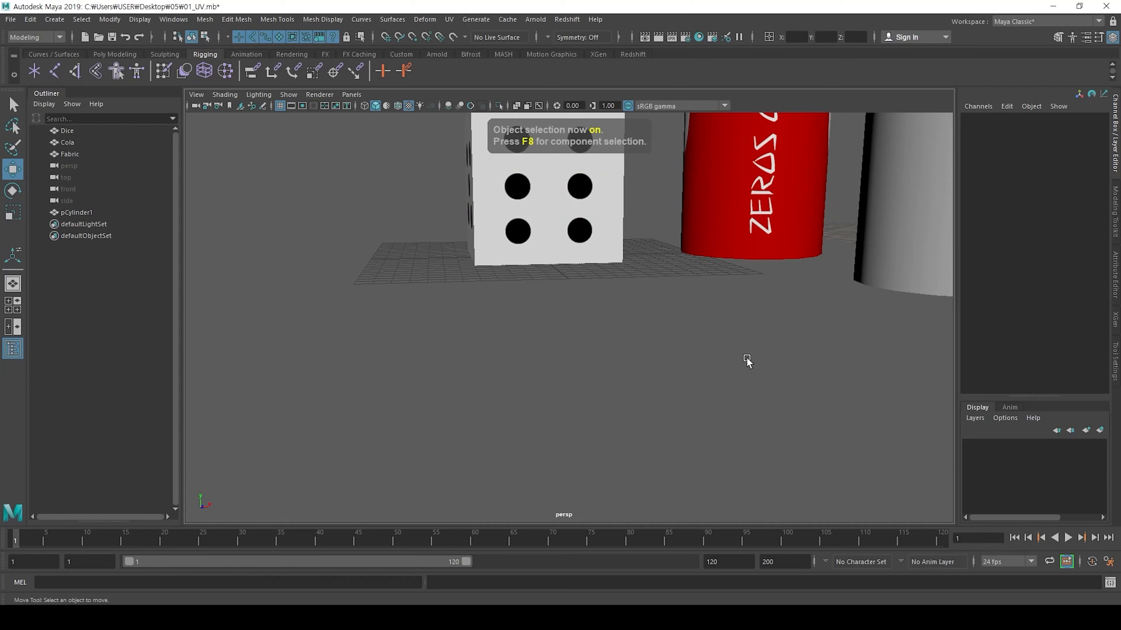
{"action": "scroll", "coordinate": [747, 360], "scroll_direction": "down", "scroll_amount": 5}
{"action": "left_click_drag", "start_coordinate": [357, 313], "coordinate": [543, 311], "text": "alt"}
{"action": "left_click", "coordinate": [506, 258]}
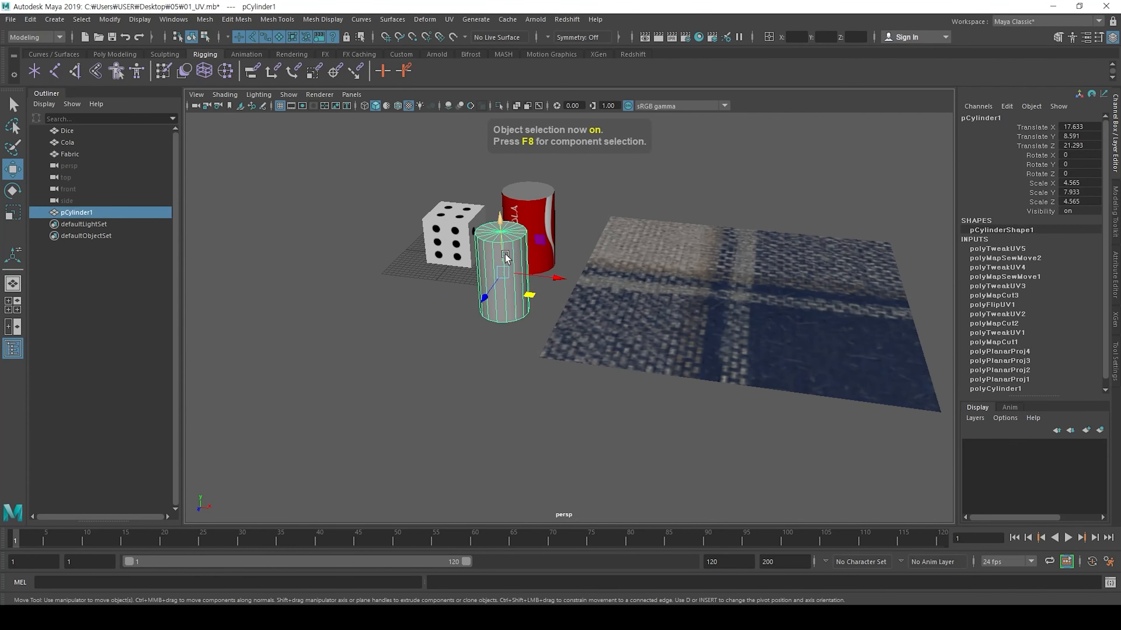
{"action": "key", "text": "Delete"}
Step: Select the Fabric plane and open the UV Editor on its plaid texture with the checker map hidden
{"action": "scroll", "coordinate": [658, 306], "scroll_direction": "up", "scroll_amount": 5}
{"action": "left_click", "coordinate": [691, 285]}
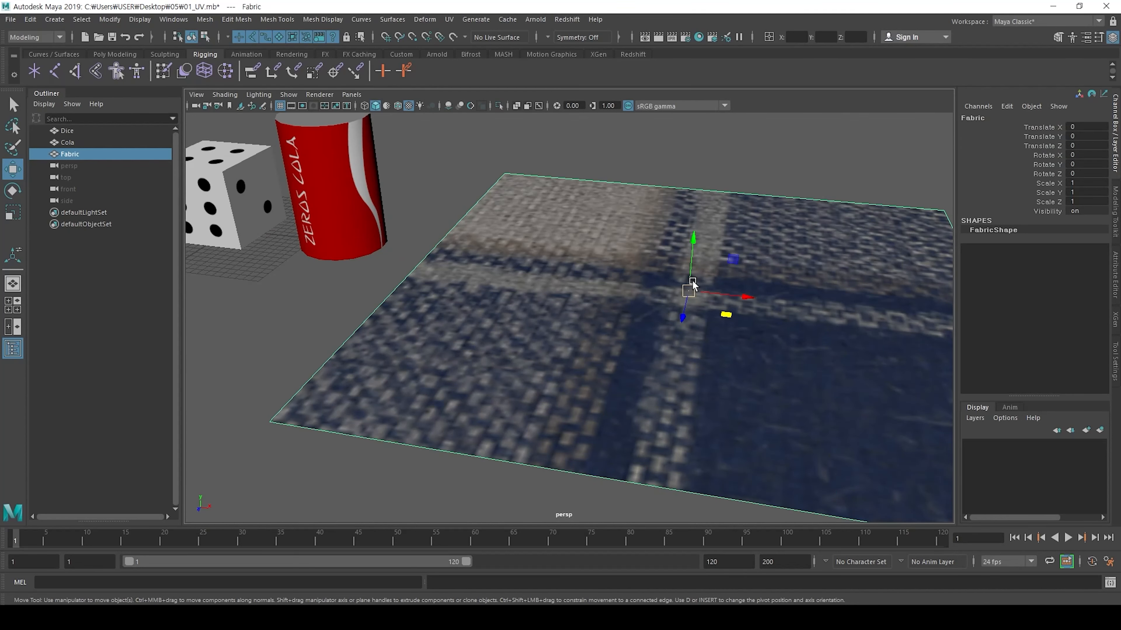
{"action": "scroll", "coordinate": [713, 292], "scroll_direction": "down", "scroll_amount": 2}
{"action": "left_click_drag", "start_coordinate": [714, 292], "coordinate": [688, 321], "text": "alt"}
{"action": "middle_click_drag", "start_coordinate": [687, 321], "coordinate": [615, 303], "text": "alt"}
{"action": "left_click_drag", "start_coordinate": [615, 303], "coordinate": [646, 299], "text": "alt"}
{"action": "scroll", "coordinate": [646, 299], "scroll_direction": "down", "scroll_amount": 1}
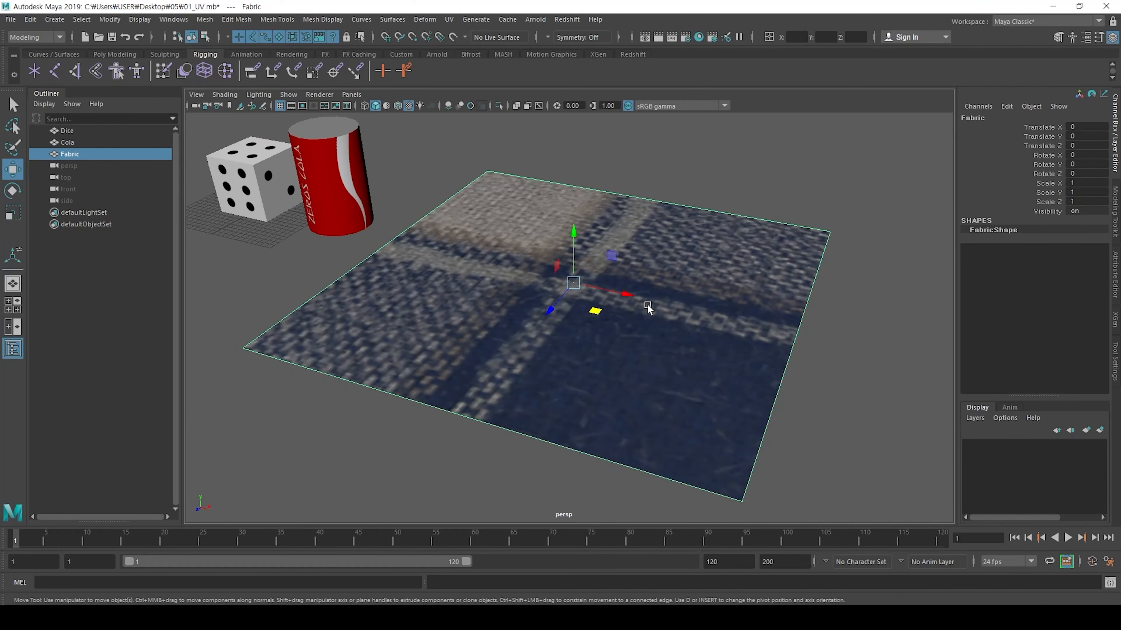
{"action": "key", "text": "alt+u"}
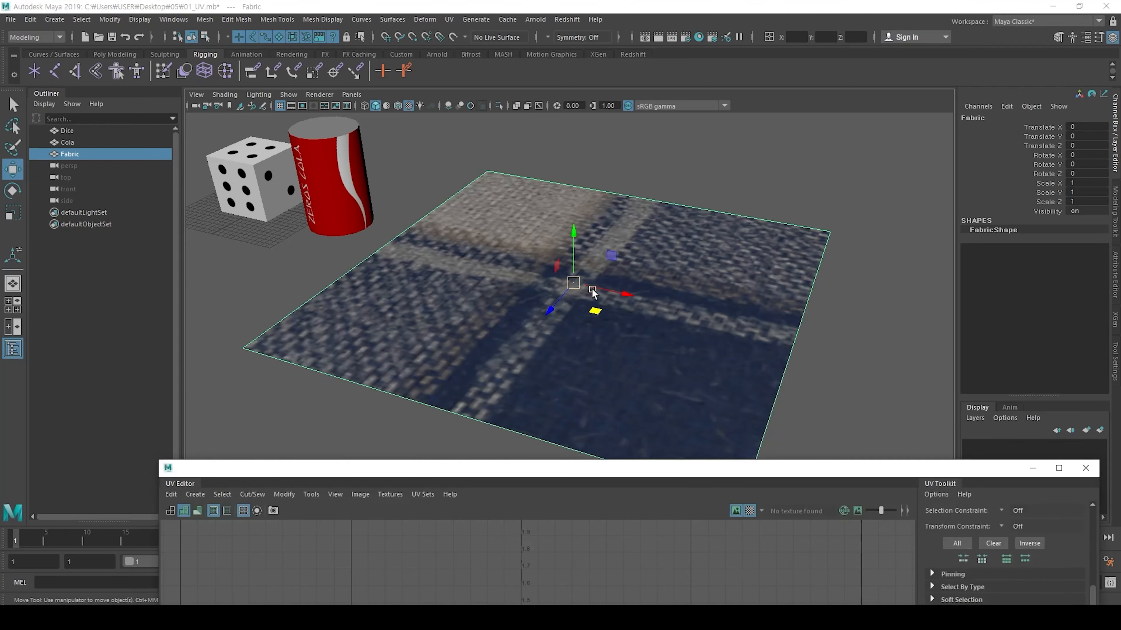
{"action": "left_click_drag", "start_coordinate": [676, 471], "coordinate": [616, 54]}
{"action": "left_click", "coordinate": [685, 94]}
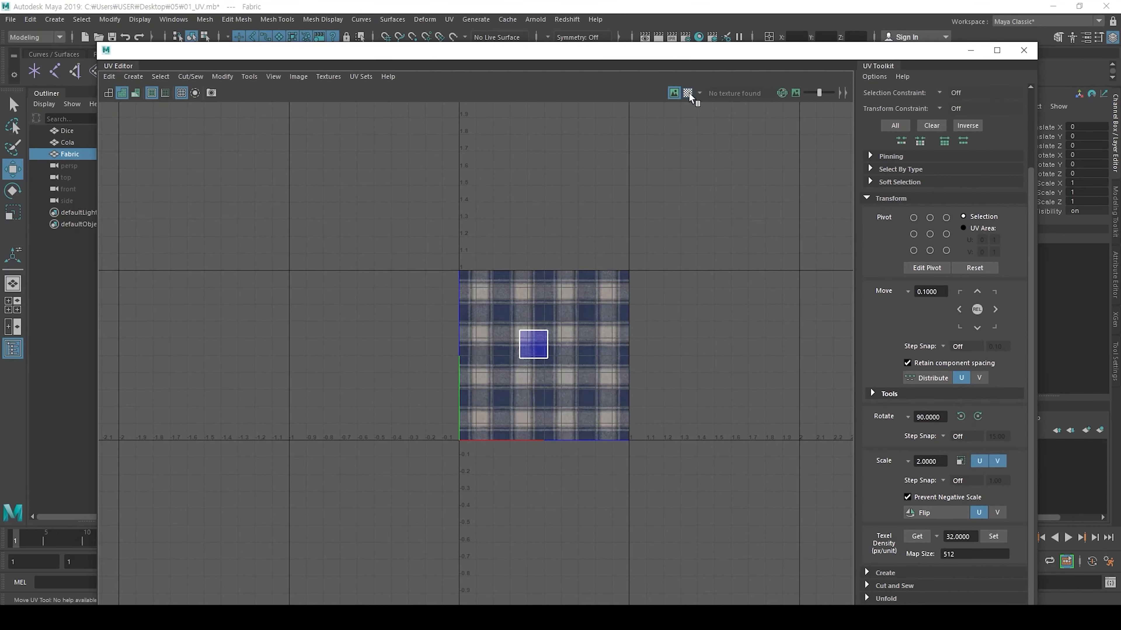
{"action": "right_click_drag", "start_coordinate": [653, 319], "coordinate": [663, 428], "text": "alt"}
{"action": "middle_click_drag", "start_coordinate": [600, 432], "coordinate": [560, 363], "text": "alt"}
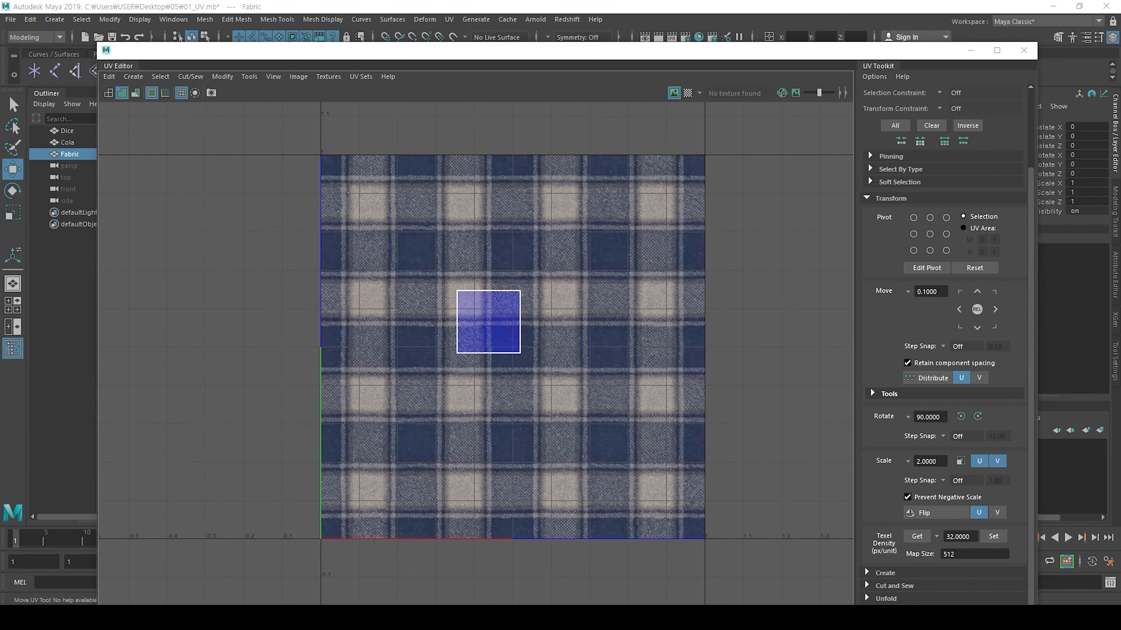
{"action": "key", "text": "ctrl+1"}
{"action": "left_click", "coordinate": [474, 326]}
{"action": "mouse_move", "coordinate": [436, 356]}
{"action": "left_mouse_down", "text": "ctrl"}
{"action": "mouse_move", "coordinate": [573, 193]}
{"action": "mouse_move", "coordinate": [595, 213]}
{"action": "left_mouse_up", "text": "ctrl"}
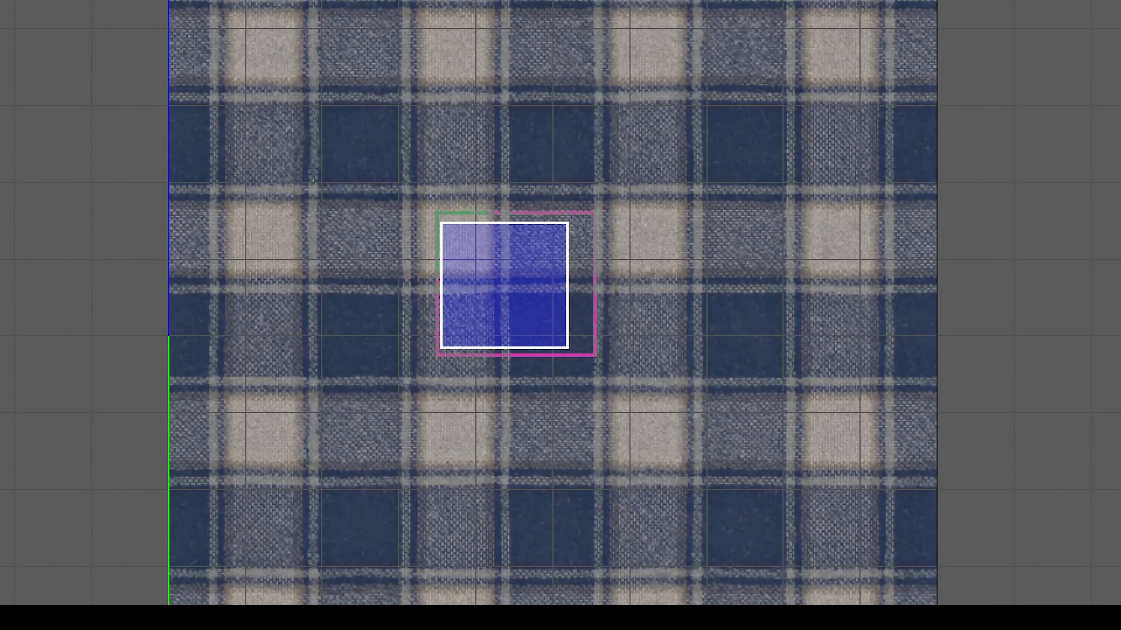
{"action": "key", "text": "Escape"}
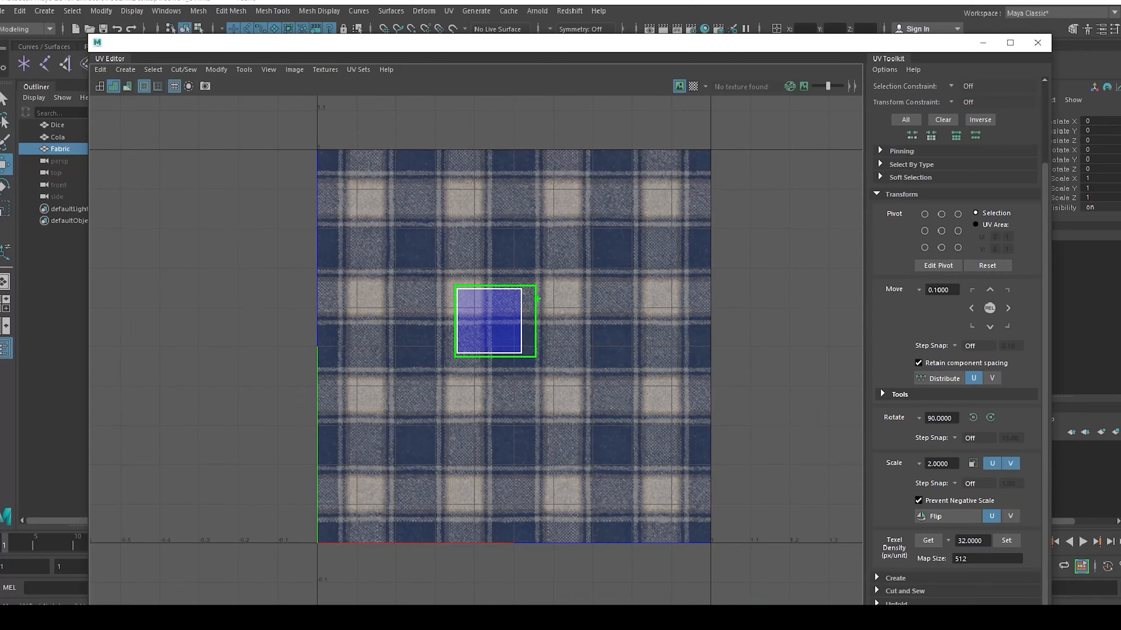
{"action": "key", "text": "ctrl+1"}
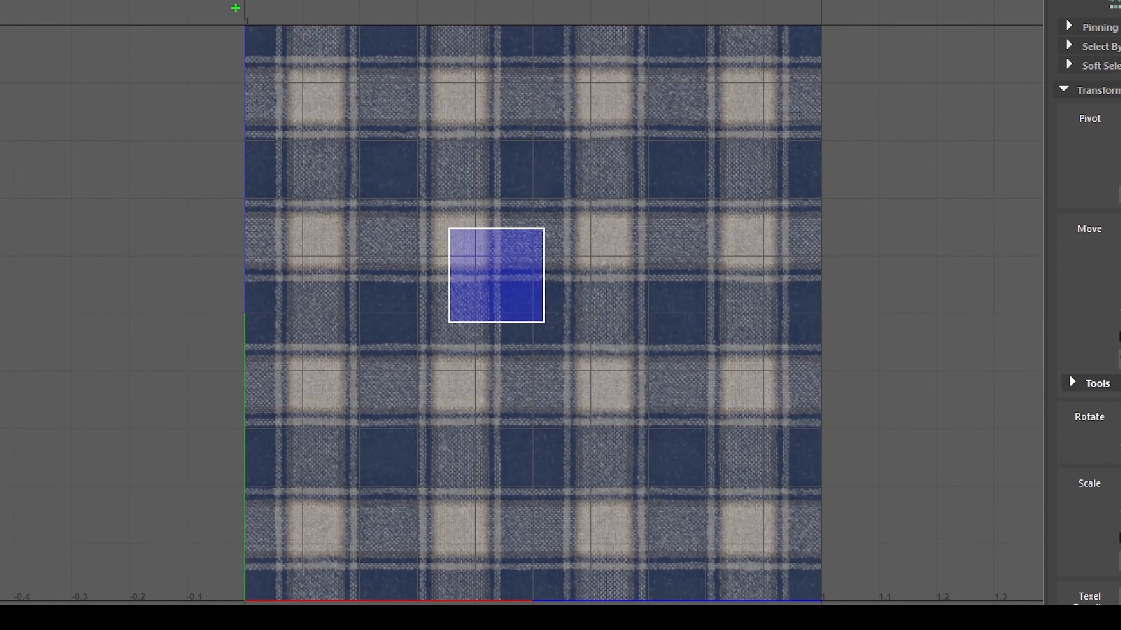
{"action": "left_click_drag", "start_coordinate": [244, 28], "coordinate": [815, 600], "text": "ctrl"}
{"action": "key", "text": "e"}
{"action": "mouse_move", "coordinate": [452, 230]}
{"action": "left_mouse_down", "text": "ctrl"}
{"action": "mouse_move", "coordinate": [556, 321]}
{"action": "mouse_move", "coordinate": [545, 326]}
{"action": "left_mouse_up", "text": "ctrl"}
{"action": "key", "text": "e"}
{"action": "key", "text": "Escape"}
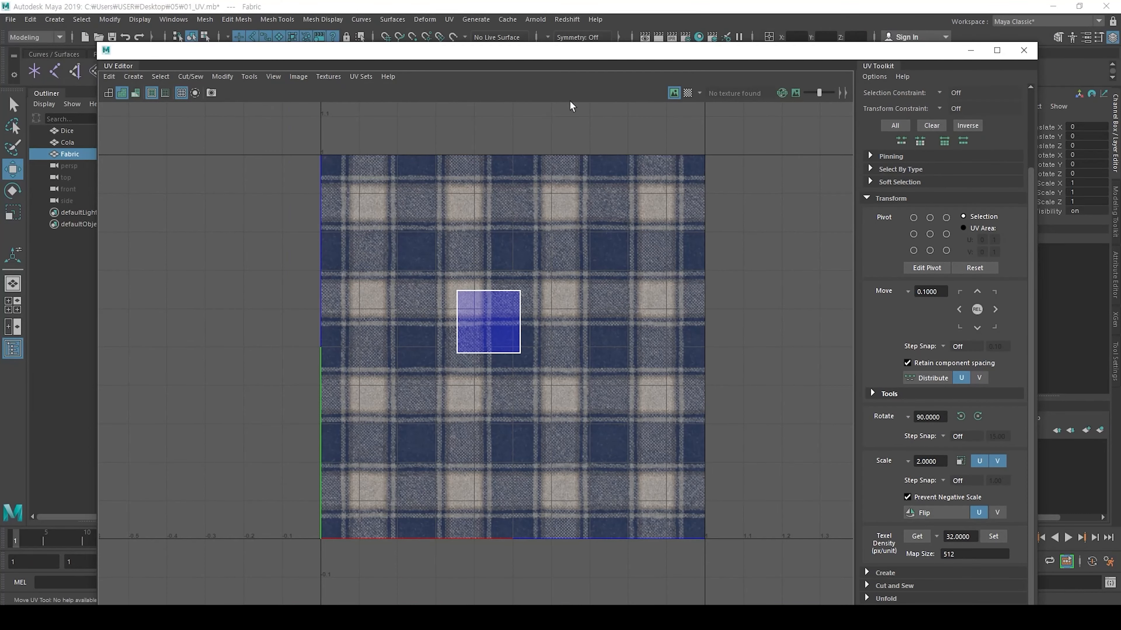
{"action": "left_click_drag", "start_coordinate": [586, 60], "coordinate": [571, 2]}
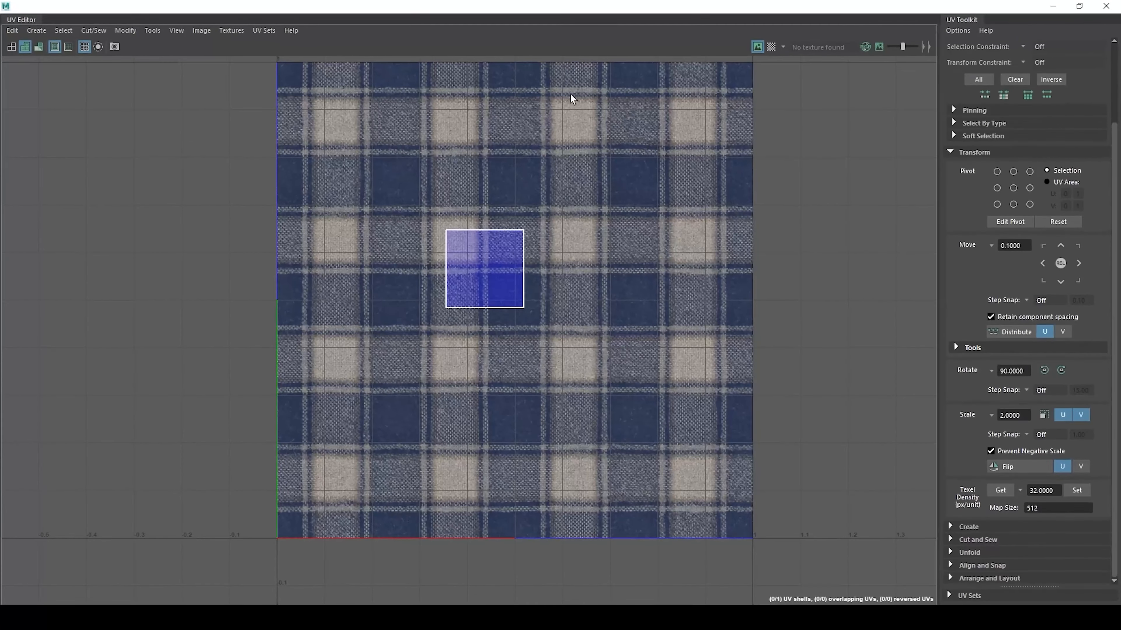
{"action": "middle_click_drag", "start_coordinate": [550, 210], "coordinate": [533, 220], "text": "alt"}
{"action": "key", "text": "ctrl+1"}
{"action": "left_click", "coordinate": [450, 274]}
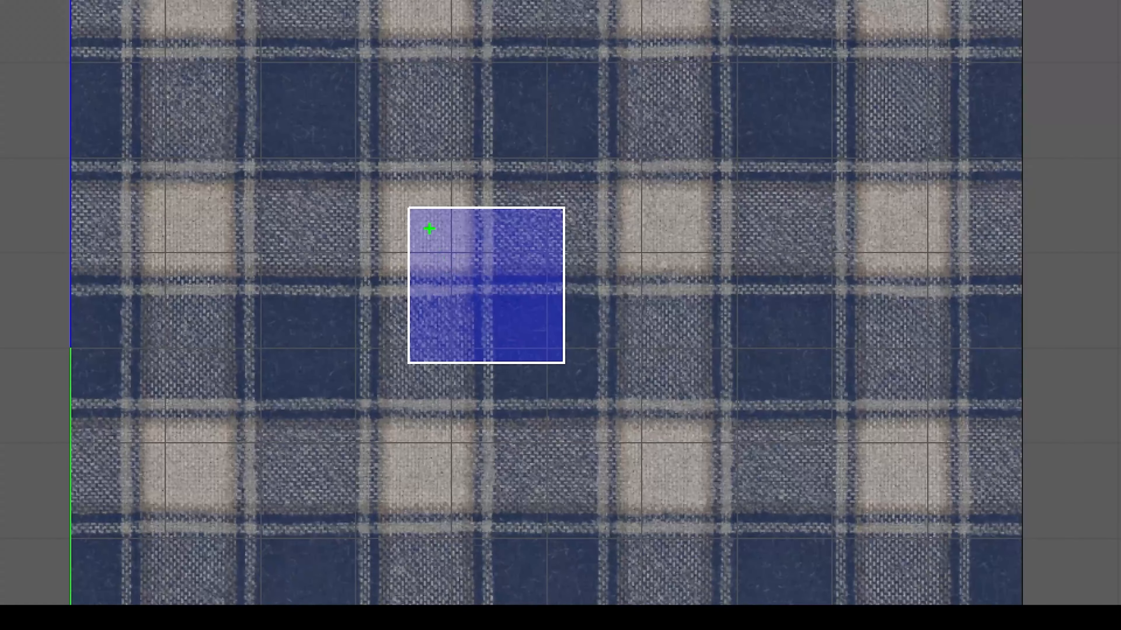
{"action": "left_click_drag", "start_coordinate": [405, 202], "coordinate": [565, 357], "text": "ctrl"}
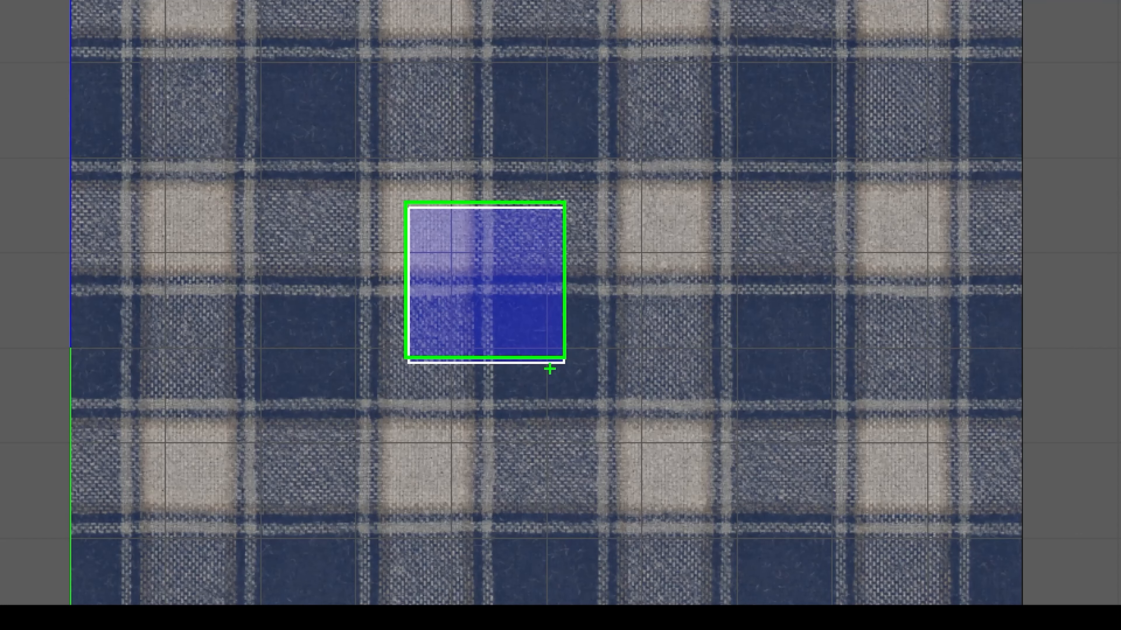
{"action": "key", "text": "Escape"}
Step: Select all of the Fabric plane's UVs and scale them up uniformly from the shell's centre
{"action": "right_click_drag", "start_coordinate": [475, 267], "coordinate": [527, 266]}
{"action": "left_click_drag", "start_coordinate": [387, 353], "coordinate": [542, 231]}
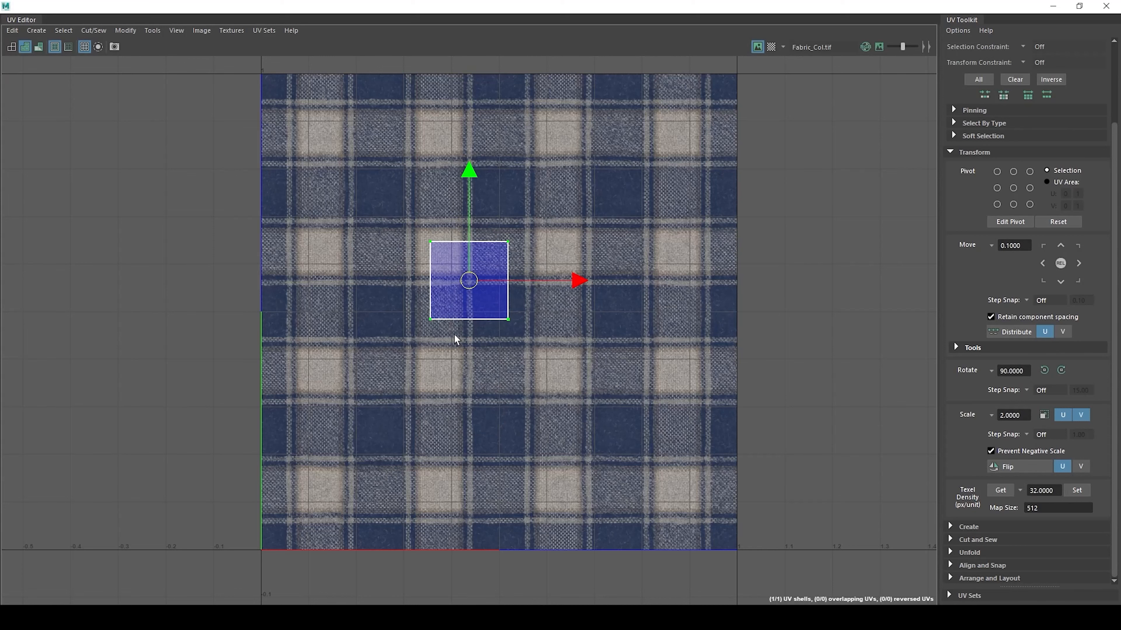
{"action": "key", "text": "r"}
{"action": "left_click_drag", "start_coordinate": [469, 281], "coordinate": [593, 304]}
Step: Move the UV Editor aside to reveal the whole plane, and scale the fabric's UVs up further for more plaid repeats
{"action": "left_click_drag", "start_coordinate": [657, 5], "coordinate": [123, 70]}
{"action": "left_click_drag", "start_coordinate": [658, 283], "coordinate": [731, 303], "text": "alt"}
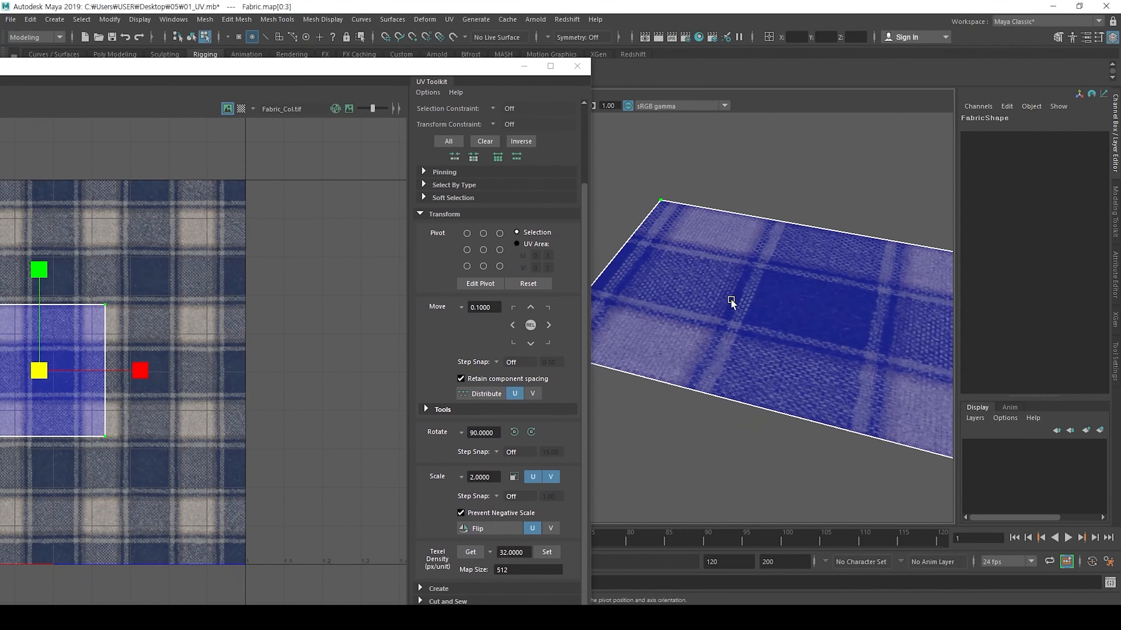
{"action": "left_click_drag", "start_coordinate": [365, 71], "coordinate": [655, 144]}
{"action": "left_click_drag", "start_coordinate": [363, 146], "coordinate": [306, 153]}
{"action": "middle_click_drag", "start_coordinate": [417, 331], "coordinate": [525, 295], "text": "alt"}
{"action": "middle_click_drag", "start_coordinate": [413, 433], "coordinate": [565, 275], "text": "alt"}
{"action": "left_click_drag", "start_coordinate": [596, 128], "coordinate": [144, 306]}
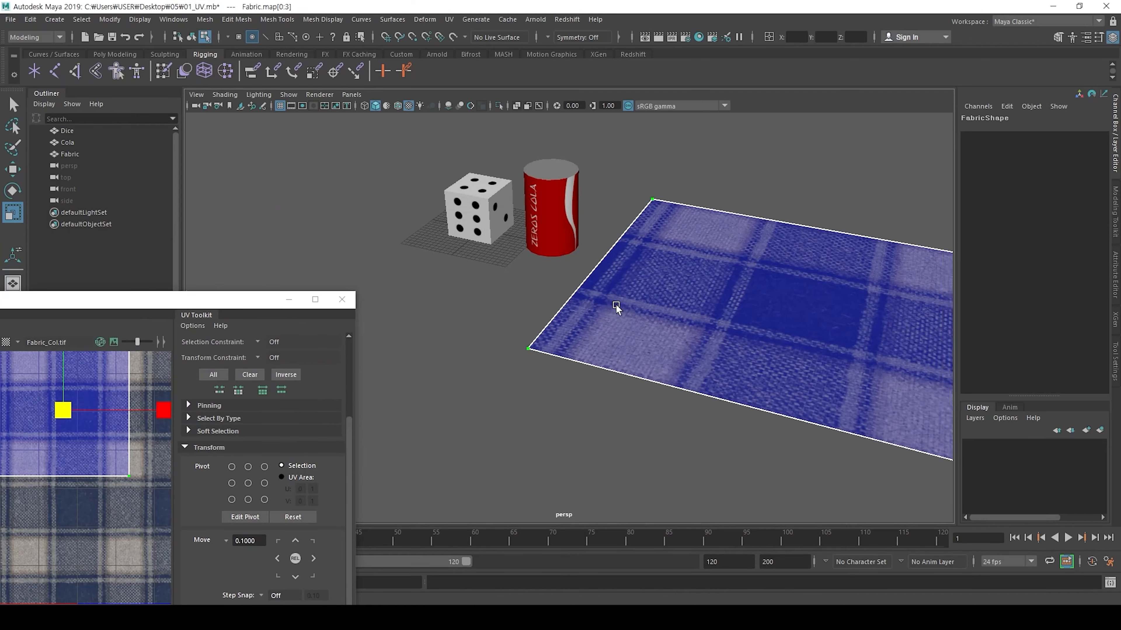
{"action": "left_click_drag", "start_coordinate": [615, 308], "coordinate": [651, 316], "text": "alt"}
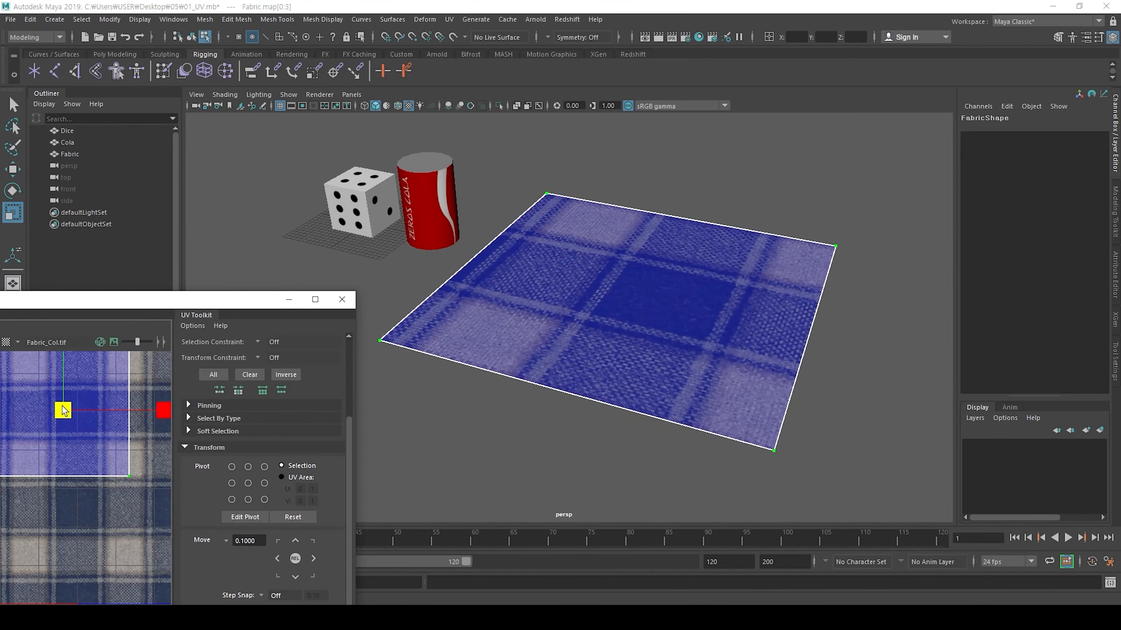
{"action": "left_click_drag", "start_coordinate": [63, 411], "coordinate": [350, 325]}
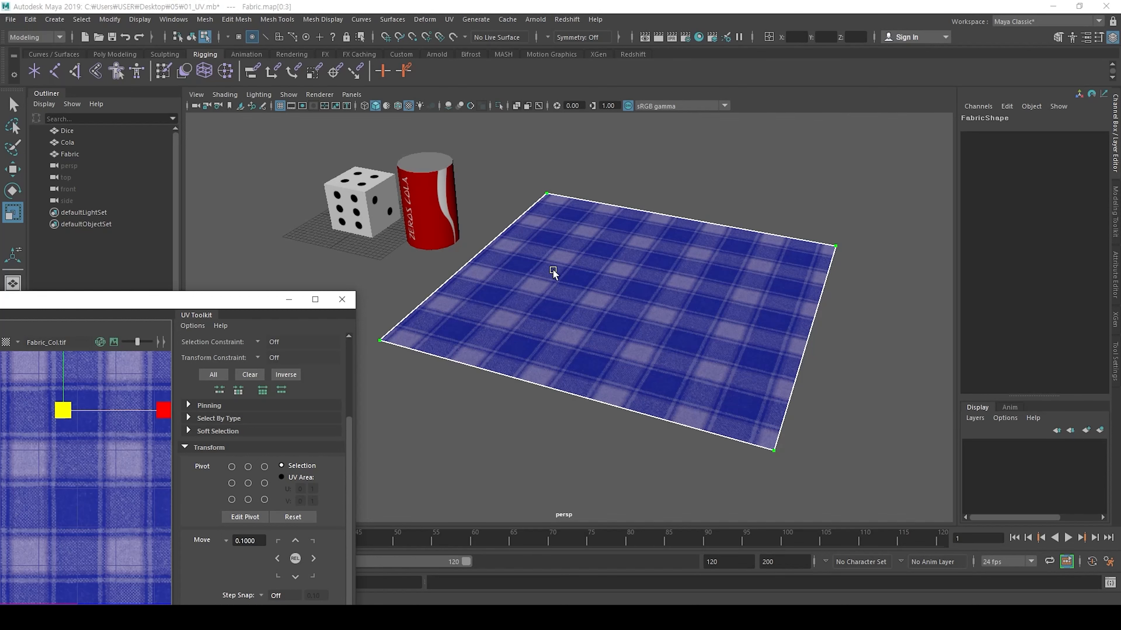
{"action": "key", "text": "ctrl+1"}
{"action": "left_click", "coordinate": [547, 313]}
{"action": "mouse_move", "coordinate": [501, 280]}
{"action": "left_mouse_down"}
{"action": "mouse_move", "coordinate": [508, 300]}
{"action": "mouse_move", "coordinate": [613, 227]}
{"action": "left_mouse_up"}
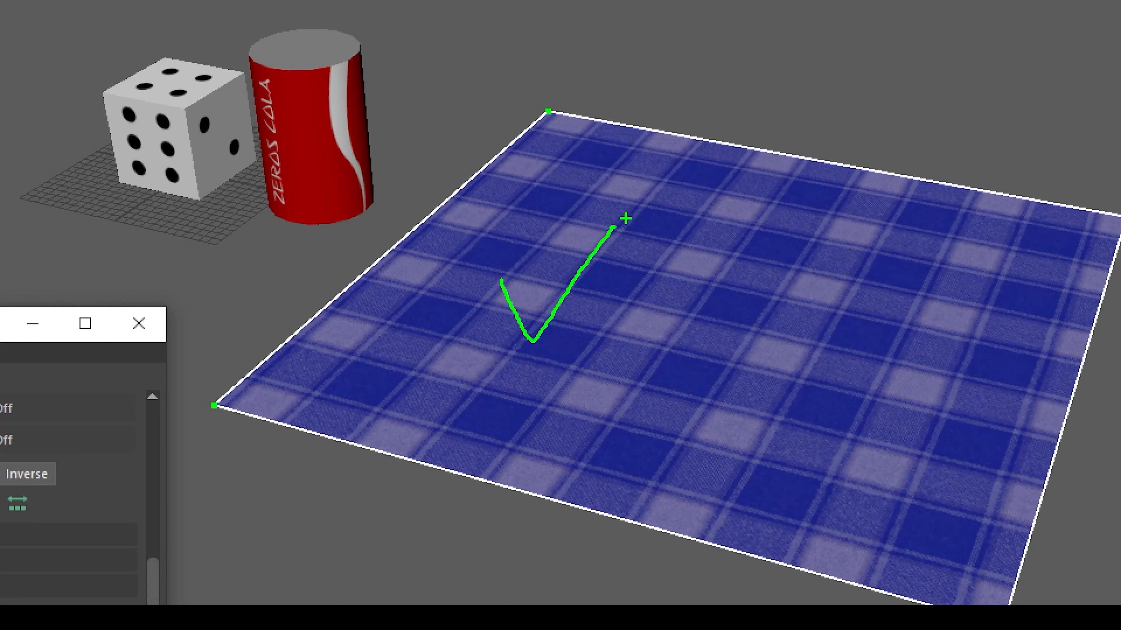
{"action": "key", "text": "Escape"}
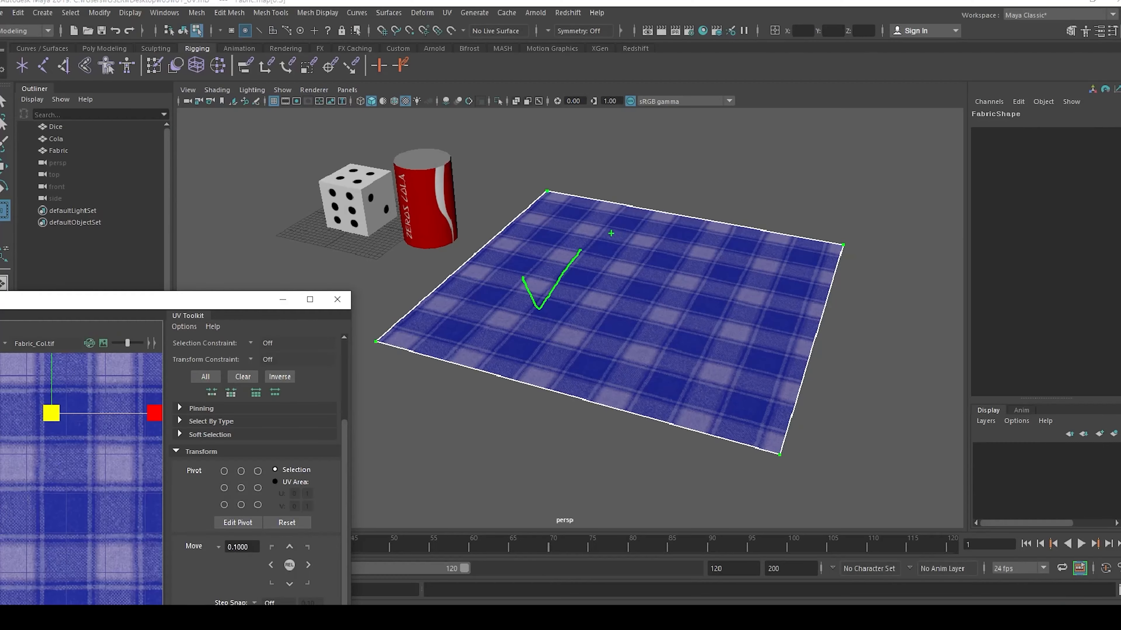
Step: Scale the fabric's UVs down slightly and move the Cola can onto the fabric plane
{"action": "middle_click_drag", "start_coordinate": [16, 440], "coordinate": [49, 429]}
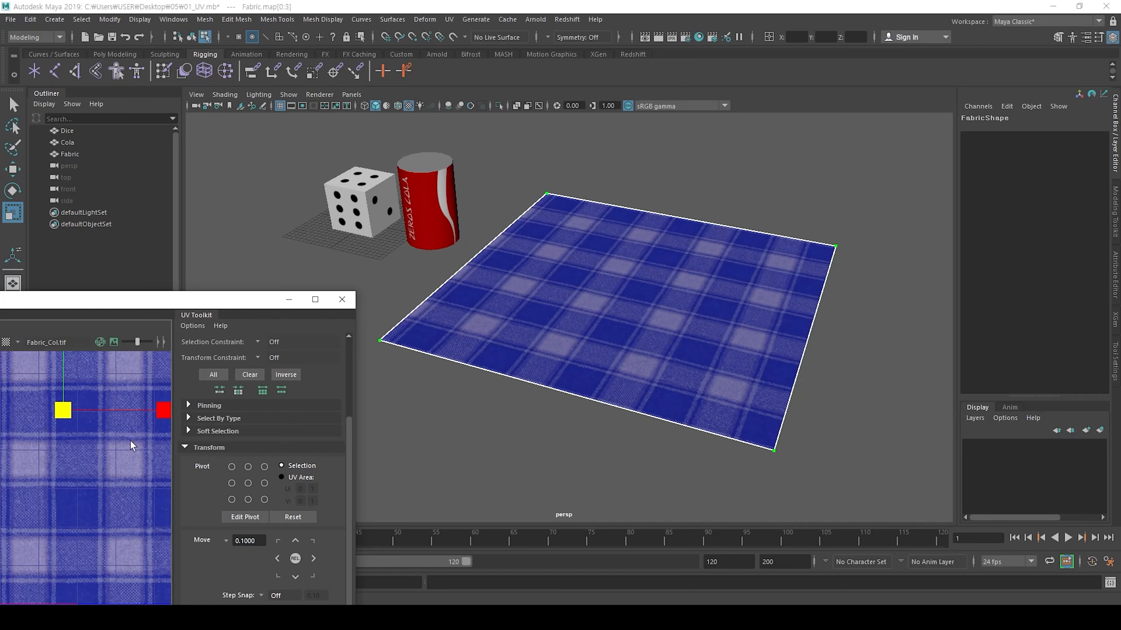
{"action": "key", "text": "w"}
{"action": "key", "text": "F8"}
{"action": "left_click", "coordinate": [433, 173]}
{"action": "left_click_drag", "start_coordinate": [467, 248], "coordinate": [673, 308]}
{"action": "left_click", "coordinate": [635, 430]}
{"action": "right_click_drag", "start_coordinate": [556, 205], "coordinate": [659, 334], "text": "alt"}
{"action": "scroll", "coordinate": [659, 332], "scroll_direction": "up", "scroll_amount": 4}
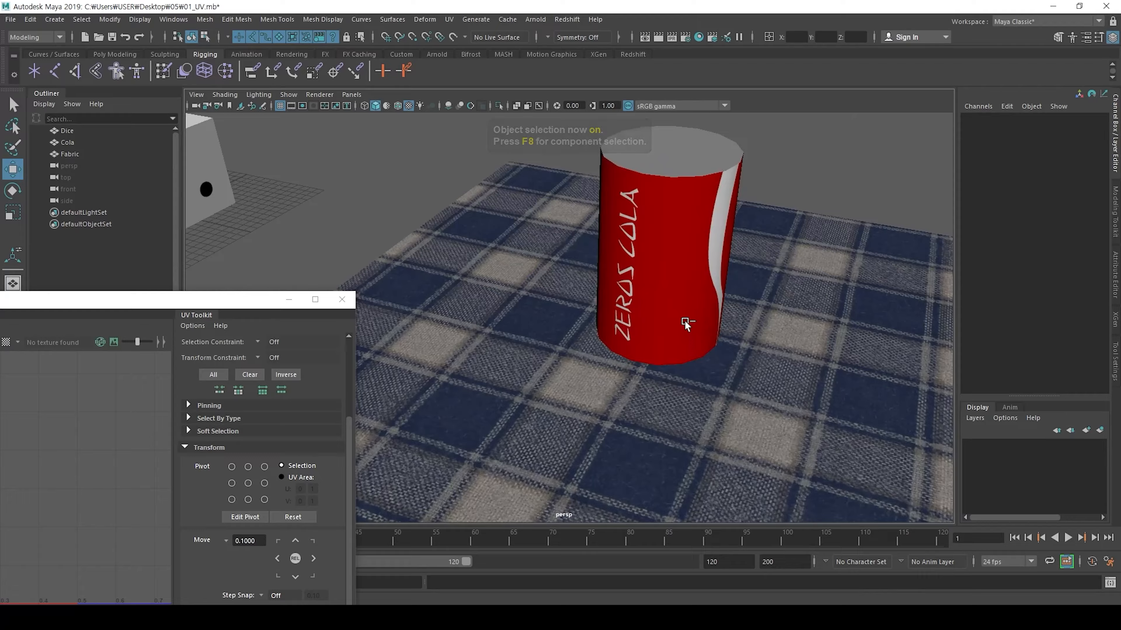
{"action": "key", "text": "ctrl+1"}
{"action": "left_click", "coordinate": [668, 346]}
{"action": "left_click_drag", "start_coordinate": [673, 355], "coordinate": [483, 319]}
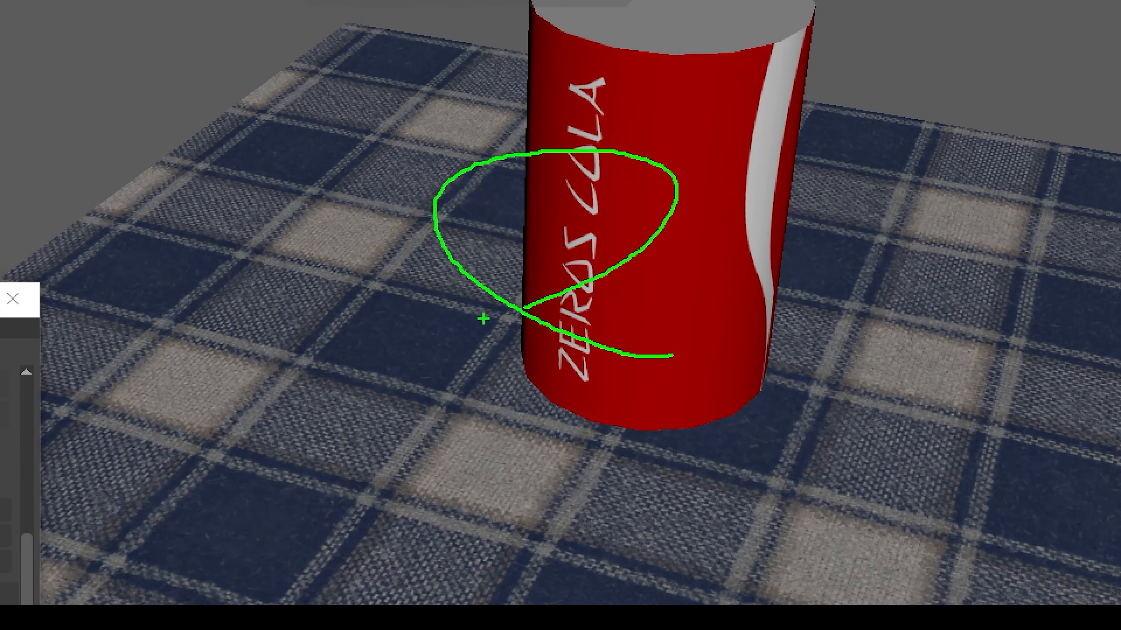
{"action": "key", "text": "Escape"}
{"action": "key", "text": "ctrl+1"}
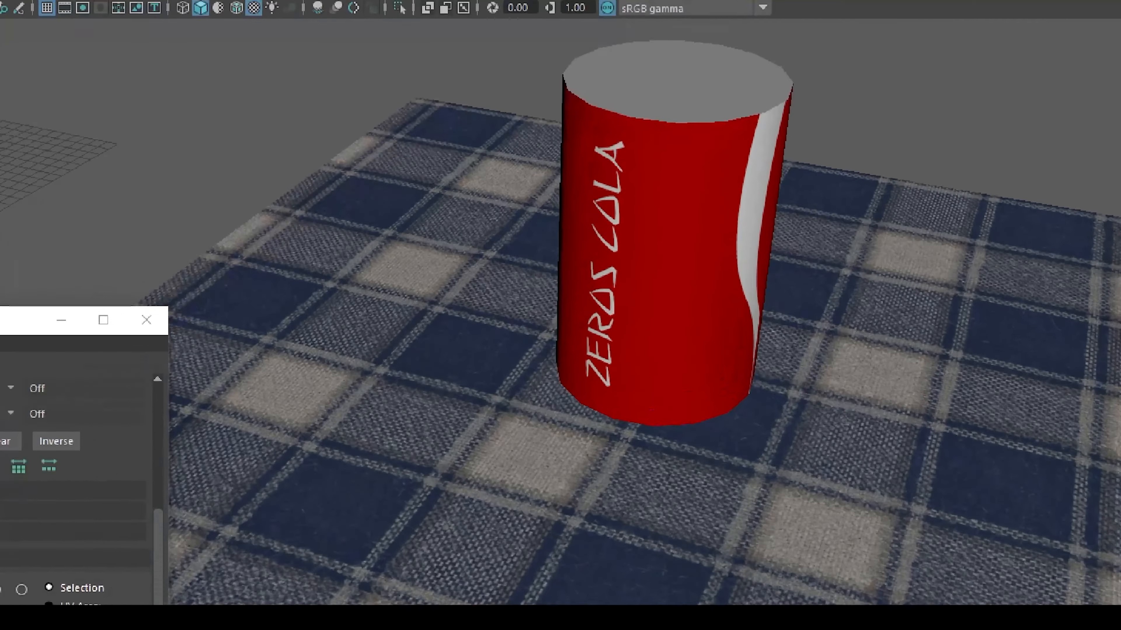
{"action": "left_click", "coordinate": [661, 243]}
{"action": "mouse_move", "coordinate": [690, 358]}
{"action": "left_mouse_down"}
{"action": "mouse_move", "coordinate": [601, 295]}
{"action": "mouse_move", "coordinate": [646, 338]}
{"action": "left_mouse_up"}
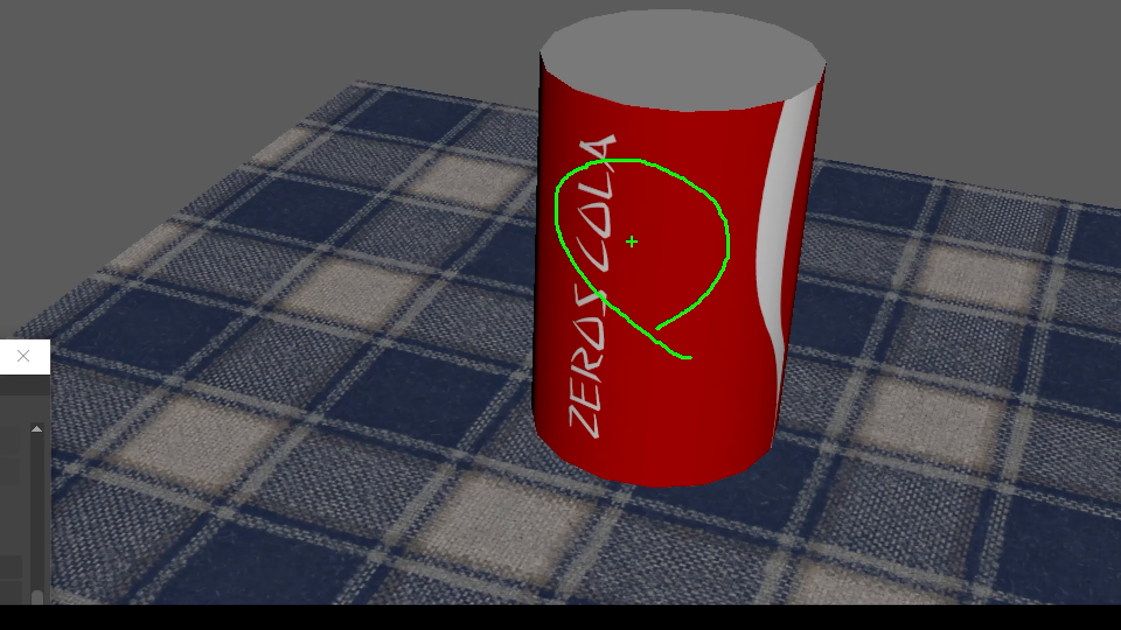
{"action": "key", "text": "Escape"}
Step: Scale the Fabric plane's UVs uniformly down to about 0.15 of the tile's width and enlarge the UV Editor
{"action": "left_click", "coordinate": [528, 298]}
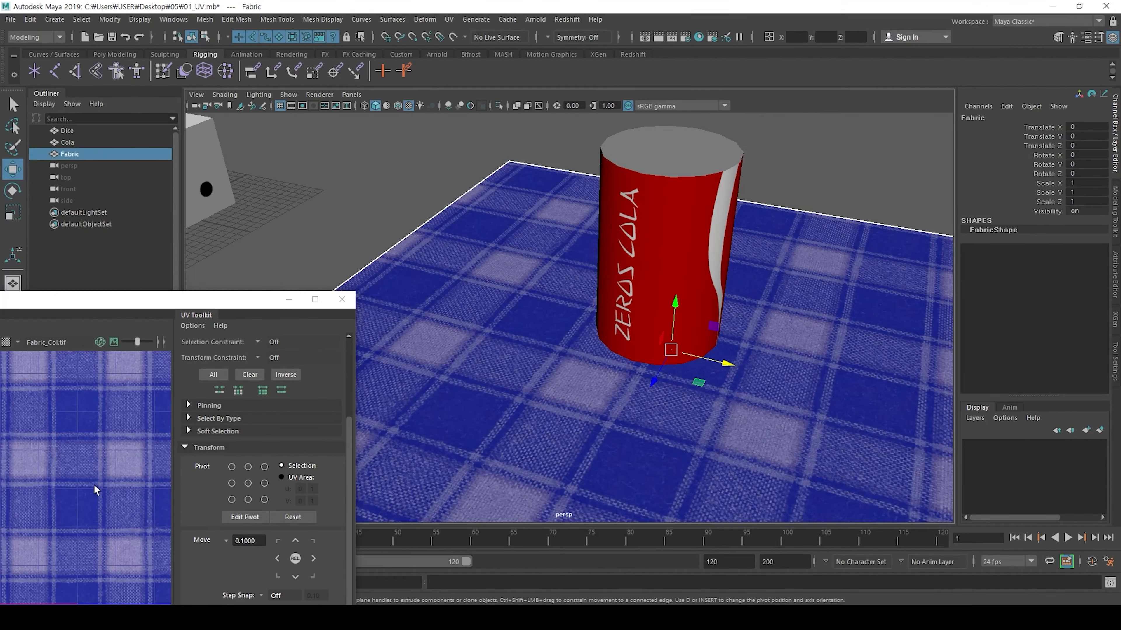
{"action": "key", "text": "ctrl+F11"}
{"action": "key", "text": "r"}
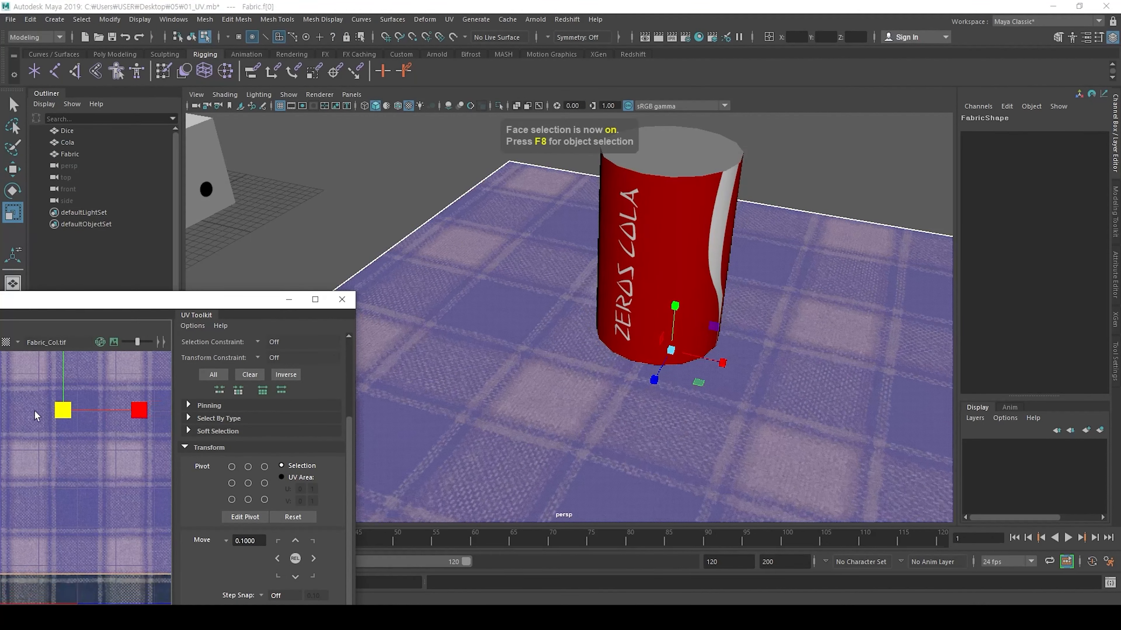
{"action": "left_click_drag", "start_coordinate": [35, 411], "coordinate": [1, 430]}
{"action": "left_click_drag", "start_coordinate": [63, 413], "coordinate": [36, 433]}
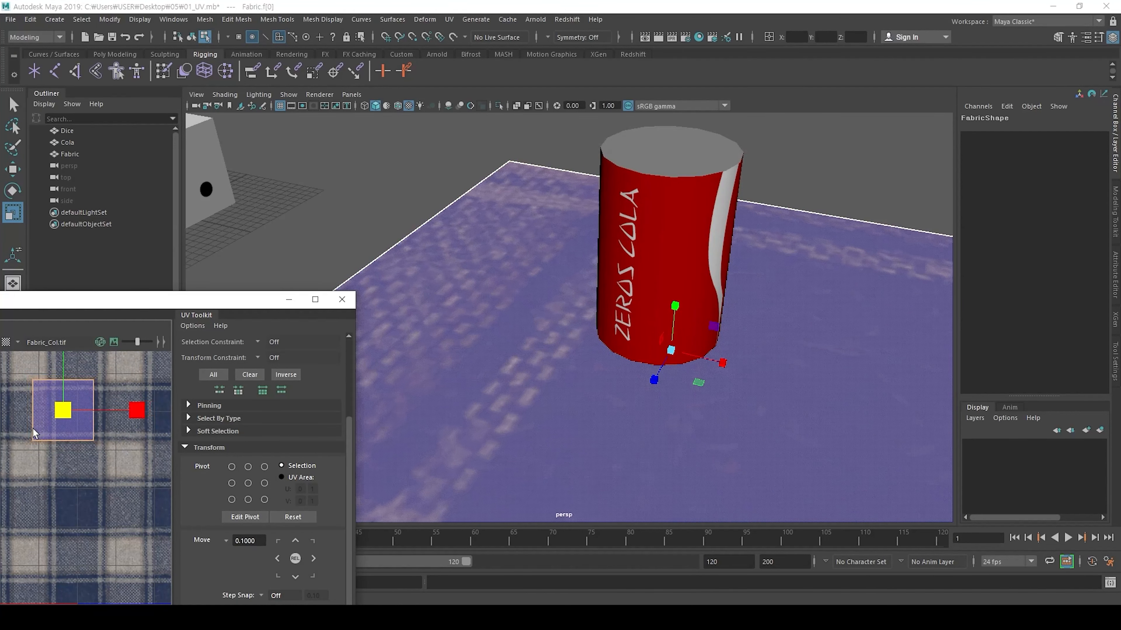
{"action": "double_click", "coordinate": [142, 305]}
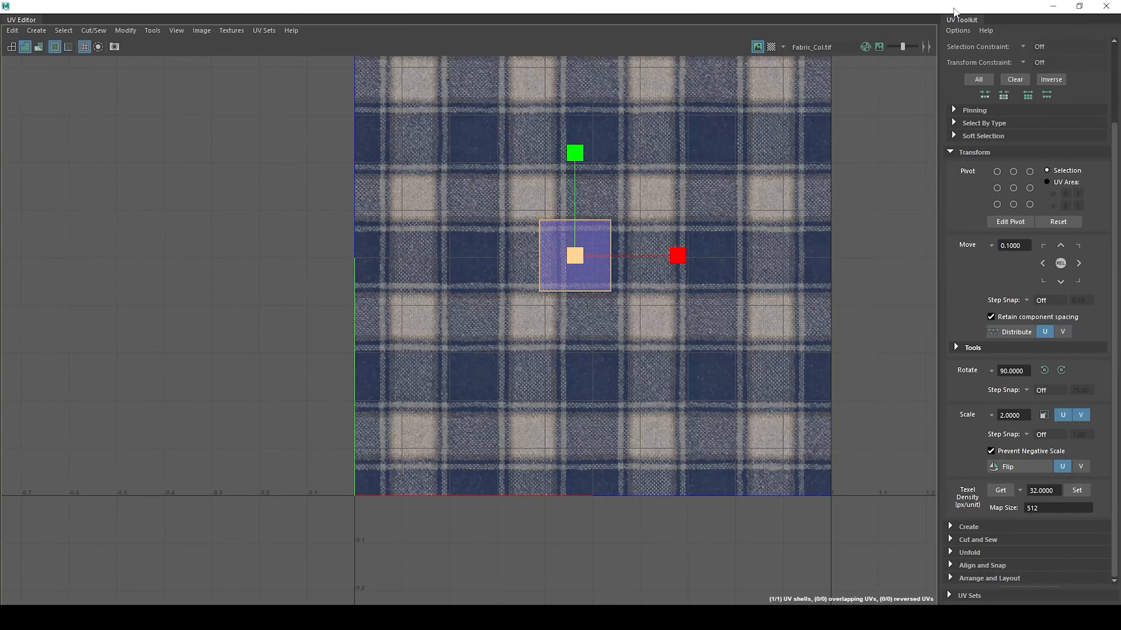
Step: Move the UV Editor aside, return to object selection and examine the fabric's pattern size against the Cola can
{"action": "left_click_drag", "start_coordinate": [995, 8], "coordinate": [229, 446]}
{"action": "right_click_drag", "start_coordinate": [552, 359], "coordinate": [471, 295], "text": "alt"}
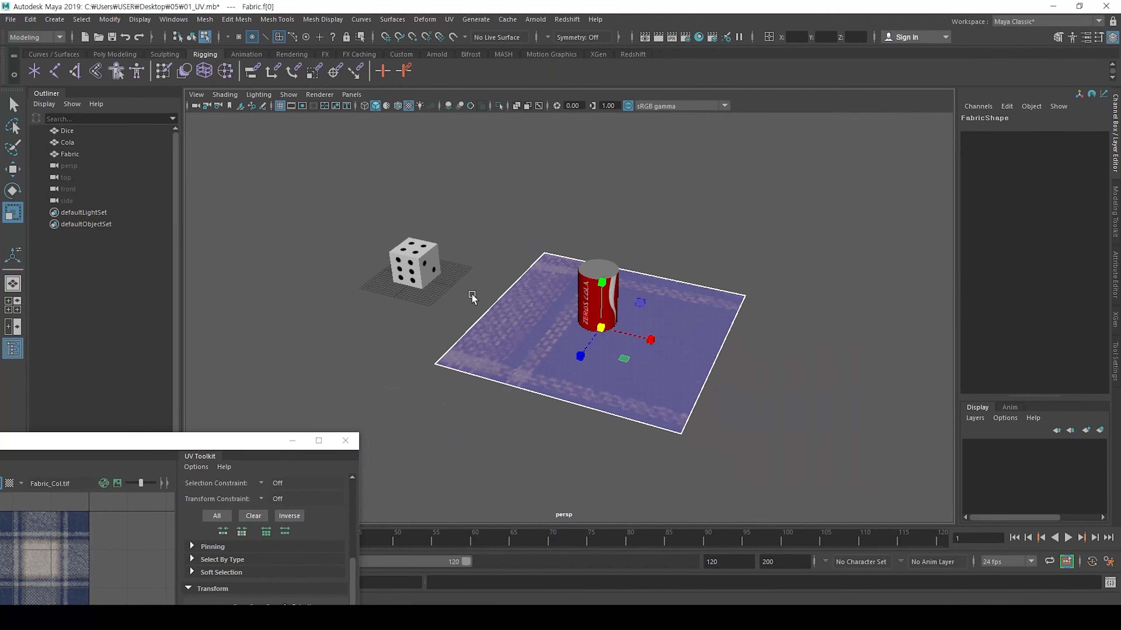
{"action": "key", "text": "F8"}
{"action": "left_click", "coordinate": [667, 230]}
{"action": "right_click_drag", "start_coordinate": [667, 230], "coordinate": [722, 326], "text": "alt"}
{"action": "left_click_drag", "start_coordinate": [625, 247], "coordinate": [621, 332]}
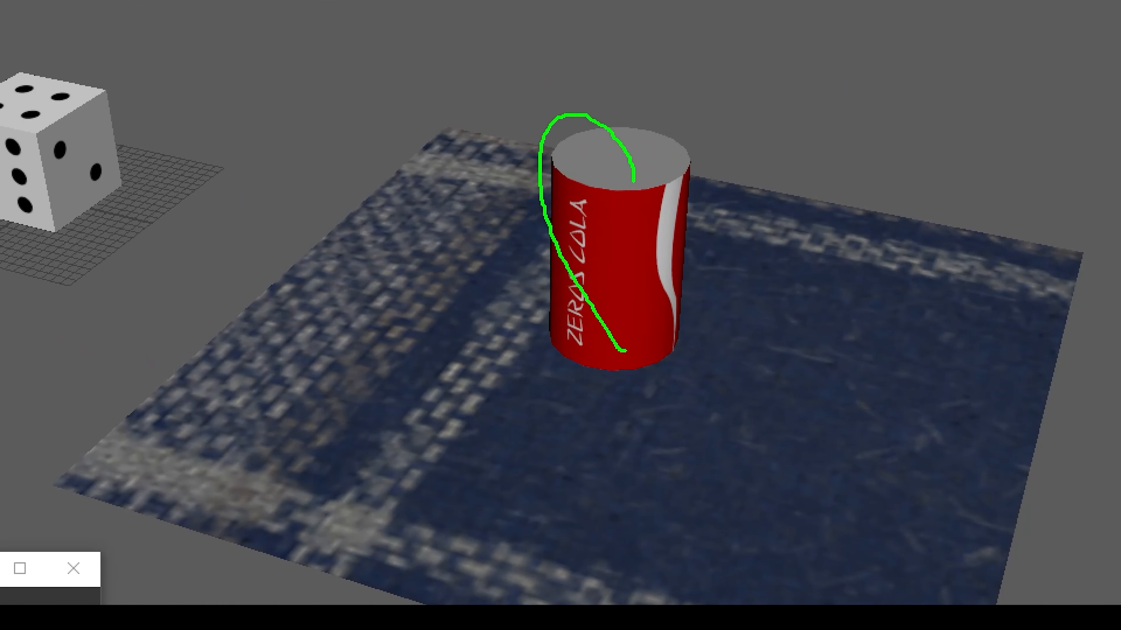
{"action": "left_click_drag", "start_coordinate": [634, 181], "coordinate": [586, 294]}
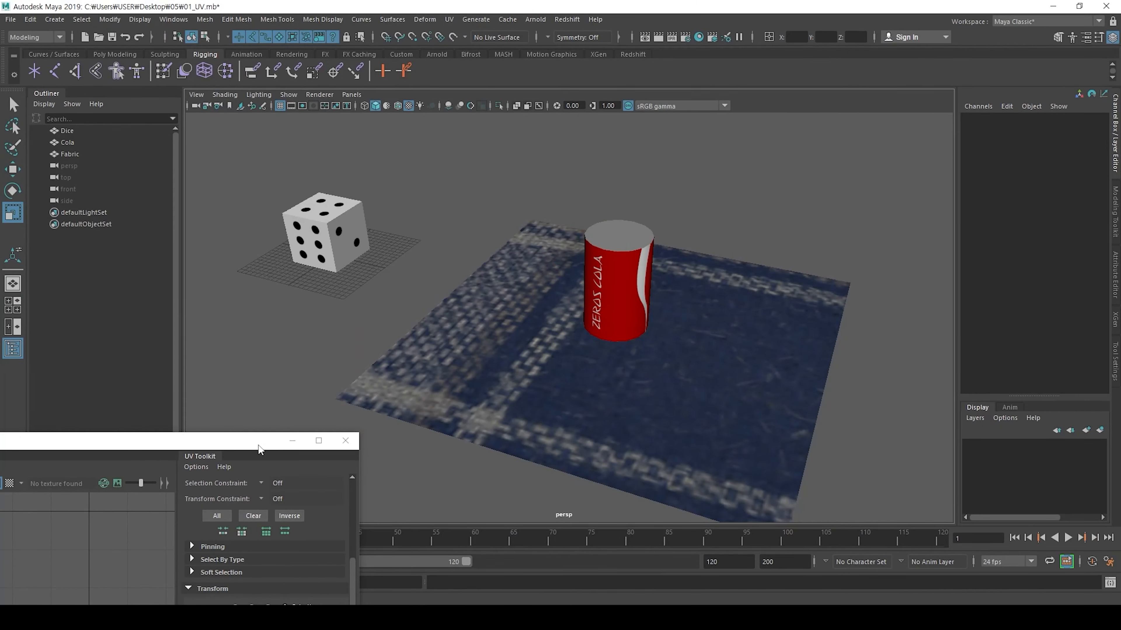
Step: Select the Dice, Cola and Fabric objects together with the UV Editor clear of the scene
{"action": "left_click_drag", "start_coordinate": [260, 445], "coordinate": [792, 476]}
{"action": "scroll", "coordinate": [580, 314], "scroll_direction": "down", "scroll_amount": 3}
{"action": "mouse_move", "coordinate": [578, 313]}
{"action": "middle_mouse_down", "text": "alt"}
{"action": "mouse_move", "coordinate": [625, 279]}
{"action": "mouse_move", "coordinate": [568, 315]}
{"action": "middle_mouse_up", "text": "alt"}
{"action": "scroll", "coordinate": [625, 281], "scroll_direction": "up", "scroll_amount": 3}
{"action": "scroll", "coordinate": [568, 314], "scroll_direction": "down", "scroll_amount": 6}
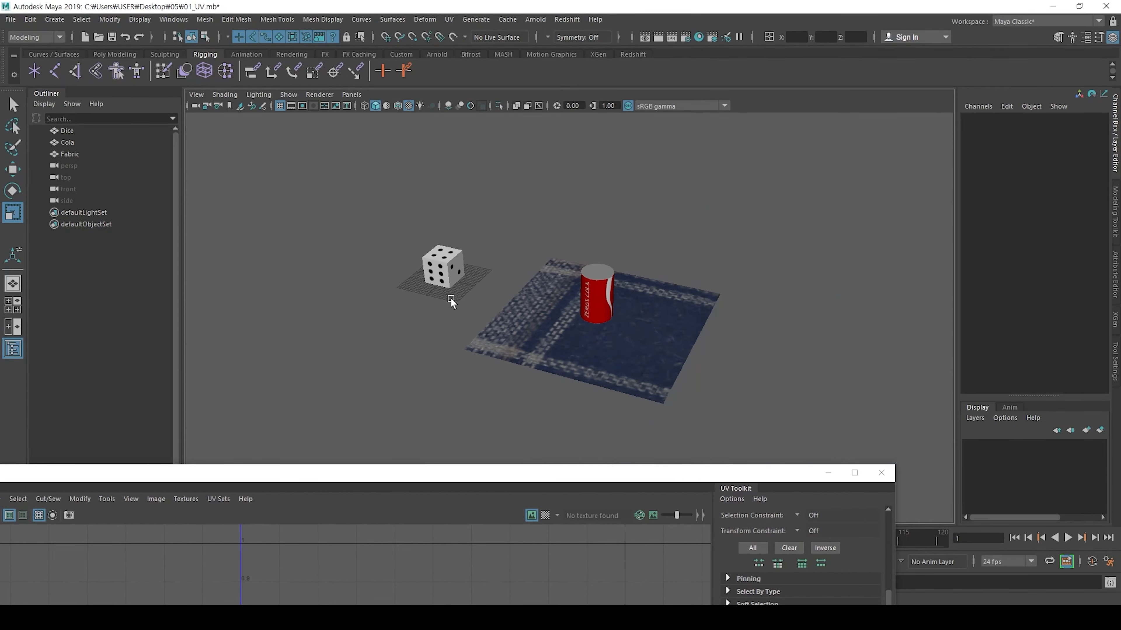
{"action": "scroll", "coordinate": [539, 337], "scroll_direction": "up", "scroll_amount": 3}
{"action": "left_click_drag", "start_coordinate": [365, 380], "coordinate": [640, 221]}
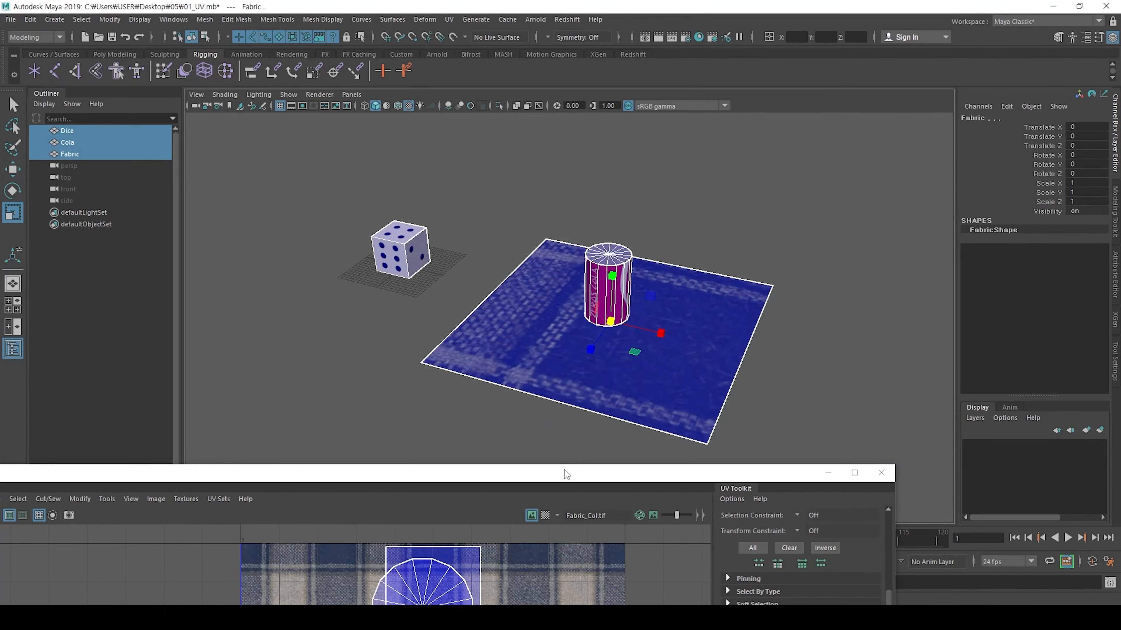
Step: Compare the UV shell sizes of the Dice, Cola and Fabric objects in the UV Editor
{"action": "left_click_drag", "start_coordinate": [565, 473], "coordinate": [611, 139]}
{"action": "scroll", "coordinate": [548, 326], "scroll_direction": "down", "scroll_amount": 1}
{"action": "middle_click_drag", "start_coordinate": [520, 335], "coordinate": [443, 222], "text": "alt"}
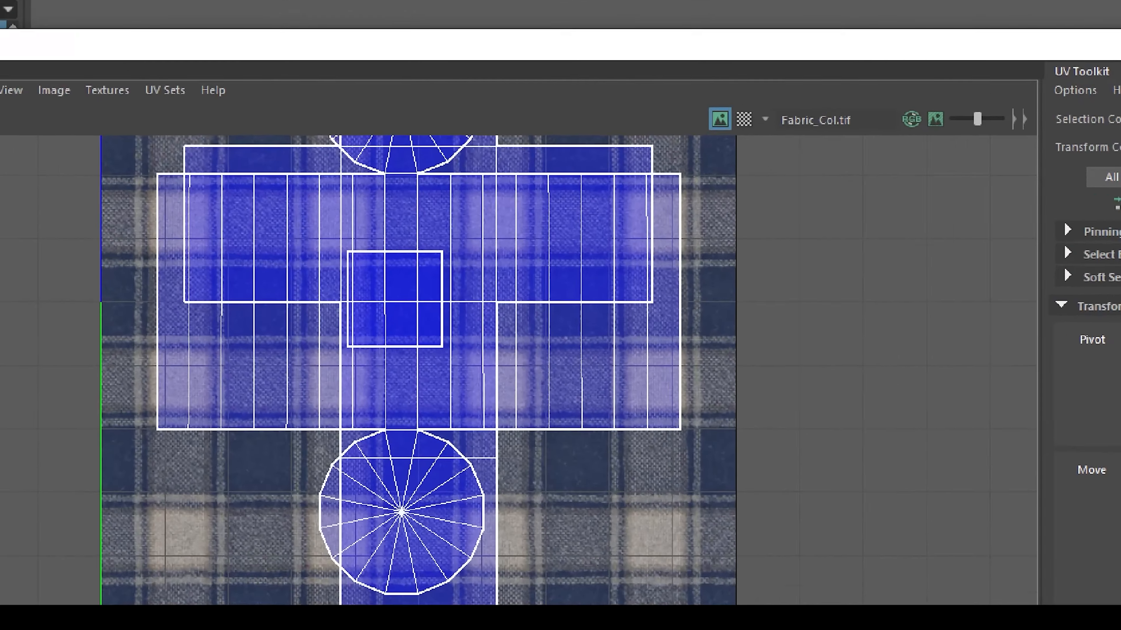
{"action": "mouse_move", "coordinate": [234, 207]}
{"action": "left_mouse_down"}
{"action": "mouse_move", "coordinate": [262, 241]}
{"action": "mouse_move", "coordinate": [375, 140]}
{"action": "left_mouse_up"}
{"action": "left_click_drag", "start_coordinate": [463, 284], "coordinate": [563, 353]}
{"action": "left_click_drag", "start_coordinate": [400, 493], "coordinate": [491, 419]}
{"action": "left_click_drag", "start_coordinate": [423, 542], "coordinate": [533, 422]}
{"action": "mouse_move", "coordinate": [404, 200]}
{"action": "right_mouse_down", "text": "alt"}
{"action": "mouse_move", "coordinate": [319, 193]}
{"action": "mouse_move", "coordinate": [336, 195]}
{"action": "right_mouse_up", "text": "alt"}
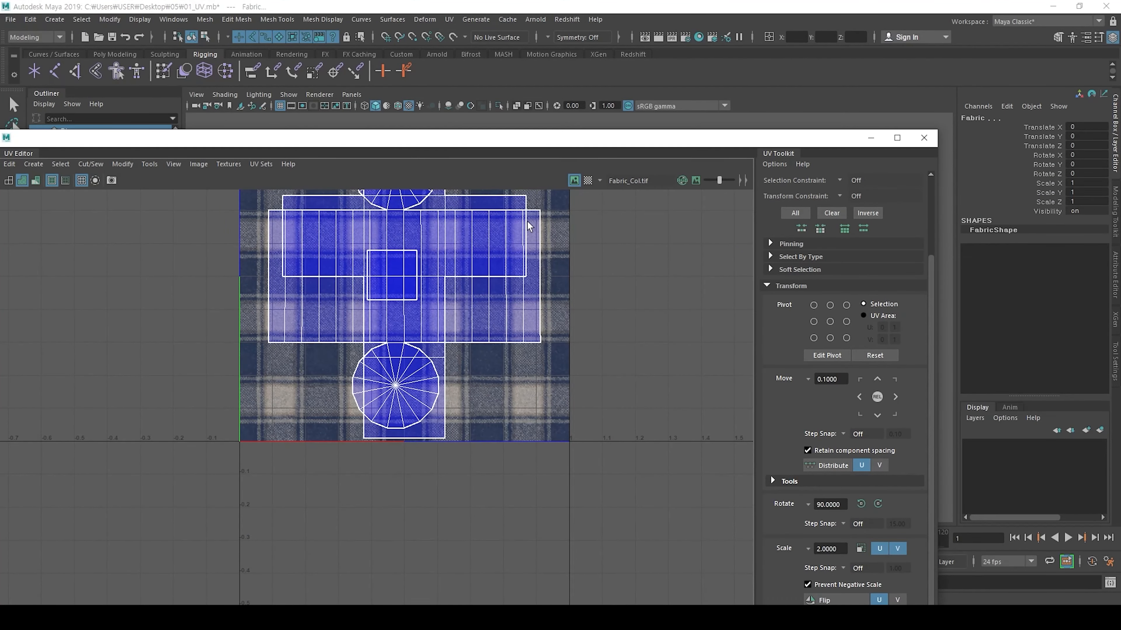
Step: Turn on the checker map and compare the checker square sizes on the dice, can and fabric in the scene
{"action": "left_click", "coordinate": [588, 180]}
{"action": "left_click_drag", "start_coordinate": [599, 141], "coordinate": [545, 384]}
{"action": "scroll", "coordinate": [551, 353], "scroll_direction": "up", "scroll_amount": 6}
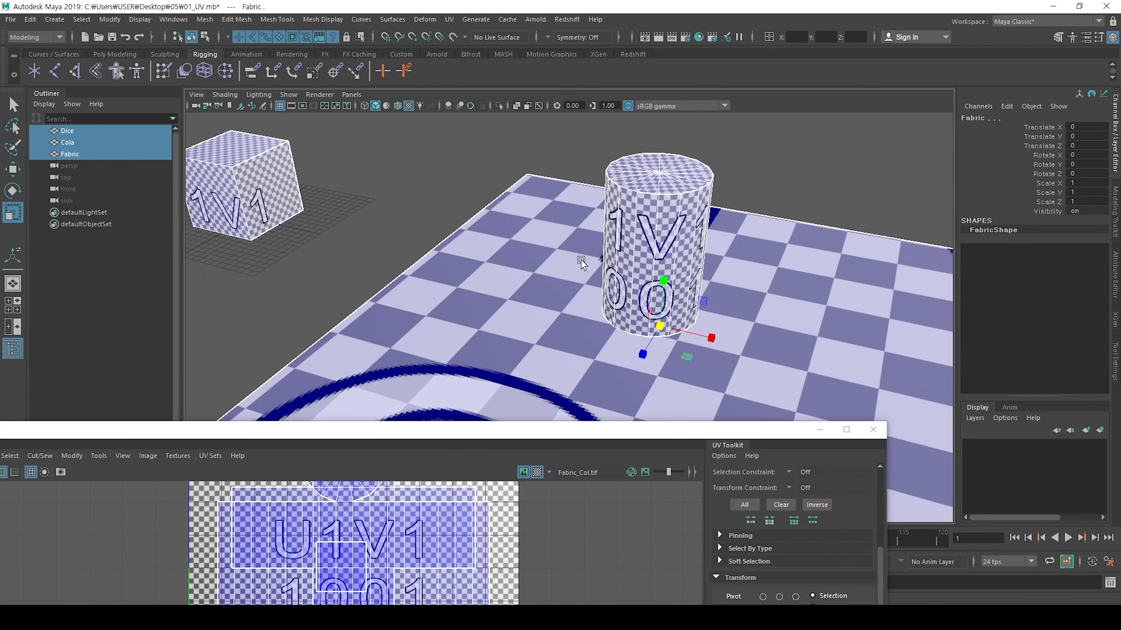
{"action": "middle_click_drag", "start_coordinate": [582, 263], "coordinate": [698, 325], "text": "alt"}
{"action": "scroll", "coordinate": [684, 314], "scroll_direction": "up", "scroll_amount": 7}
{"action": "middle_click_drag", "start_coordinate": [650, 280], "coordinate": [238, 194], "text": "alt"}
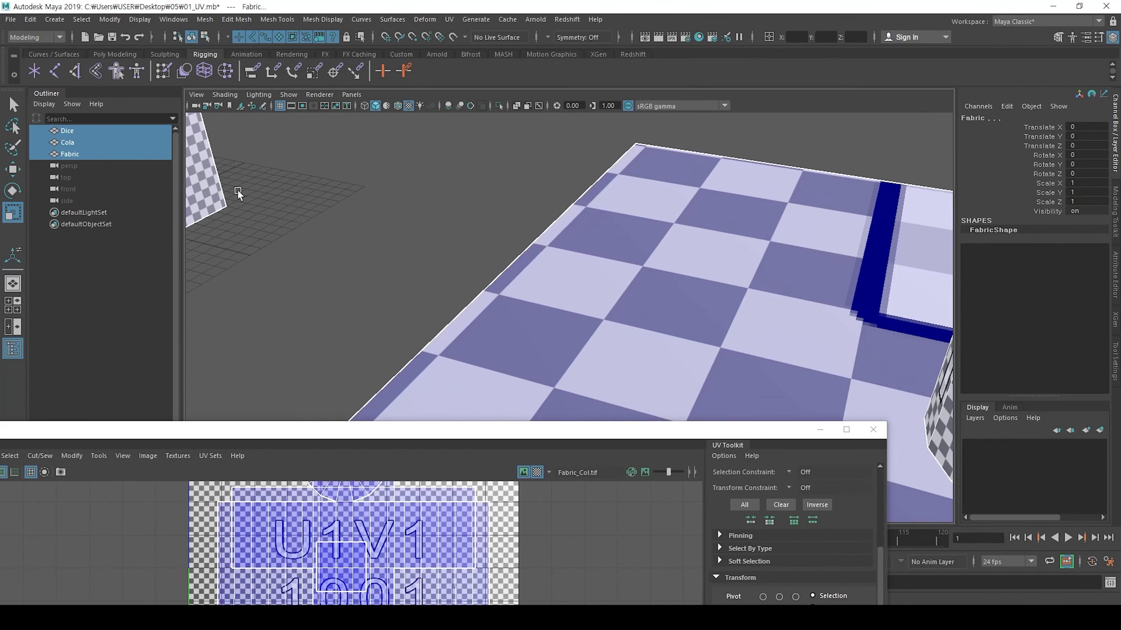
{"action": "key", "text": "f"}
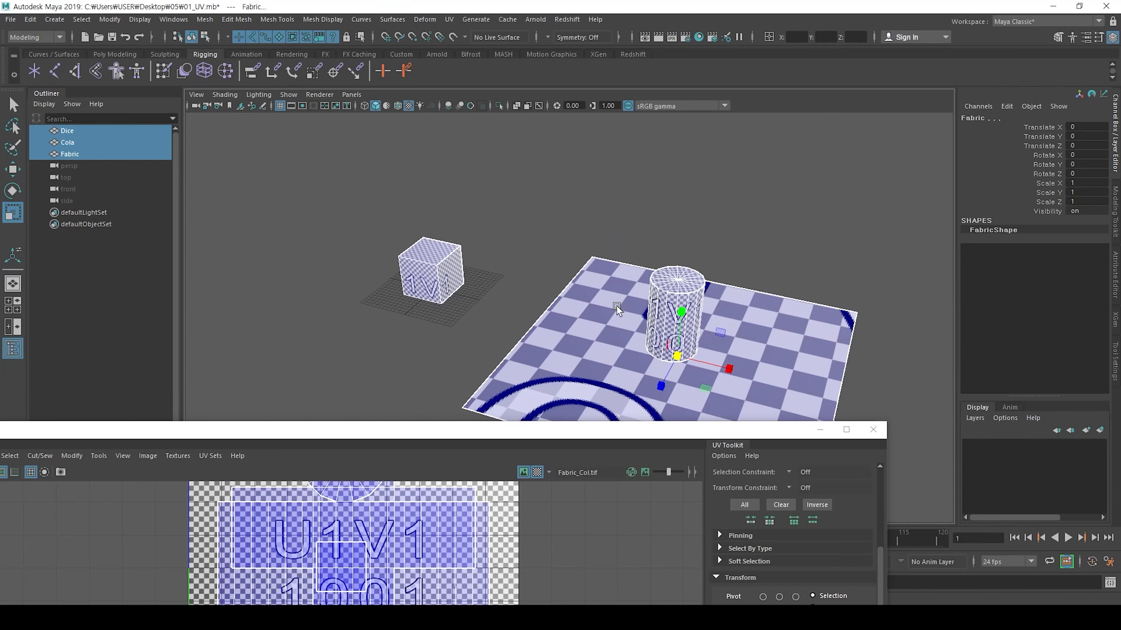
Step: Examine the Texel Density settings in the UV Toolkit, then close the UV Editor and deselect all objects
{"action": "left_click_drag", "start_coordinate": [649, 437], "coordinate": [556, 74]}
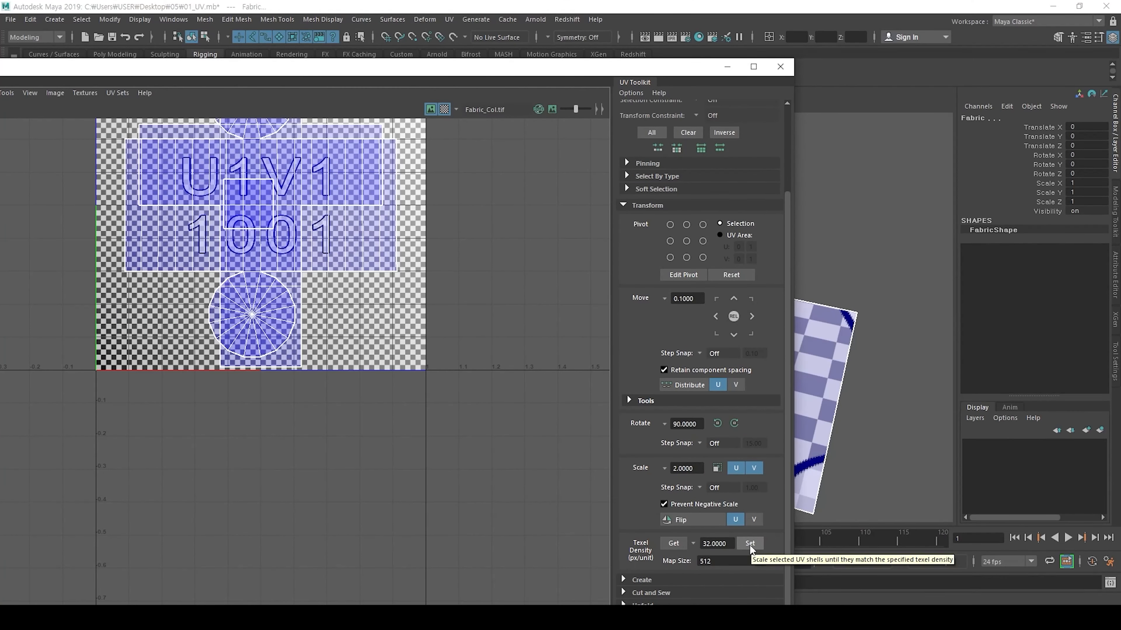
{"action": "left_click", "coordinate": [780, 67]}
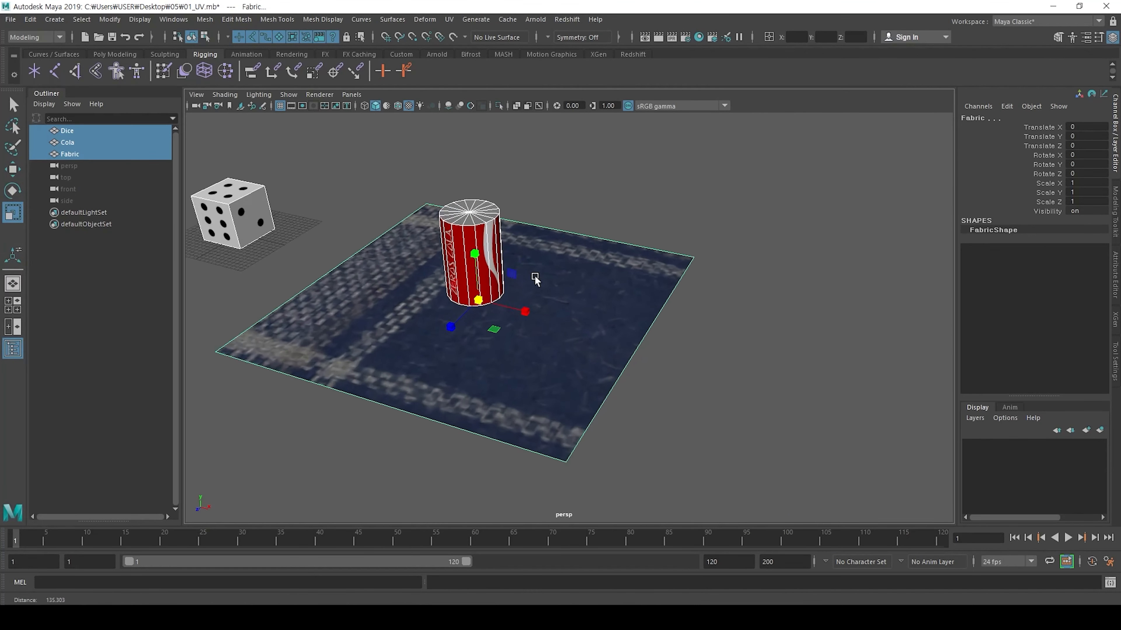
{"action": "scroll", "coordinate": [535, 278], "scroll_direction": "up", "scroll_amount": 1}
{"action": "left_click", "coordinate": [605, 197]}
{"action": "middle_click_drag", "start_coordinate": [584, 269], "coordinate": [645, 294], "text": "alt"}
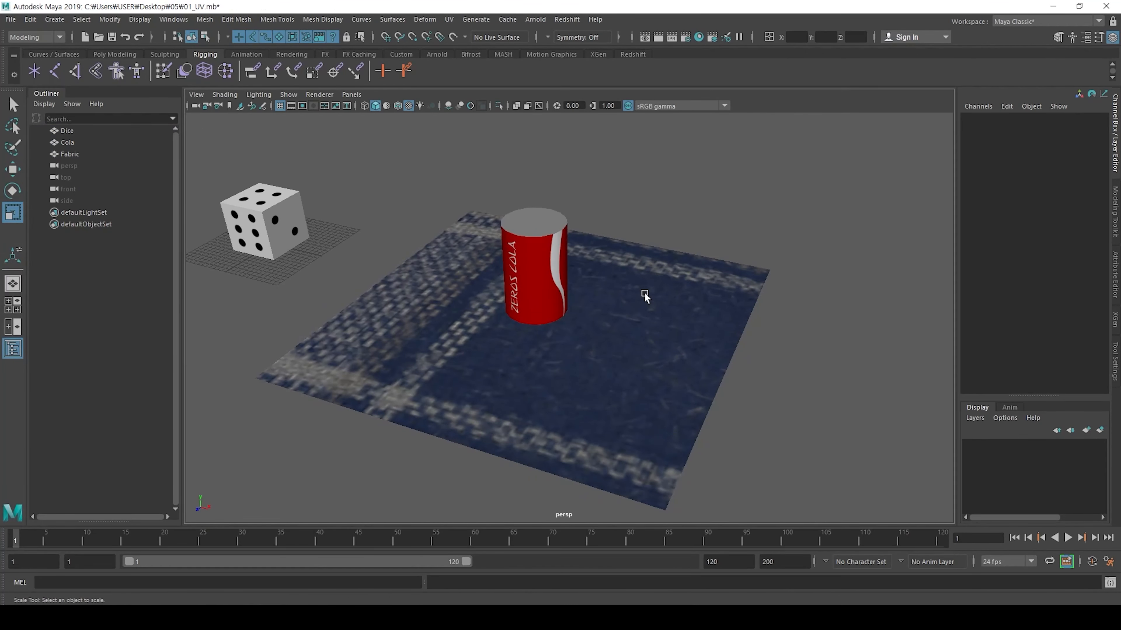
Step: Reopen the UV Editor with all of the Fabric plane's UVs selected, hide the checker map and keep the scene visible
{"action": "left_click", "coordinate": [636, 310]}
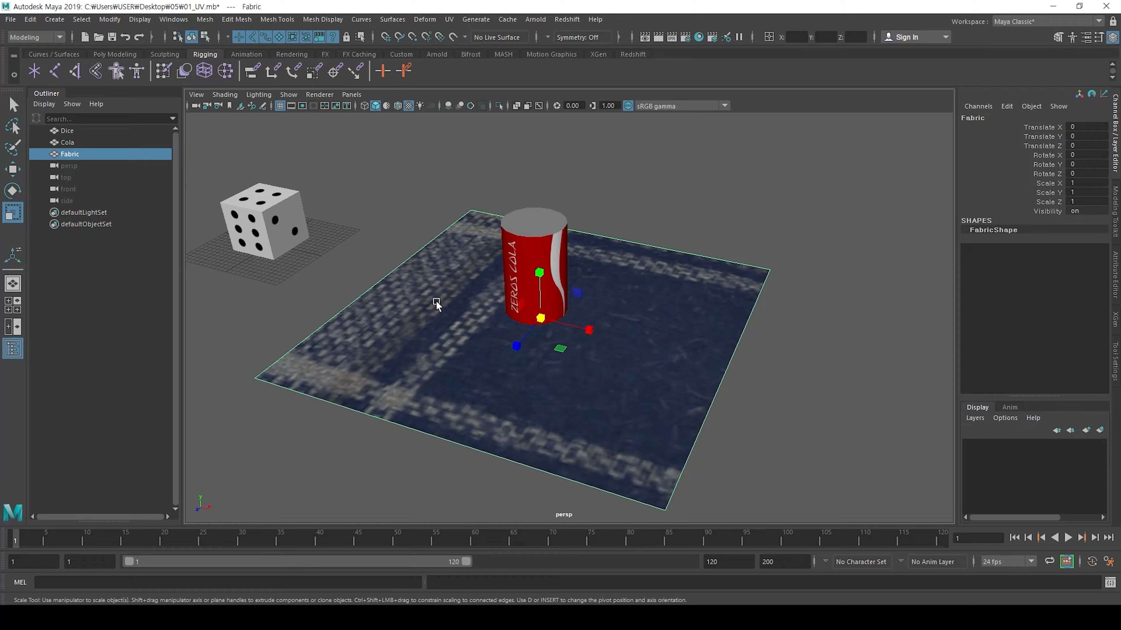
{"action": "key", "text": "alt+Tab"}
{"action": "right_click_drag", "start_coordinate": [290, 408], "coordinate": [205, 321], "text": "alt"}
{"action": "key", "text": "F12"}
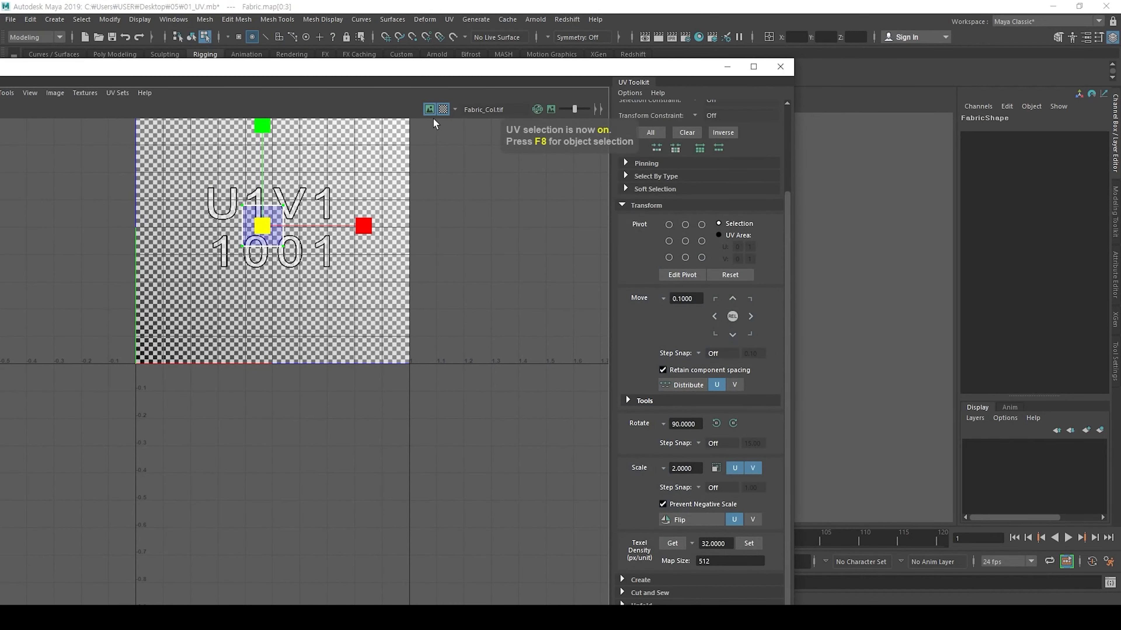
{"action": "left_click", "coordinate": [443, 110]}
{"action": "left_click_drag", "start_coordinate": [454, 69], "coordinate": [639, 370]}
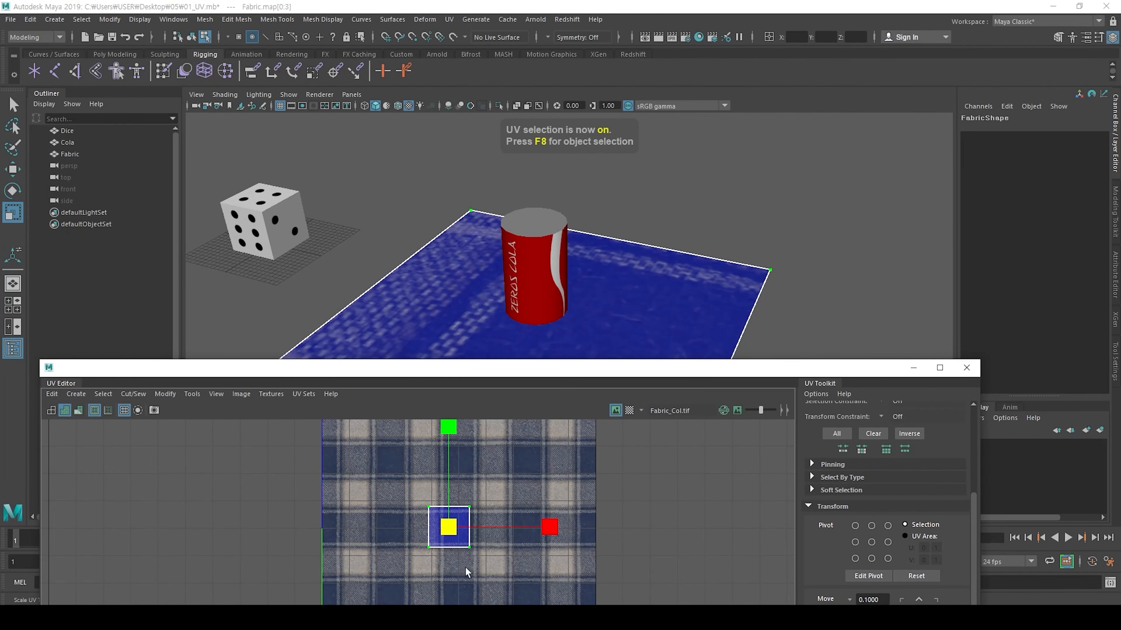
Step: Scale the Fabric's UVs uniformly up to about 0.6 of the tile's width, return to object selection and deselect the plane
{"action": "left_click_drag", "start_coordinate": [448, 527], "coordinate": [761, 513]}
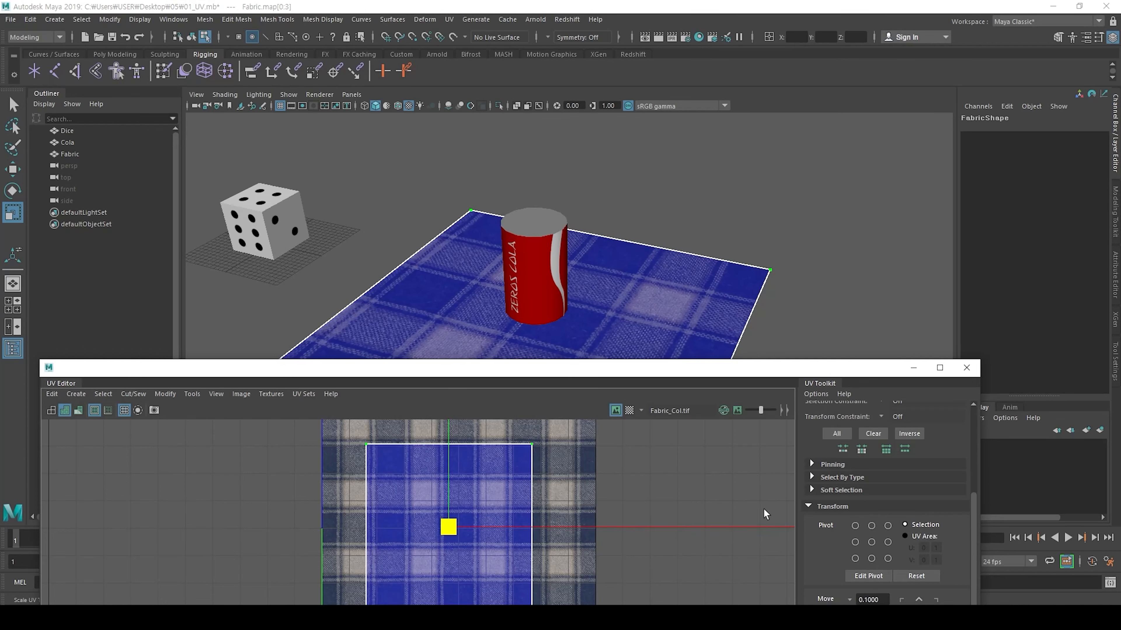
{"action": "left_click_drag", "start_coordinate": [697, 369], "coordinate": [604, 502]}
{"action": "key", "text": "F8"}
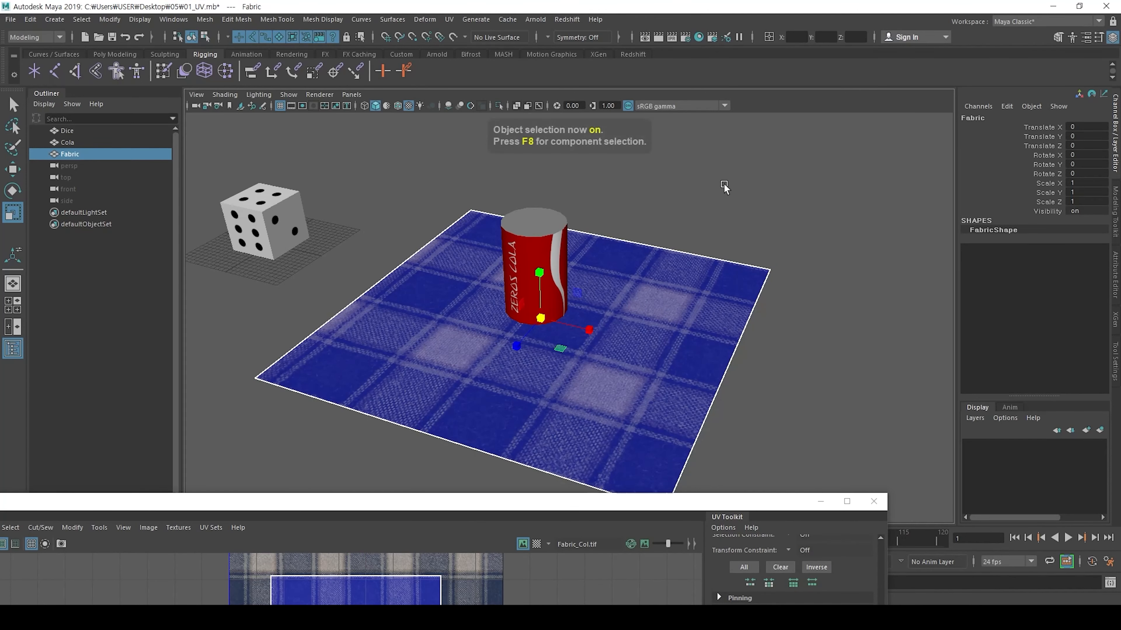
{"action": "left_click", "coordinate": [721, 194]}
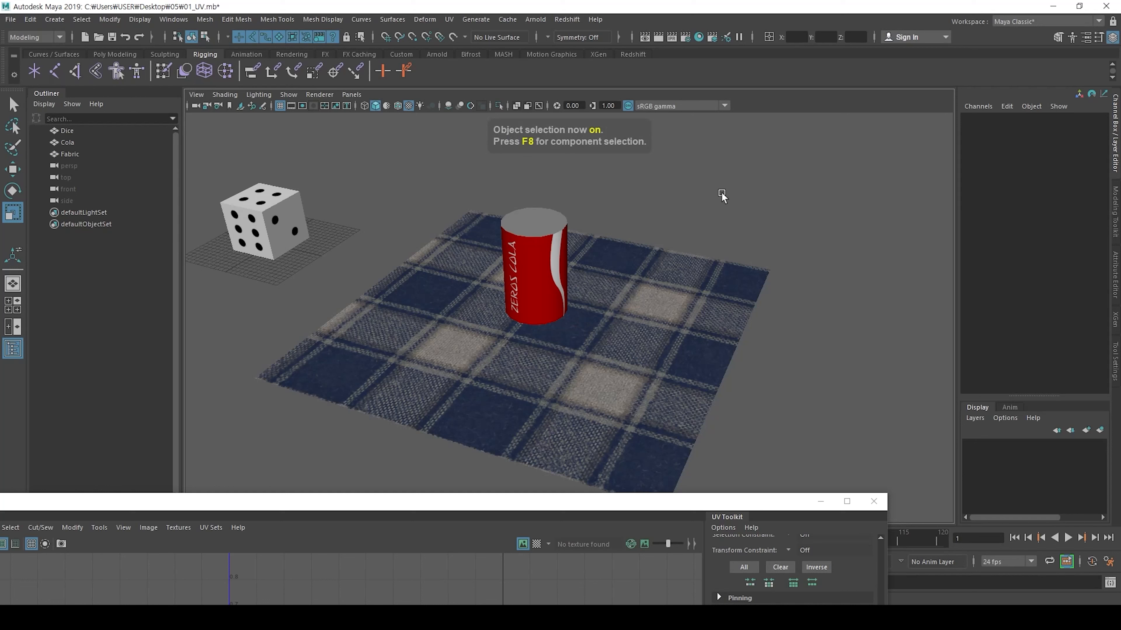